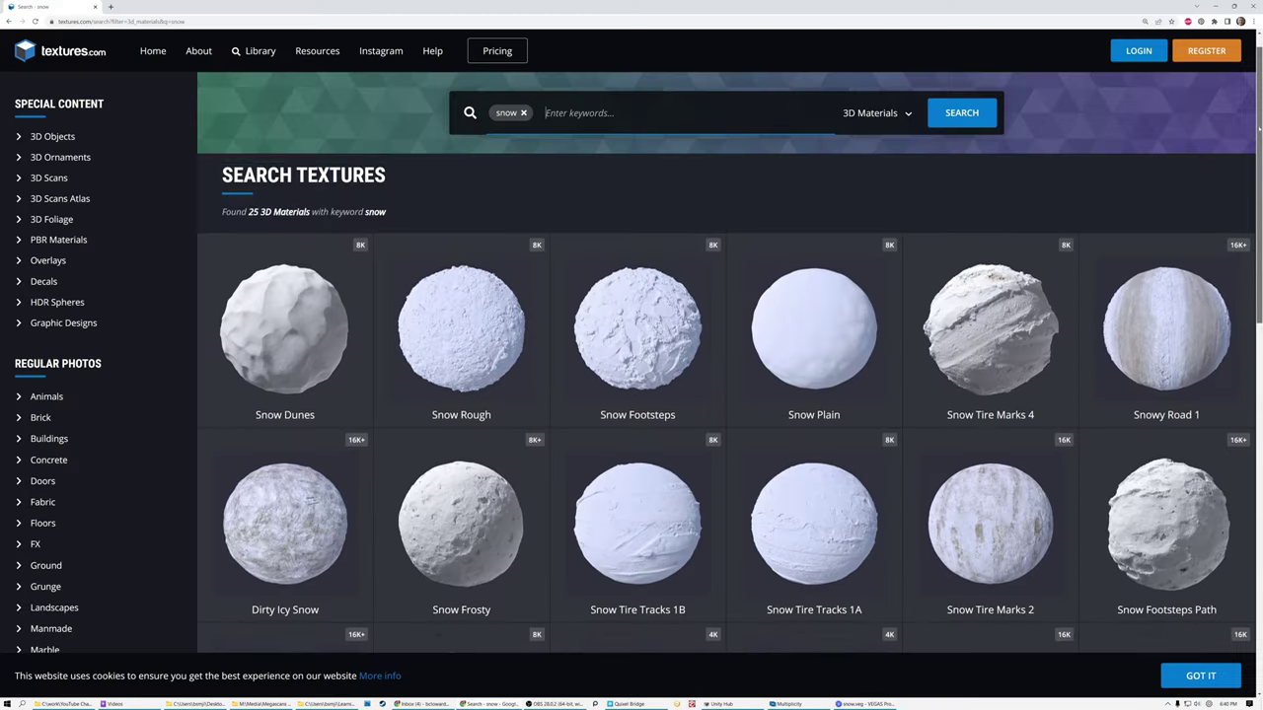
- Browse the snow materials offered on textures.com, Adobe Substance 3D Assets and Quixel Bridge
{"action": "scroll", "coordinate": [730, 363], "scroll_direction": "down", "scroll_amount": 2}
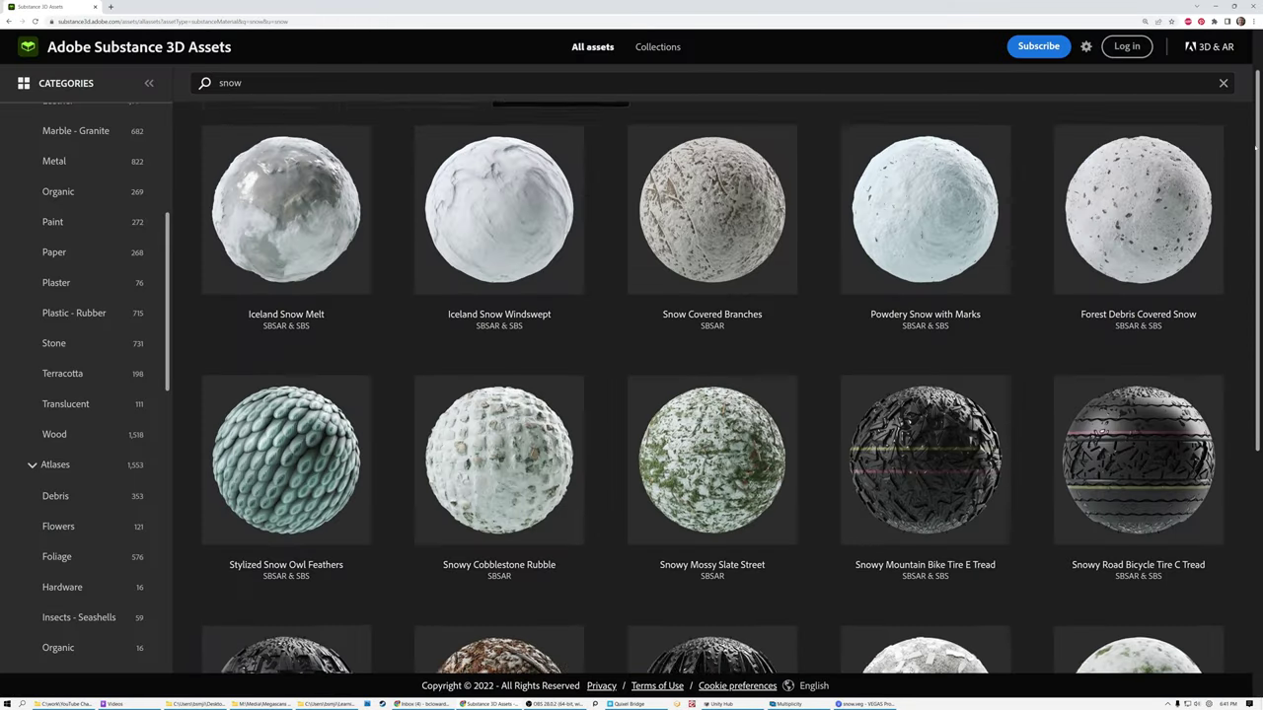
{"action": "scroll", "coordinate": [1230, 298], "scroll_direction": "down", "scroll_amount": 5}
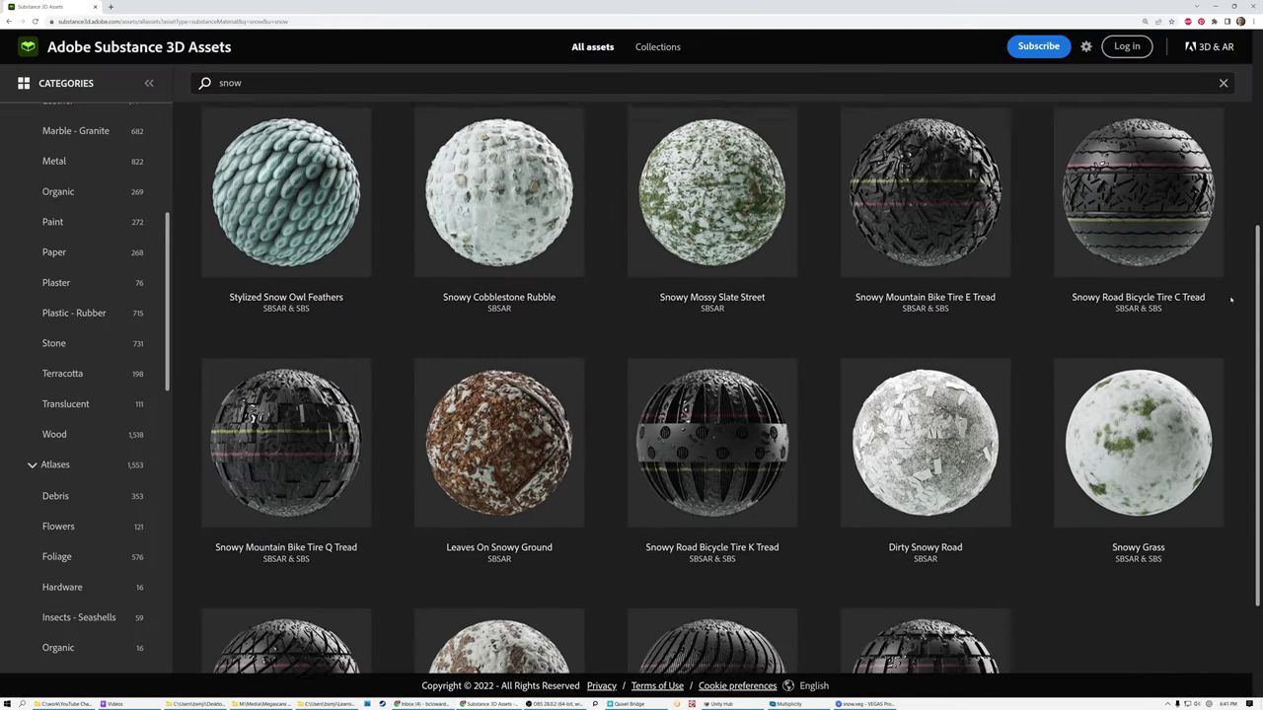
{"action": "scroll", "coordinate": [1230, 297], "scroll_direction": "down", "scroll_amount": 1}
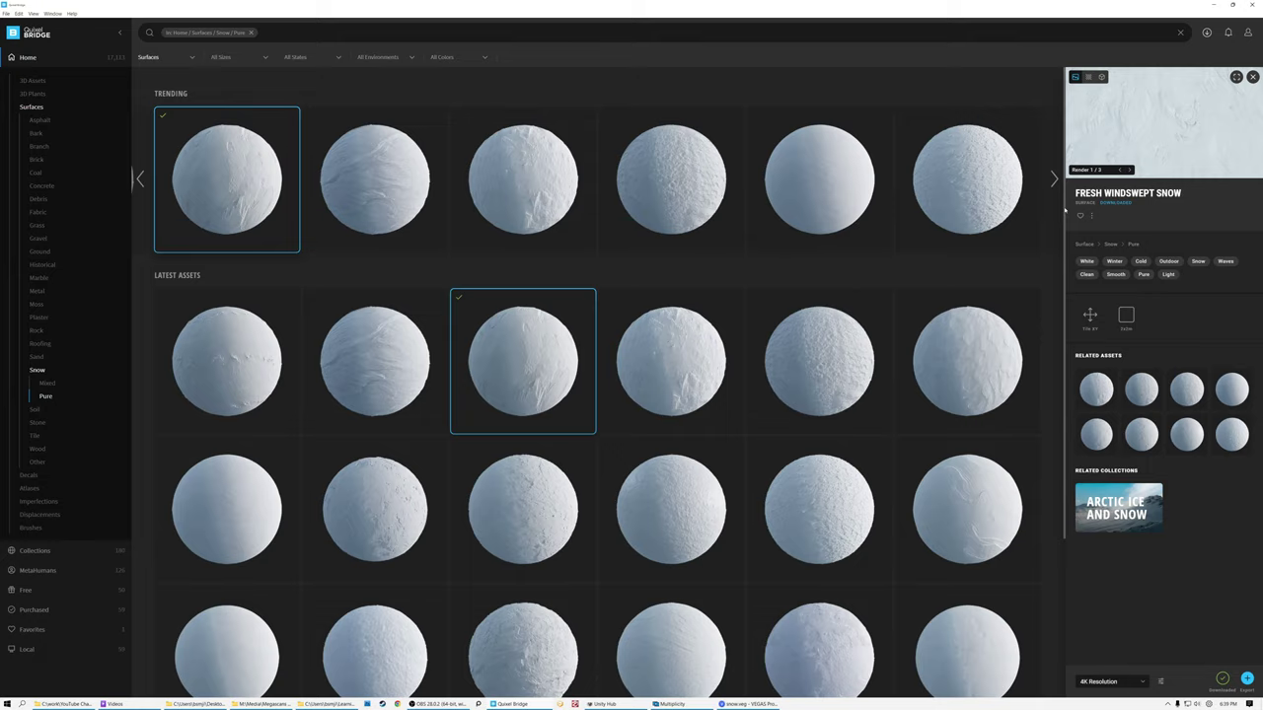
{"action": "scroll", "coordinate": [1063, 268], "scroll_direction": "down", "scroll_amount": 2}
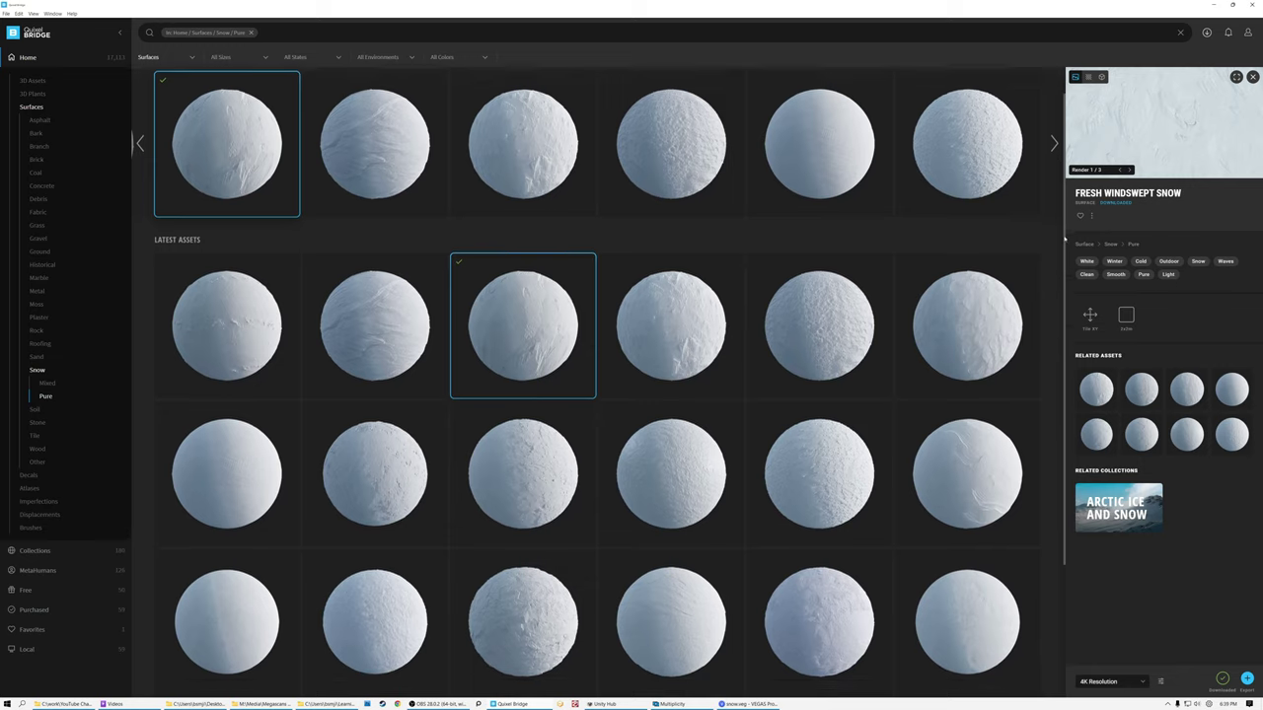
{"action": "scroll", "coordinate": [1061, 261], "scroll_direction": "down", "scroll_amount": 2}
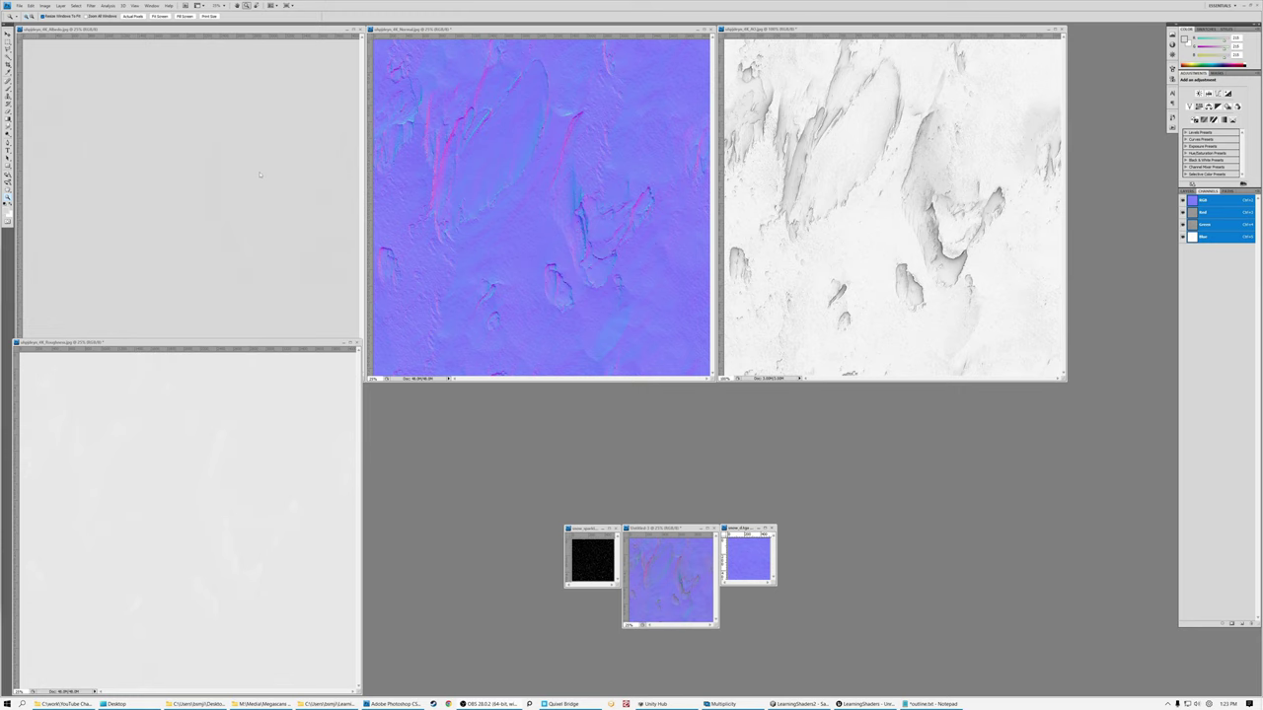
- In Photoshop, bring the snow albedo, normal, AO and roughness textures to the front one after another to review each map
{"action": "left_click", "coordinate": [207, 34]}
{"action": "key", "text": "ctrl+r"}
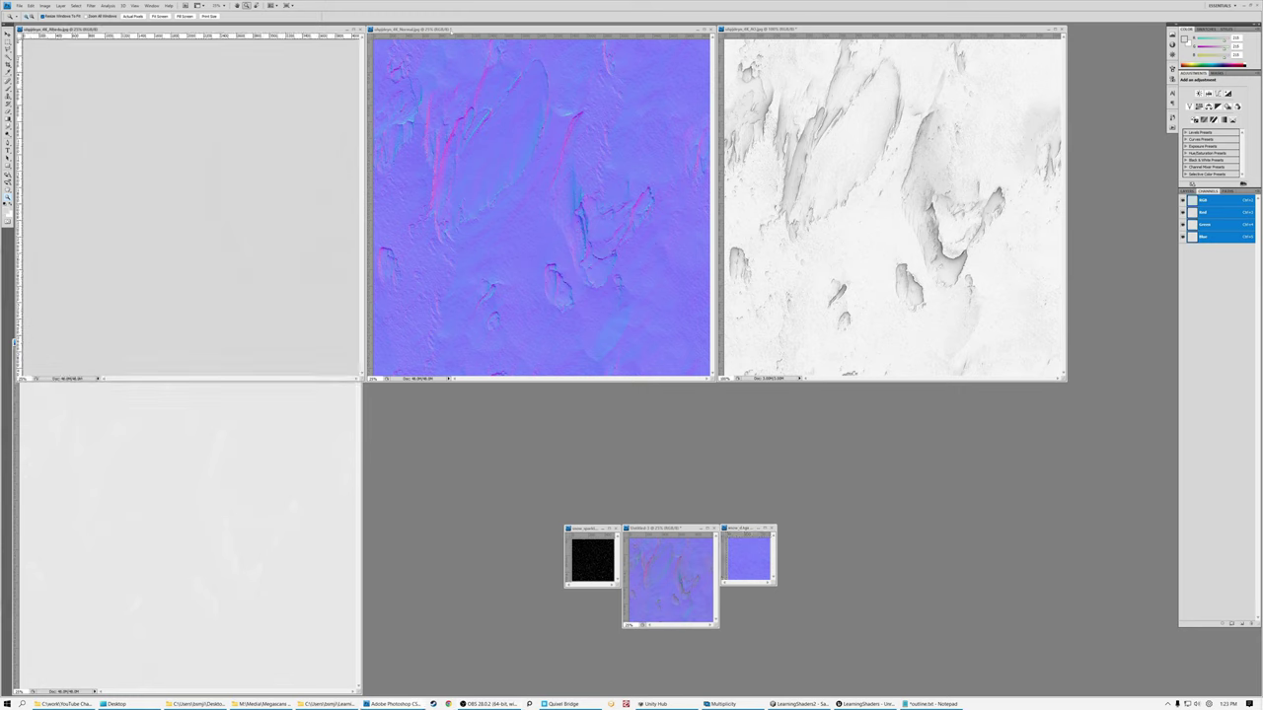
{"action": "left_click", "coordinate": [451, 33]}
{"action": "key", "text": "ctrl+r"}
{"action": "left_click", "coordinate": [775, 30]}
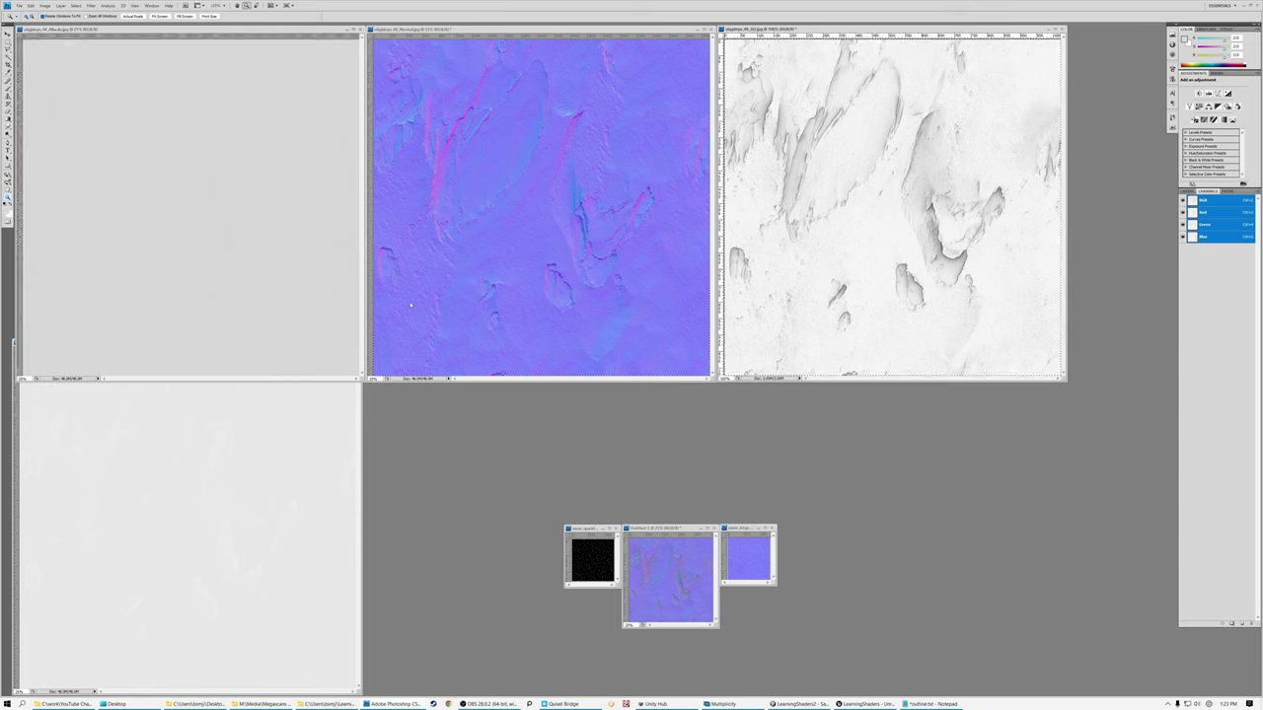
{"action": "left_click", "coordinate": [262, 439]}
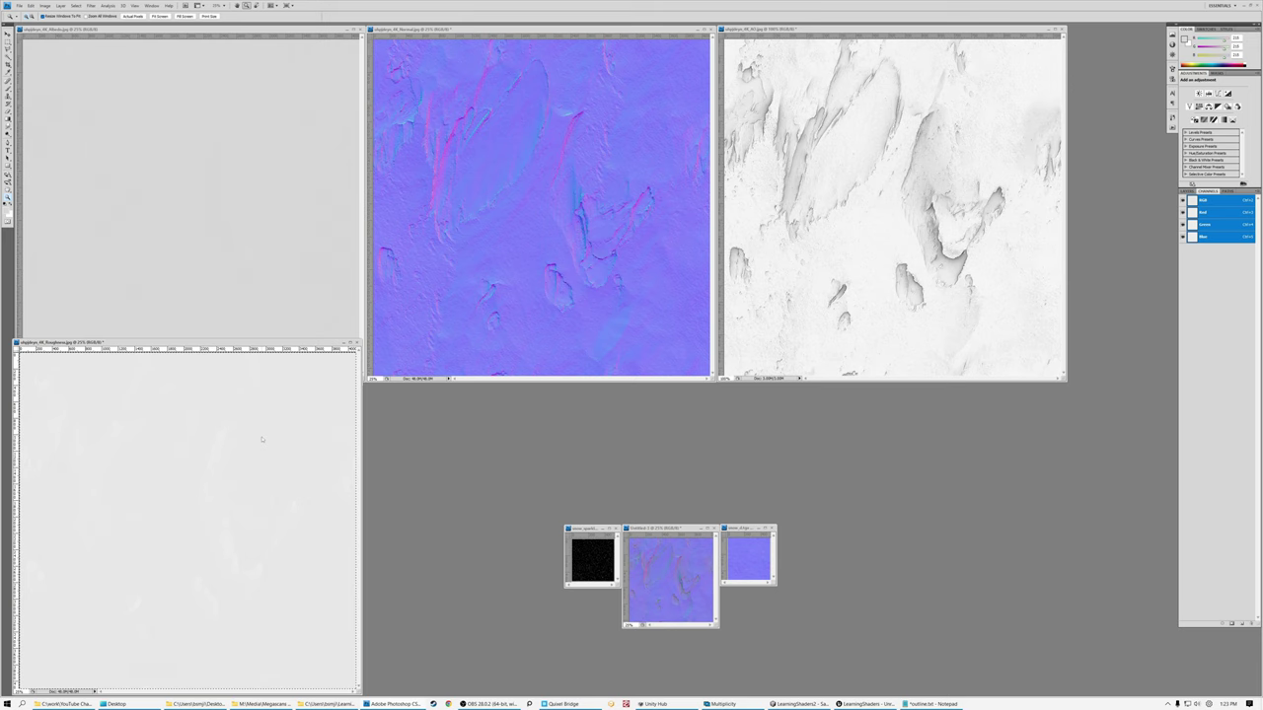
{"action": "left_click", "coordinate": [273, 35]}
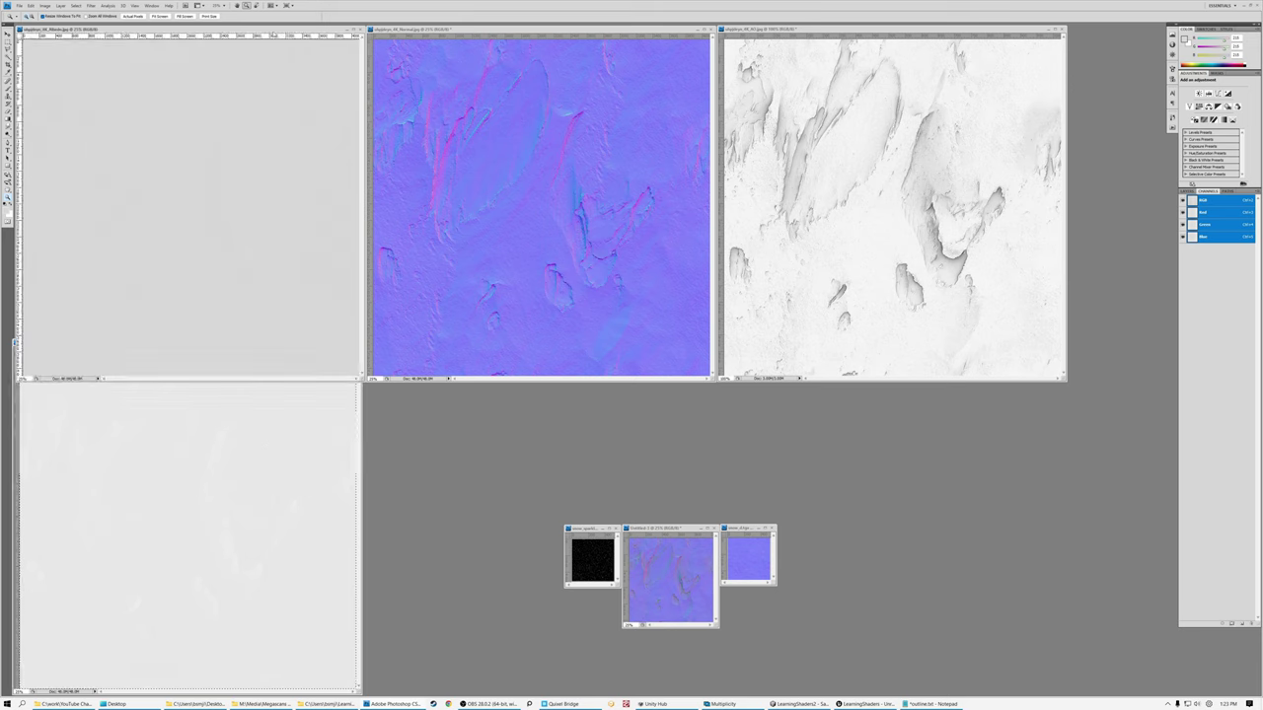
{"action": "left_click", "coordinate": [599, 36]}
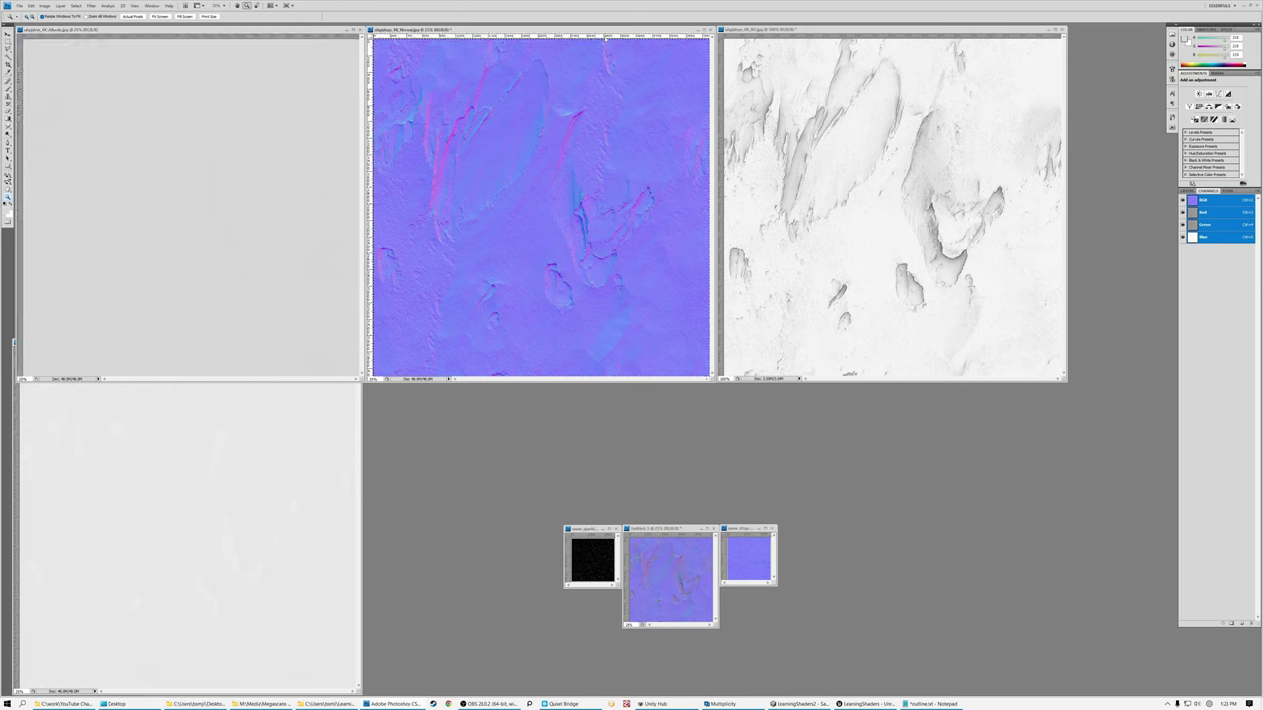
{"action": "left_click", "coordinate": [813, 34]}
- Shift the albedo, normal, AO and roughness image windows inward from the edges of the workspace
{"action": "left_click_drag", "start_coordinate": [296, 29], "coordinate": [342, 65]}
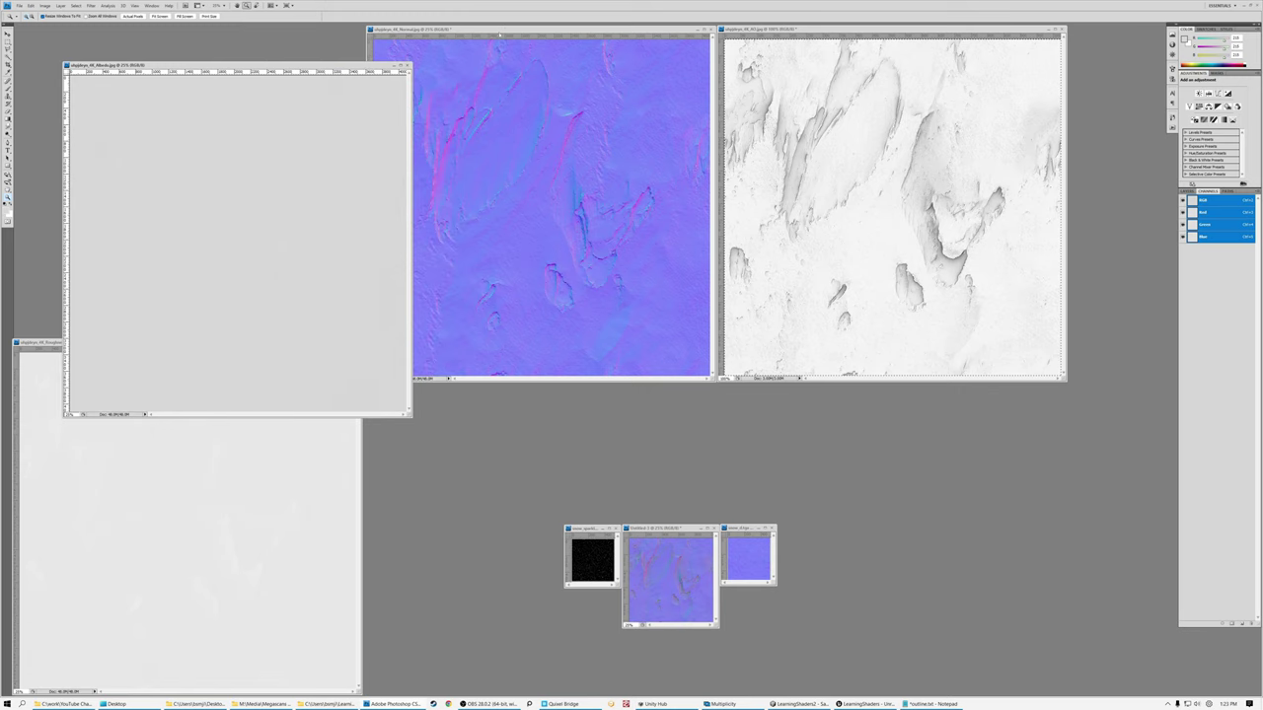
{"action": "left_click_drag", "start_coordinate": [503, 36], "coordinate": [516, 71]}
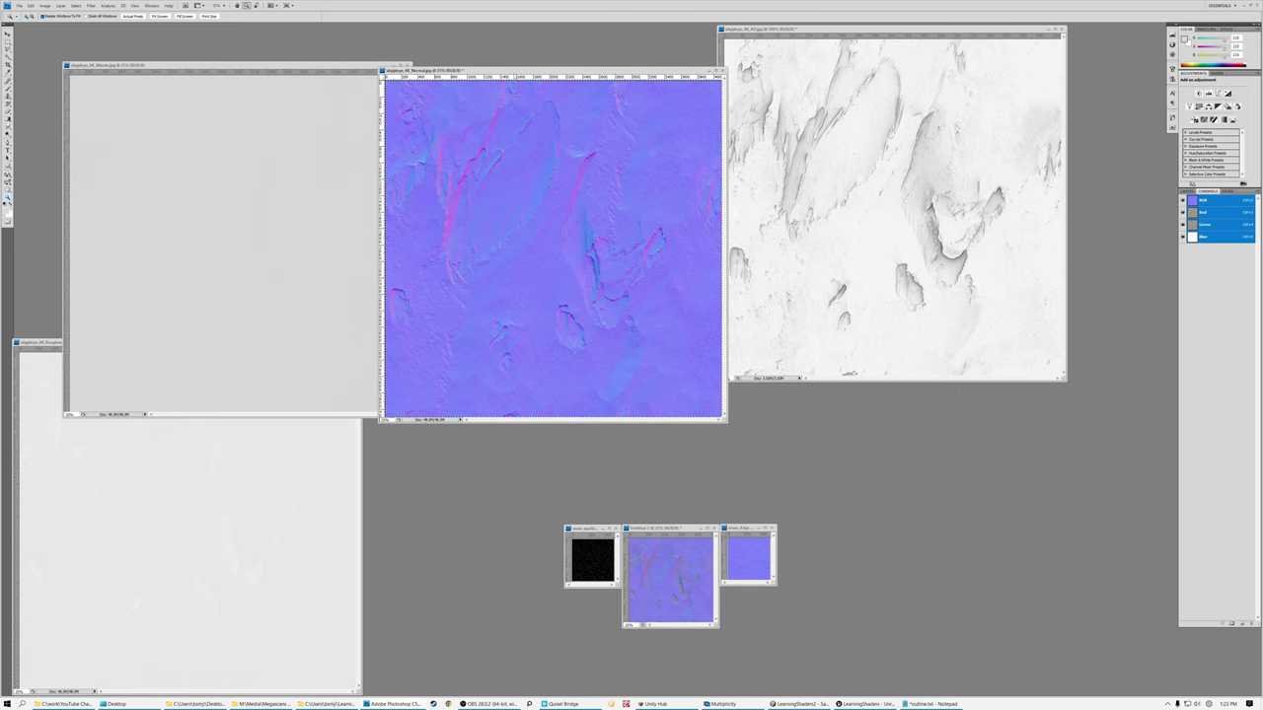
{"action": "left_click_drag", "start_coordinate": [817, 30], "coordinate": [847, 70]}
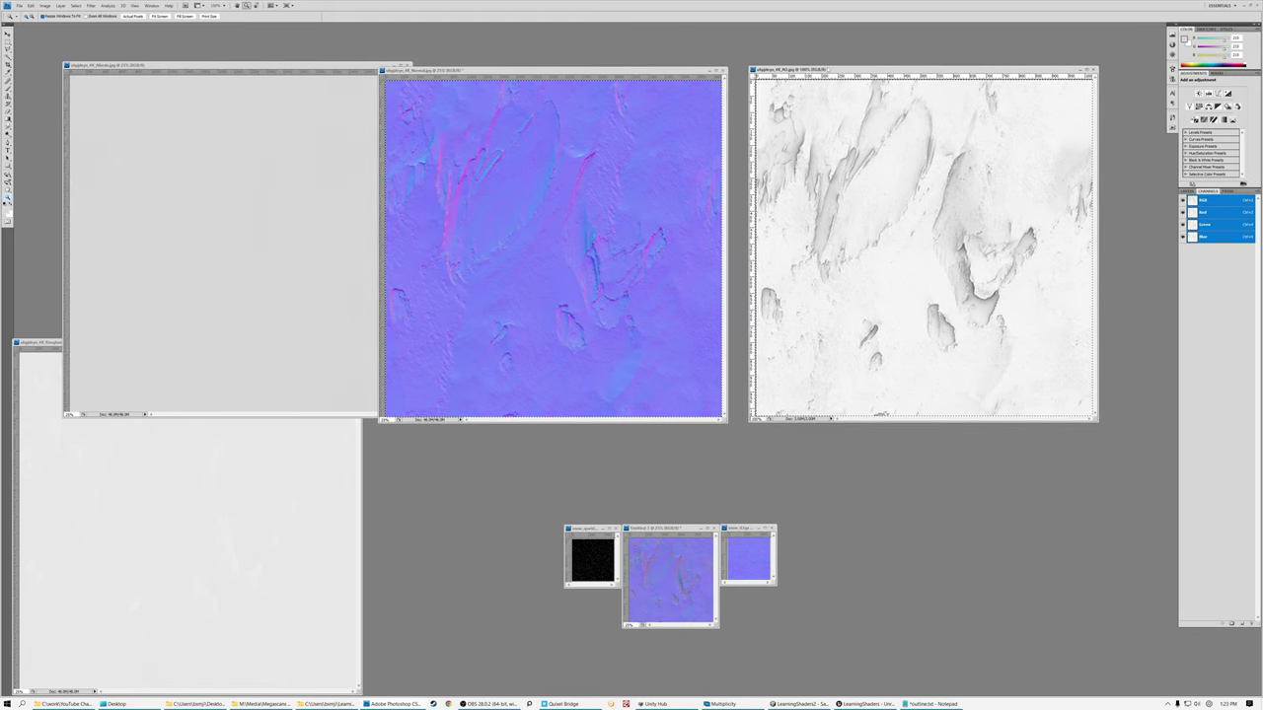
{"action": "left_click_drag", "start_coordinate": [42, 343], "coordinate": [60, 324]}
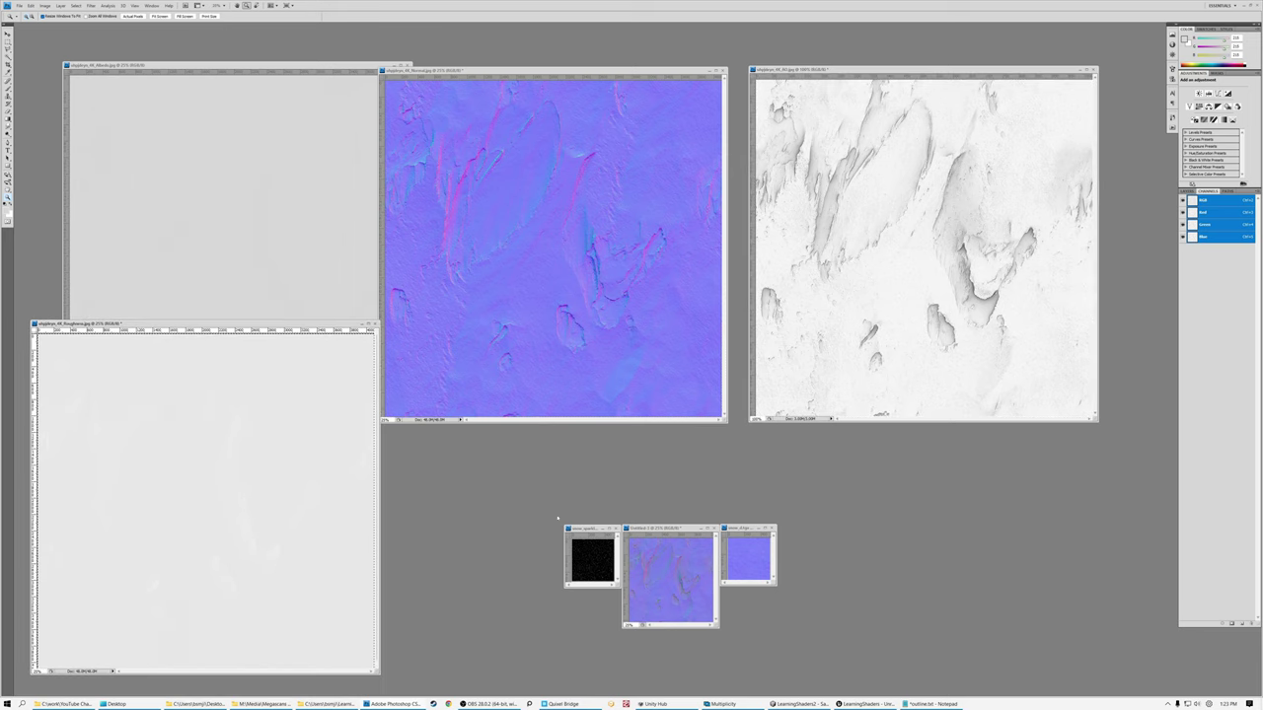
- View the three small images: the black sparkle texture, the combined texture and the small normal map
{"action": "left_click", "coordinate": [591, 529]}
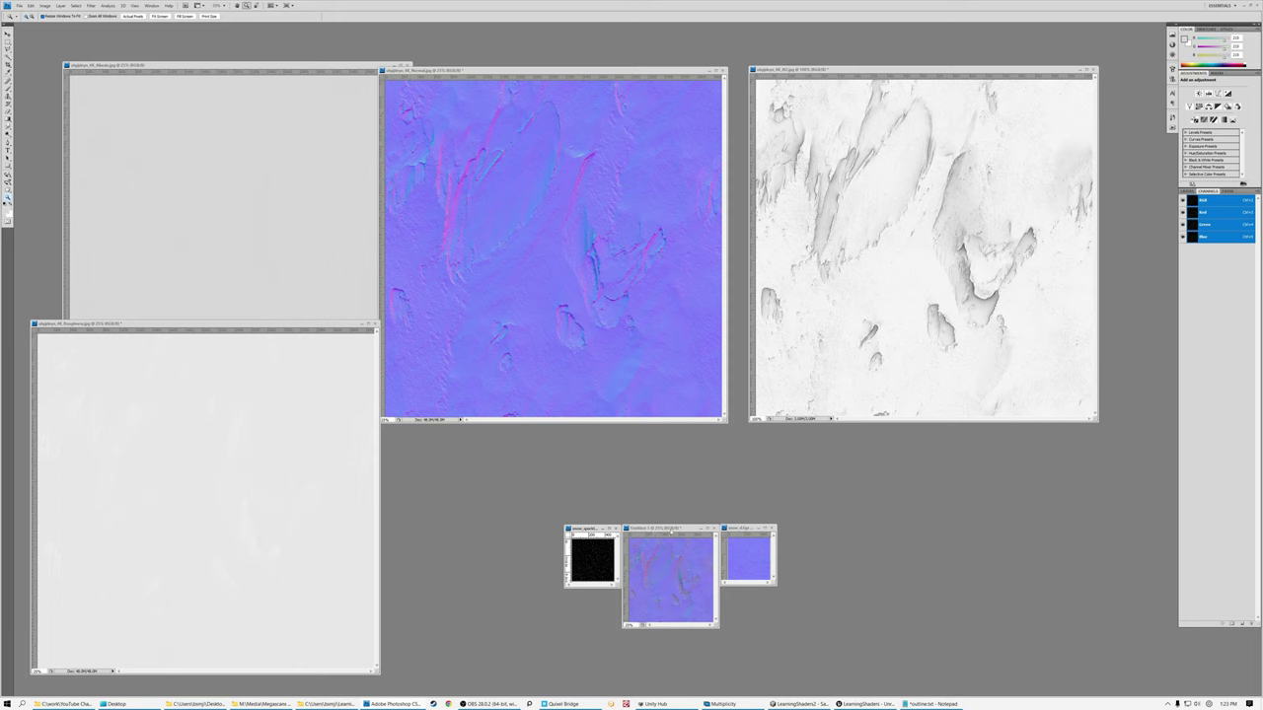
{"action": "left_click", "coordinate": [672, 530]}
{"action": "key", "text": "ctrl+Tab"}
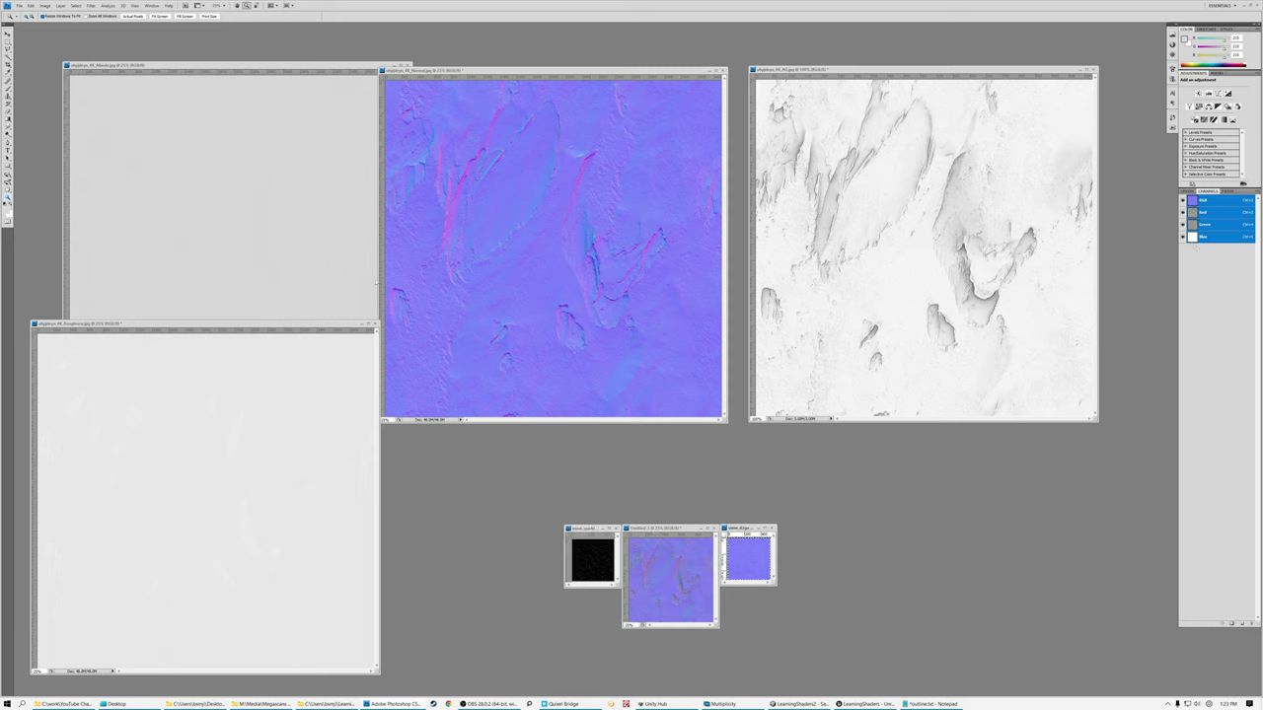
- Realign the albedo and normal image windows side by side and review the combined, sparkle and small normal textures again
{"action": "left_click_drag", "start_coordinate": [214, 69], "coordinate": [168, 36]}
{"action": "left_click_drag", "start_coordinate": [513, 70], "coordinate": [506, 35]}
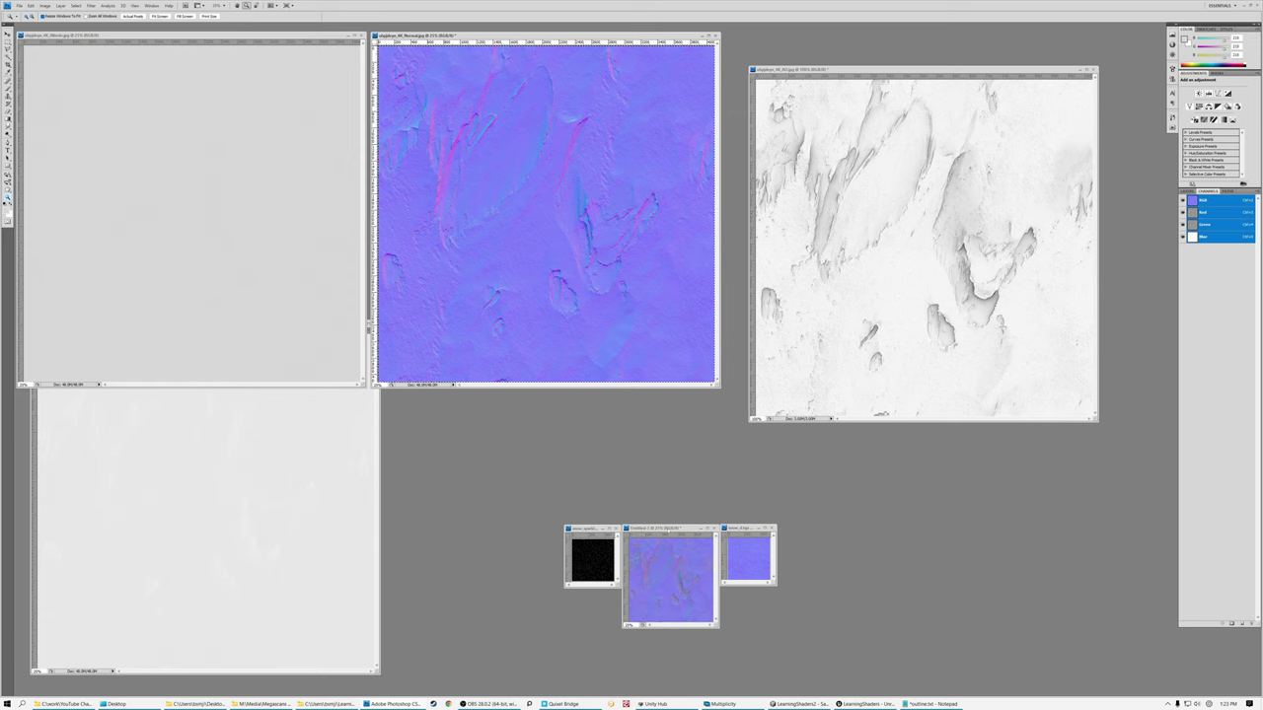
{"action": "left_click", "coordinate": [679, 574]}
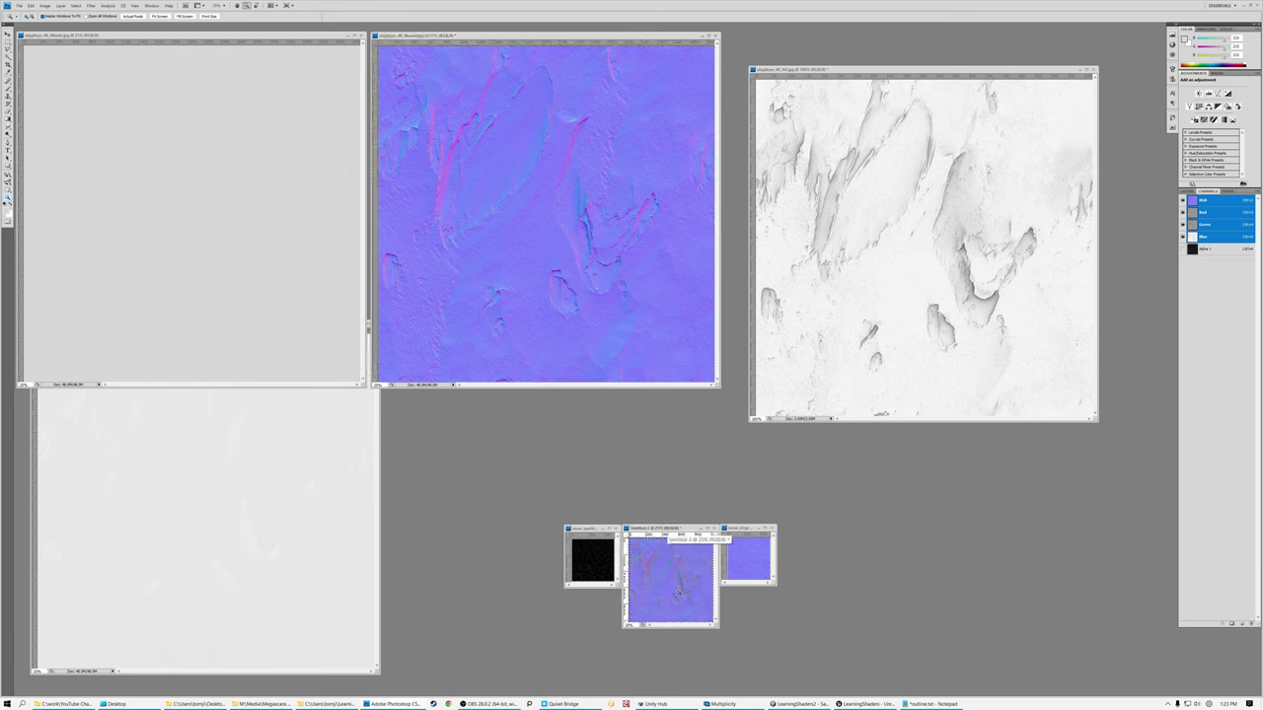
{"action": "left_click", "coordinate": [586, 529]}
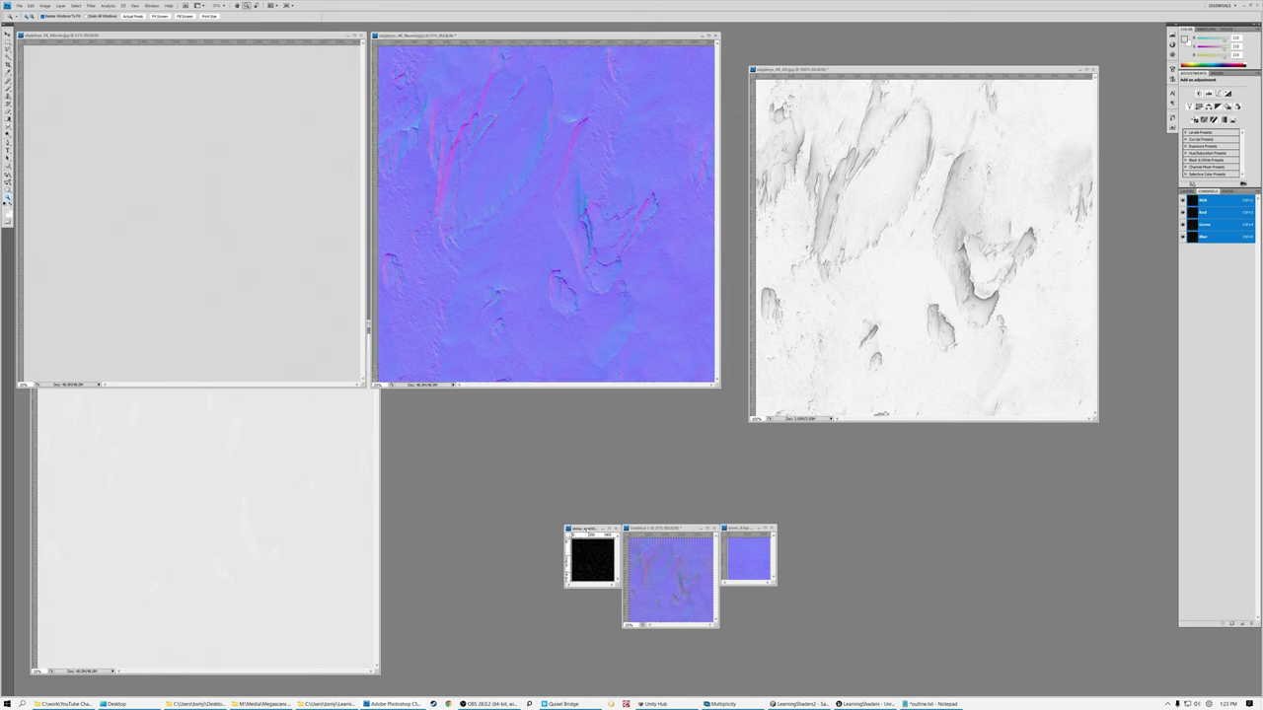
{"action": "left_click", "coordinate": [734, 528]}
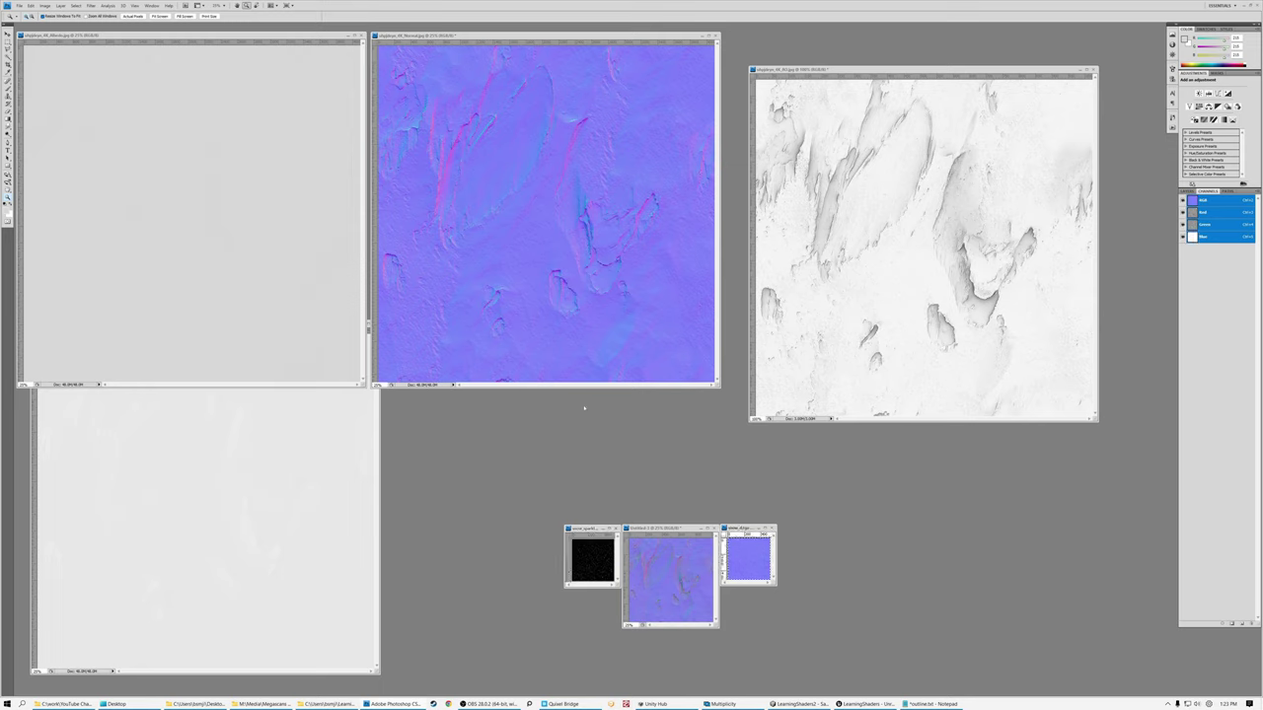
- Examine the snow albedo texture up close for its subtle color variation and surface detail
{"action": "left_click_drag", "start_coordinate": [212, 40], "coordinate": [404, 115]}
{"action": "left_click", "coordinate": [395, 276]}
{"action": "left_click", "coordinate": [517, 298]}
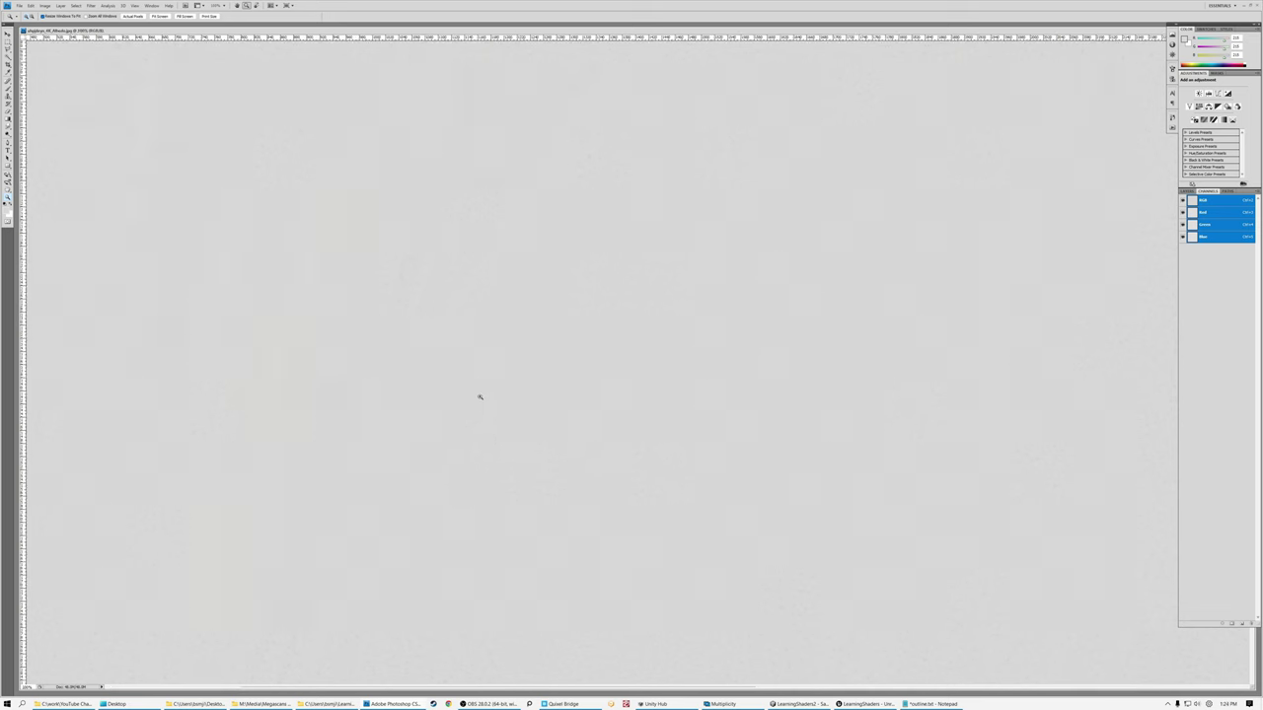
{"action": "left_click", "coordinate": [416, 290], "text": "alt"}
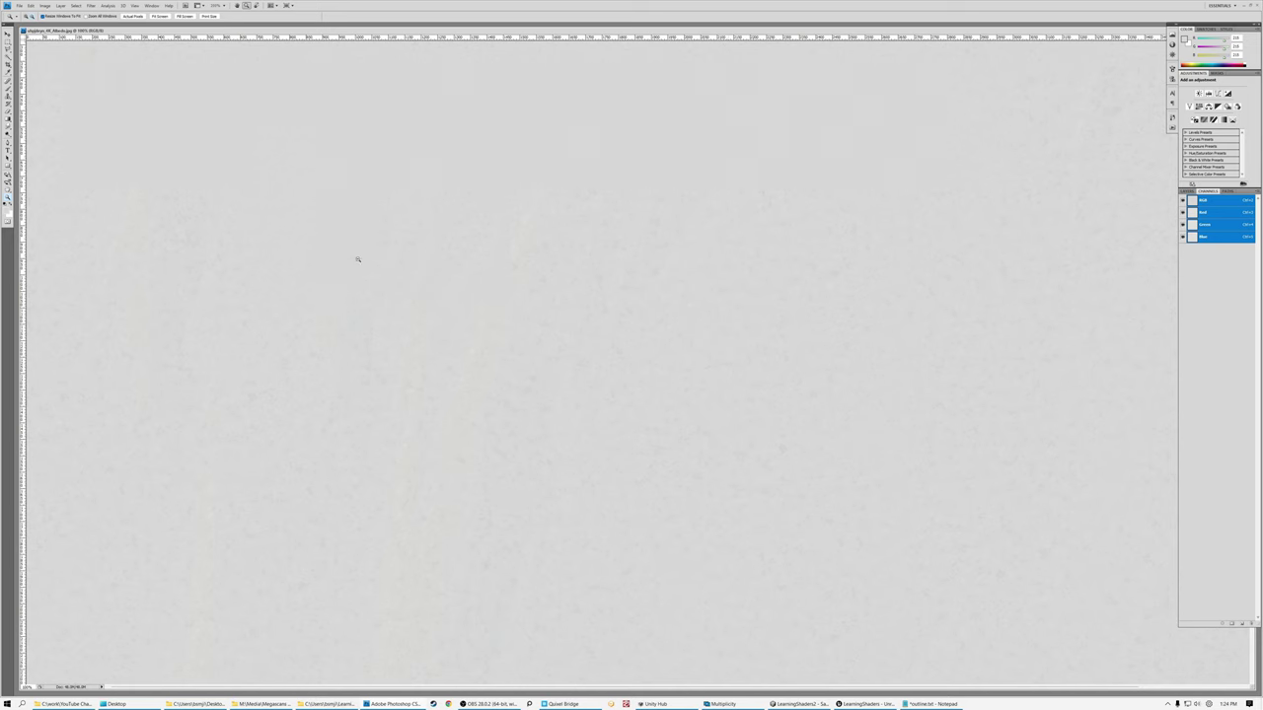
{"action": "left_click", "coordinate": [364, 286], "text": "alt"}
{"action": "left_click", "coordinate": [295, 279], "text": "alt"}
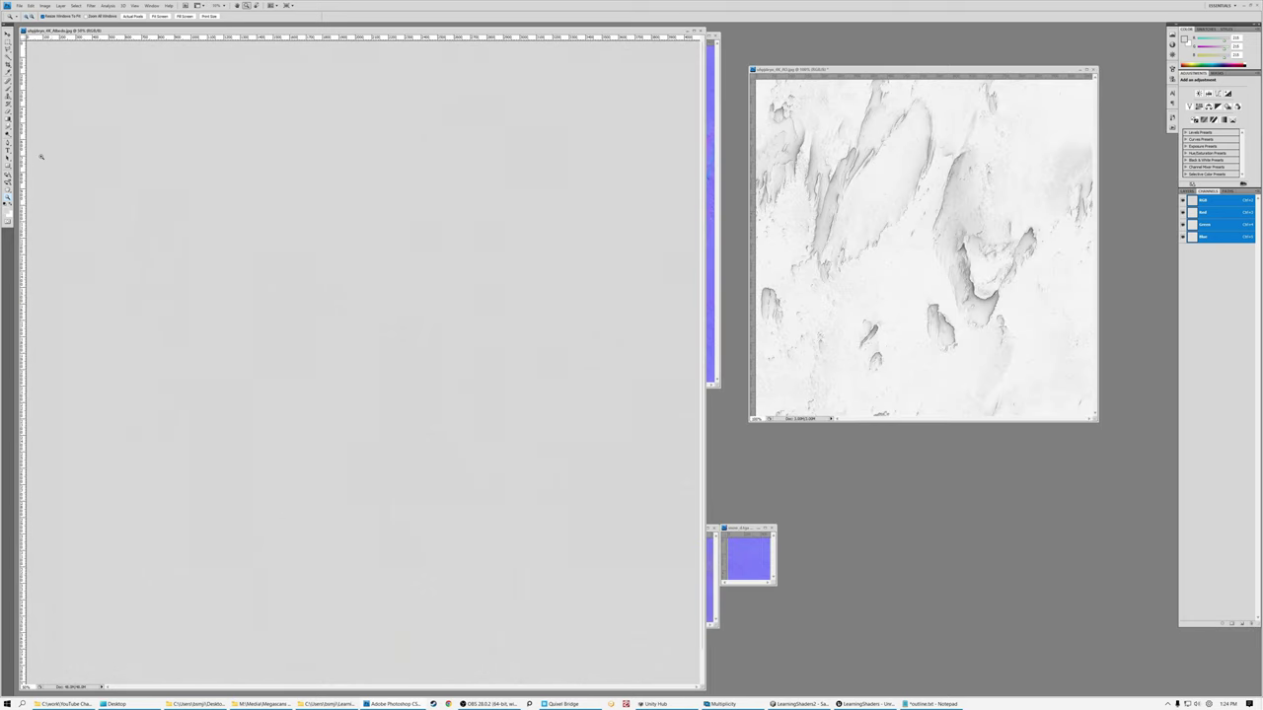
- Check the foreground color's RGB values against the albedo in the color picker, and return the albedo to overview size
{"action": "key", "text": "i"}
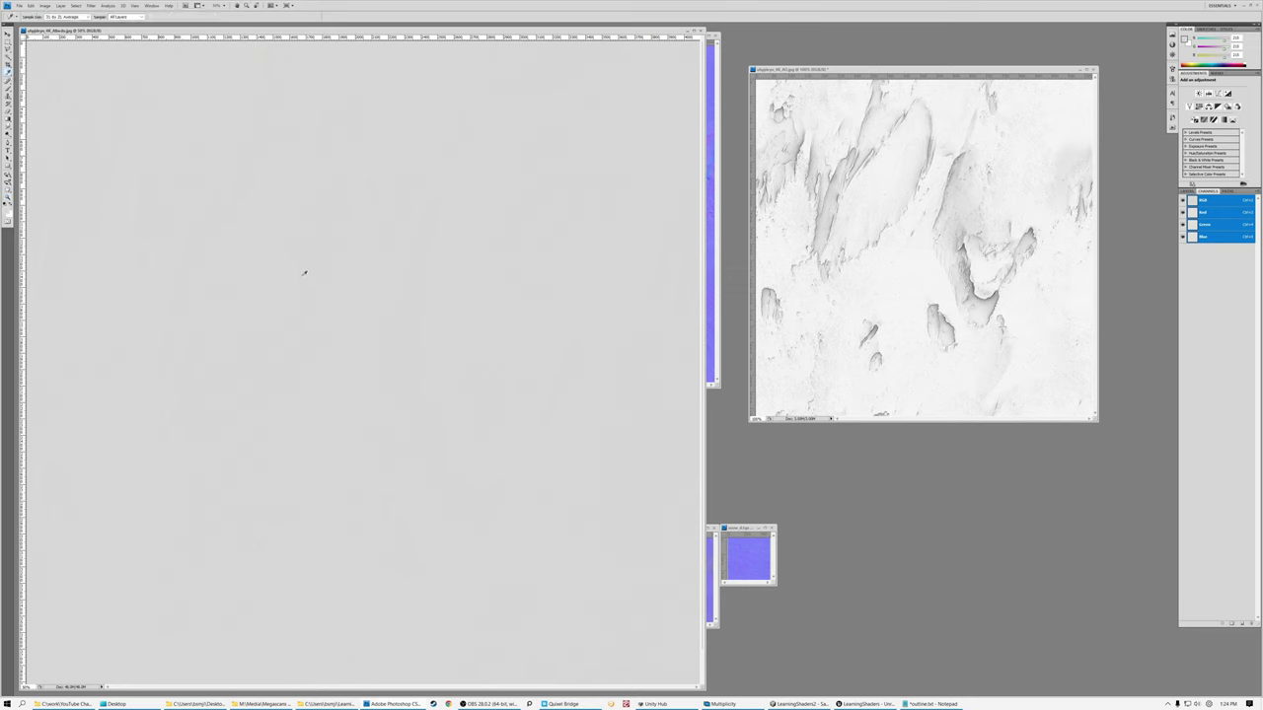
{"action": "left_click", "coordinate": [10, 212]}
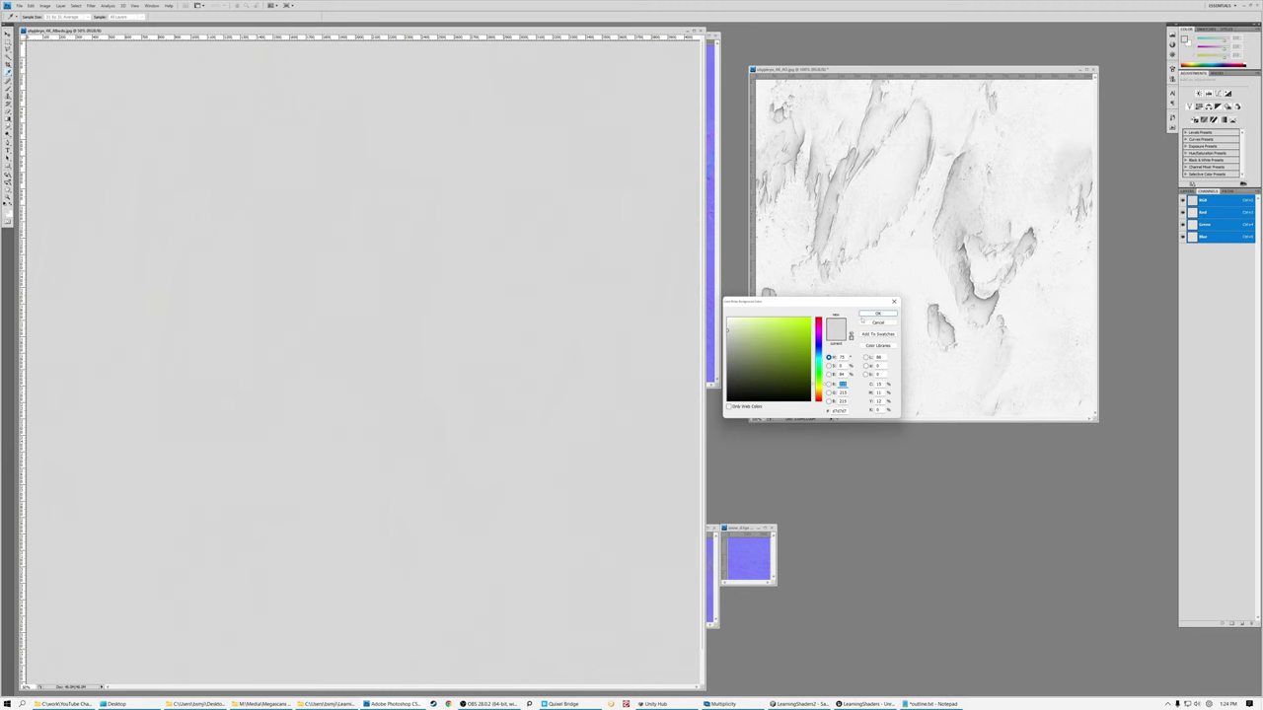
{"action": "left_click", "coordinate": [866, 322]}
{"action": "key", "text": "z"}
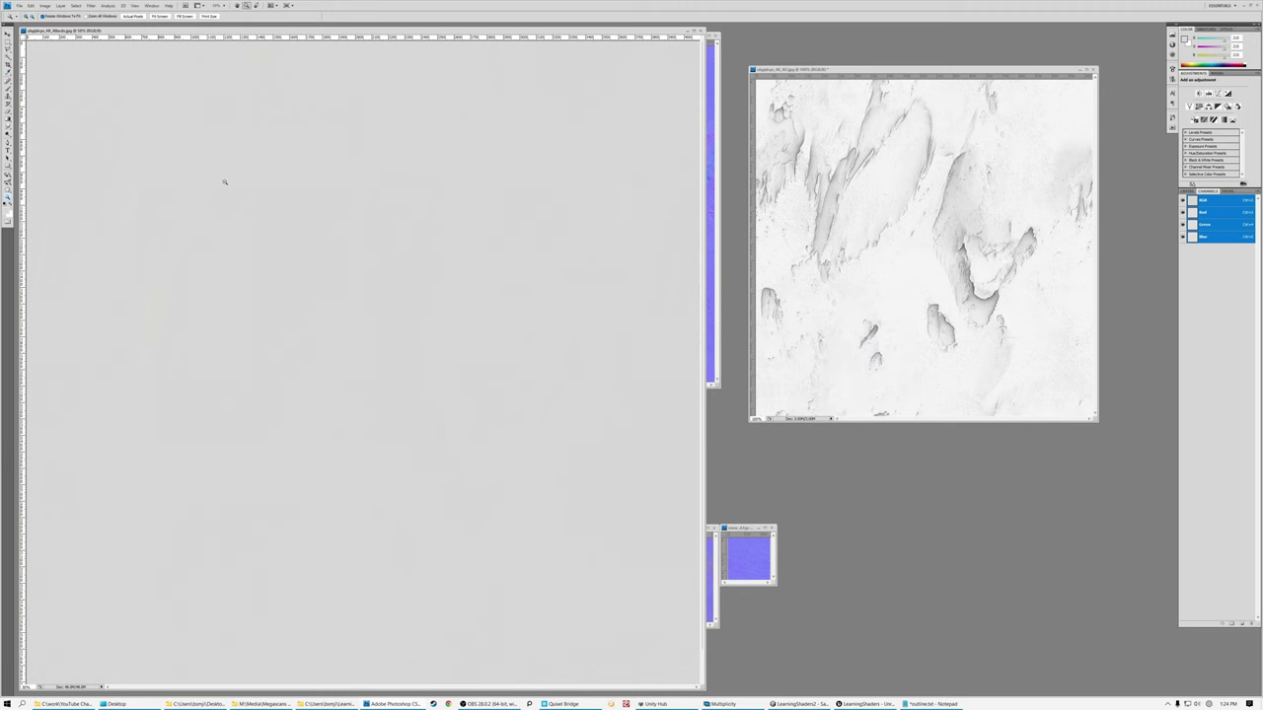
{"action": "left_click", "coordinate": [223, 179], "text": "alt"}
{"action": "left_click", "coordinate": [139, 146], "text": "alt"}
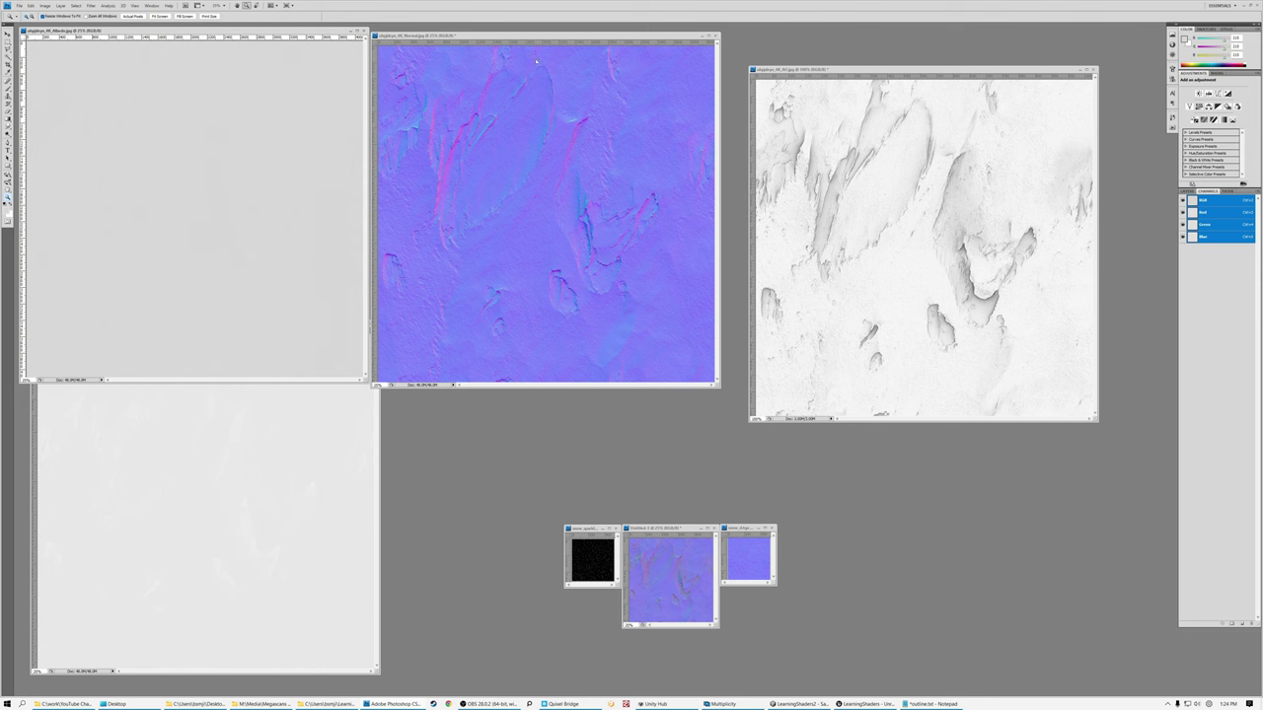
- Examine the snow normal map up close for its ridges and fine surface grain
{"action": "left_click", "coordinate": [509, 38]}
{"action": "left_click", "coordinate": [558, 207]}
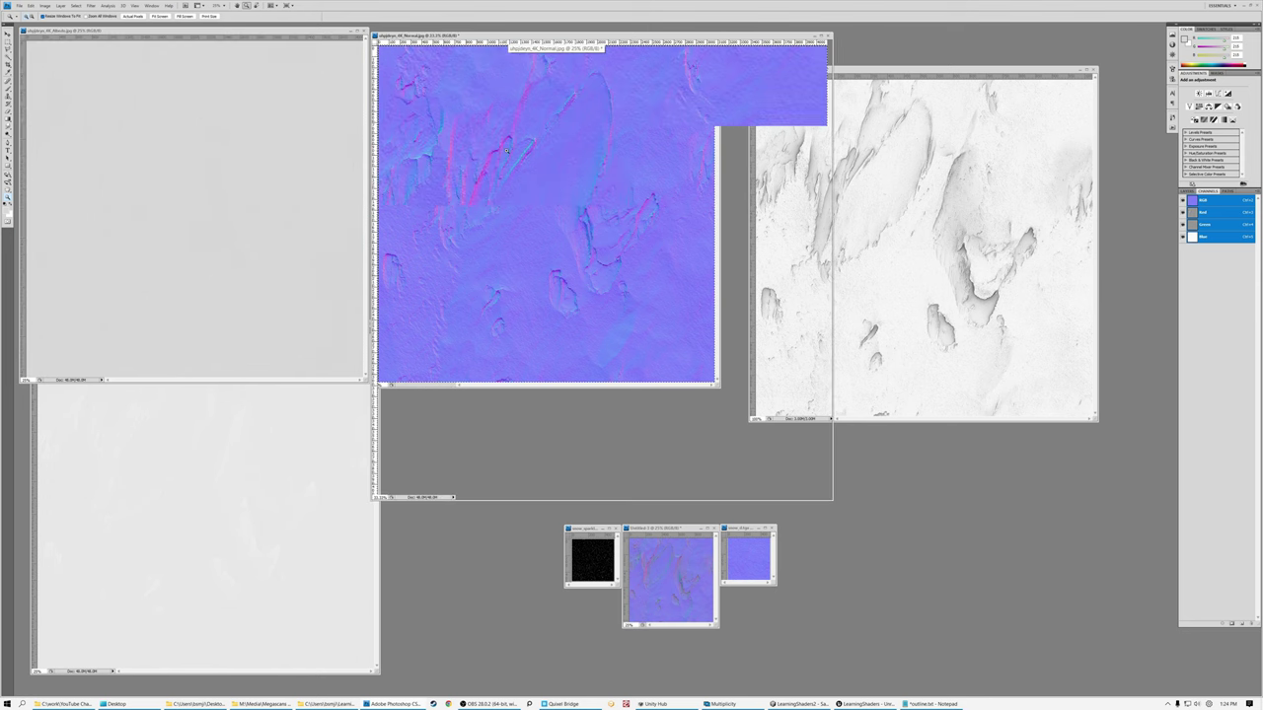
{"action": "left_click", "coordinate": [611, 248]}
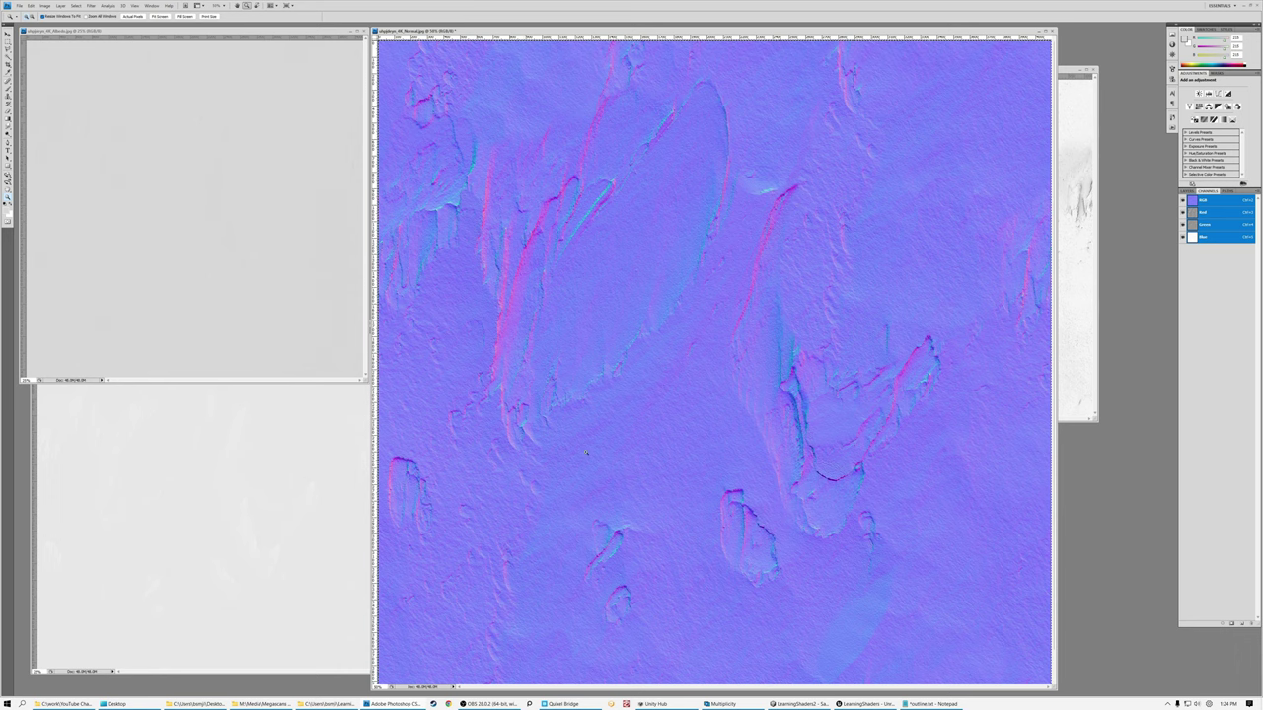
{"action": "left_click", "coordinate": [676, 368]}
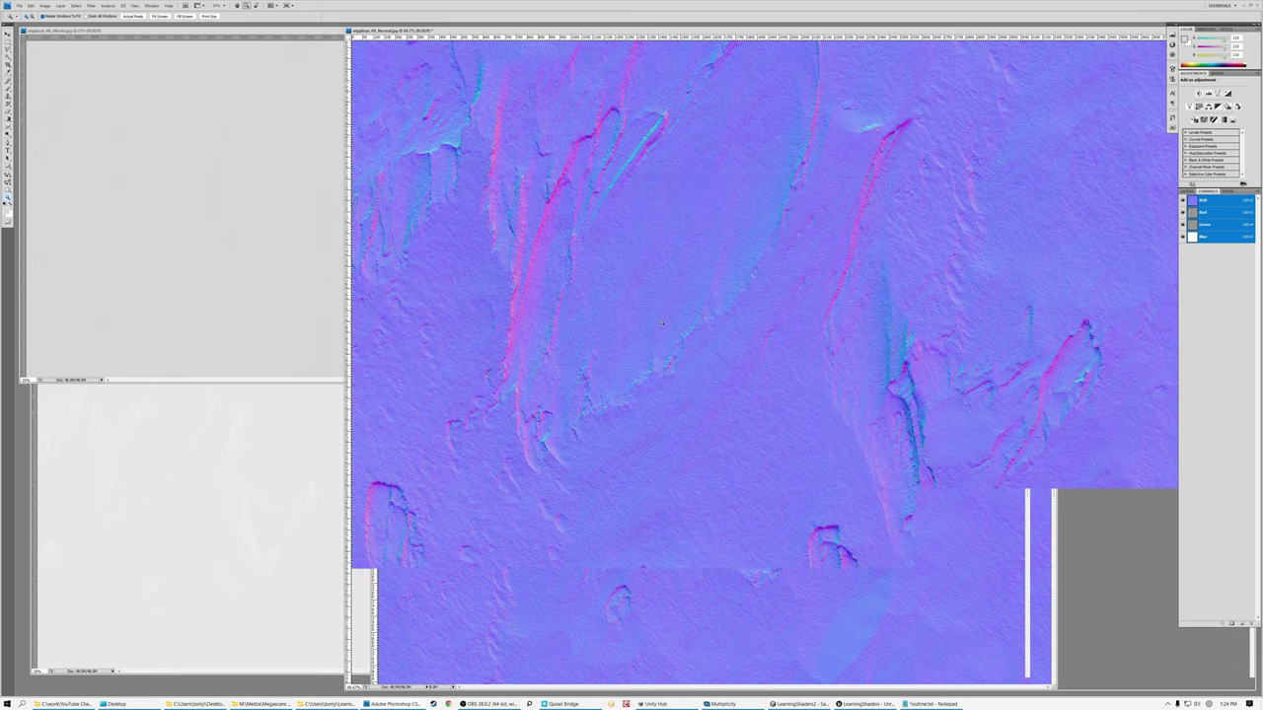
{"action": "left_click", "coordinate": [519, 292]}
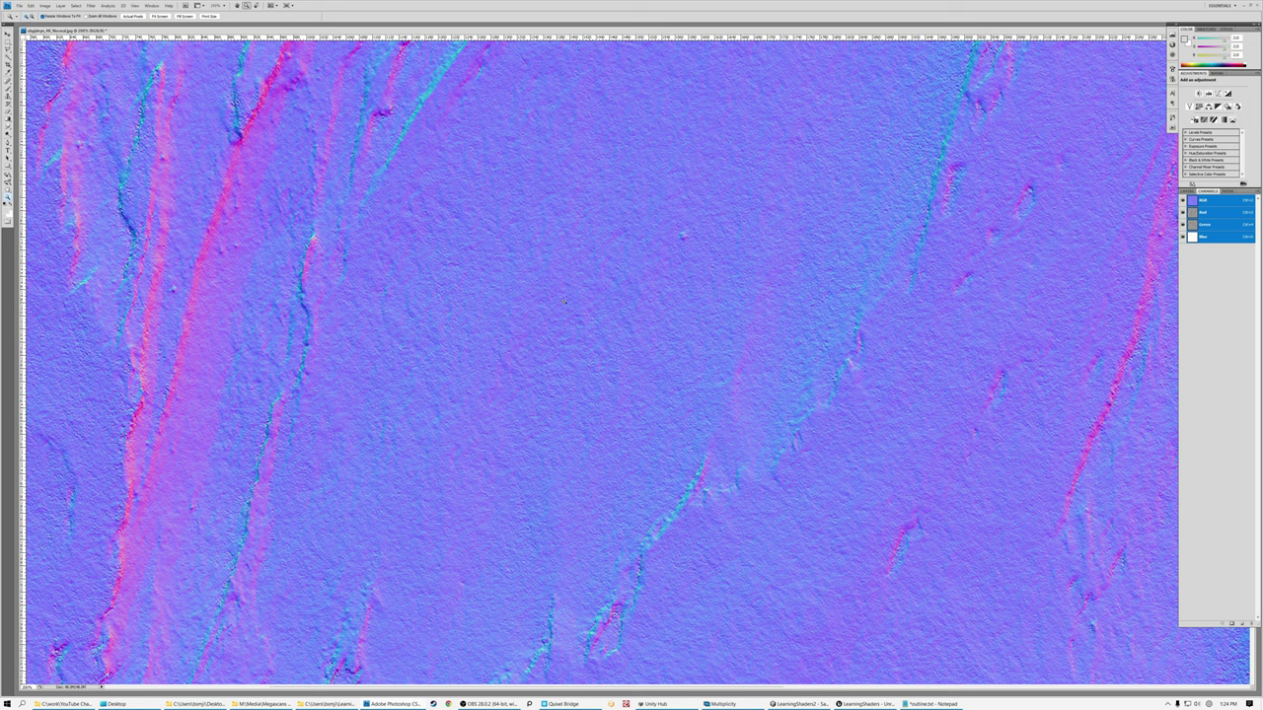
- Return the normal map to 25% zoom and place its window directly beside the albedo
{"action": "left_click", "coordinate": [465, 223], "text": "alt"}
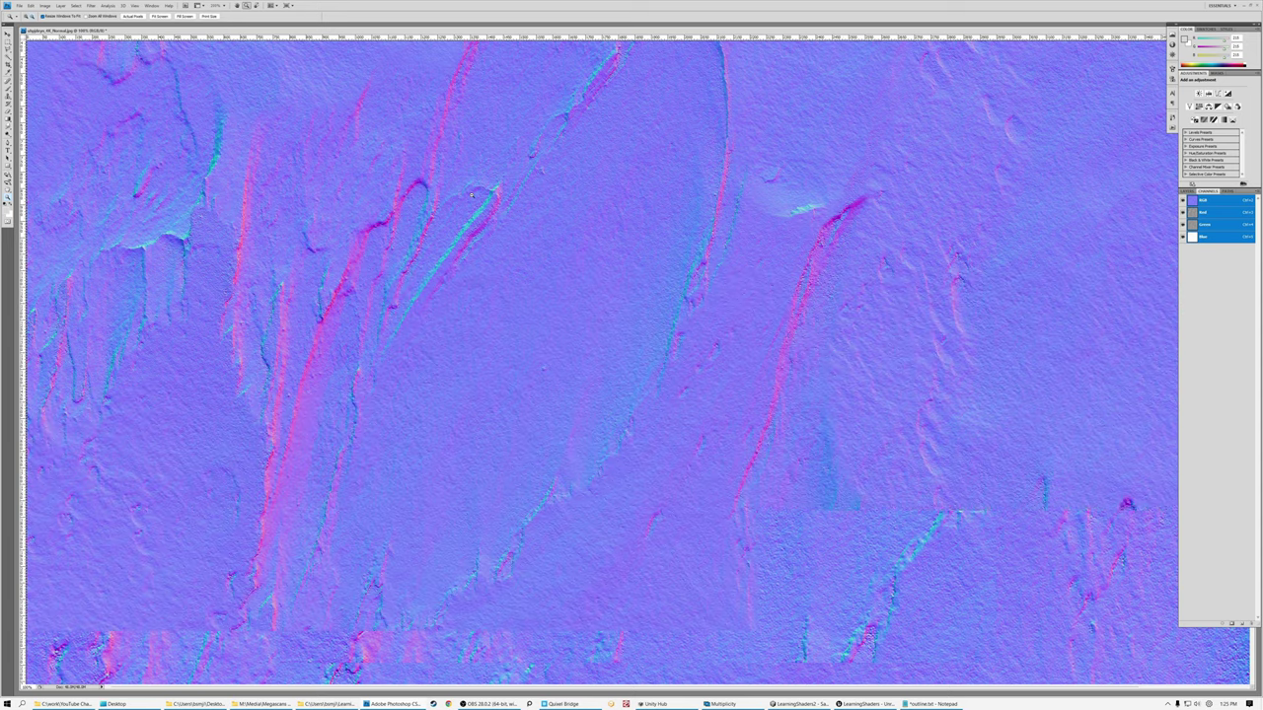
{"action": "left_click", "coordinate": [343, 156], "text": "alt"}
{"action": "left_click", "coordinate": [343, 156], "text": "alt"}
{"action": "left_click", "coordinate": [343, 156], "text": "alt"}
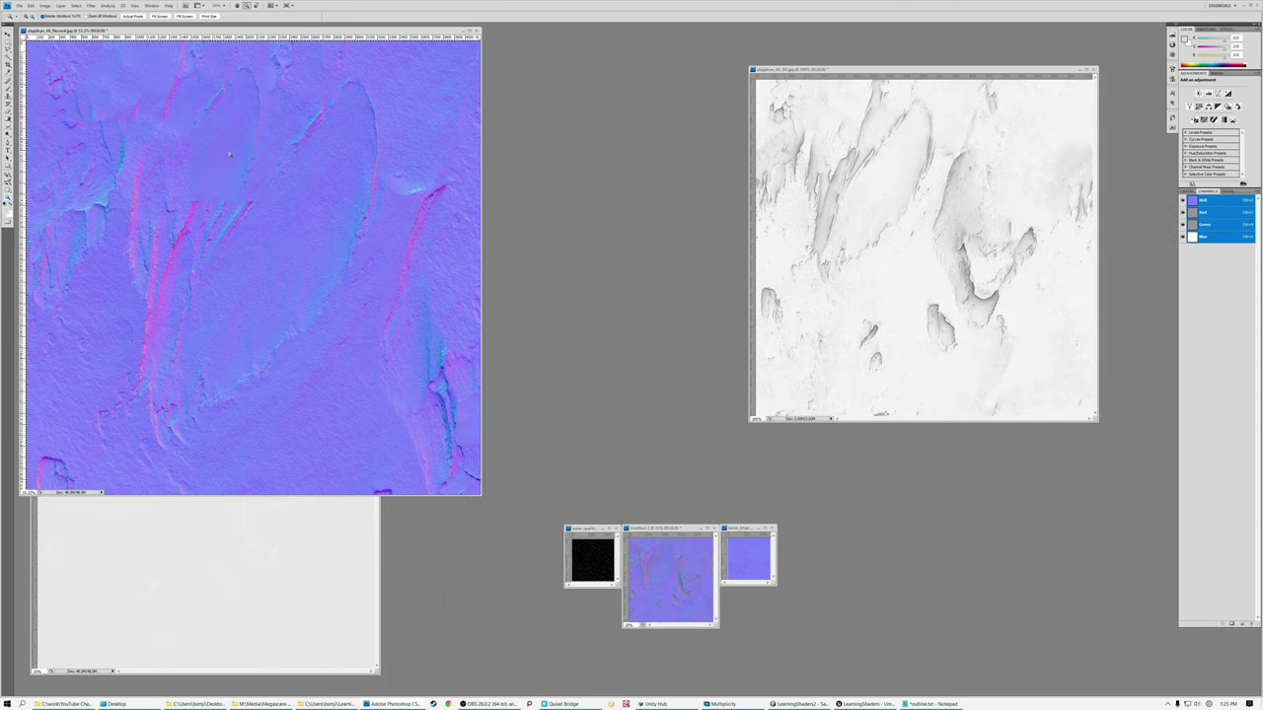
{"action": "left_click", "coordinate": [141, 113], "text": "alt"}
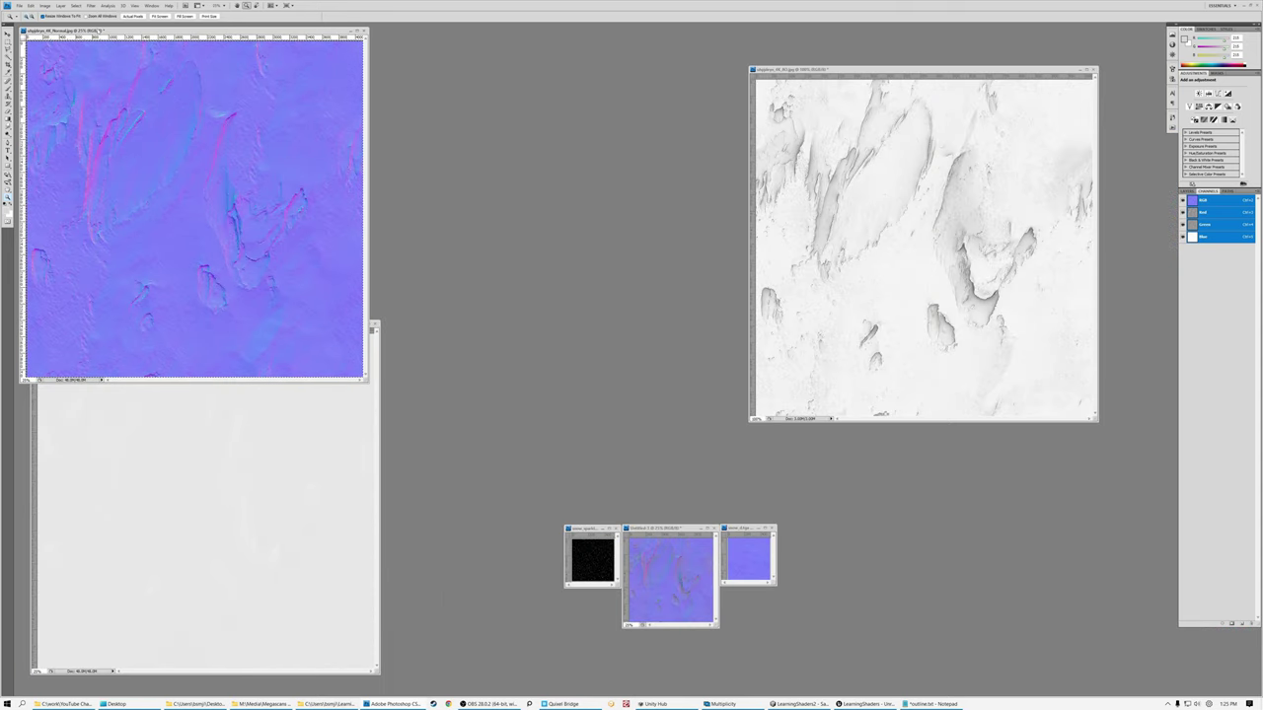
{"action": "left_click_drag", "start_coordinate": [156, 30], "coordinate": [509, 29]}
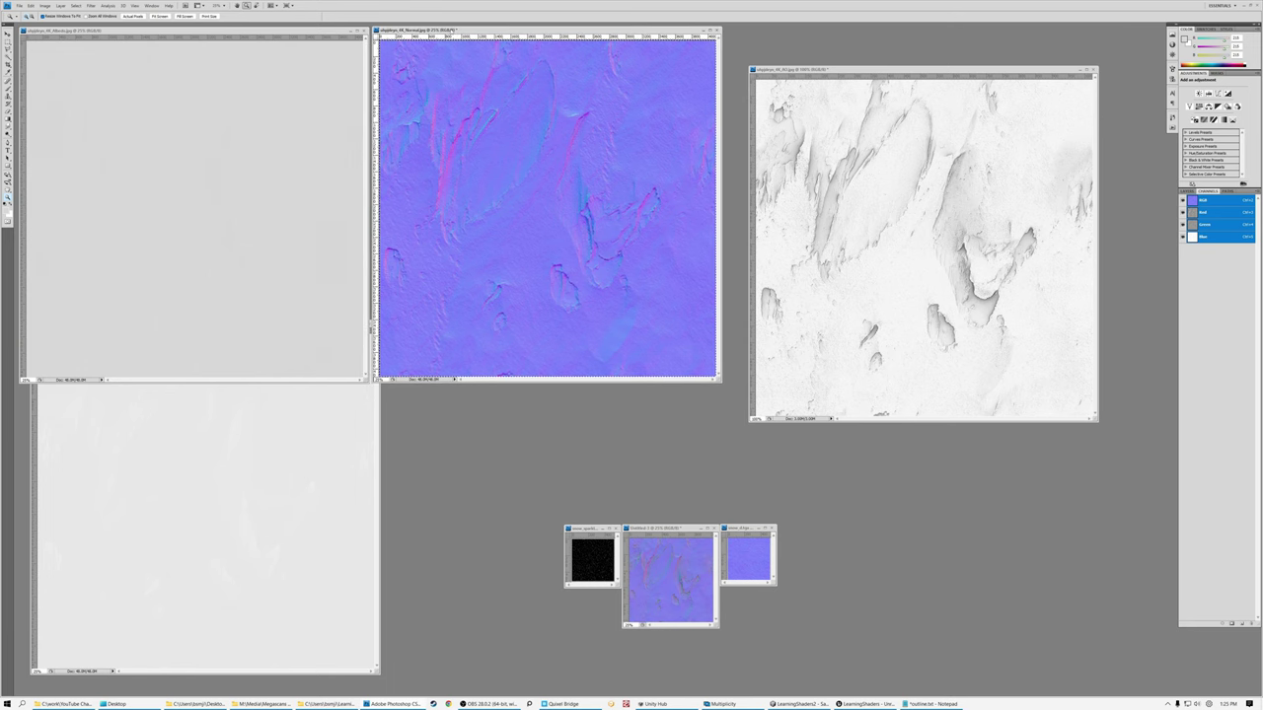
- Examine the snow normal map's fine grain up close between the ridges, and return it to overview size
{"action": "left_click", "coordinate": [538, 255]}
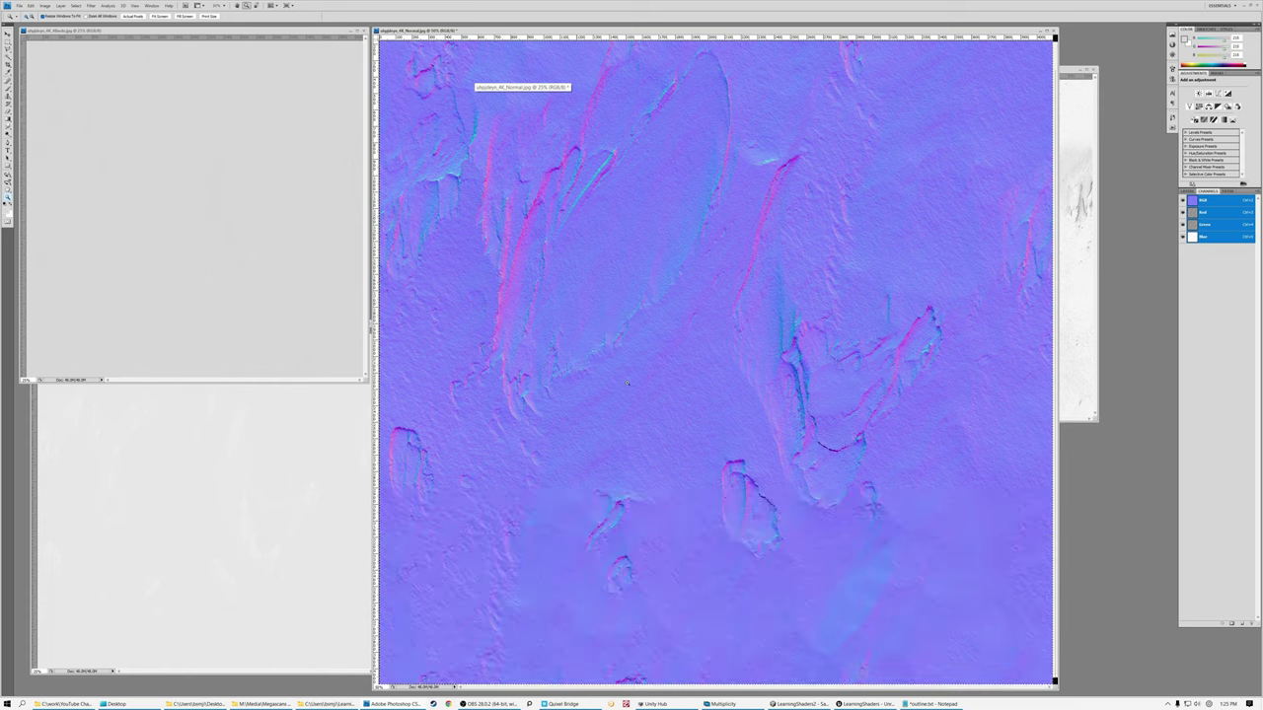
{"action": "left_click", "coordinate": [626, 383]}
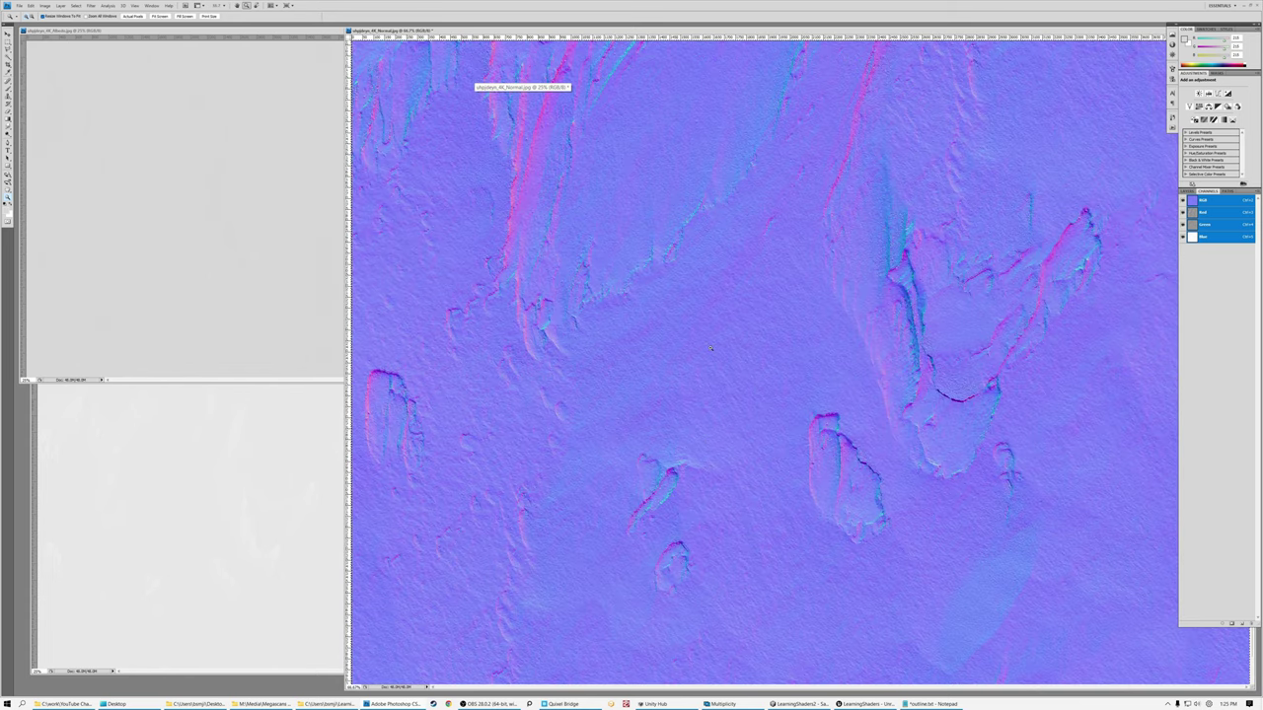
{"action": "left_click", "coordinate": [709, 347]}
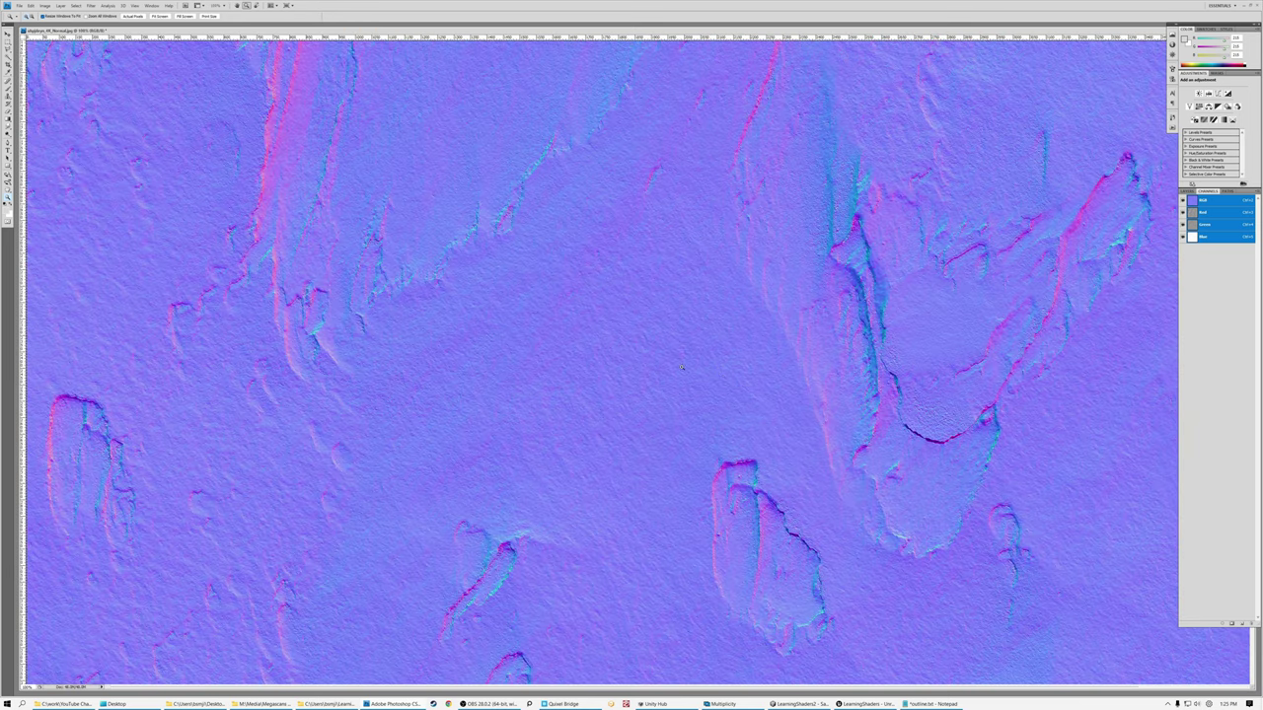
{"action": "left_click", "coordinate": [643, 381]}
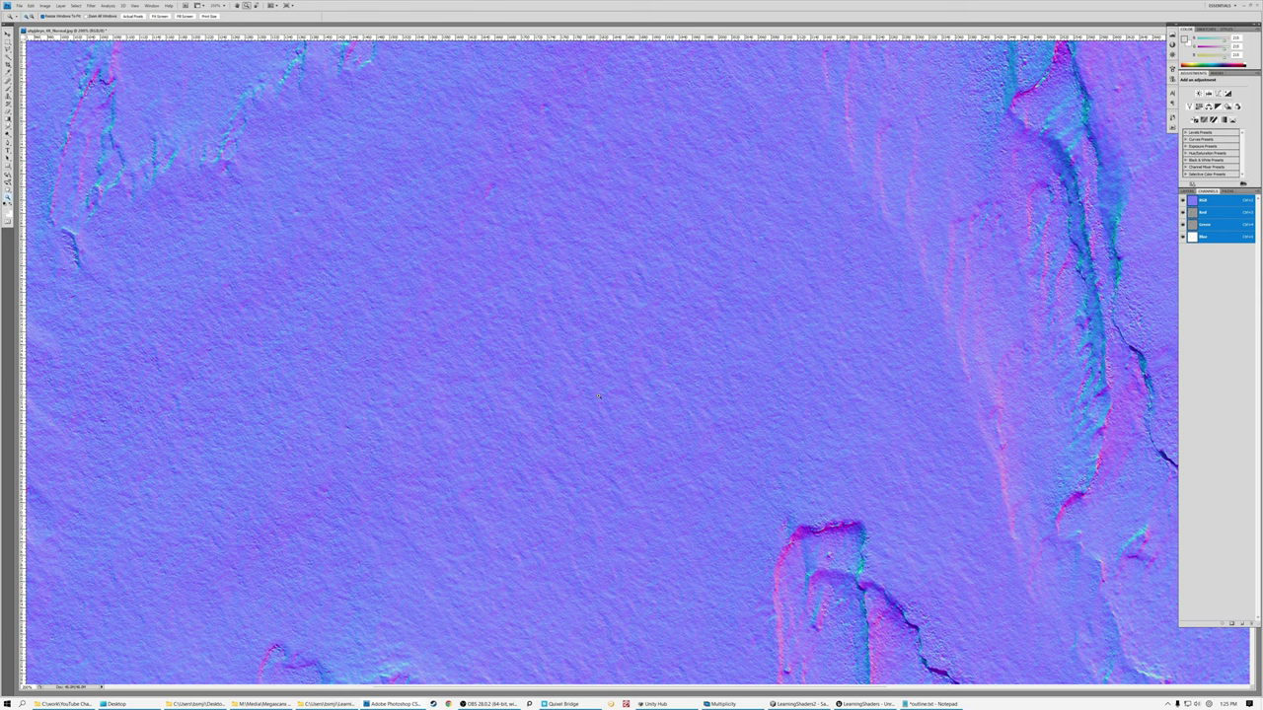
{"action": "left_click", "coordinate": [459, 251], "text": "alt"}
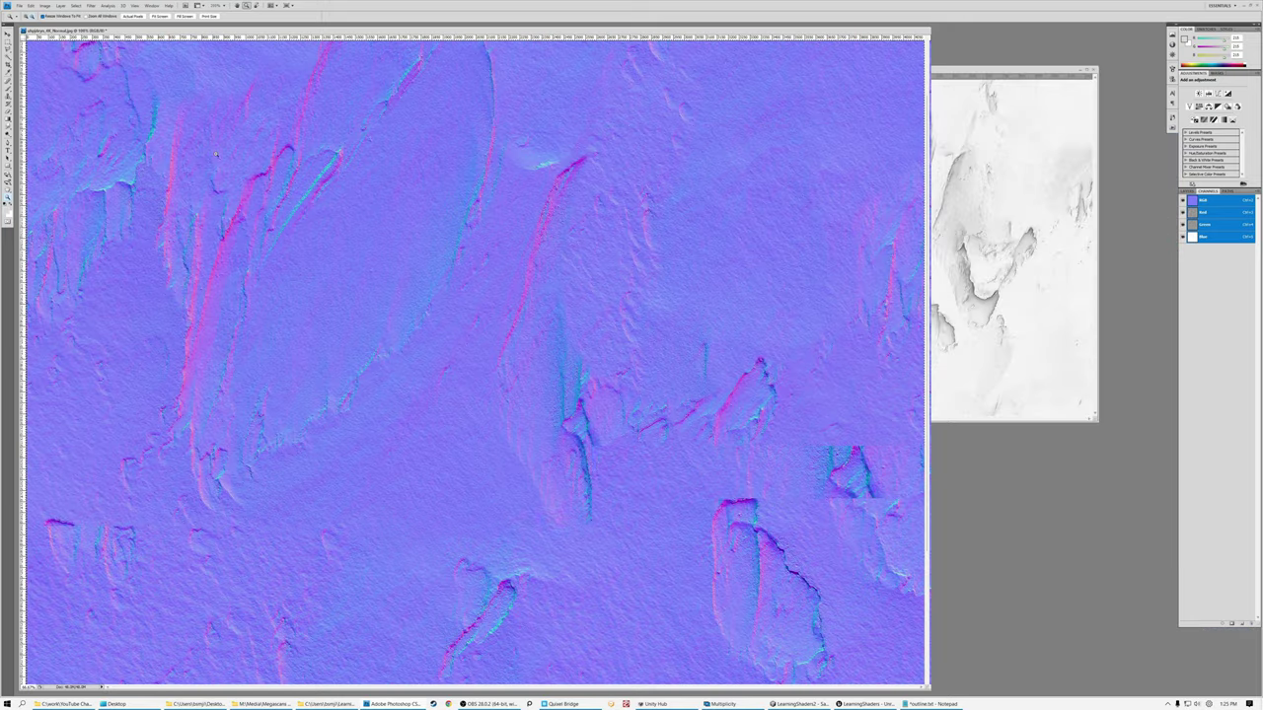
{"action": "key", "text": "ctrl+minus"}
{"action": "key", "text": "ctrl+minus"}
{"action": "key", "text": "ctrl+minus"}
- Isolate the red channel of the packed snow texture, enlarge it to 200%, and move its window over the albedo and normal map
{"action": "left_click", "coordinate": [668, 576]}
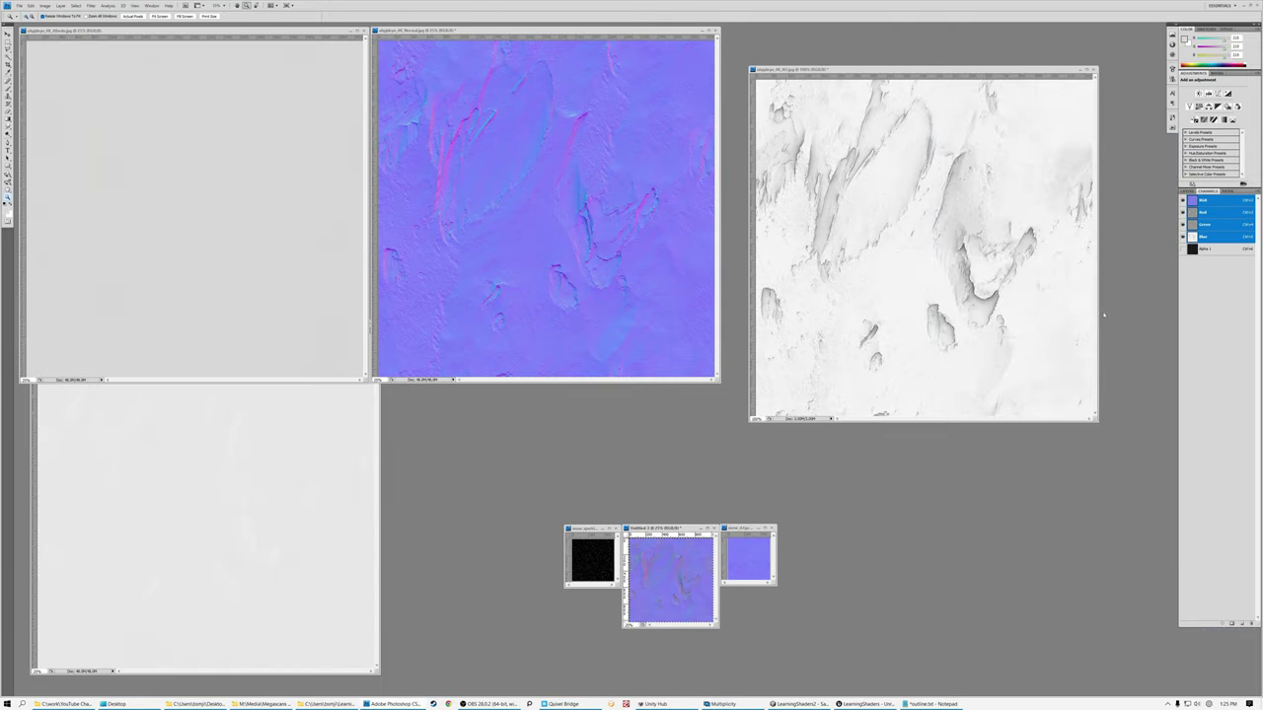
{"action": "left_click", "coordinate": [1203, 213]}
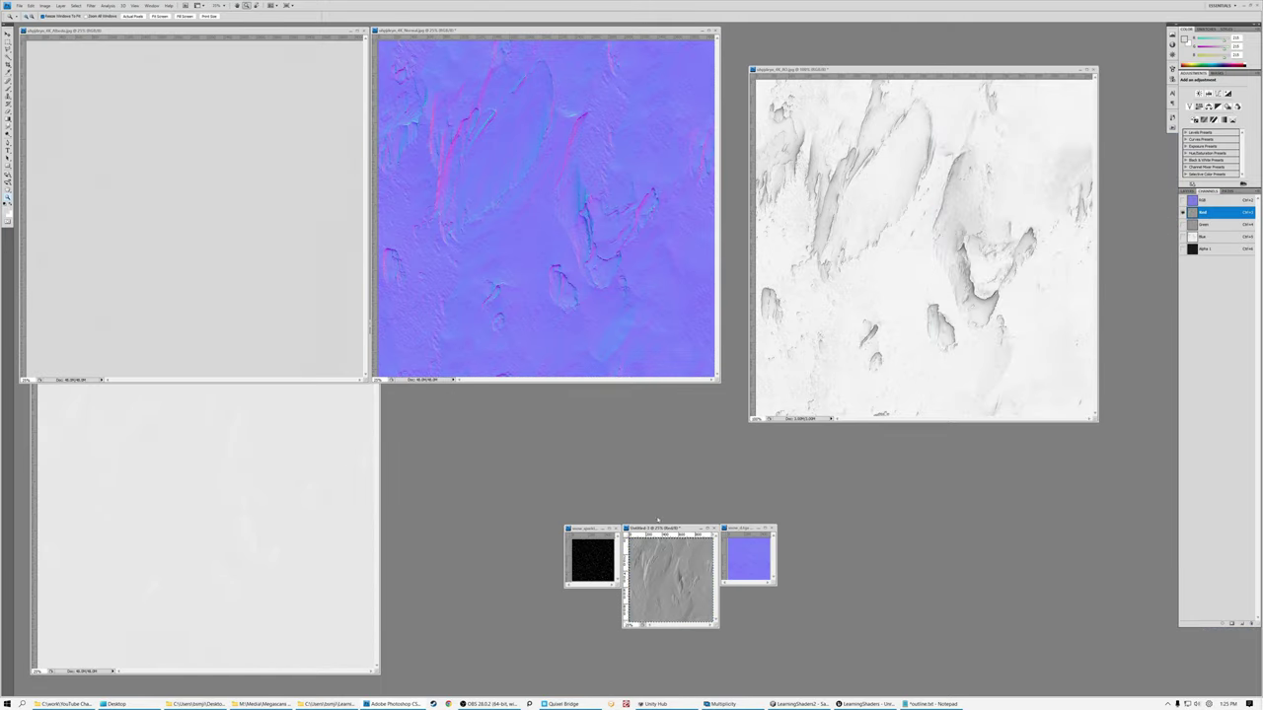
{"action": "left_click", "coordinate": [665, 579]}
{"action": "left_click", "coordinate": [665, 579]}
{"action": "left_click", "coordinate": [665, 579]}
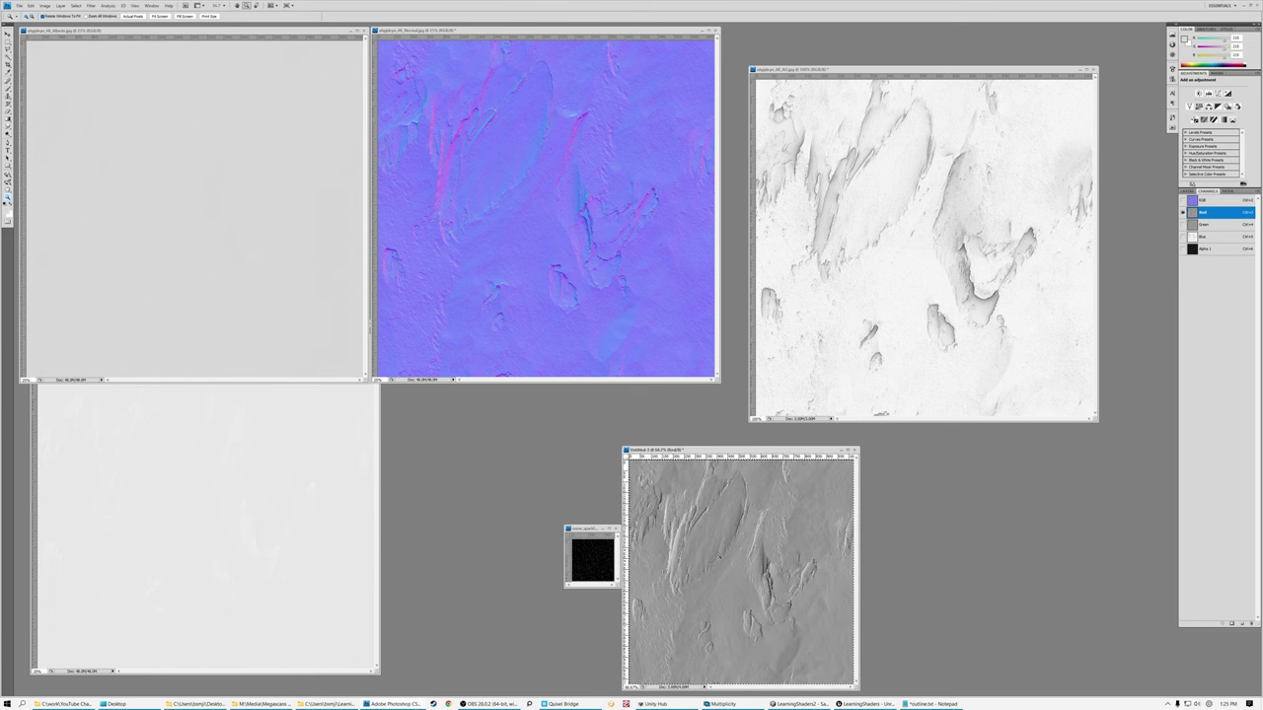
{"action": "left_click", "coordinate": [665, 579]}
{"action": "left_click", "coordinate": [736, 501]}
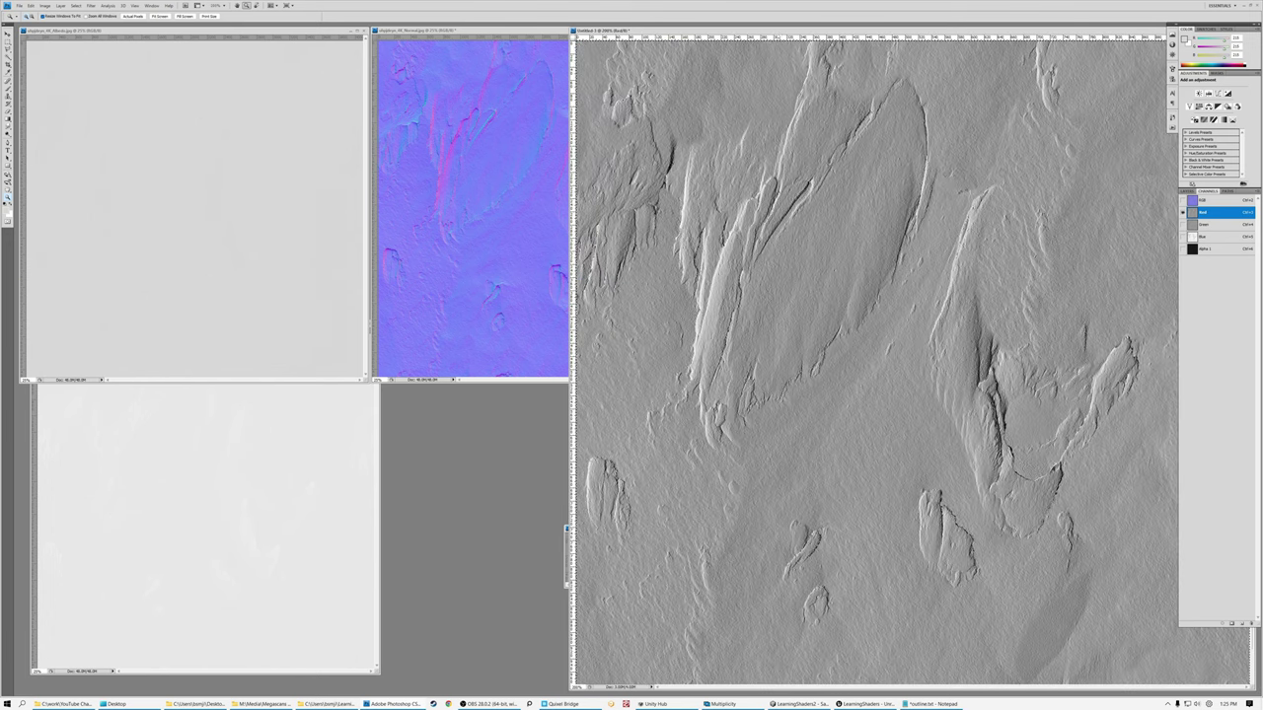
{"action": "left_click_drag", "start_coordinate": [783, 31], "coordinate": [424, 23]}
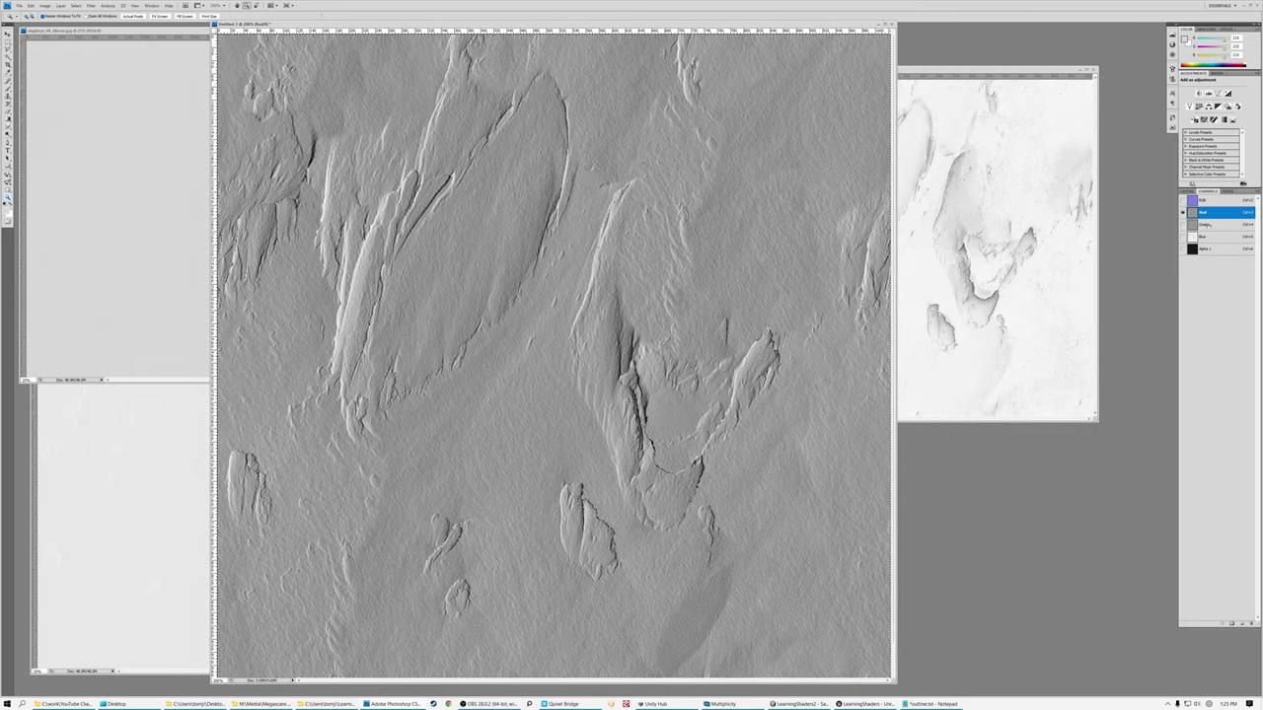
- Compare the packed texture's green channel with its red channel, and return the image to 100% with its window overlapping the roughness map
{"action": "left_click", "coordinate": [1205, 225]}
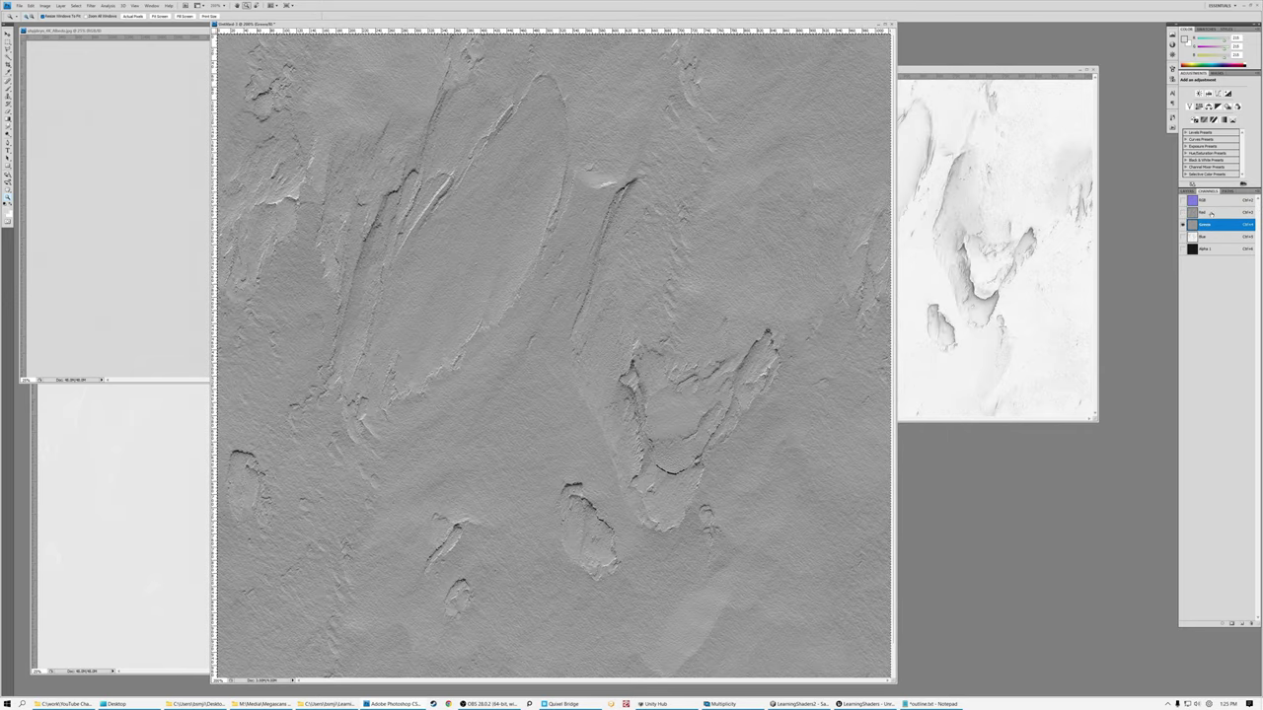
{"action": "left_click", "coordinate": [1206, 212]}
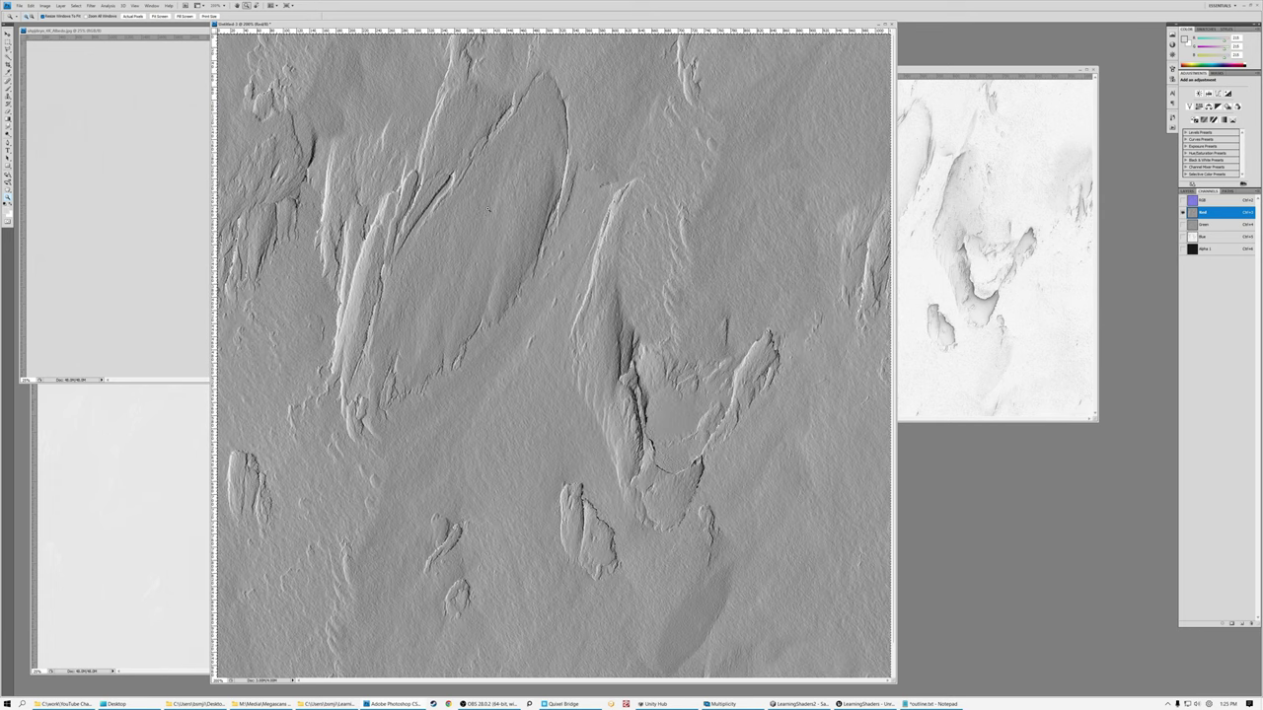
{"action": "left_click", "coordinate": [420, 203], "text": "alt"}
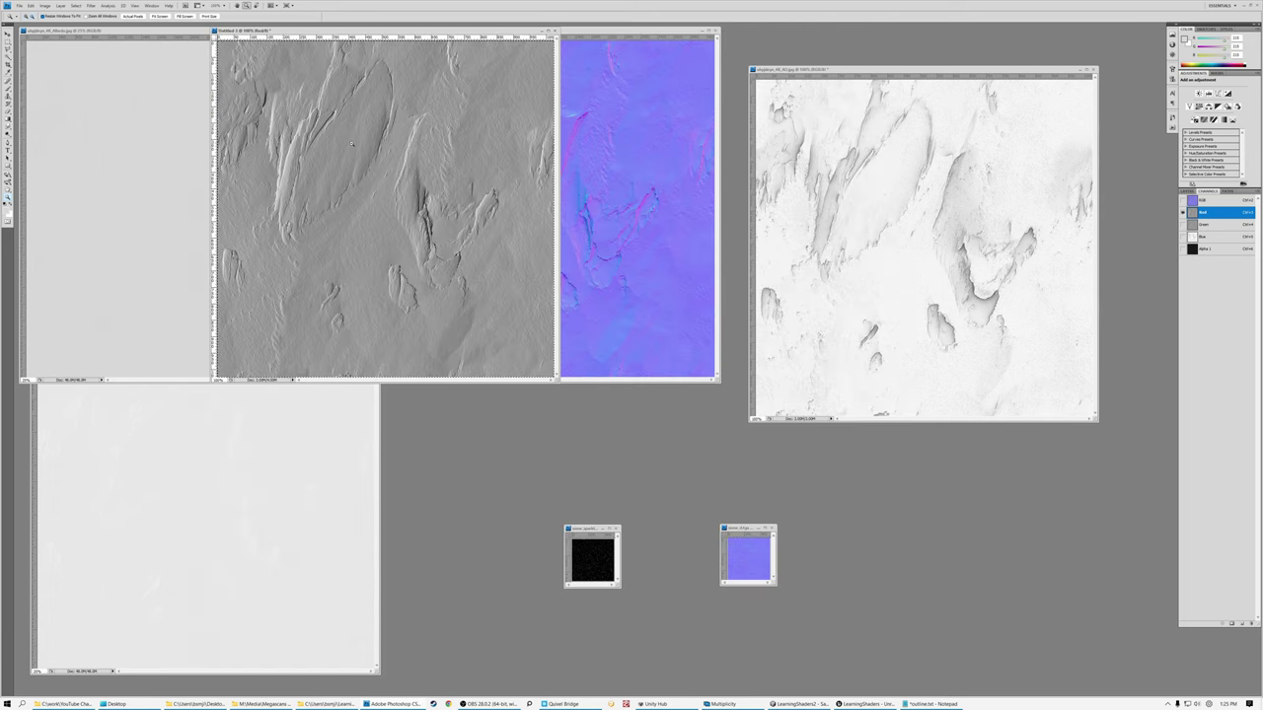
{"action": "left_click_drag", "start_coordinate": [335, 31], "coordinate": [262, 232]}
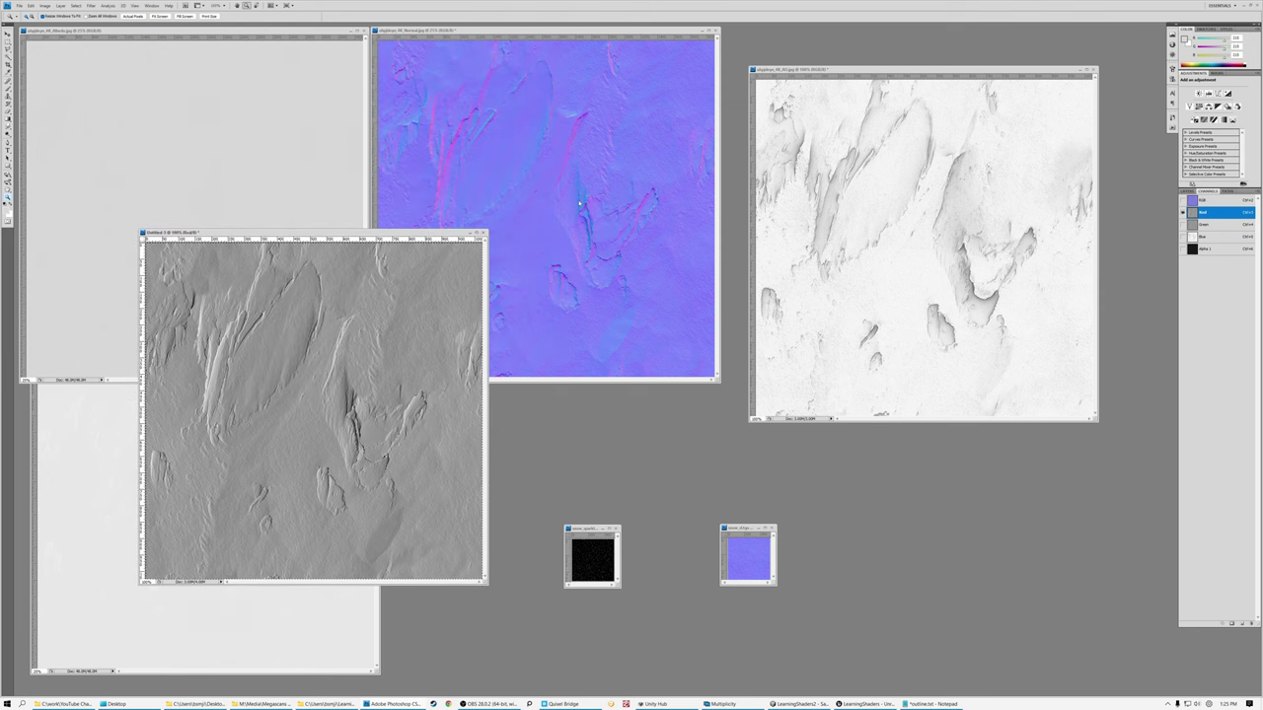
- Enlarge the small tiling snow detail normal map to 200% and place its window beside the packed texture
{"action": "left_click", "coordinate": [743, 562]}
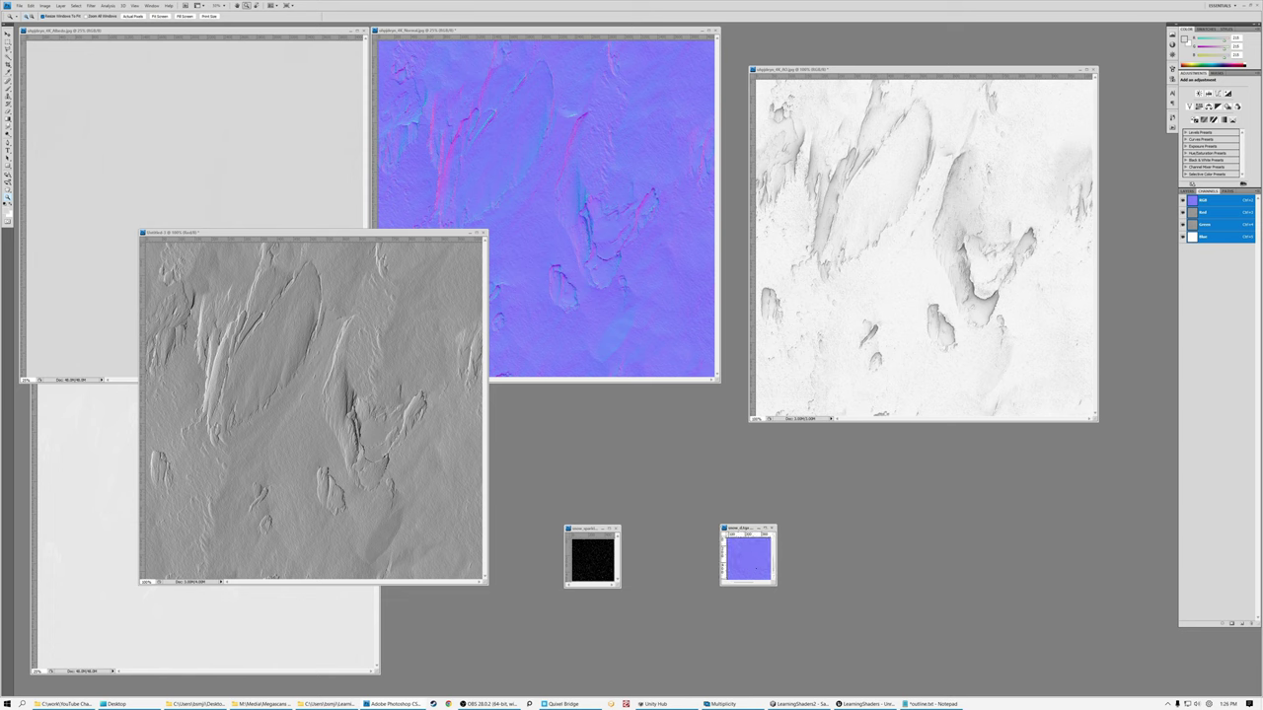
{"action": "left_click_drag", "start_coordinate": [721, 526], "coordinate": [547, 337]}
{"action": "left_click", "coordinate": [620, 390]}
{"action": "left_click", "coordinate": [621, 390]}
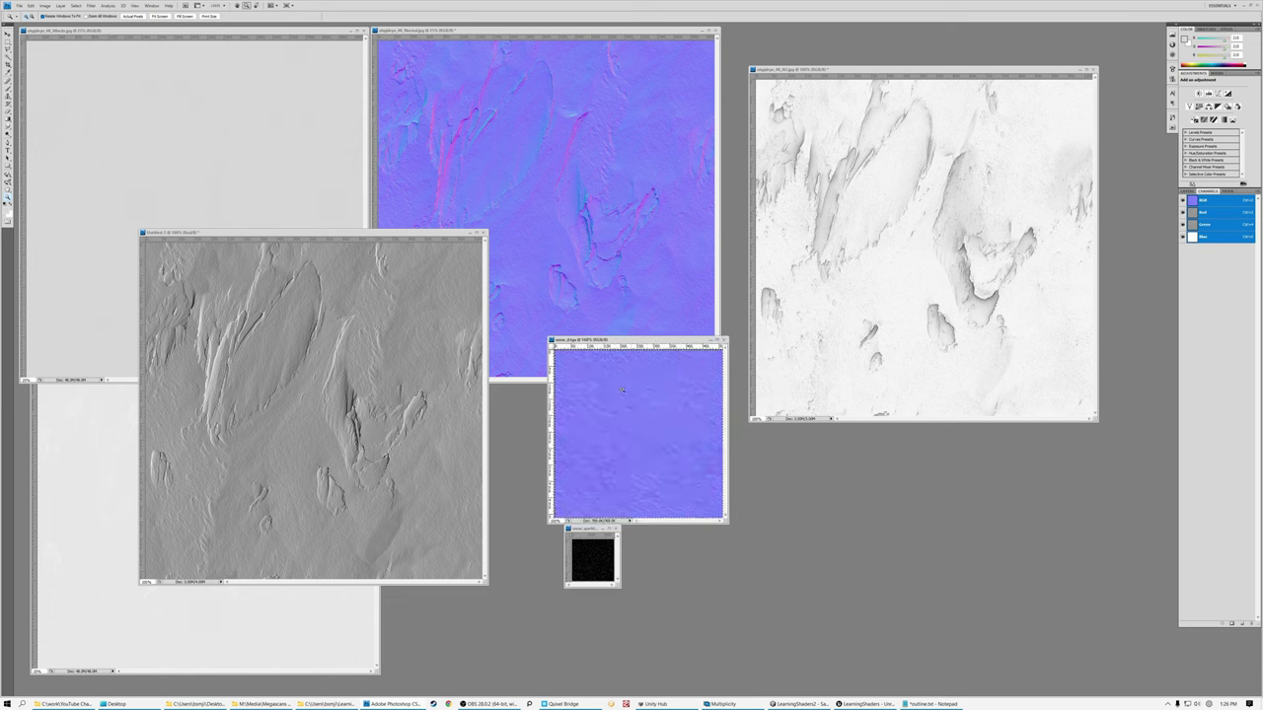
{"action": "left_click", "coordinate": [620, 390]}
{"action": "left_click_drag", "start_coordinate": [700, 341], "coordinate": [661, 264]}
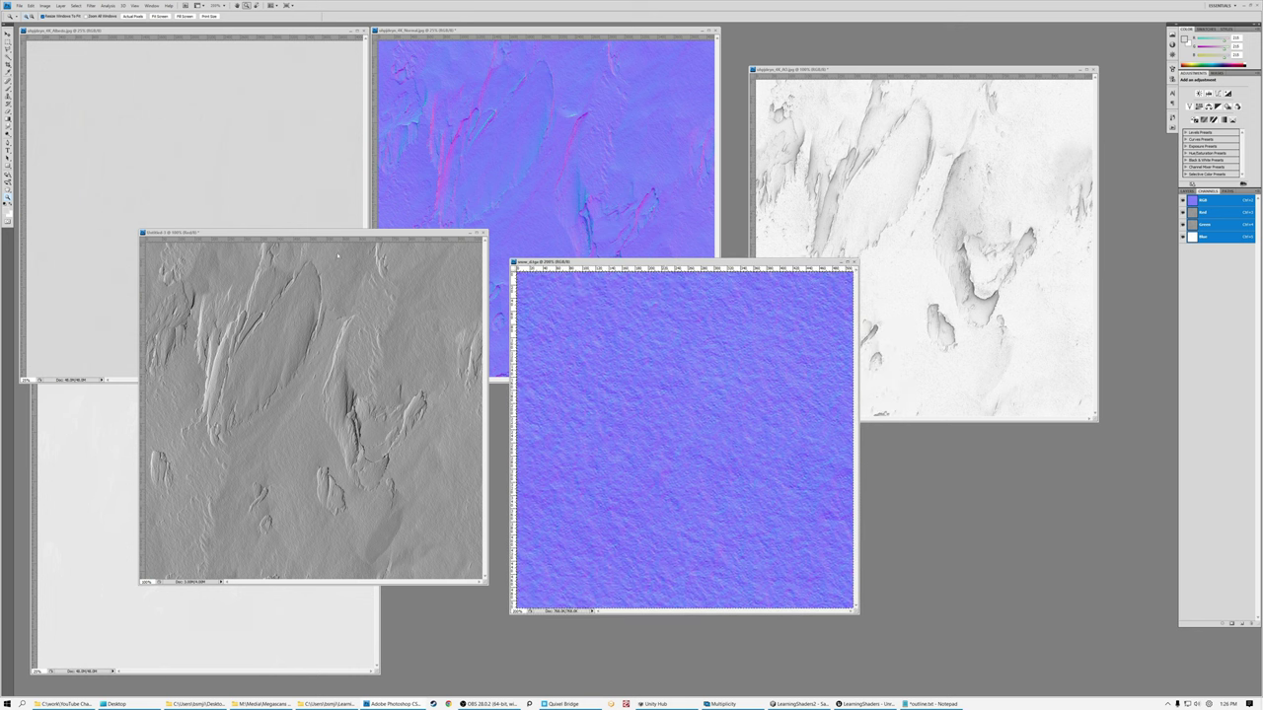
- Arrange the packed texture and detail normal map side by side and compare them with the large snow normal map
{"action": "left_click_drag", "start_coordinate": [298, 234], "coordinate": [258, 180]}
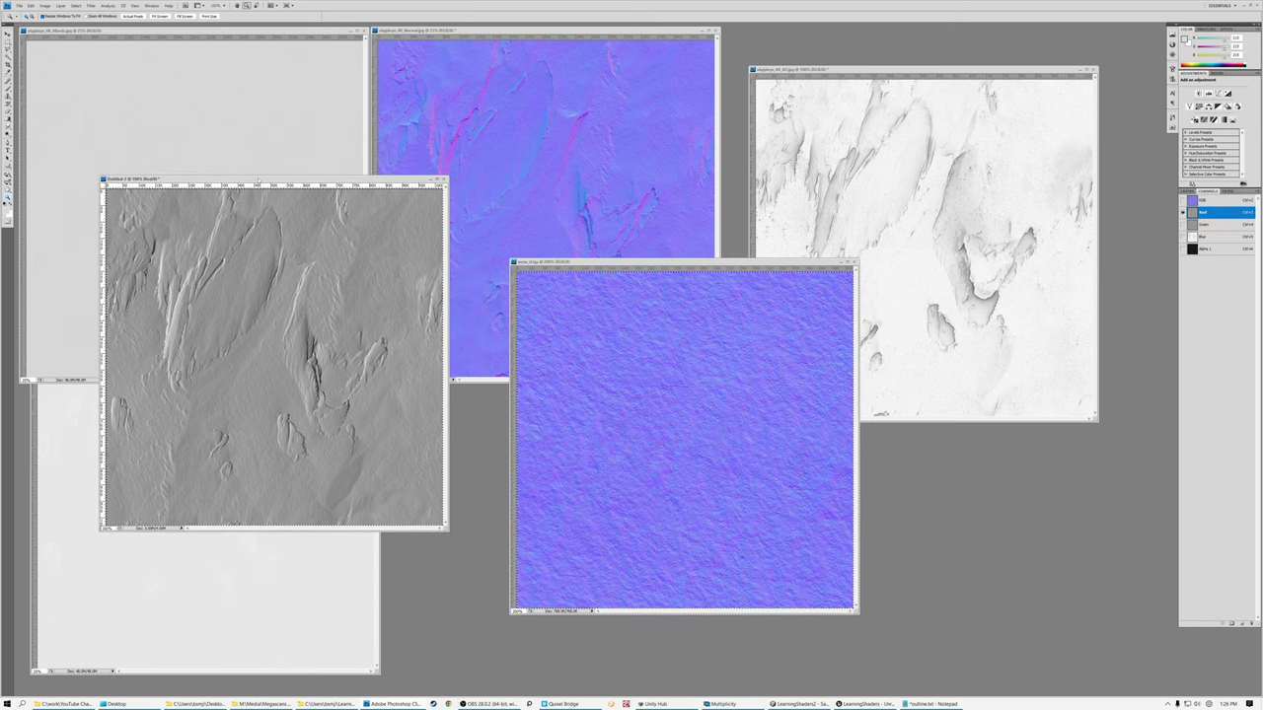
{"action": "left_click_drag", "start_coordinate": [635, 261], "coordinate": [610, 248]}
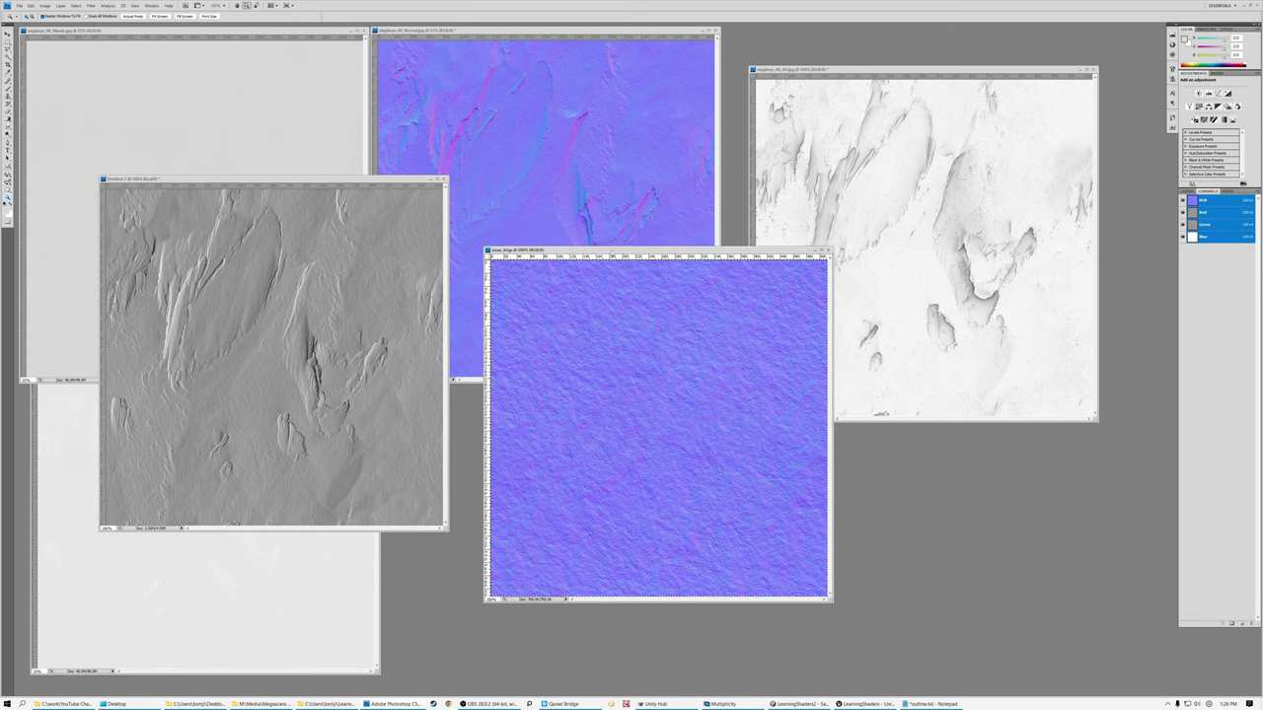
{"action": "left_click", "coordinate": [491, 33]}
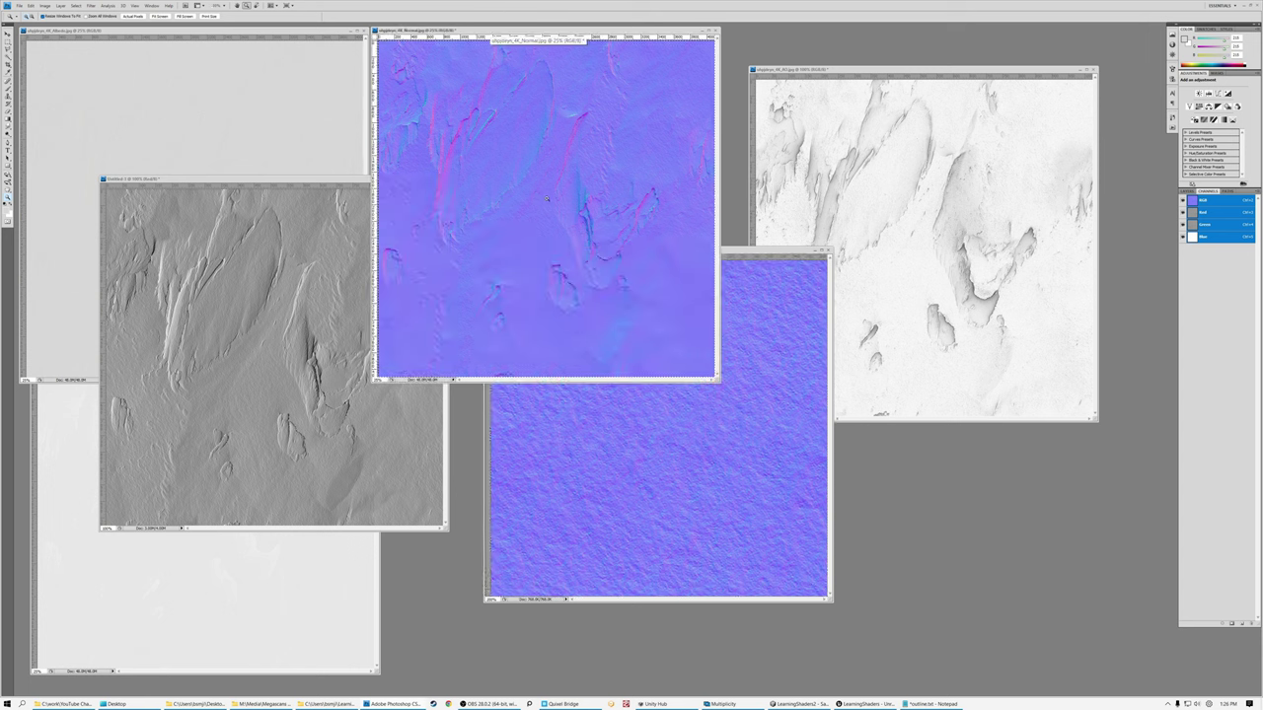
{"action": "left_click", "coordinate": [223, 184]}
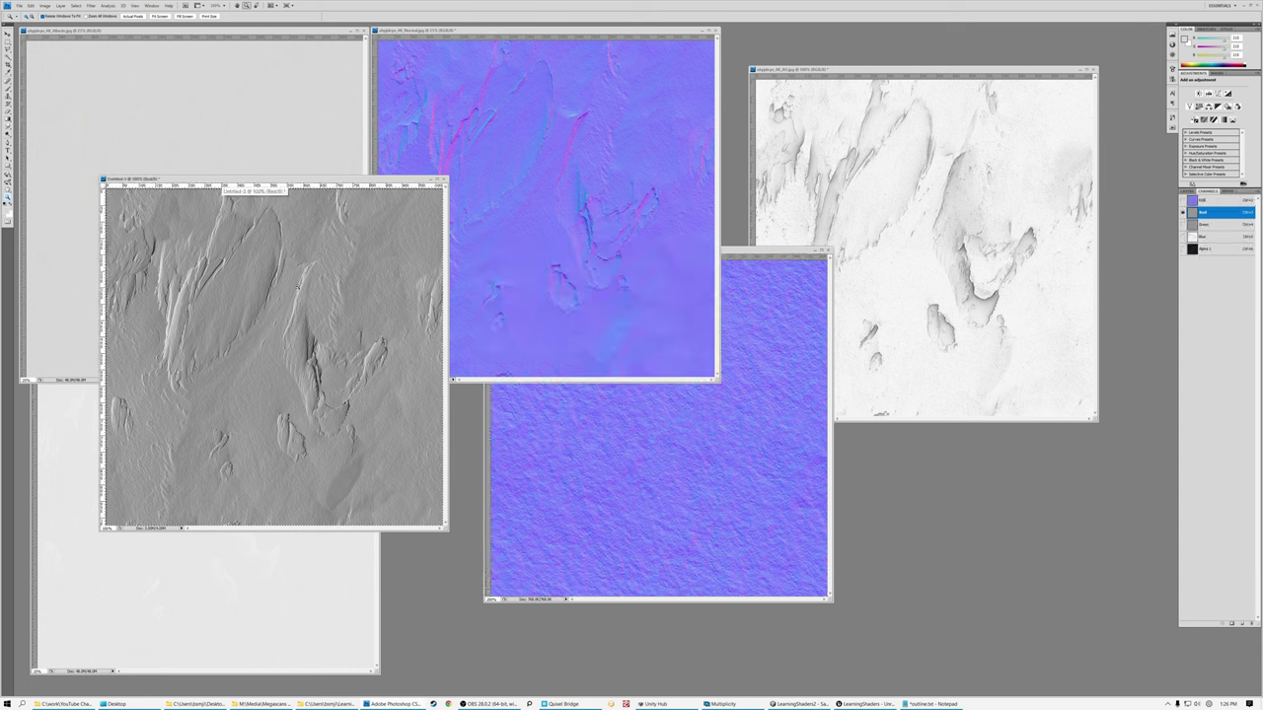
{"action": "left_click", "coordinate": [739, 283]}
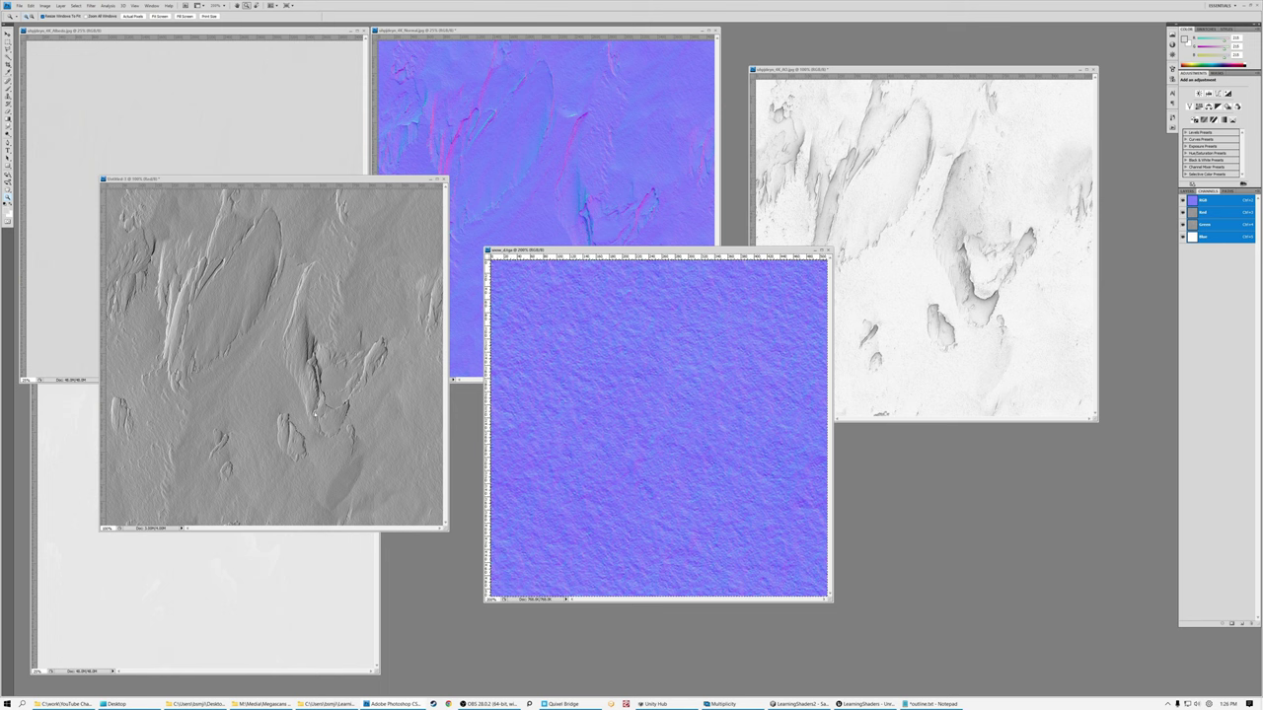
- Inspect the detail normal map's surface grain one zoom level closer, restore its size, and move it away from the large normal map
{"action": "left_click_drag", "start_coordinate": [632, 250], "coordinate": [696, 177]}
{"action": "left_click", "coordinate": [735, 314]}
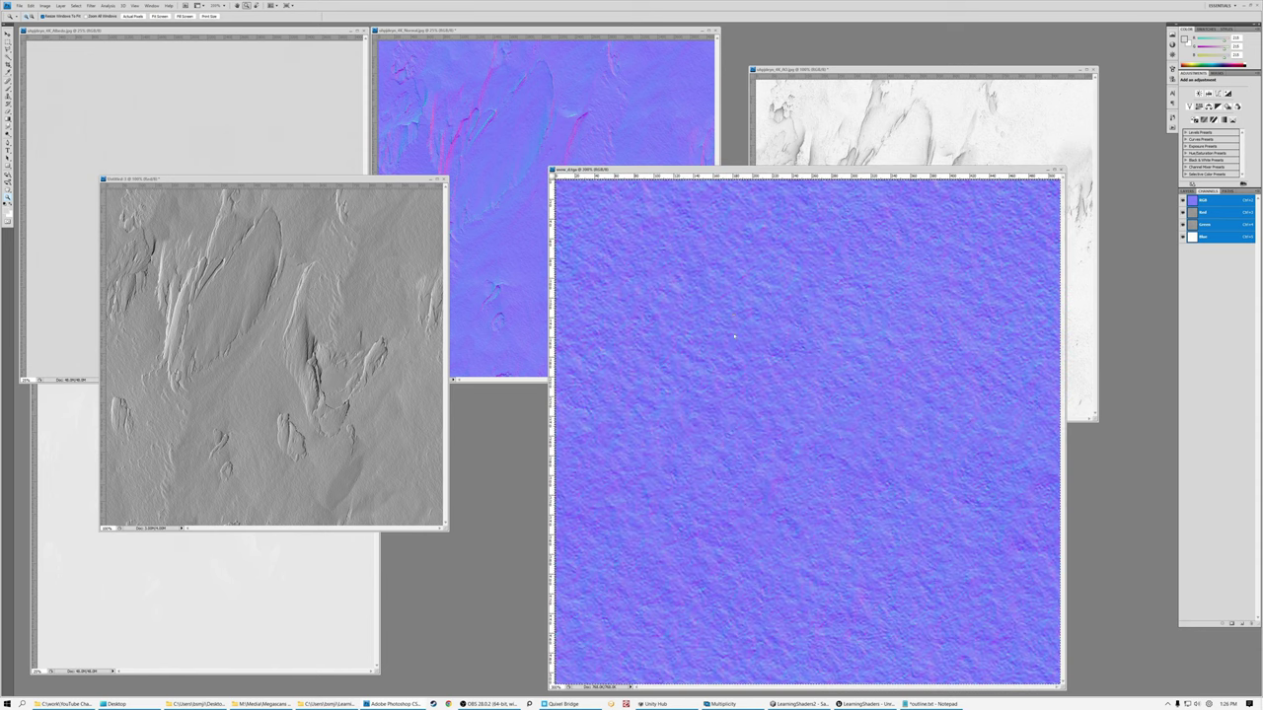
{"action": "left_click", "coordinate": [733, 336], "text": "alt"}
{"action": "left_click_drag", "start_coordinate": [640, 171], "coordinate": [813, 226]}
- Inspect the packed texture's red channel at 200%, and reduce the image to 66.7%
{"action": "left_click", "coordinate": [341, 188]}
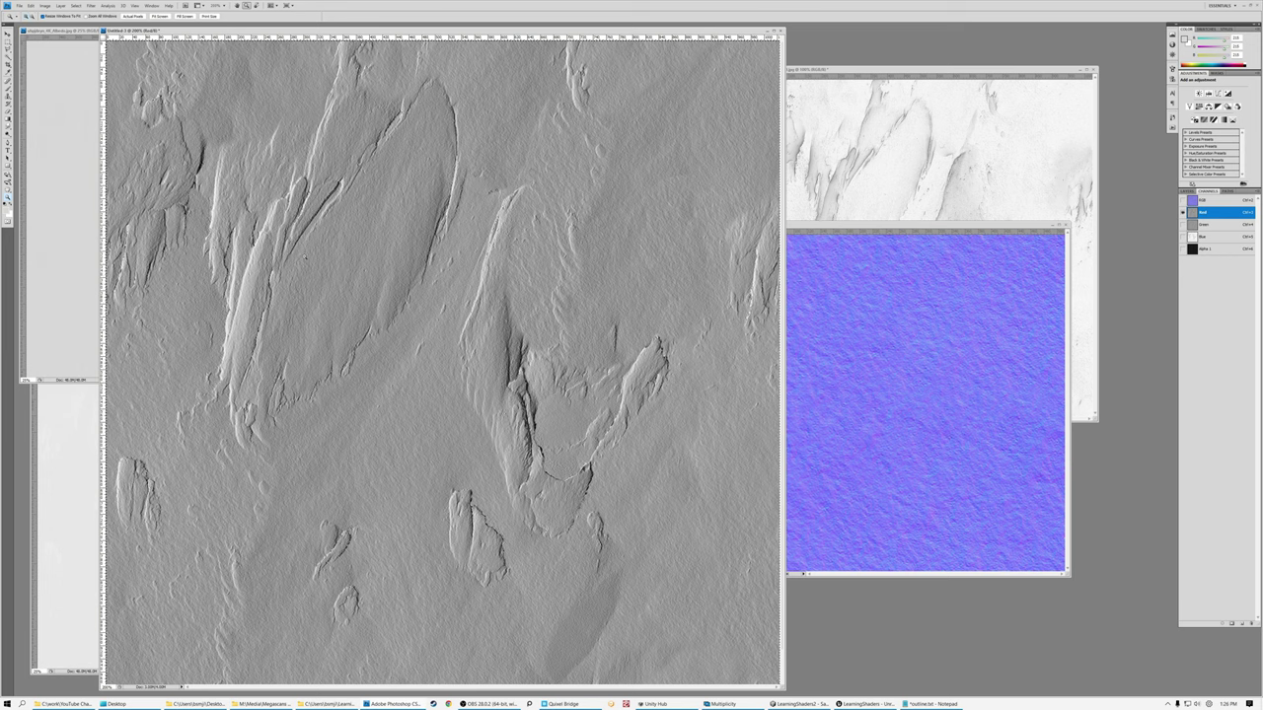
{"action": "left_click", "coordinate": [304, 256], "text": "alt"}
{"action": "left_click", "coordinate": [176, 63], "text": "alt"}
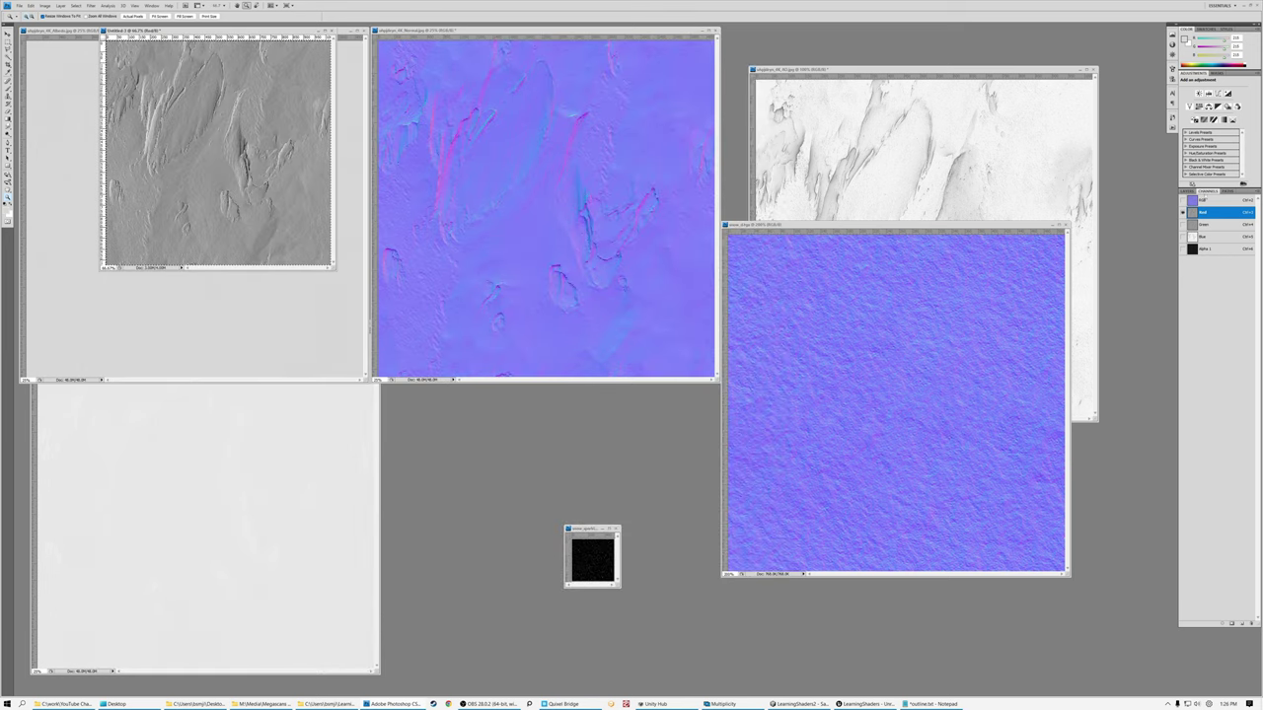
- Restore the packed texture's RGB composite, reduce it to 50%, and place it below the normal map, clear of the detail normal map
{"action": "left_click", "coordinate": [1205, 200]}
{"action": "left_click_drag", "start_coordinate": [319, 30], "coordinate": [741, 400]}
{"action": "left_click_drag", "start_coordinate": [840, 225], "coordinate": [961, 281]}
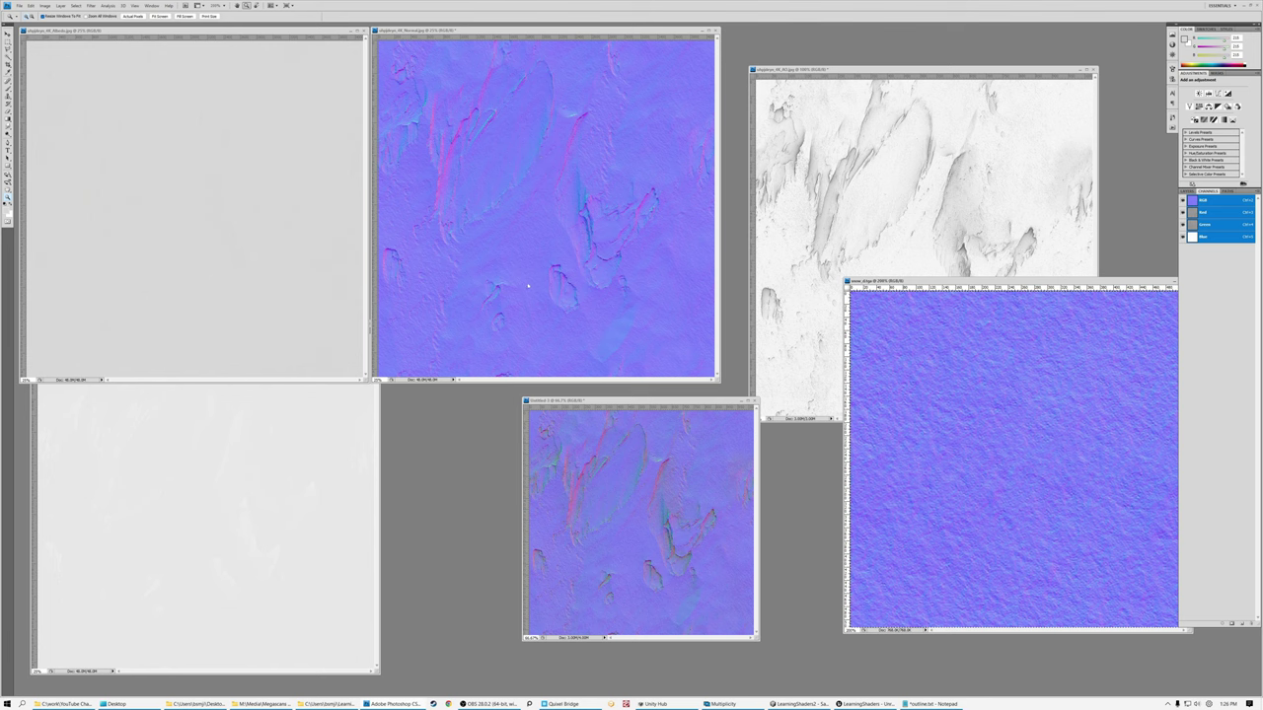
{"action": "left_click", "coordinate": [584, 399]}
{"action": "key", "text": "ctrl+minus"}
{"action": "left_click_drag", "start_coordinate": [583, 401], "coordinate": [685, 410]}
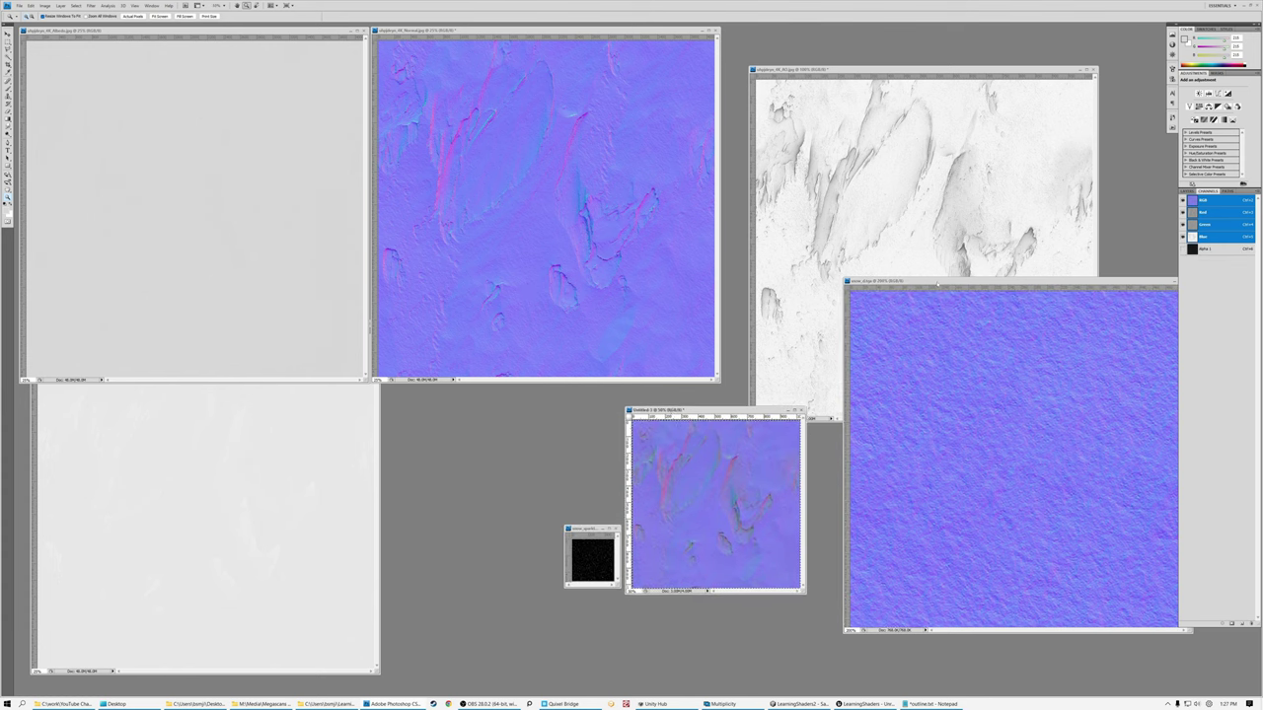
- Reduce the detail normal map to 66.7%, place it beside the packed texture, and align the AO map alongside the large normal map
{"action": "left_click", "coordinate": [952, 284]}
{"action": "key", "text": "ctrl+minus"}
{"action": "key", "text": "ctrl+minus"}
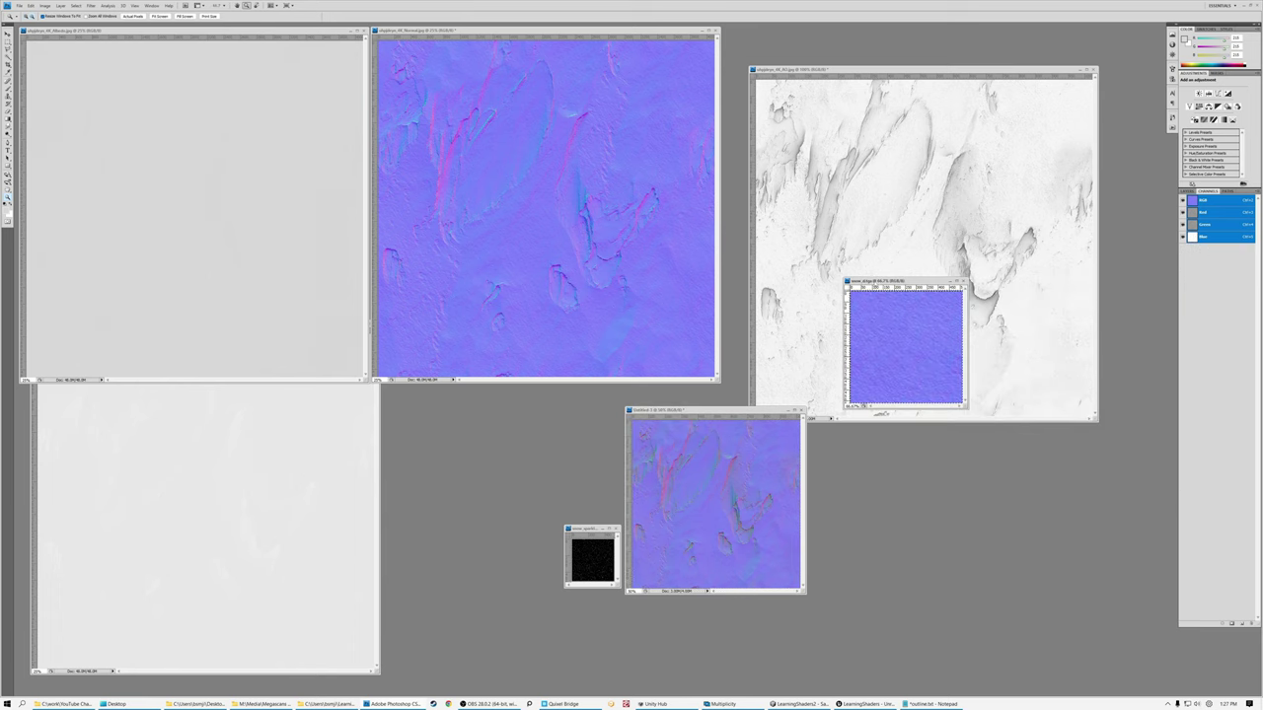
{"action": "left_click_drag", "start_coordinate": [887, 281], "coordinate": [858, 424]}
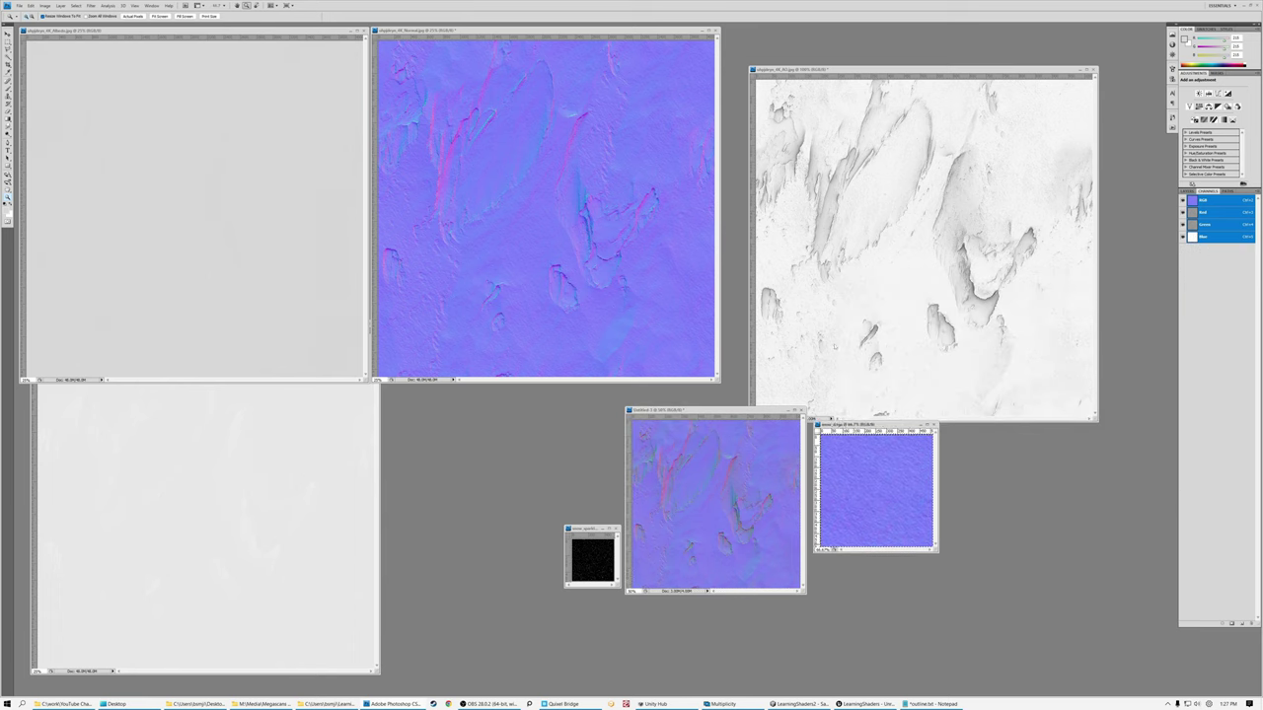
{"action": "left_click_drag", "start_coordinate": [845, 72], "coordinate": [826, 37]}
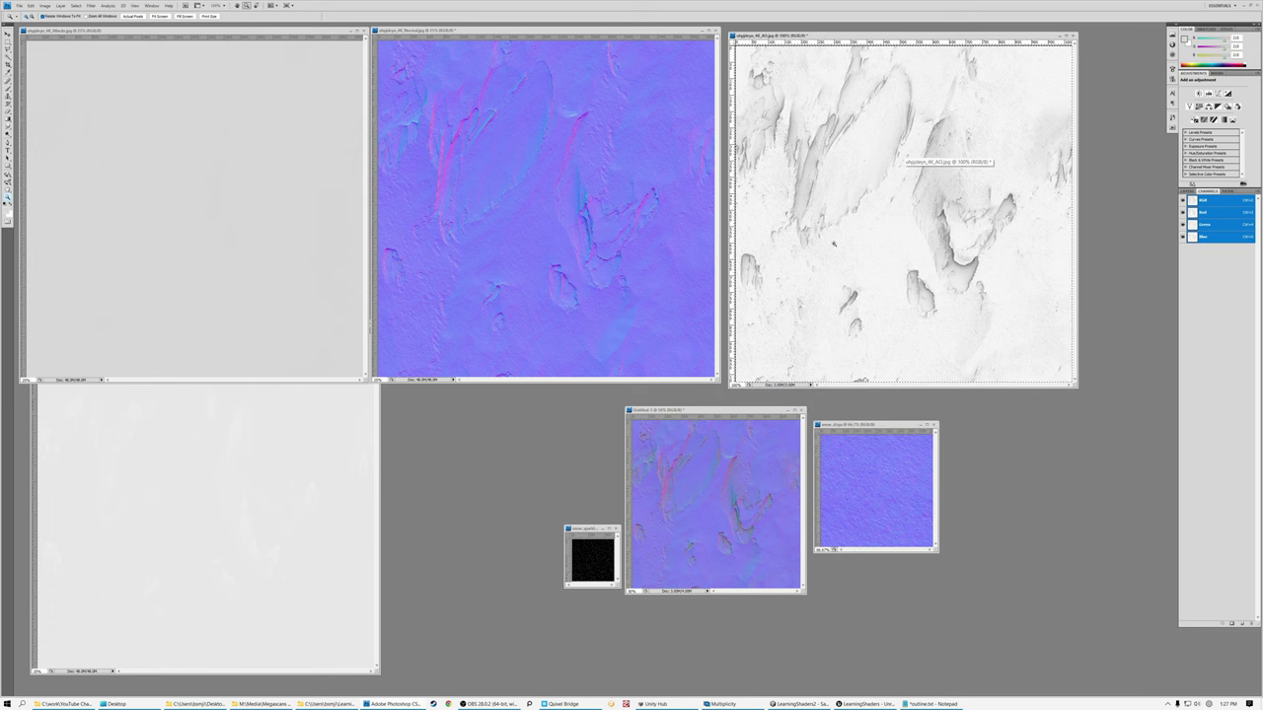
- Isolate the packed texture's blue channel, enlarge it to 66.7% to compare with the AO map, and bring the roughness map into full view
{"action": "left_click", "coordinate": [718, 419]}
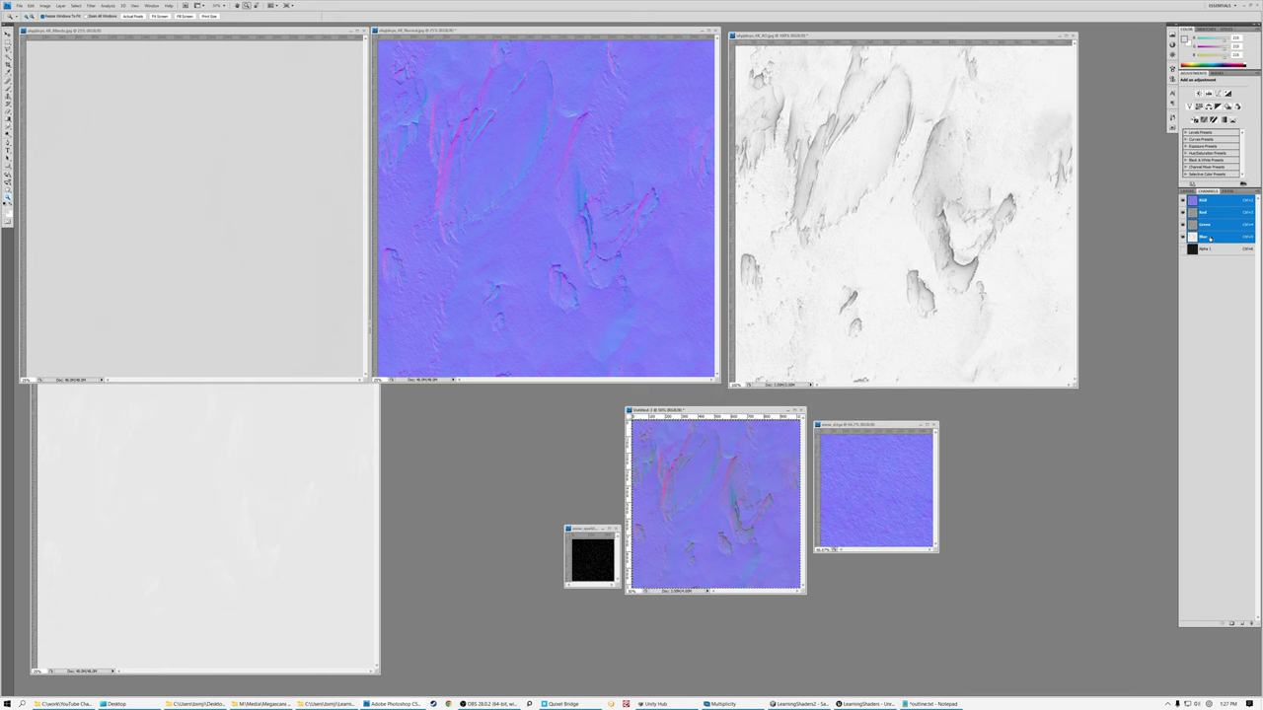
{"action": "left_click", "coordinate": [1209, 238]}
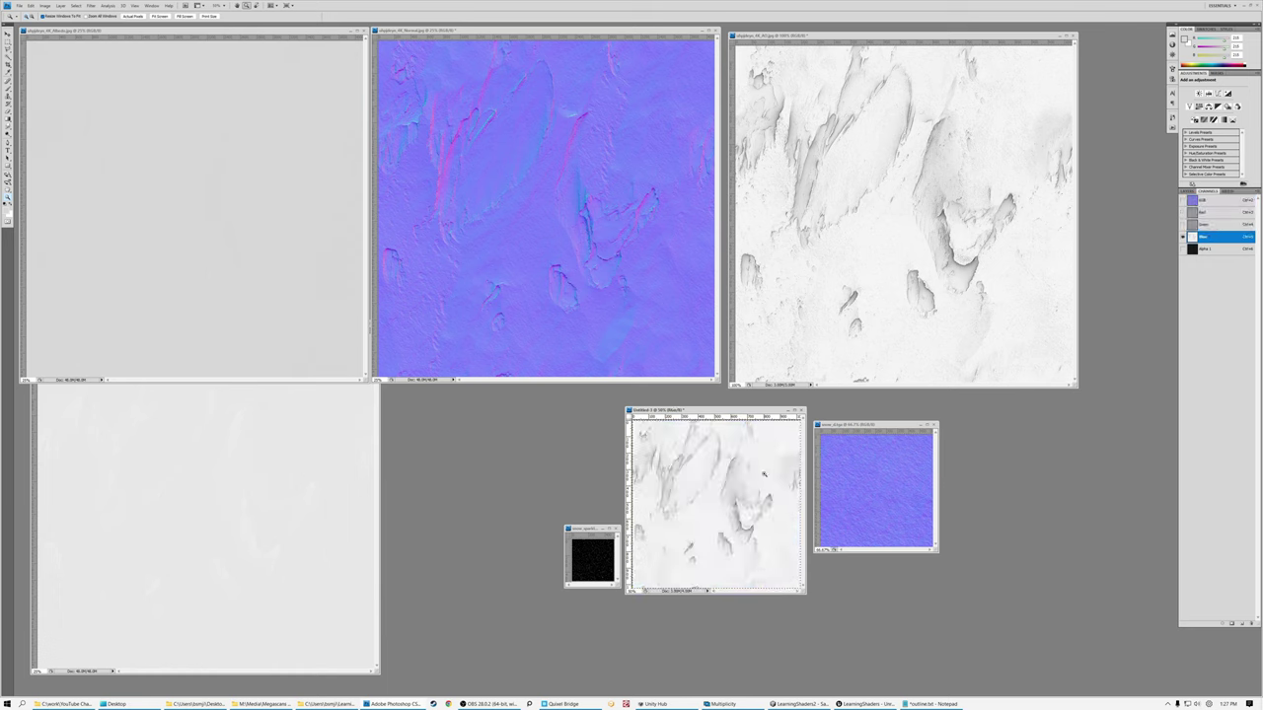
{"action": "left_click", "coordinate": [669, 479]}
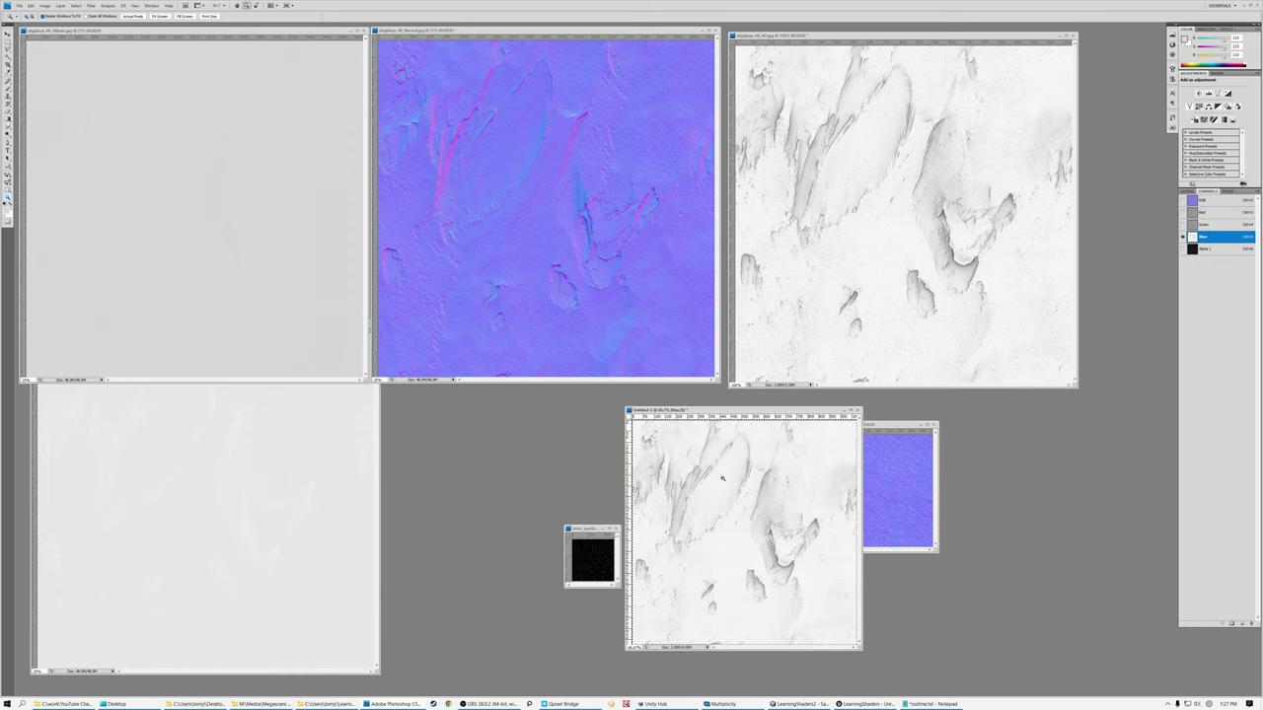
{"action": "left_click", "coordinate": [257, 395]}
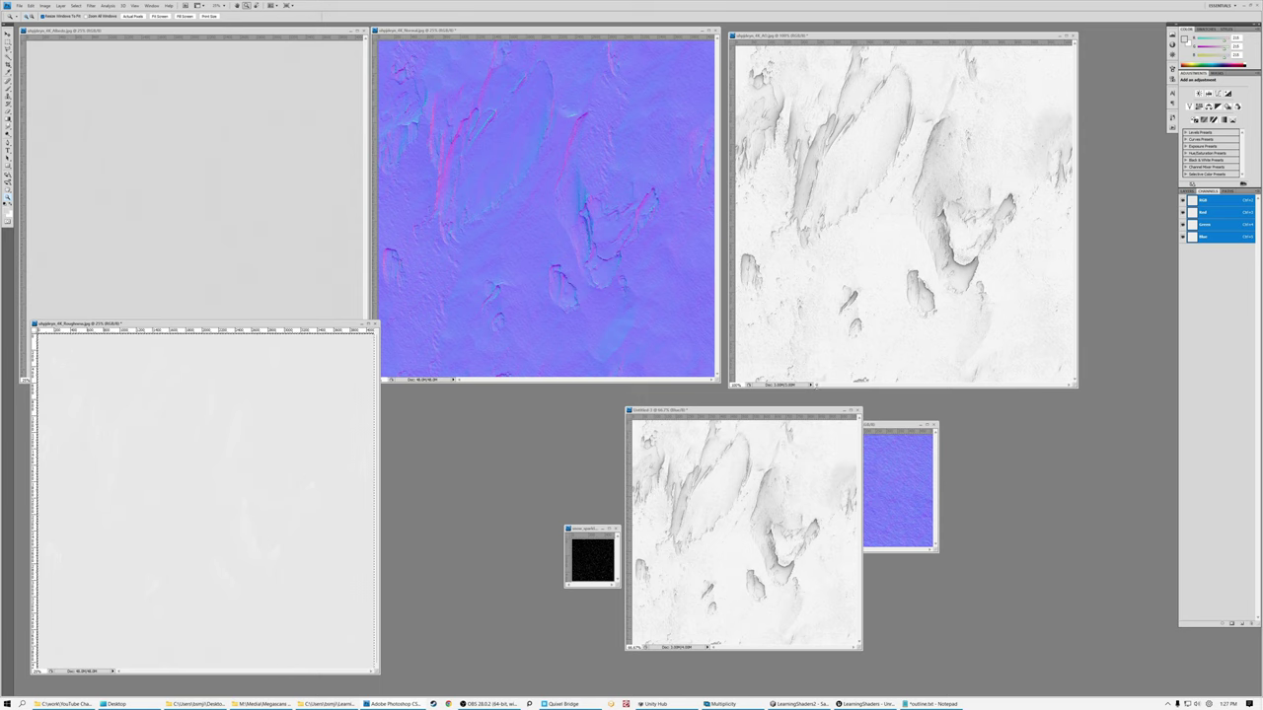
{"action": "left_click", "coordinate": [733, 418]}
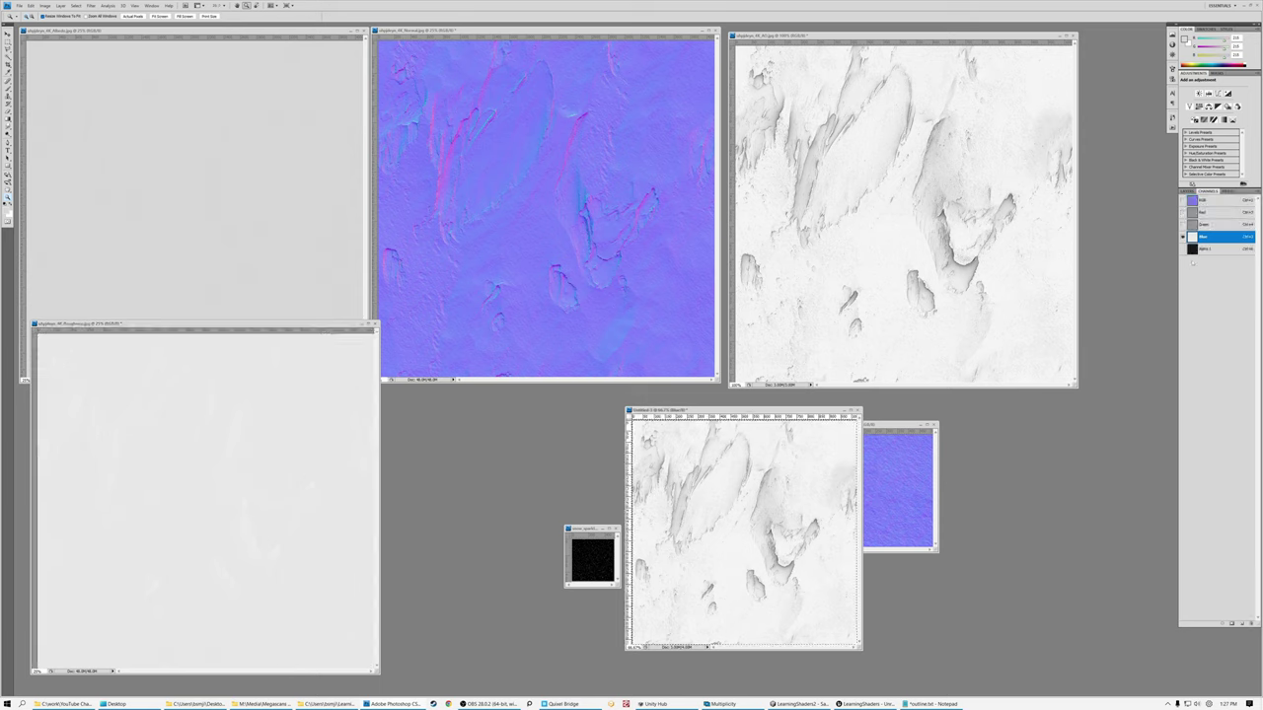
- Isolate the packed texture's alpha channel and enlarge it to 100% to compare it with the roughness map
{"action": "left_click", "coordinate": [1216, 250]}
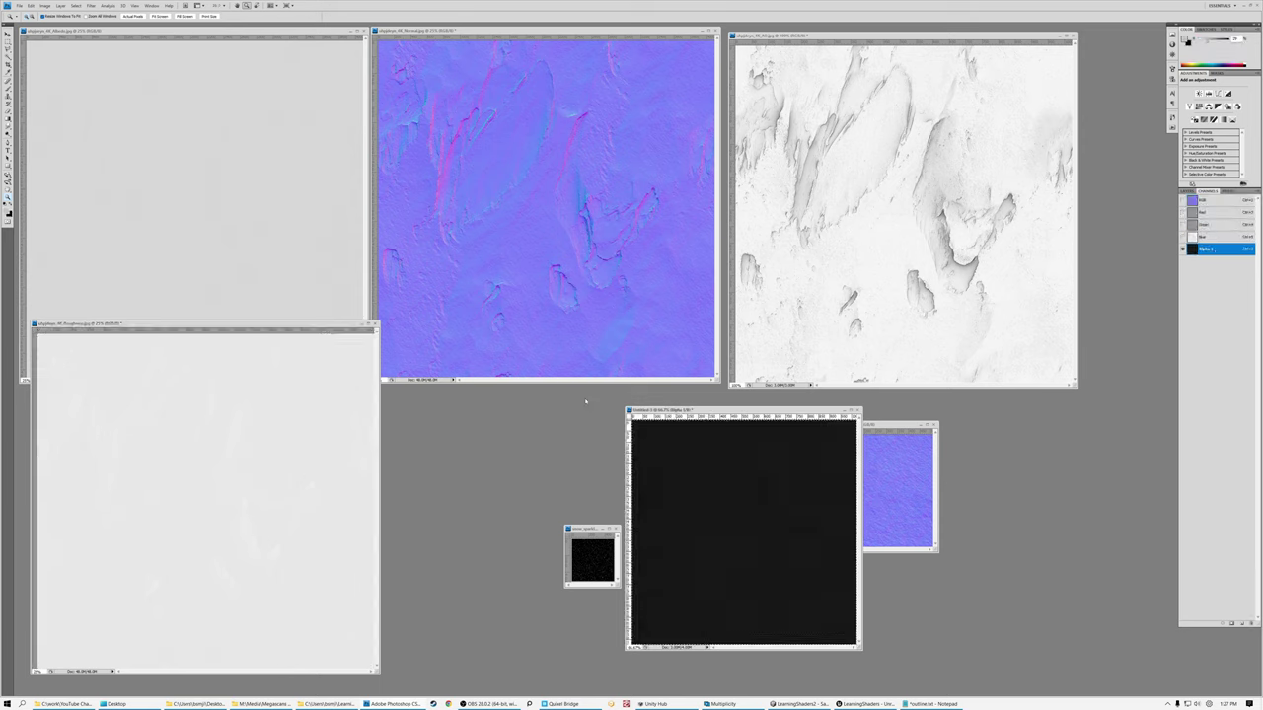
{"action": "left_click", "coordinate": [138, 324]}
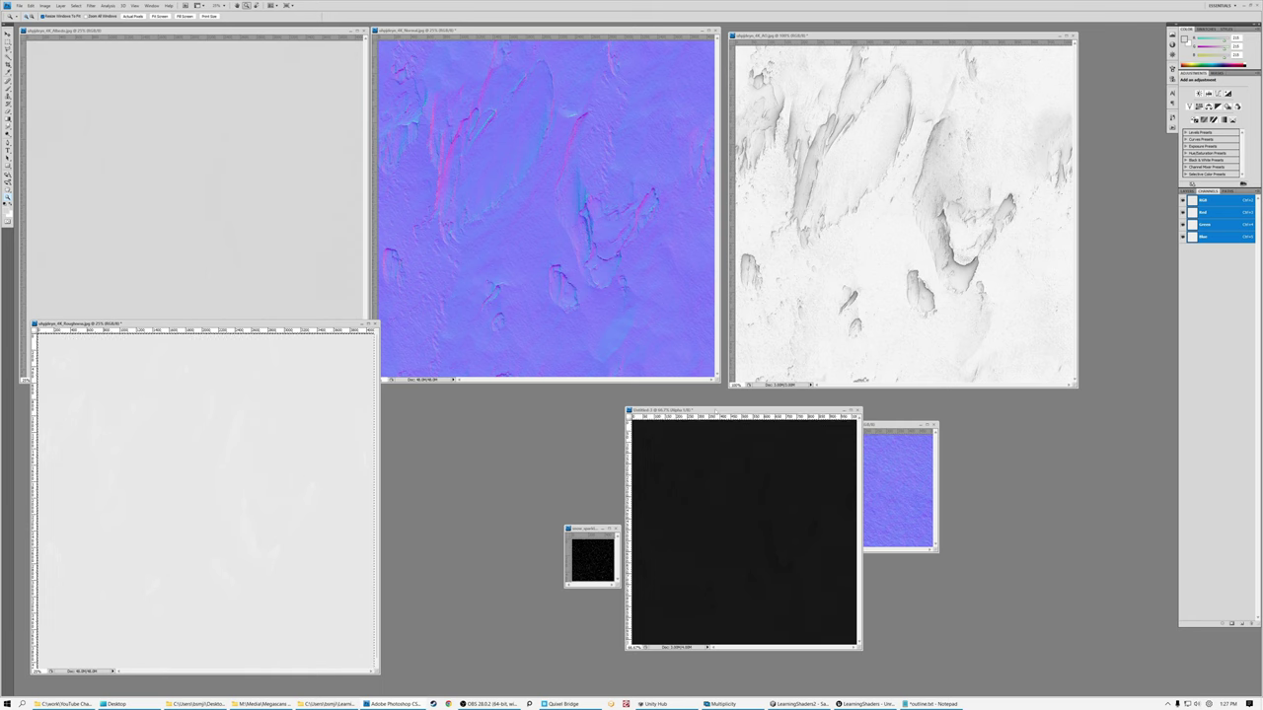
{"action": "left_click", "coordinate": [719, 437]}
{"action": "key", "text": "ctrl+1"}
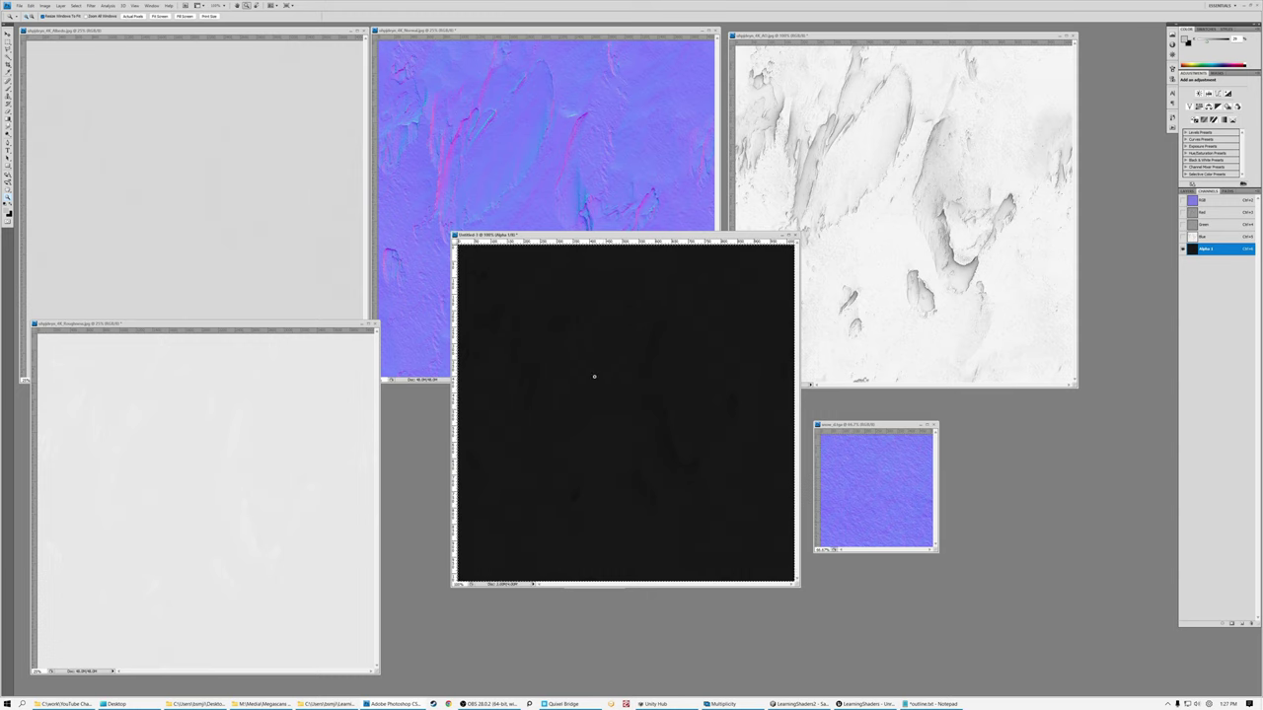
{"action": "left_click", "coordinate": [201, 334]}
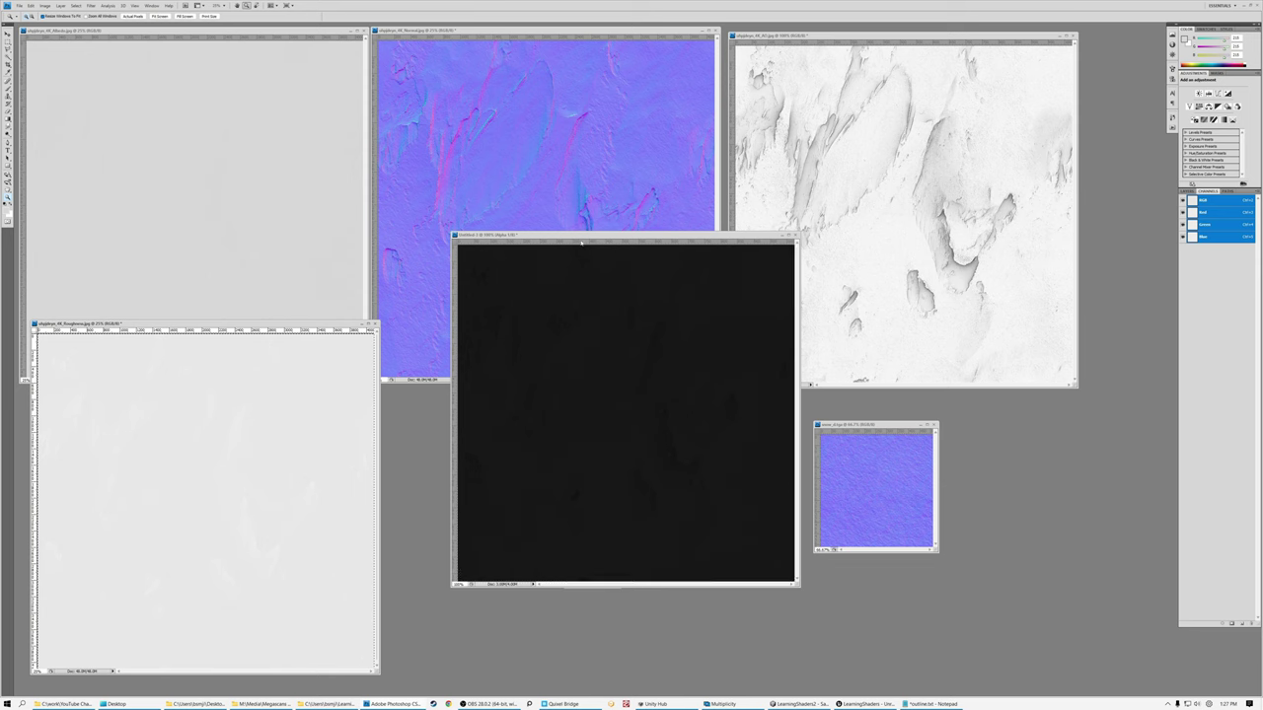
{"action": "left_click", "coordinate": [571, 246]}
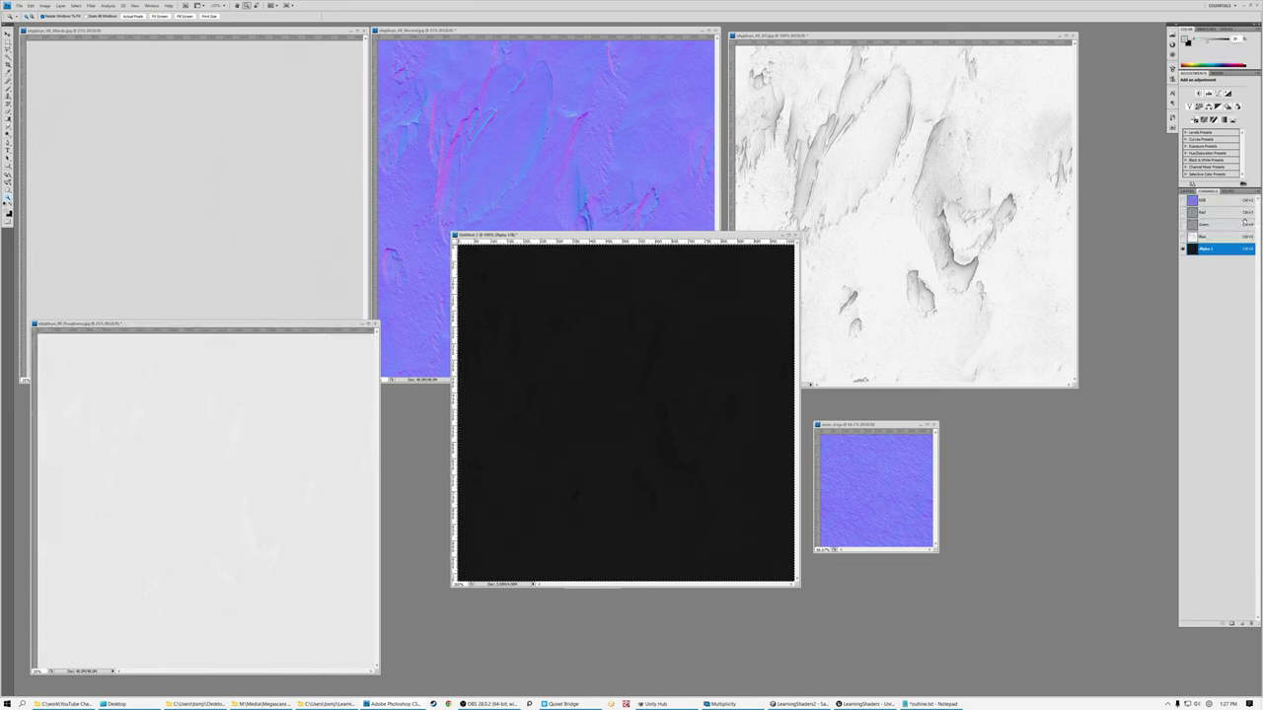
- Isolate the packed texture's green channel, reduce the image to 50%, and place it beside the detail normal map
{"action": "key", "text": "ctrl+4"}
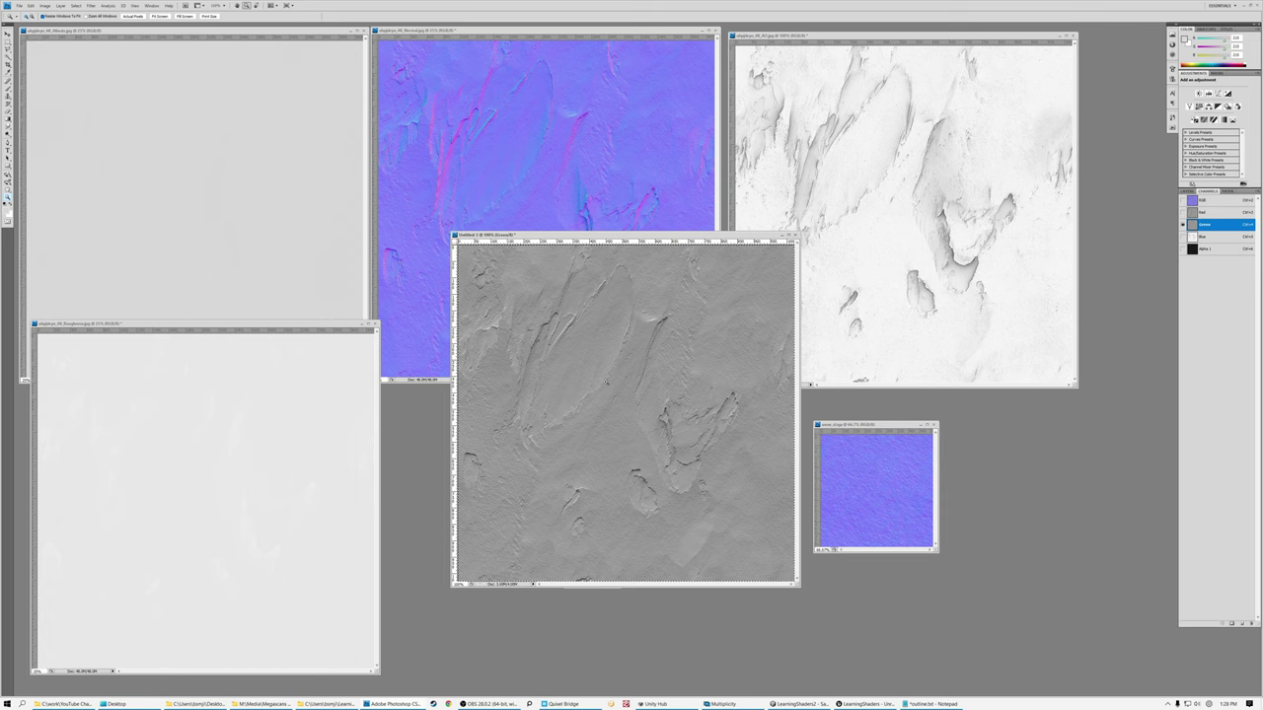
{"action": "key", "text": "ctrl+minus"}
{"action": "left_click_drag", "start_coordinate": [517, 235], "coordinate": [675, 425]}
{"action": "key", "text": "ctrl+minus"}
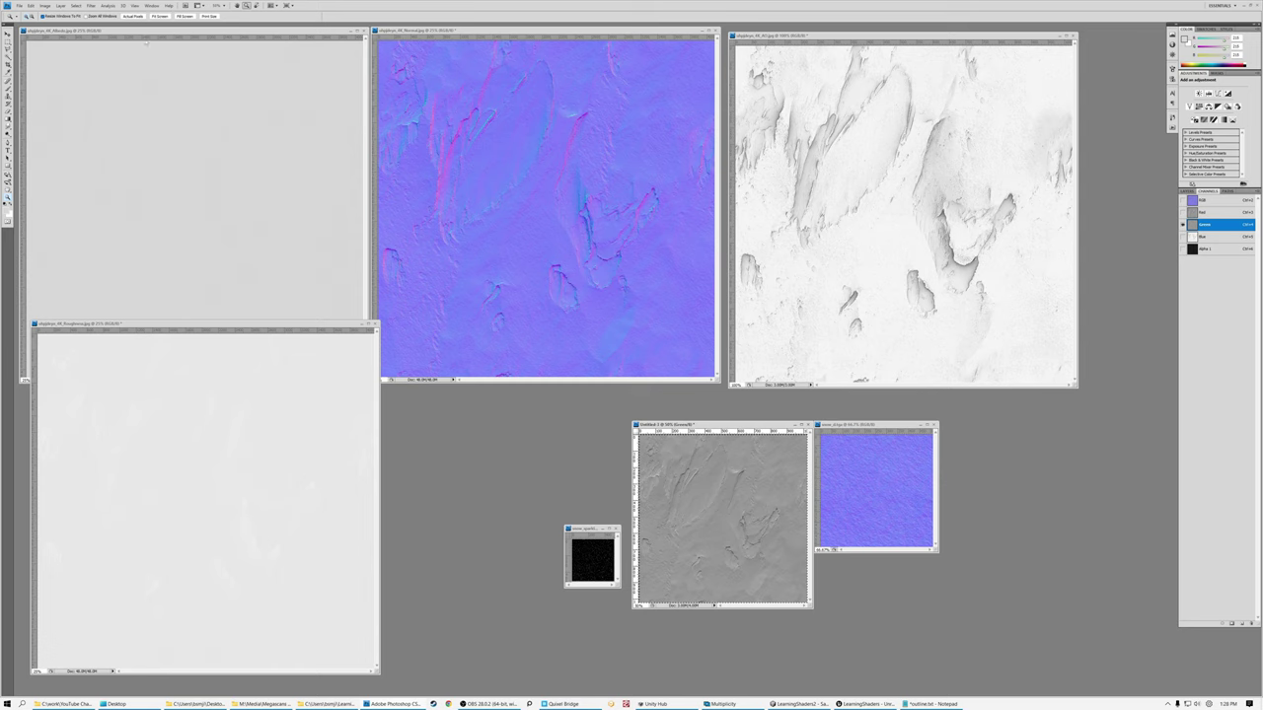
- Bring the albedo, large normal, AO and roughness maps forward one after another to review the source textures
{"action": "left_click", "coordinate": [146, 42]}
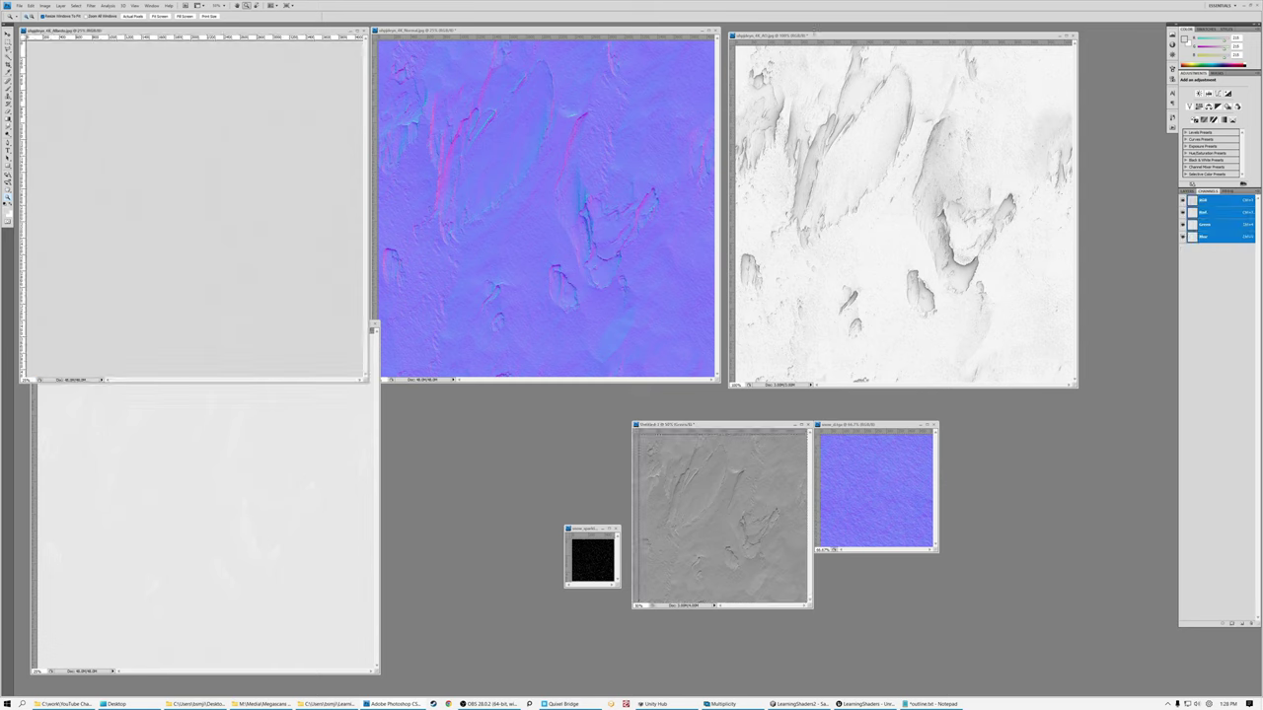
{"action": "left_click", "coordinate": [585, 29]}
{"action": "left_click", "coordinate": [790, 35]}
{"action": "left_click", "coordinate": [231, 423]}
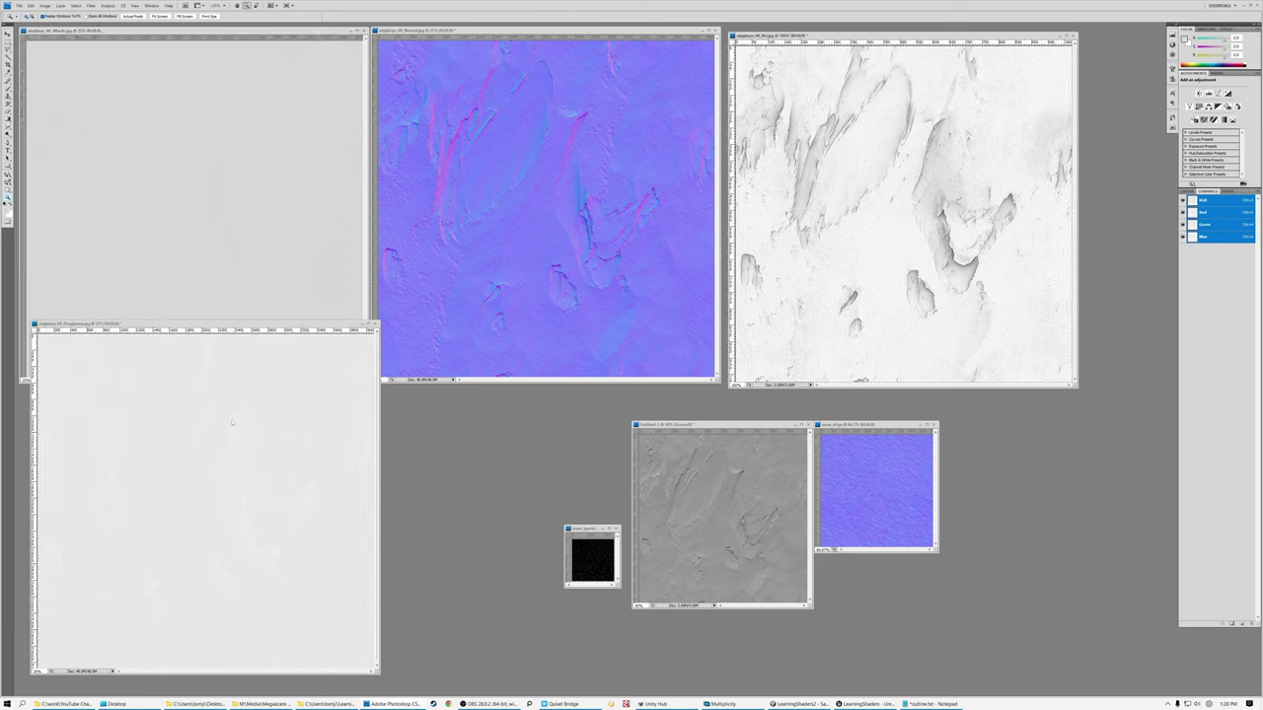
- Restore the packed texture's RGB composite, and review it together with the detail normal map and the sparkle texture
{"action": "left_click", "coordinate": [735, 428]}
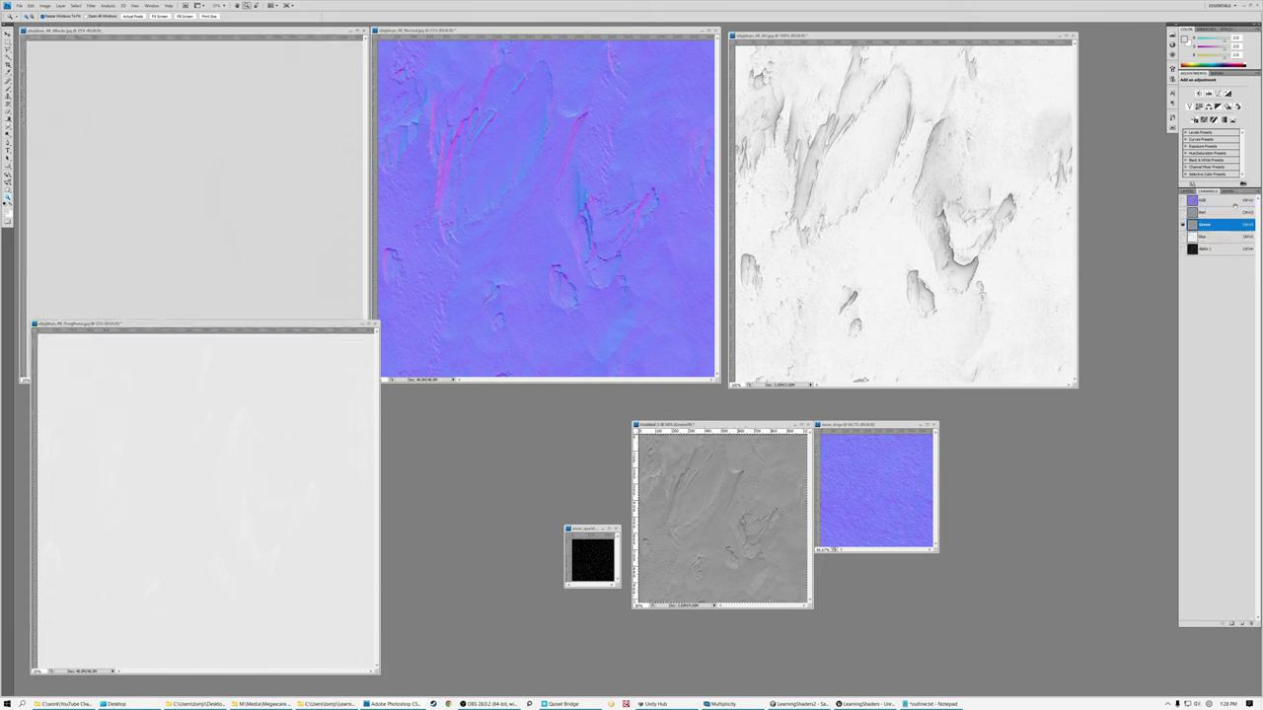
{"action": "key", "text": "ctrl+2"}
{"action": "left_click", "coordinate": [870, 426]}
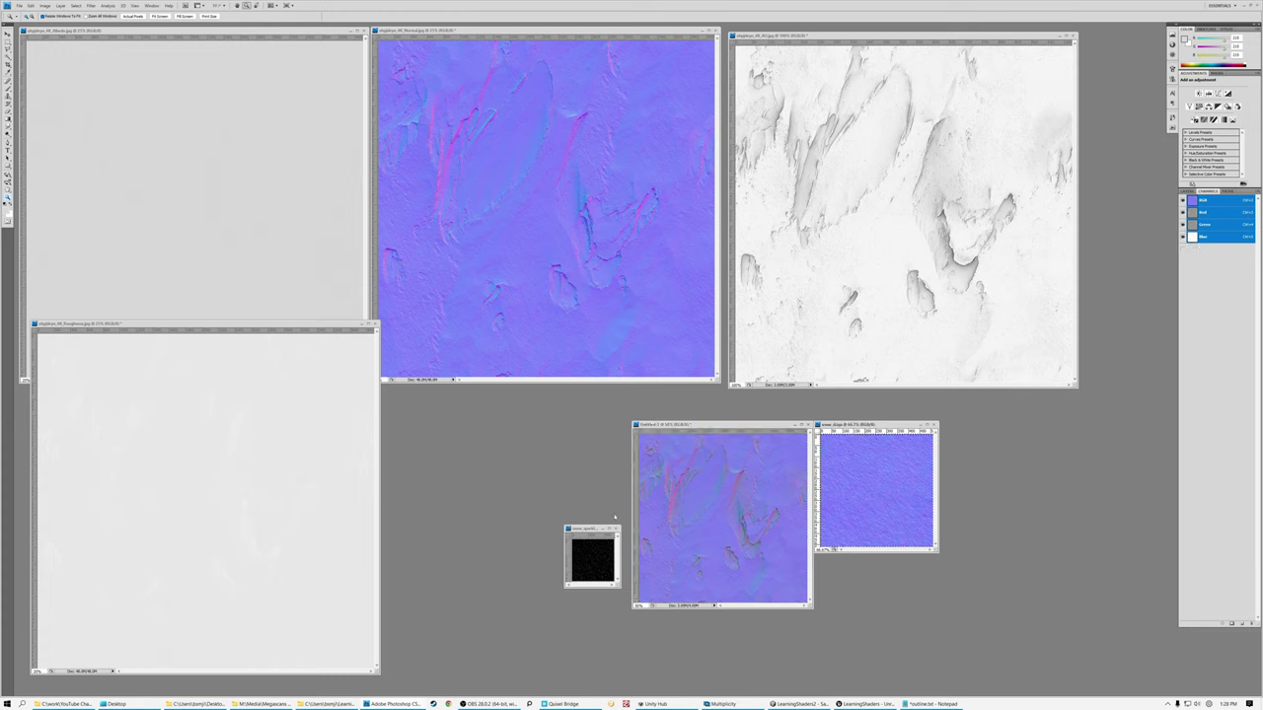
{"action": "left_click", "coordinate": [584, 568]}
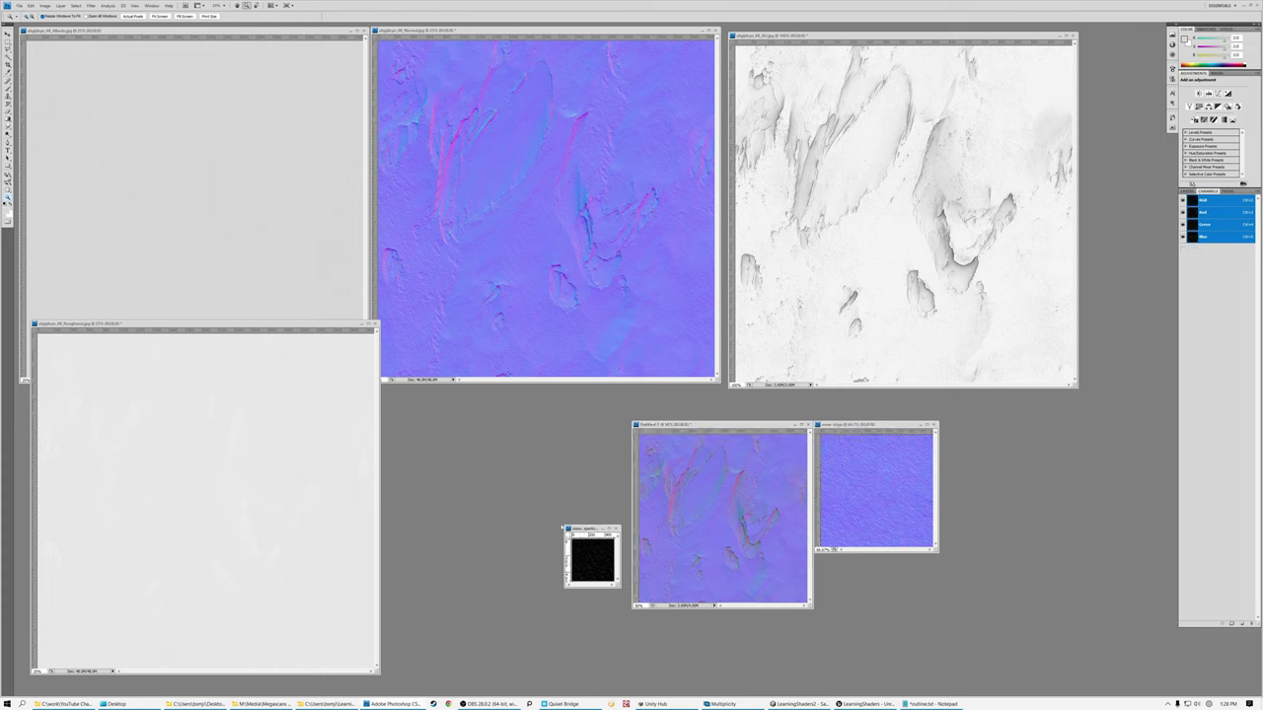
- Enlarge the sparkle texture to 300% to examine its dots, move it clear of the detail normal map, and reduce it to 200%
{"action": "left_click_drag", "start_coordinate": [565, 526], "coordinate": [393, 352]}
{"action": "left_click", "coordinate": [499, 473]}
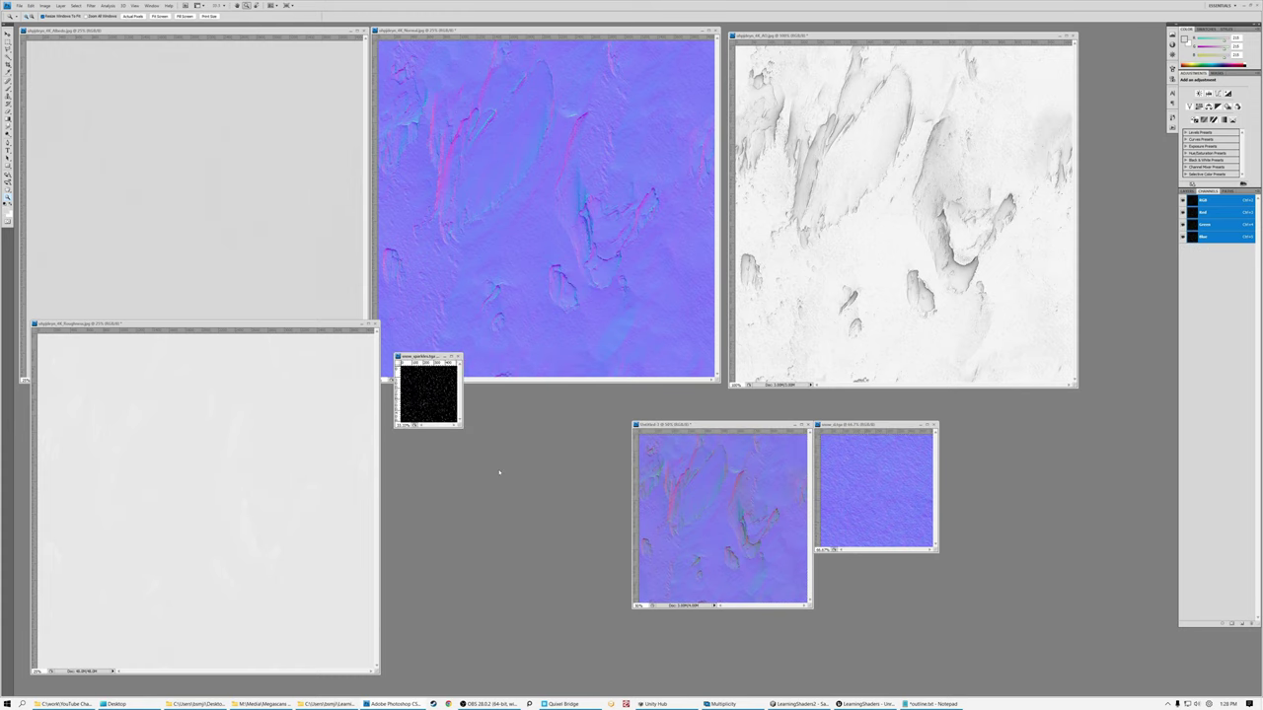
{"action": "left_click", "coordinate": [432, 400]}
{"action": "left_click", "coordinate": [432, 400]}
{"action": "left_click", "coordinate": [432, 400]}
{"action": "left_click", "coordinate": [432, 399]}
{"action": "left_click", "coordinate": [432, 399]}
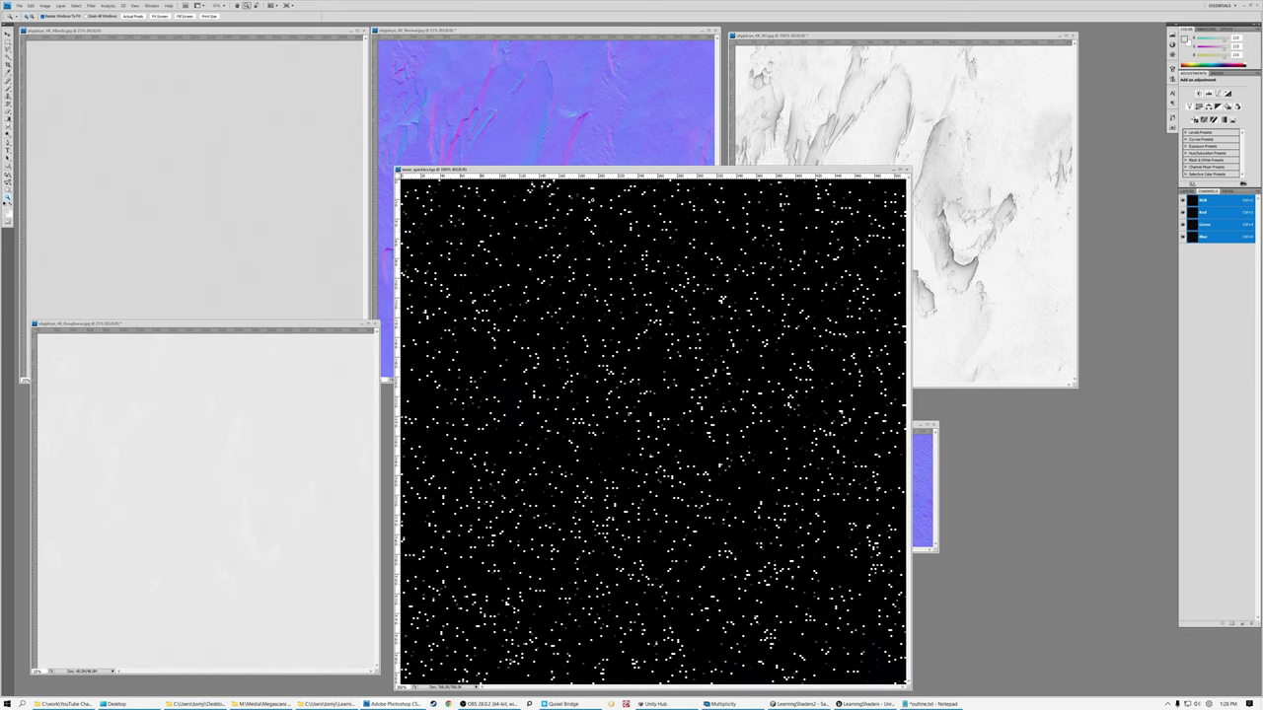
{"action": "left_click_drag", "start_coordinate": [526, 170], "coordinate": [422, 99]}
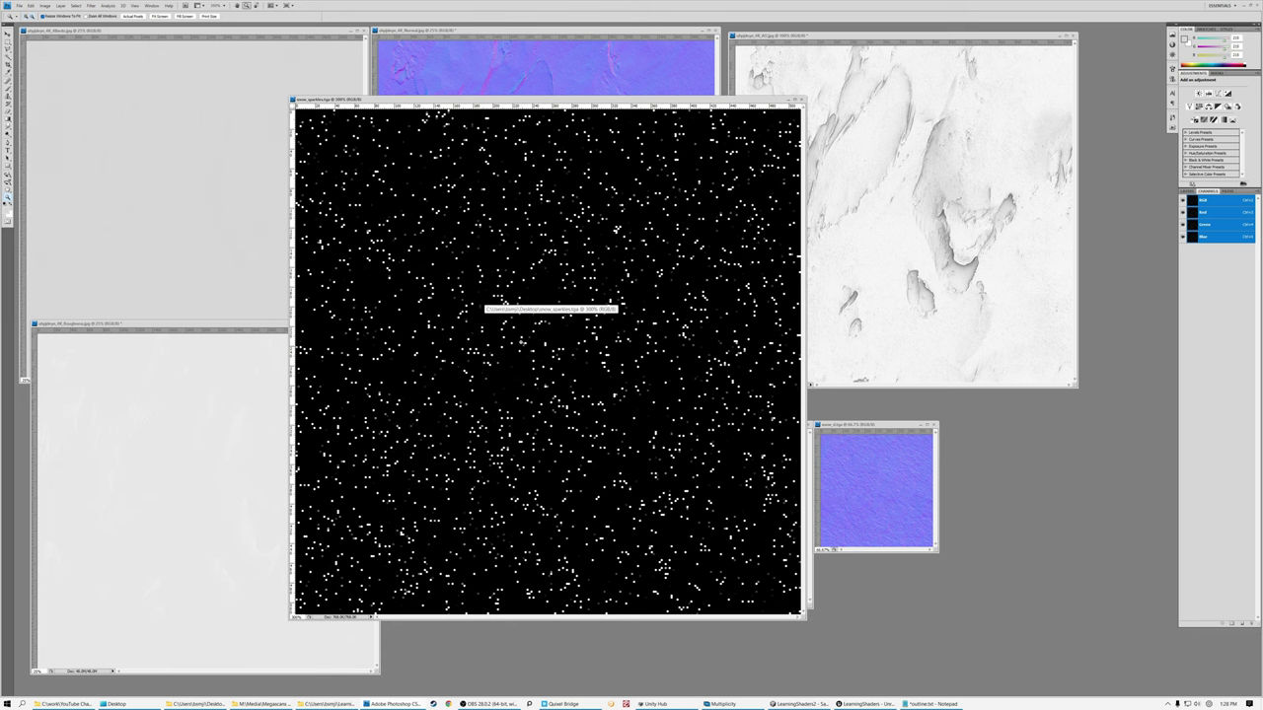
{"action": "left_click", "coordinate": [523, 347], "text": "alt"}
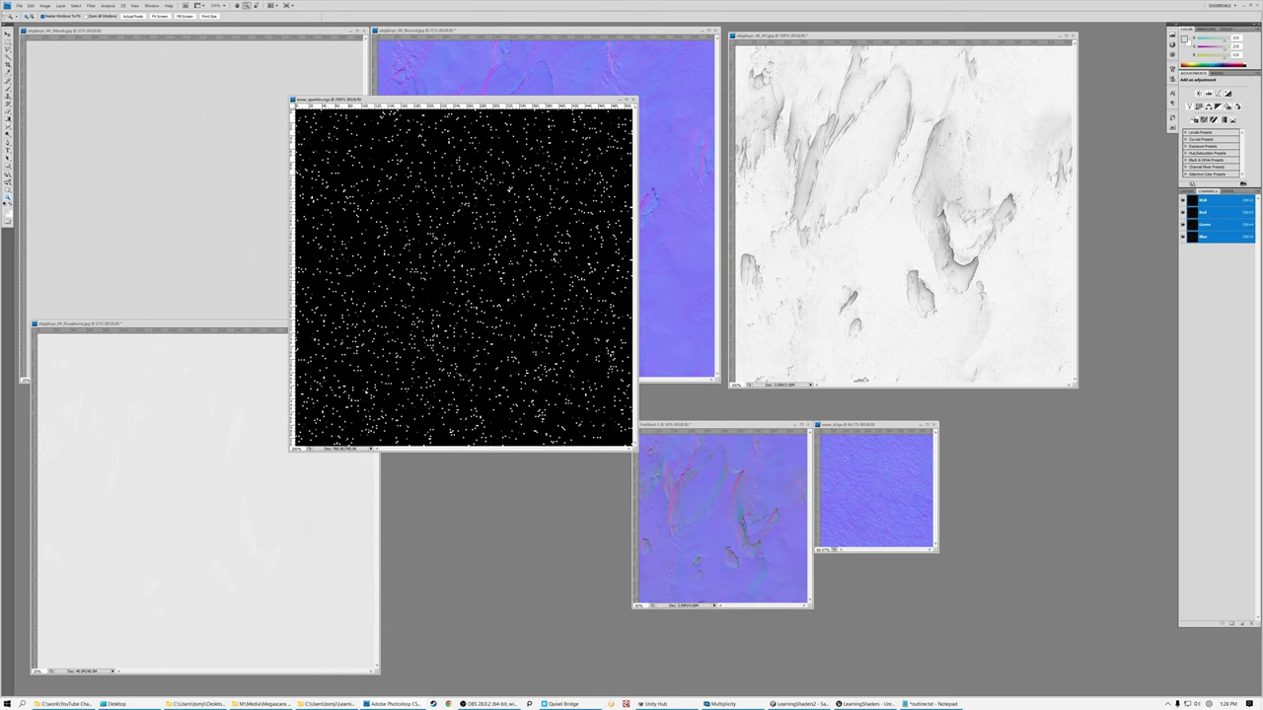
- Create a new 256 × 256 pixel image and enlarge its view to 400%
{"action": "left_click", "coordinate": [19, 6]}
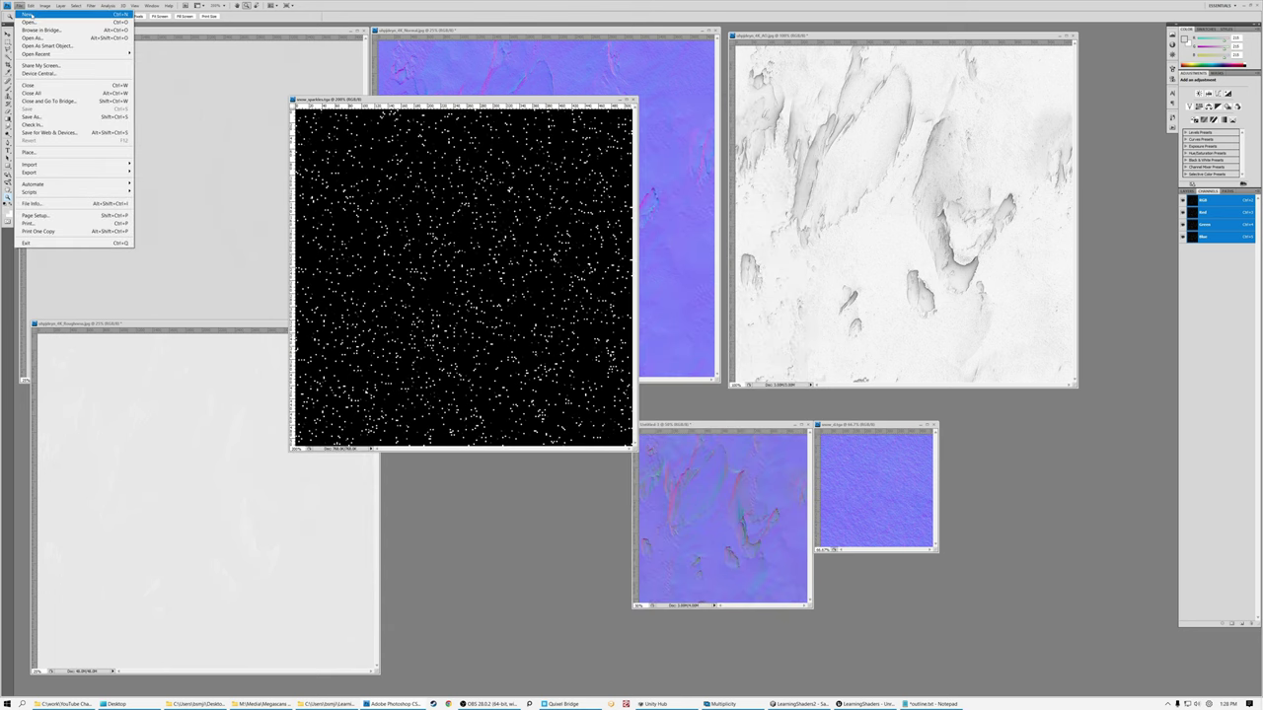
{"action": "left_click", "coordinate": [27, 14]}
{"action": "double_click", "coordinate": [600, 524]}
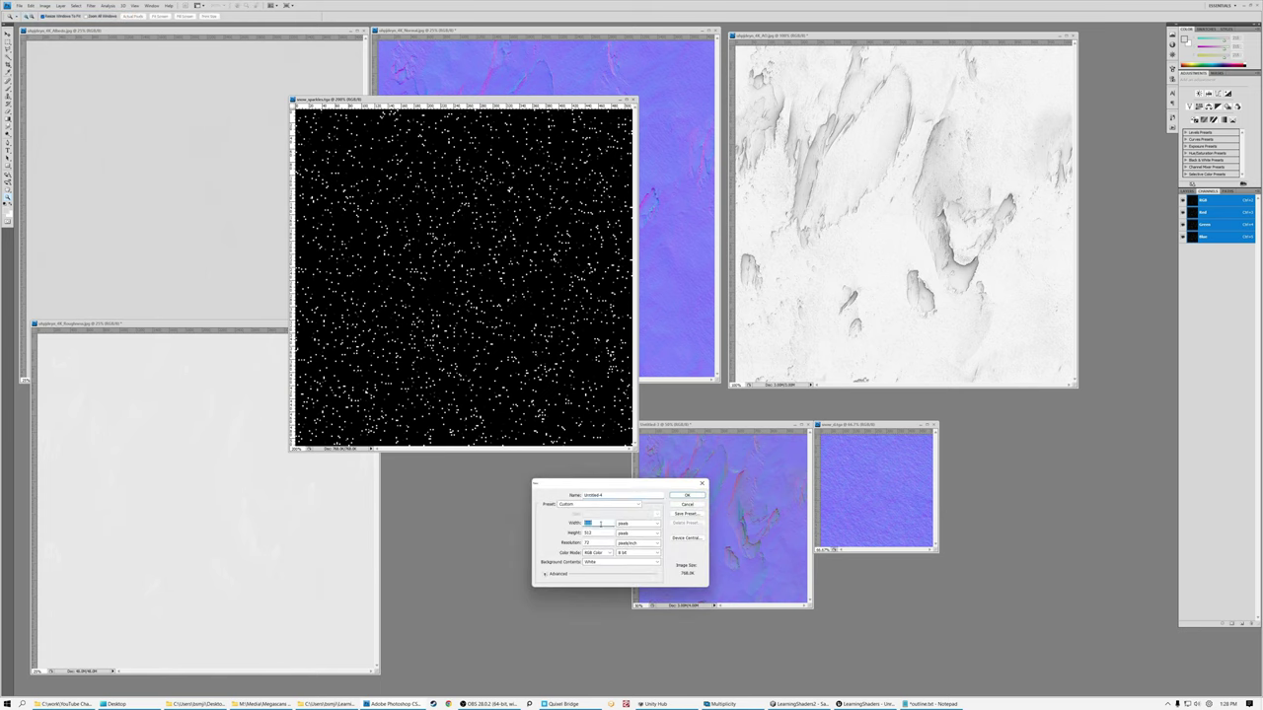
{"action": "type", "text": "256"}
{"action": "key", "text": "Tab"}
{"action": "type", "text": "256"}
{"action": "left_click", "coordinate": [686, 495]}
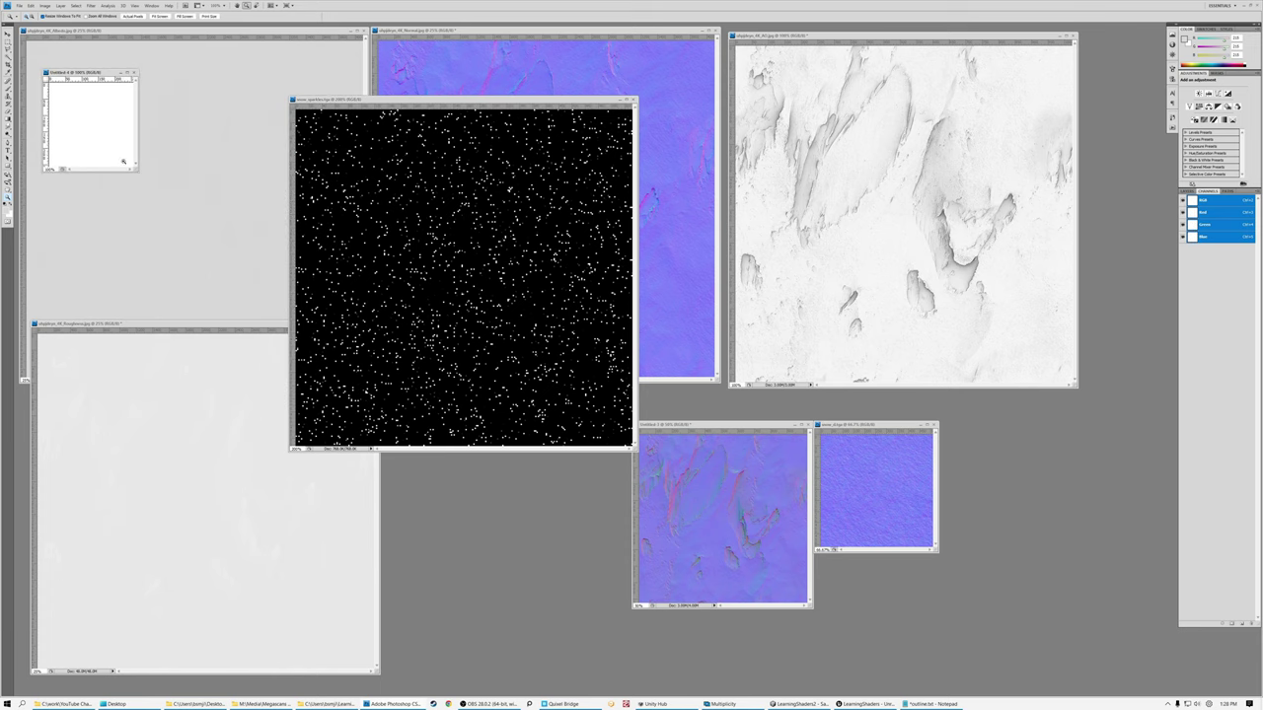
{"action": "left_click", "coordinate": [94, 124]}
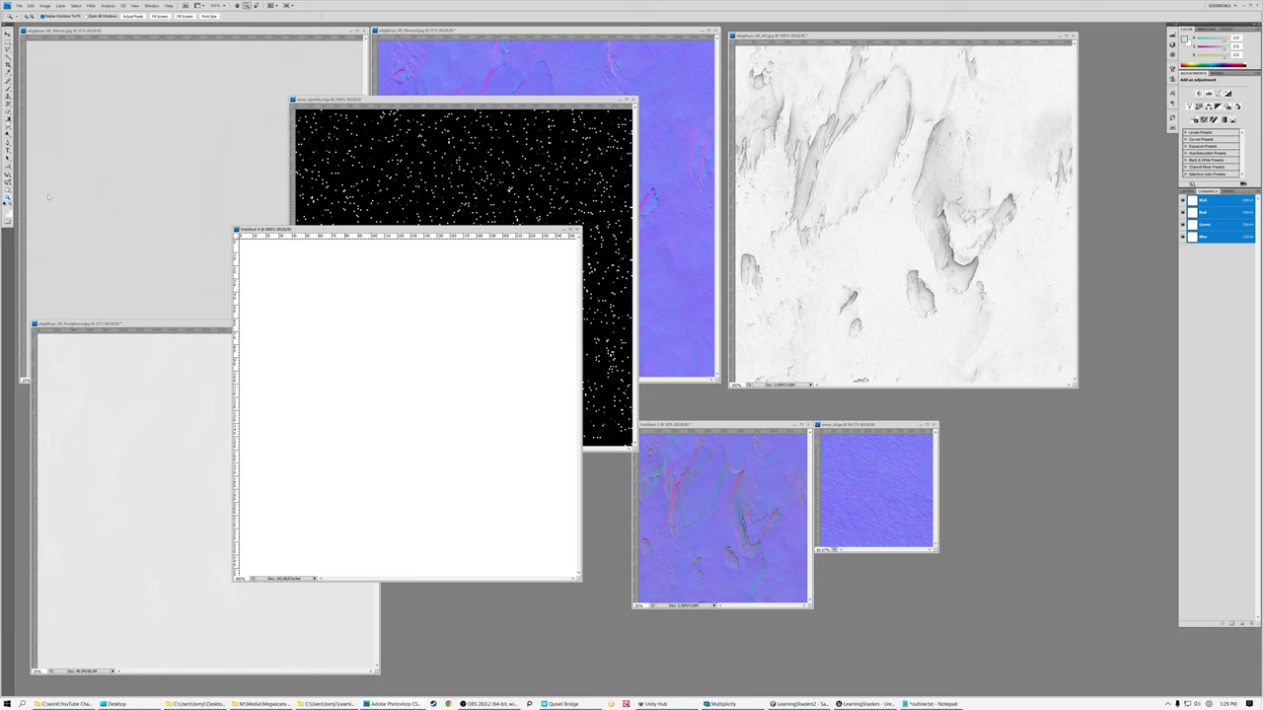
- Set the foreground colour to mid grey, RGB 127, 127, 127, and fill the new image with it
{"action": "left_click", "coordinate": [5, 211]}
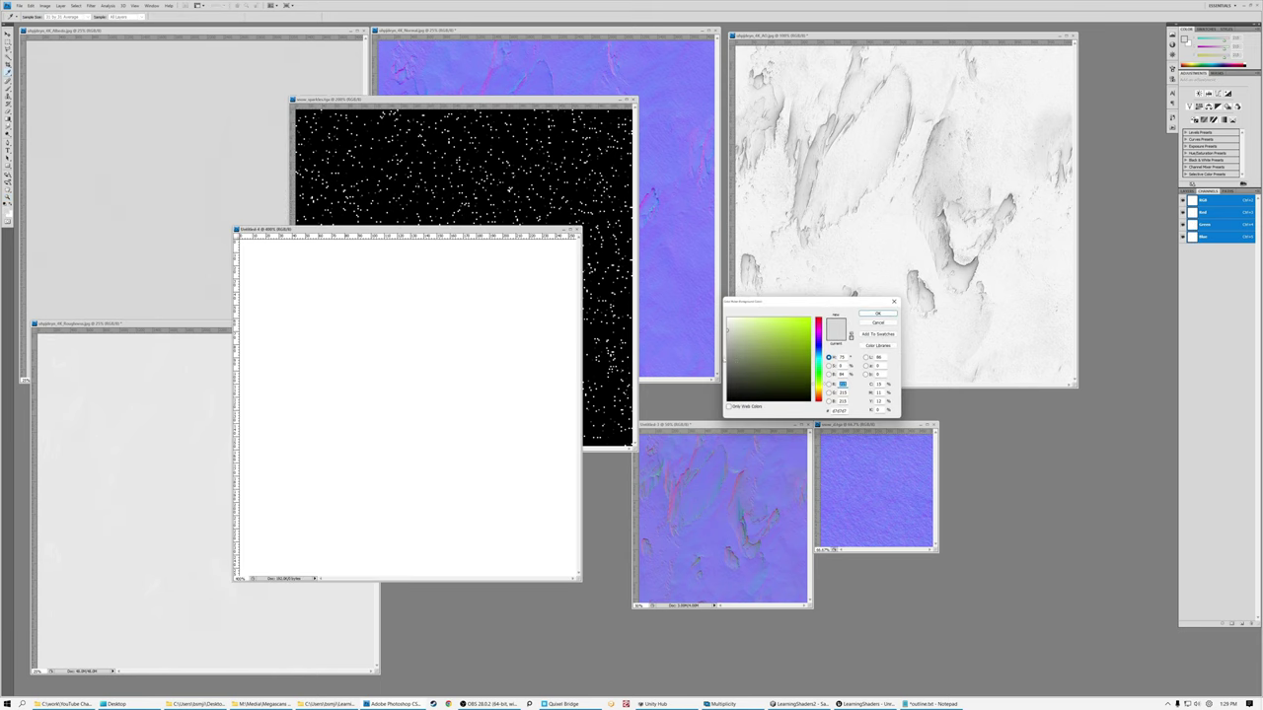
{"action": "type", "text": "128"}
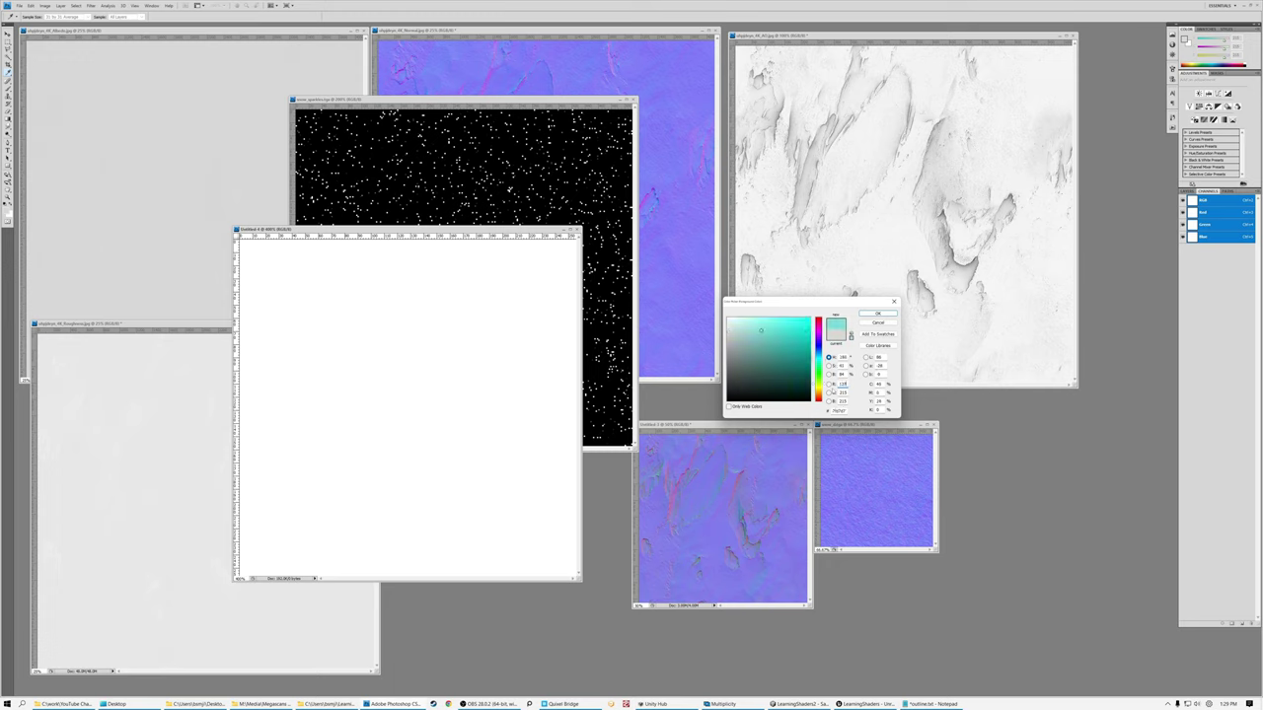
{"action": "type", "text": "13"}
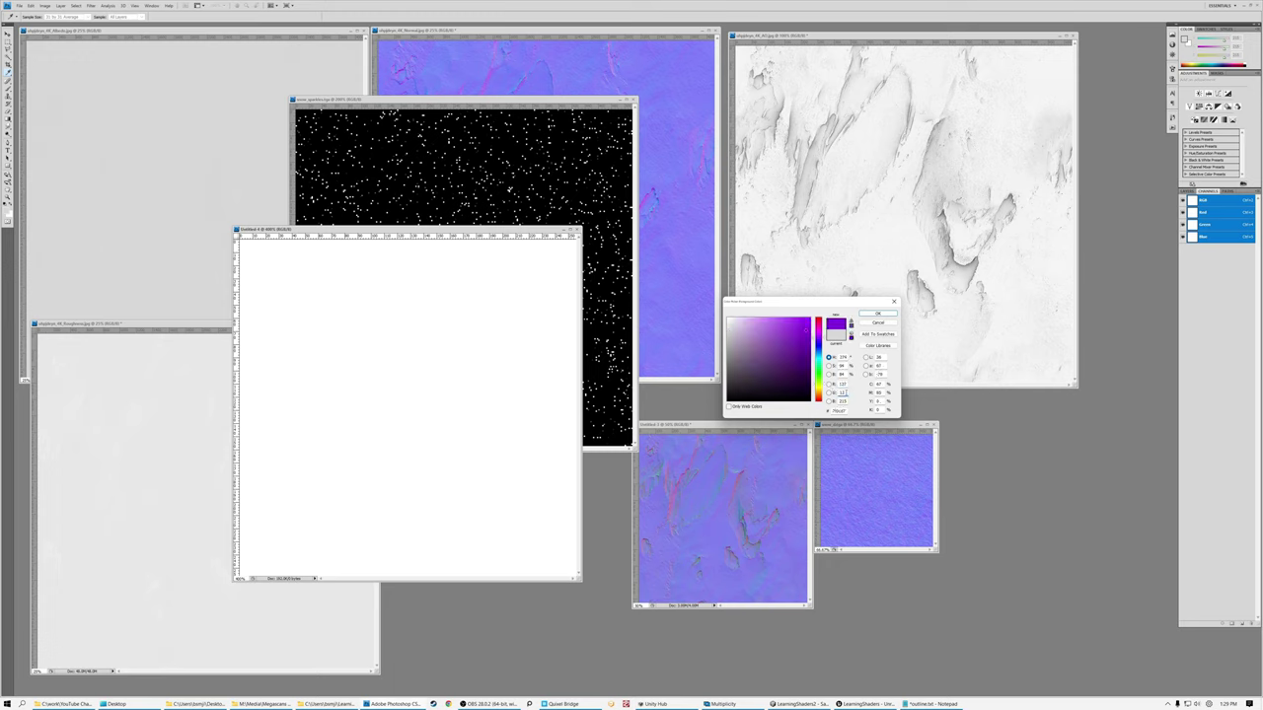
{"action": "type", "text": "8"}
{"action": "type", "text": "127"}
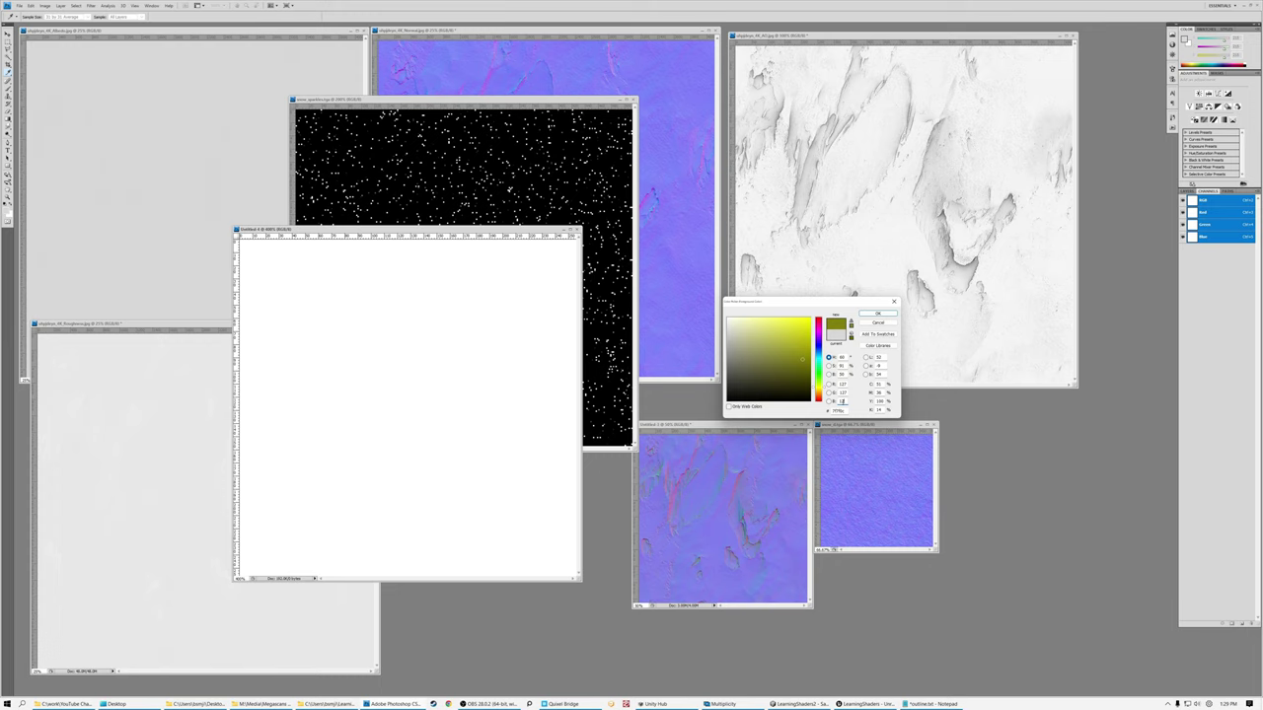
{"action": "left_click", "coordinate": [884, 316]}
{"action": "key", "text": "z"}
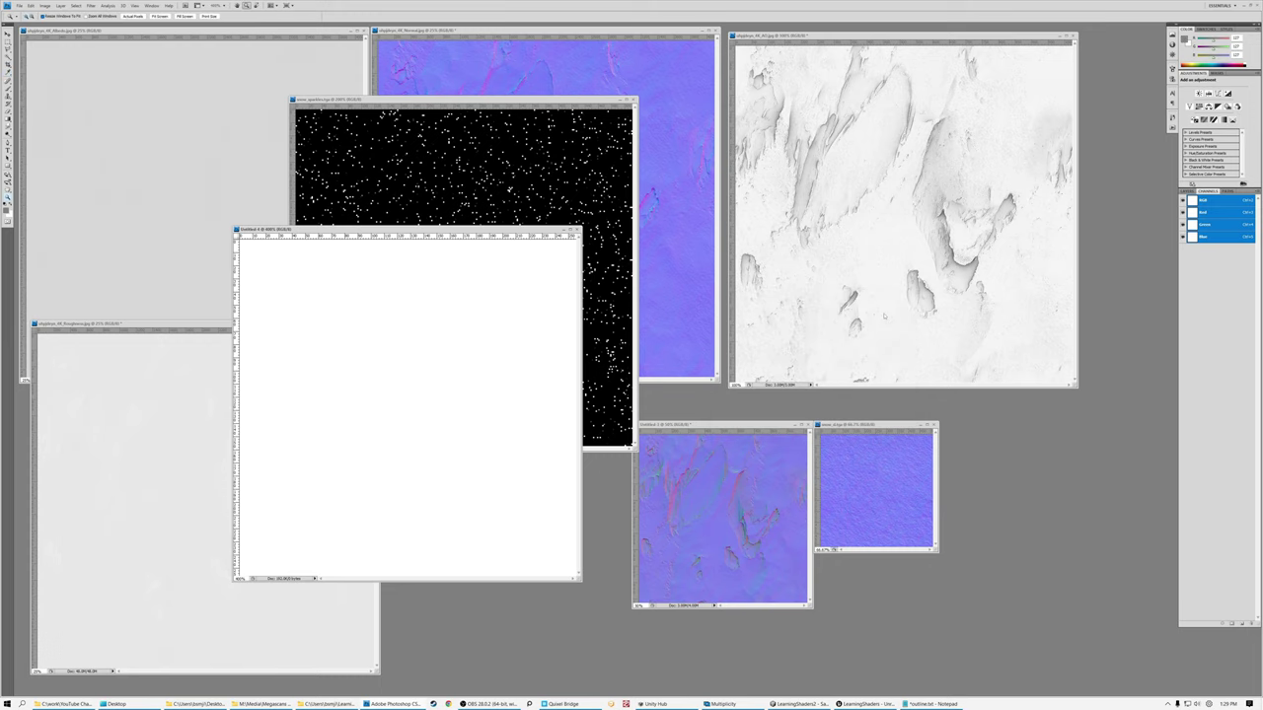
{"action": "key", "text": "alt+BackSpace"}
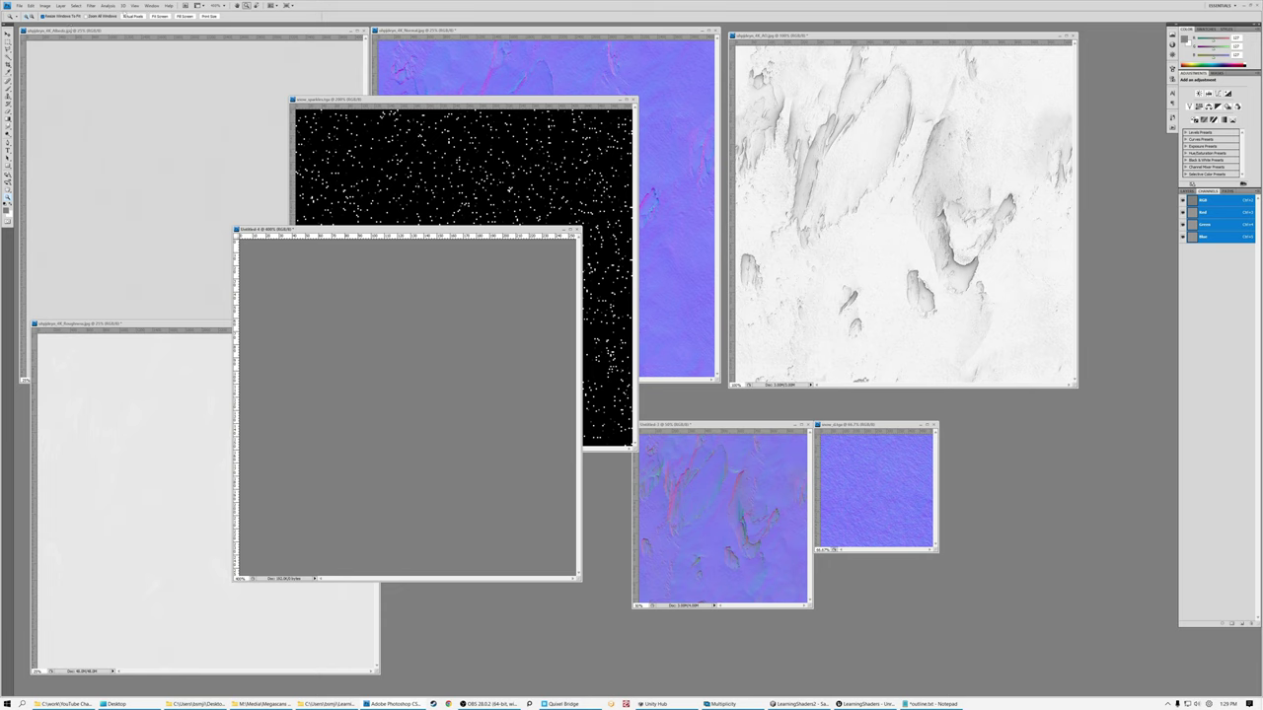
- Add monochromatic Gaussian noise to the grey image, enlarge it to 600%, and place it so part of the sparkle texture stays in view
{"action": "left_click", "coordinate": [91, 5]}
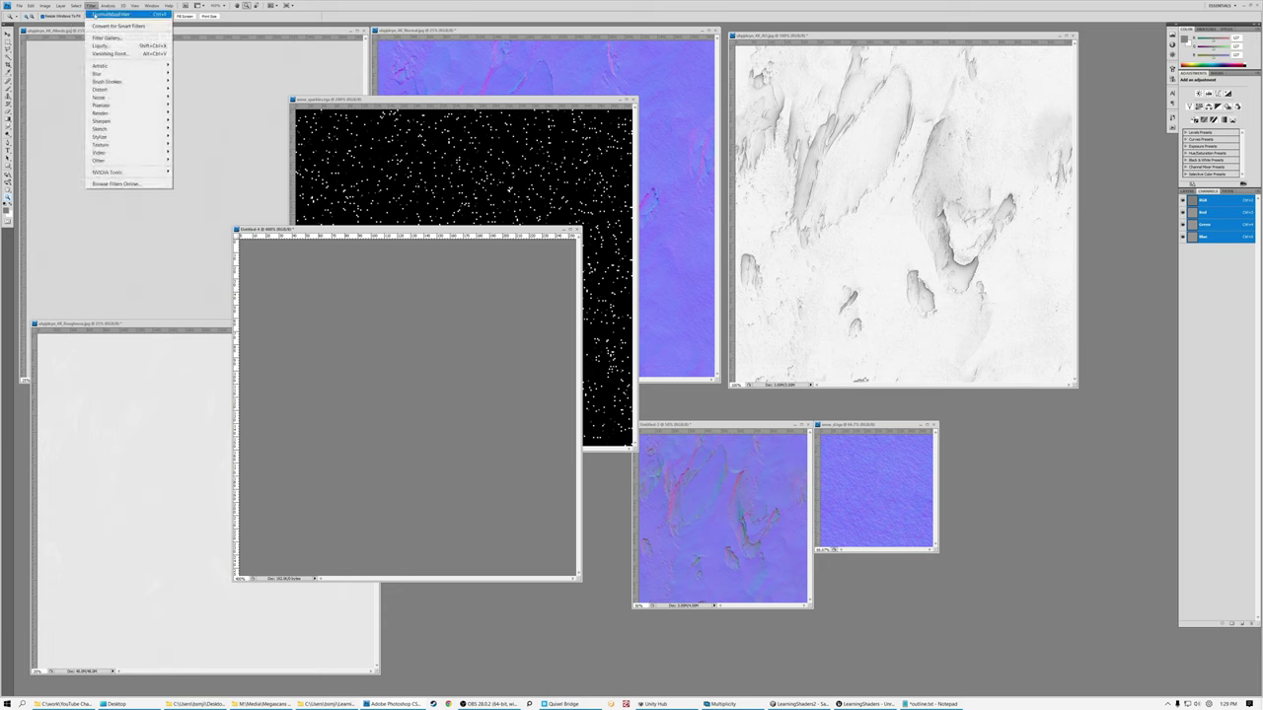
{"action": "mouse_move", "coordinate": [119, 96]}
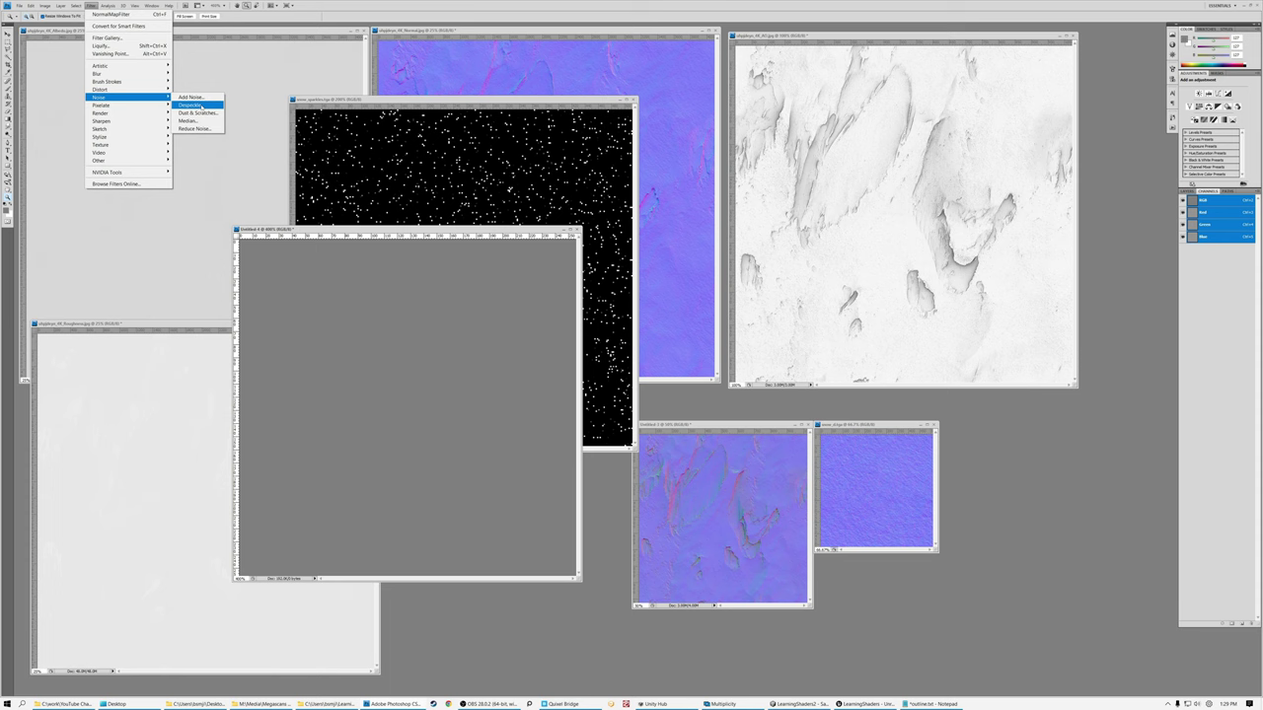
{"action": "left_click", "coordinate": [197, 99]}
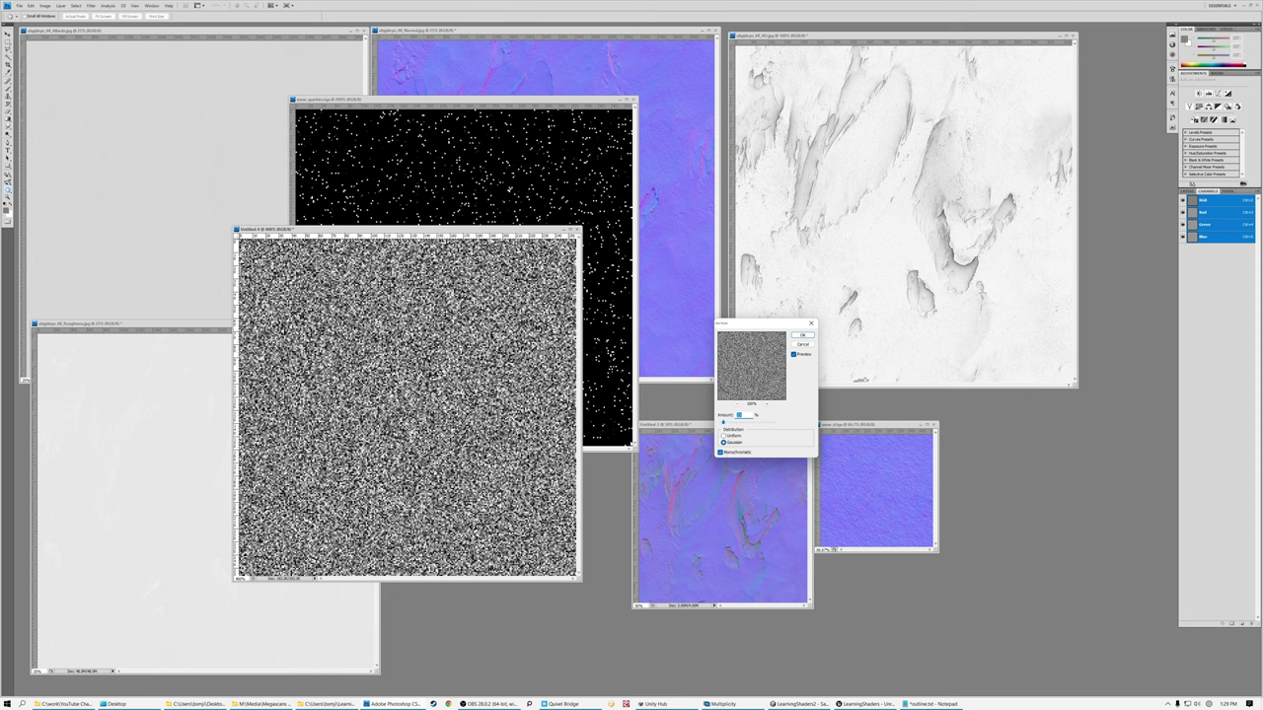
{"action": "left_click", "coordinate": [802, 335]}
{"action": "key", "text": "ctrl+plus"}
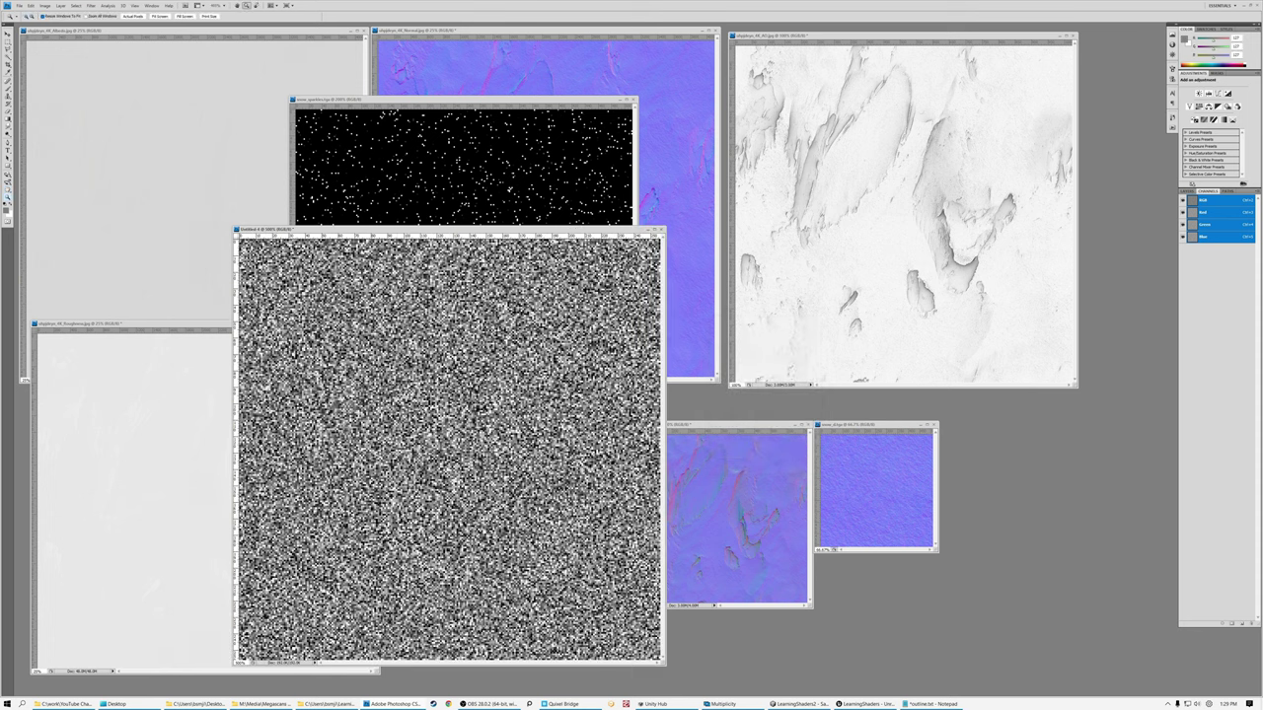
{"action": "key", "text": "ctrl+plus"}
{"action": "left_click_drag", "start_coordinate": [490, 169], "coordinate": [693, 151]}
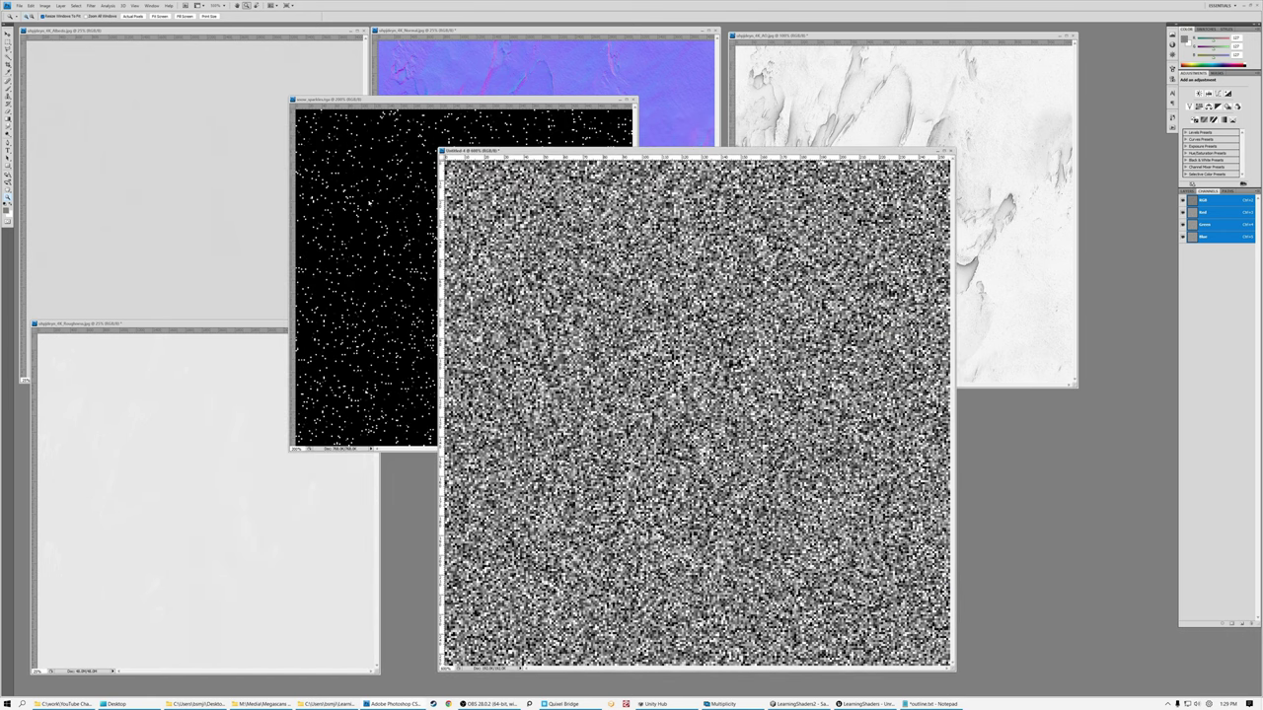
{"action": "left_click_drag", "start_coordinate": [583, 150], "coordinate": [574, 136]}
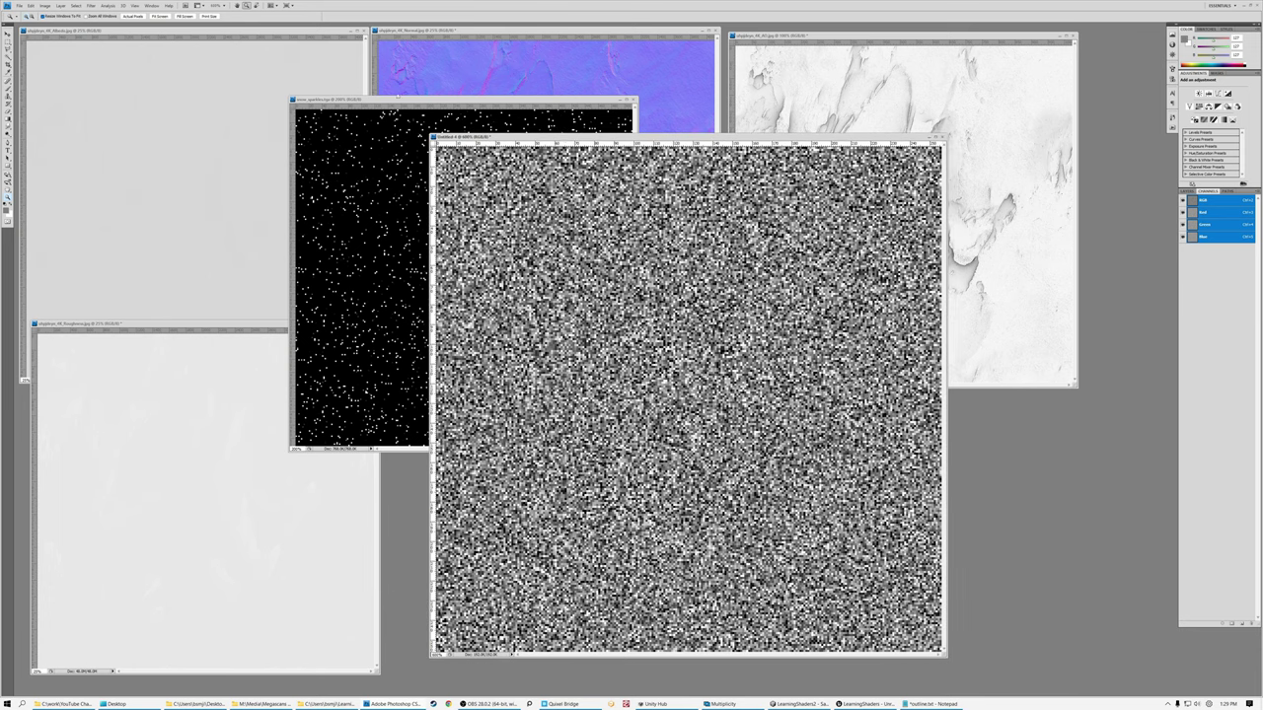
- Raise the black input level of the noise image with Levels until only scattered white dots remain on black
{"action": "left_click", "coordinate": [47, 6]}
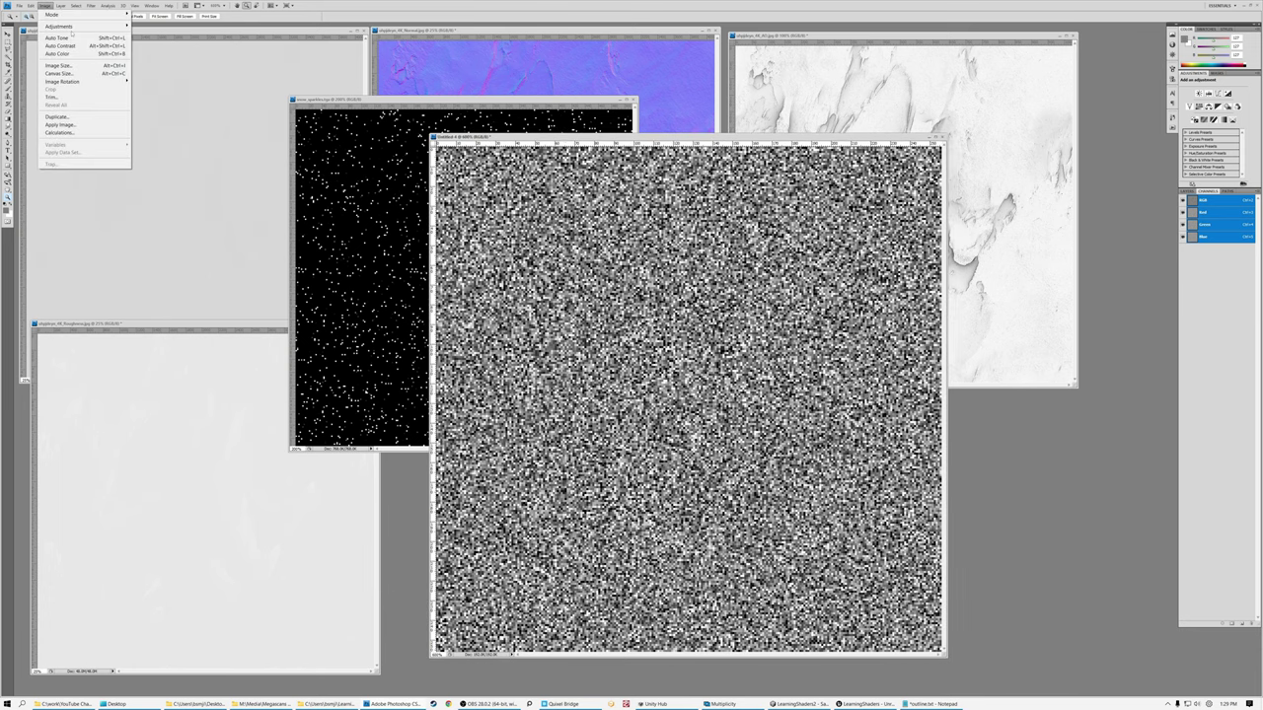
{"action": "mouse_move", "coordinate": [77, 26]}
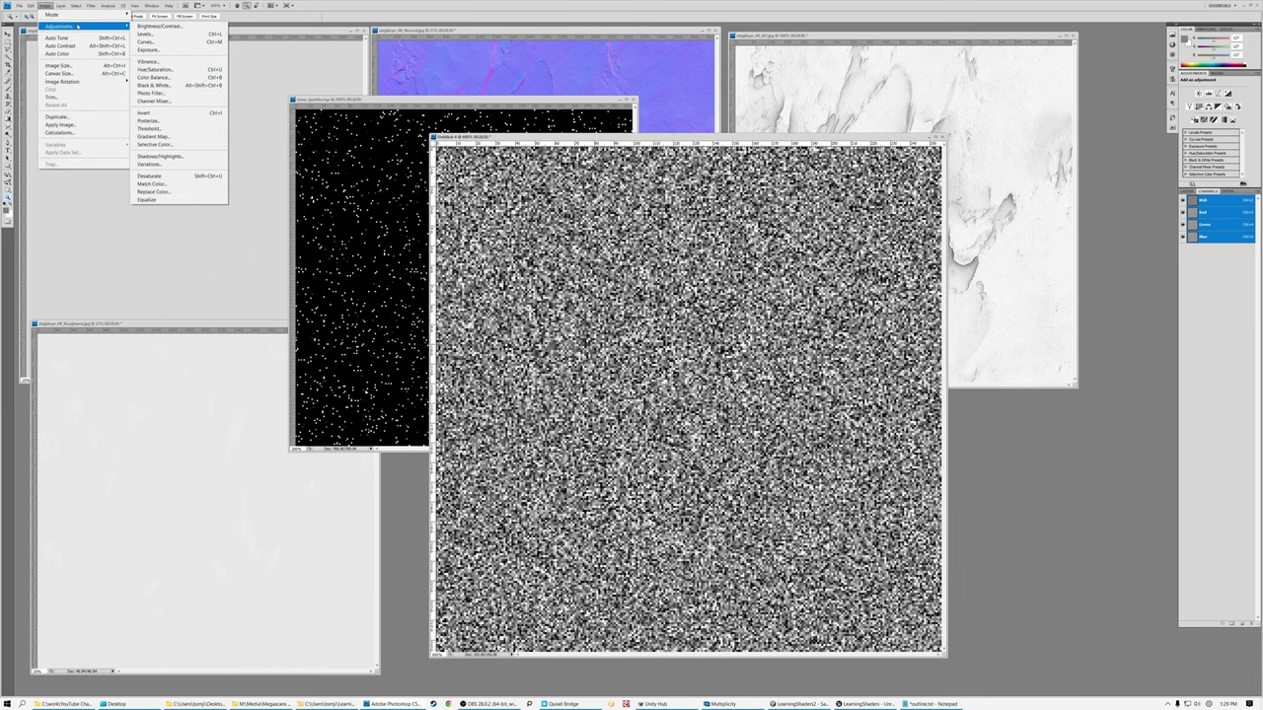
{"action": "left_click", "coordinate": [147, 33]}
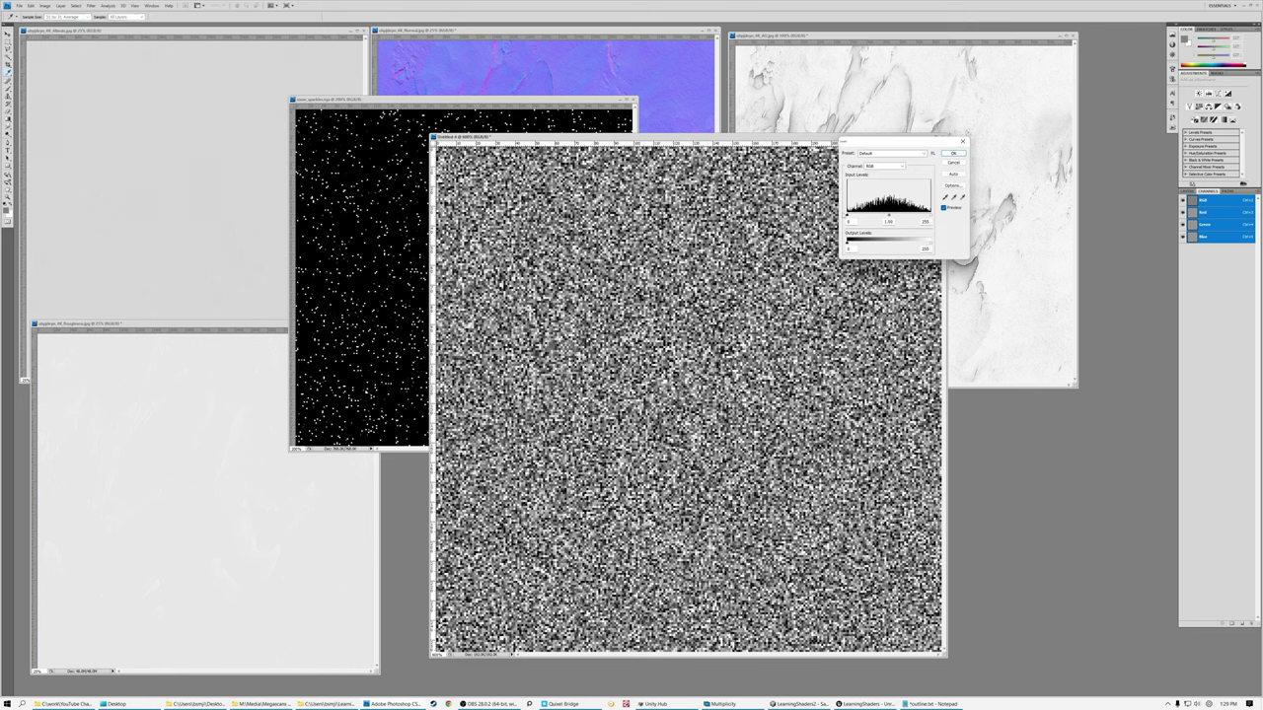
{"action": "left_click_drag", "start_coordinate": [847, 221], "coordinate": [921, 215]}
{"action": "double_click", "coordinate": [850, 222]}
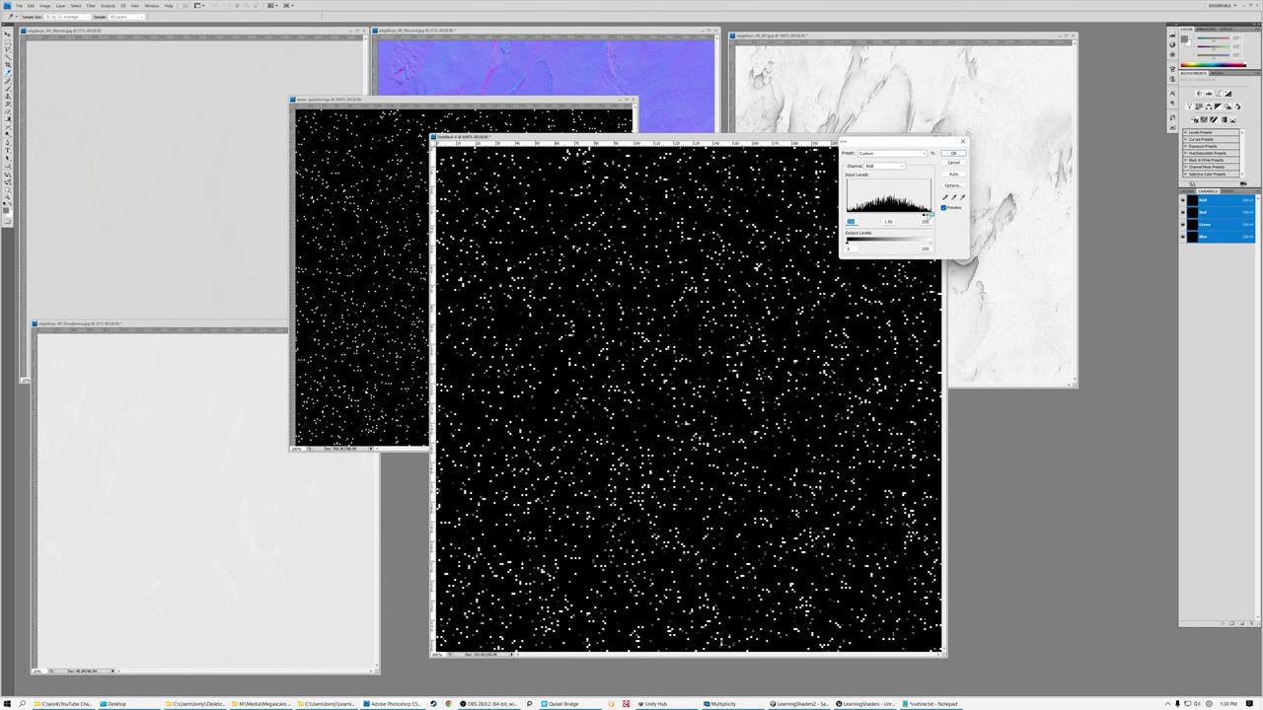
{"action": "left_click", "coordinate": [953, 153]}
{"action": "key", "text": "z"}
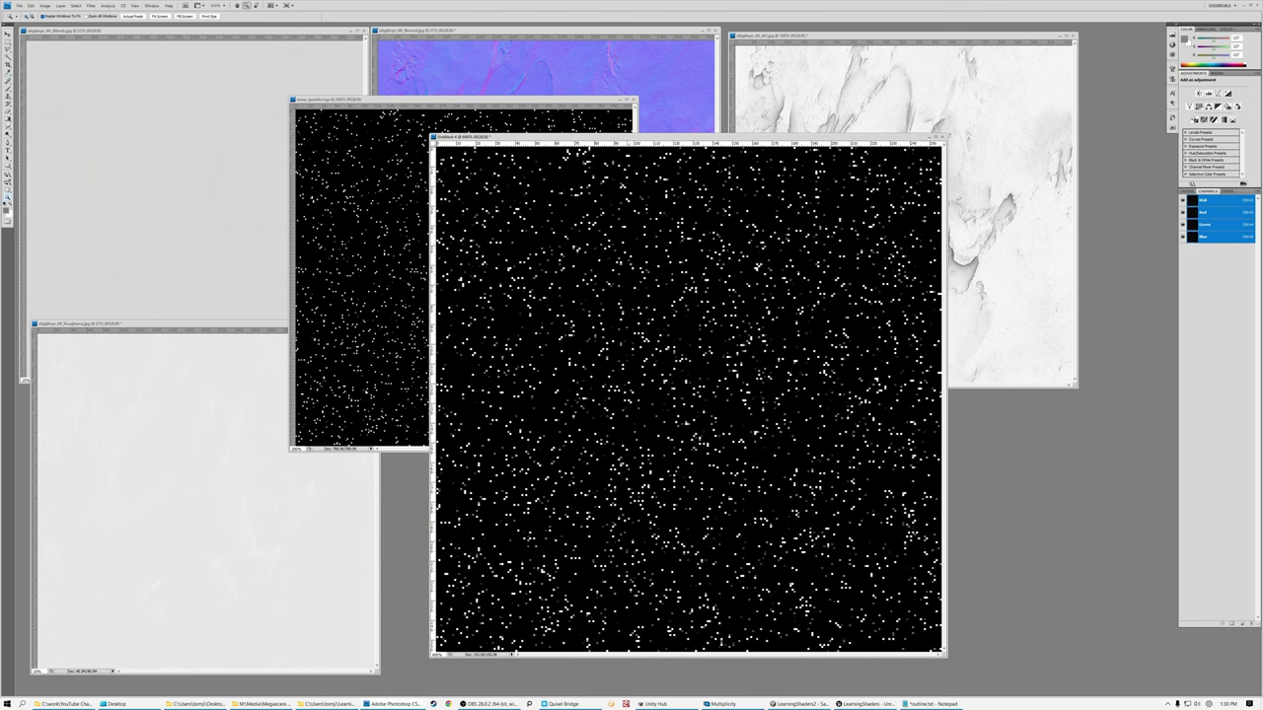
{"action": "left_click_drag", "start_coordinate": [628, 138], "coordinate": [485, 144]}
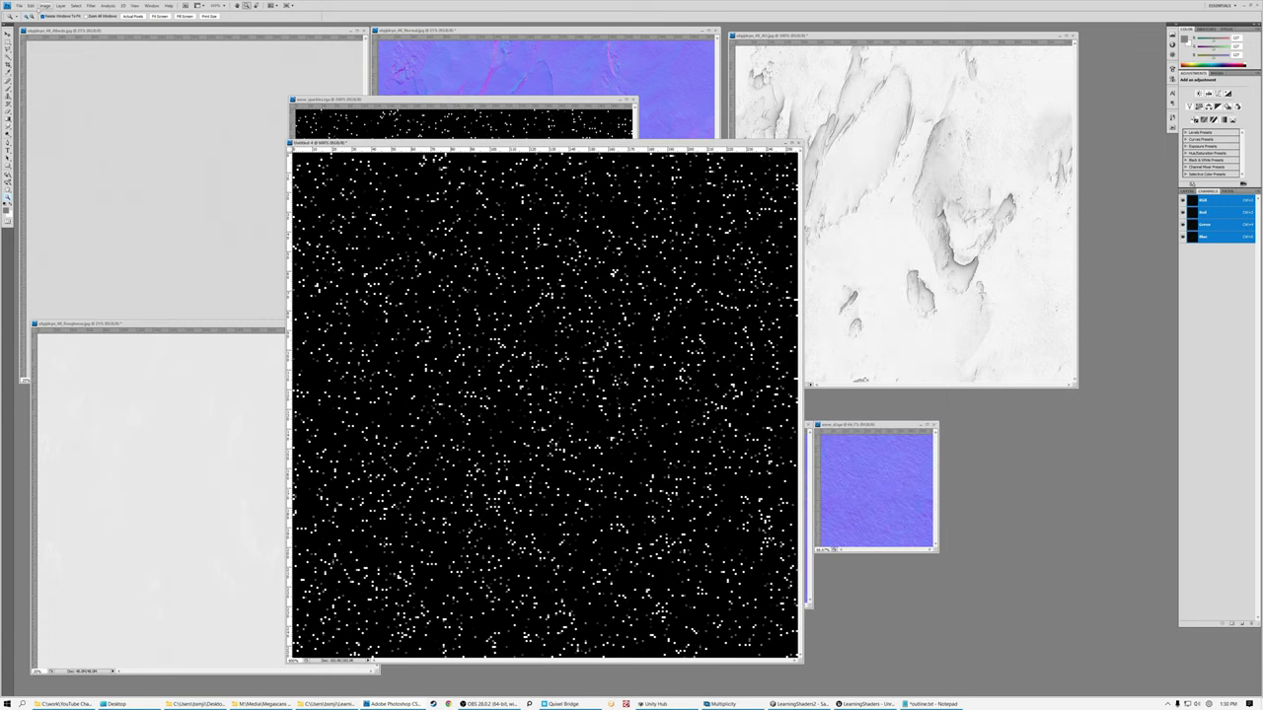
- Resize the dot image to 512 × 512 pixels using Nearest Neighbor resampling to preserve hard edges
{"action": "left_click", "coordinate": [44, 6]}
{"action": "left_click", "coordinate": [85, 69]}
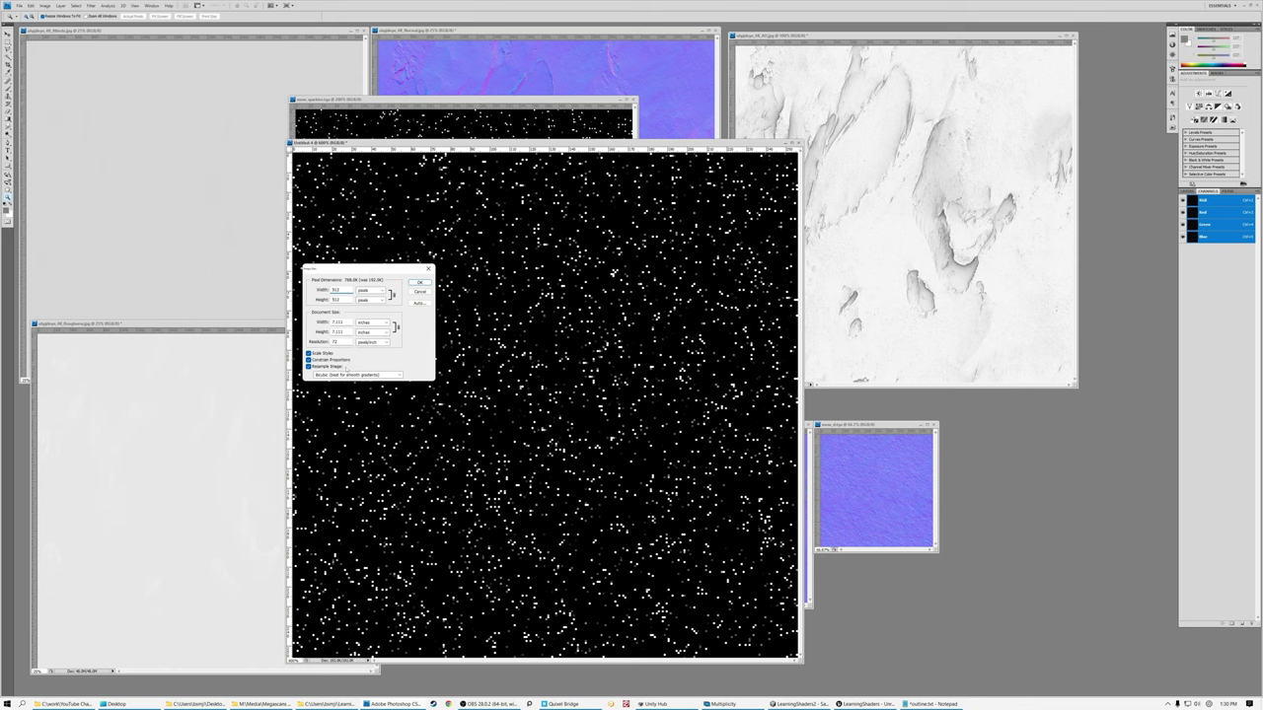
{"action": "left_click", "coordinate": [357, 375]}
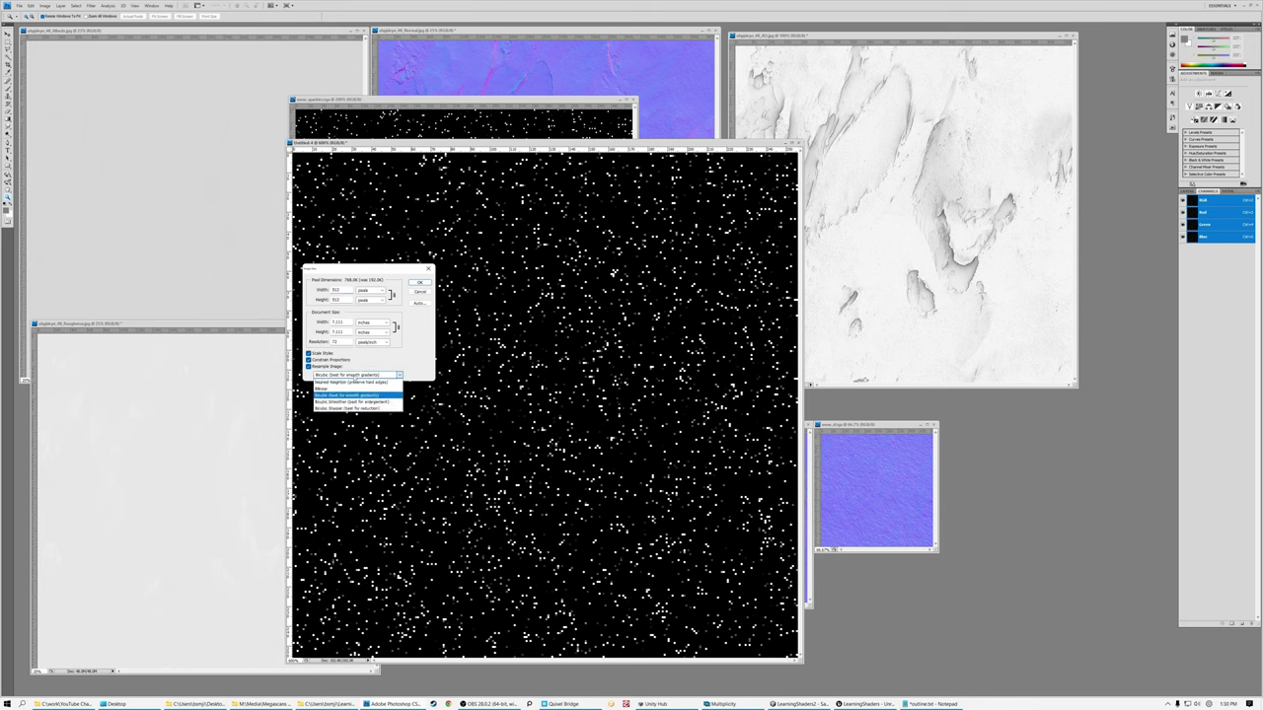
{"action": "left_click", "coordinate": [353, 381]}
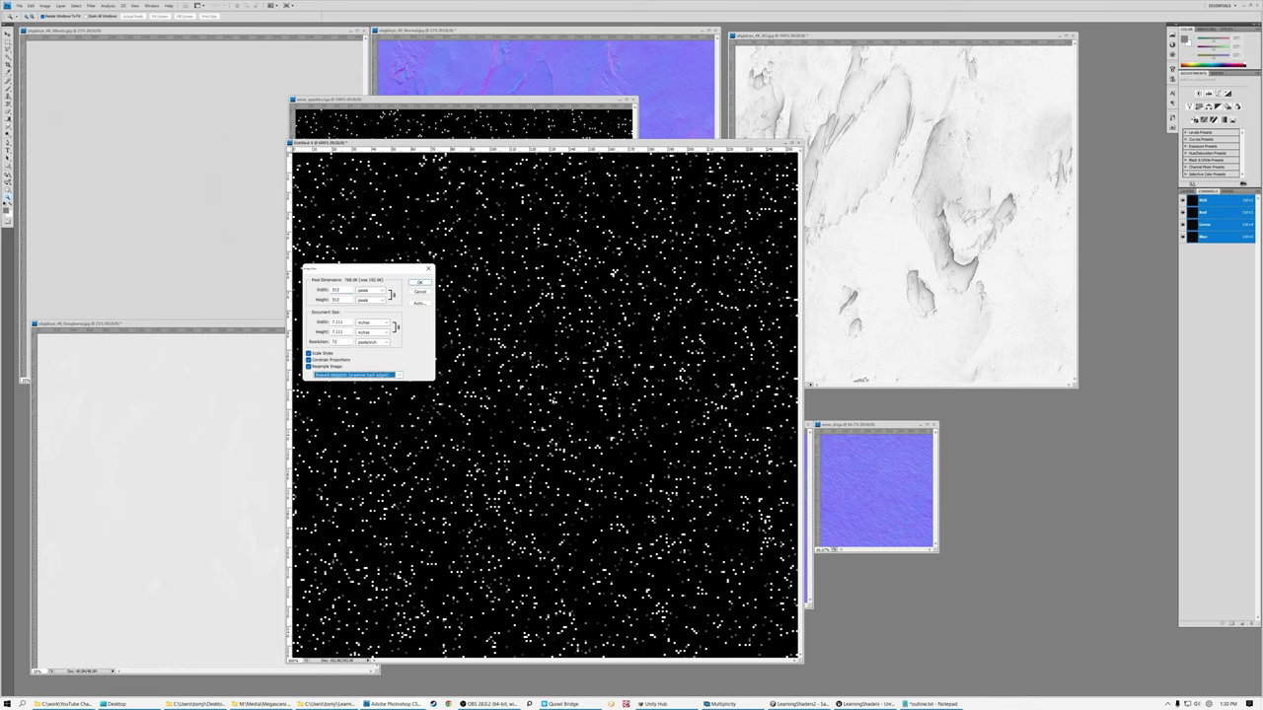
{"action": "left_click", "coordinate": [420, 283]}
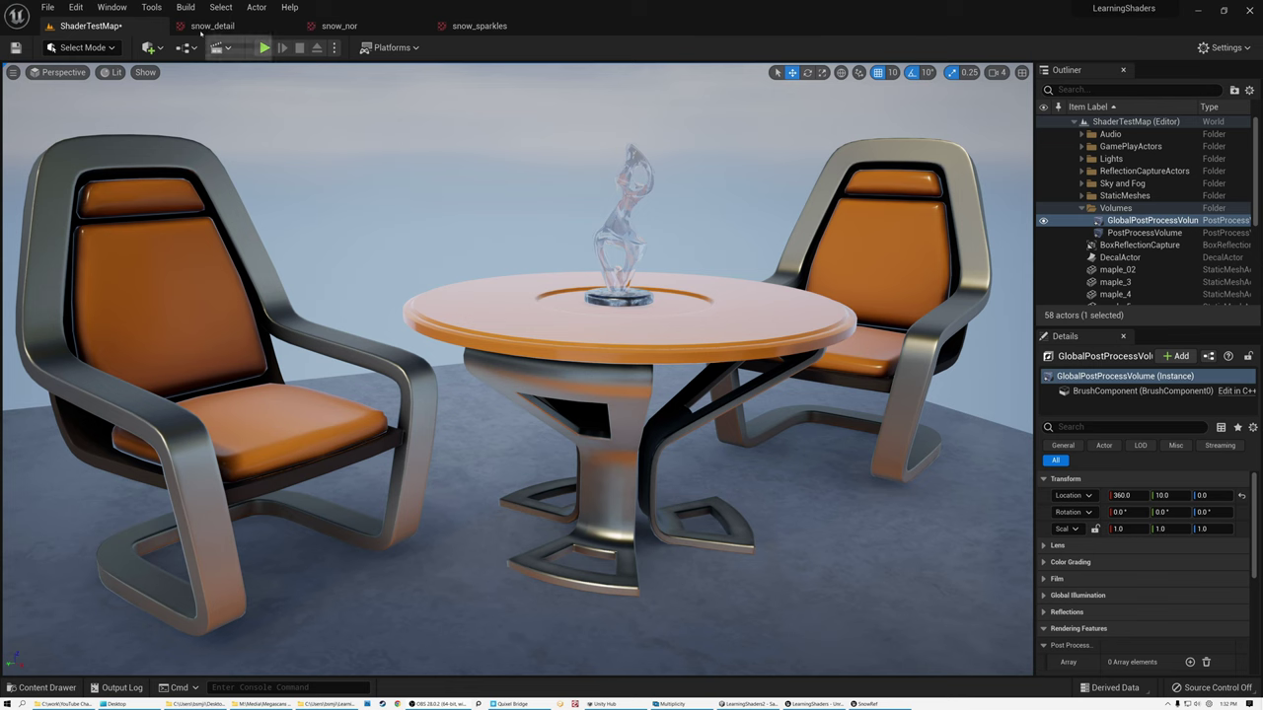
- In Unreal Editor, examine the snow_nor texture's red and green channels together, then its blue and alpha channels separately
{"action": "left_click", "coordinate": [211, 26]}
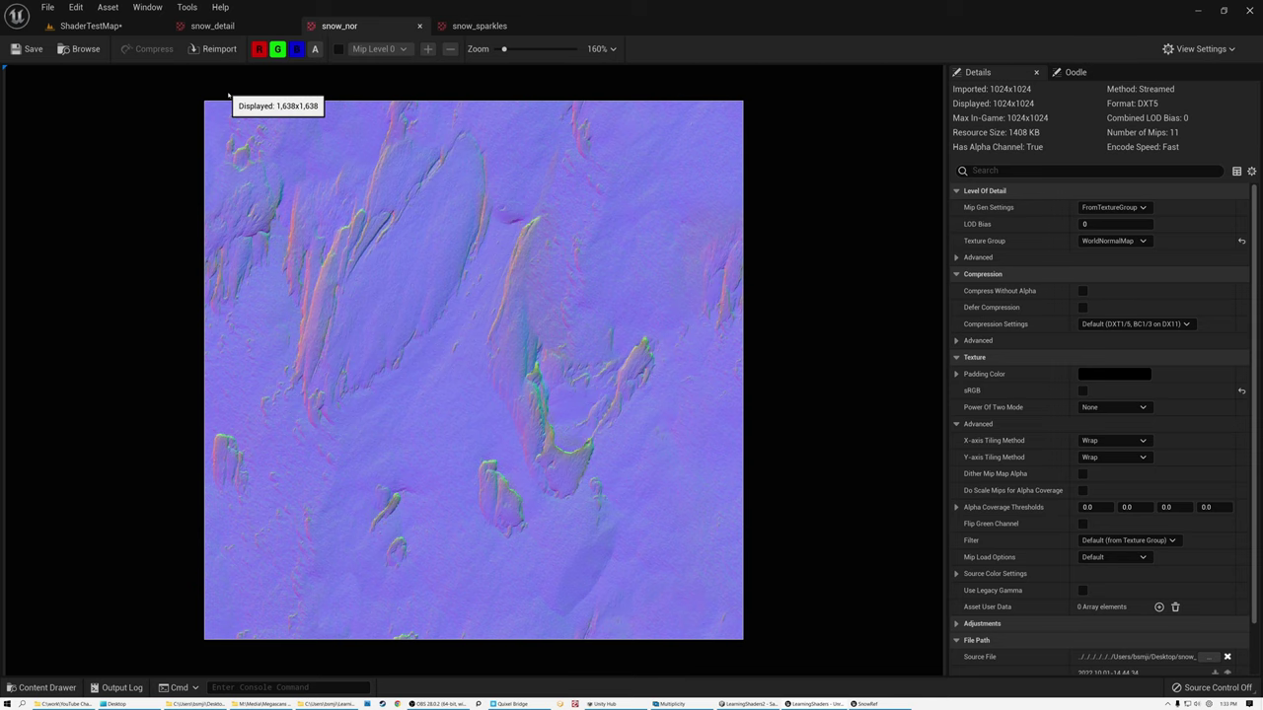
{"action": "left_click", "coordinate": [296, 49]}
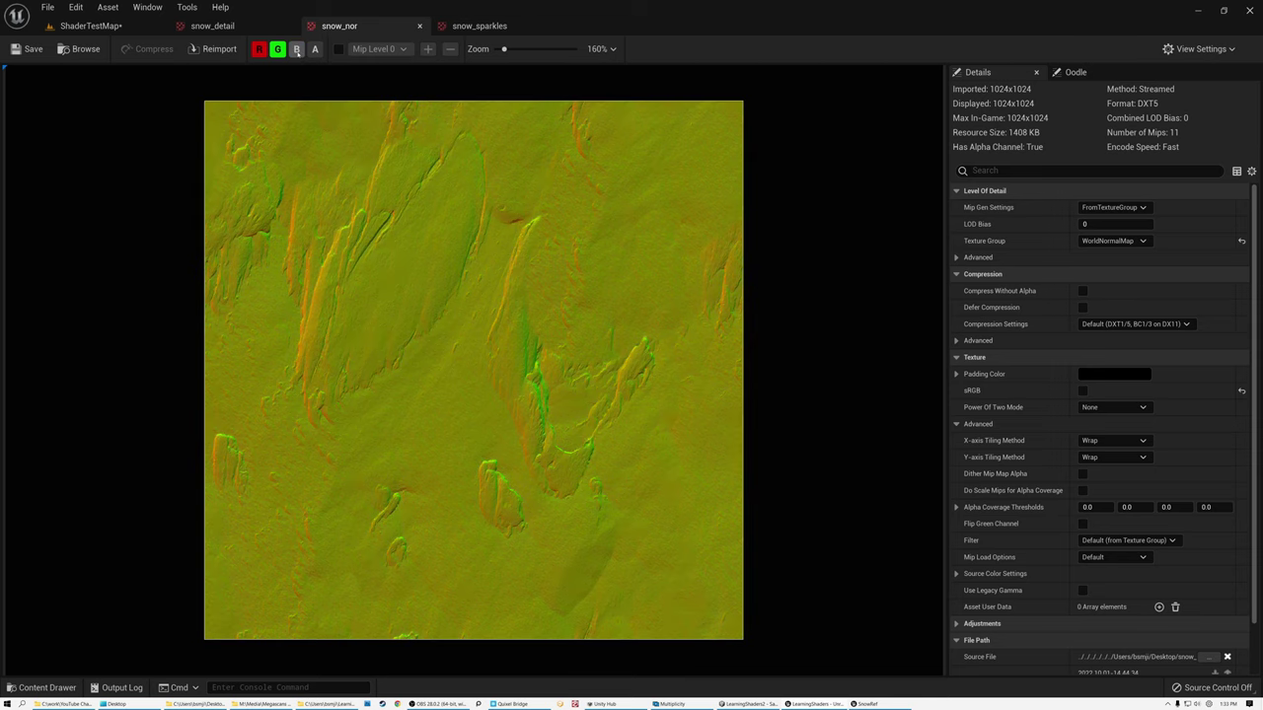
{"action": "left_click", "coordinate": [277, 49]}
{"action": "left_click", "coordinate": [259, 49]}
{"action": "left_click", "coordinate": [296, 49]}
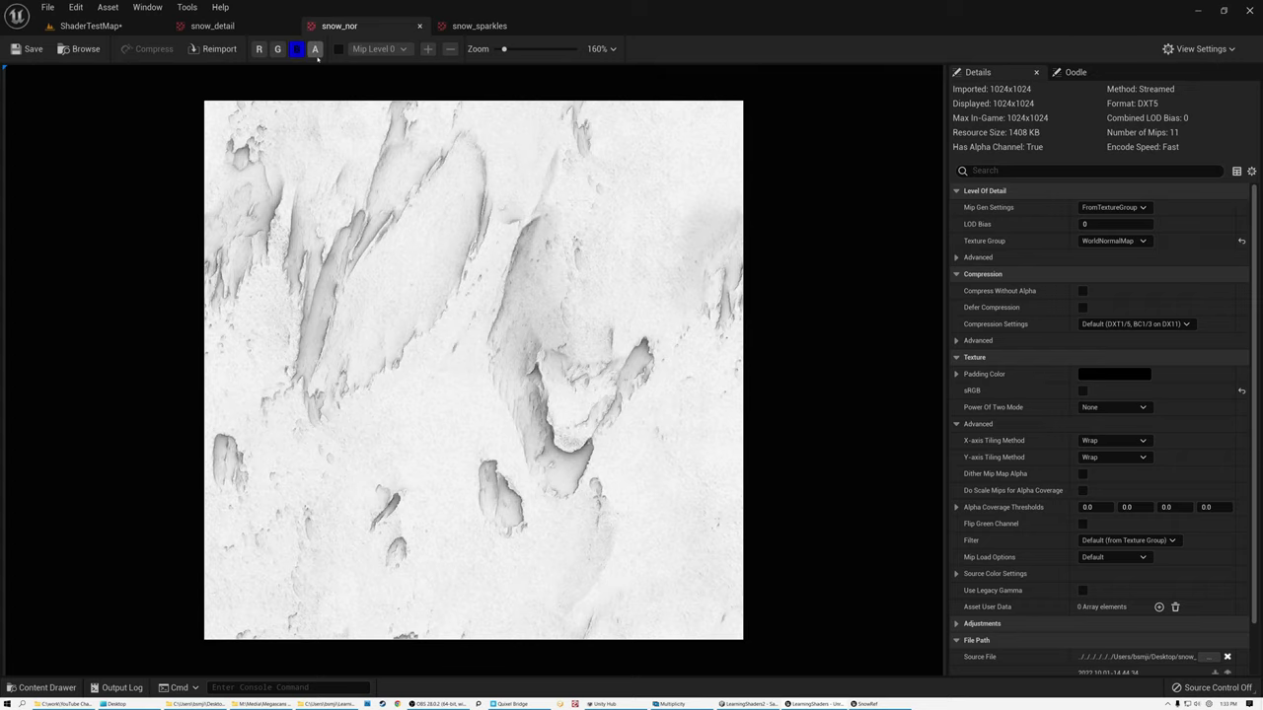
{"action": "left_click", "coordinate": [315, 51]}
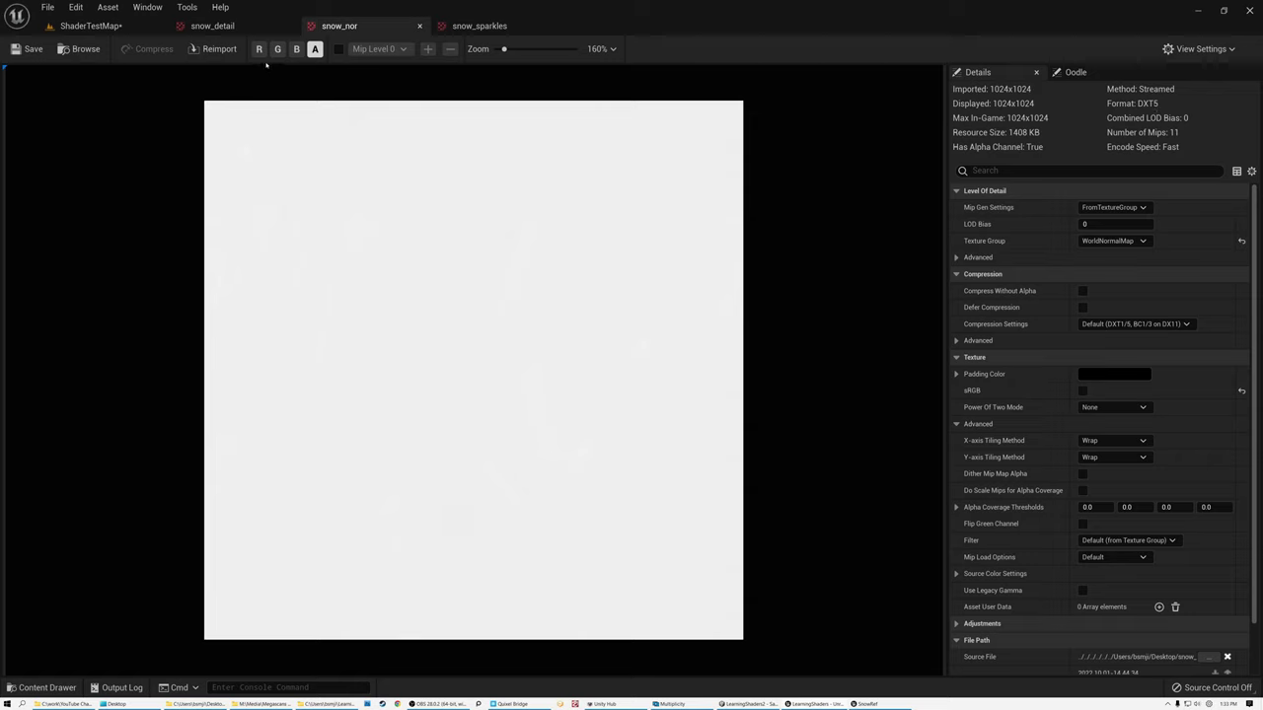
- Show all the colour channels of snow_nor again and view the snow_sparkles texture
{"action": "left_click", "coordinate": [258, 48]}
{"action": "left_click", "coordinate": [277, 48]}
{"action": "left_click", "coordinate": [296, 49]}
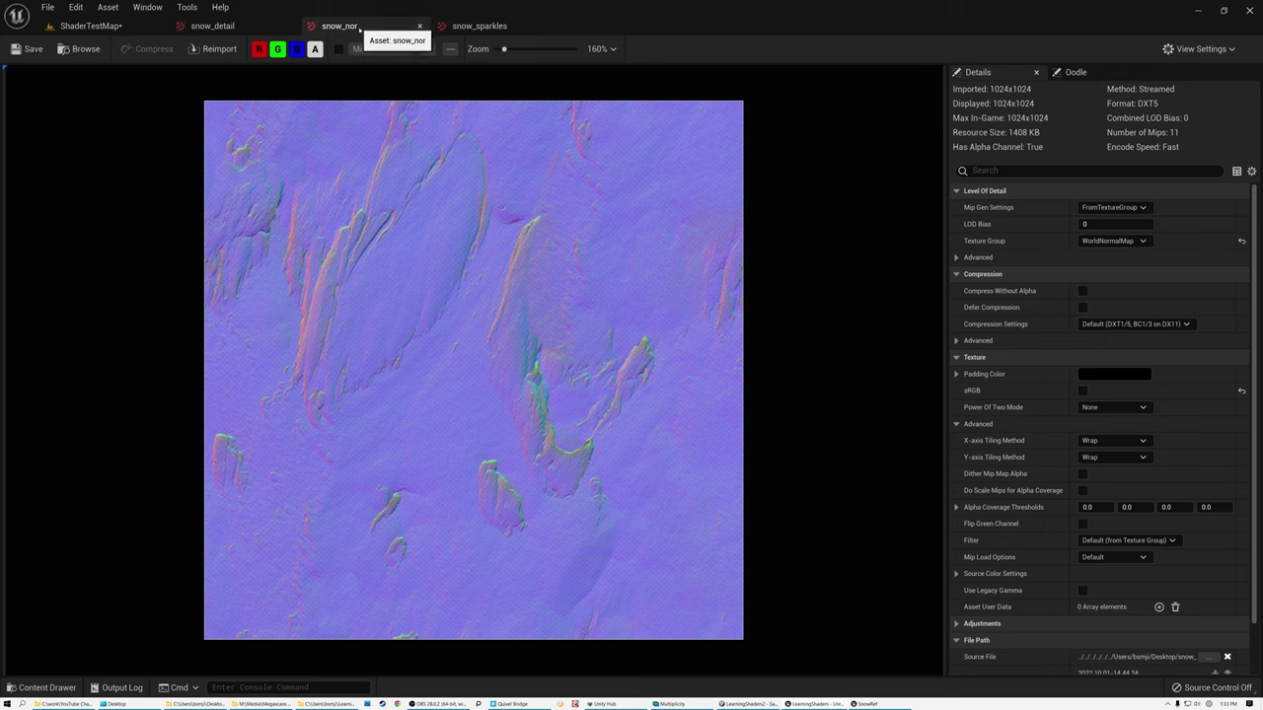
{"action": "left_click", "coordinate": [478, 26]}
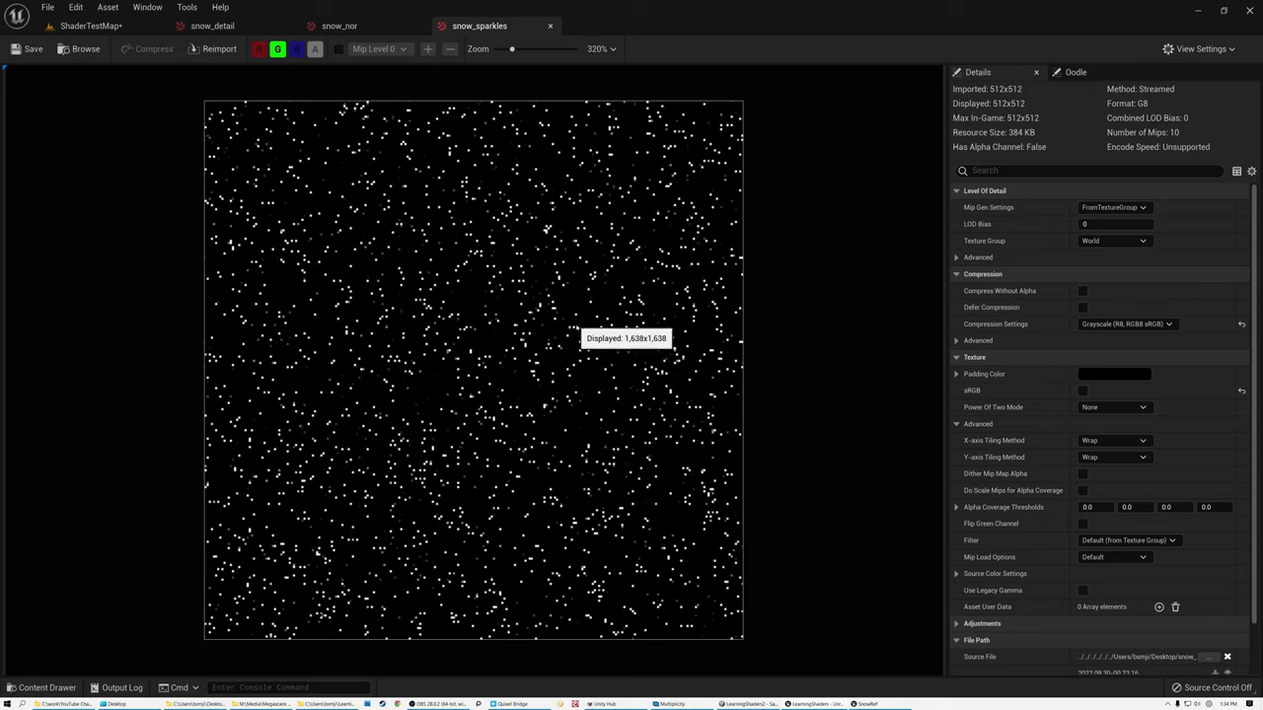
- Create a material named Smow in the StarterContent Materials folder and open it for editing
{"action": "left_click", "coordinate": [53, 690]}
{"action": "left_click", "coordinate": [70, 596]}
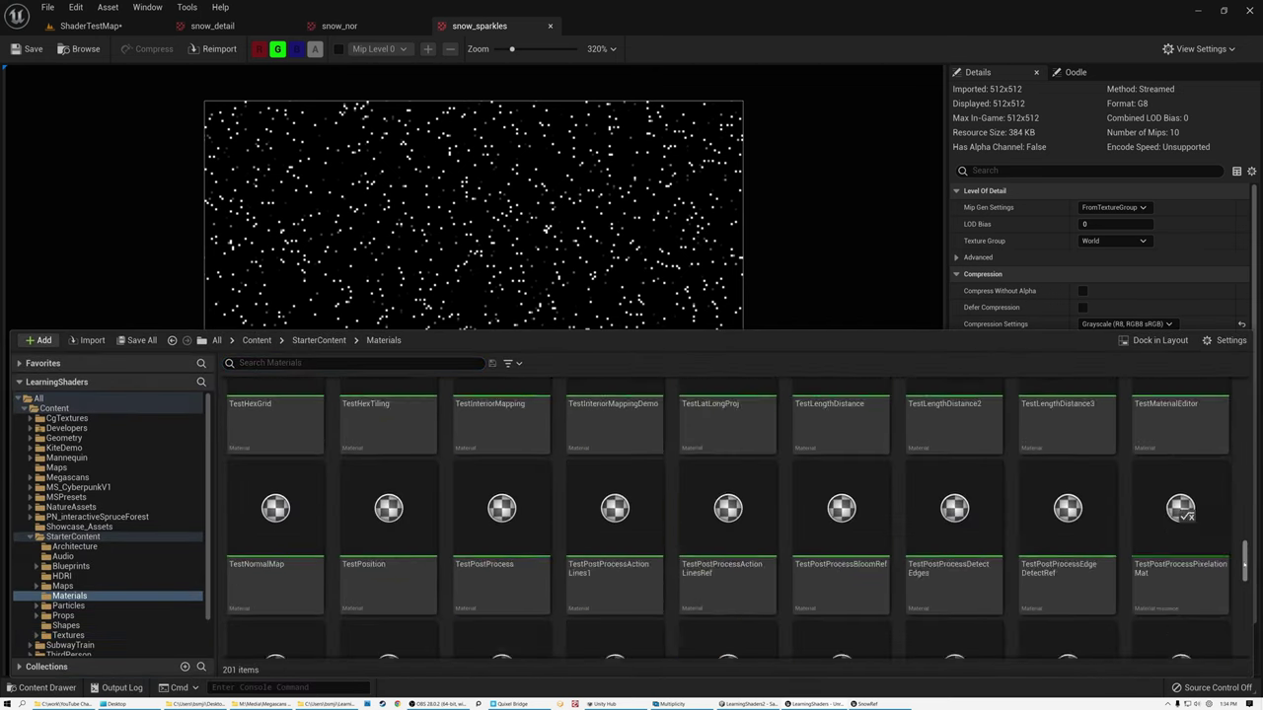
{"action": "scroll", "coordinate": [1244, 565], "scroll_direction": "down", "scroll_amount": 10}
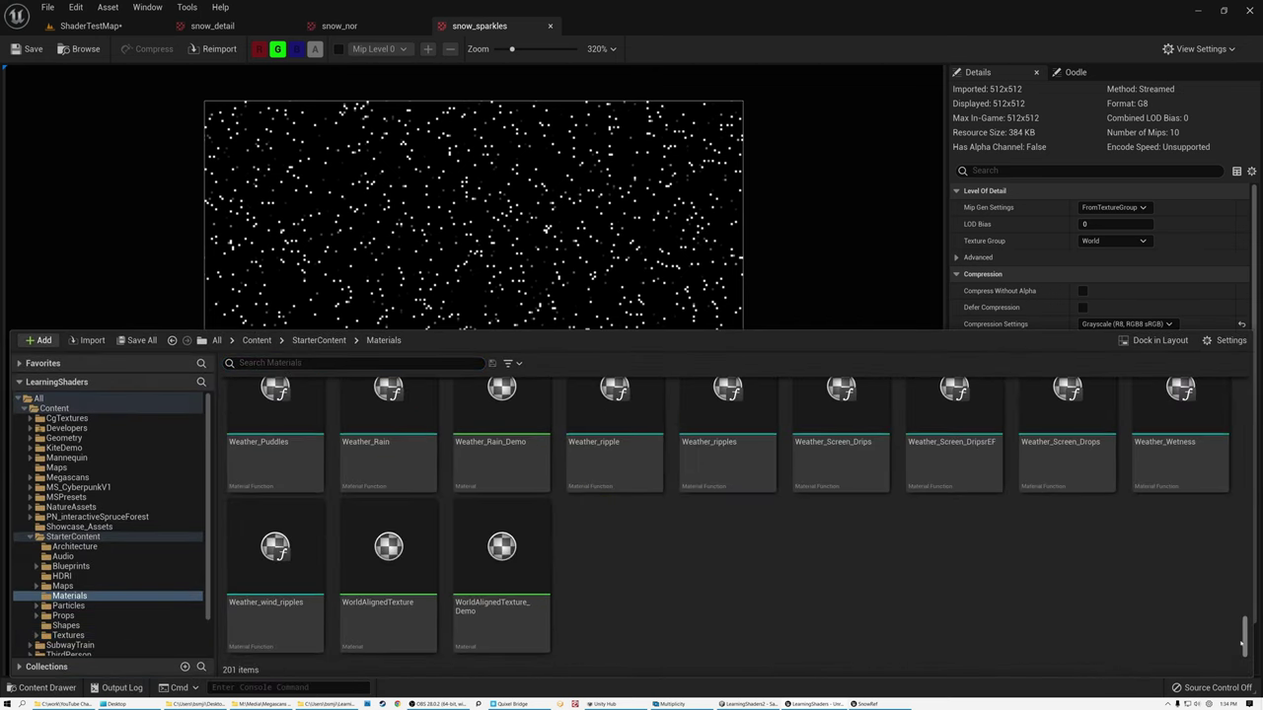
{"action": "right_click", "coordinate": [616, 563]}
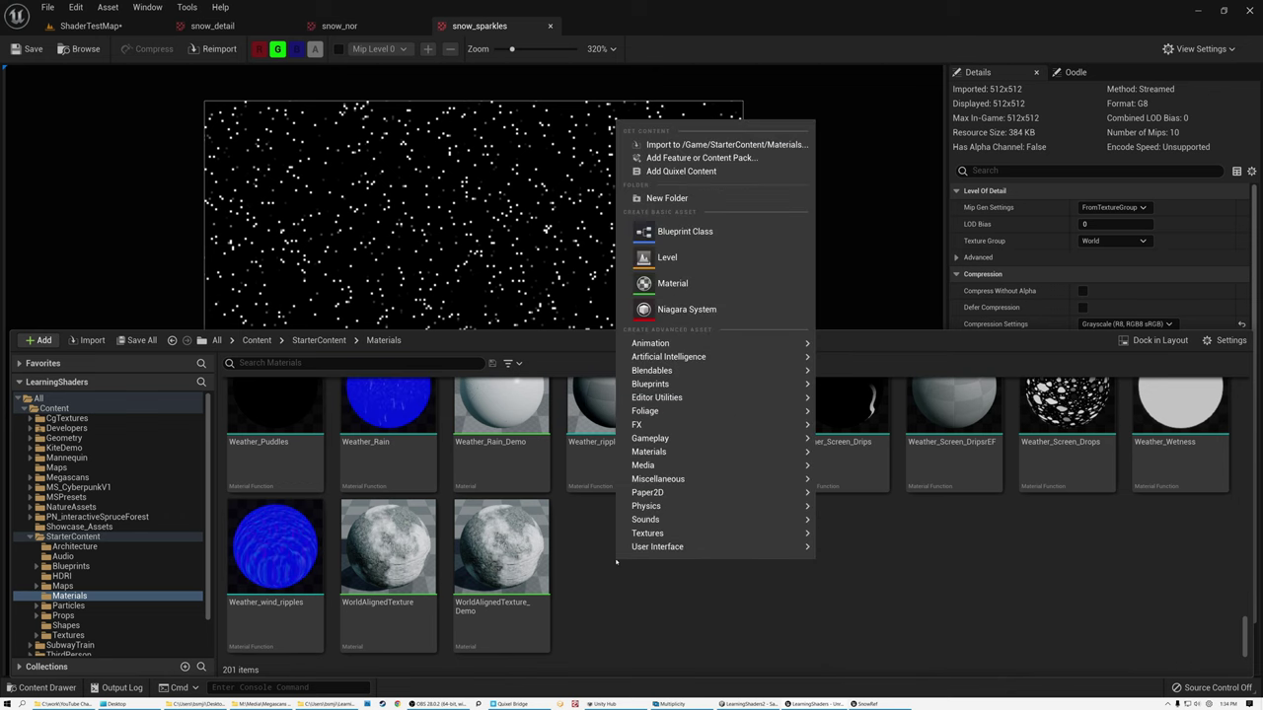
{"action": "left_click", "coordinate": [671, 284]}
{"action": "type", "text": "Smow"}
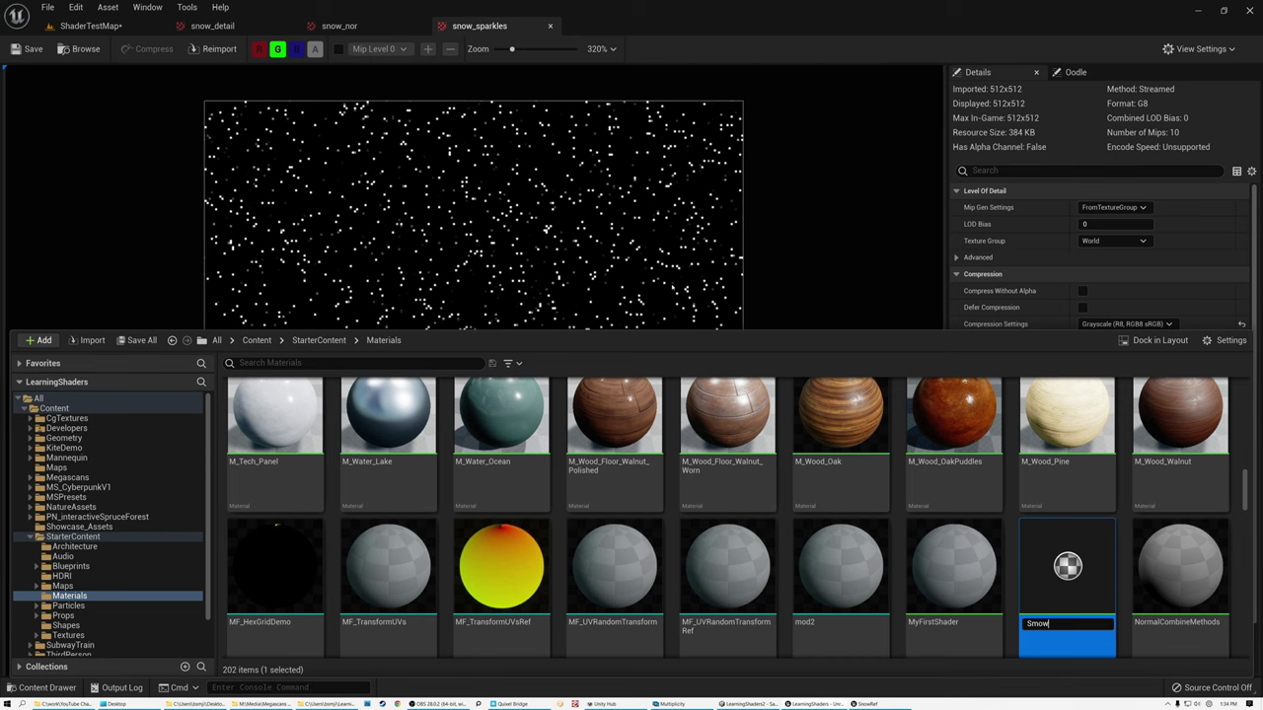
{"action": "key", "text": "Return"}
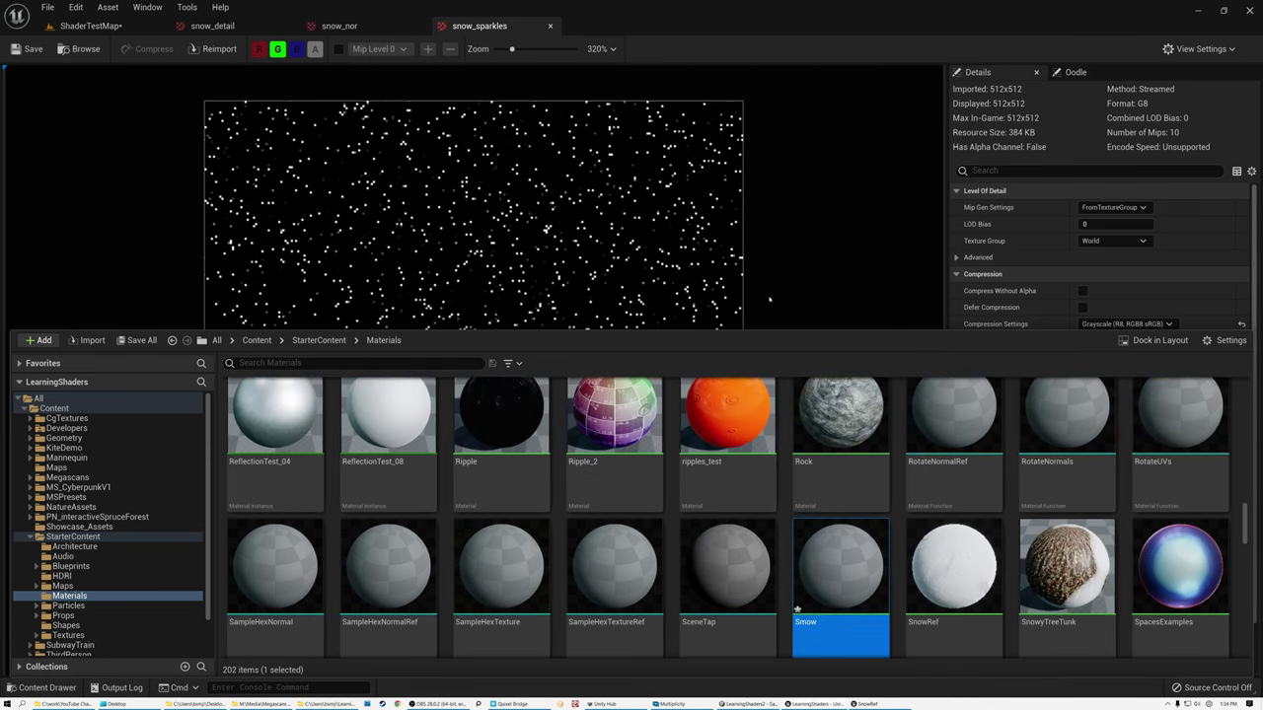
{"action": "double_click", "coordinate": [839, 564]}
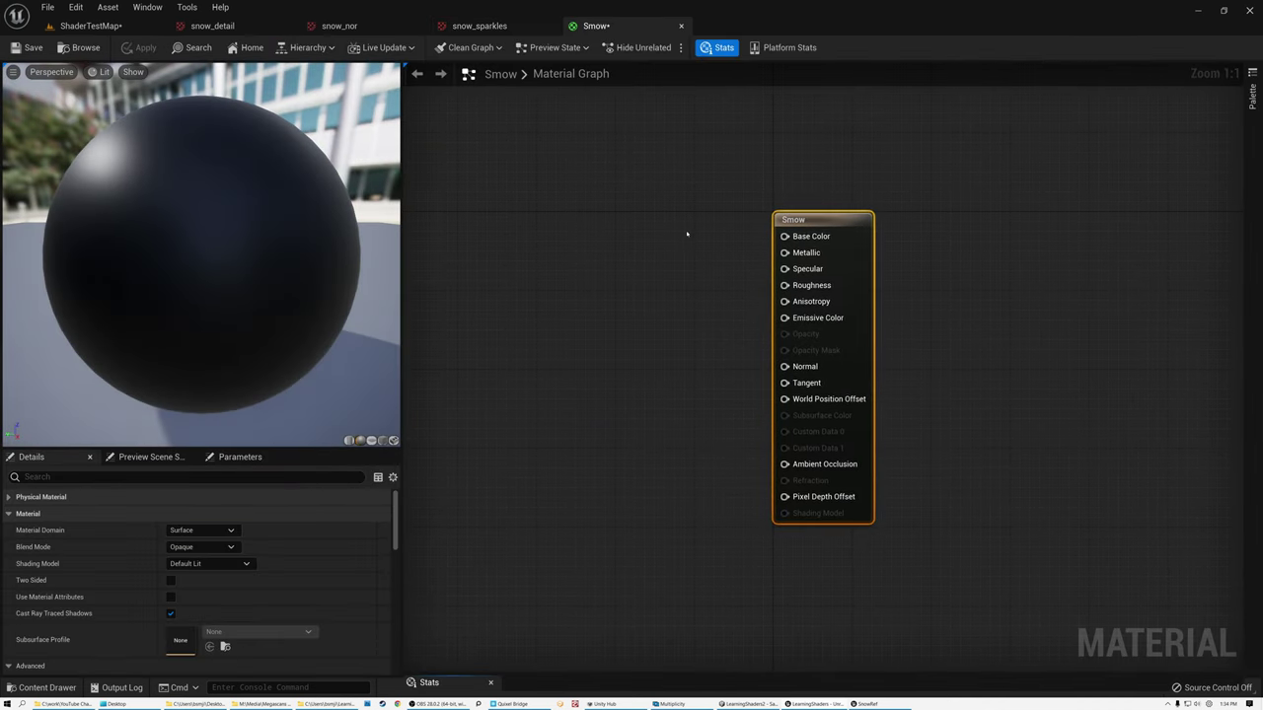
- Add a Texture Sample node to the material graph, beside the main material node
{"action": "right_click_drag", "start_coordinate": [639, 304], "coordinate": [787, 292]}
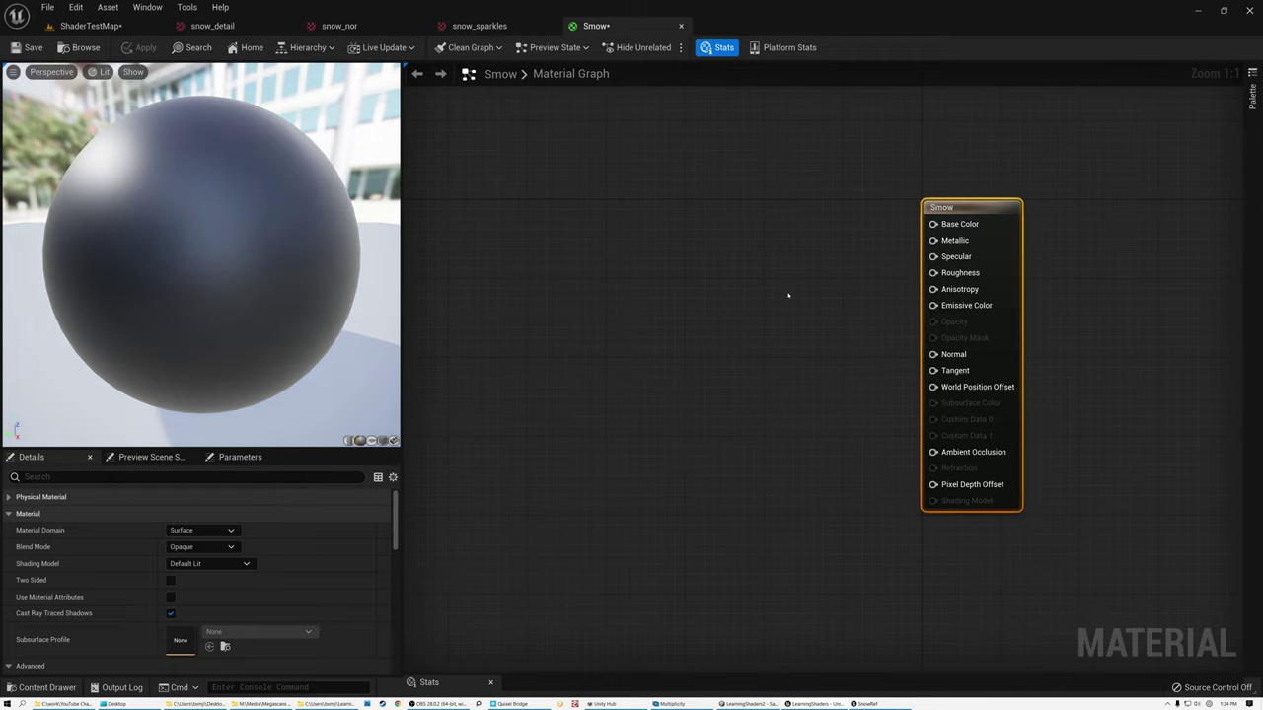
{"action": "left_click", "coordinate": [639, 339]}
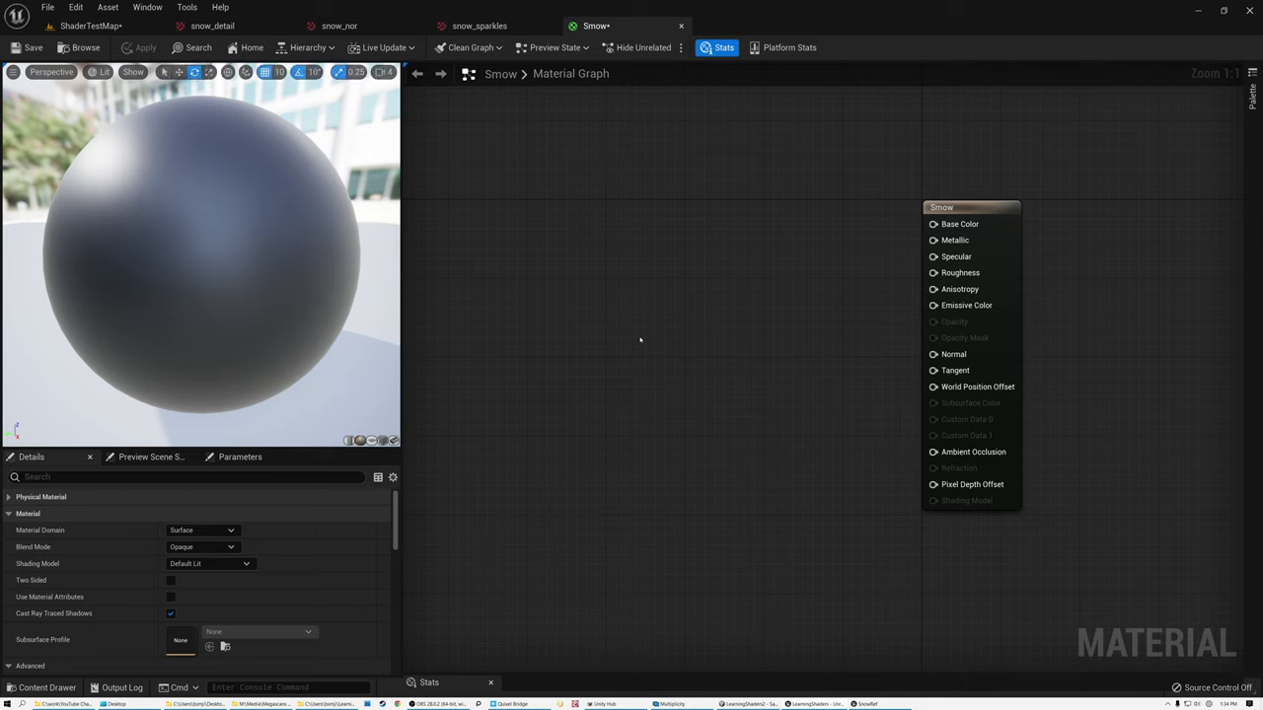
{"action": "right_click", "coordinate": [639, 339]}
{"action": "type", "text": "sample"}
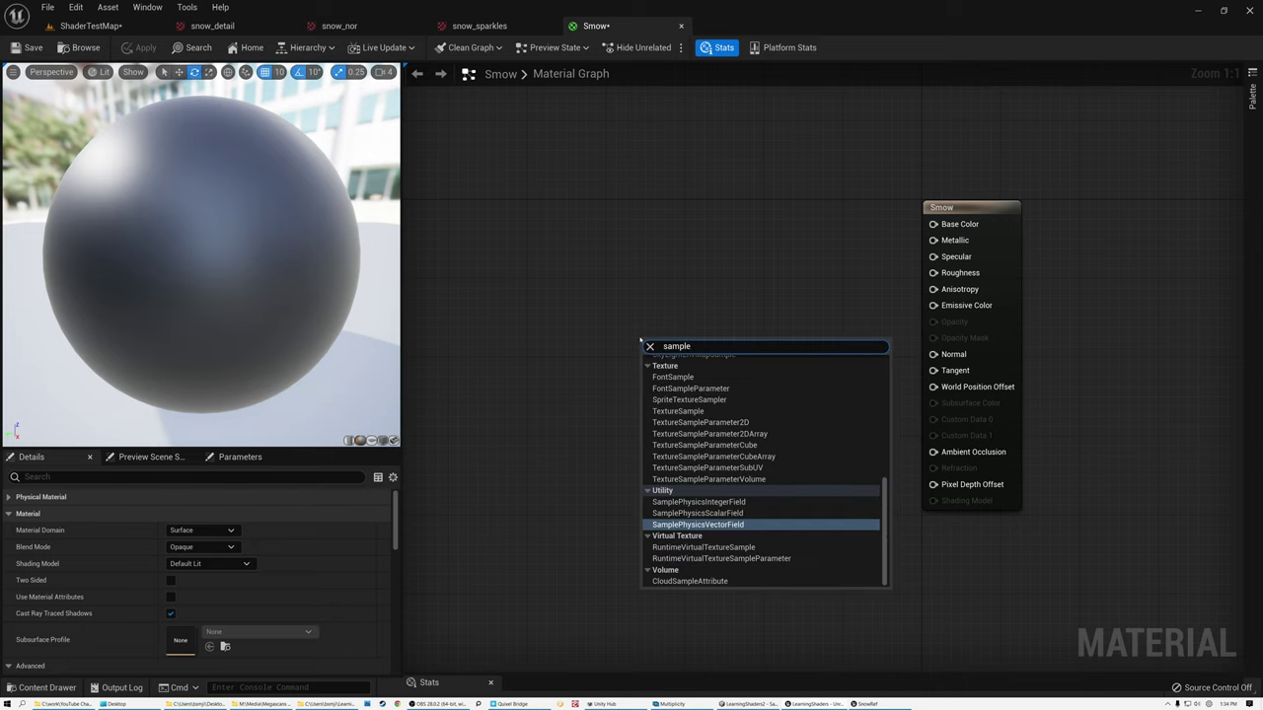
{"action": "left_click", "coordinate": [679, 411]}
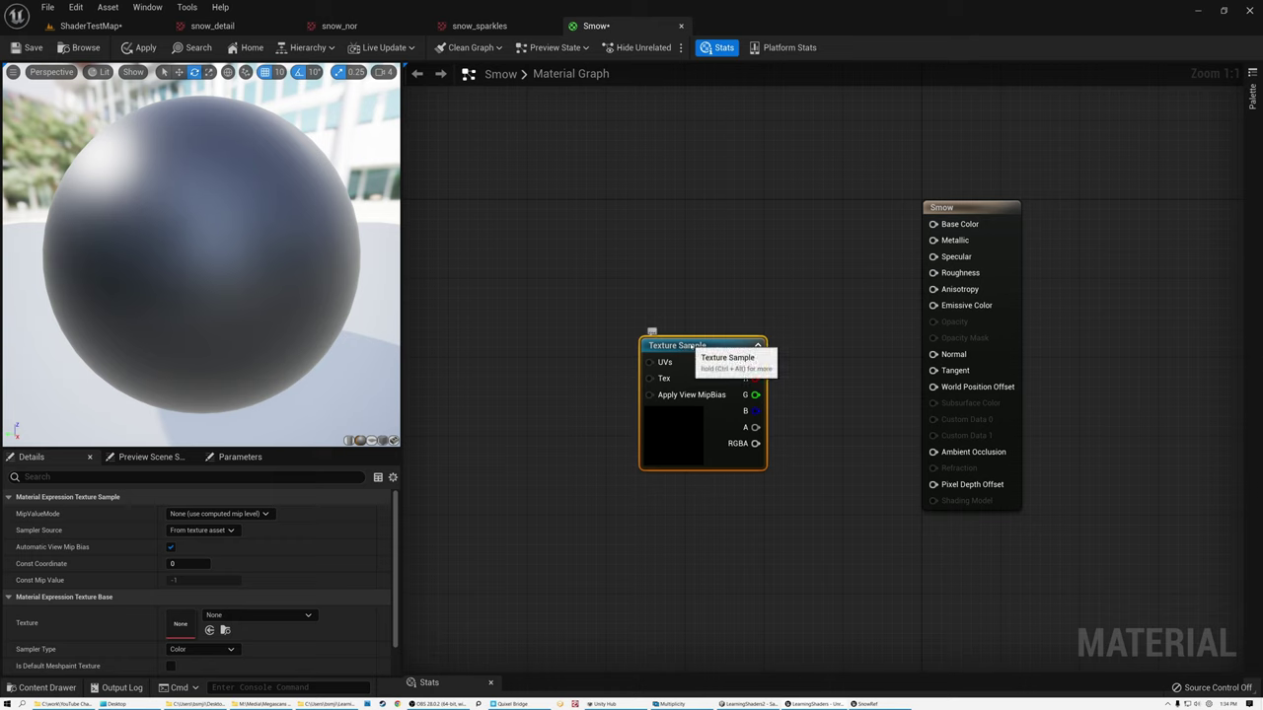
- Assign the snow_sparkles texture to the Texture Sample and connect its RGB output to Base Color
{"action": "left_click", "coordinate": [271, 617]}
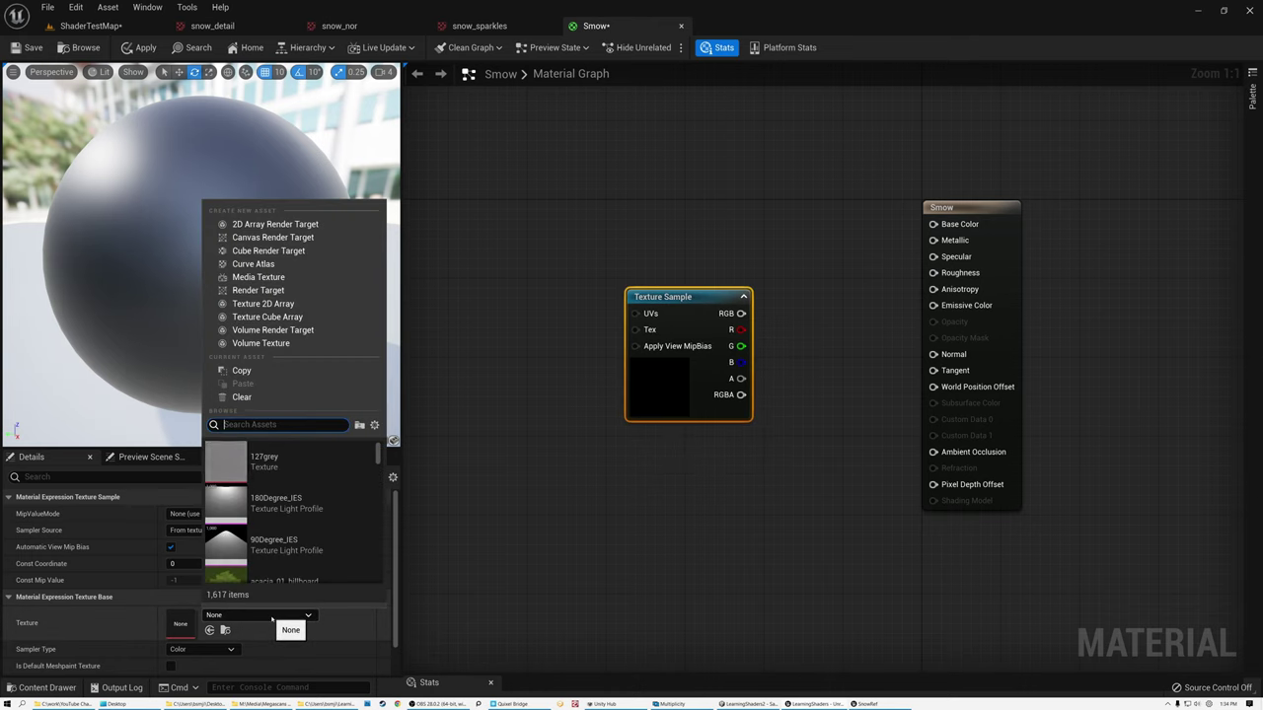
{"action": "type", "text": "spark"}
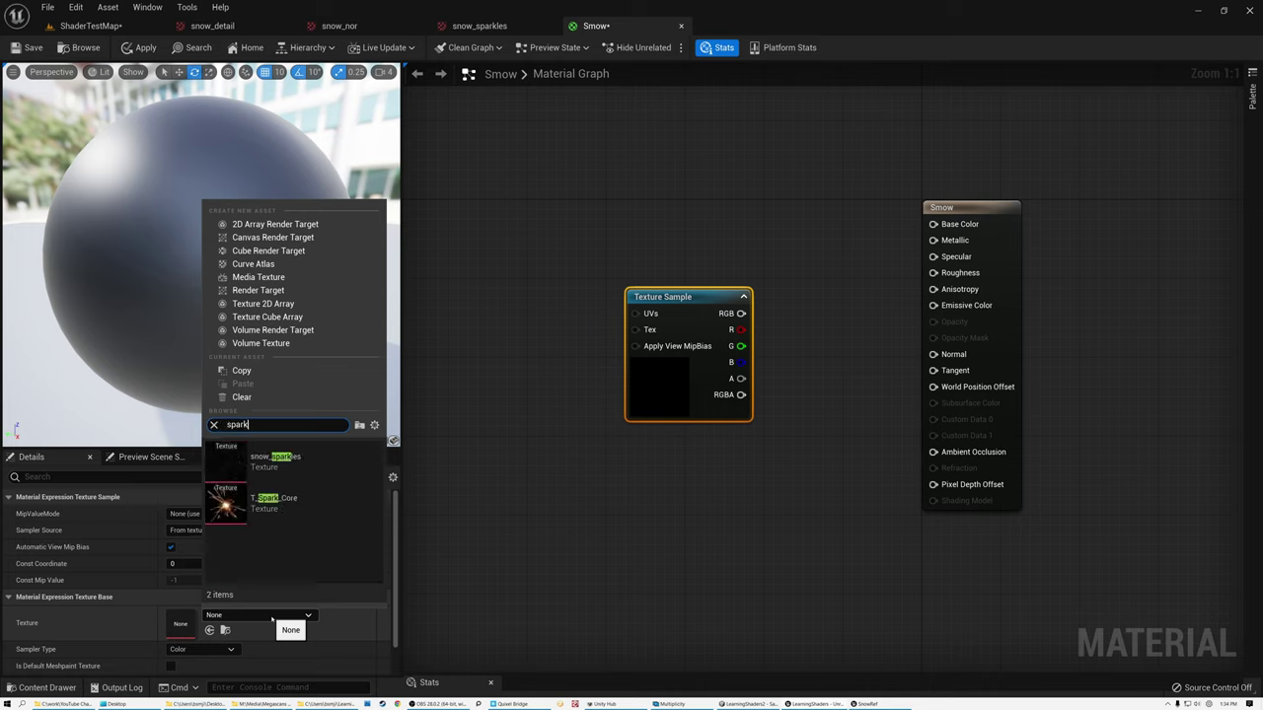
{"action": "left_click", "coordinate": [261, 460]}
{"action": "left_click_drag", "start_coordinate": [686, 294], "coordinate": [933, 224]}
{"action": "left_click_drag", "start_coordinate": [592, 287], "coordinate": [641, 238]}
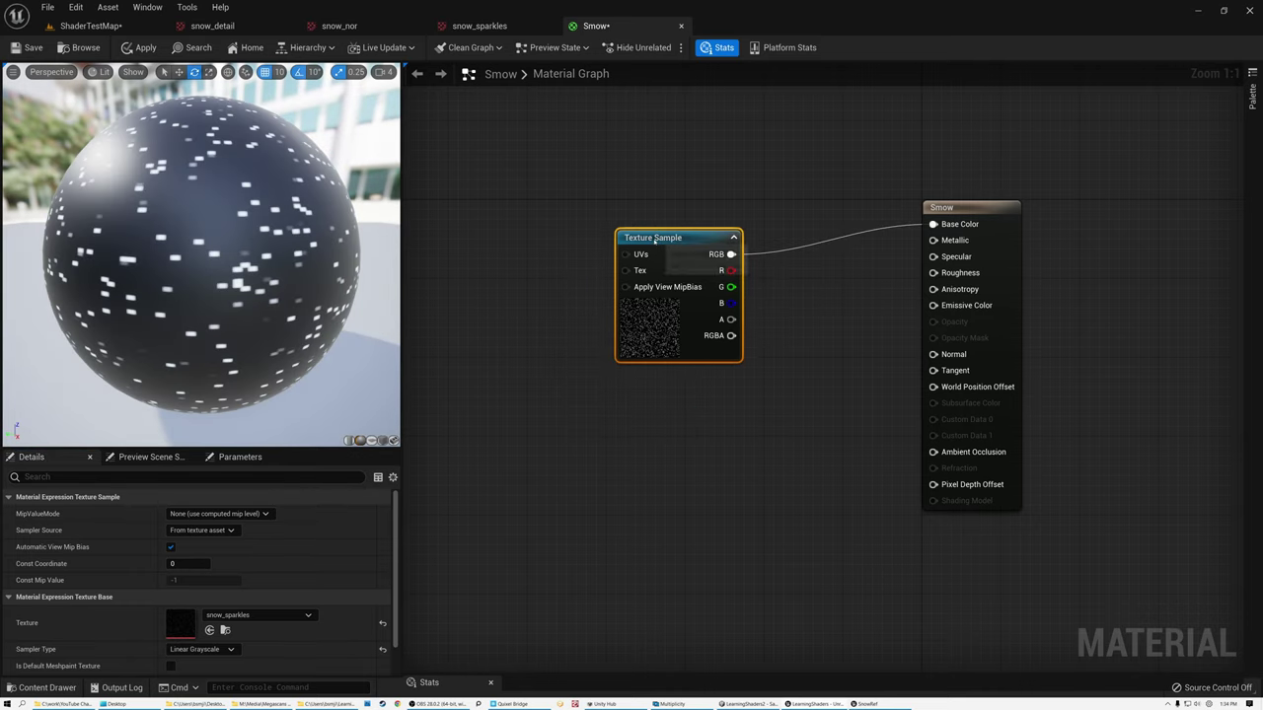
- Set the material preview's field of view to 50 and reframe the whole sphere to inspect the sparkles
{"action": "left_click_drag", "start_coordinate": [163, 253], "coordinate": [306, 259]}
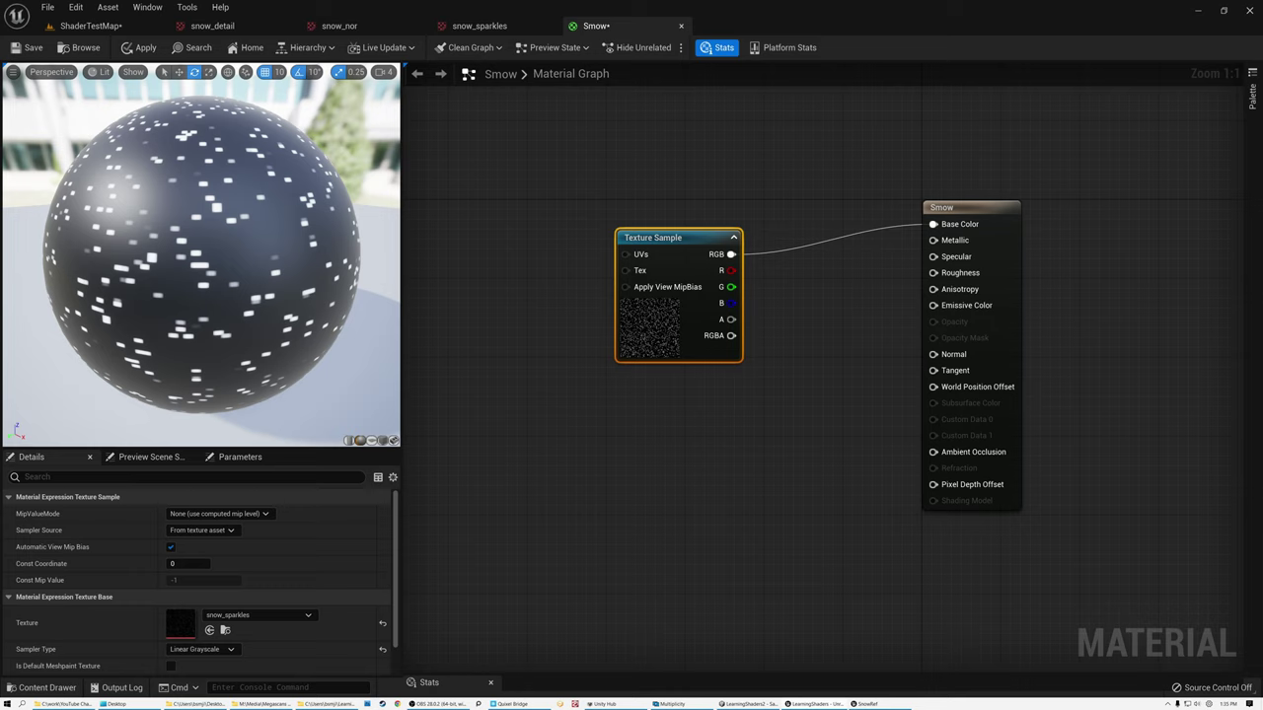
{"action": "left_click", "coordinate": [13, 73]}
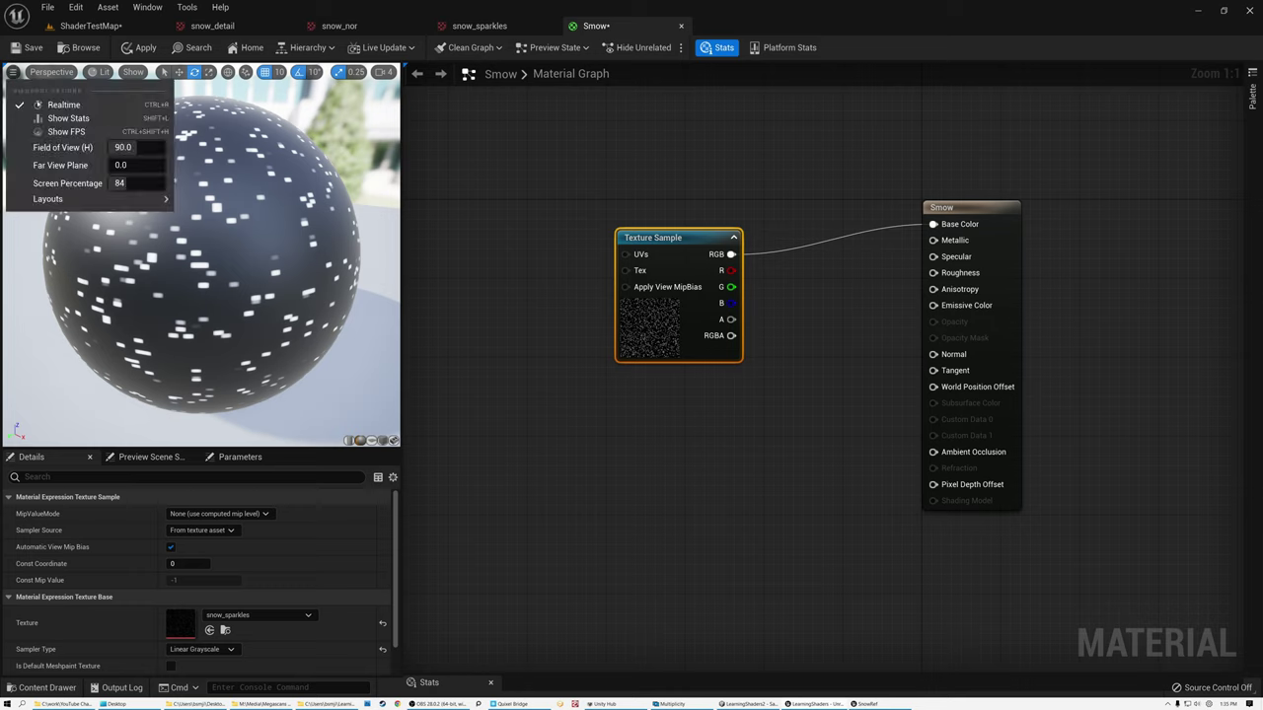
{"action": "left_click", "coordinate": [127, 147]}
{"action": "type", "text": "50"}
{"action": "key", "text": "Return"}
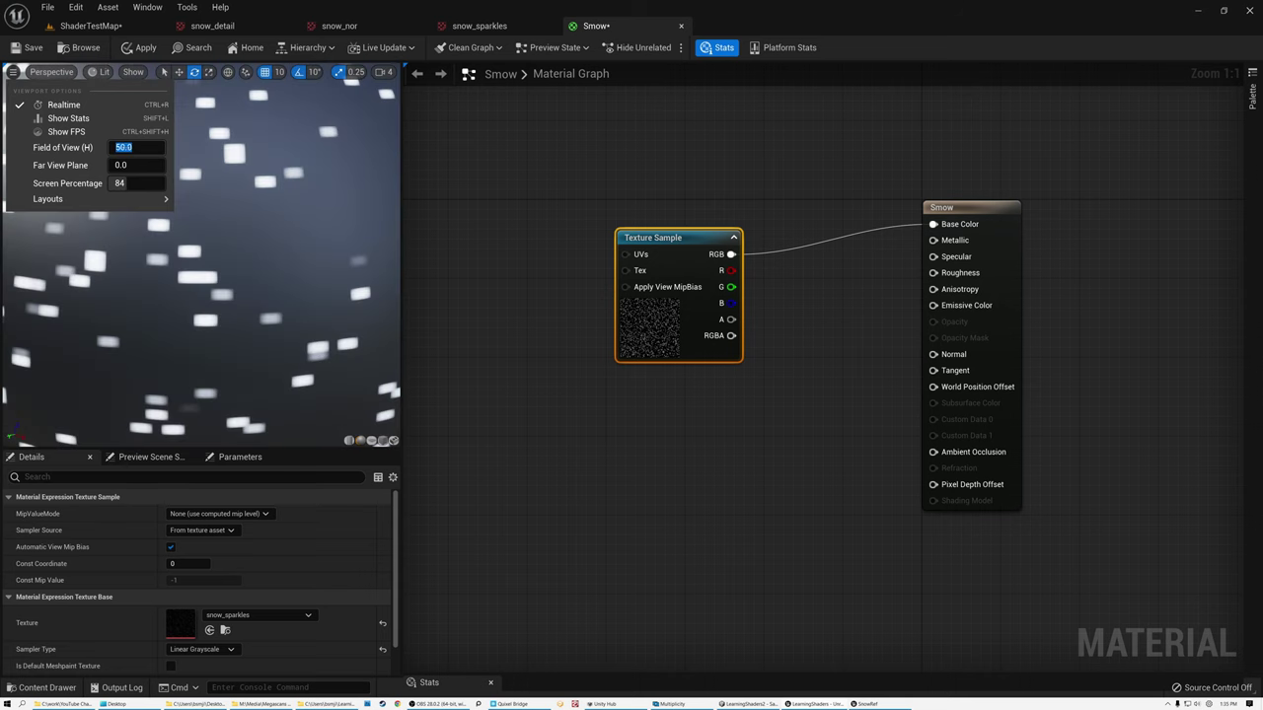
{"action": "left_click", "coordinate": [220, 375]}
{"action": "scroll", "coordinate": [220, 254], "scroll_direction": "down", "scroll_amount": 6}
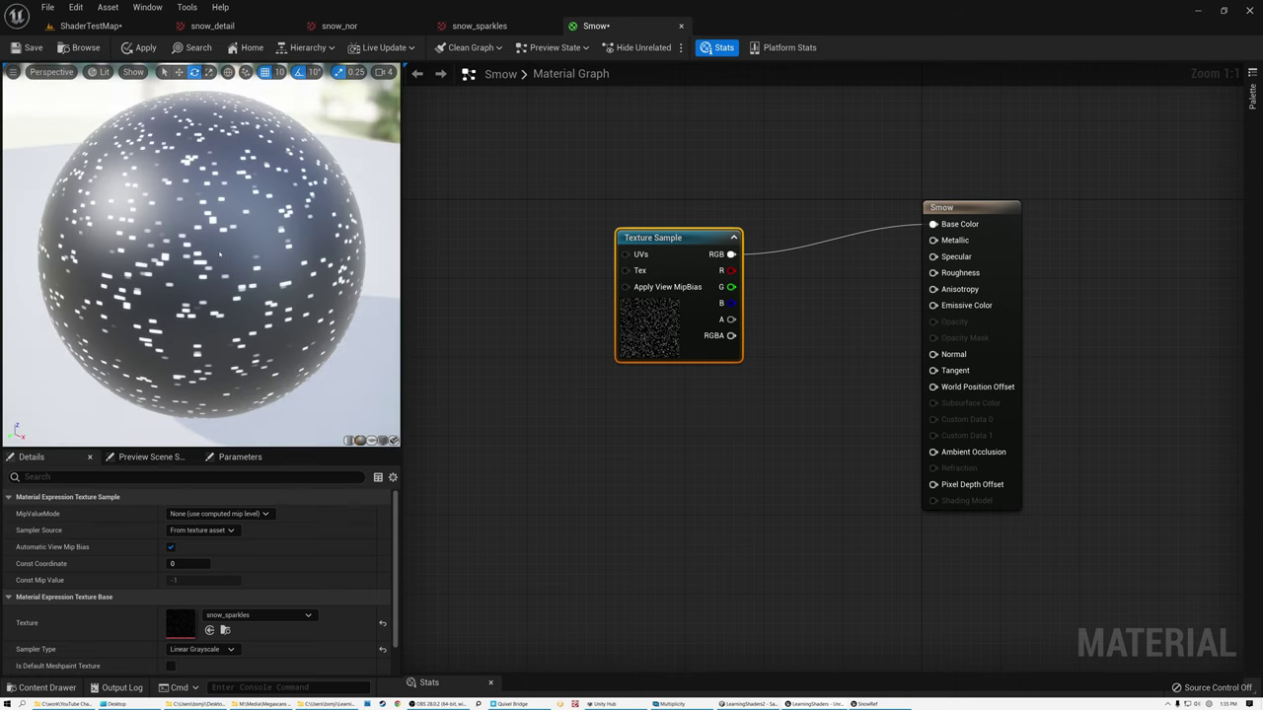
{"action": "left_click_drag", "start_coordinate": [196, 303], "coordinate": [258, 271]}
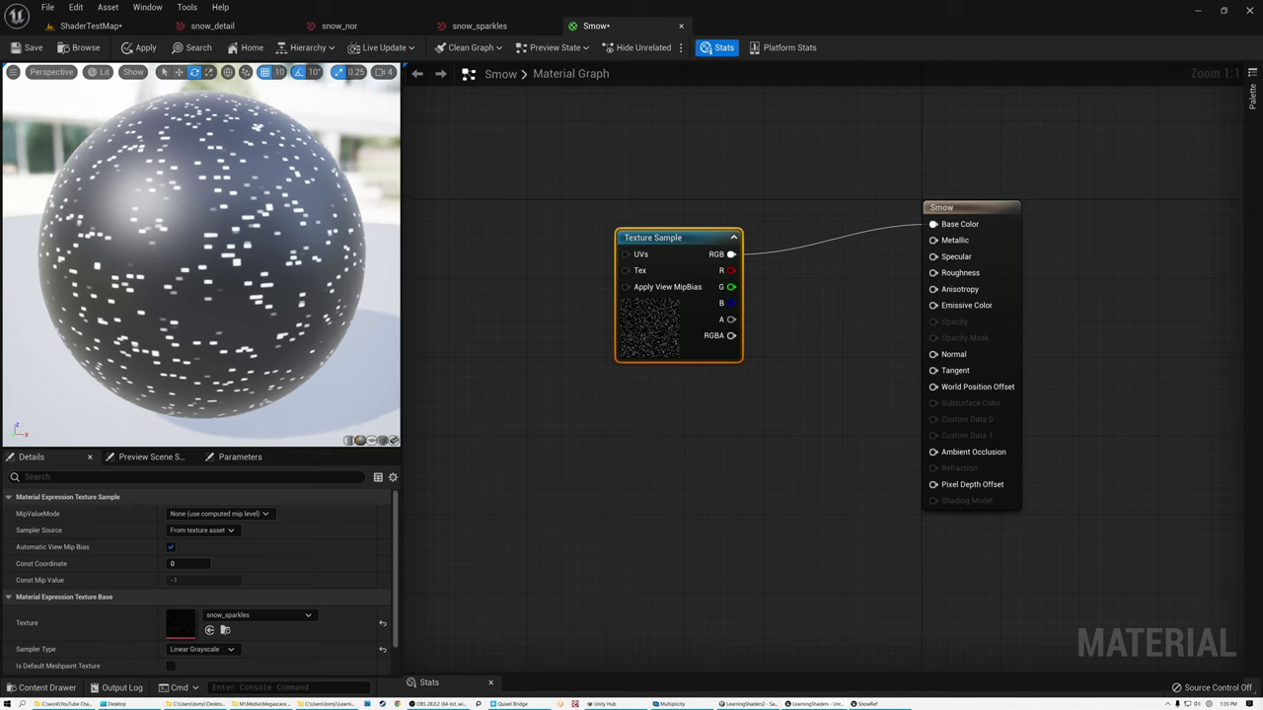
{"action": "scroll", "coordinate": [196, 303], "scroll_direction": "down", "scroll_amount": 2}
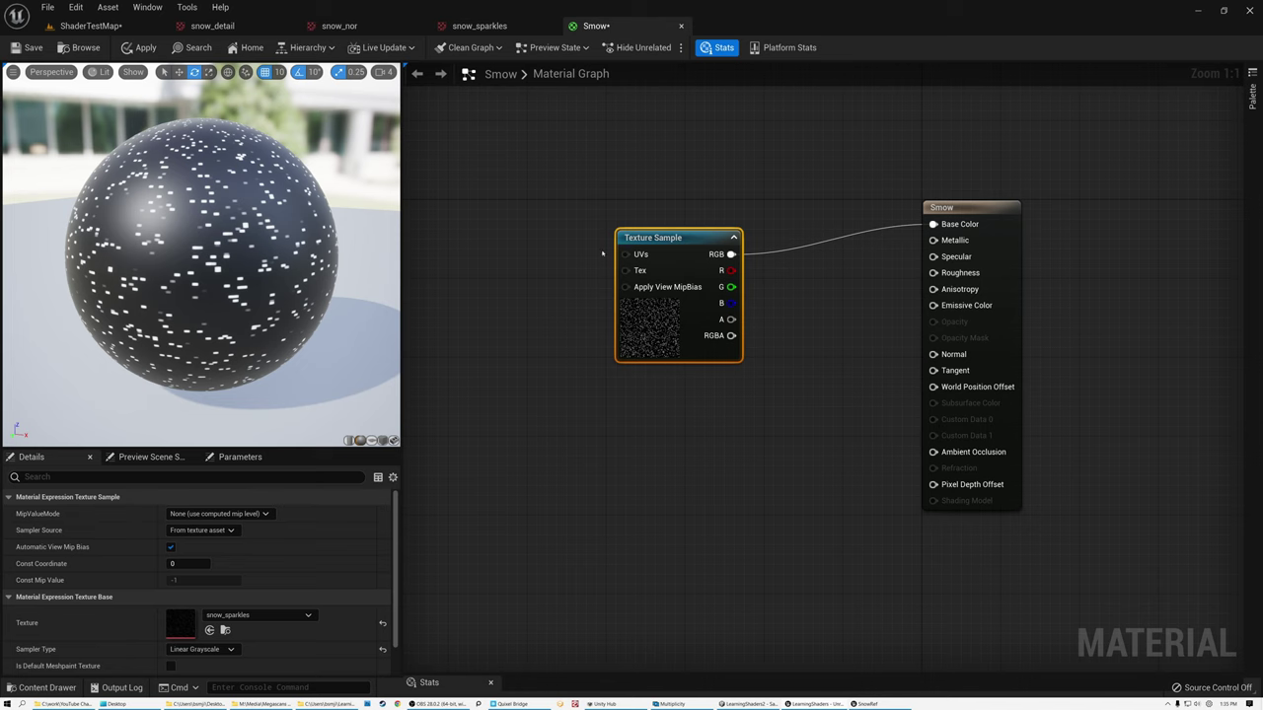
- Add a TextureCoordinate node to the graph ahead of the Texture Sample
{"action": "left_click", "coordinate": [516, 248]}
{"action": "right_click", "coordinate": [516, 247]}
{"action": "type", "text": "tex"}
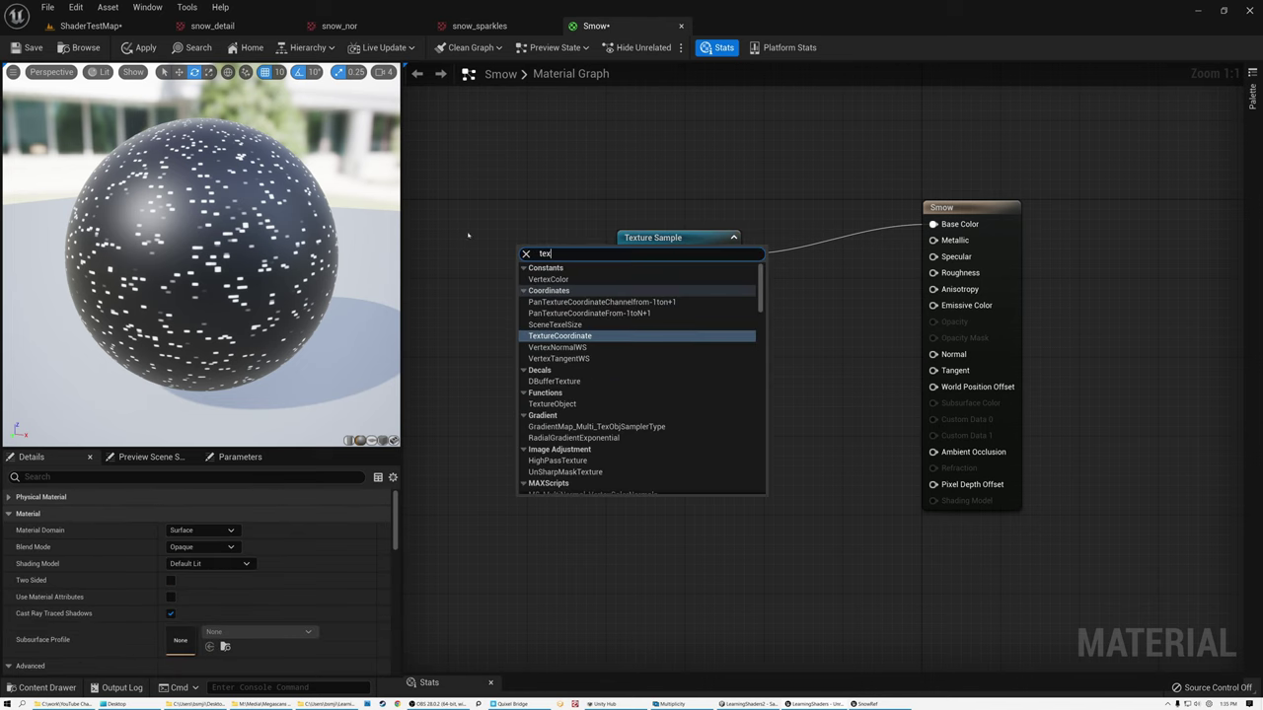
{"action": "left_click", "coordinate": [562, 337]}
- Multiply the texture coordinates by 3 and connect the result to the Texture Sample's UVs
{"action": "left_click_drag", "start_coordinate": [549, 249], "coordinate": [531, 298]}
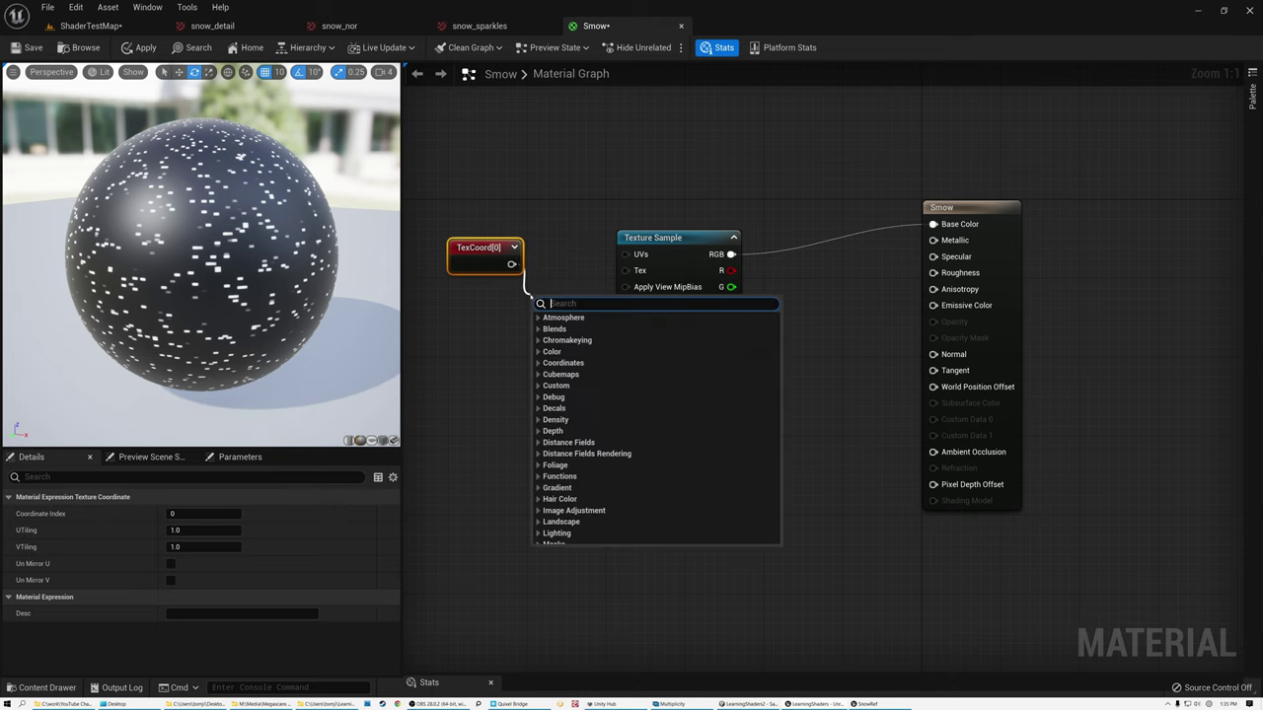
{"action": "type", "text": "mu"}
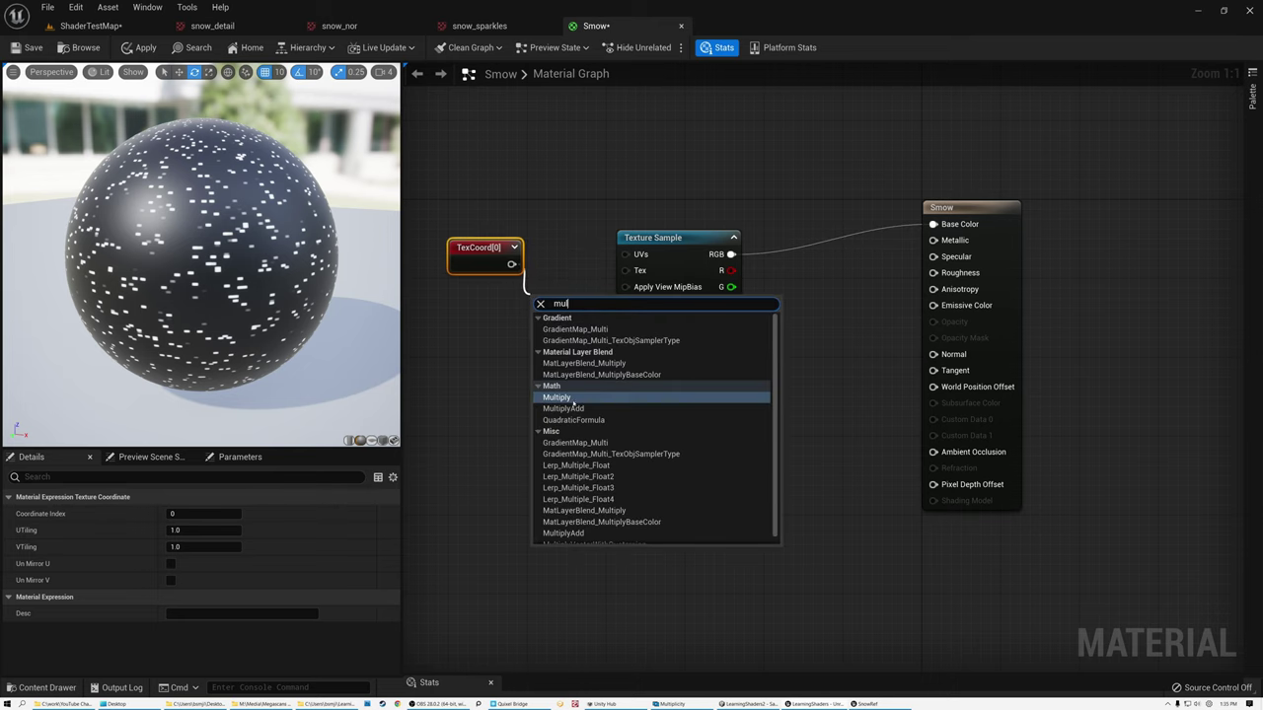
{"action": "type", "text": "l"}
{"action": "left_click", "coordinate": [567, 397]}
{"action": "left_click_drag", "start_coordinate": [557, 304], "coordinate": [557, 249]}
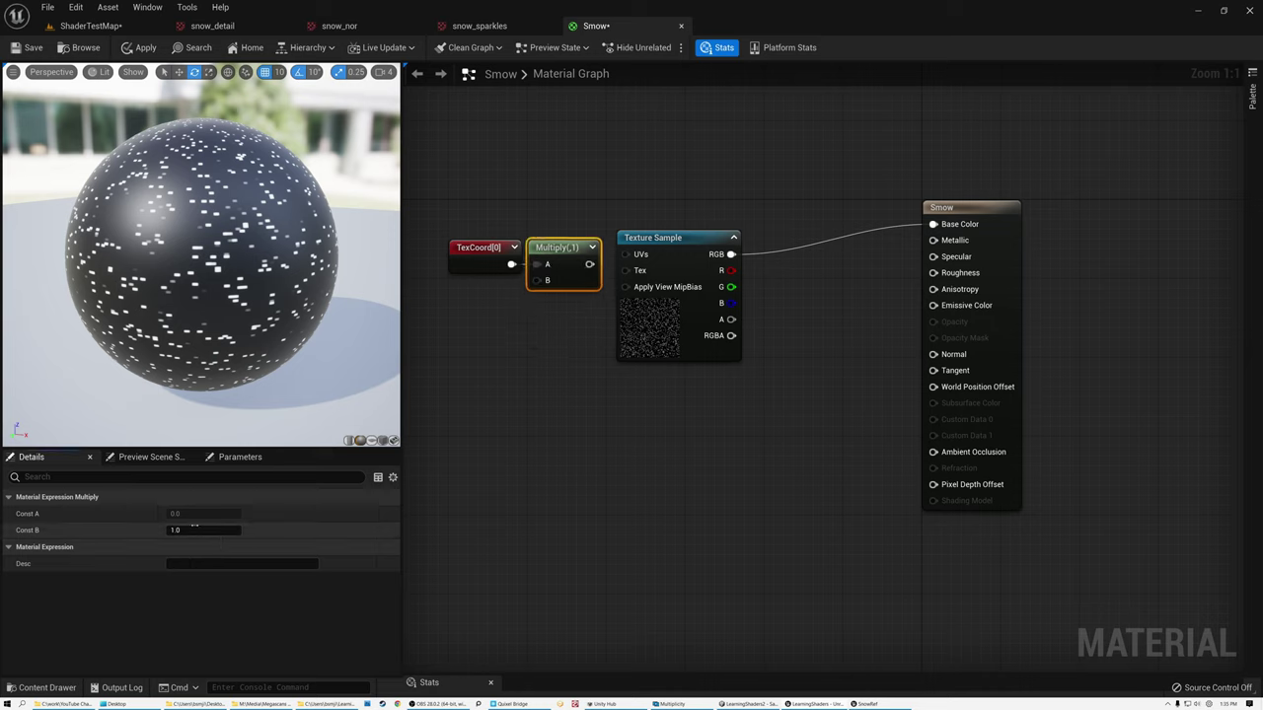
{"action": "type", "text": "3"}
{"action": "key", "text": "Return"}
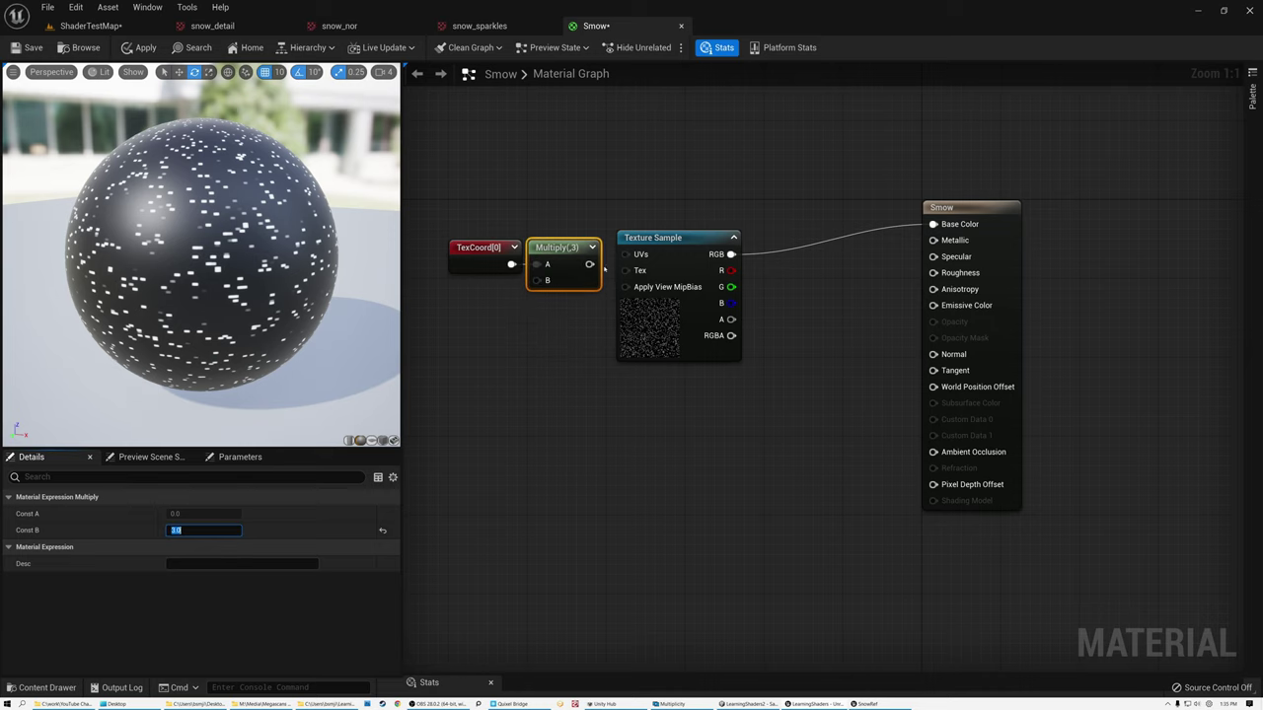
{"action": "left_click_drag", "start_coordinate": [589, 265], "coordinate": [628, 256]}
- Move the TexCoord, Multiply and Texture Sample nodes together so they line up with the Base Color input
{"action": "left_click_drag", "start_coordinate": [474, 210], "coordinate": [554, 238]}
{"action": "left_click_drag", "start_coordinate": [232, 238], "coordinate": [208, 259]}
{"action": "scroll", "coordinate": [208, 259], "scroll_direction": "down", "scroll_amount": 4}
{"action": "scroll", "coordinate": [208, 259], "scroll_direction": "up", "scroll_amount": 4}
{"action": "scroll", "coordinate": [209, 260], "scroll_direction": "down", "scroll_amount": 3}
{"action": "scroll", "coordinate": [208, 260], "scroll_direction": "up", "scroll_amount": 3}
{"action": "left_click_drag", "start_coordinate": [209, 259], "coordinate": [254, 286]}
{"action": "left_click_drag", "start_coordinate": [475, 185], "coordinate": [574, 270]}
{"action": "left_click", "coordinate": [649, 331], "text": "shift"}
{"action": "left_click_drag", "start_coordinate": [649, 331], "coordinate": [613, 305]}
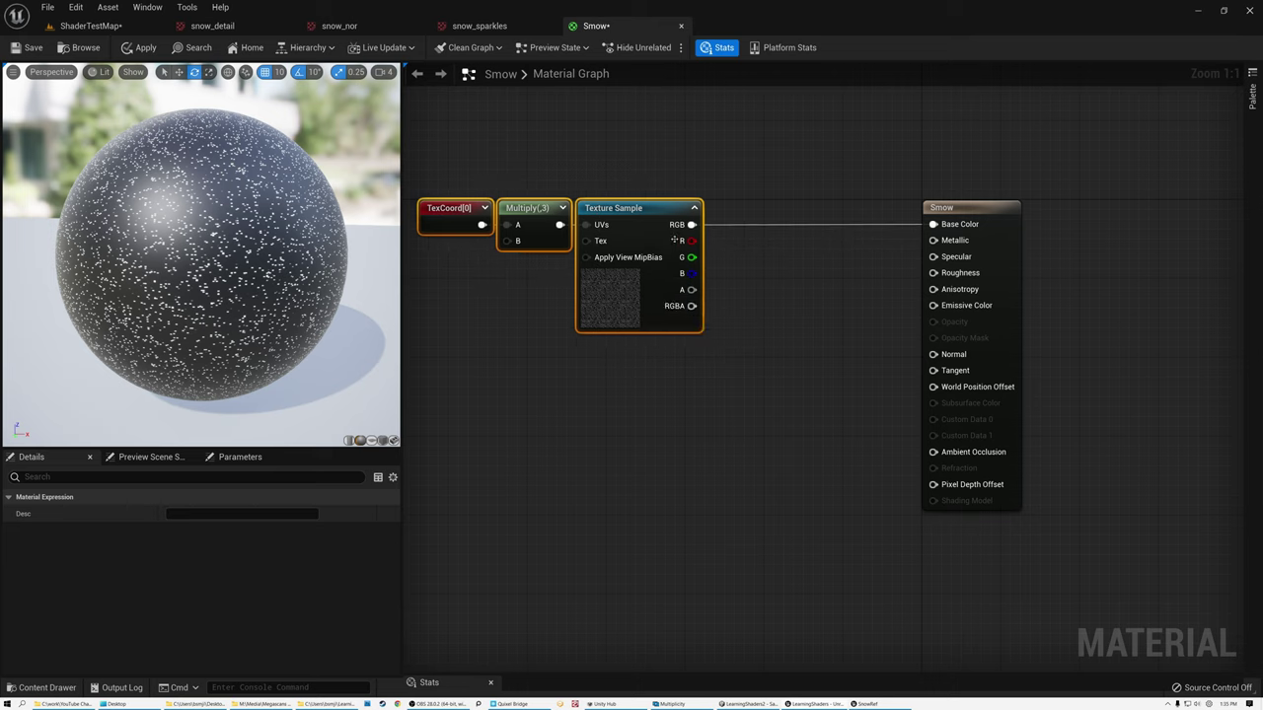
- Run the Texture Sample's RGB through a Power node with exponent 3 and connect it to Base Color
{"action": "left_click_drag", "start_coordinate": [692, 225], "coordinate": [764, 258]}
{"action": "type", "text": "power"}
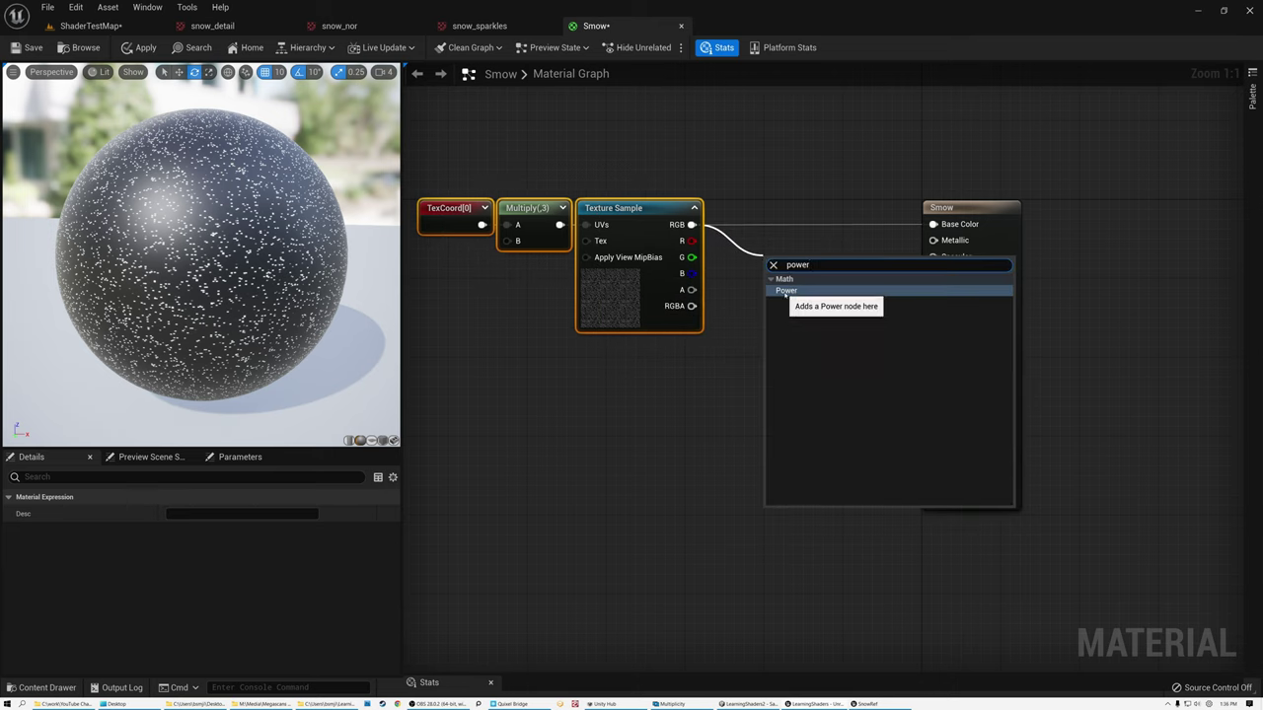
{"action": "left_click", "coordinate": [815, 296]}
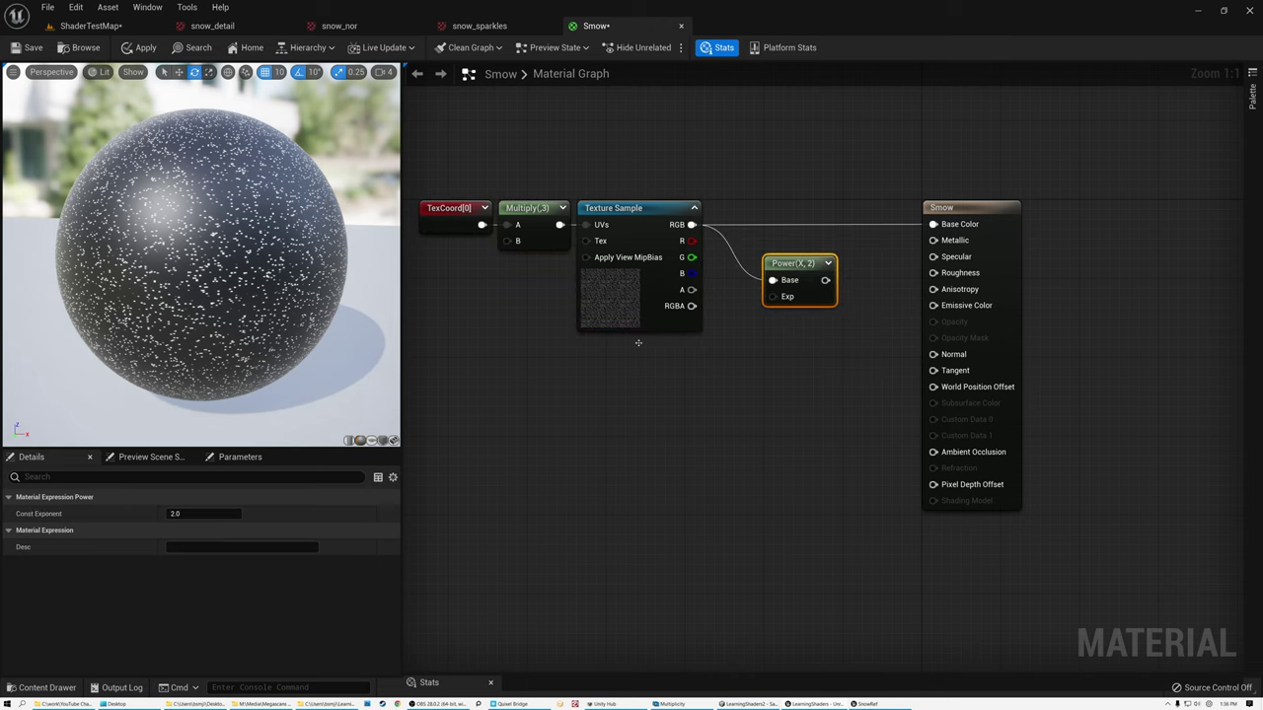
{"action": "left_click_drag", "start_coordinate": [799, 263], "coordinate": [750, 208]}
{"action": "left_click", "coordinate": [193, 513]}
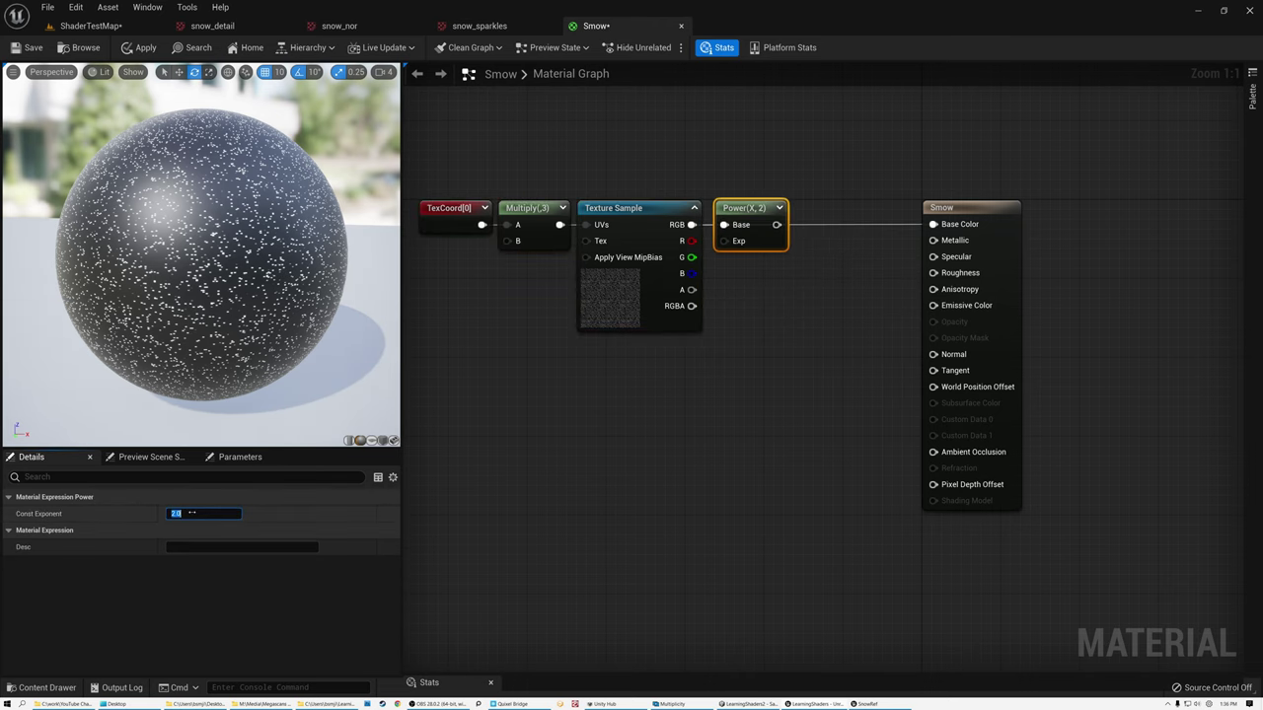
{"action": "type", "text": "3"}
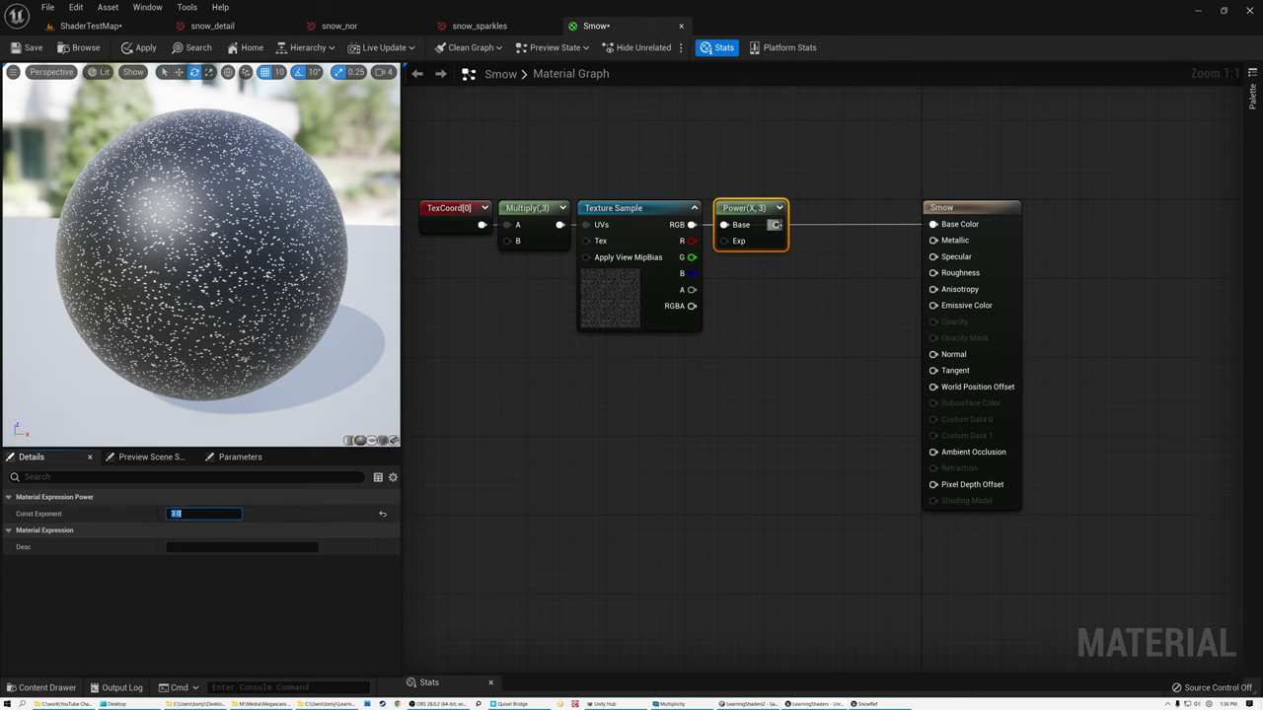
{"action": "left_click_drag", "start_coordinate": [776, 224], "coordinate": [933, 224]}
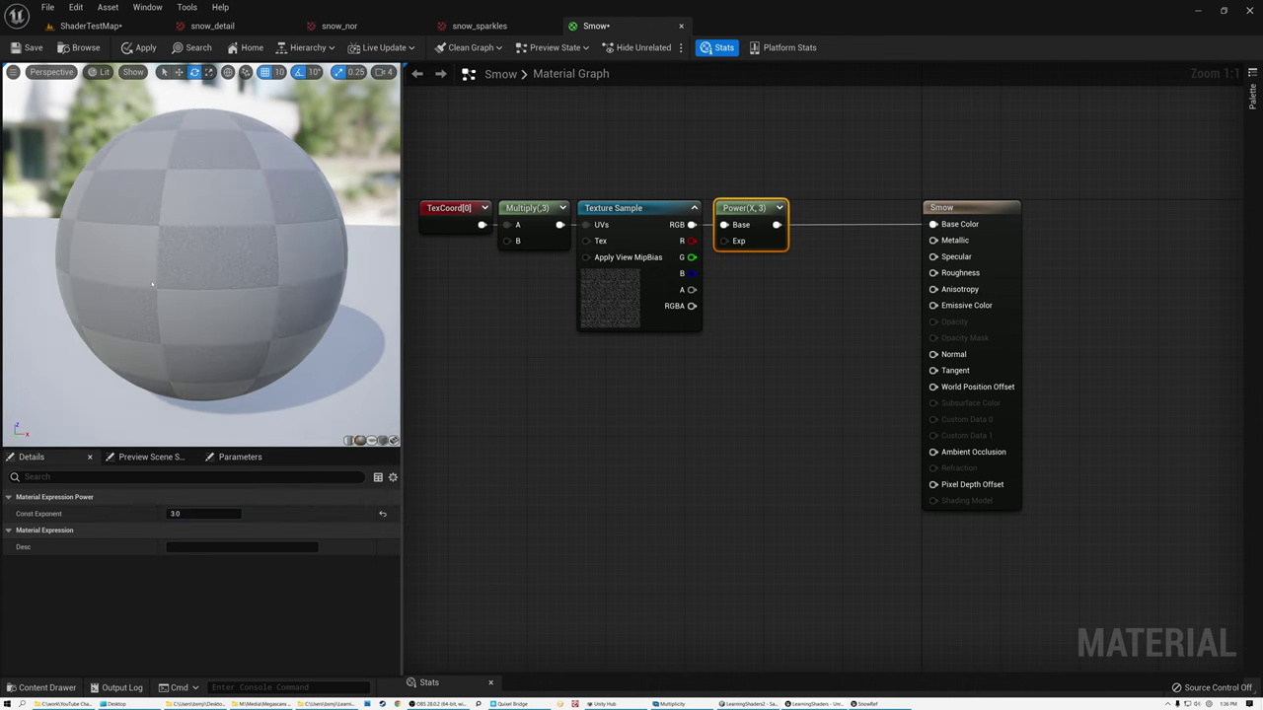
- Examine the size and brightness of the sparkles on the preview sphere from close up and from a distance
{"action": "scroll", "coordinate": [199, 250], "scroll_direction": "up", "scroll_amount": 3}
{"action": "left_click_drag", "start_coordinate": [198, 251], "coordinate": [220, 262]}
{"action": "scroll", "coordinate": [198, 253], "scroll_direction": "down", "scroll_amount": 5}
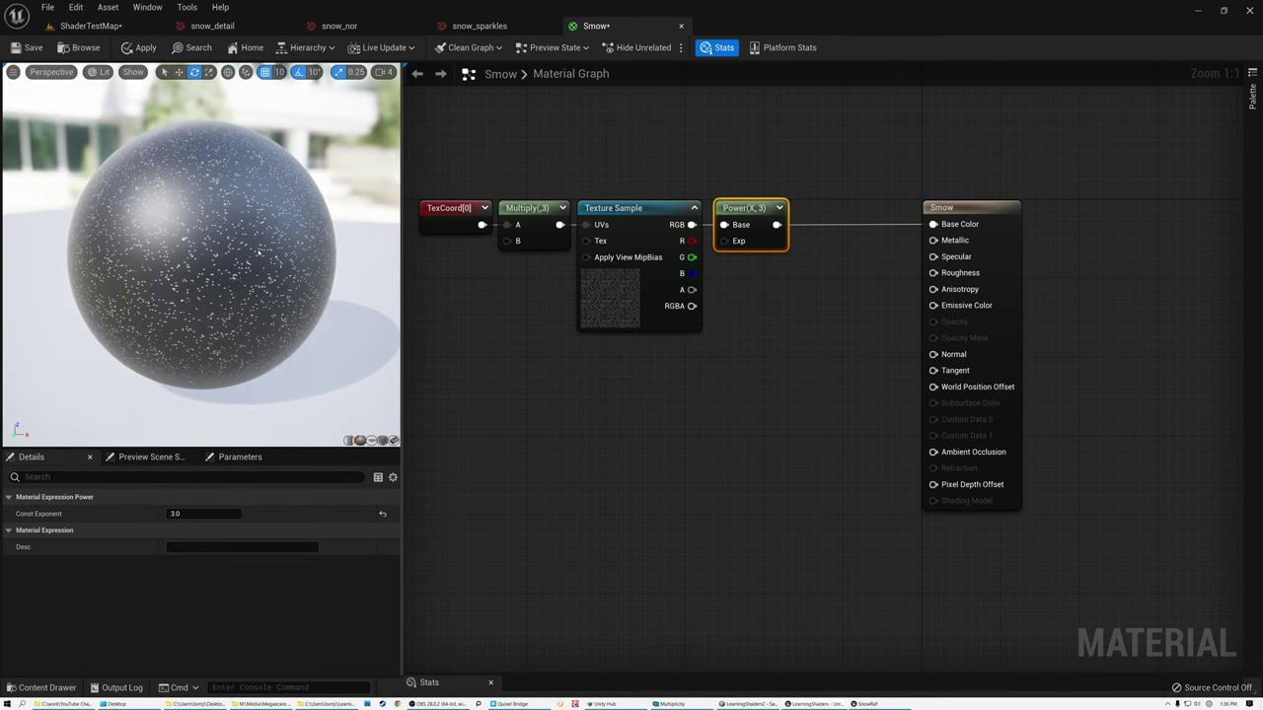
{"action": "scroll", "coordinate": [292, 302], "scroll_direction": "up", "scroll_amount": 3}
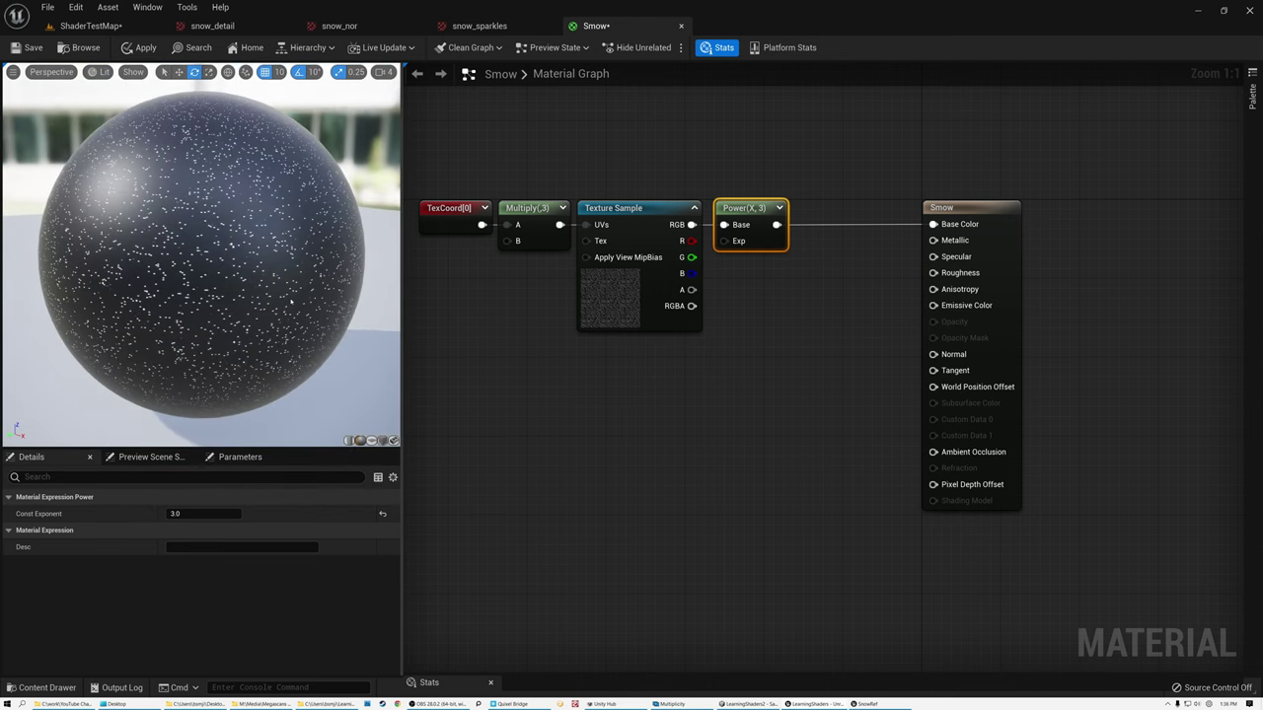
{"action": "left_click_drag", "start_coordinate": [253, 287], "coordinate": [213, 312]}
{"action": "scroll", "coordinate": [217, 269], "scroll_direction": "up", "scroll_amount": 6}
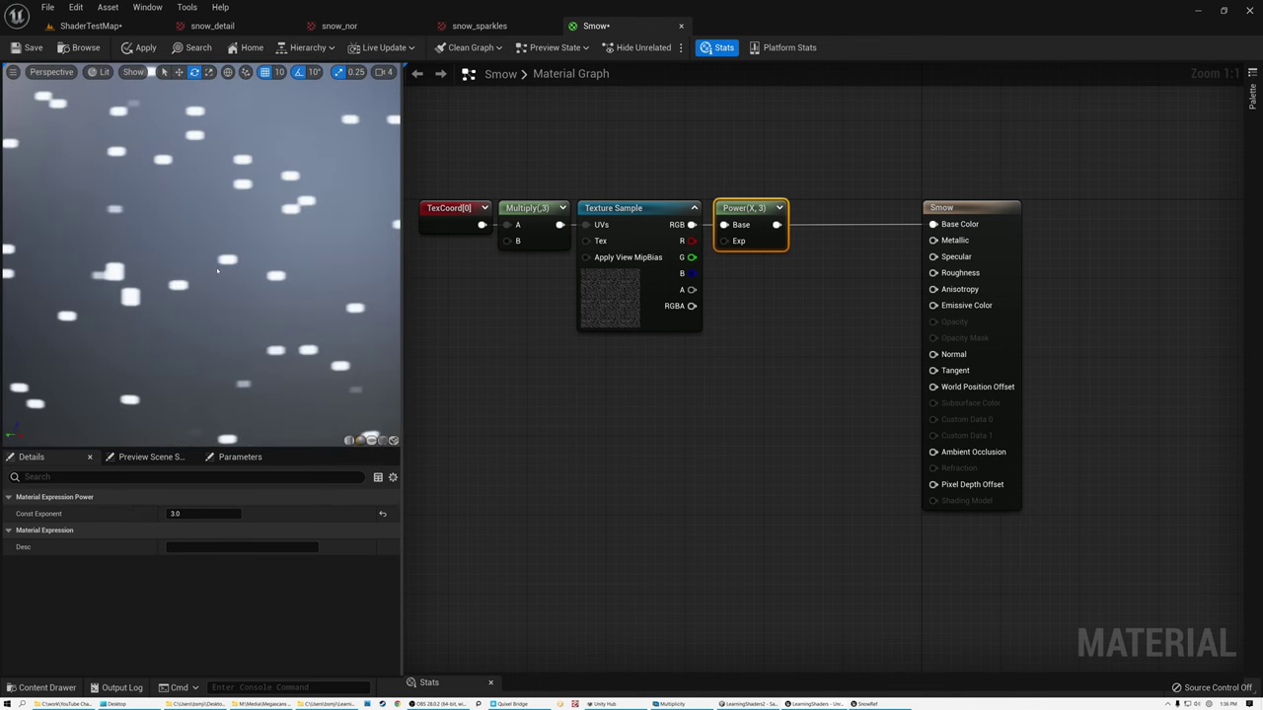
{"action": "scroll", "coordinate": [217, 268], "scroll_direction": "down", "scroll_amount": 7}
{"action": "left_click_drag", "start_coordinate": [217, 268], "coordinate": [276, 268]}
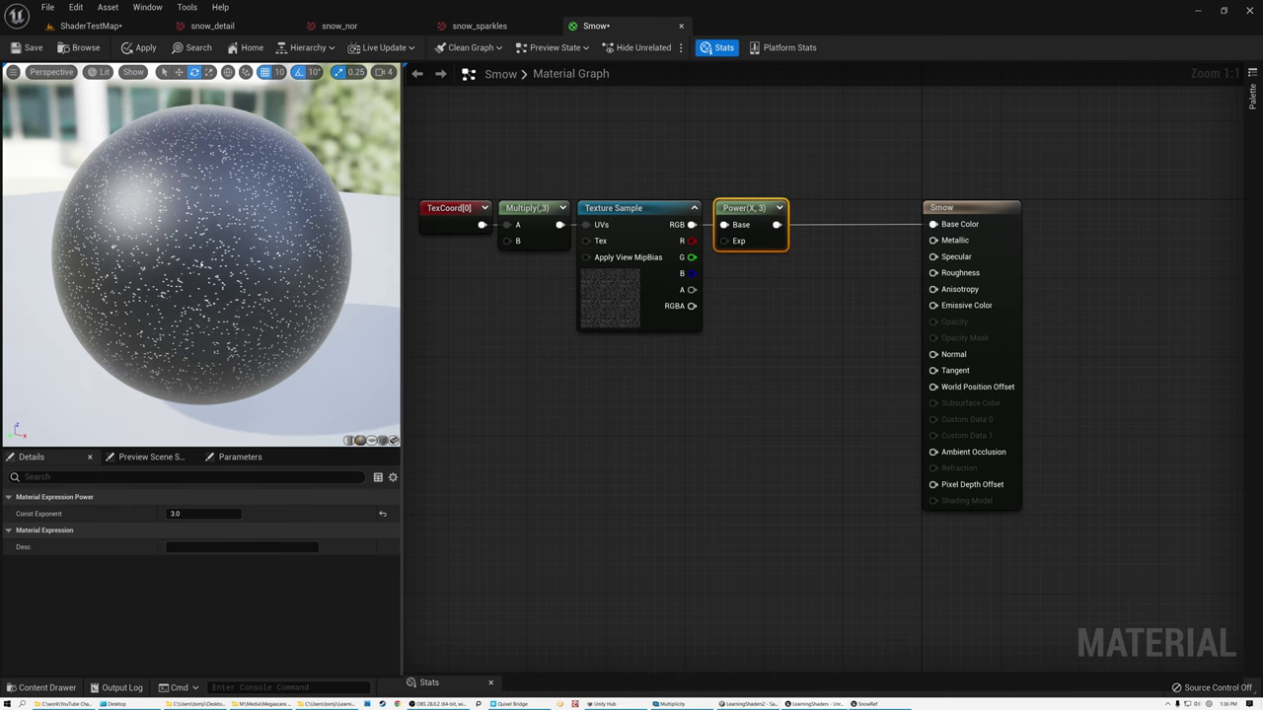
- Move the Power node closer to the Texture Sample and place a duplicate of the Texture Sample below the original
{"action": "left_click", "coordinate": [766, 310]}
{"action": "left_click", "coordinate": [730, 209]}
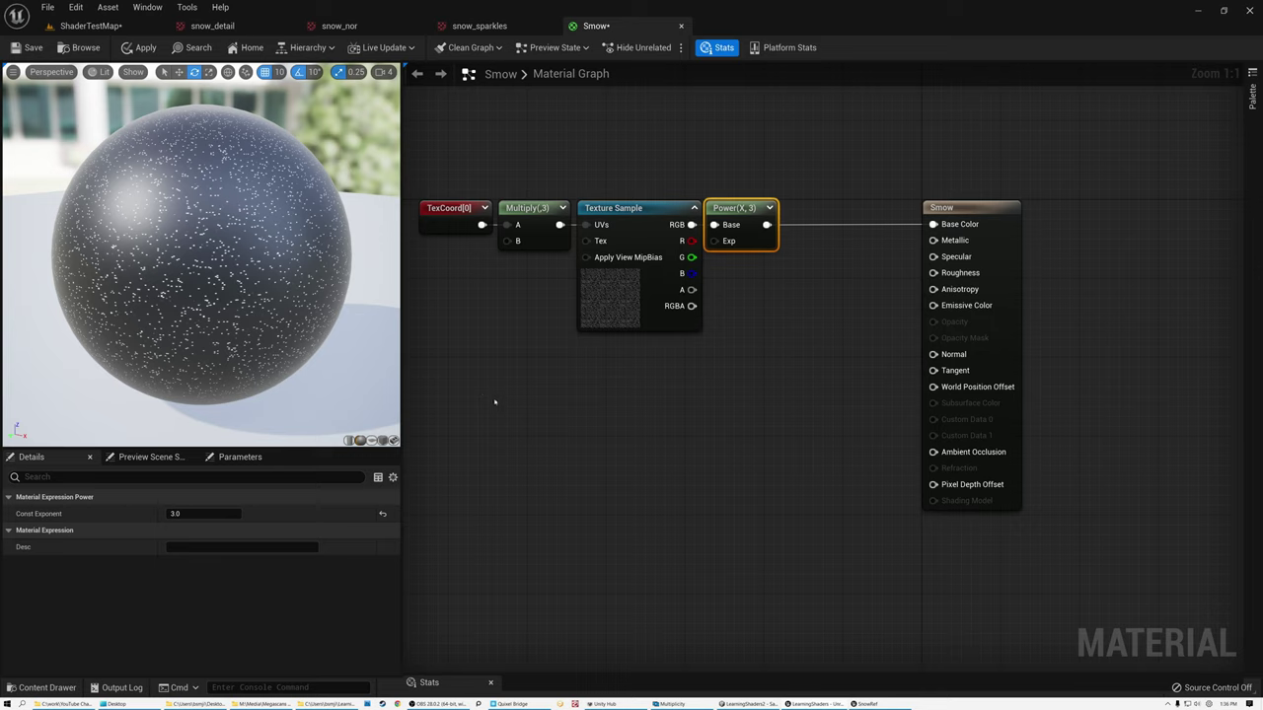
{"action": "left_click", "coordinate": [613, 298]}
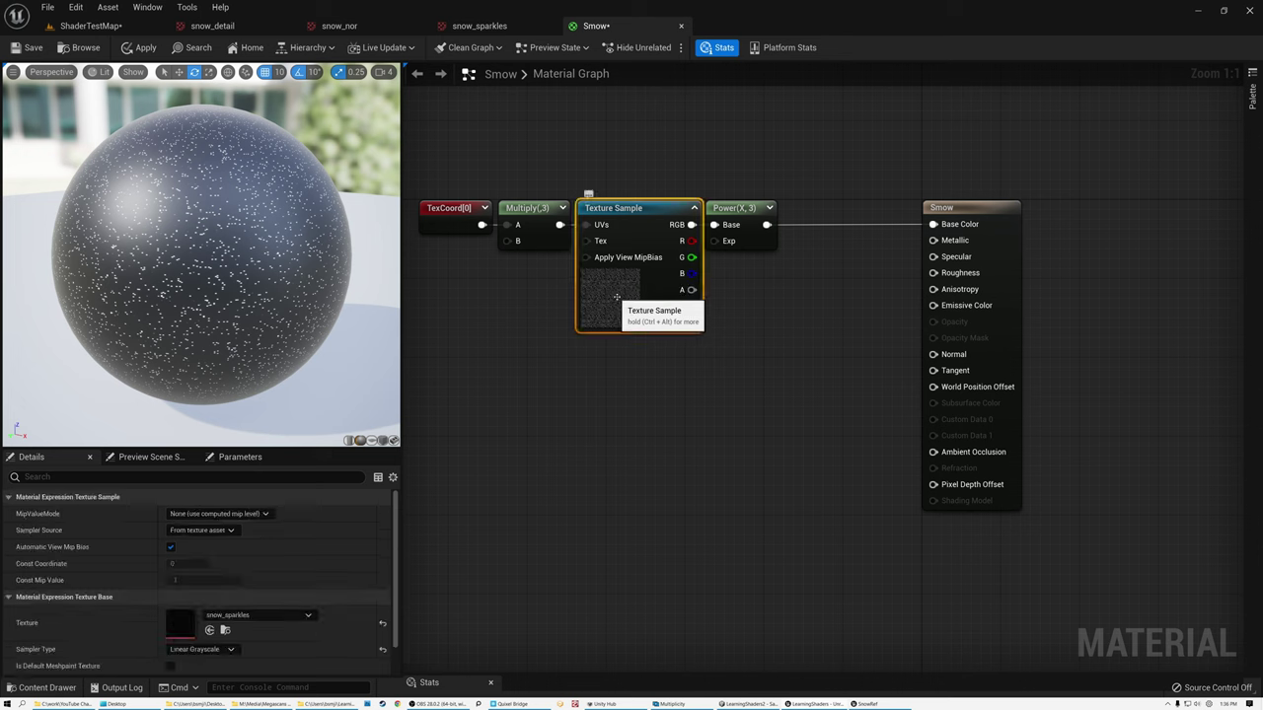
{"action": "key", "text": "ctrl+w"}
{"action": "left_click_drag", "start_coordinate": [687, 304], "coordinate": [648, 363]}
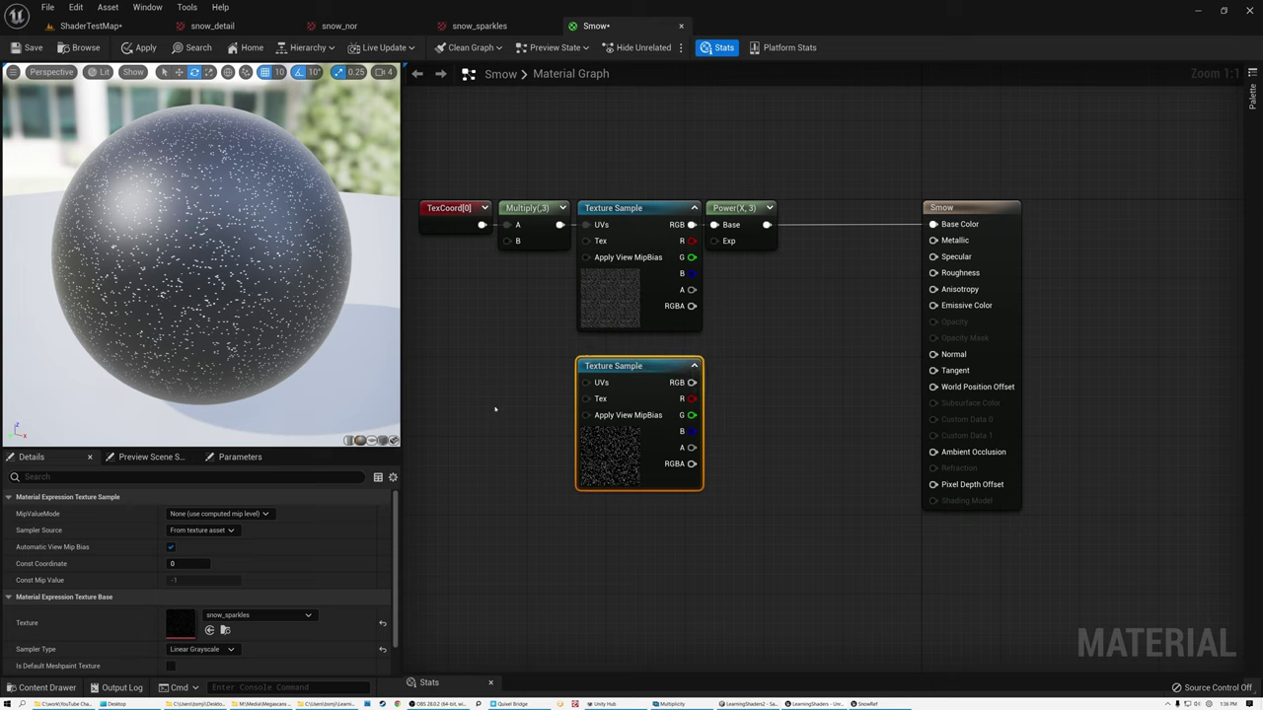
- Add a ScreenPosition node in front of the duplicated Texture Sample
{"action": "right_click_drag", "start_coordinate": [486, 407], "coordinate": [618, 404]}
{"action": "left_click", "coordinate": [584, 378]}
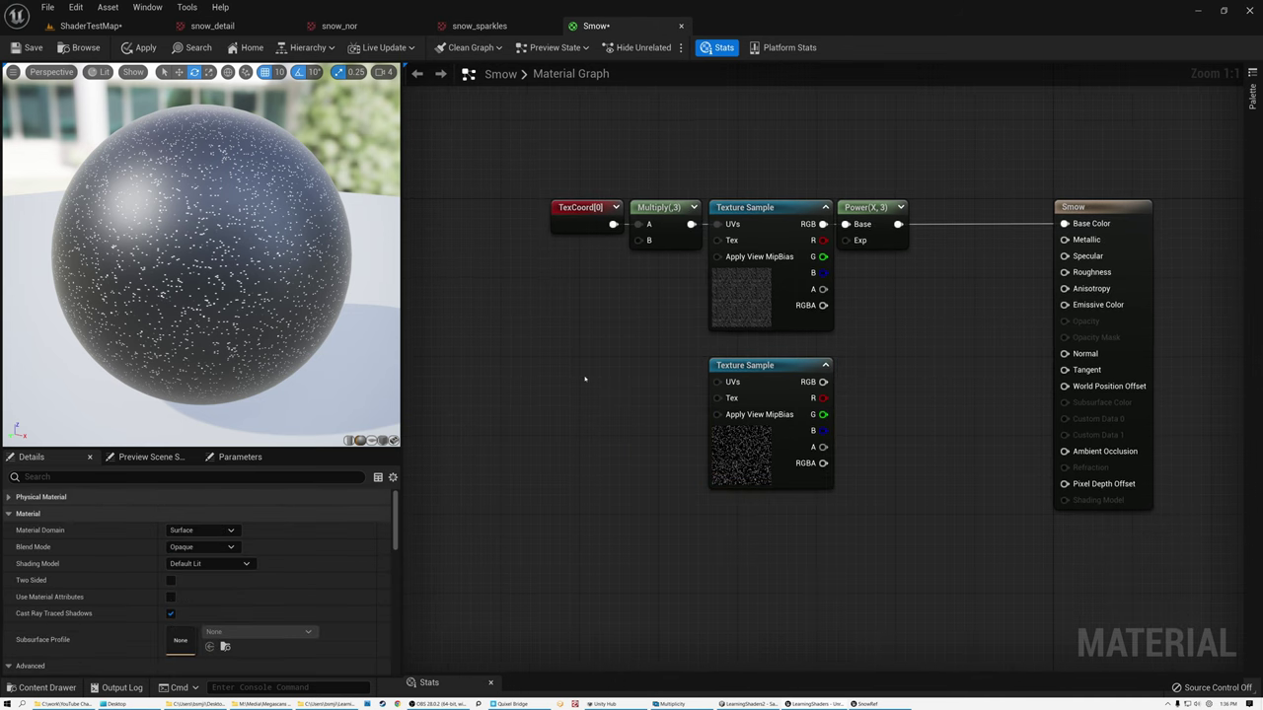
{"action": "right_click", "coordinate": [584, 377]}
{"action": "type", "text": "scre"}
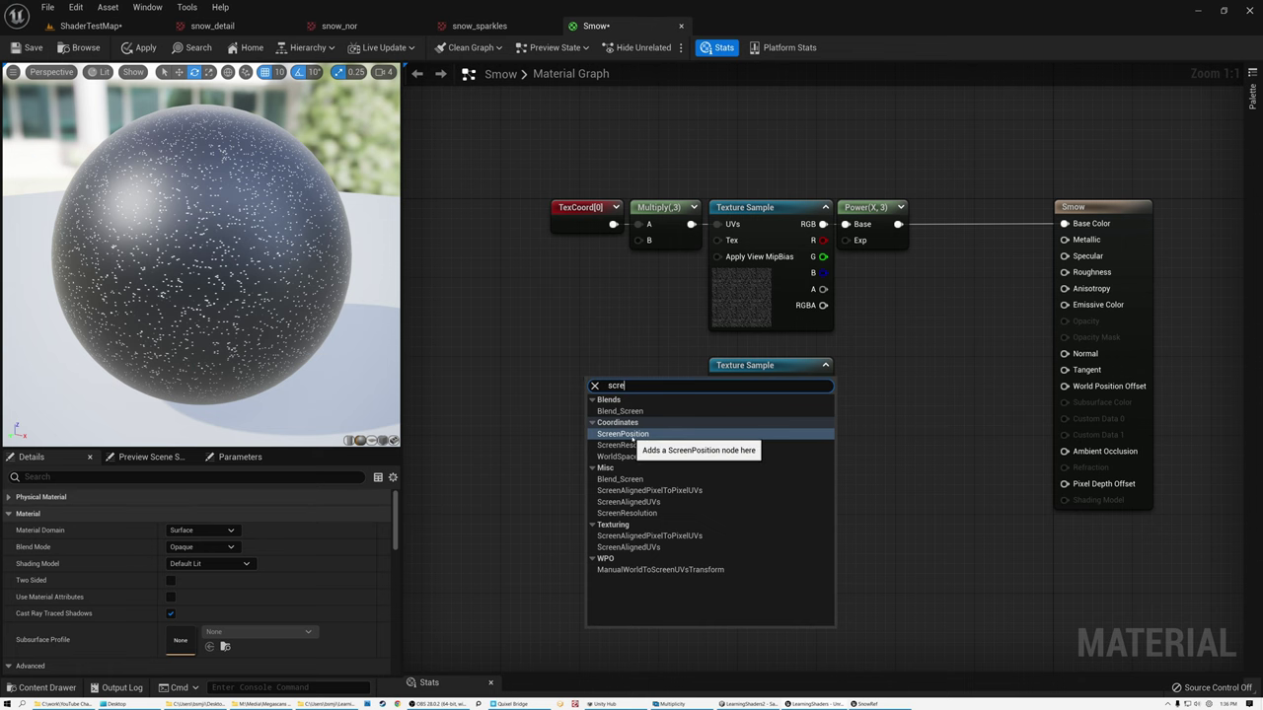
{"action": "left_click", "coordinate": [625, 434]}
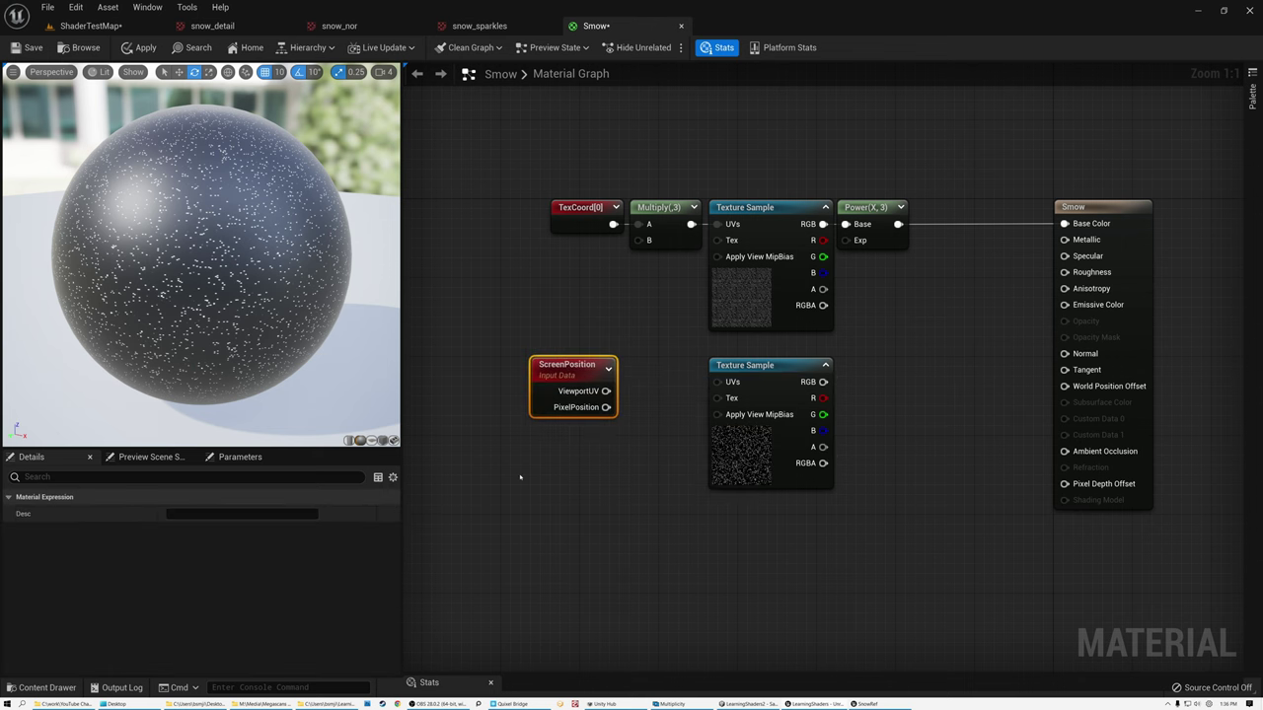
{"action": "left_click", "coordinate": [520, 477]}
{"action": "right_click", "coordinate": [520, 477]}
{"action": "type", "text": "scree"}
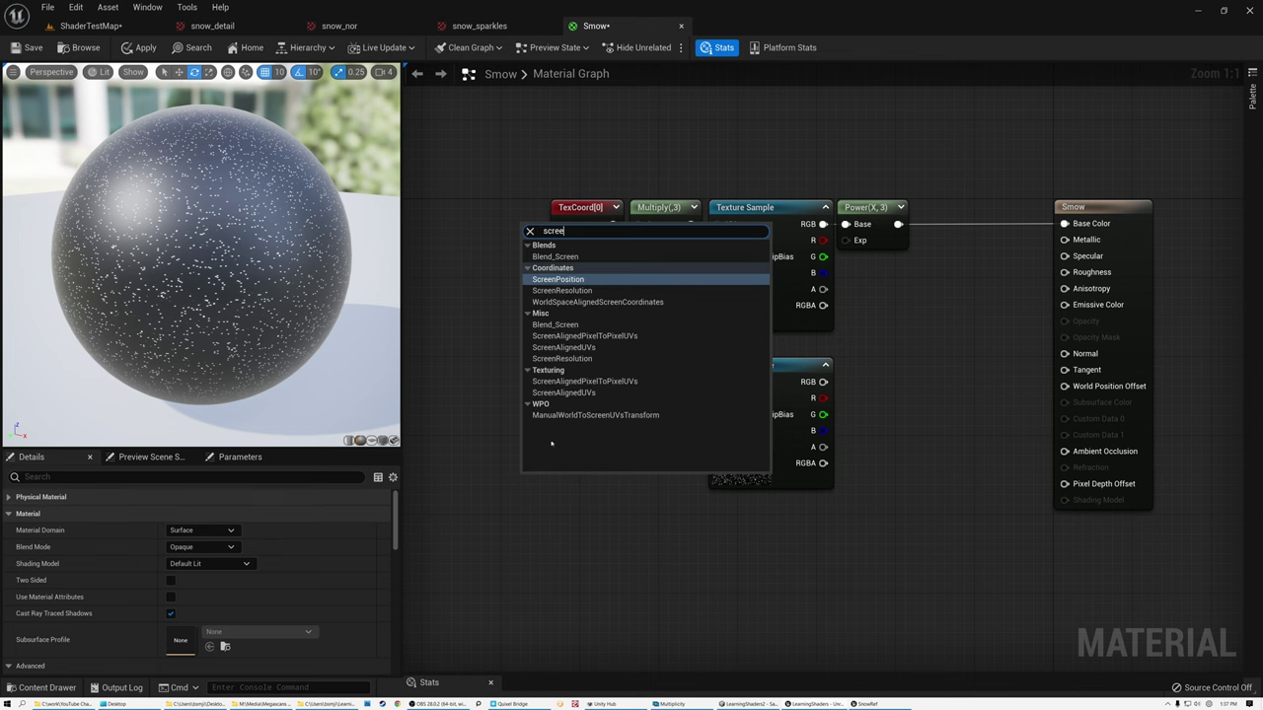
{"action": "left_click", "coordinate": [557, 279]}
{"action": "left_click_drag", "start_coordinate": [550, 449], "coordinate": [511, 450]}
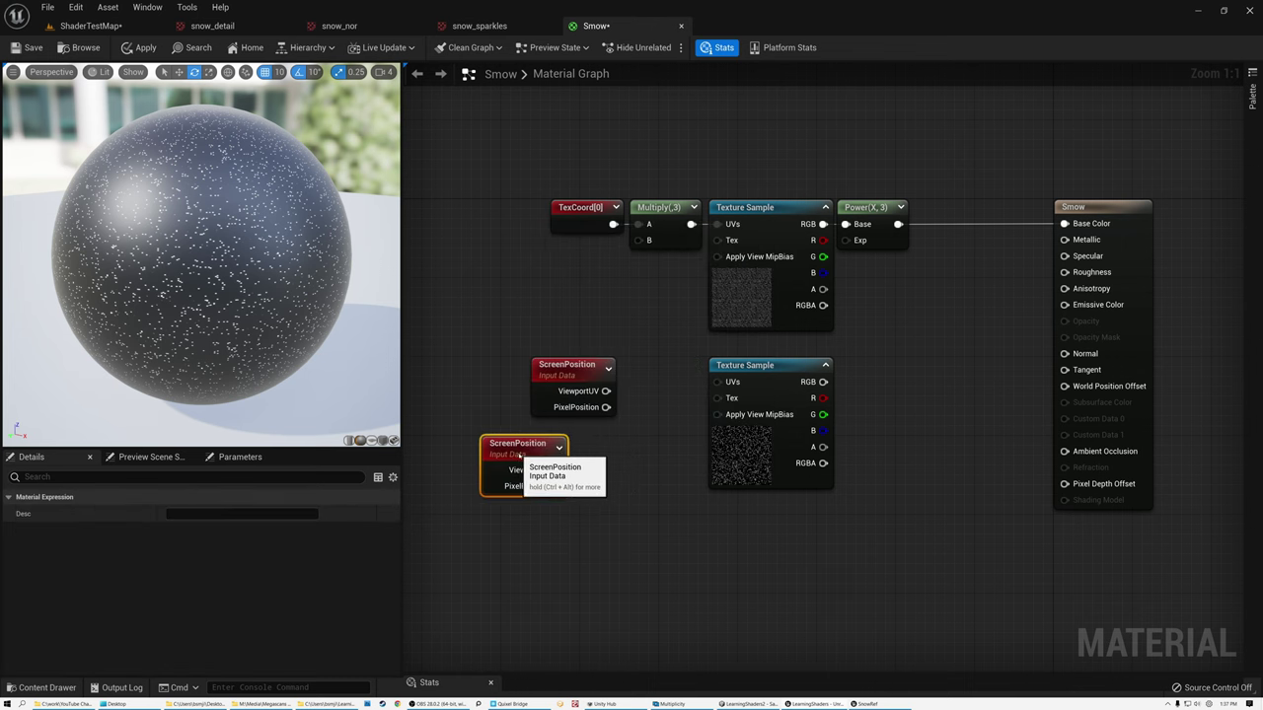
{"action": "left_click_drag", "start_coordinate": [555, 367], "coordinate": [496, 367]}
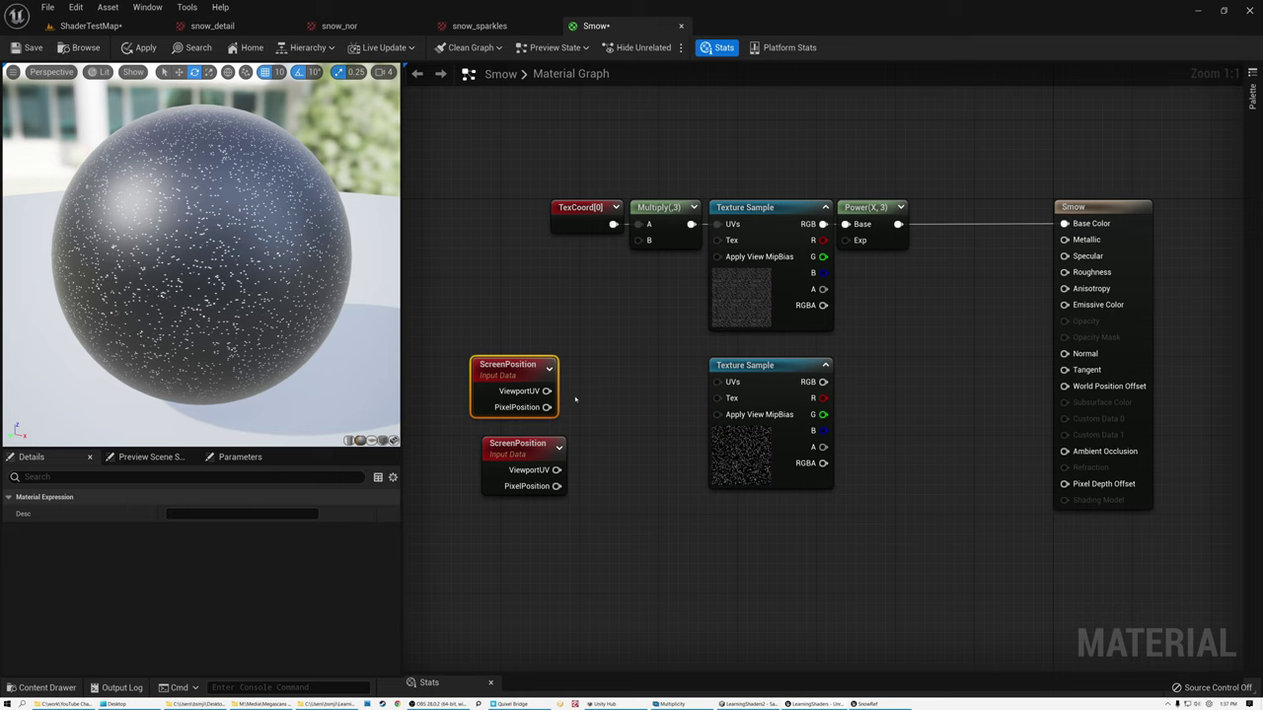
{"action": "left_click_drag", "start_coordinate": [501, 450], "coordinate": [460, 440]}
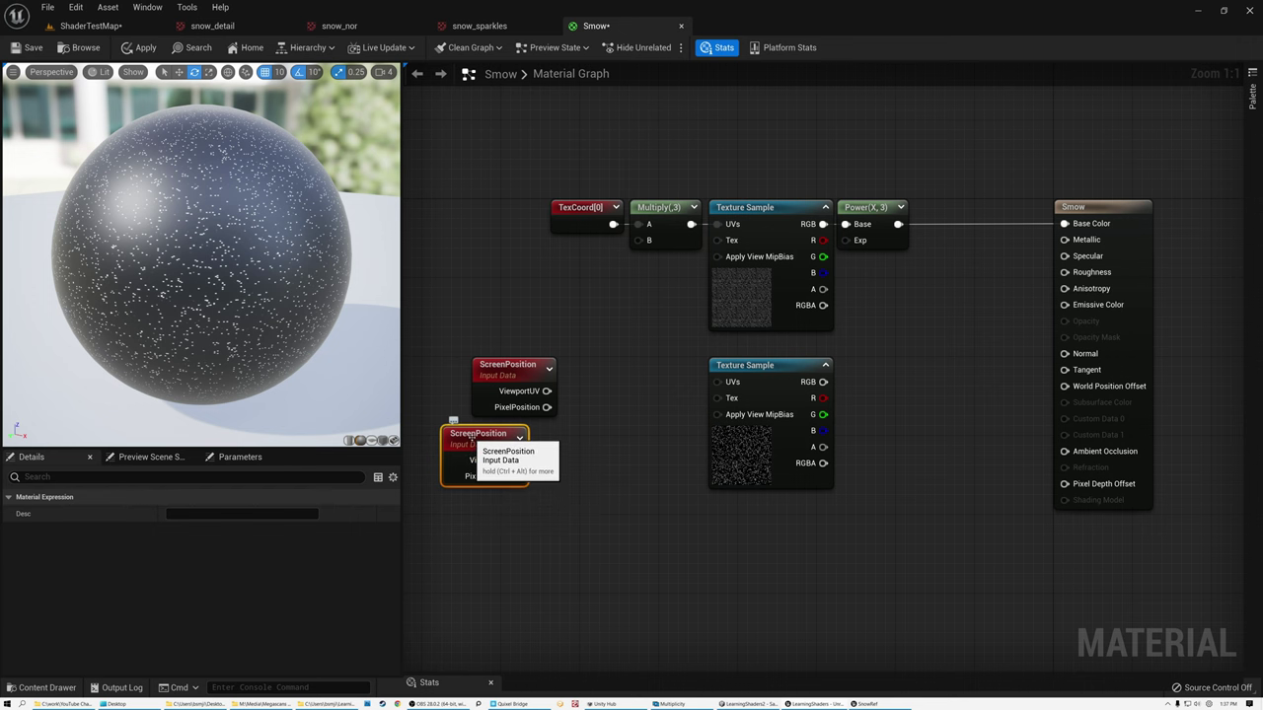
{"action": "key", "text": "Delete"}
- Add a ScreenResolution node directly below the ScreenPosition node
{"action": "right_click", "coordinate": [473, 441]}
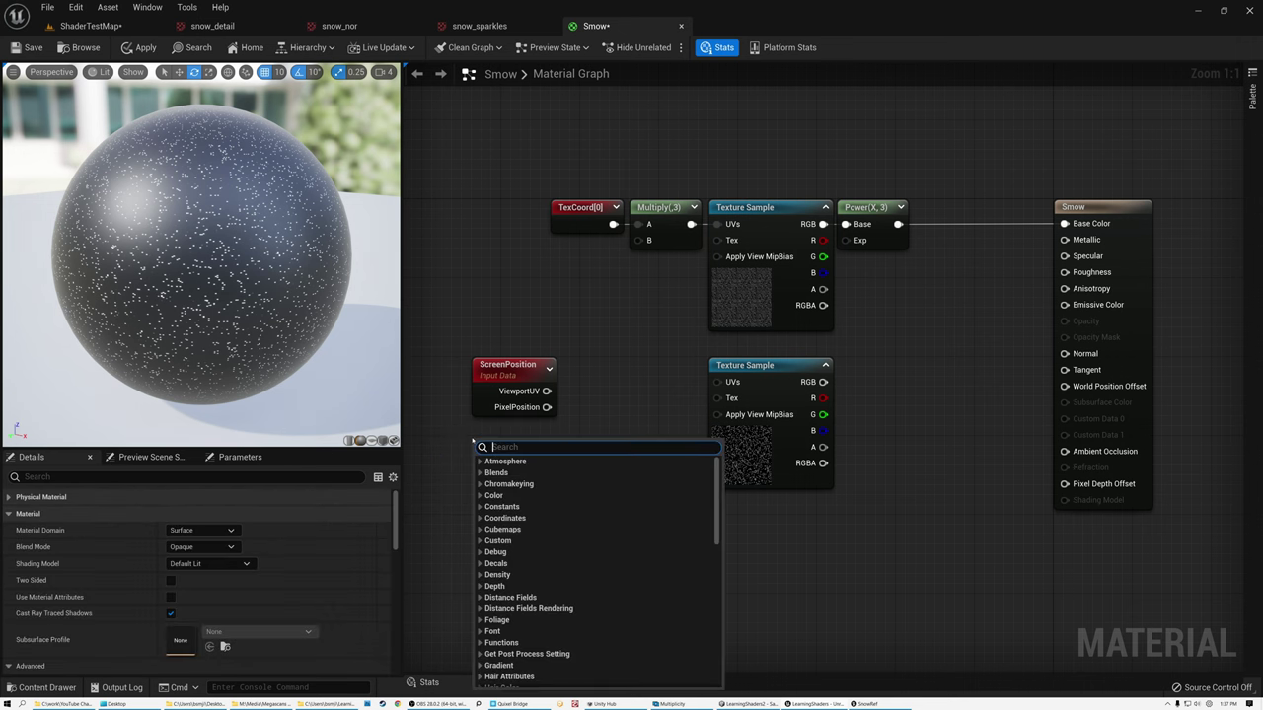
{"action": "type", "text": "screen"}
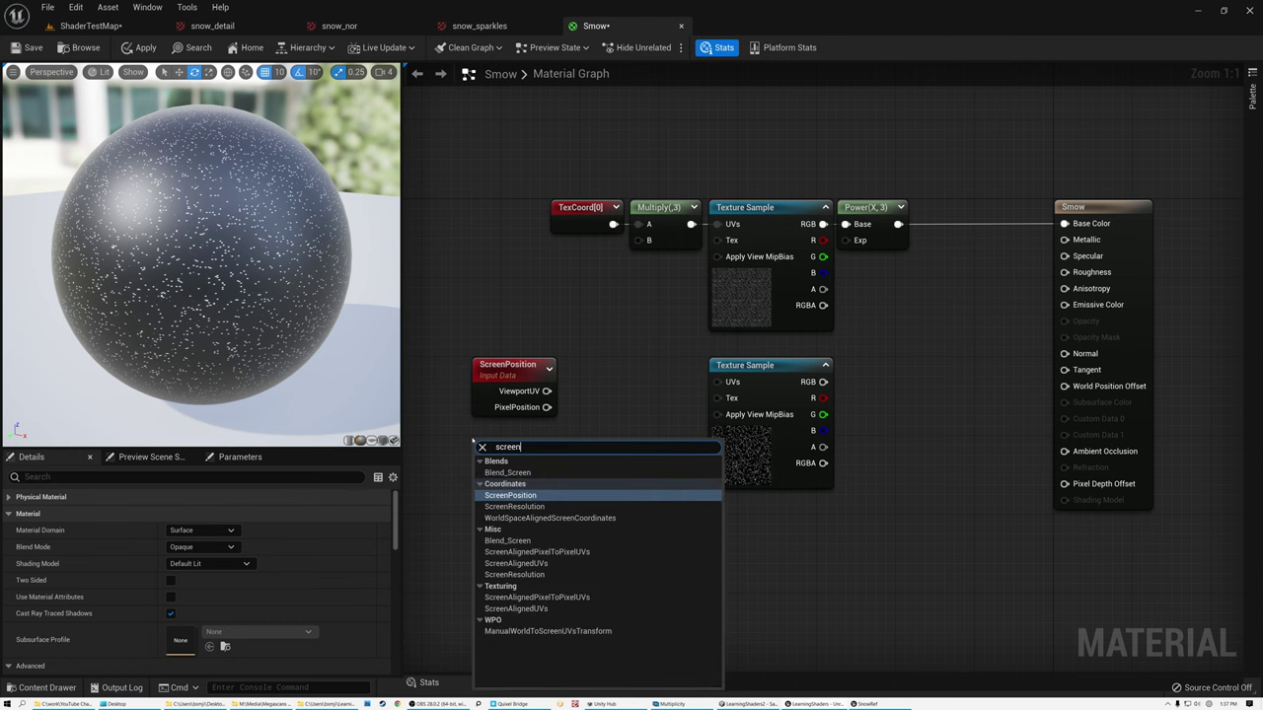
{"action": "left_click", "coordinate": [513, 506]}
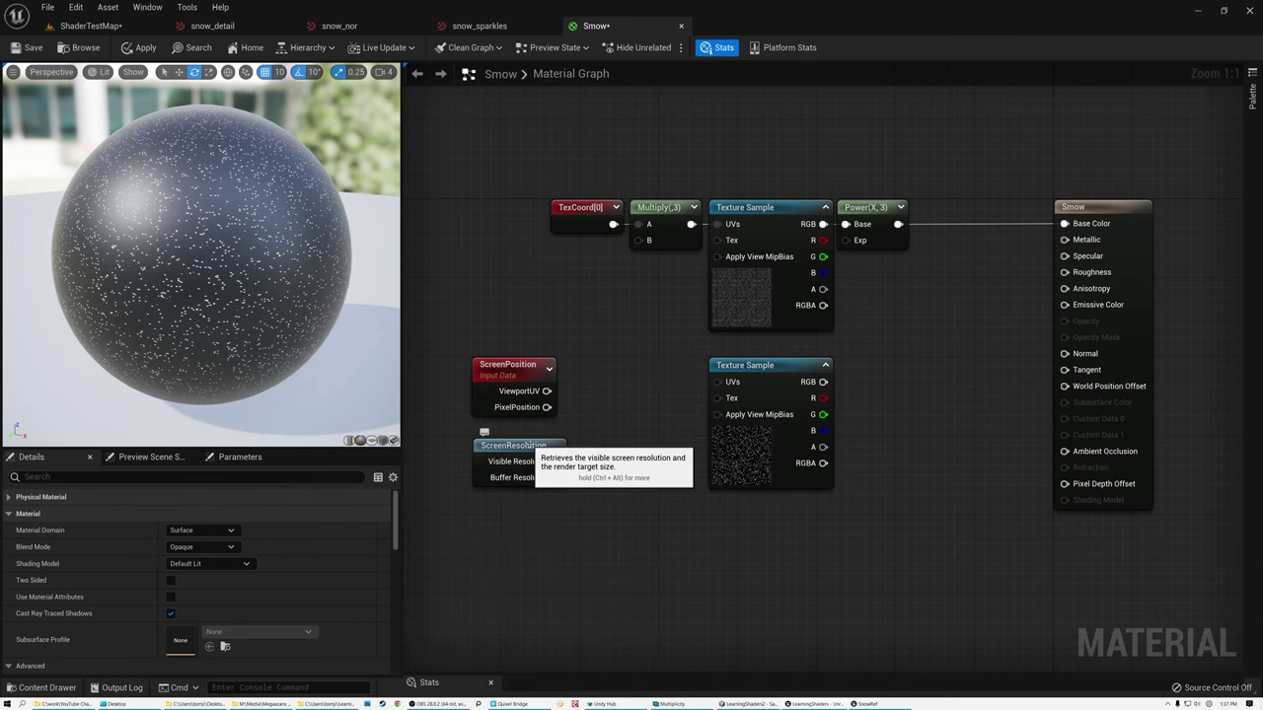
{"action": "left_click_drag", "start_coordinate": [503, 463], "coordinate": [482, 452]}
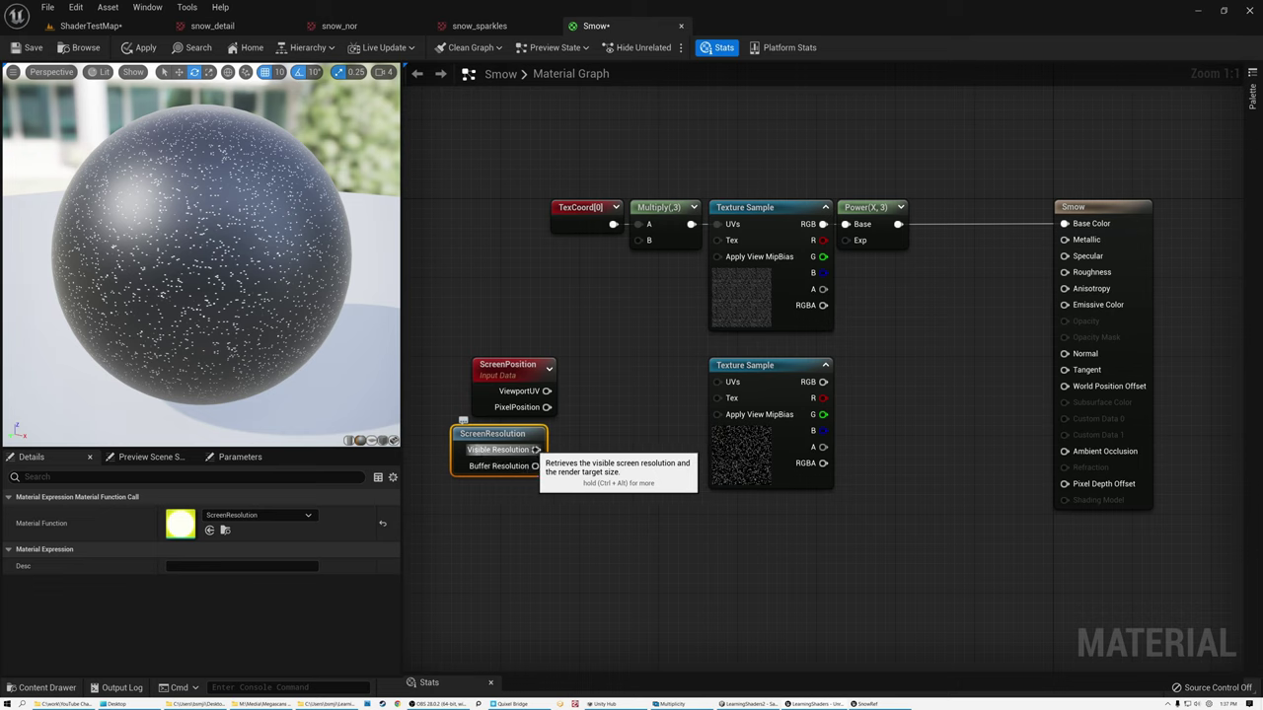
- Divide the ScreenResolution's Visible Resolution by 512 with a Divide node placed right beside it
{"action": "left_click_drag", "start_coordinate": [535, 449], "coordinate": [582, 455]}
{"action": "type", "text": "divide"}
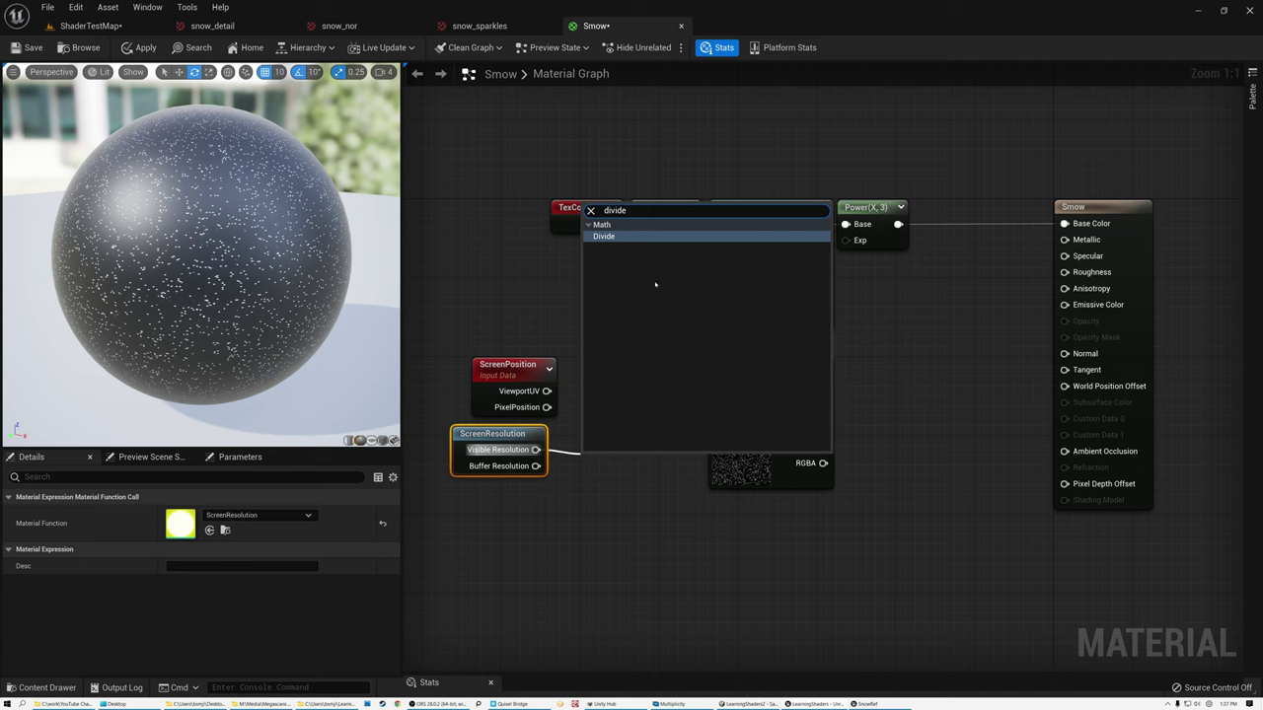
{"action": "left_click", "coordinate": [604, 237]}
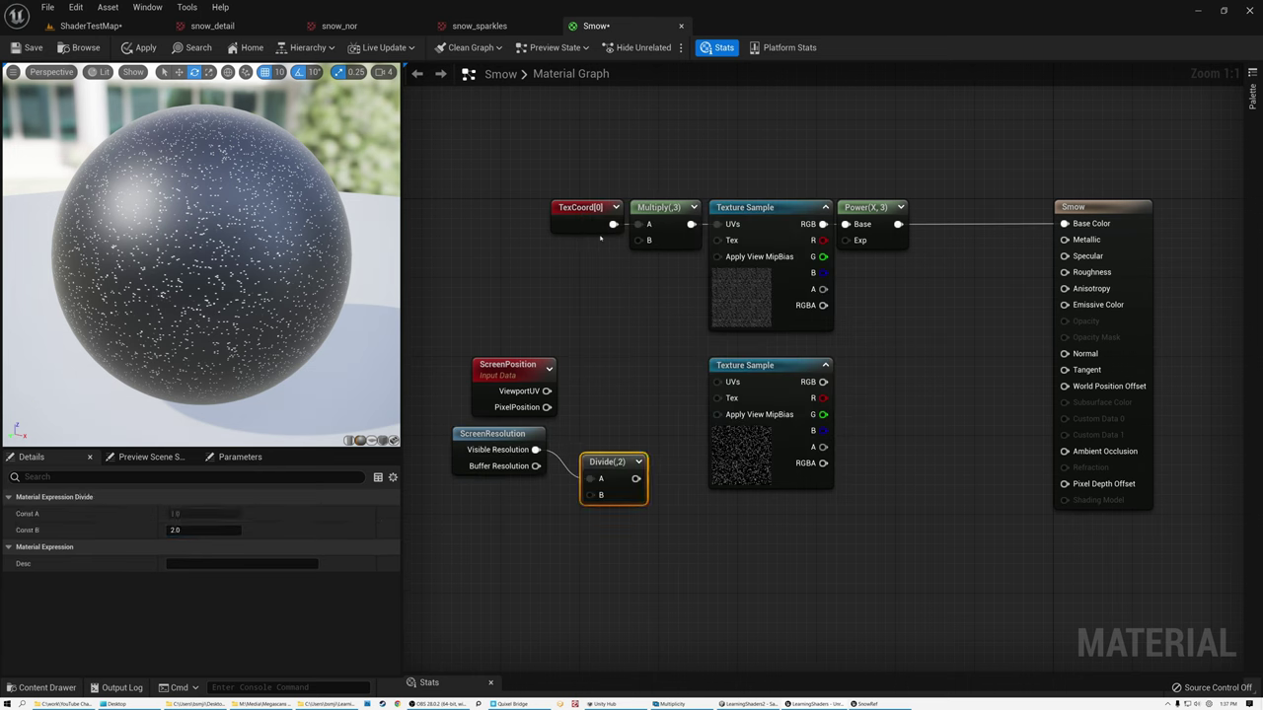
{"action": "left_click", "coordinate": [584, 426]}
{"action": "left_click_drag", "start_coordinate": [584, 426], "coordinate": [574, 436]}
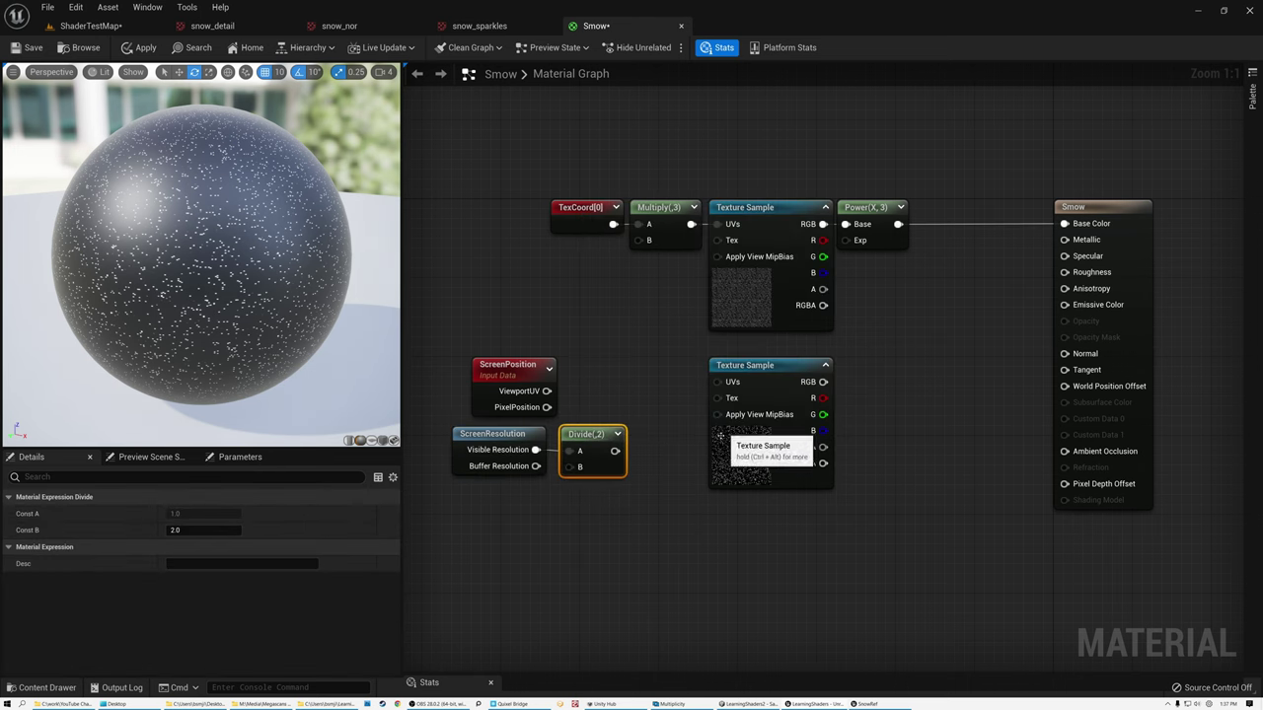
{"action": "left_click", "coordinate": [184, 532]}
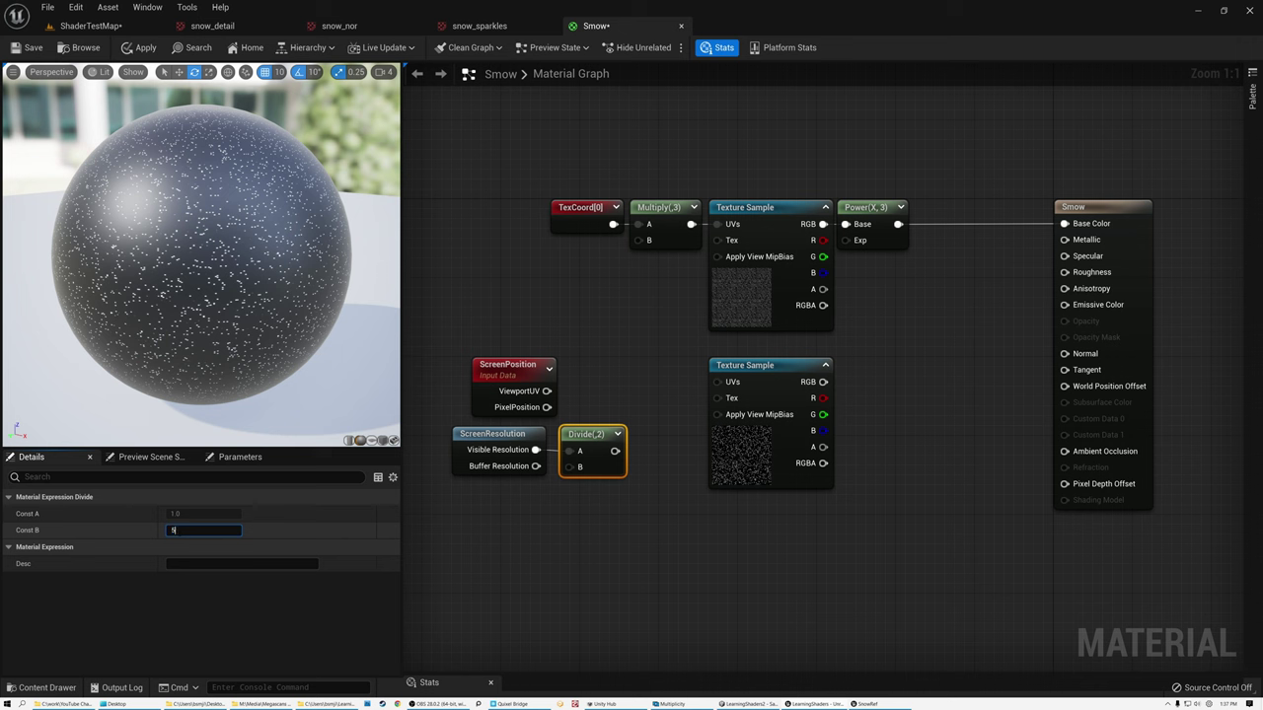
{"action": "key", "text": "Return"}
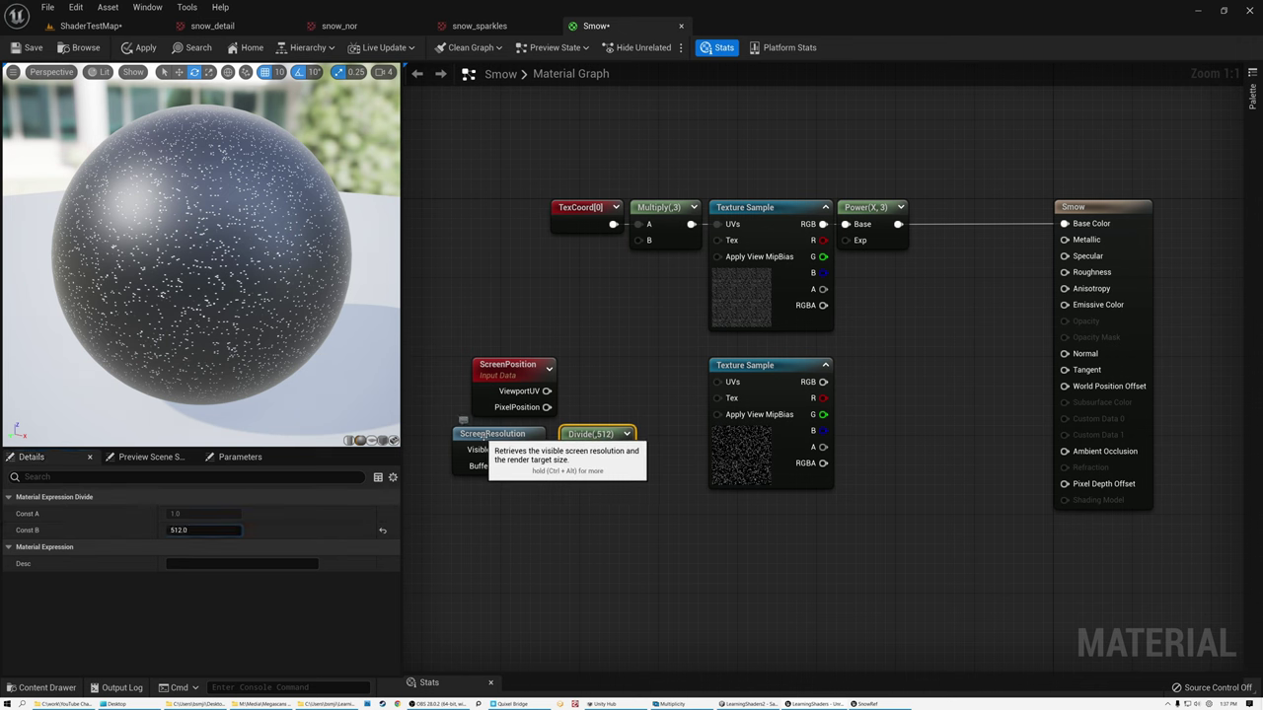
{"action": "left_click", "coordinate": [469, 434]}
{"action": "left_click", "coordinate": [604, 437]}
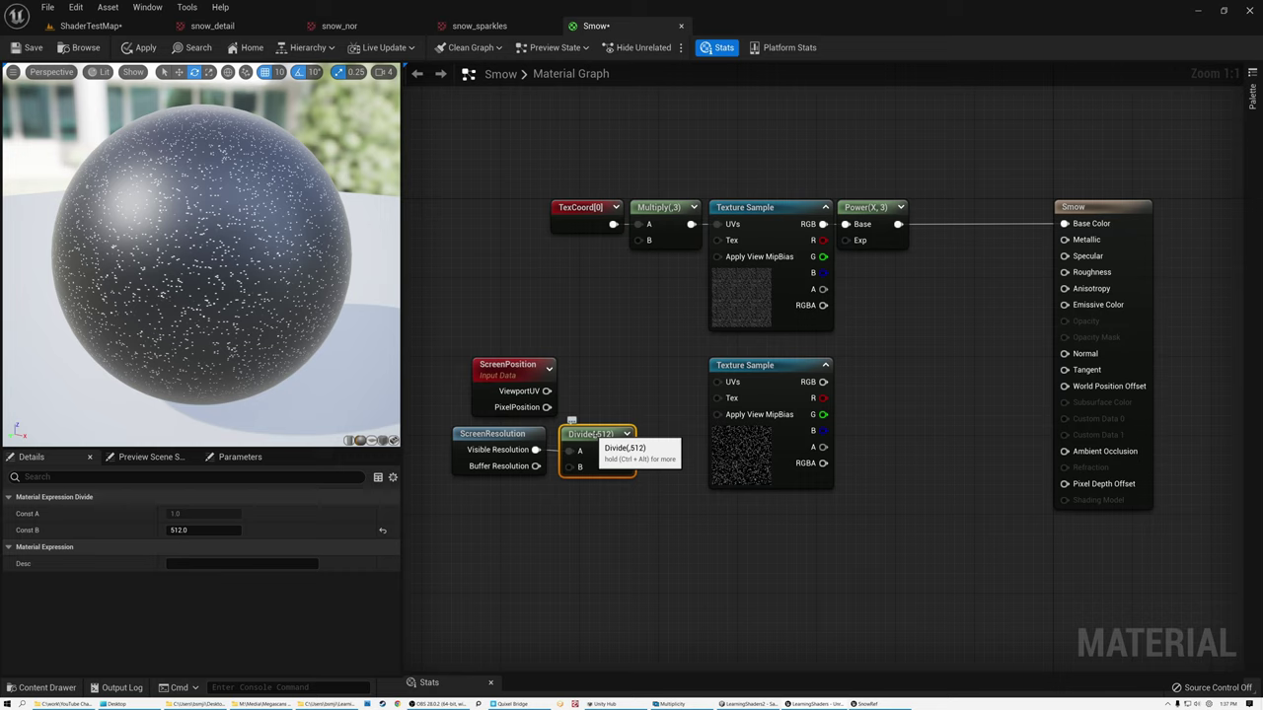
- Multiply the ScreenPosition's ViewportUV by the Divide result, and shift the screen-space nodes away from the lower Texture Sample
{"action": "left_click_drag", "start_coordinate": [514, 375], "coordinate": [651, 412]}
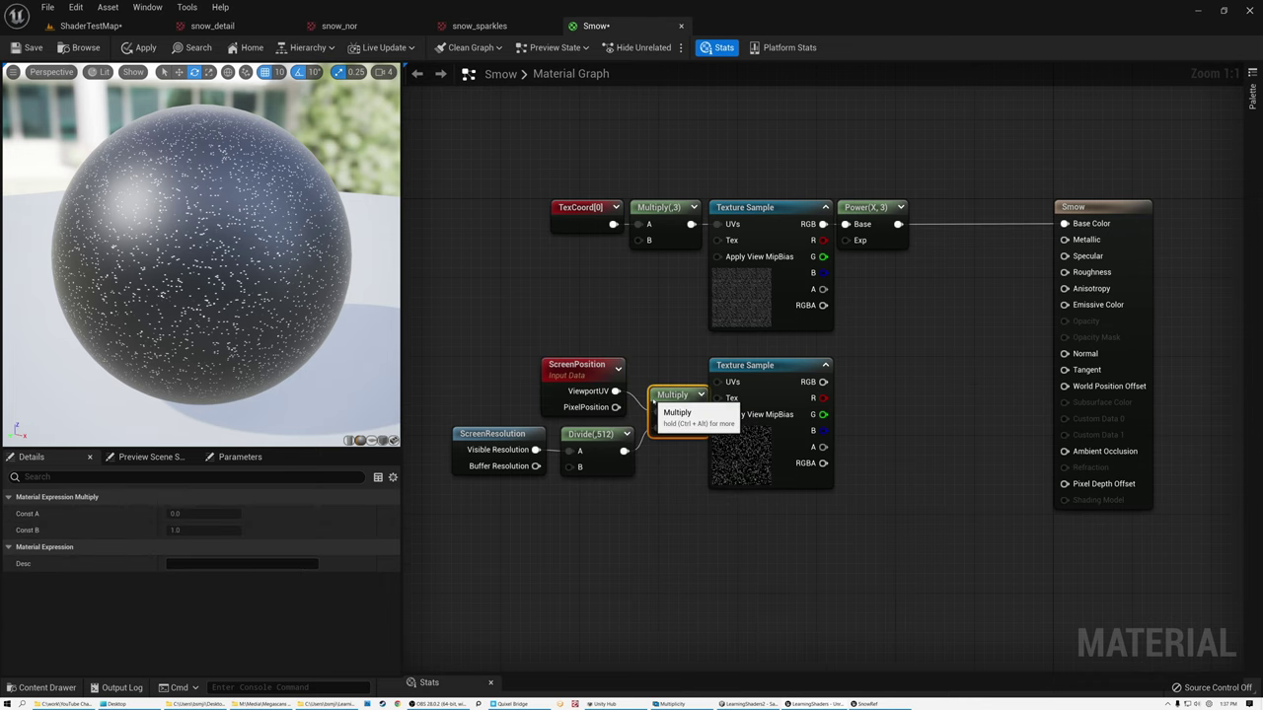
{"action": "left_click_drag", "start_coordinate": [480, 365], "coordinate": [663, 475]}
{"action": "left_click_drag", "start_coordinate": [667, 394], "coordinate": [601, 367]}
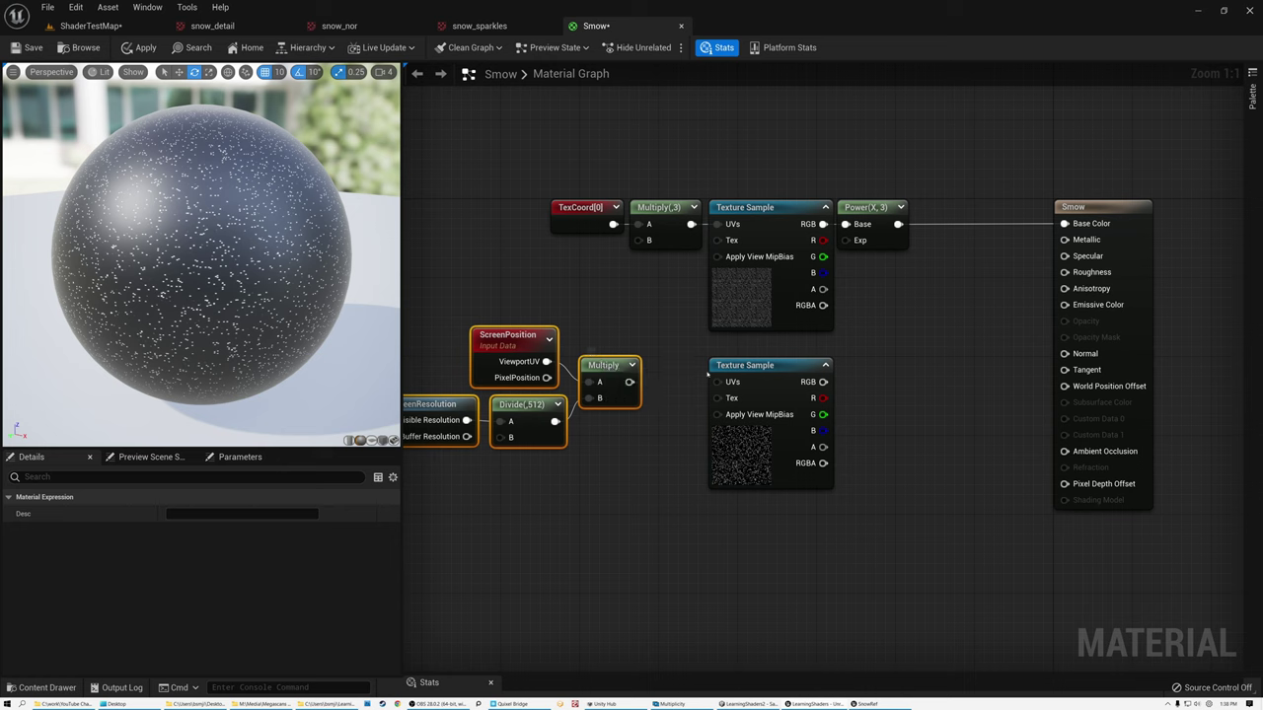
- Feed the screen-space Multiply into the lower Texture Sample's UVs and connect that sample's RGB to Base Color
{"action": "left_click", "coordinate": [721, 363]}
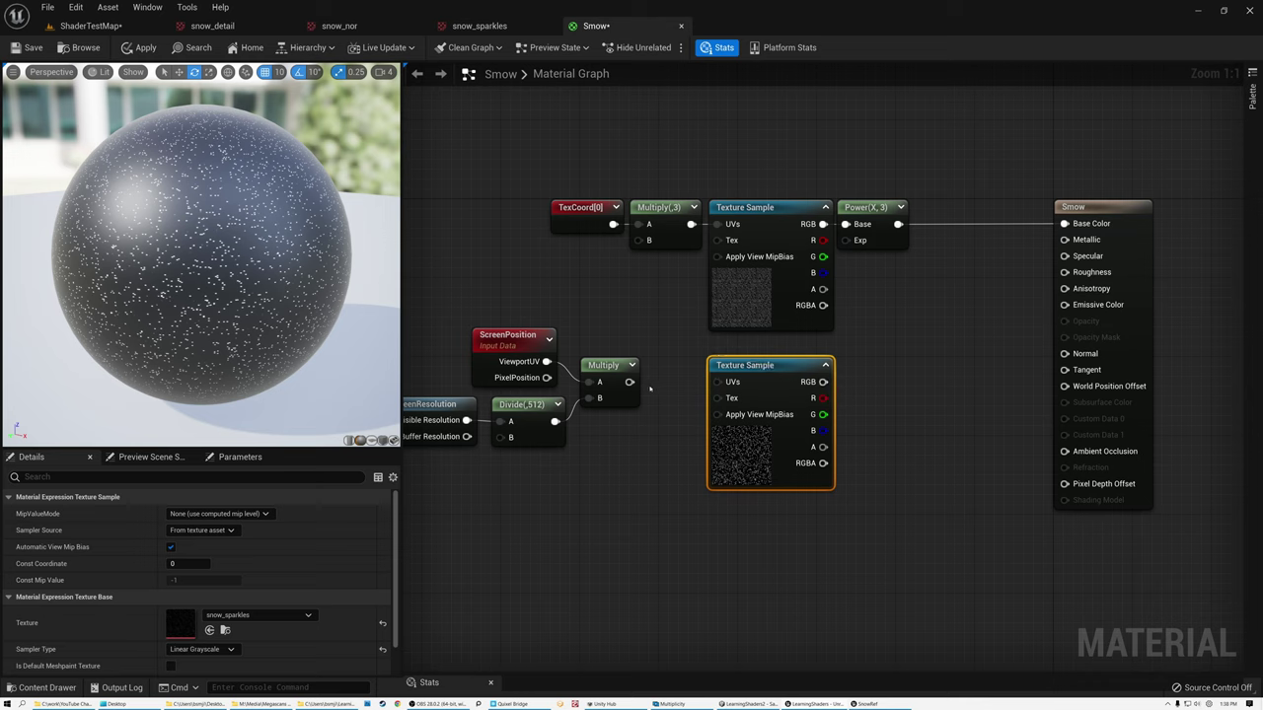
{"action": "left_click_drag", "start_coordinate": [630, 382], "coordinate": [718, 383]}
{"action": "left_click_drag", "start_coordinate": [459, 318], "coordinate": [608, 437]}
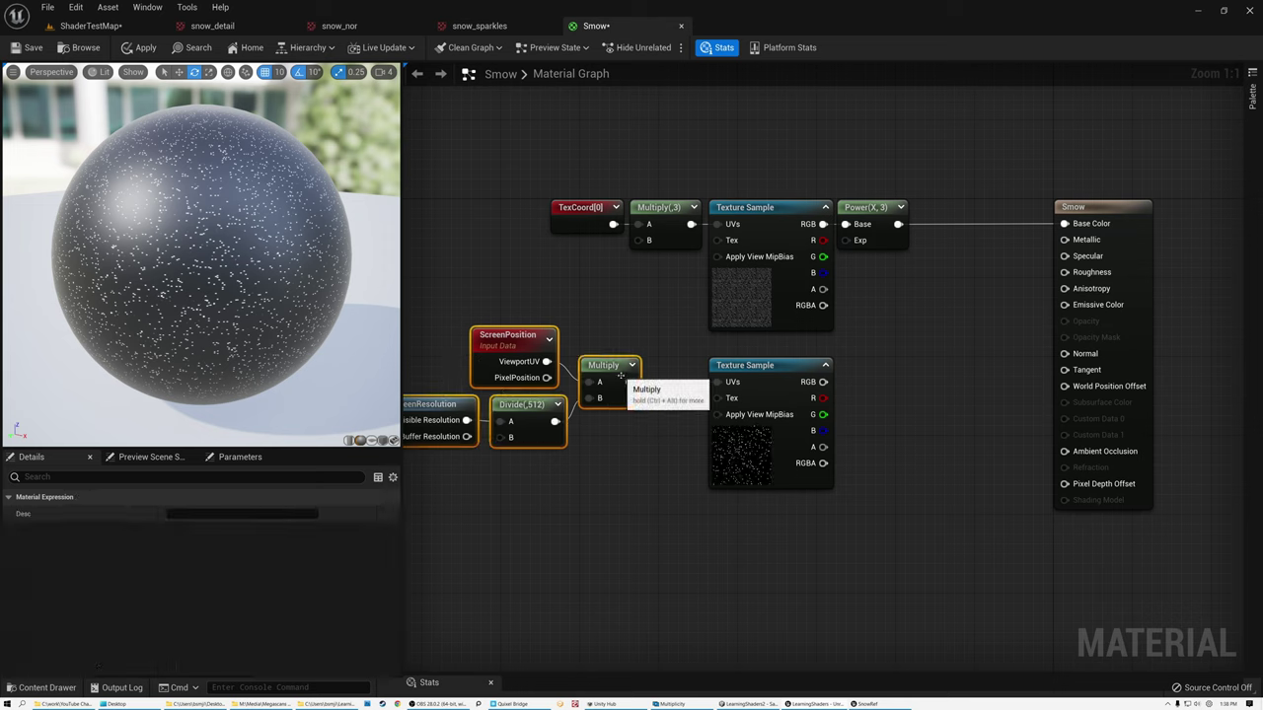
{"action": "left_click_drag", "start_coordinate": [619, 373], "coordinate": [658, 373]}
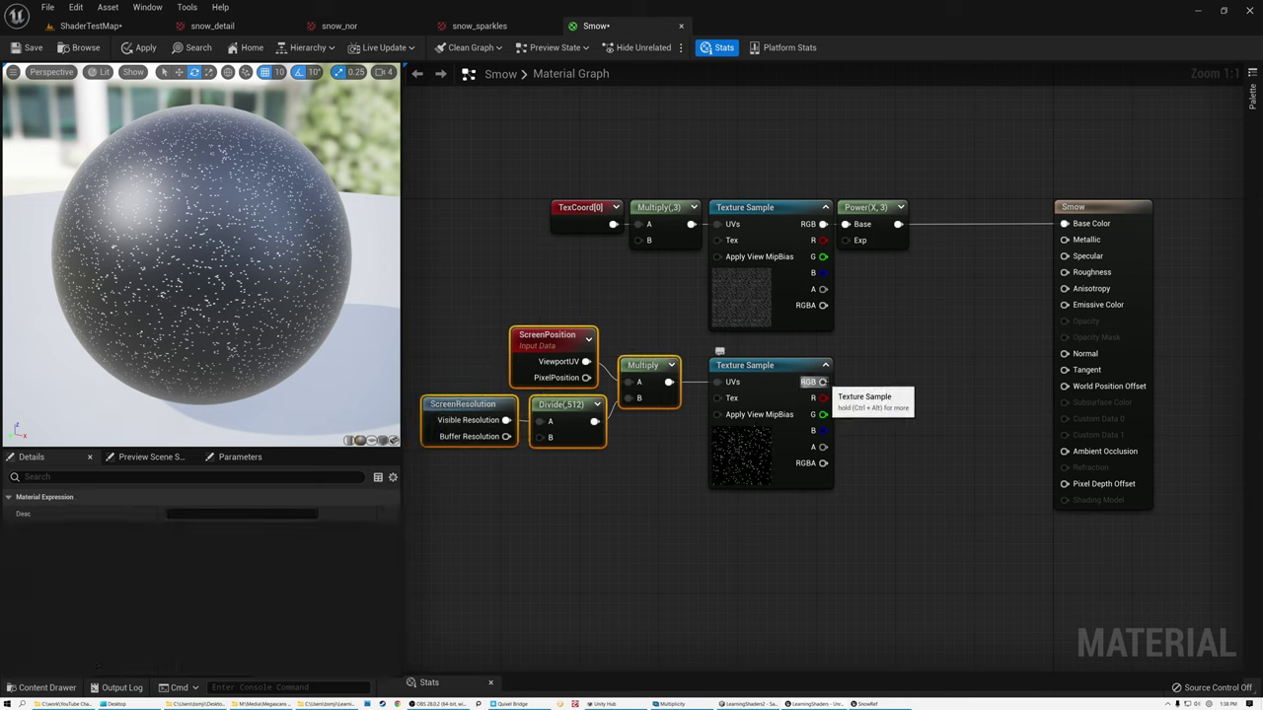
{"action": "left_click_drag", "start_coordinate": [824, 382], "coordinate": [1063, 223]}
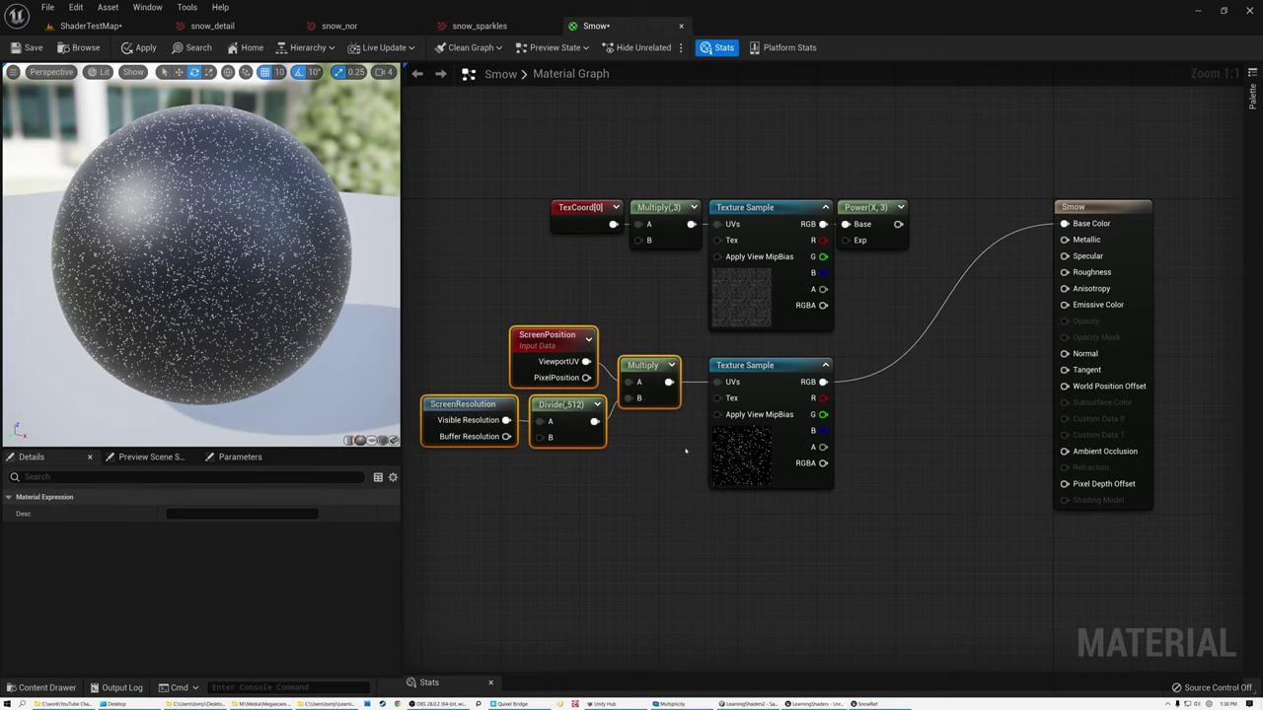
- Examine how the screen-space sparkles behave on the preview sphere at different distances and viewing angles
{"action": "middle_click_drag", "start_coordinate": [200, 229], "coordinate": [162, 252]}
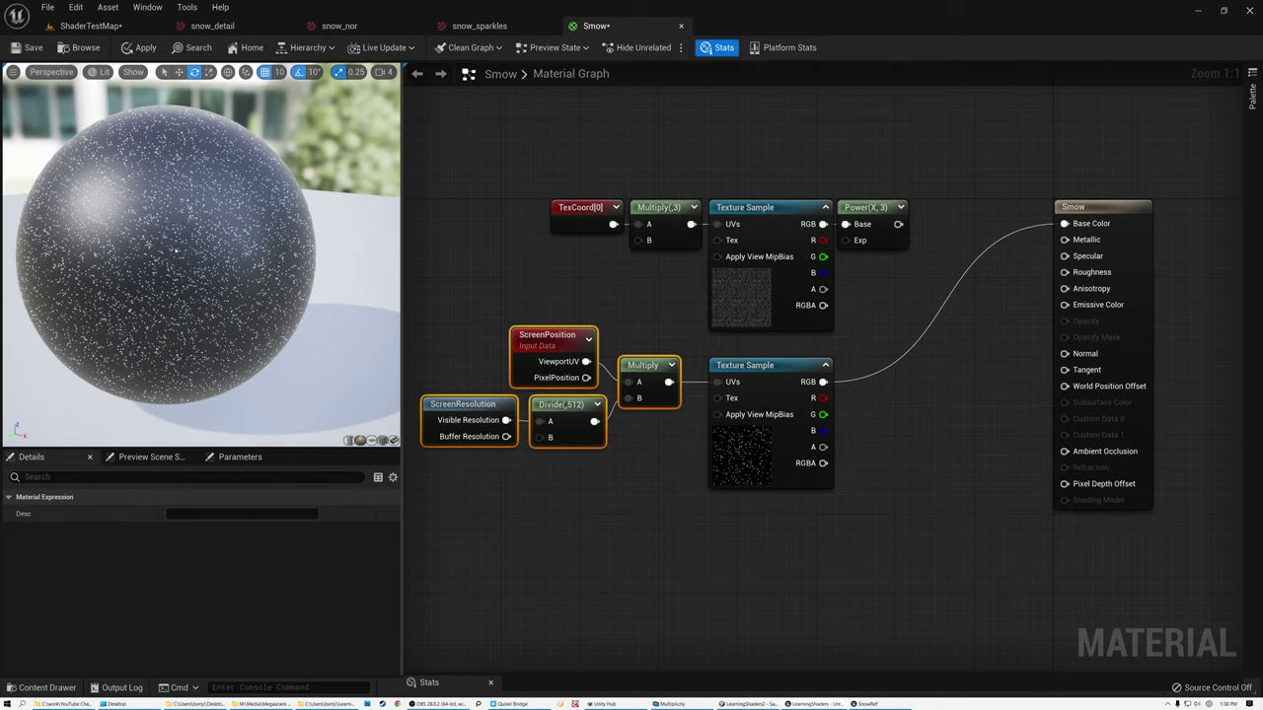
{"action": "scroll", "coordinate": [173, 250], "scroll_direction": "up", "scroll_amount": 3}
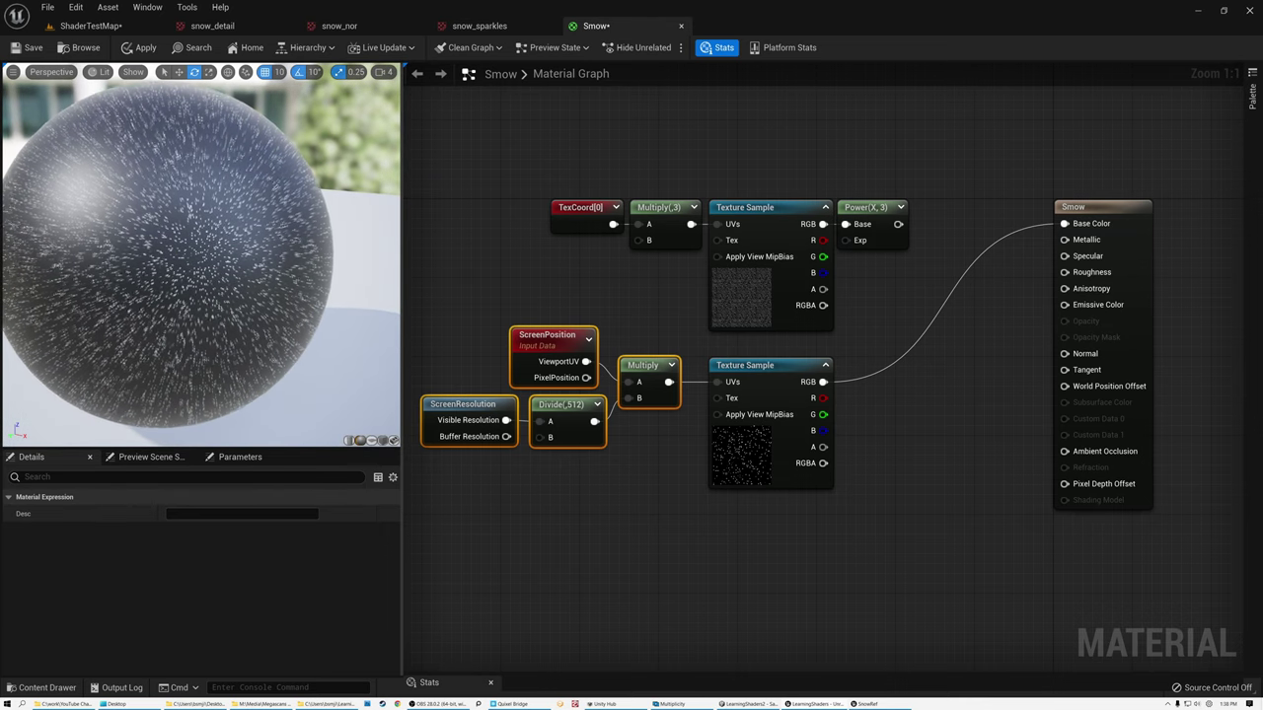
{"action": "scroll", "coordinate": [200, 255], "scroll_direction": "up", "scroll_amount": 4}
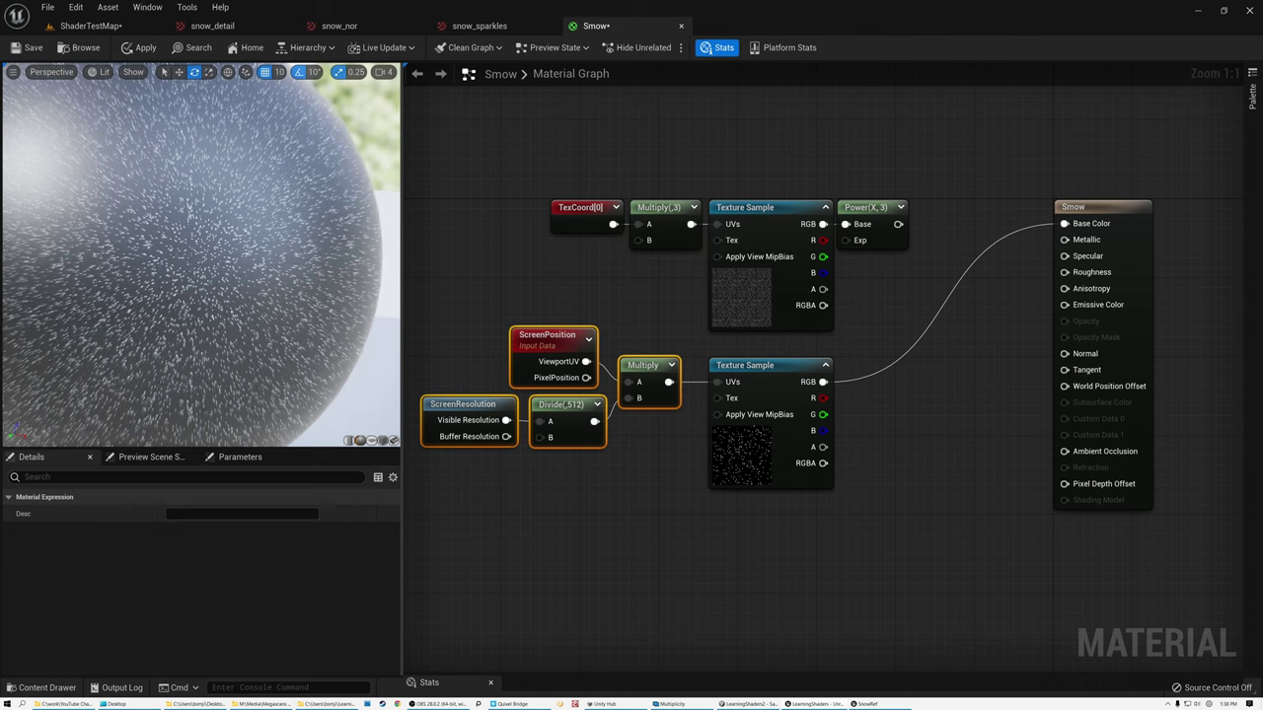
{"action": "scroll", "coordinate": [200, 255], "scroll_direction": "up", "scroll_amount": 4}
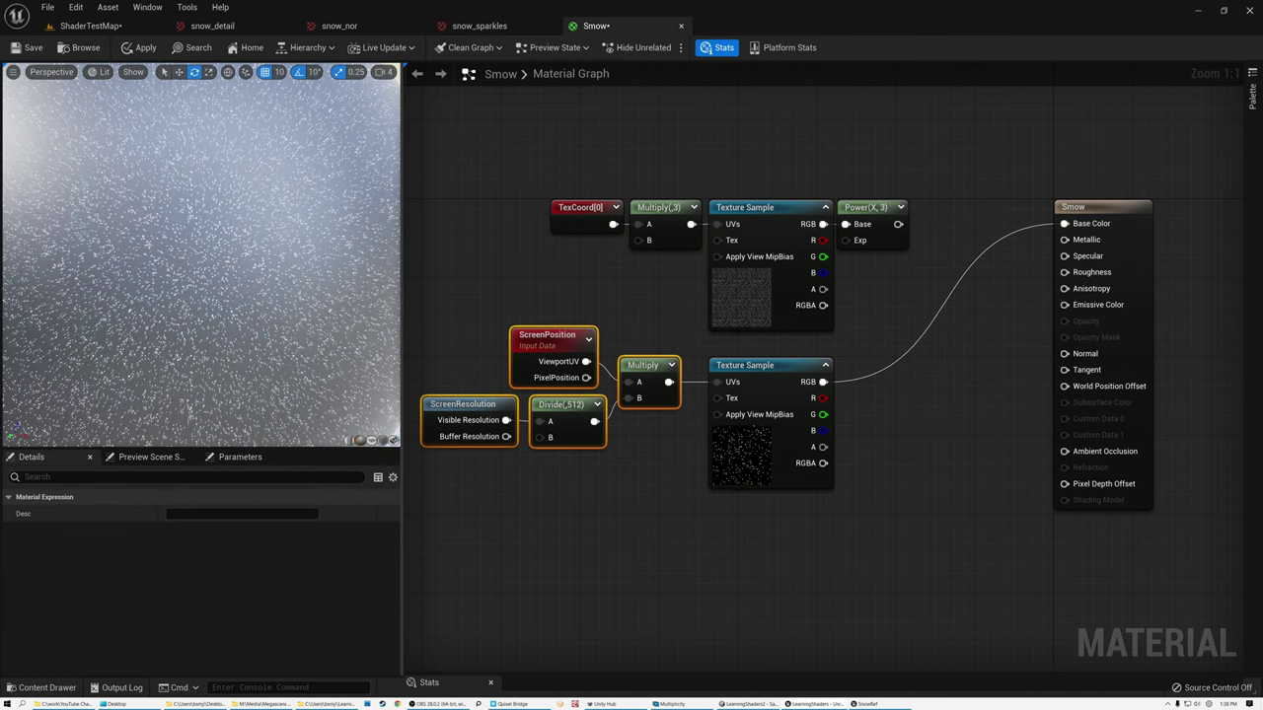
{"action": "mouse_move", "coordinate": [200, 255]}
{"action": "right_mouse_down"}
{"action": "mouse_move", "coordinate": [200, 296]}
{"action": "mouse_move", "coordinate": [200, 261]}
{"action": "right_mouse_up"}
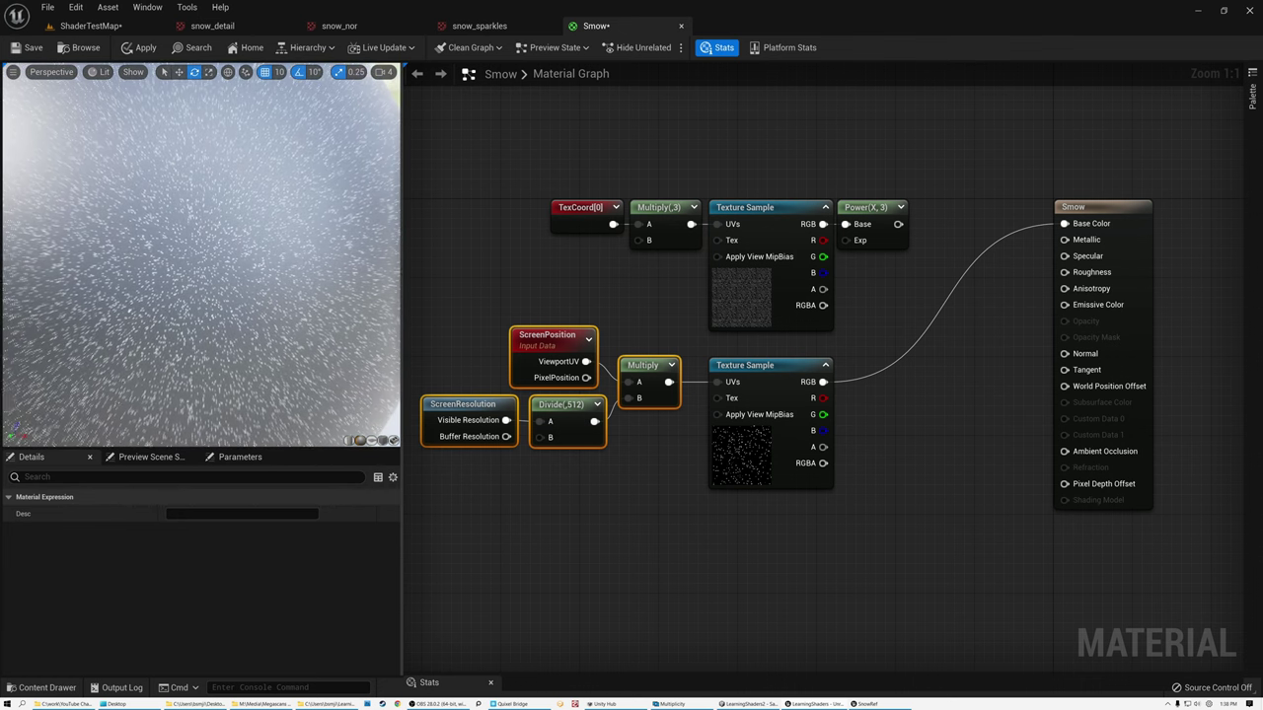
{"action": "scroll", "coordinate": [225, 294], "scroll_direction": "down", "scroll_amount": 5}
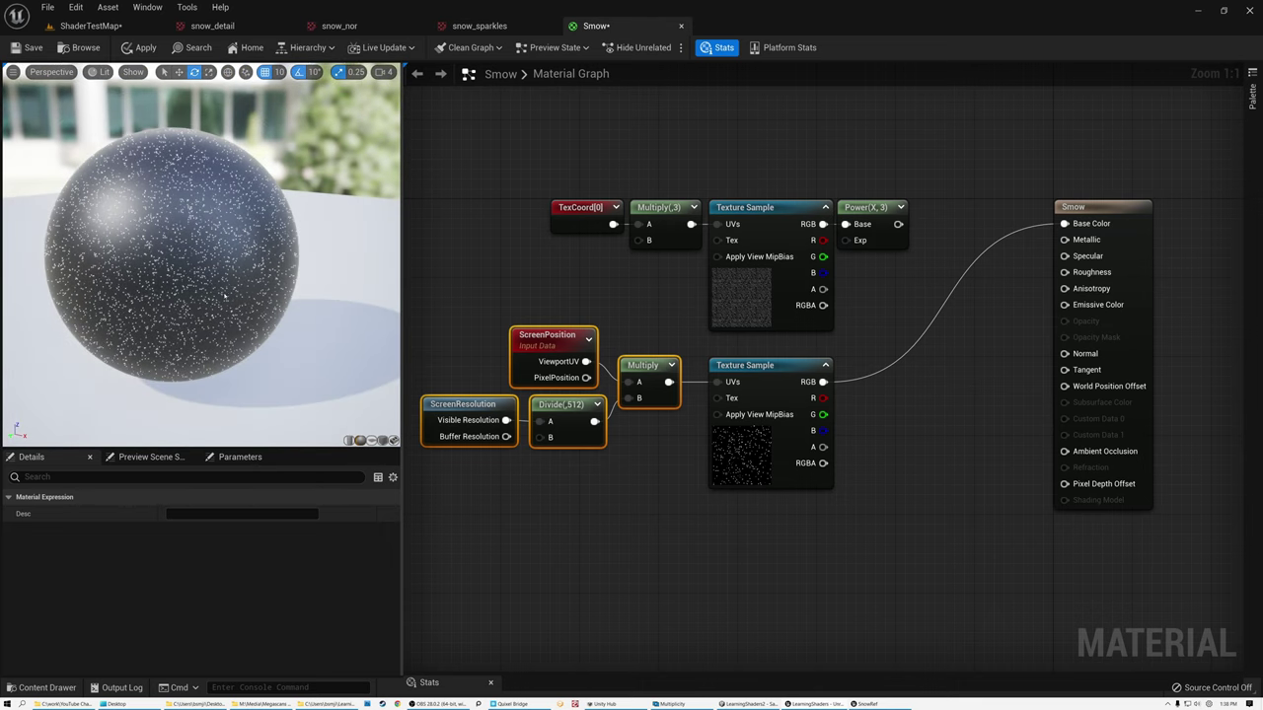
{"action": "left_click_drag", "start_coordinate": [225, 294], "coordinate": [225, 350]}
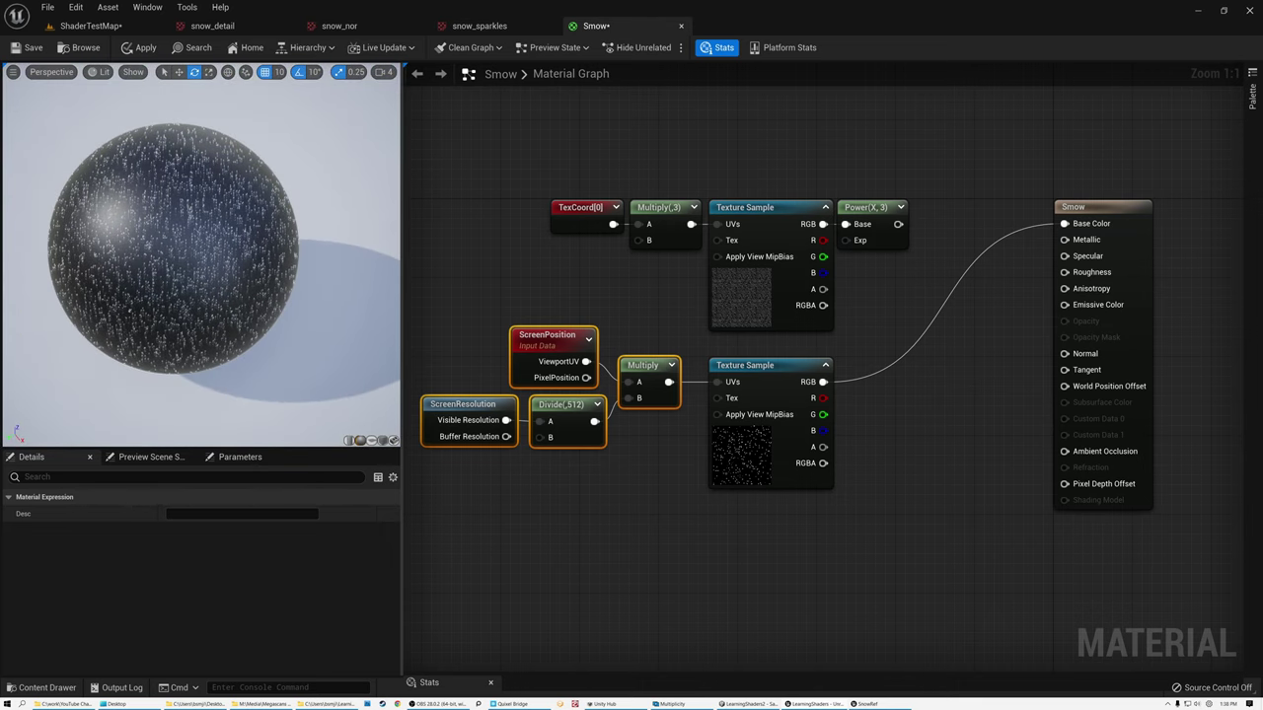
{"action": "left_click_drag", "start_coordinate": [232, 237], "coordinate": [232, 276]}
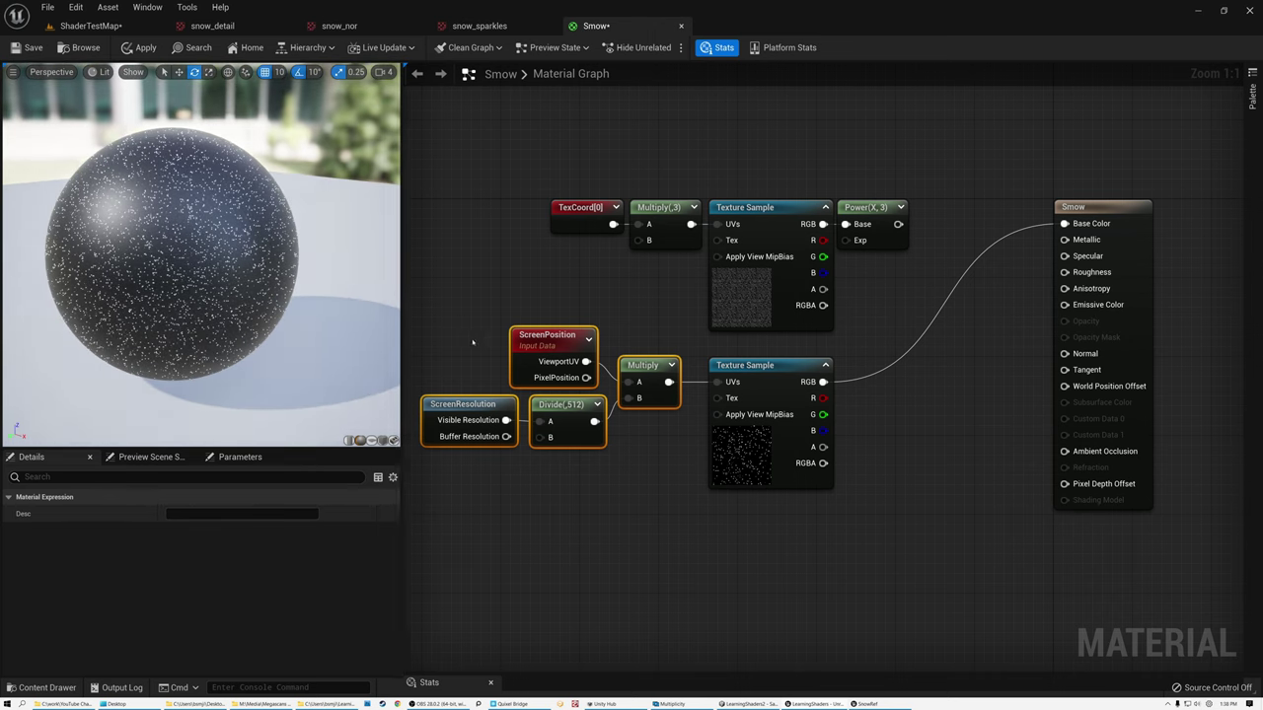
- Shift the screen-space branch toward the material output and multiply the Power result by the lower Texture Sample's RGB in a new Multiply node
{"action": "left_click", "coordinate": [773, 366], "text": "ctrl"}
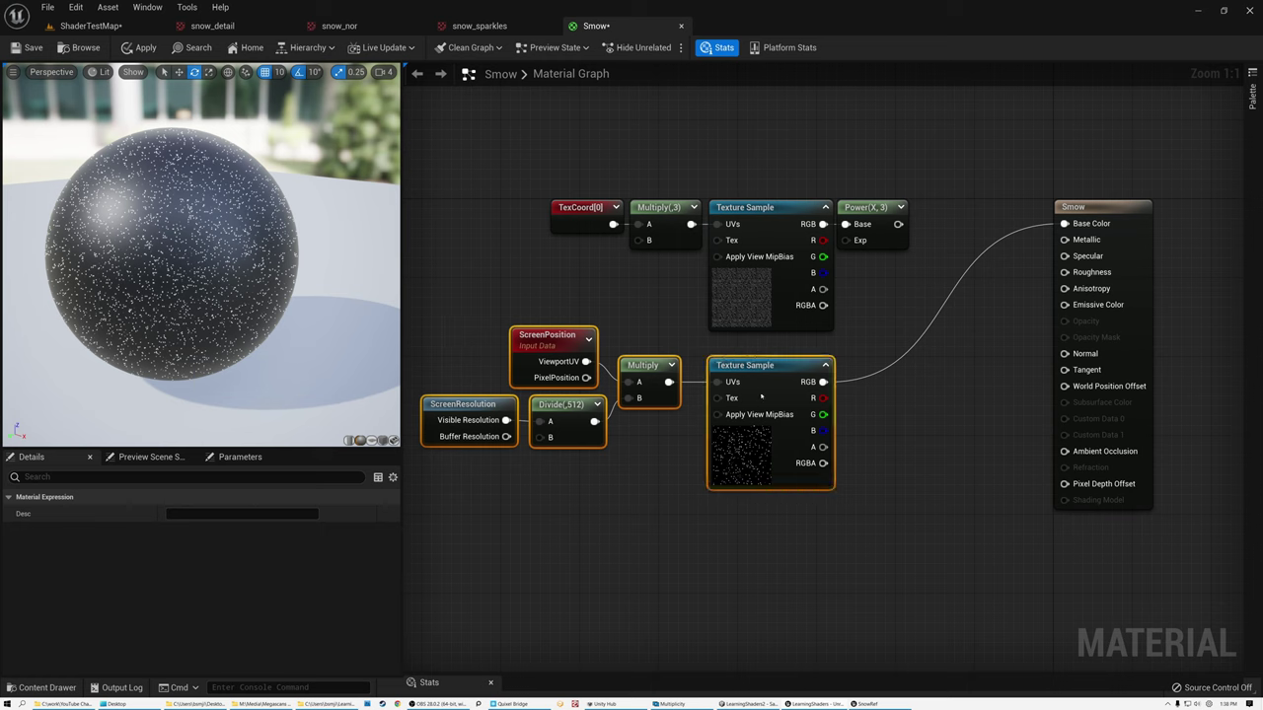
{"action": "left_click_drag", "start_coordinate": [772, 366], "coordinate": [842, 357]}
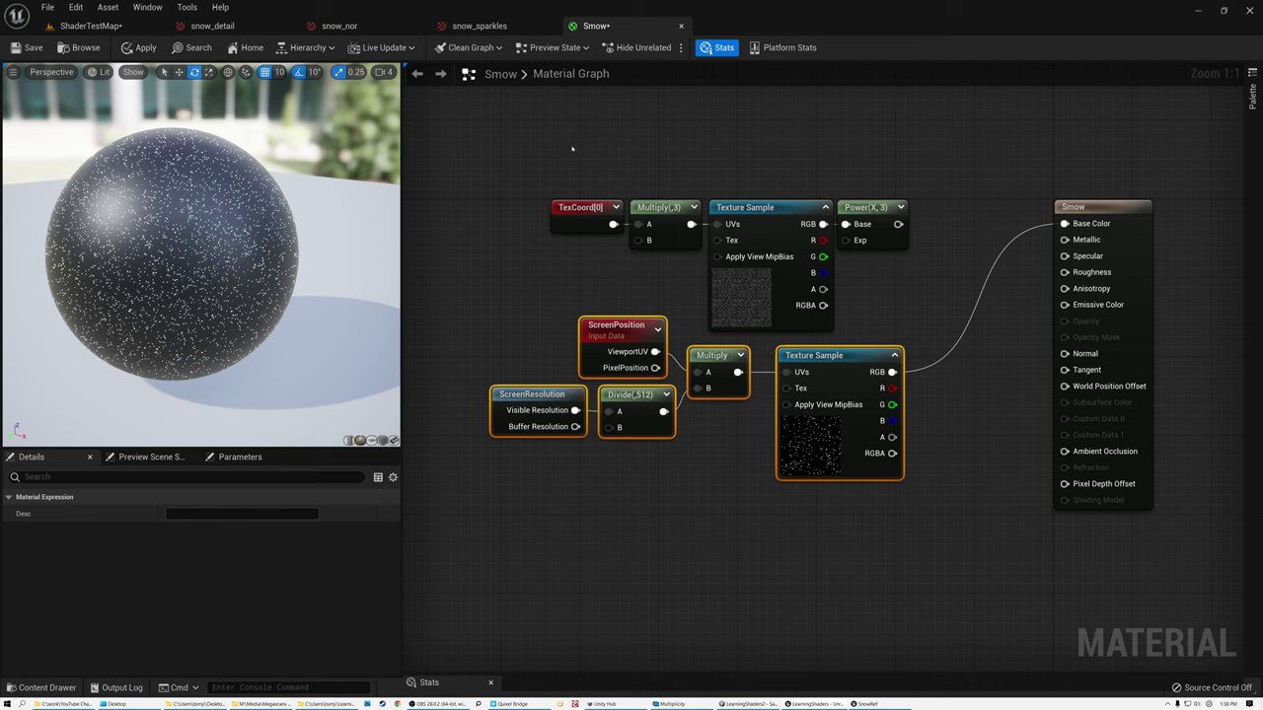
{"action": "left_click_drag", "start_coordinate": [574, 148], "coordinate": [844, 268]}
{"action": "left_click_drag", "start_coordinate": [898, 223], "coordinate": [962, 287]}
{"action": "type", "text": "mul"}
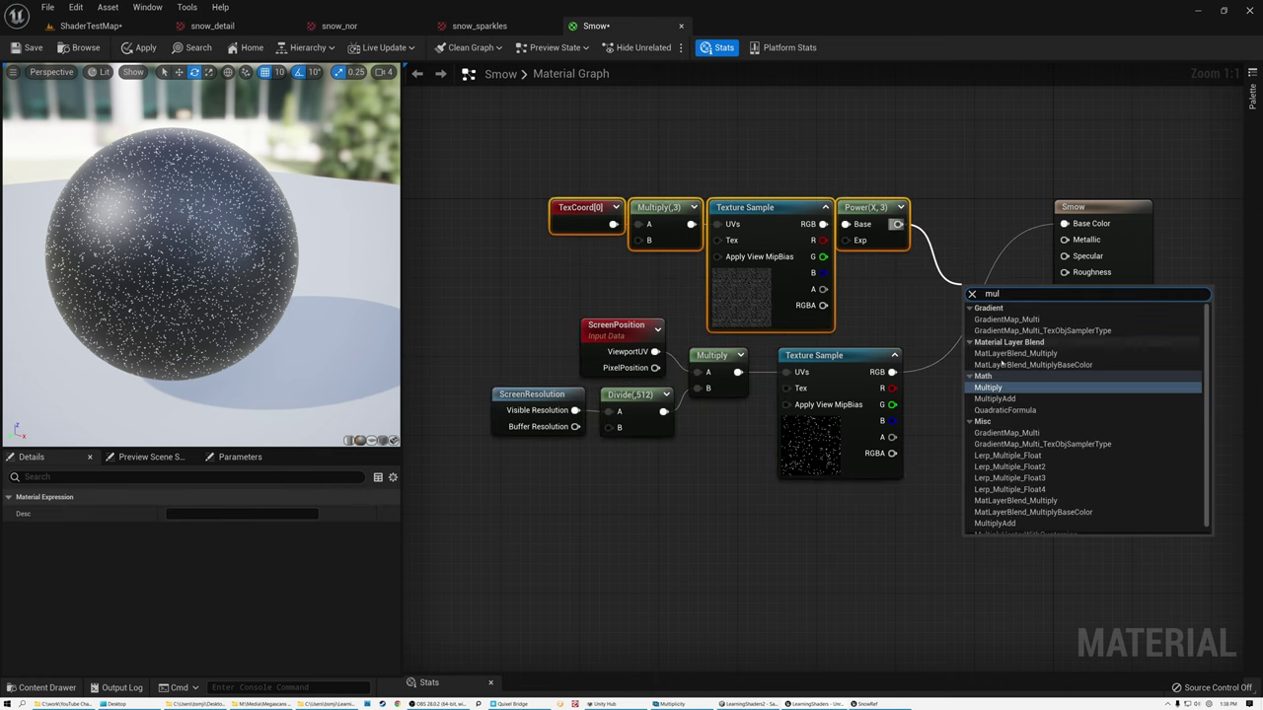
{"action": "left_click", "coordinate": [987, 387]}
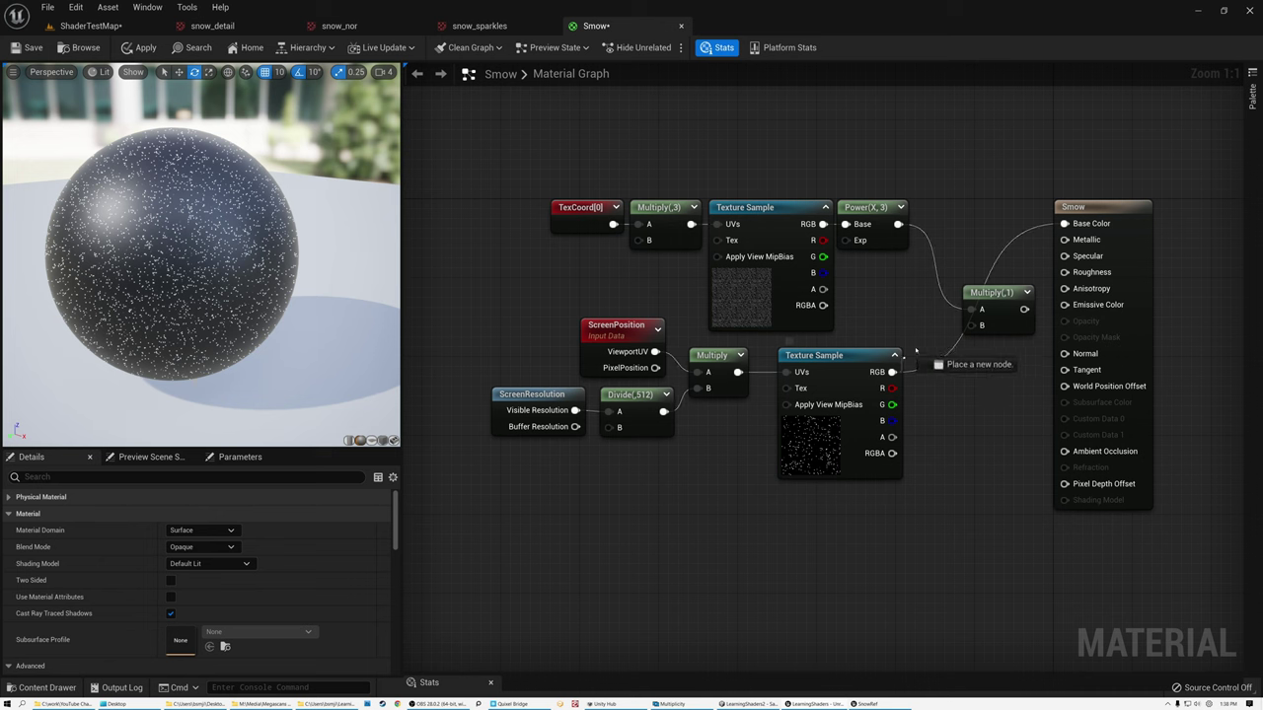
{"action": "left_click_drag", "start_coordinate": [996, 292], "coordinate": [988, 276]}
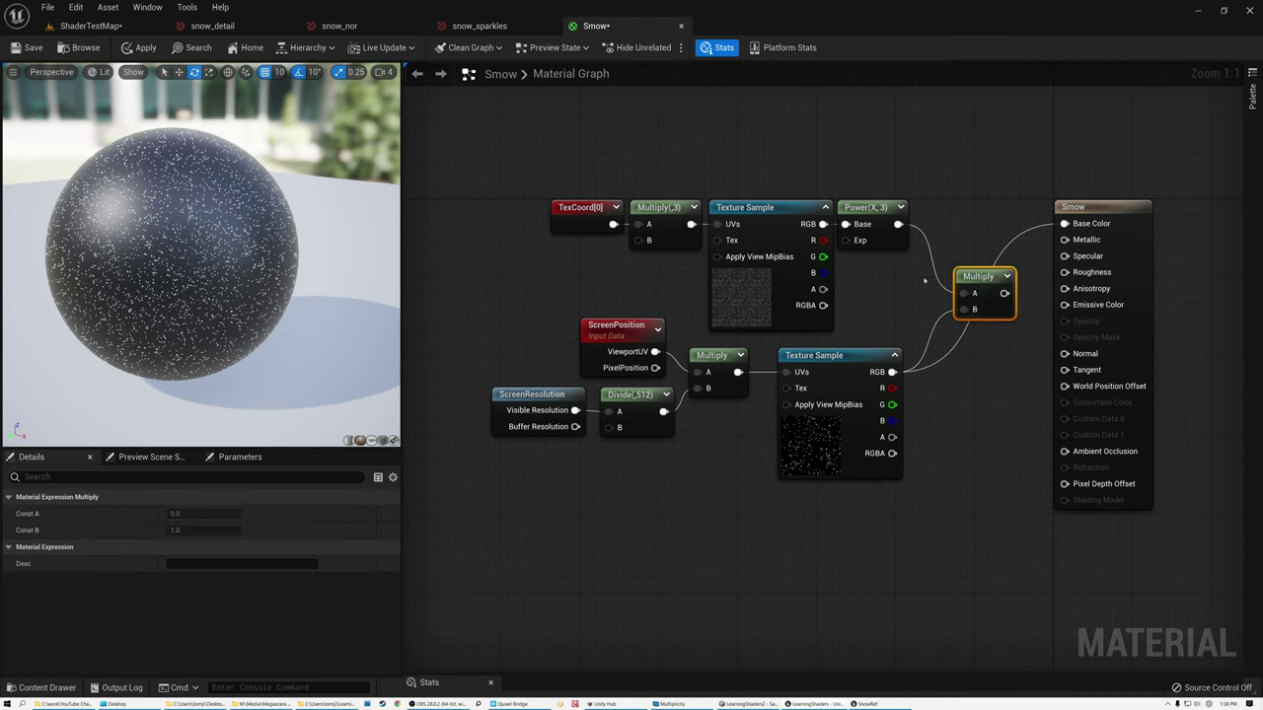
- Move the screen-space UV nodes closer to the lower Texture Sample and connect the combining Multiply to Base Color
{"action": "left_click", "coordinate": [751, 207]}
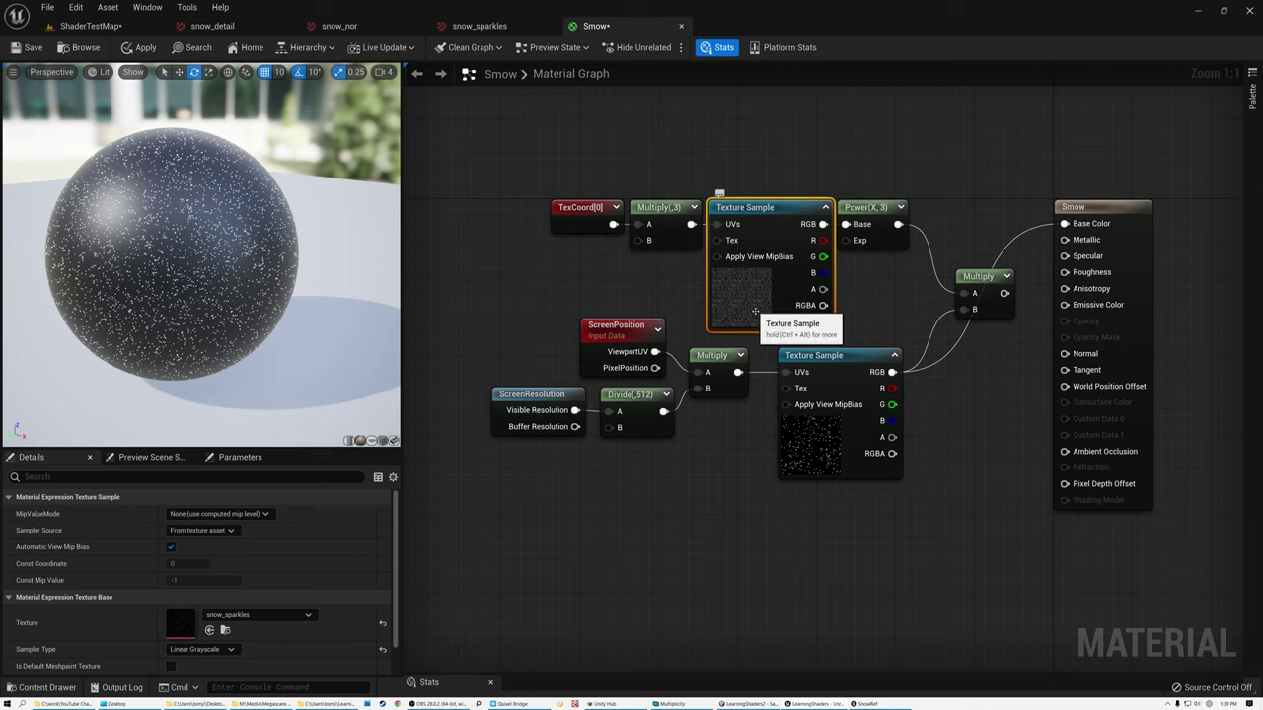
{"action": "left_click_drag", "start_coordinate": [532, 312], "coordinate": [706, 430]}
{"action": "left_click_drag", "start_coordinate": [720, 357], "coordinate": [740, 357]}
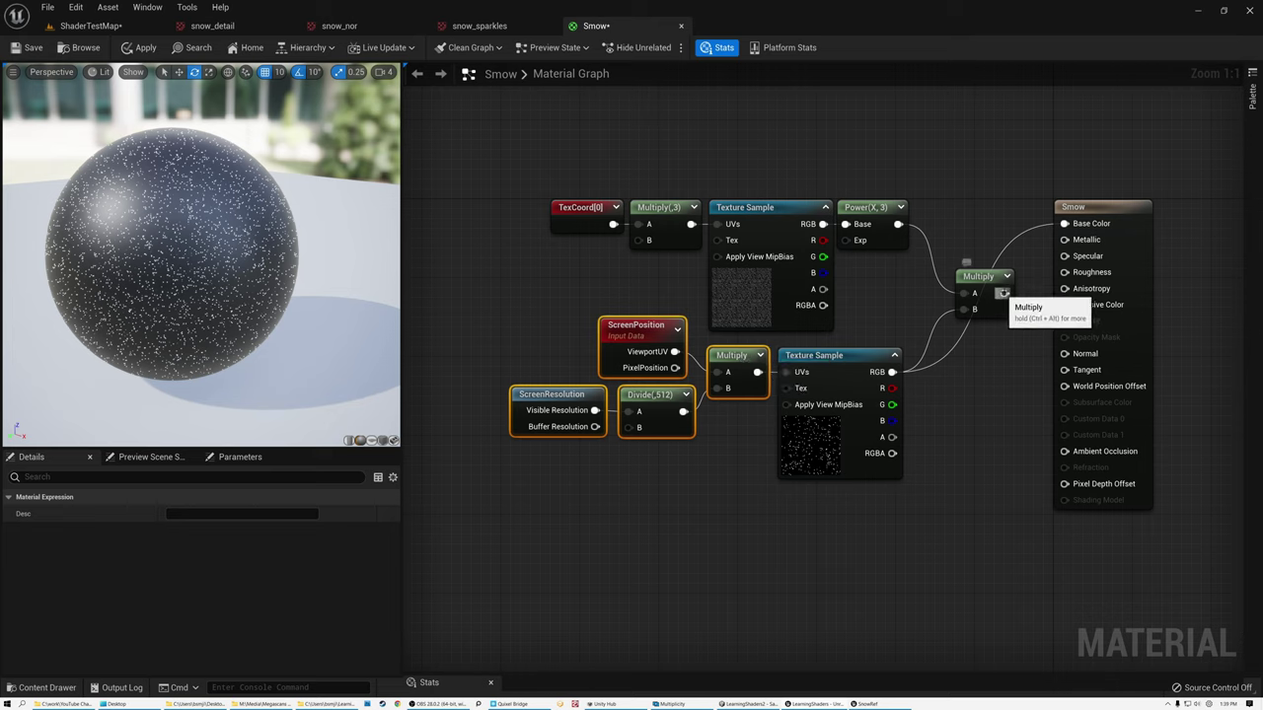
{"action": "left_click_drag", "start_coordinate": [1002, 293], "coordinate": [1065, 224]}
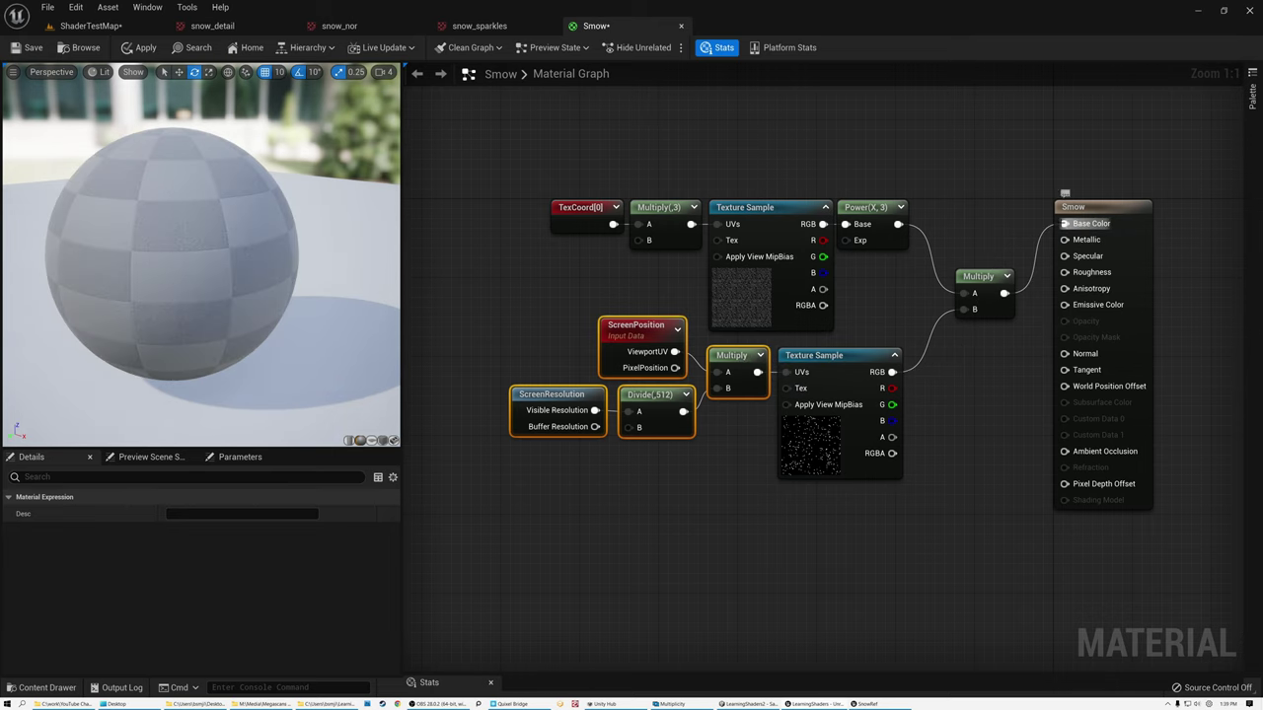
- Examine the combined sparkles on the preview sphere from several angles and distances, comparing the tiled and screen-space branches
{"action": "left_click_drag", "start_coordinate": [184, 276], "coordinate": [334, 288]}
{"action": "scroll", "coordinate": [199, 260], "scroll_direction": "up", "scroll_amount": 3}
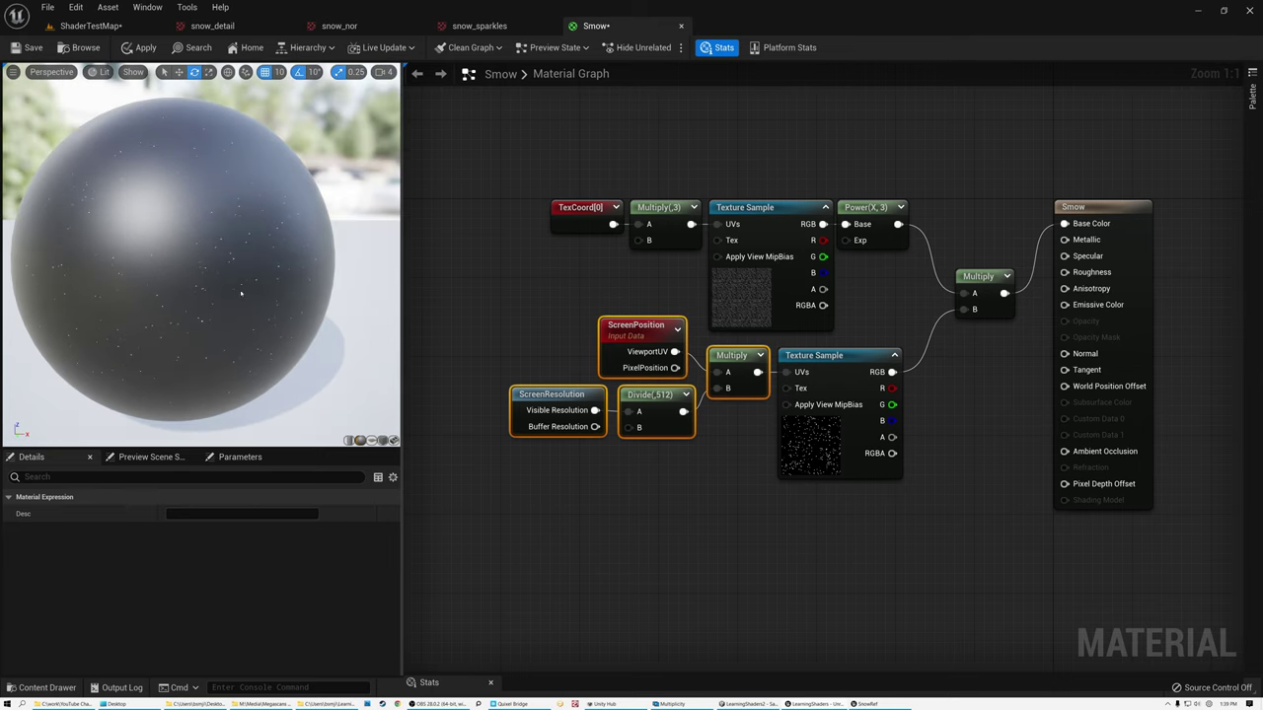
{"action": "left_click_drag", "start_coordinate": [269, 219], "coordinate": [266, 219]}
{"action": "scroll", "coordinate": [265, 218], "scroll_direction": "down", "scroll_amount": 4}
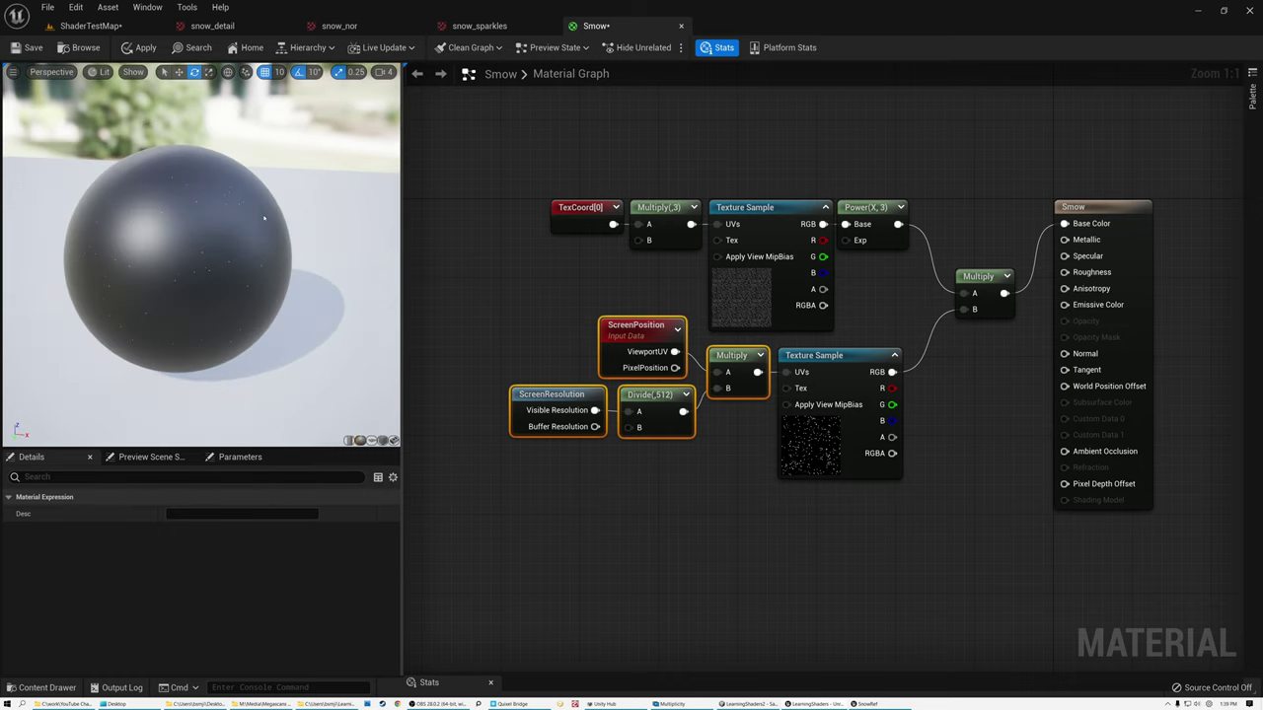
{"action": "scroll", "coordinate": [265, 217], "scroll_direction": "up", "scroll_amount": 5}
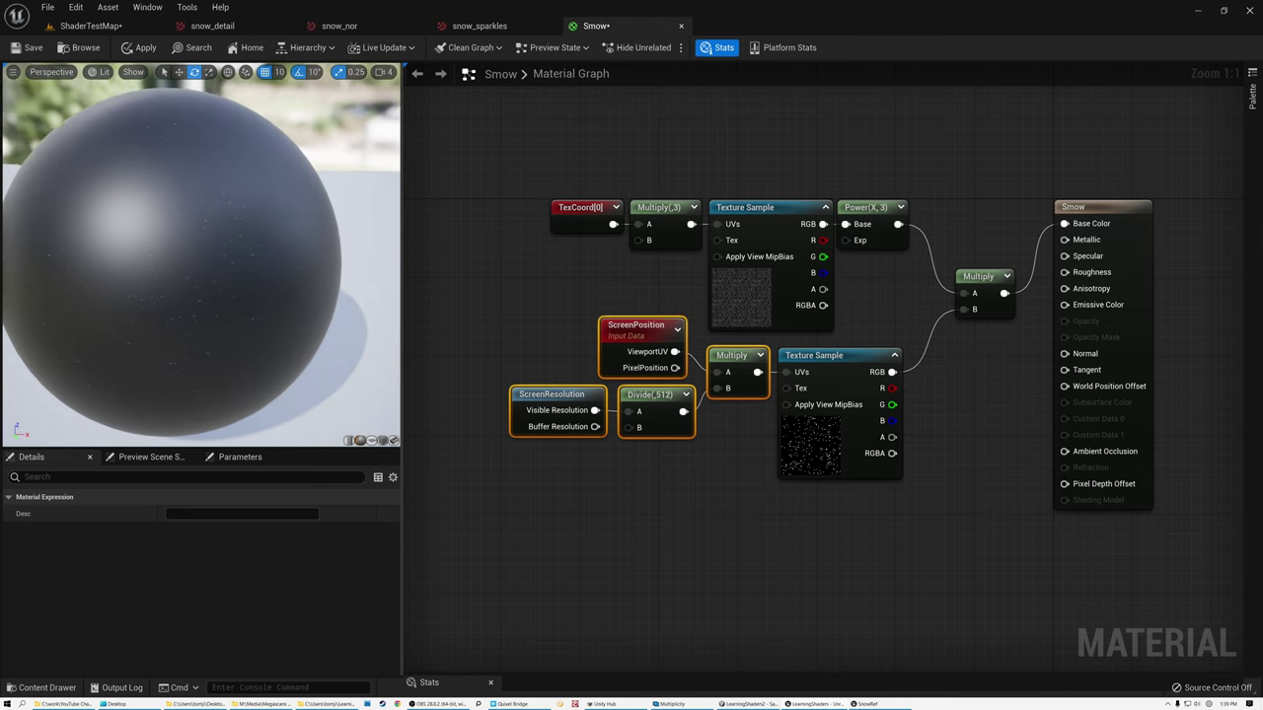
{"action": "left_click_drag", "start_coordinate": [264, 217], "coordinate": [258, 224]}
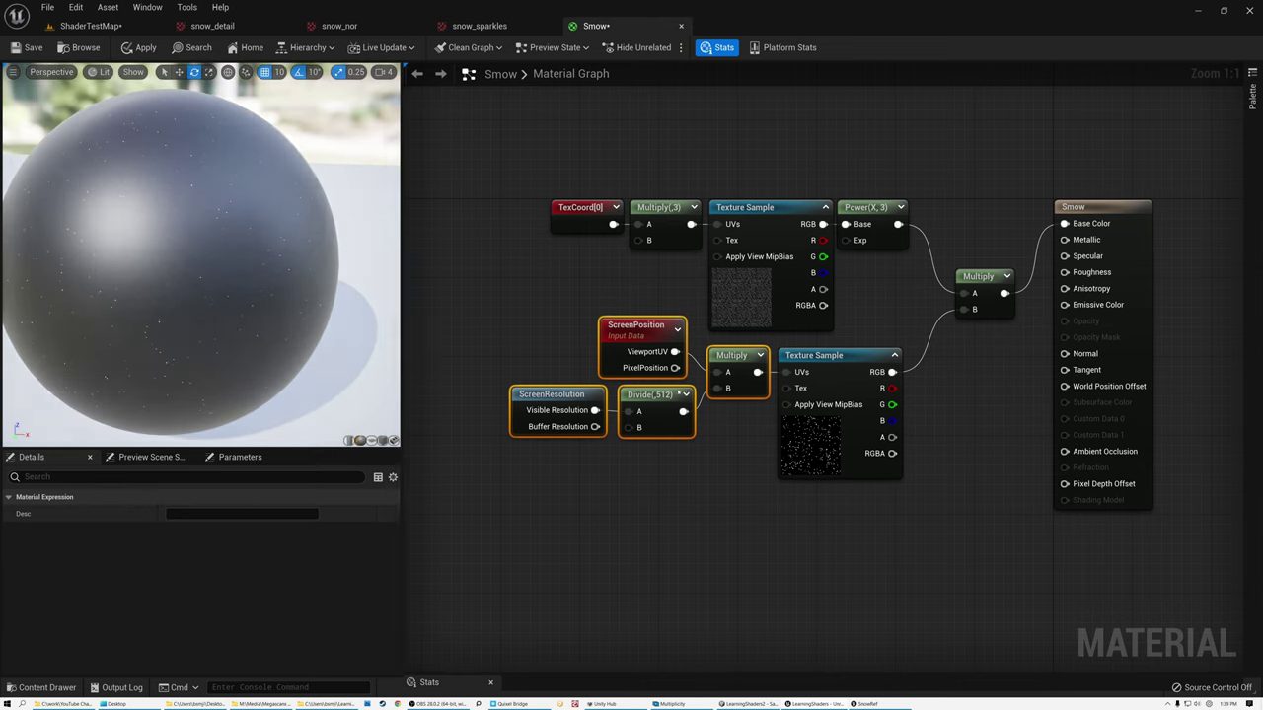
{"action": "left_click", "coordinate": [840, 357]}
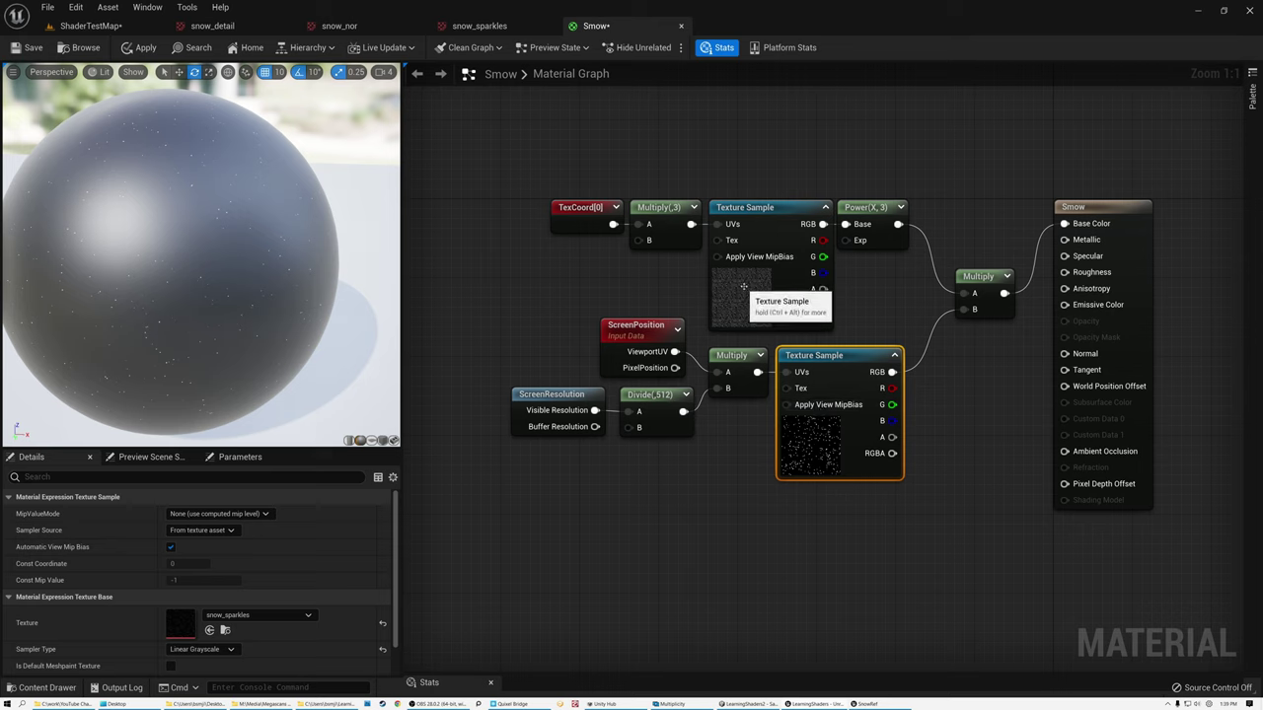
{"action": "left_click_drag", "start_coordinate": [567, 158], "coordinate": [866, 225]}
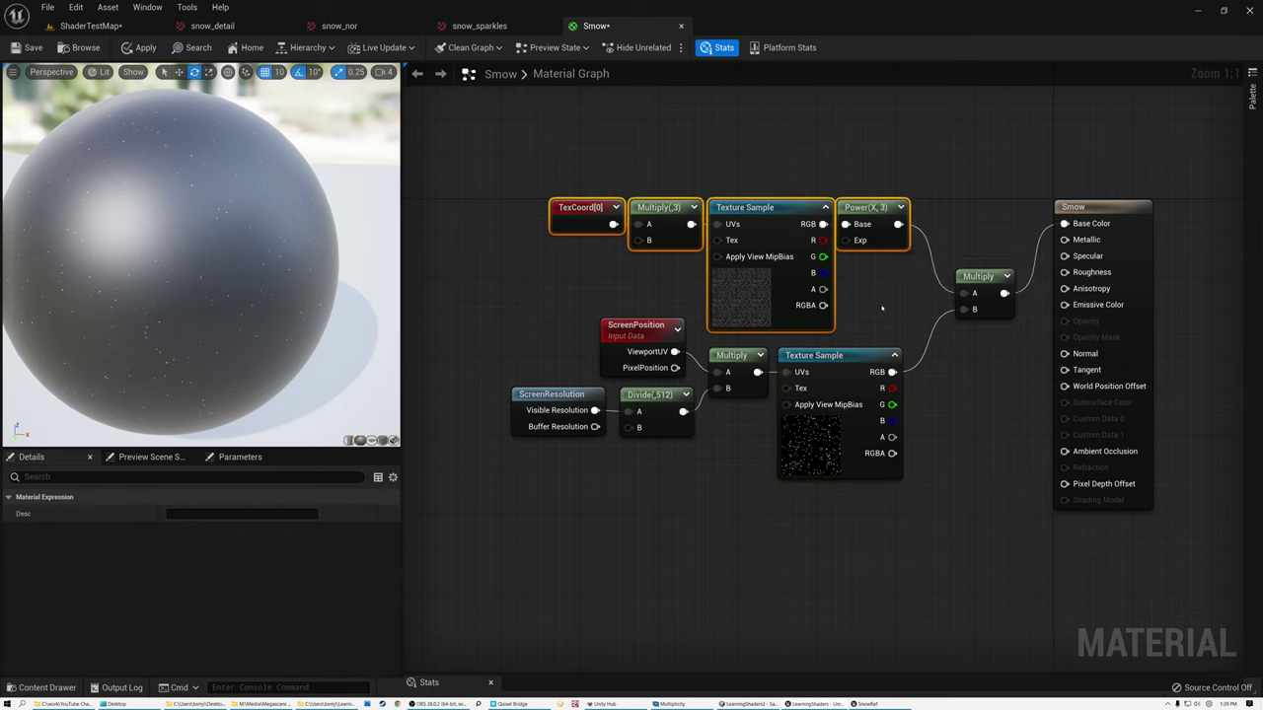
{"action": "left_click_drag", "start_coordinate": [285, 277], "coordinate": [283, 278]}
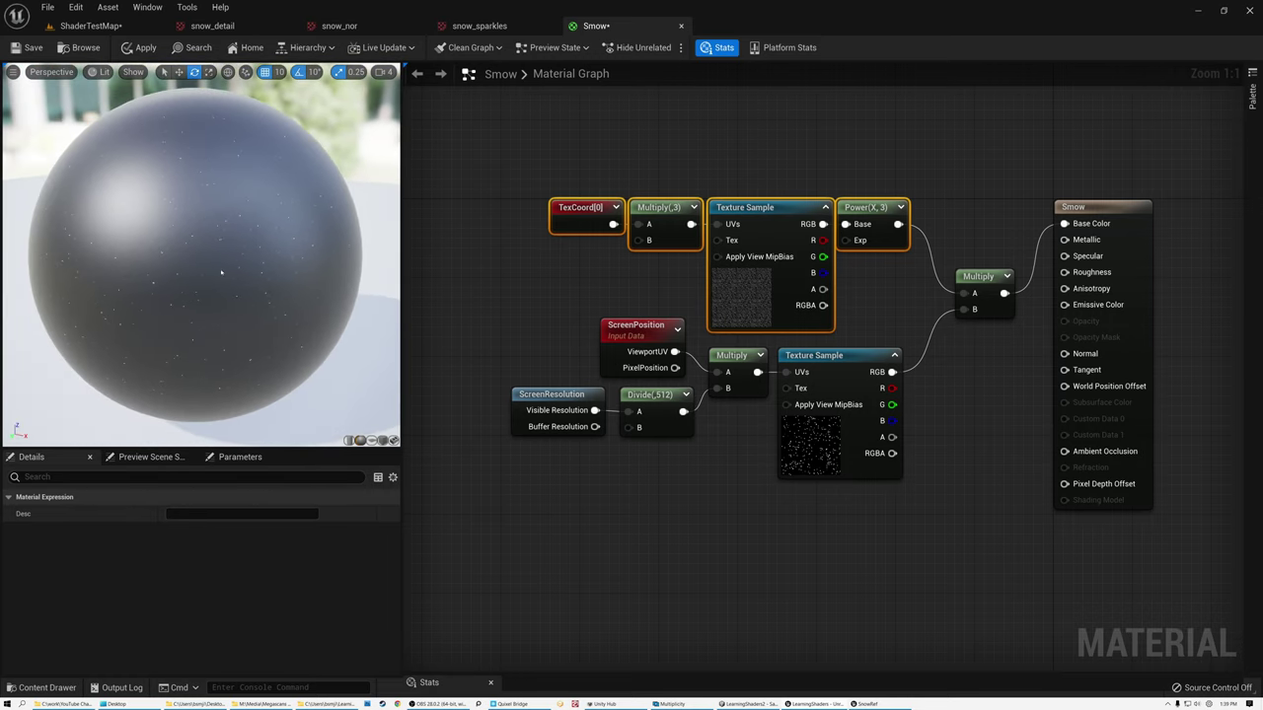
{"action": "scroll", "coordinate": [222, 271], "scroll_direction": "down", "scroll_amount": 3}
{"action": "left_click_drag", "start_coordinate": [283, 278], "coordinate": [283, 278]}
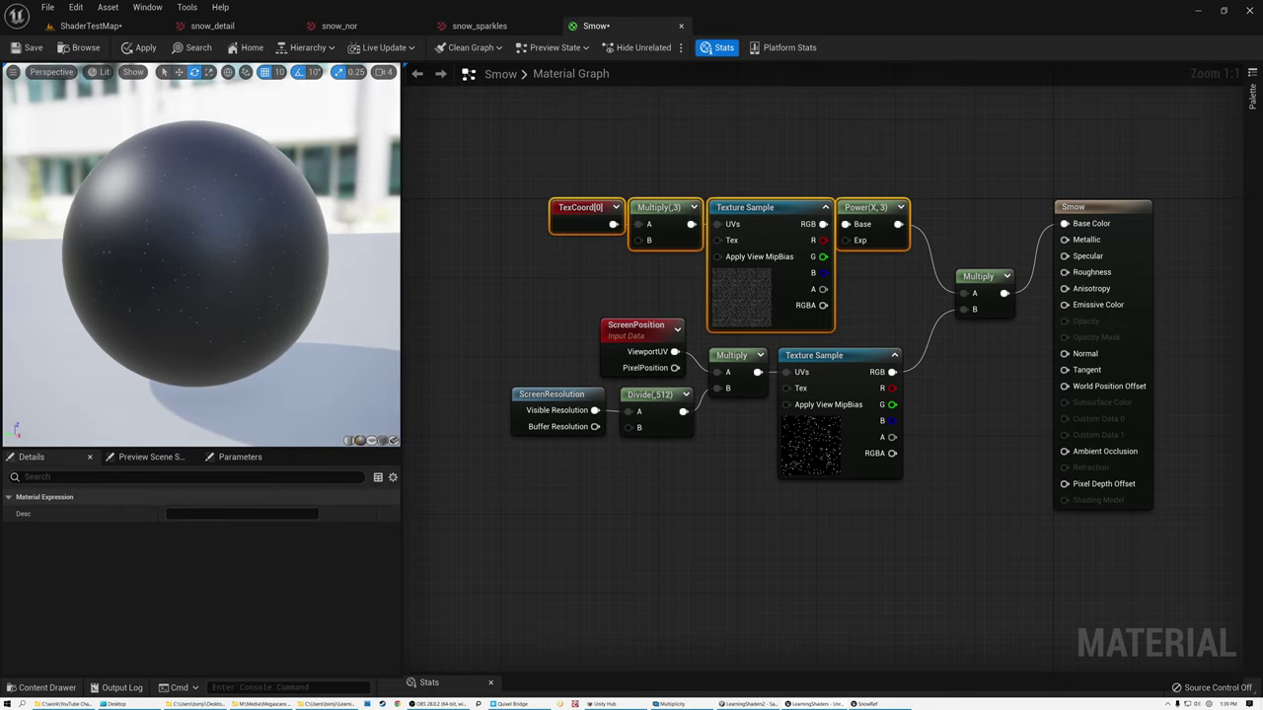
- Connect the combining Multiply to Emissive Color instead of Base Color, and shift the sparkle nodes to line up with that input
{"action": "left_click_drag", "start_coordinate": [609, 153], "coordinate": [901, 503]}
{"action": "left_click_drag", "start_coordinate": [515, 174], "coordinate": [937, 497]}
{"action": "left_click_drag", "start_coordinate": [974, 293], "coordinate": [1065, 306]}
{"action": "left_click", "coordinate": [1019, 239], "text": "alt"}
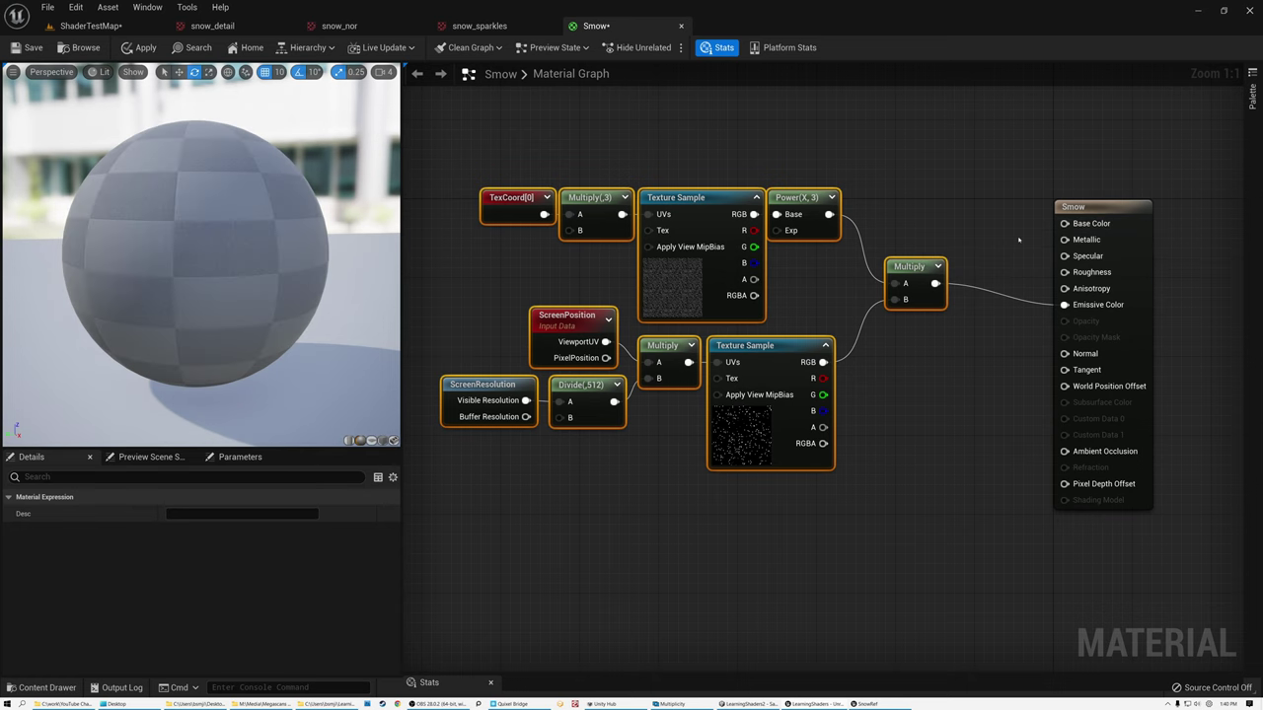
{"action": "left_click_drag", "start_coordinate": [443, 123], "coordinate": [879, 475]}
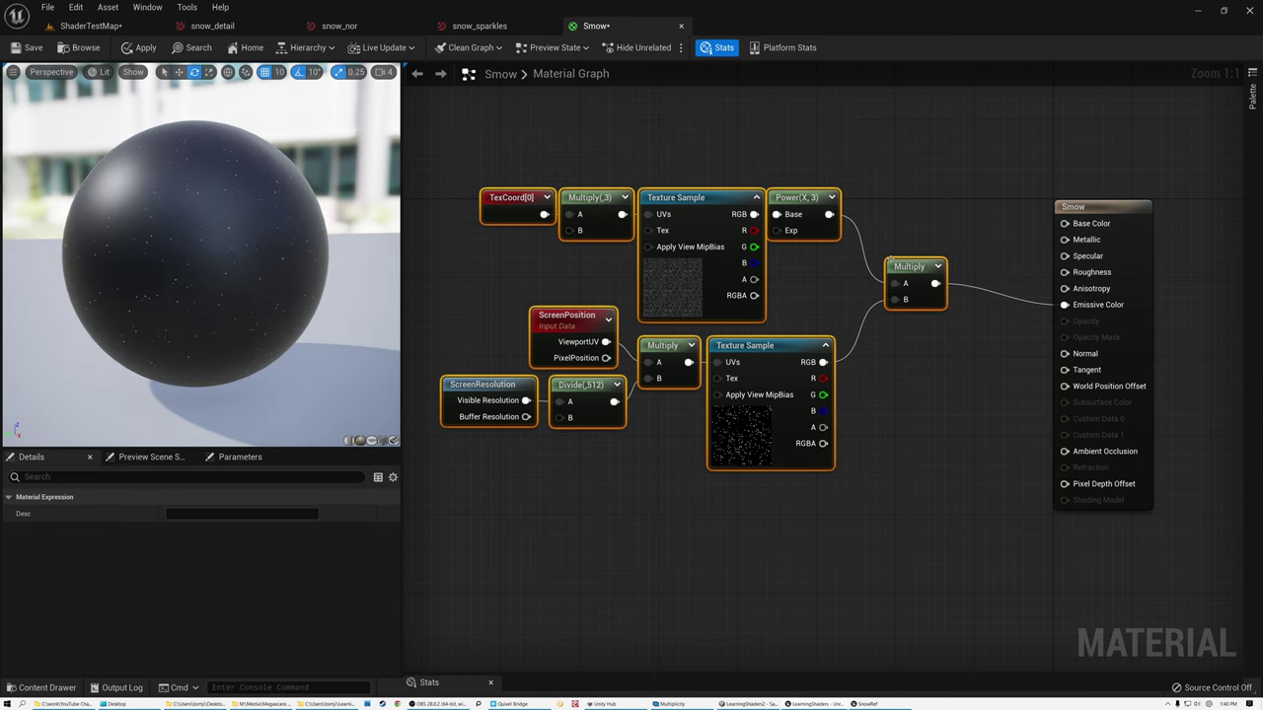
{"action": "left_click_drag", "start_coordinate": [907, 268], "coordinate": [909, 288]}
- Check the emissive sparkles from different angles on the preview sphere, and move the whole sparkle network down to free the graph area above it
{"action": "left_click_drag", "start_coordinate": [244, 301], "coordinate": [400, 266]}
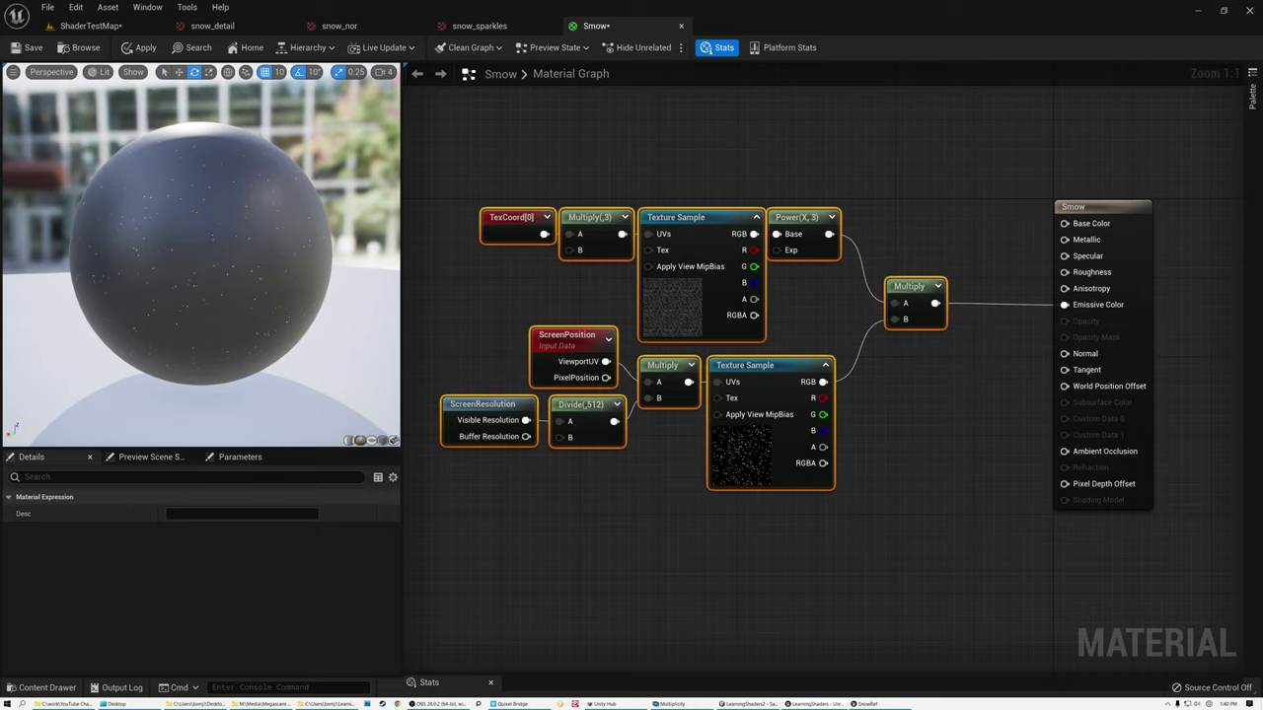
{"action": "left_click_drag", "start_coordinate": [243, 266], "coordinate": [225, 225]}
{"action": "left_click_drag", "start_coordinate": [400, 375], "coordinate": [324, 397]}
{"action": "left_click_drag", "start_coordinate": [228, 286], "coordinate": [229, 232]}
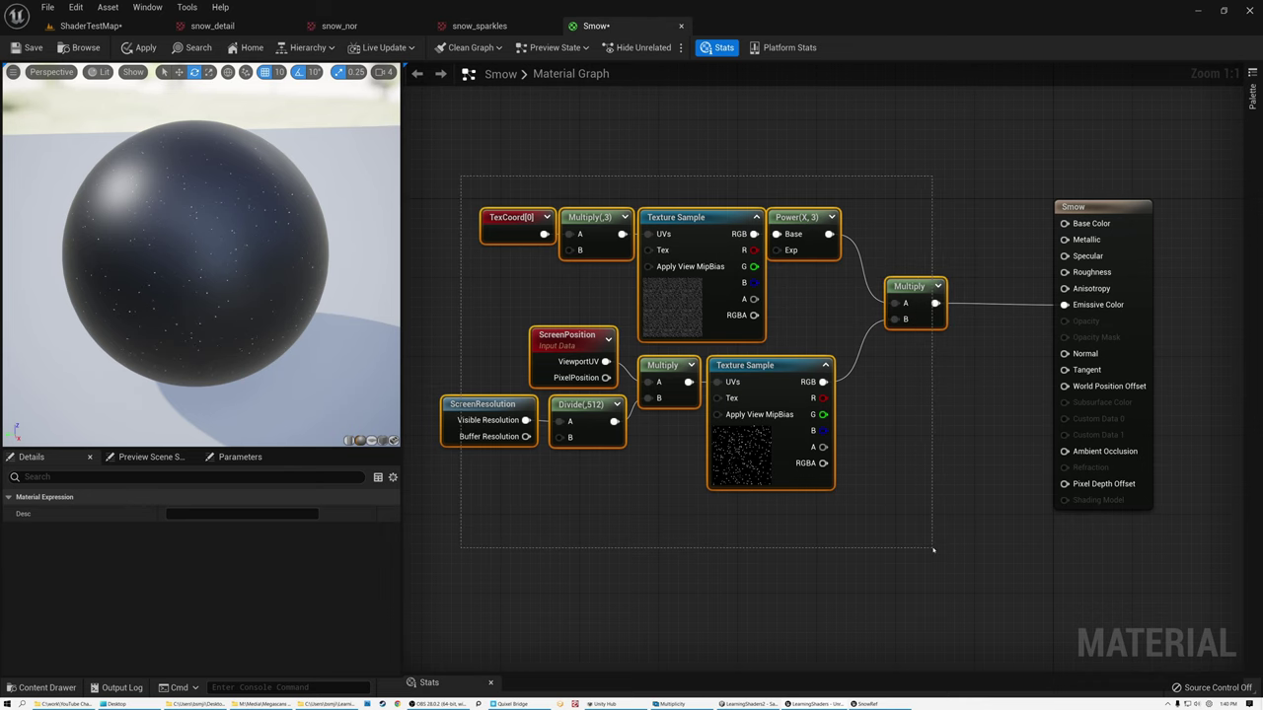
{"action": "left_click_drag", "start_coordinate": [894, 287], "coordinate": [917, 437]}
{"action": "left_click", "coordinate": [535, 219]}
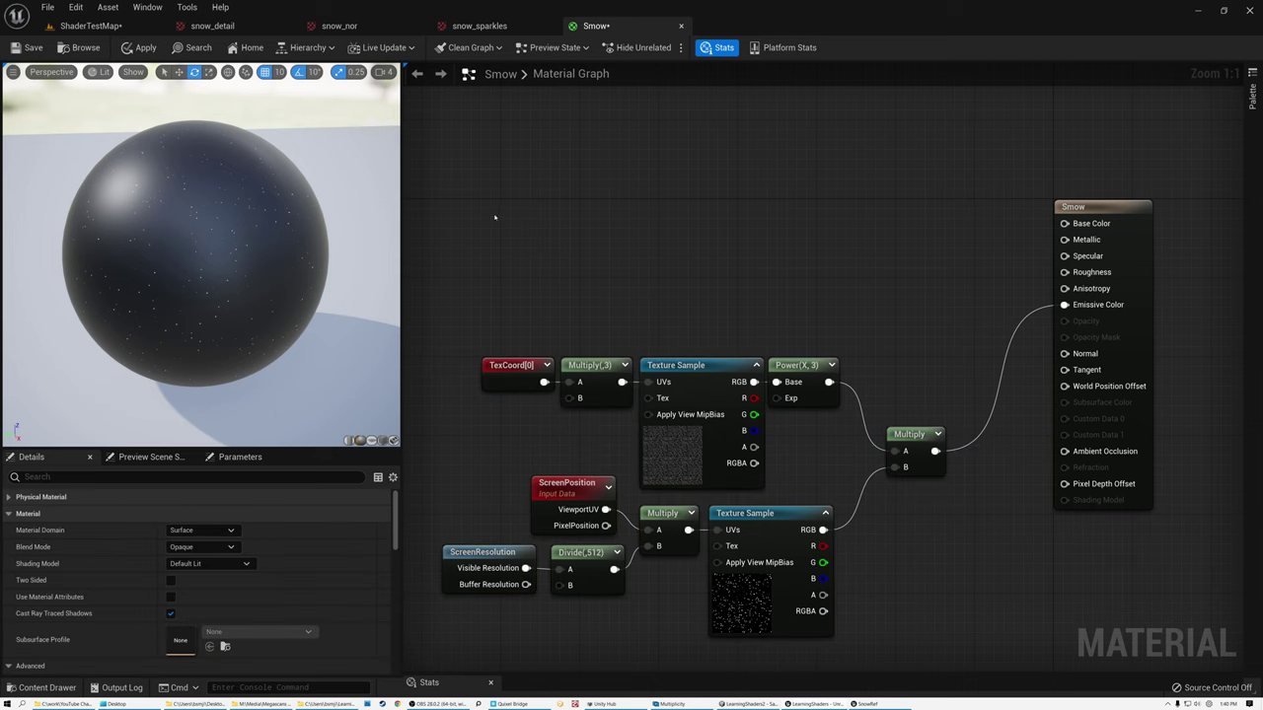
- Add an Atmosphere Sun Light Vector node in the free graph area above the tiled sparkle branch
{"action": "right_click", "coordinate": [479, 183]}
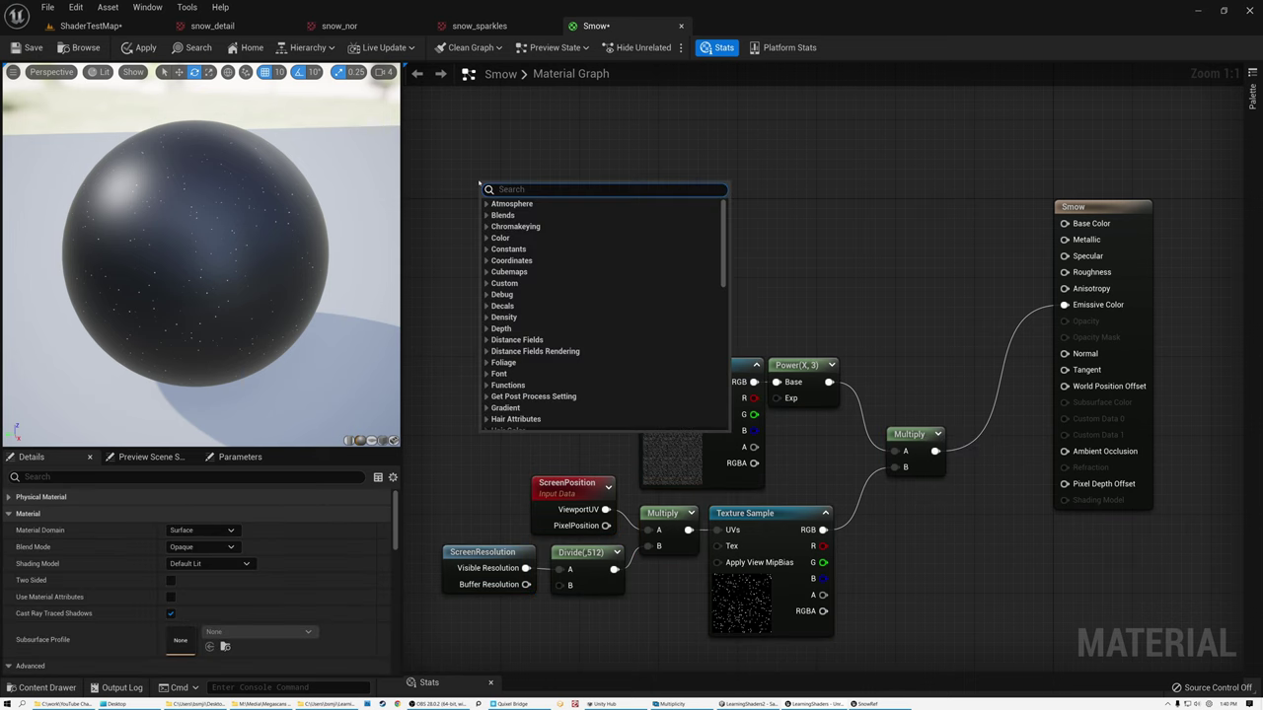
{"action": "type", "text": "light"}
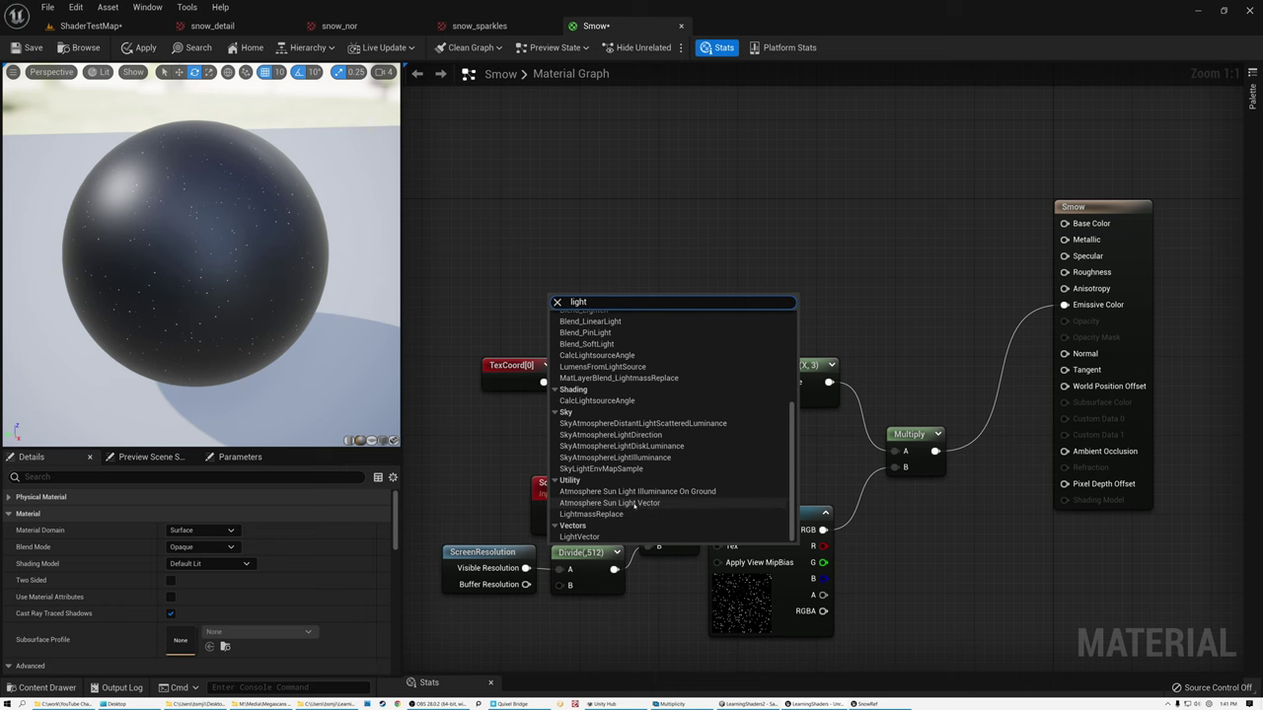
{"action": "left_click", "coordinate": [629, 504]}
{"action": "left_click", "coordinate": [628, 504]}
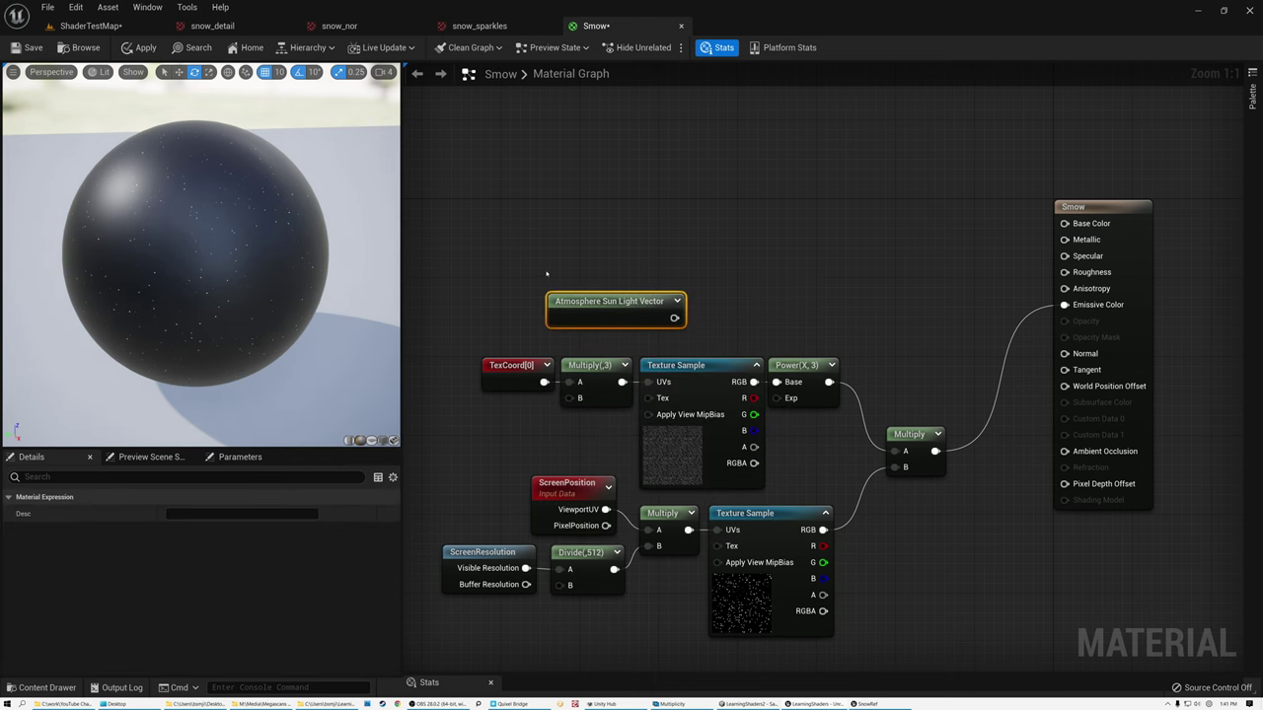
{"action": "left_click_drag", "start_coordinate": [608, 308], "coordinate": [509, 244]}
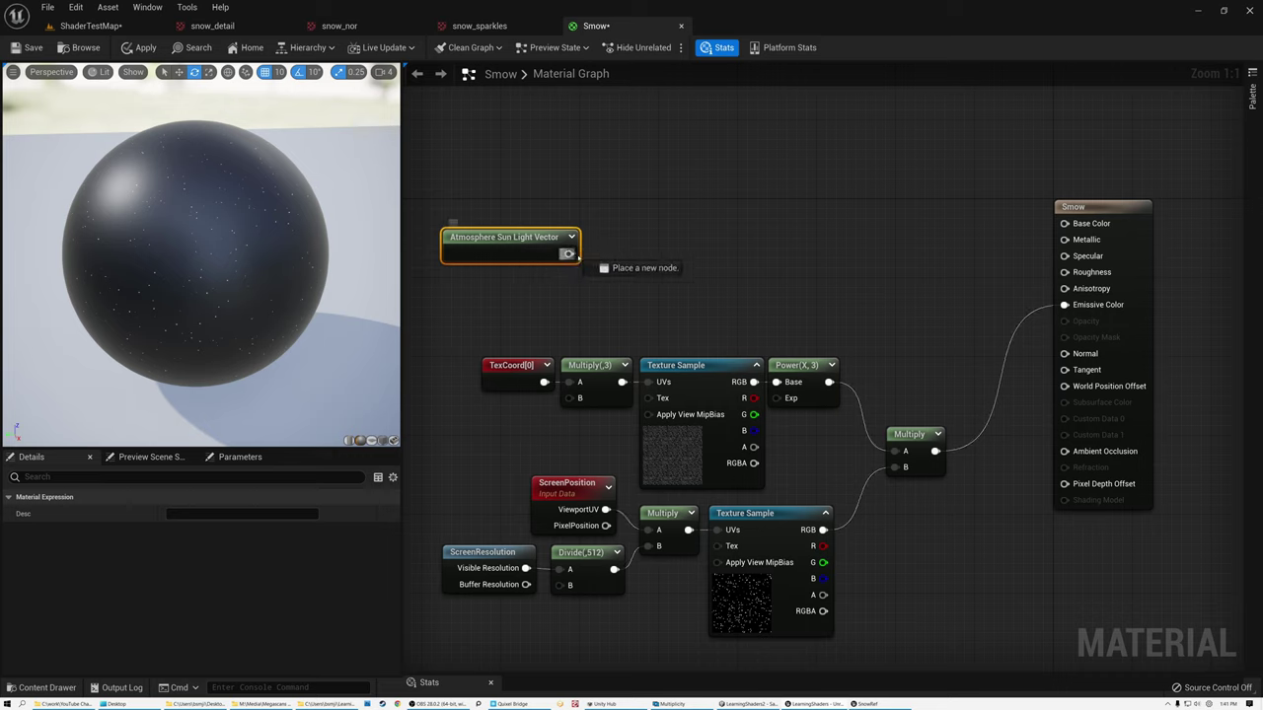
- Create a Dot node fed by the Atmosphere Sun Light Vector and place it just beside that node
{"action": "left_click_drag", "start_coordinate": [603, 275], "coordinate": [605, 278]}
{"action": "type", "text": "dot"}
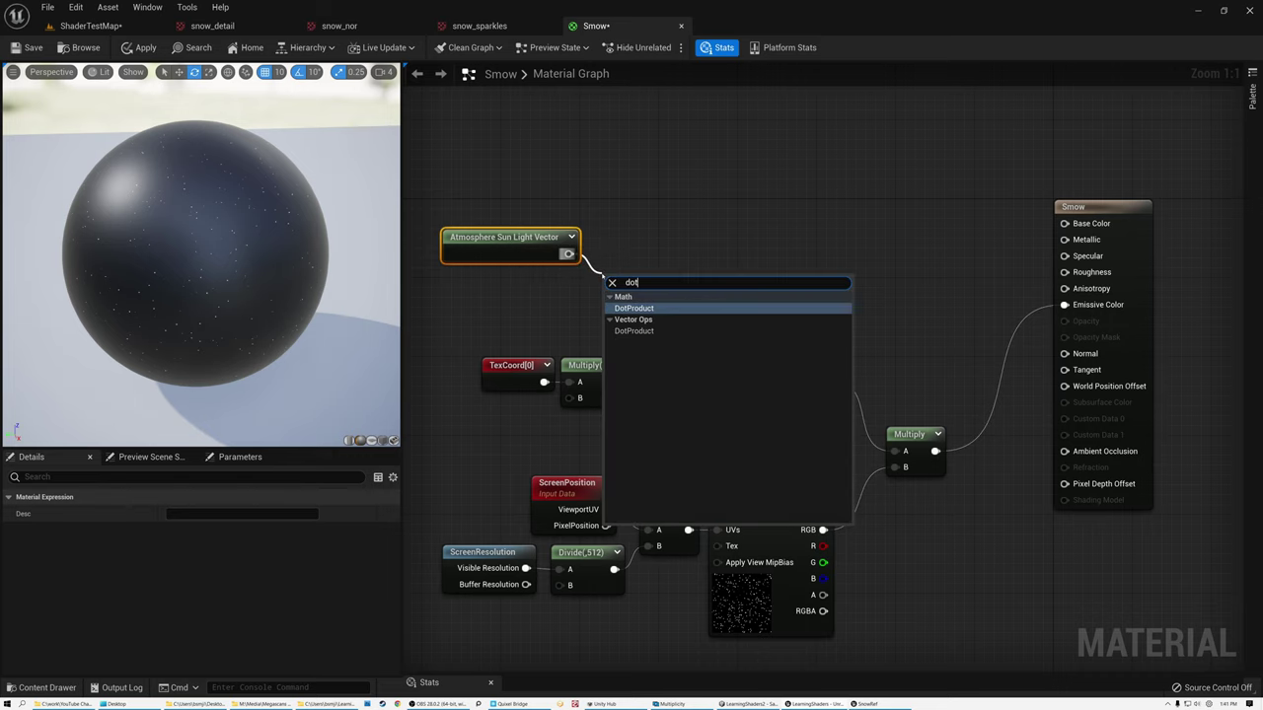
{"action": "left_click", "coordinate": [635, 309]}
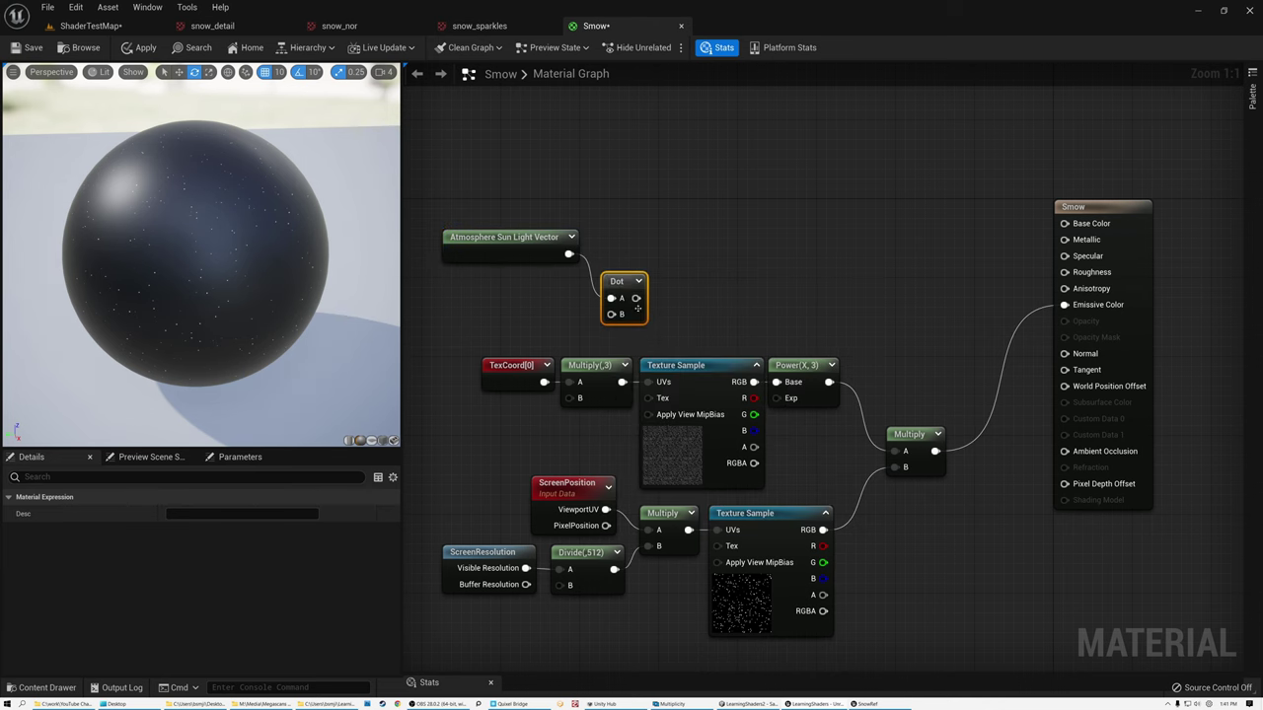
{"action": "left_click", "coordinate": [478, 296]}
{"action": "left_click_drag", "start_coordinate": [623, 285], "coordinate": [602, 250]}
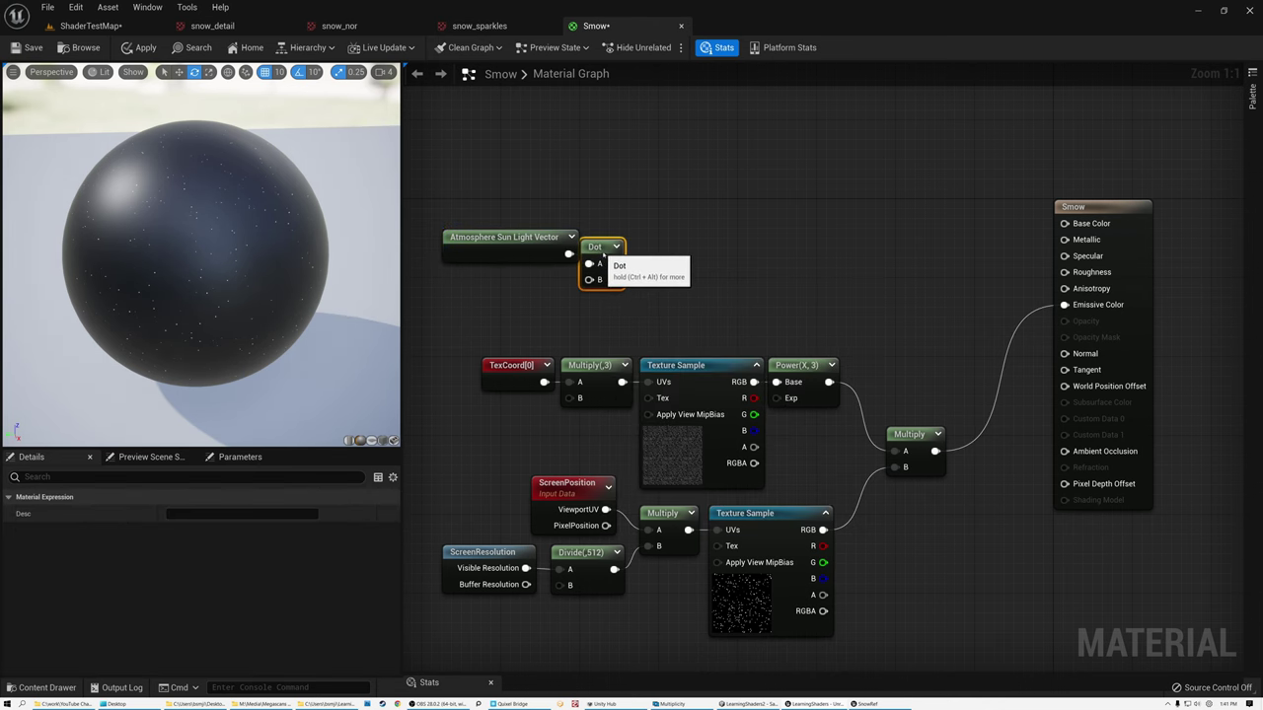
- Feed a new VertexNormalWS node into the Dot's B input and preview the Dot result through Emissive Color
{"action": "right_click", "coordinate": [497, 290]}
{"action": "type", "text": "verte"}
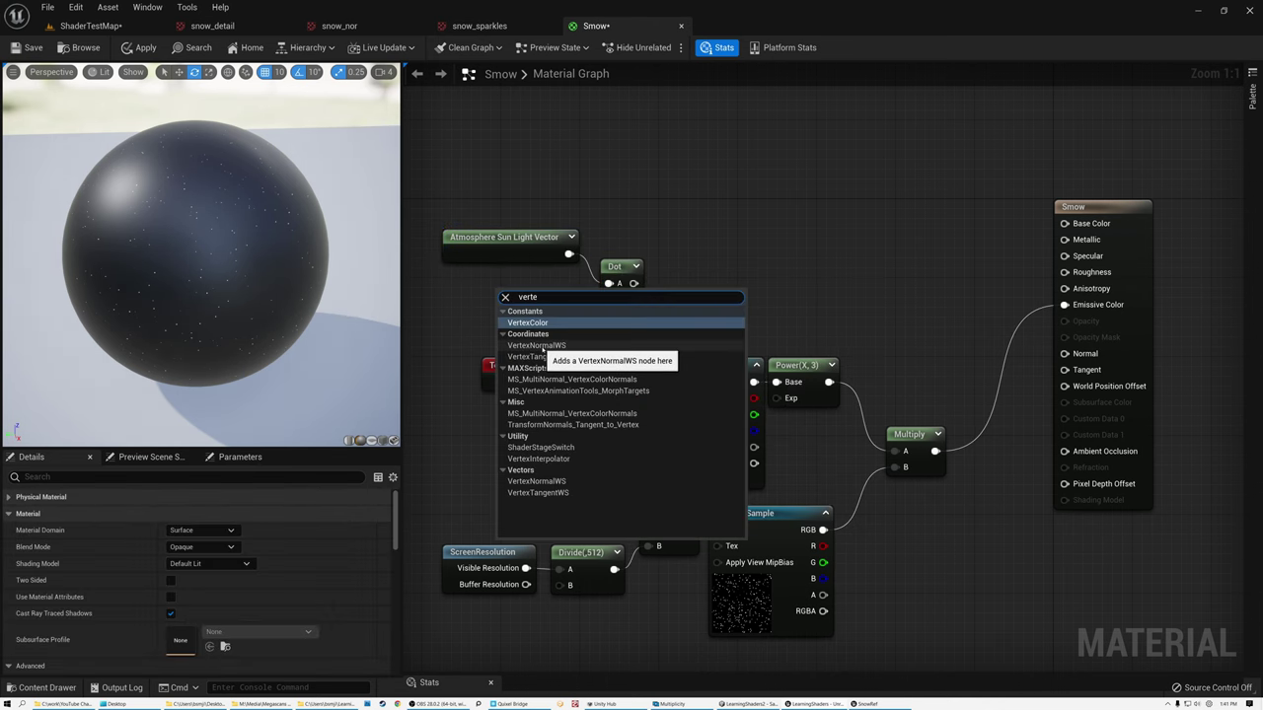
{"action": "left_click", "coordinate": [543, 350]}
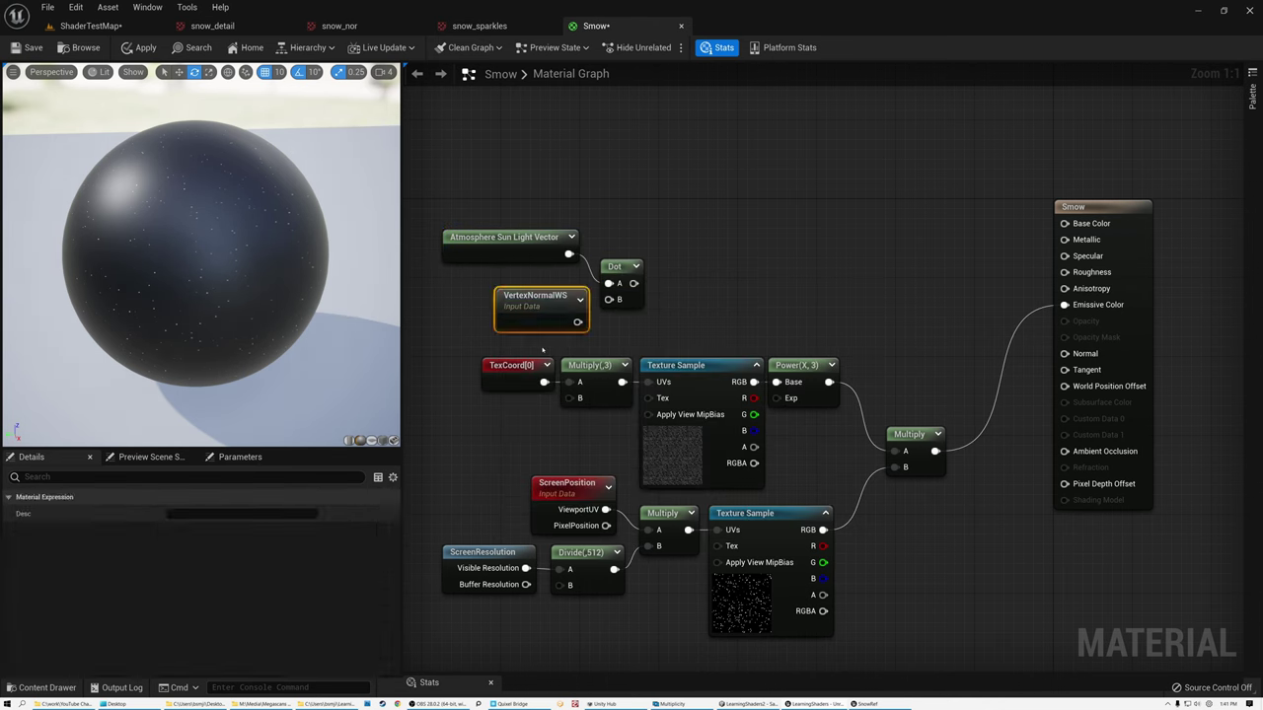
{"action": "left_click_drag", "start_coordinate": [577, 321], "coordinate": [1085, 304]}
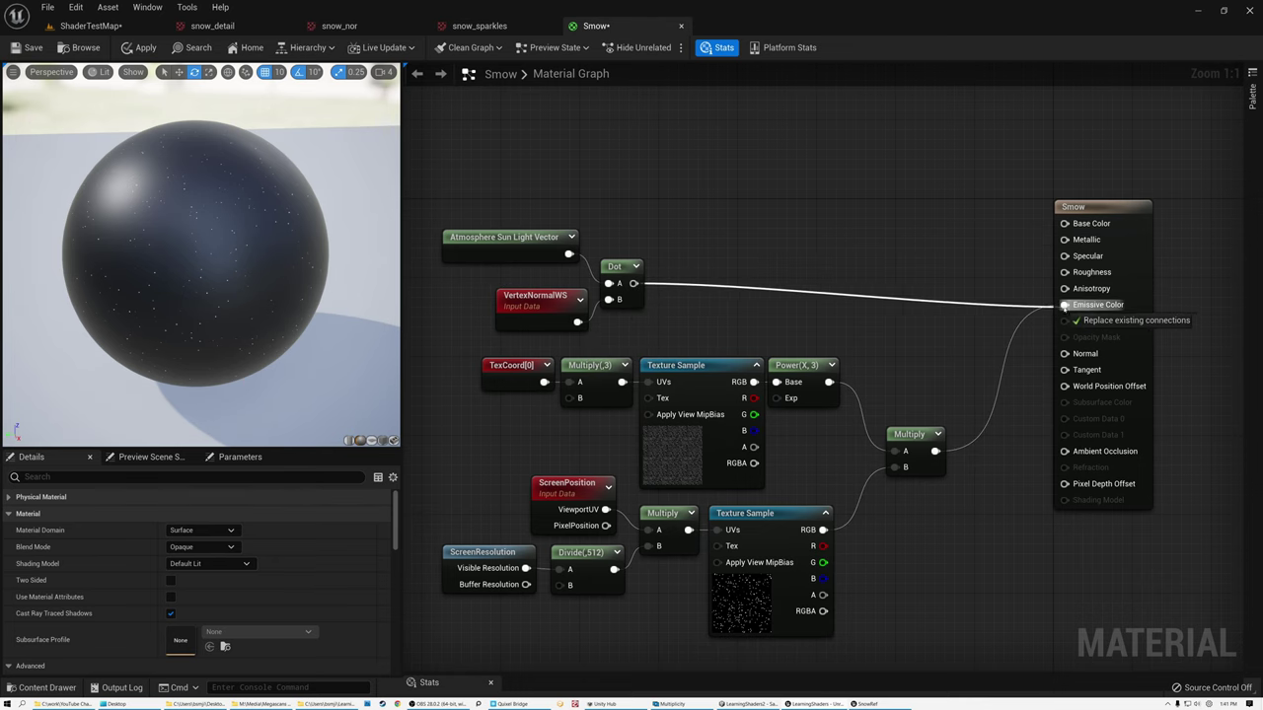
{"action": "mouse_move", "coordinate": [181, 262]}
{"action": "left_mouse_down"}
{"action": "mouse_move", "coordinate": [345, 237]}
{"action": "mouse_move", "coordinate": [330, 269]}
{"action": "mouse_move", "coordinate": [380, 272]}
{"action": "left_mouse_up"}
{"action": "mouse_move", "coordinate": [268, 293]}
{"action": "left_mouse_down"}
{"action": "mouse_move", "coordinate": [365, 286]}
{"action": "mouse_move", "coordinate": [291, 288]}
{"action": "mouse_move", "coordinate": [365, 311]}
{"action": "mouse_move", "coordinate": [385, 335]}
{"action": "mouse_move", "coordinate": [286, 296]}
{"action": "left_mouse_up"}
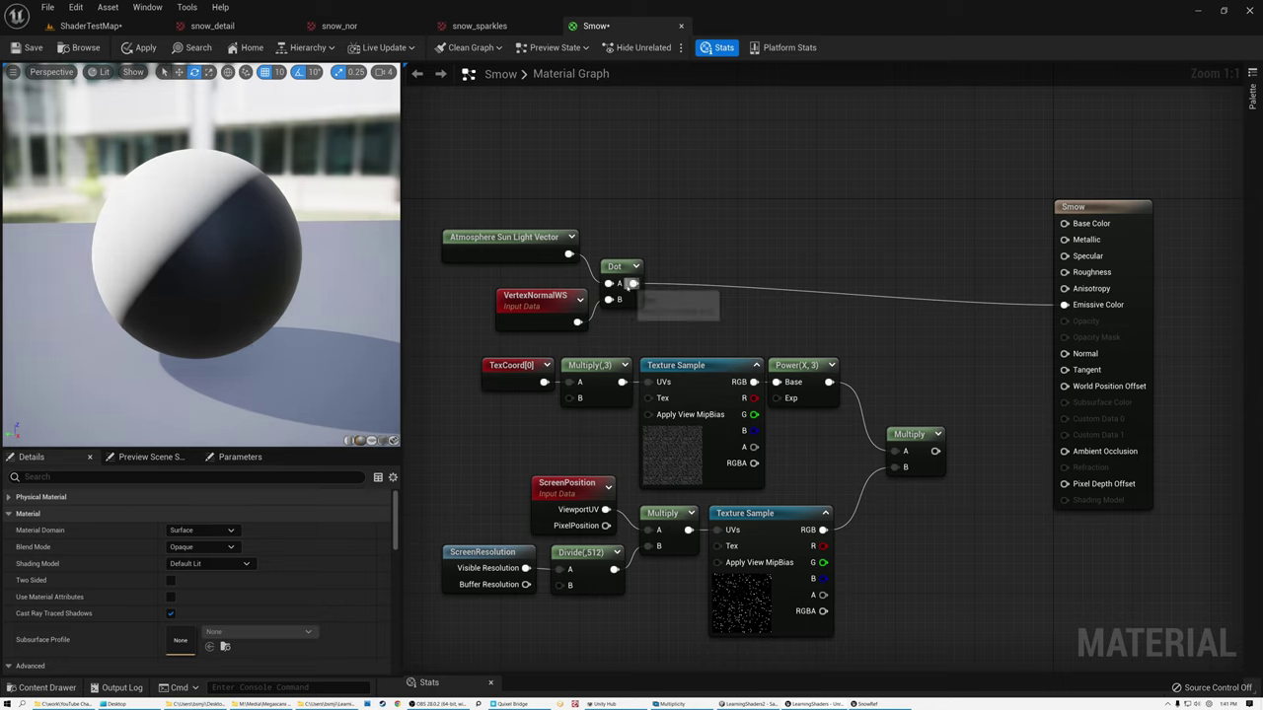
- Add a Saturate node that takes the Dot's output
{"action": "left_click_drag", "start_coordinate": [631, 283], "coordinate": [687, 292]}
{"action": "type", "text": "satur"}
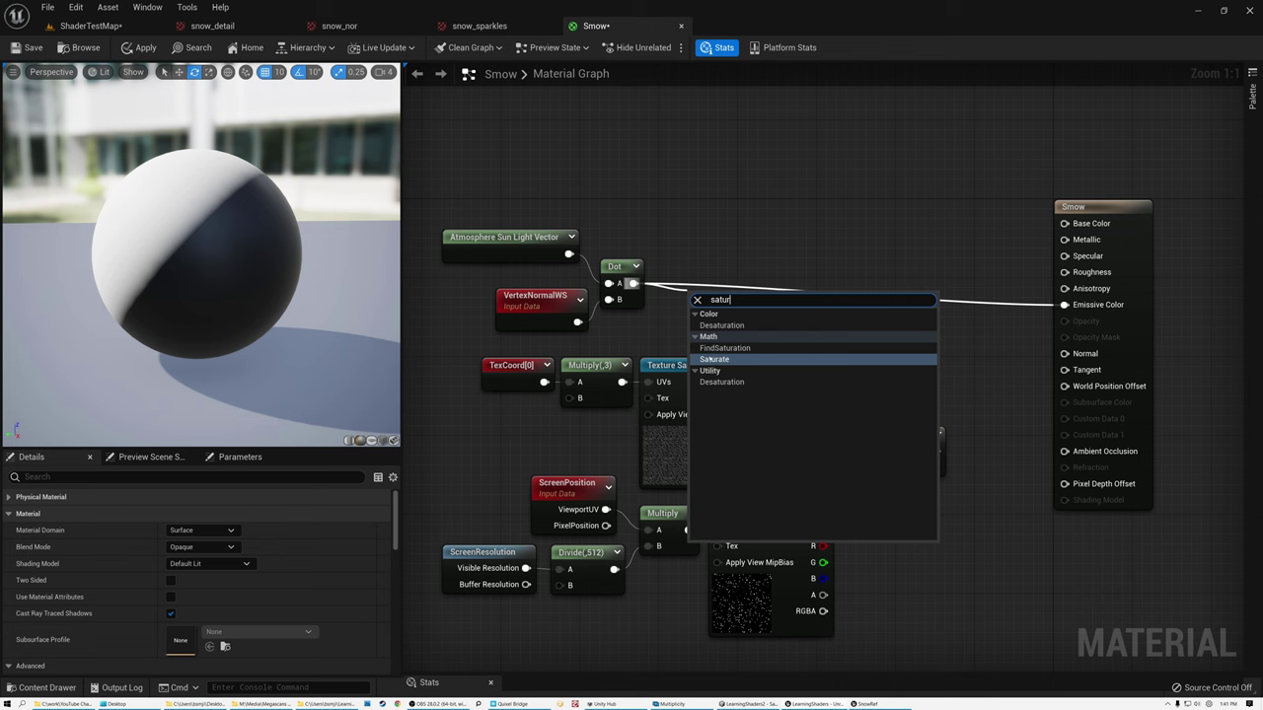
{"action": "left_click", "coordinate": [714, 359]}
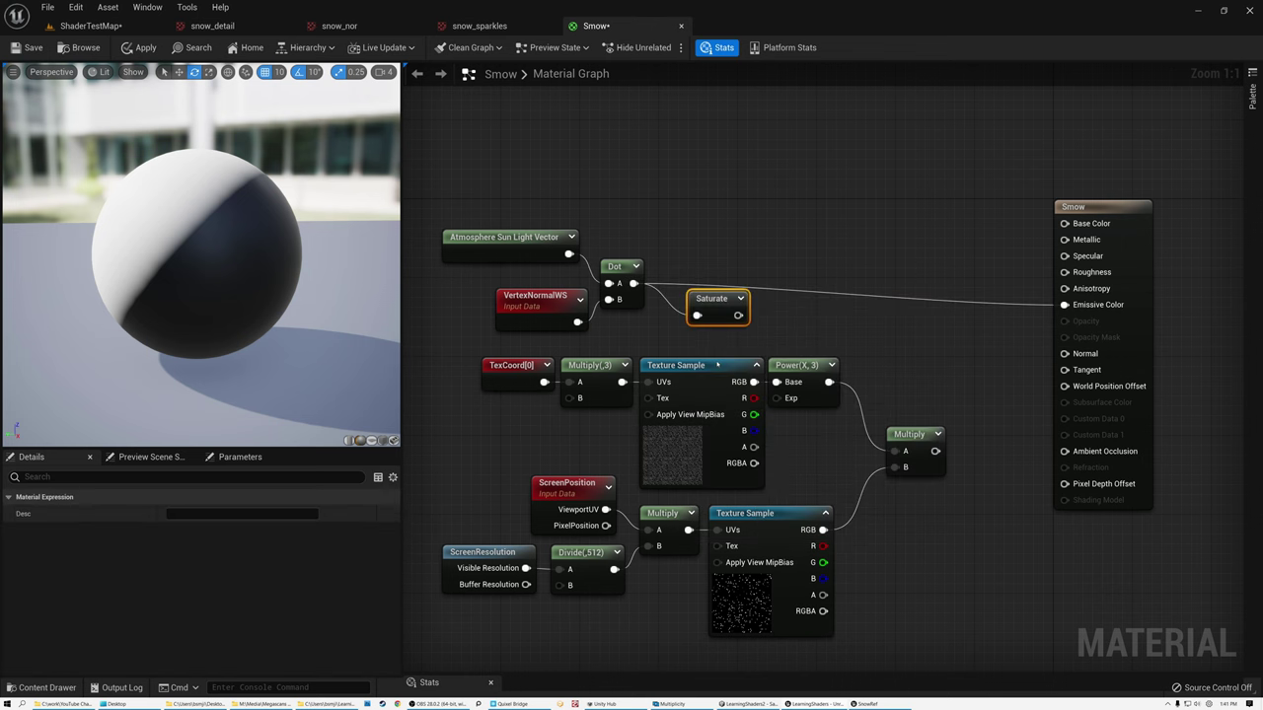
- Add a Power node with exponent 3 after the Saturate and connect it to Emissive Color in place of the Dot
{"action": "left_click_drag", "start_coordinate": [699, 283], "coordinate": [747, 318]}
{"action": "type", "text": "power"}
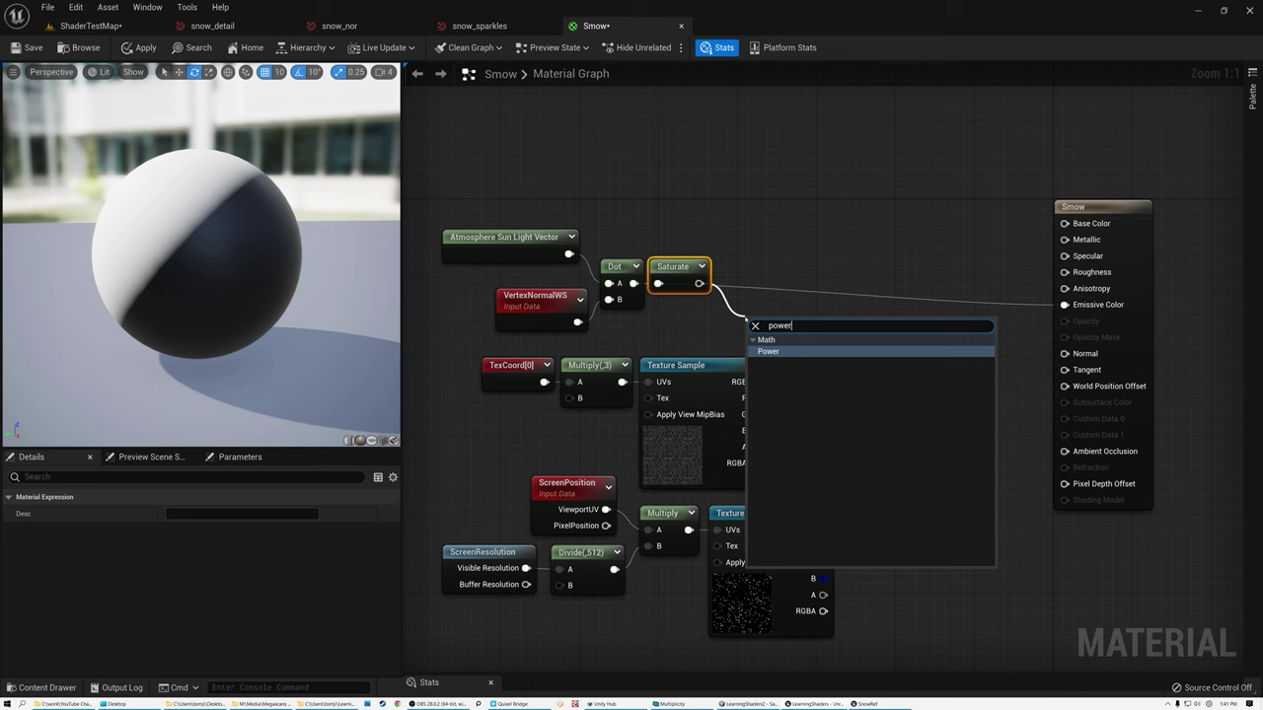
{"action": "left_click", "coordinate": [767, 352]}
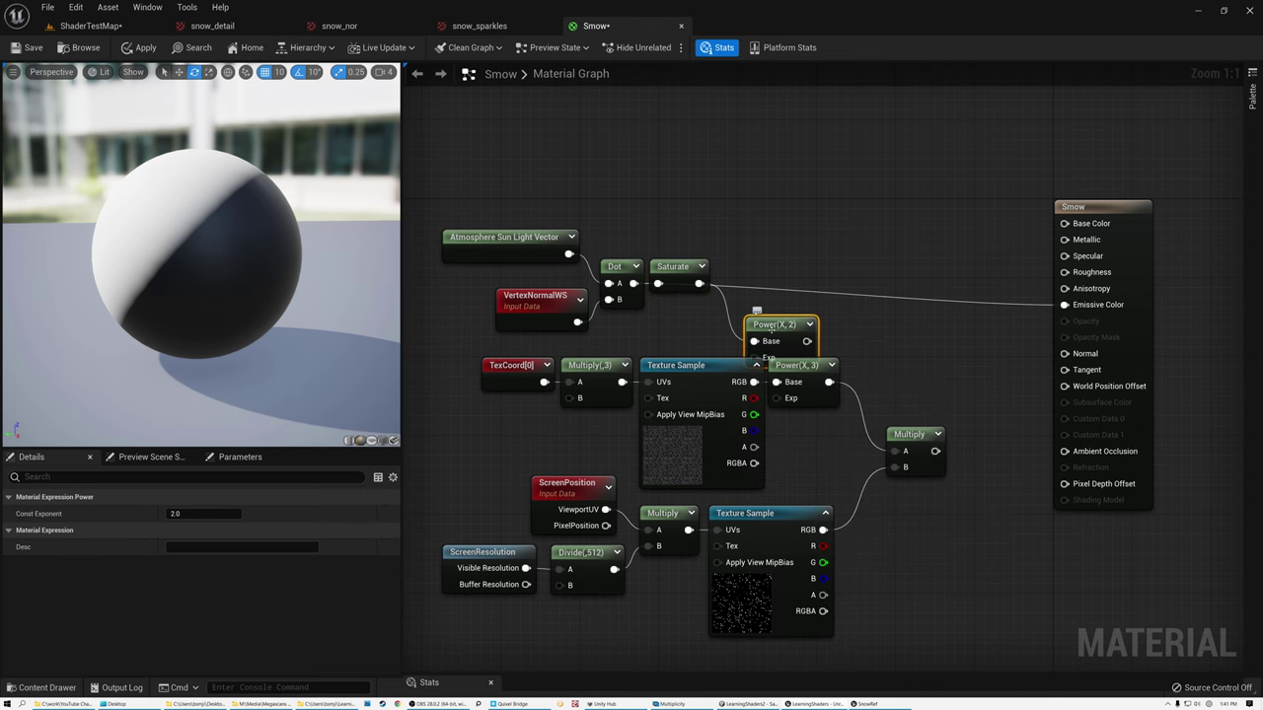
{"action": "left_click_drag", "start_coordinate": [779, 323], "coordinate": [754, 266]}
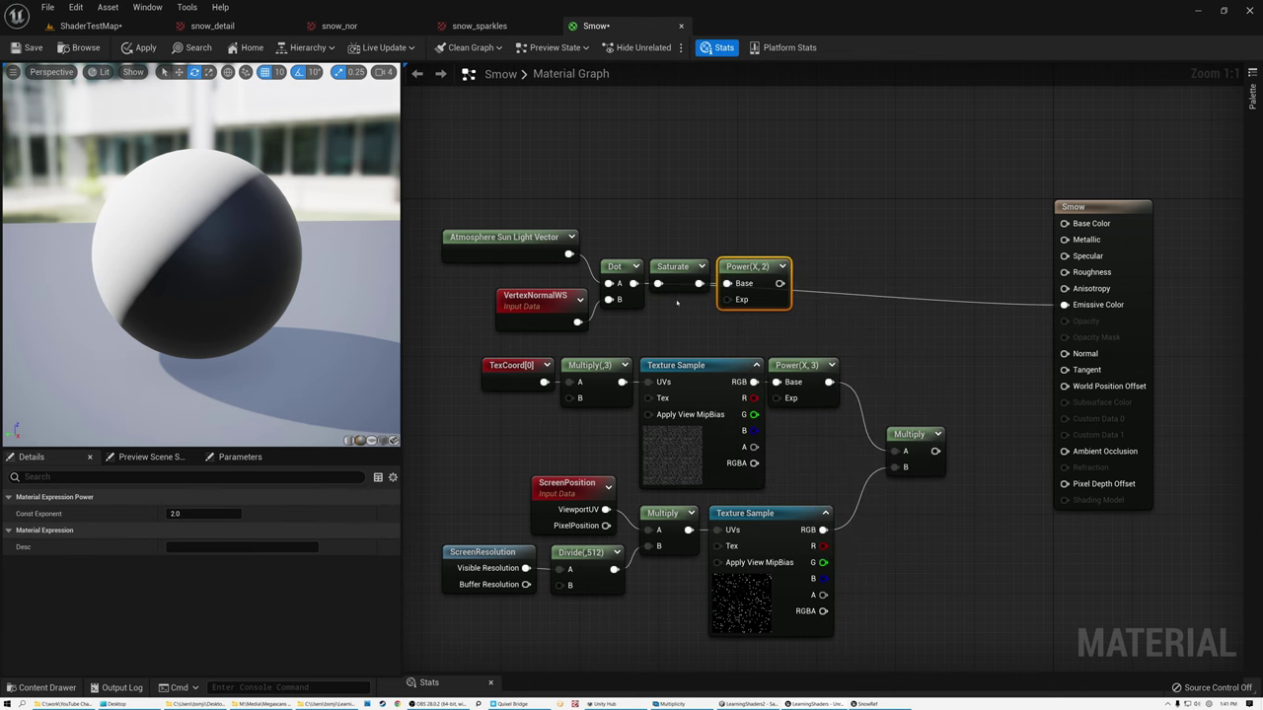
{"action": "type", "text": "3"}
{"action": "key", "text": "Return"}
{"action": "left_click_drag", "start_coordinate": [779, 284], "coordinate": [1066, 305]}
{"action": "left_click_drag", "start_coordinate": [229, 296], "coordinate": [242, 395]}
{"action": "left_click_drag", "start_coordinate": [222, 350], "coordinate": [137, 245]}
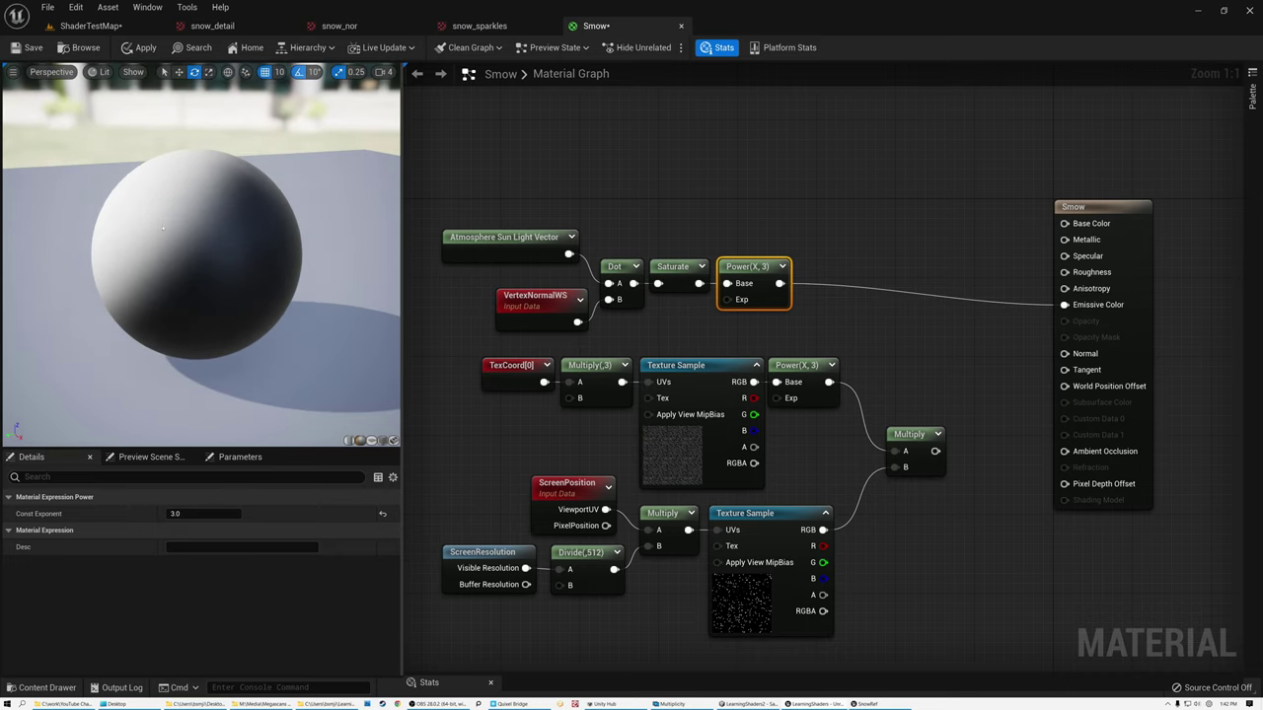
- Lower the Atmosphere Sun Light Vector slightly and shift the whole sun-light node chain closer to the material output
{"action": "left_click_drag", "start_coordinate": [518, 238], "coordinate": [518, 258]}
{"action": "left_click_drag", "start_coordinate": [490, 198], "coordinate": [678, 320]}
{"action": "left_click_drag", "start_coordinate": [756, 330], "coordinate": [756, 330]}
{"action": "left_click_drag", "start_coordinate": [756, 279], "coordinate": [902, 278]}
{"action": "left_click", "coordinate": [937, 237]}
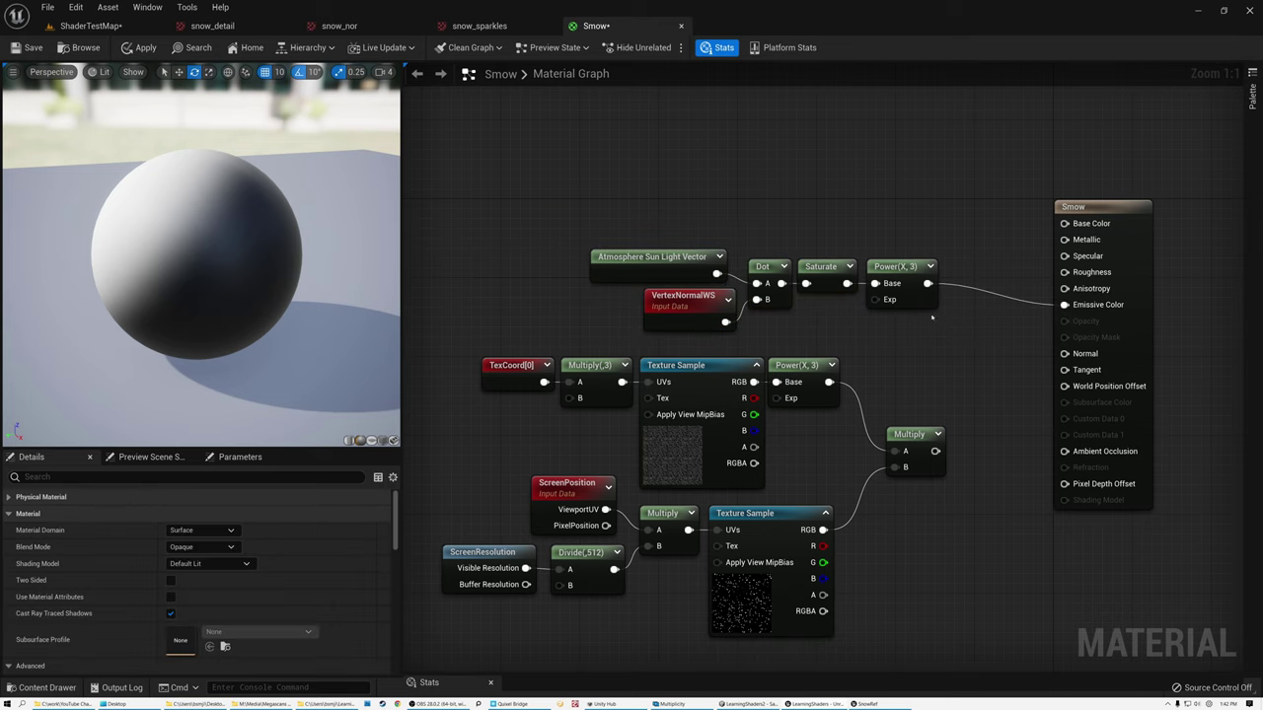
- Multiply the sun-light Power result by the combined sparkles and connect the new Multiply to Emissive Color
{"action": "left_click_drag", "start_coordinate": [927, 283], "coordinate": [963, 371]}
{"action": "type", "text": "mul"}
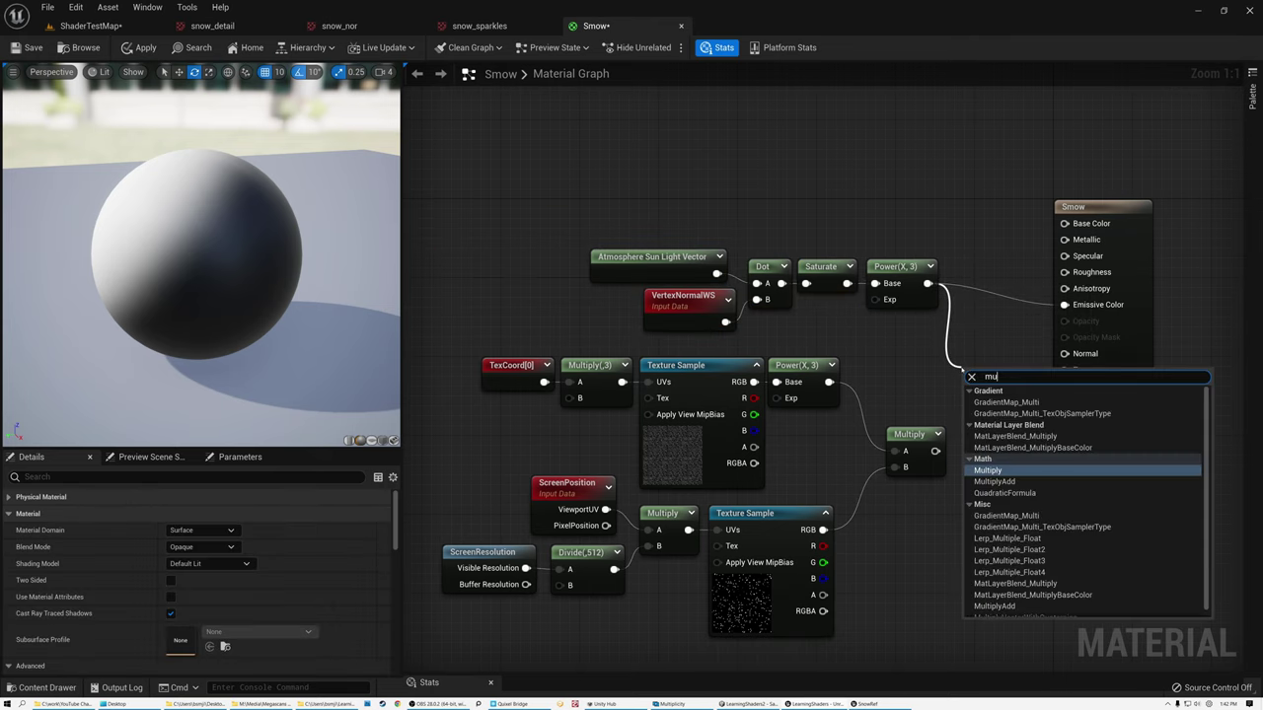
{"action": "left_click", "coordinate": [994, 471]}
{"action": "left_click_drag", "start_coordinate": [934, 451], "coordinate": [952, 422]}
{"action": "left_click_drag", "start_coordinate": [1010, 392], "coordinate": [1064, 305]}
{"action": "left_click_drag", "start_coordinate": [986, 376], "coordinate": [989, 336]}
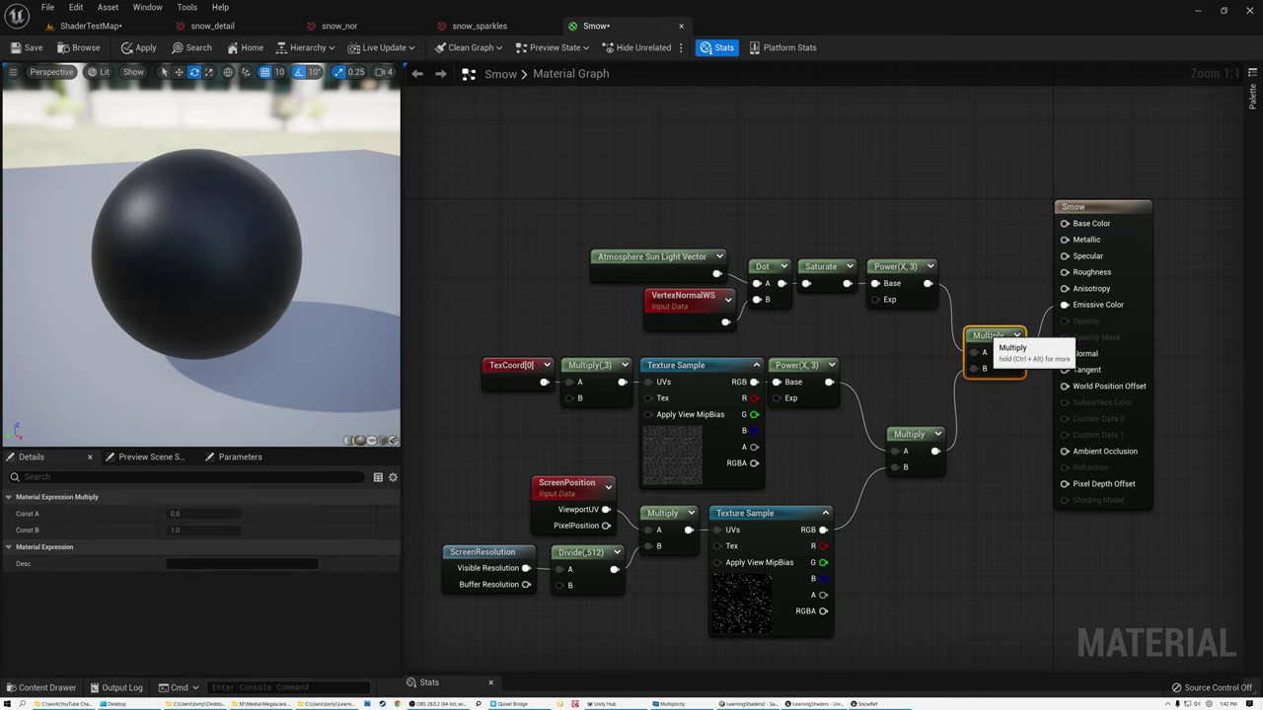
{"action": "left_click_drag", "start_coordinate": [316, 228], "coordinate": [124, 234]}
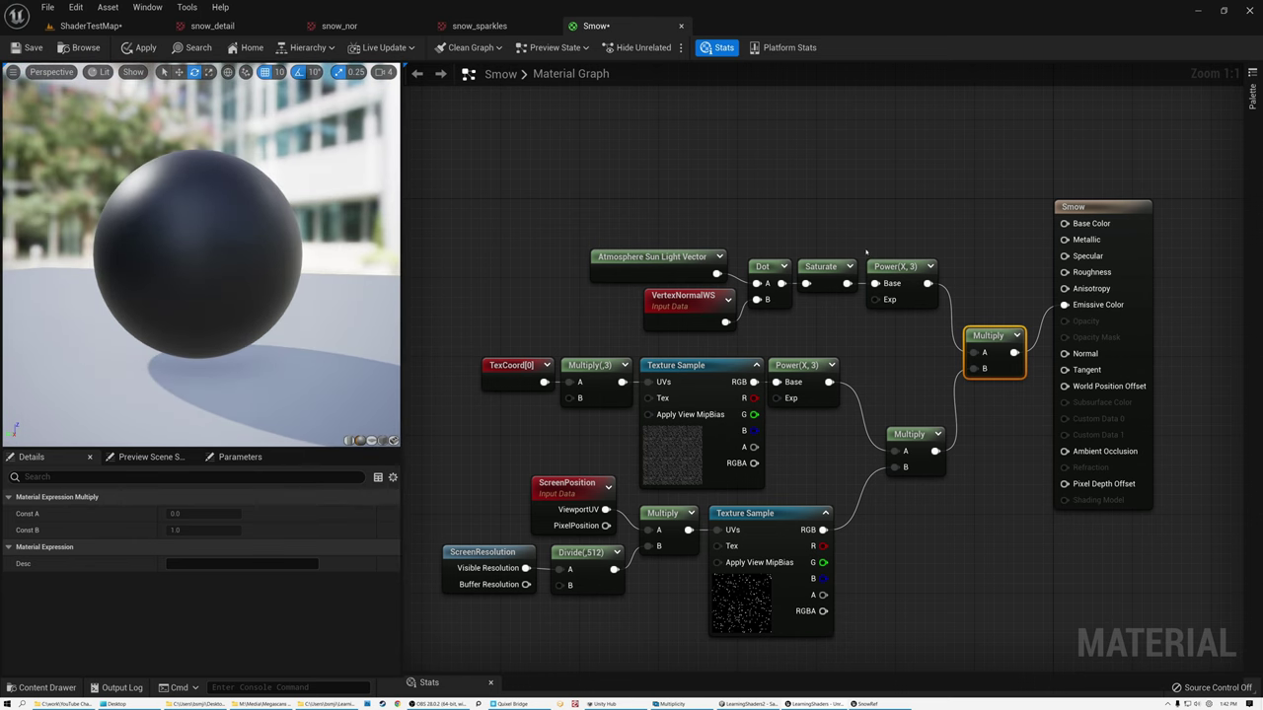
- Add a Constant node with value 1 and connect it to Roughness
{"action": "left_click", "coordinate": [949, 181]}
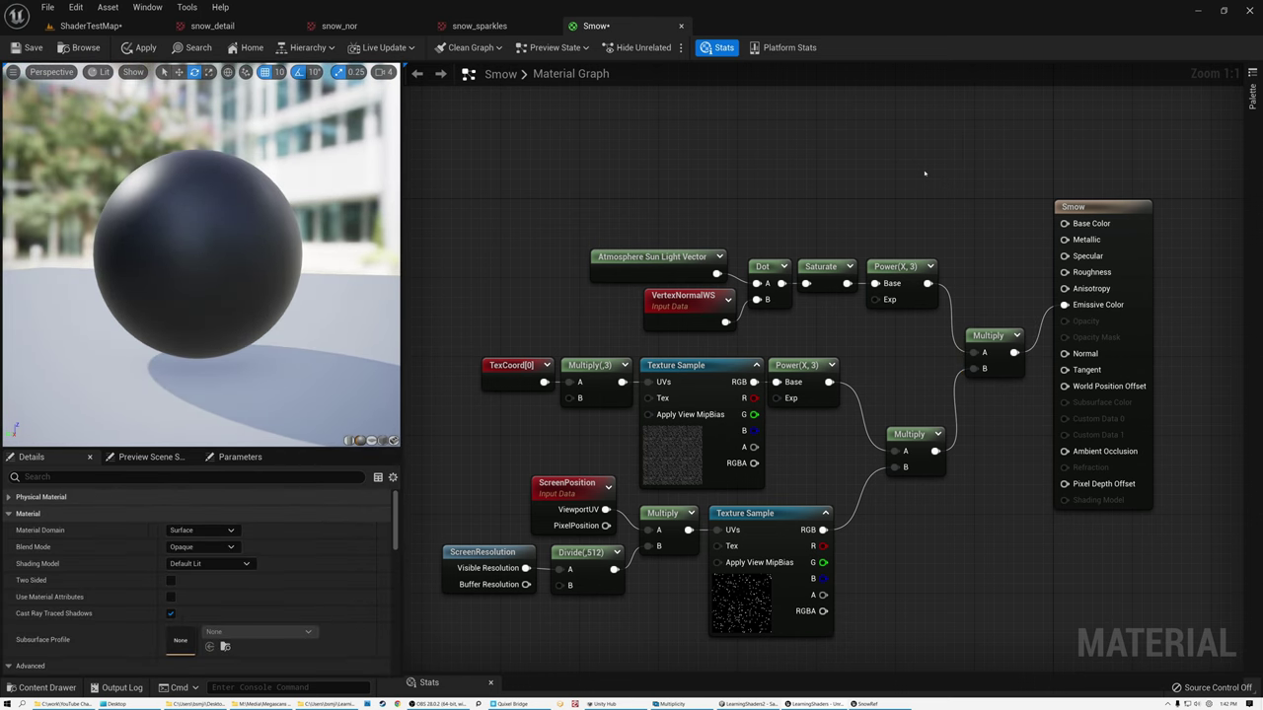
{"action": "left_click", "coordinate": [924, 173]}
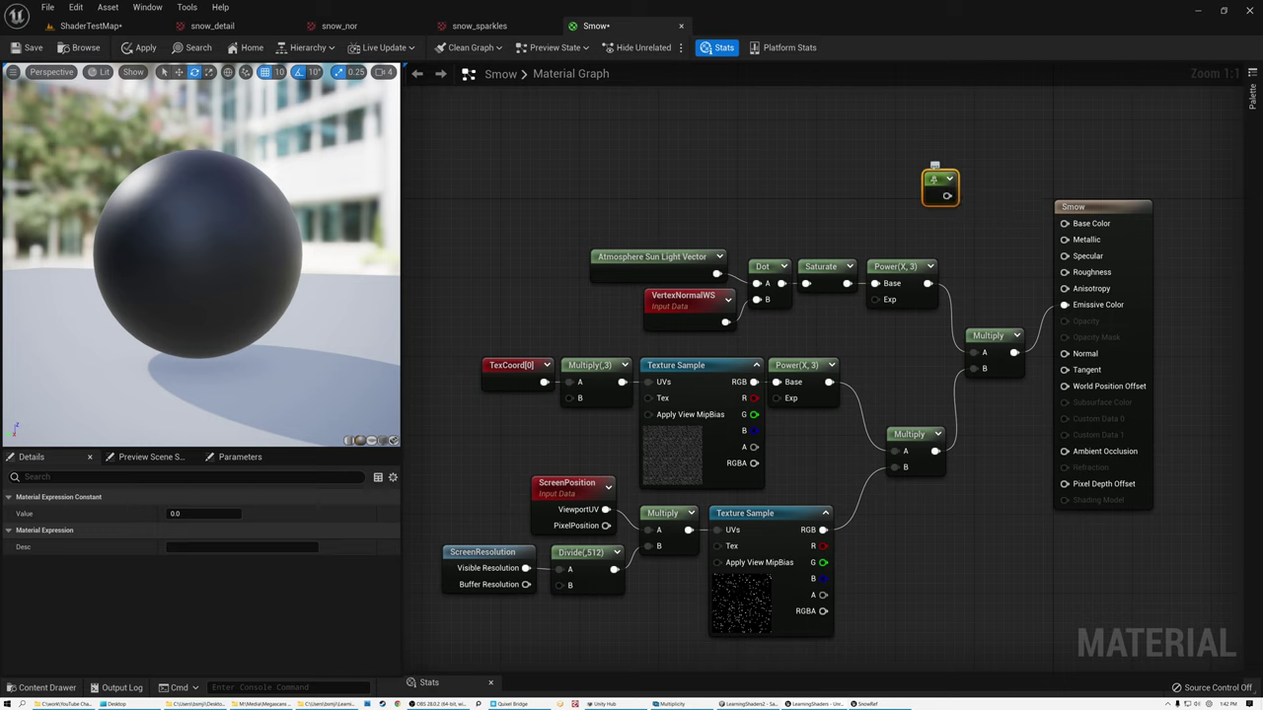
{"action": "left_click", "coordinate": [192, 513]}
{"action": "type", "text": "1"}
{"action": "key", "text": "Return"}
{"action": "left_click_drag", "start_coordinate": [945, 195], "coordinate": [1016, 249]}
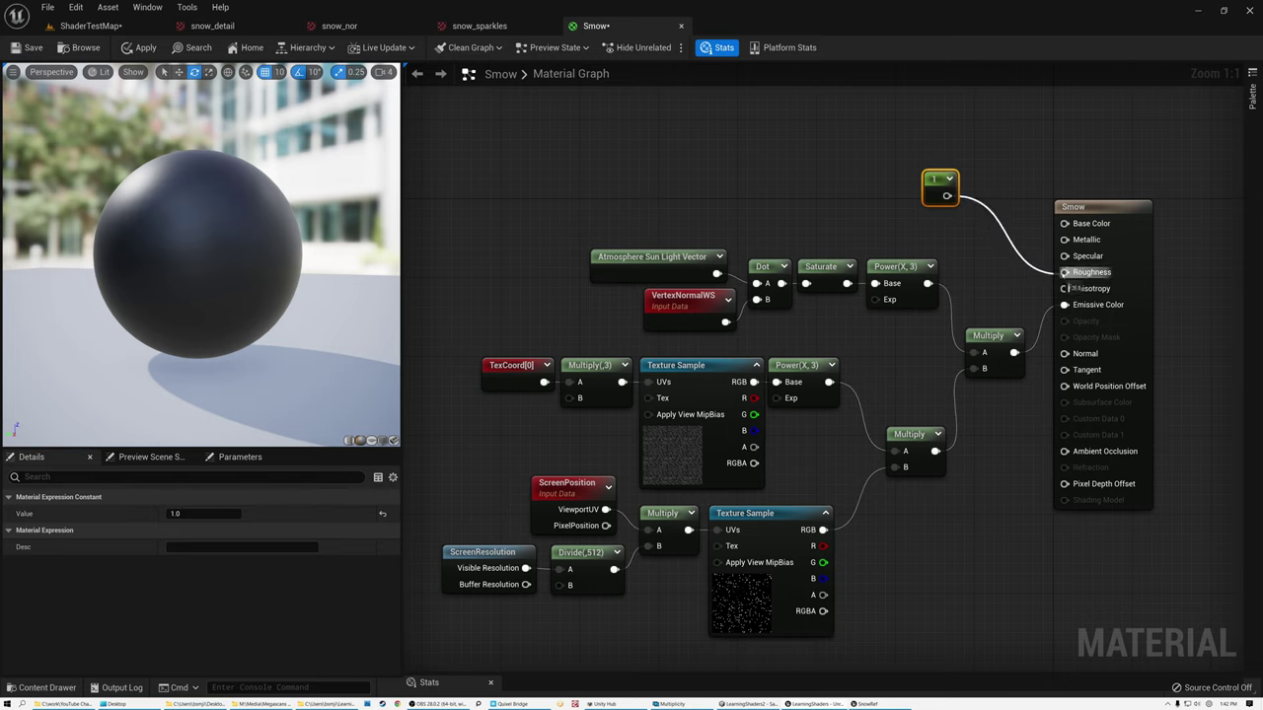
{"action": "left_click_drag", "start_coordinate": [1070, 279], "coordinate": [1065, 272]}
- Enlarge the preview viewport and examine the sun-masked sparkles on the sphere from several angles and up close
{"action": "left_click_drag", "start_coordinate": [403, 328], "coordinate": [549, 320]}
{"action": "left_click_drag", "start_coordinate": [310, 270], "coordinate": [355, 380]}
{"action": "scroll", "coordinate": [214, 212], "scroll_direction": "up", "scroll_amount": 2}
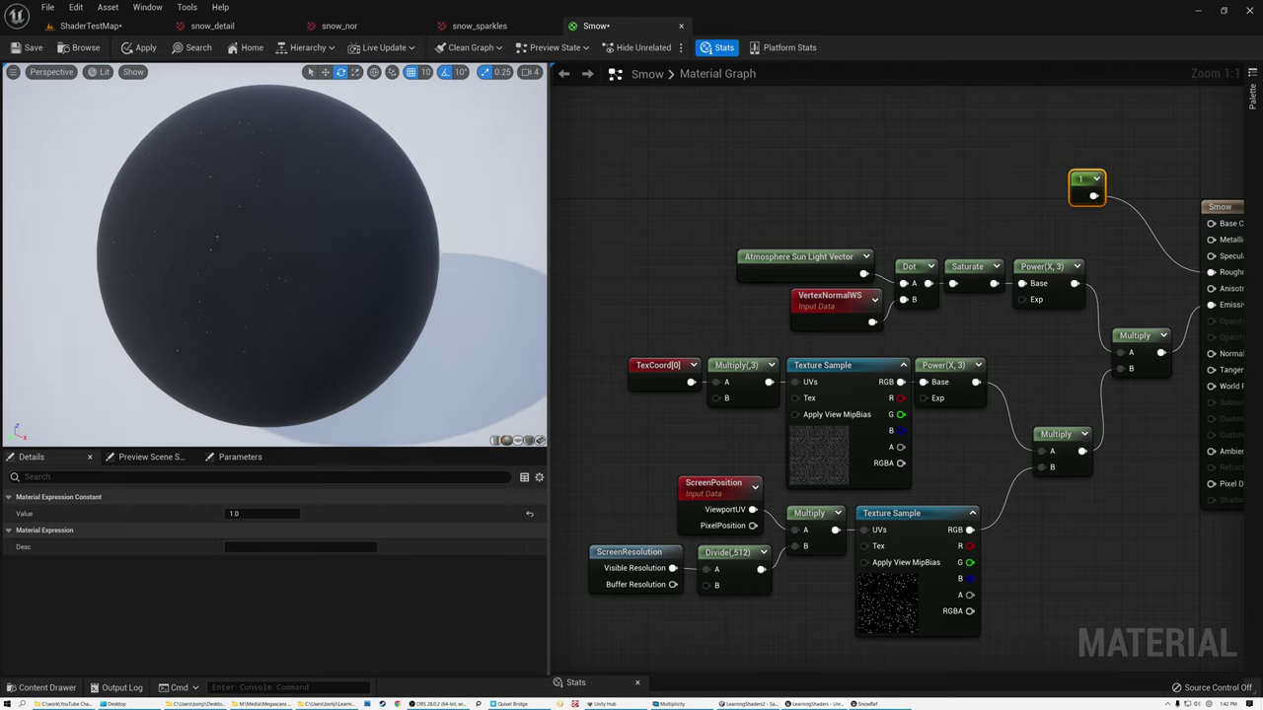
{"action": "left_click_drag", "start_coordinate": [214, 212], "coordinate": [286, 104]}
{"action": "left_click_drag", "start_coordinate": [264, 182], "coordinate": [288, 185]}
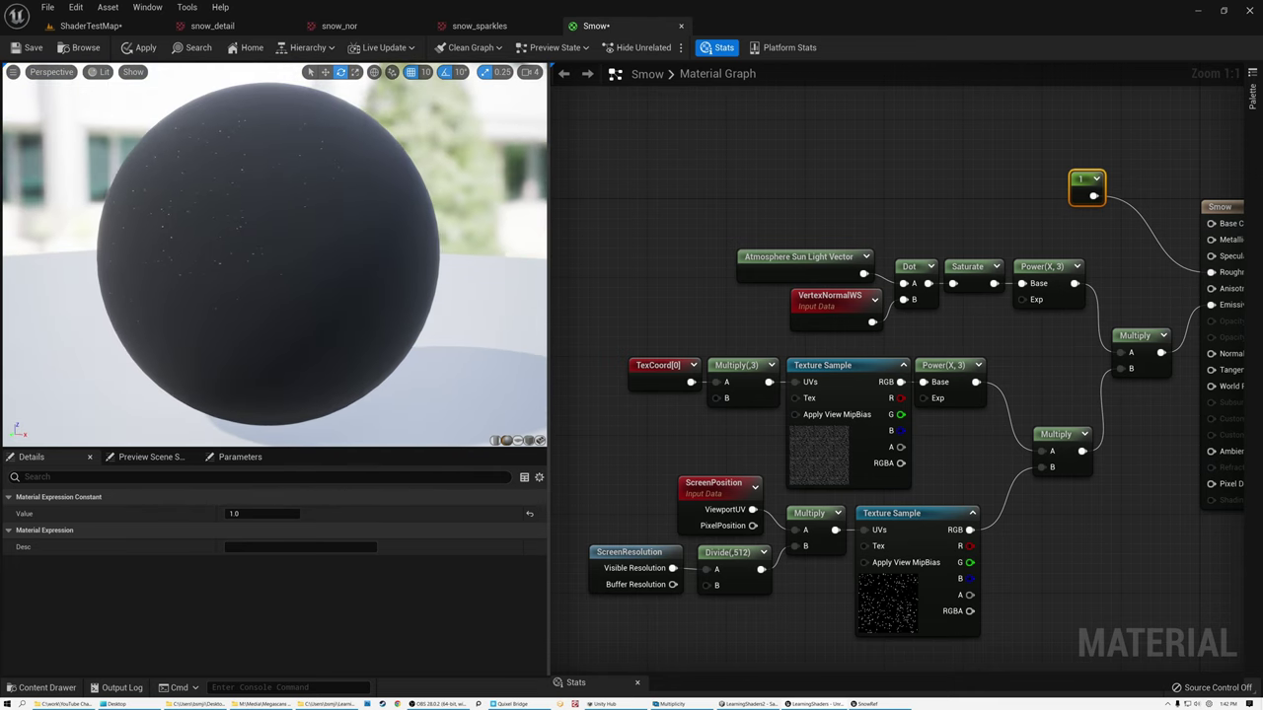
- Move the entire emissive sparkle network down to free the graph area beside the upper material inputs
{"action": "scroll", "coordinate": [644, 238], "scroll_direction": "down", "scroll_amount": 3}
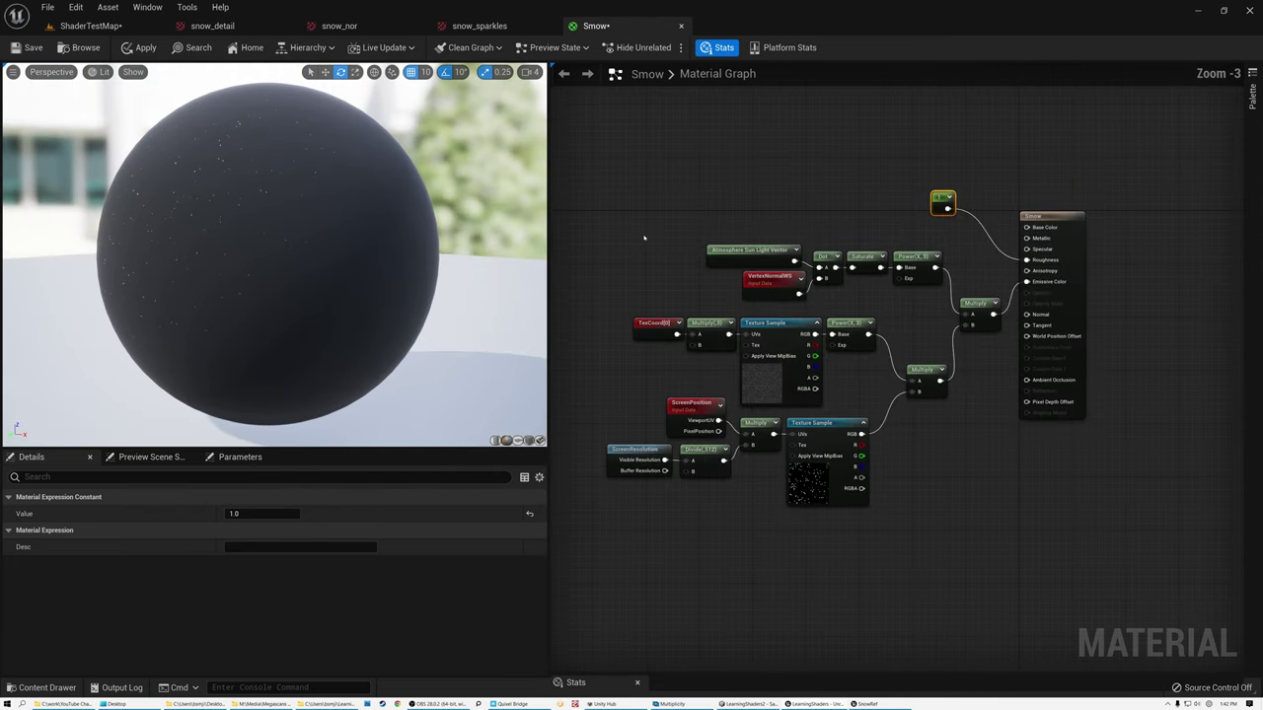
{"action": "left_click_drag", "start_coordinate": [592, 218], "coordinate": [971, 515]}
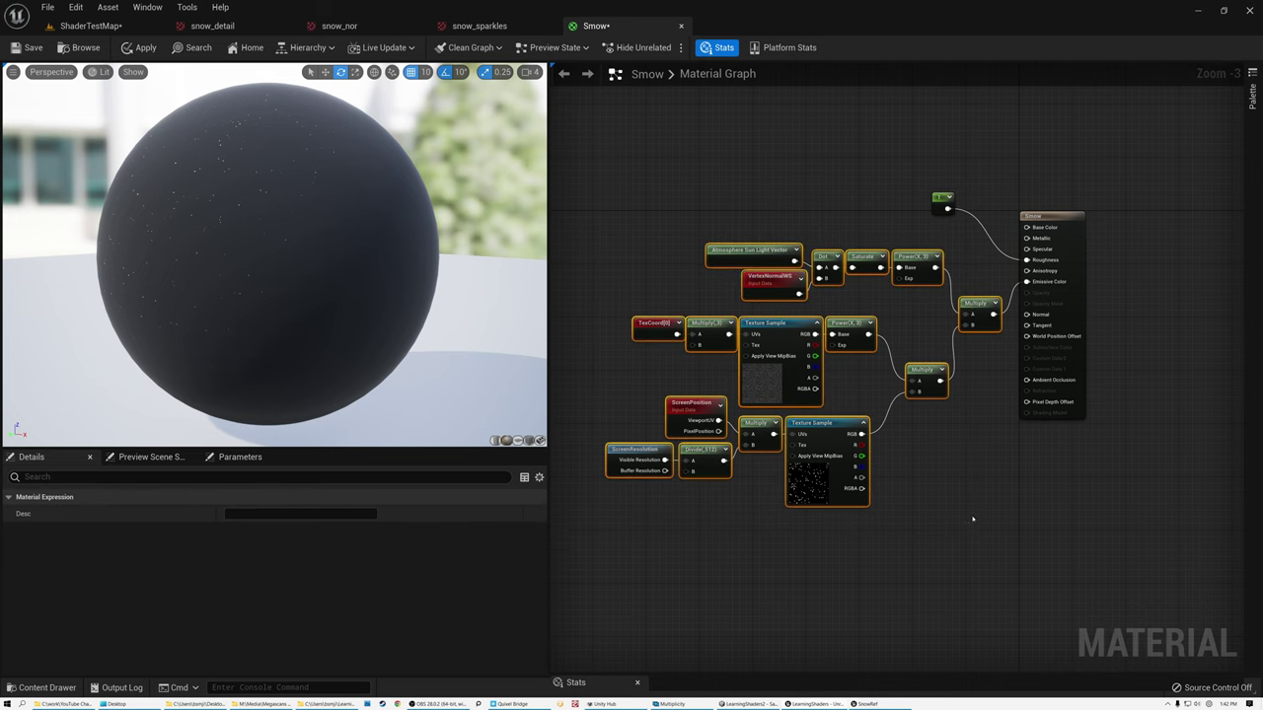
{"action": "left_click_drag", "start_coordinate": [976, 312], "coordinate": [969, 458]}
{"action": "left_click", "coordinate": [866, 267]}
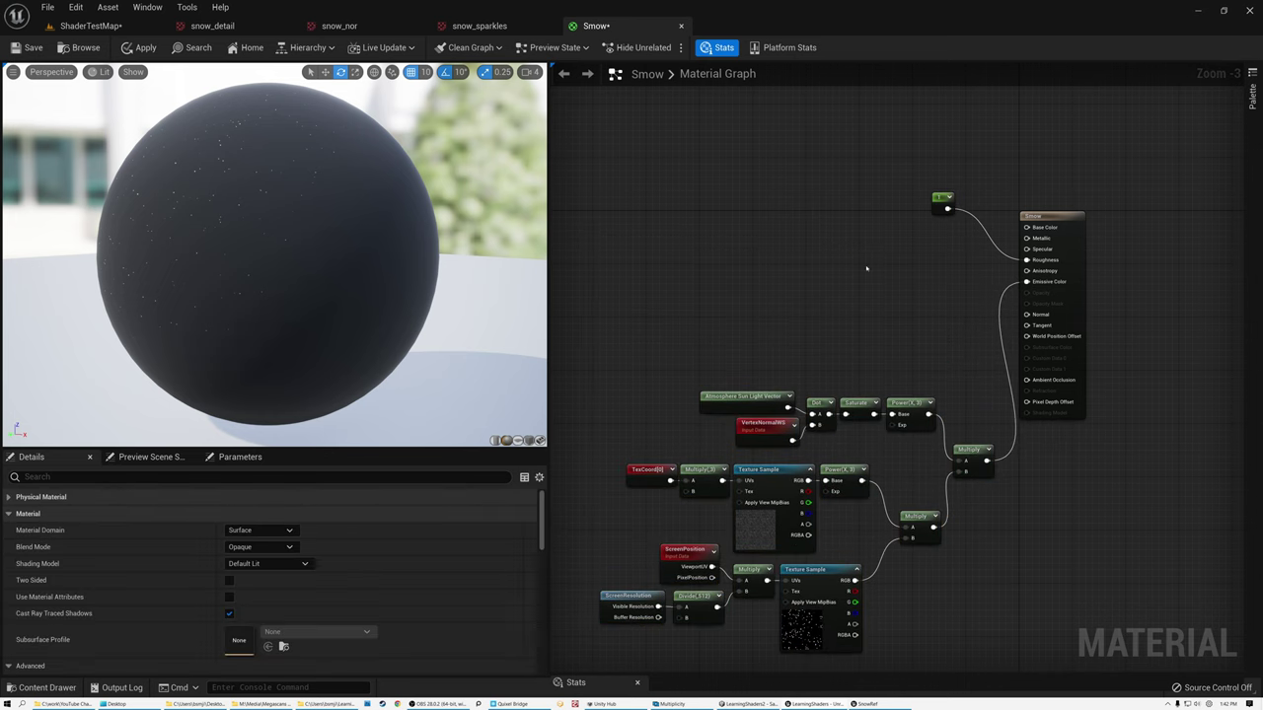
- Add a new Texture Sample node in the free area above the sparkle network
{"action": "right_click", "coordinate": [695, 208]}
{"action": "type", "text": "sample"}
{"action": "left_click", "coordinate": [744, 283]}
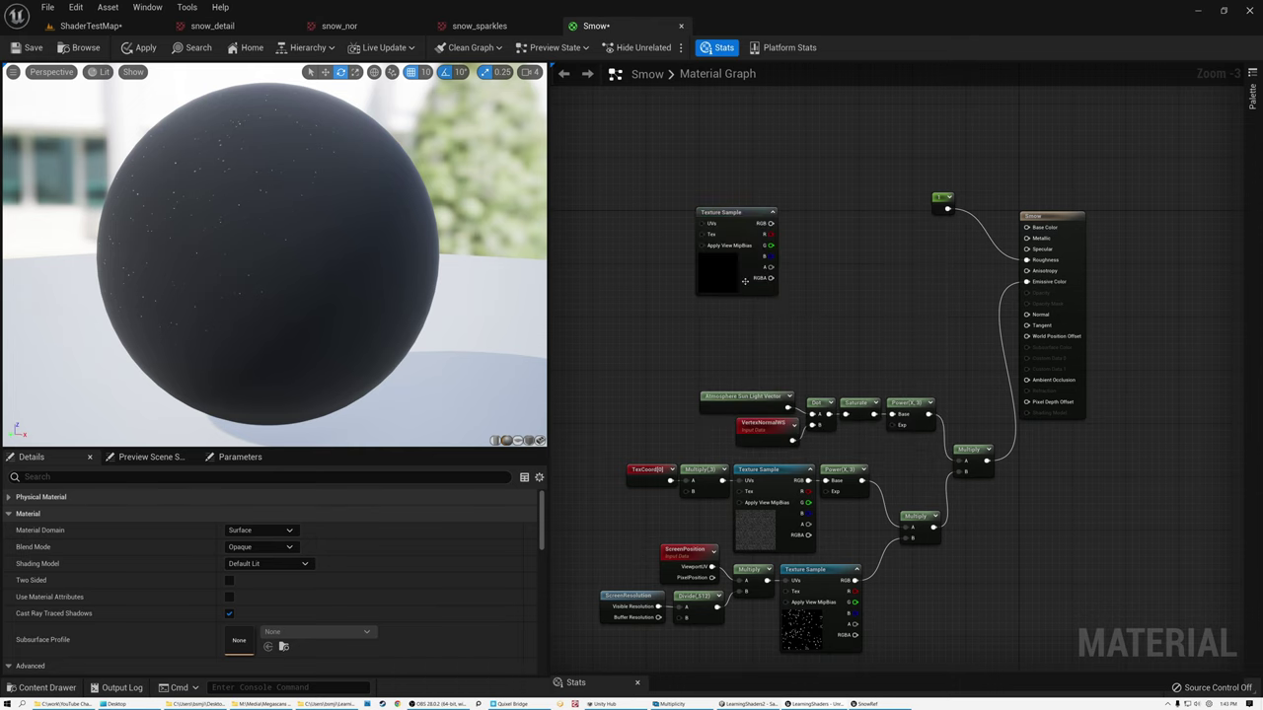
- Assign the snow_nor texture to the new Texture Sample
{"action": "left_click", "coordinate": [735, 213]}
{"action": "left_click", "coordinate": [316, 614]}
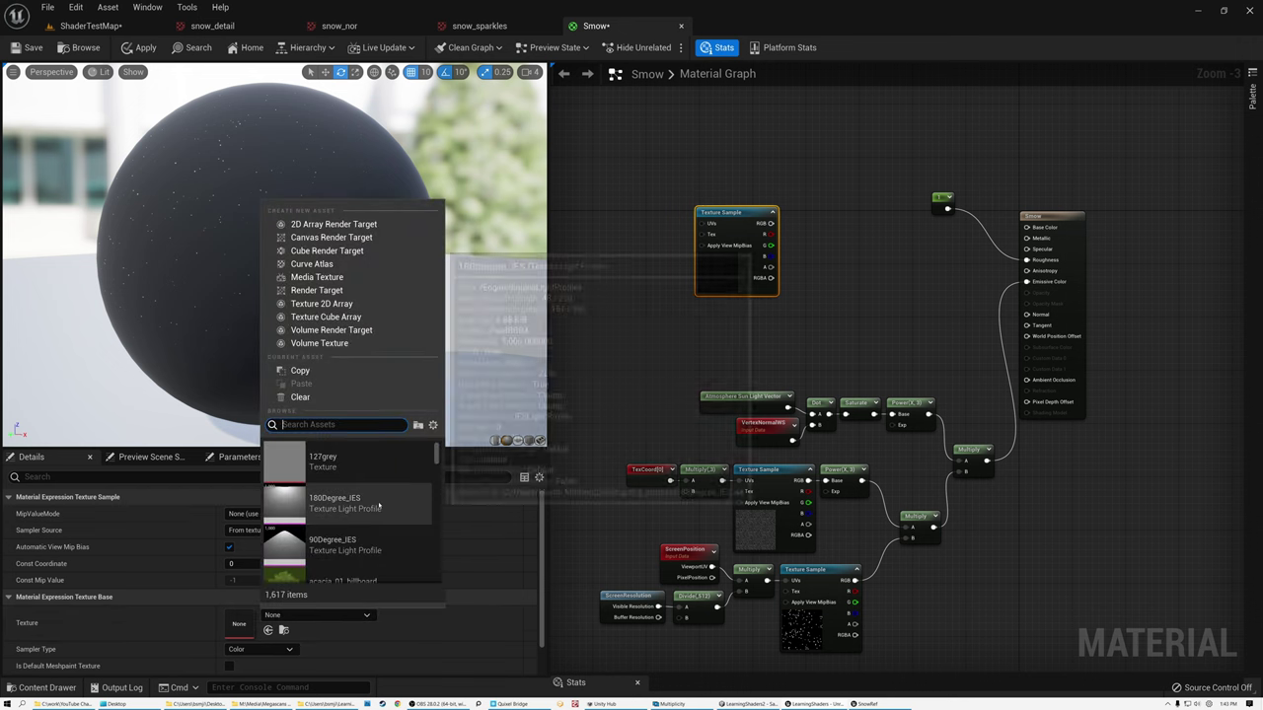
{"action": "mouse_move", "coordinate": [378, 506]}
{"action": "type", "text": "snow"}
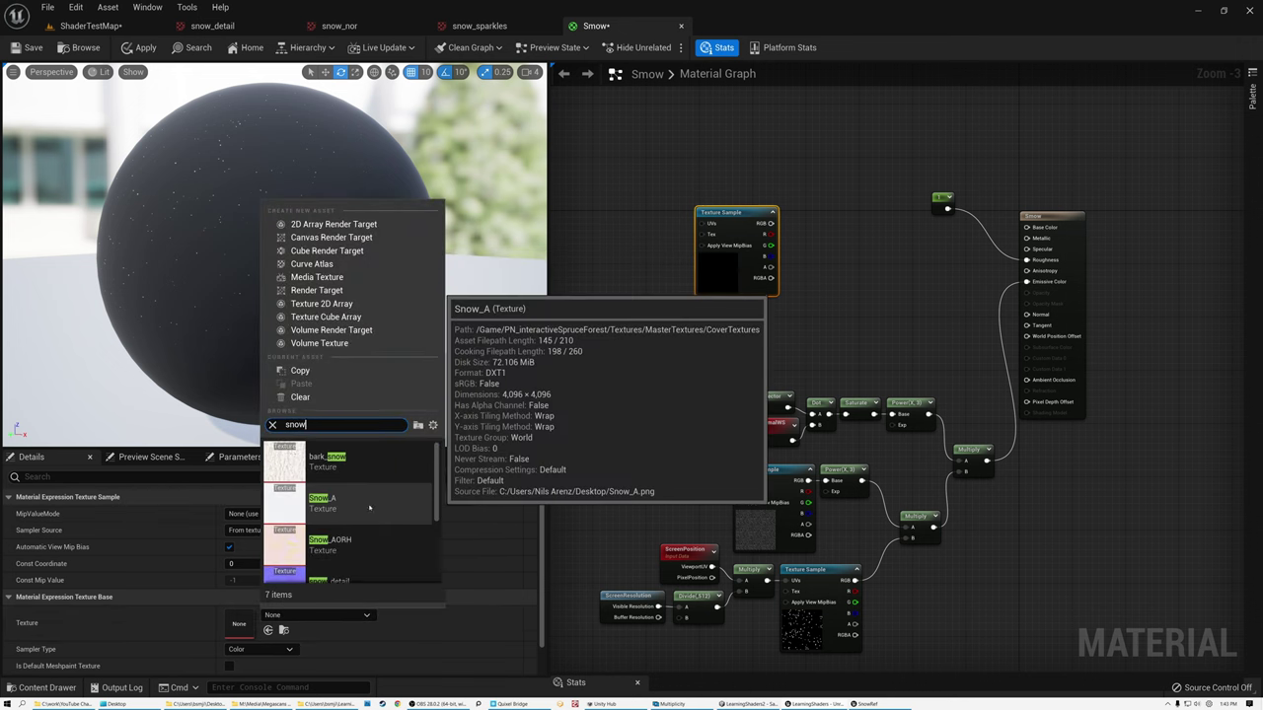
{"action": "left_click_drag", "start_coordinate": [438, 490], "coordinate": [434, 496]}
{"action": "scroll", "coordinate": [432, 508], "scroll_direction": "down", "scroll_amount": 2}
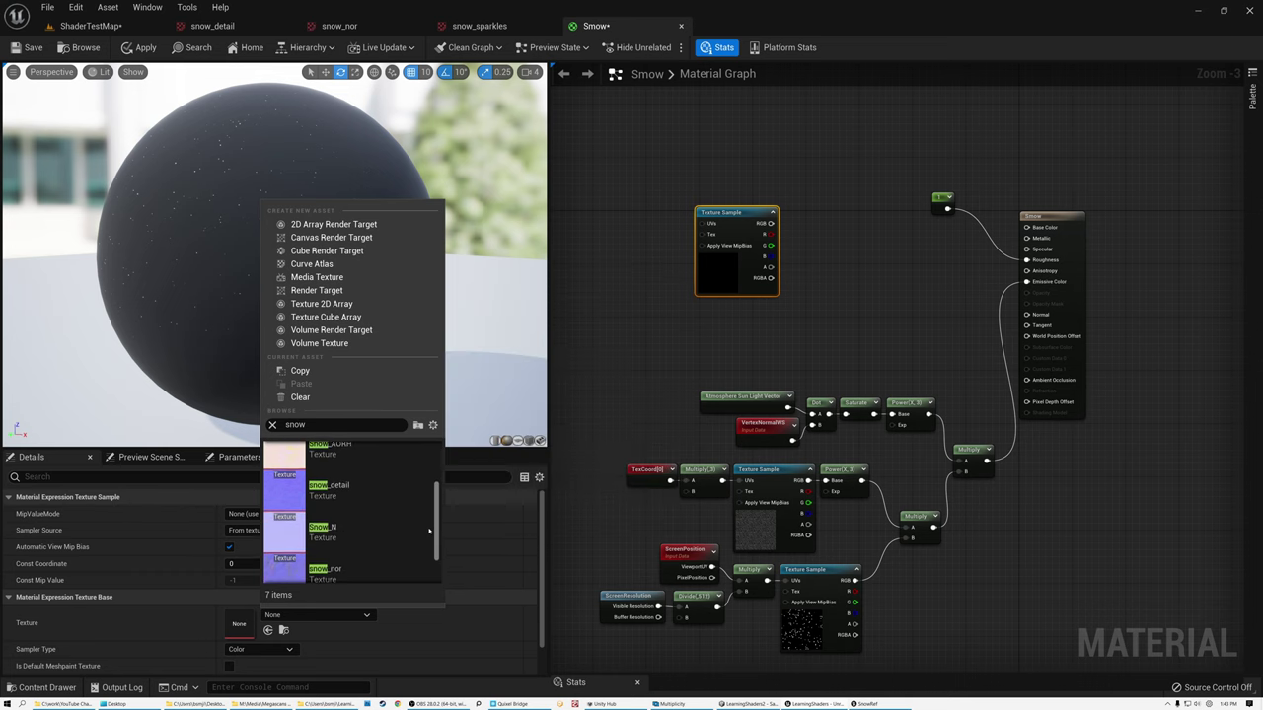
{"action": "scroll", "coordinate": [429, 531], "scroll_direction": "down", "scroll_amount": 1}
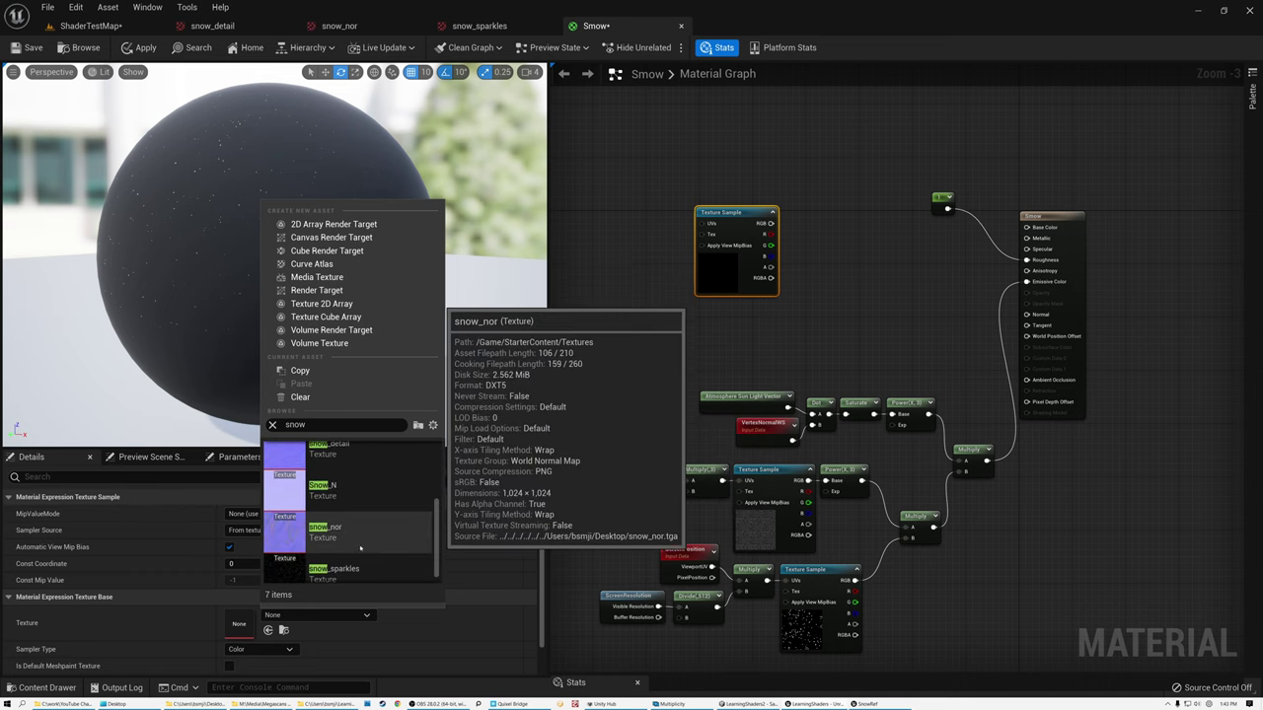
{"action": "left_click", "coordinate": [287, 533]}
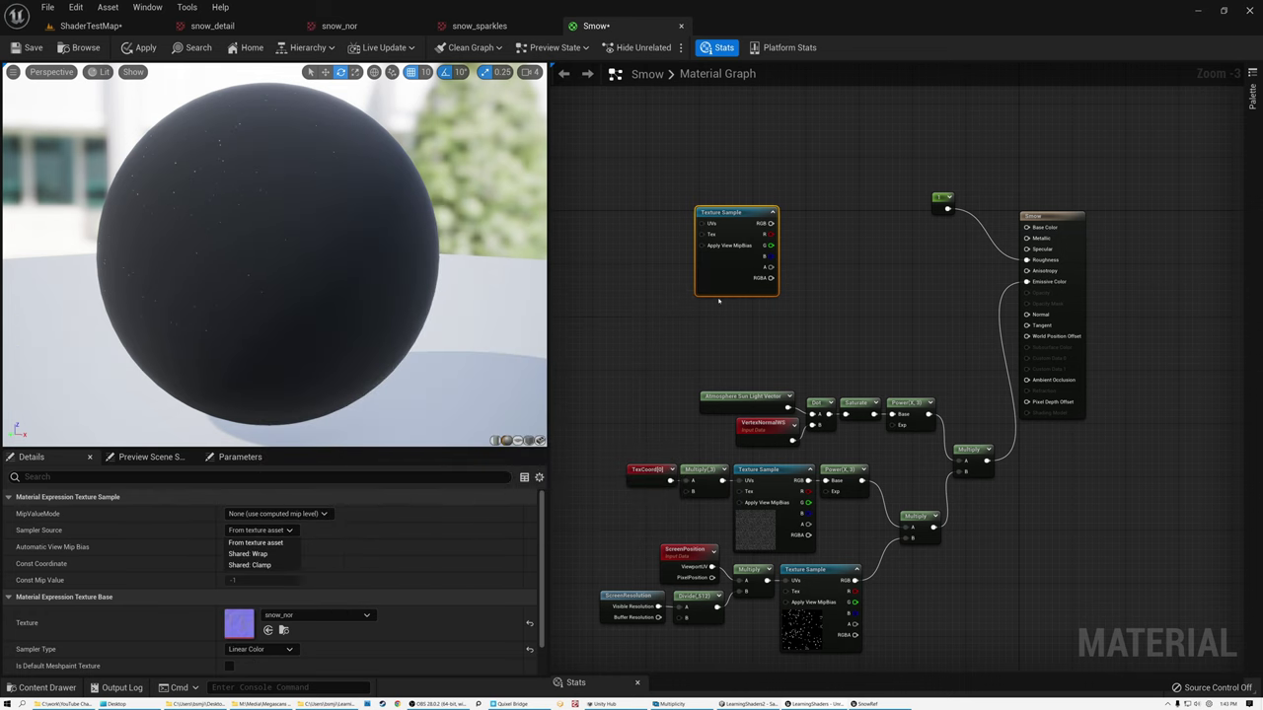
- Move the snow_nor Texture Sample farther from the material output node and widen the graph area
{"action": "left_click_drag", "start_coordinate": [736, 213], "coordinate": [667, 197]}
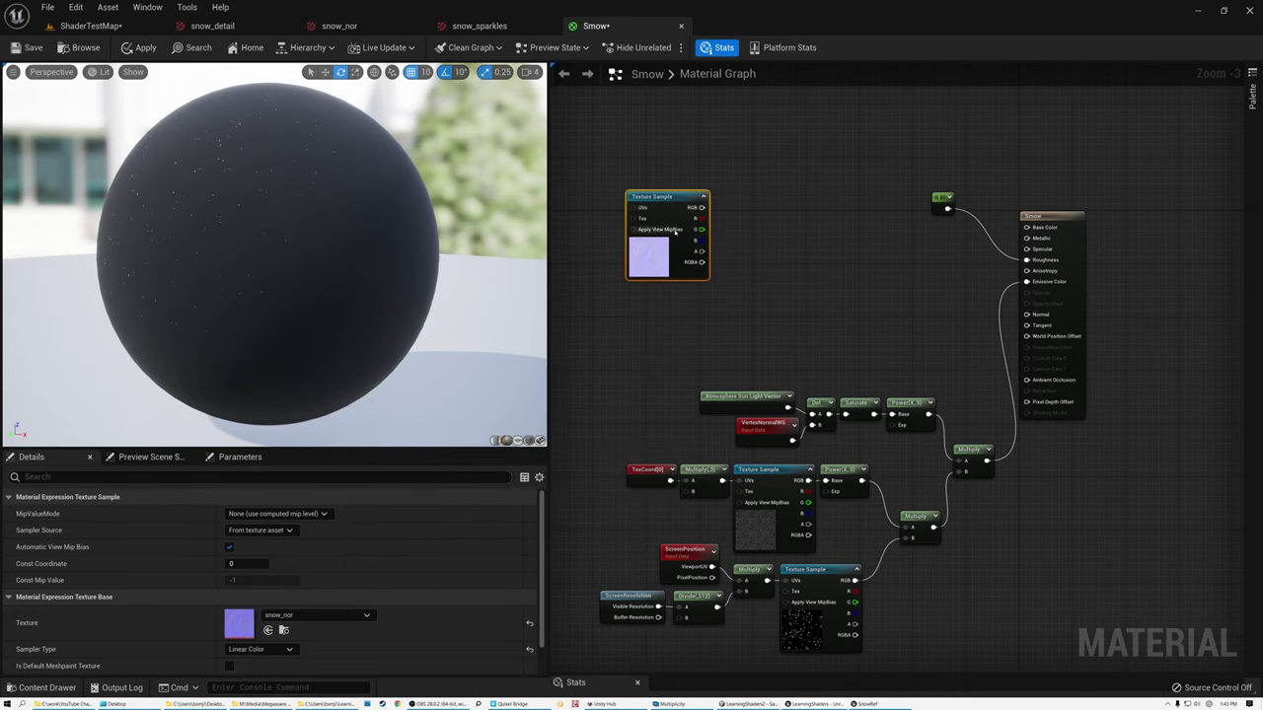
{"action": "scroll", "coordinate": [667, 199], "scroll_direction": "up", "scroll_amount": 3}
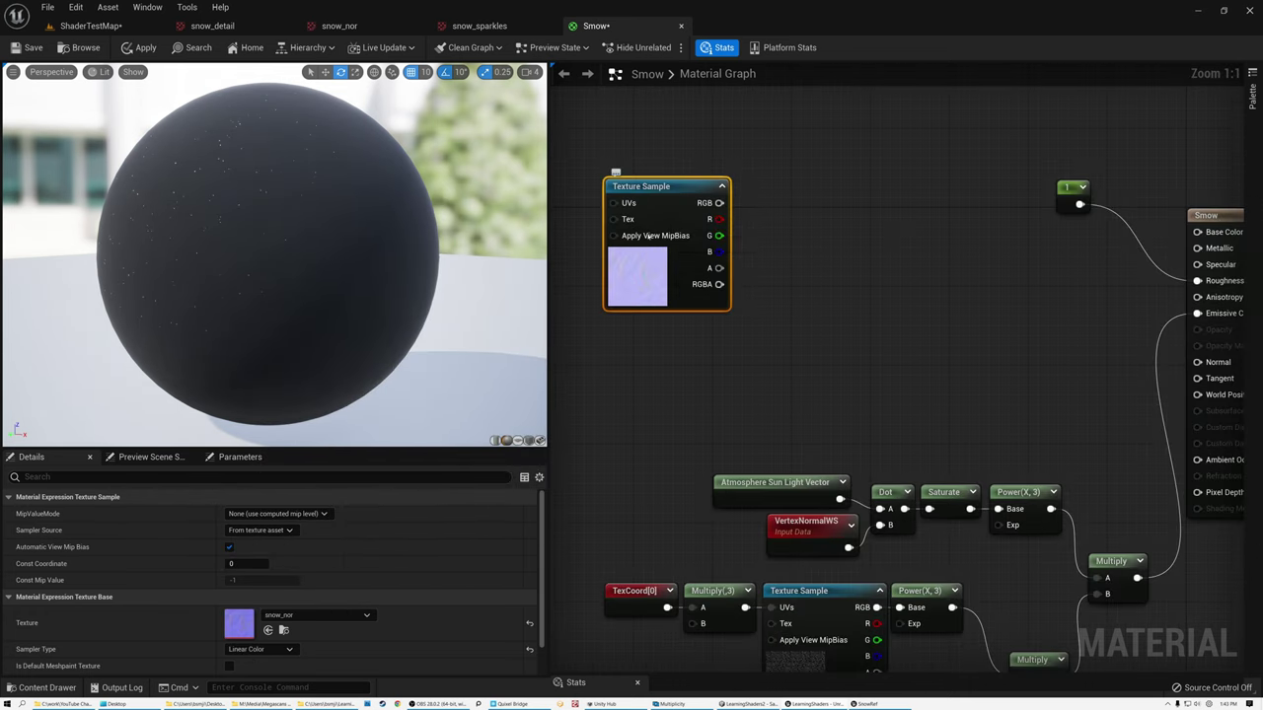
{"action": "left_click_drag", "start_coordinate": [549, 301], "coordinate": [432, 301]}
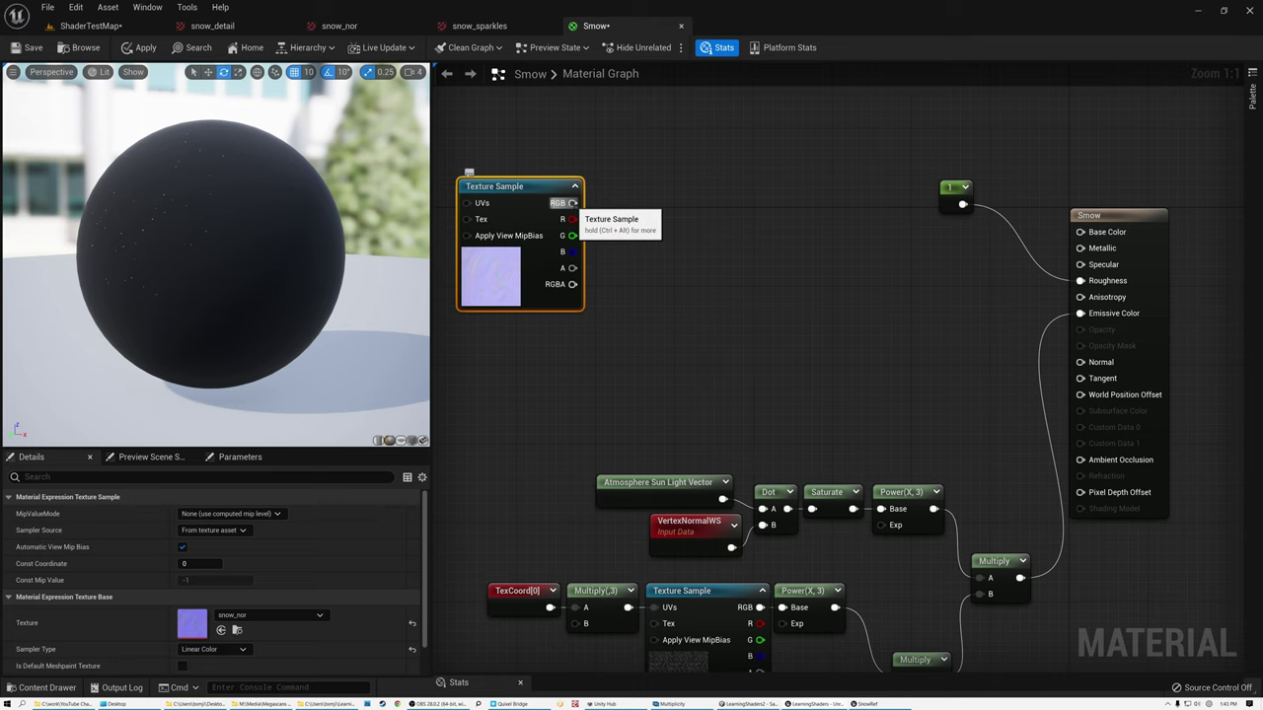
- Feed the snow_nor texture's RGB output into a new Multiply node with Const B set to 2
{"action": "left_click_drag", "start_coordinate": [572, 202], "coordinate": [620, 206]}
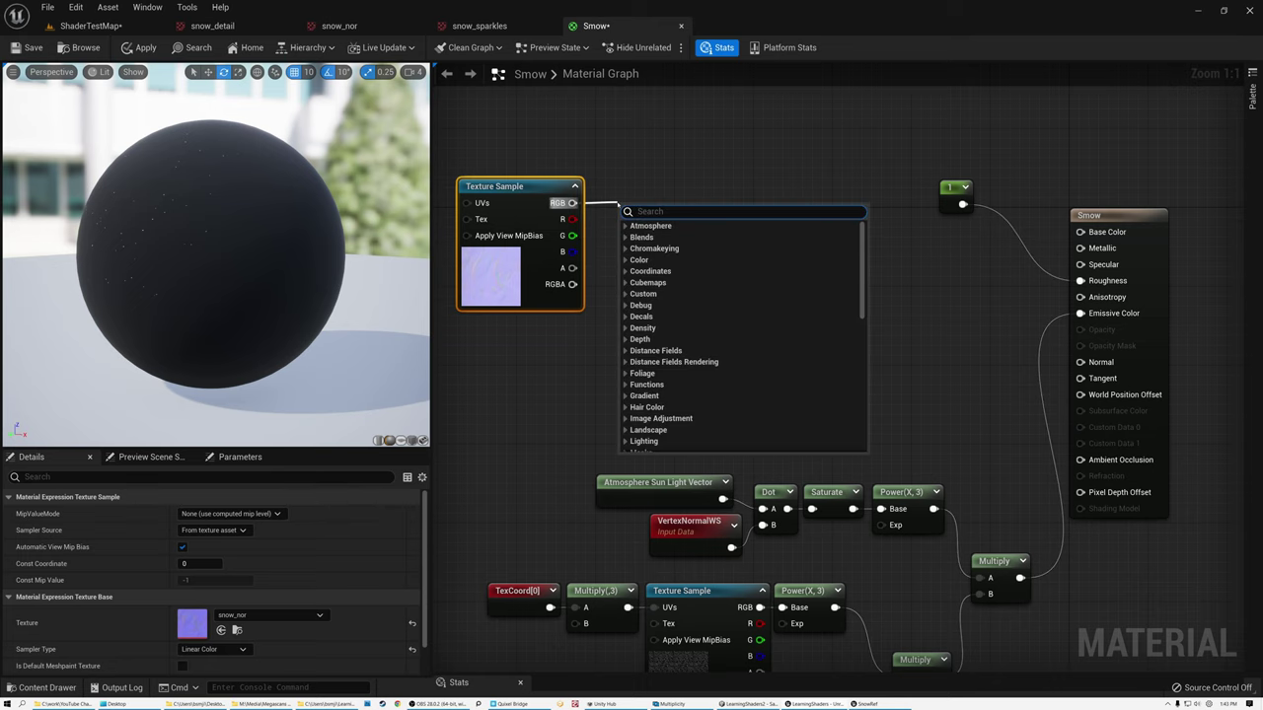
{"action": "type", "text": "mul"}
{"action": "left_click", "coordinate": [643, 306]}
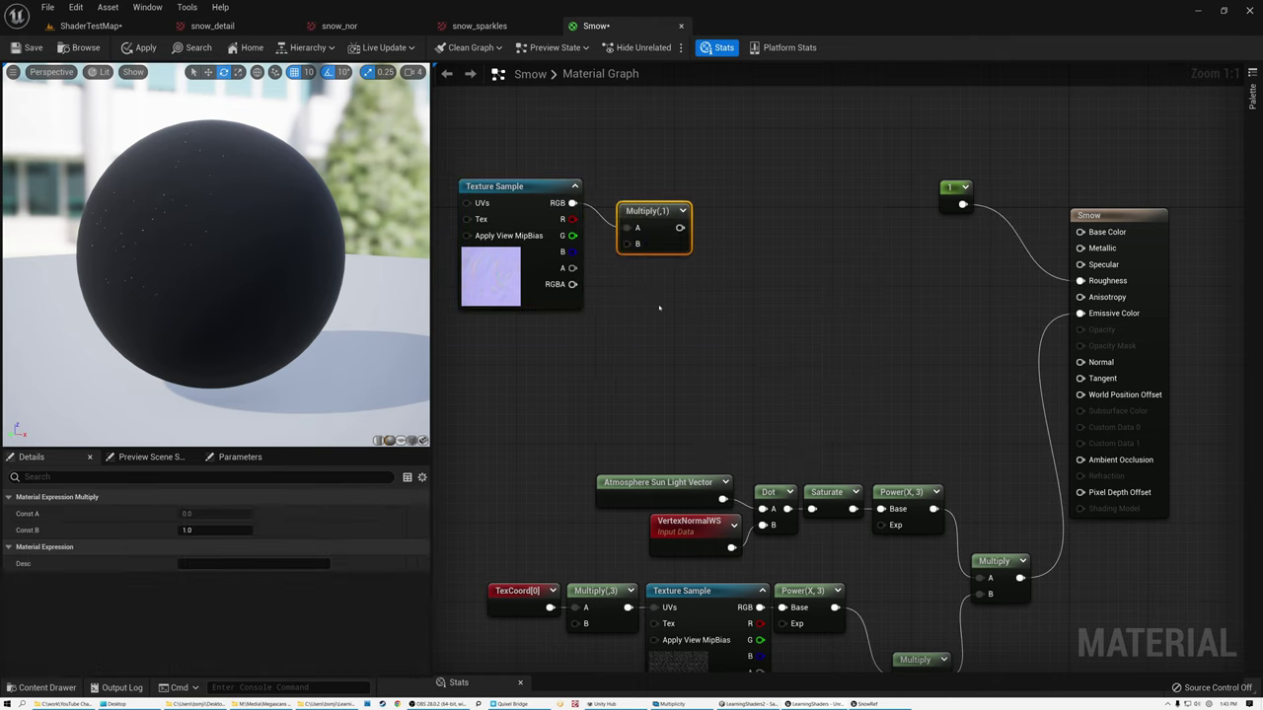
{"action": "left_click", "coordinate": [215, 529]}
{"action": "type", "text": "2"}
{"action": "key", "text": "Return"}
- Feed the Multiply result into a new Subtract node with the default value 1, and align both nodes beside the Texture Sample
{"action": "left_click_drag", "start_coordinate": [675, 202], "coordinate": [750, 219]}
{"action": "type", "text": "sub"}
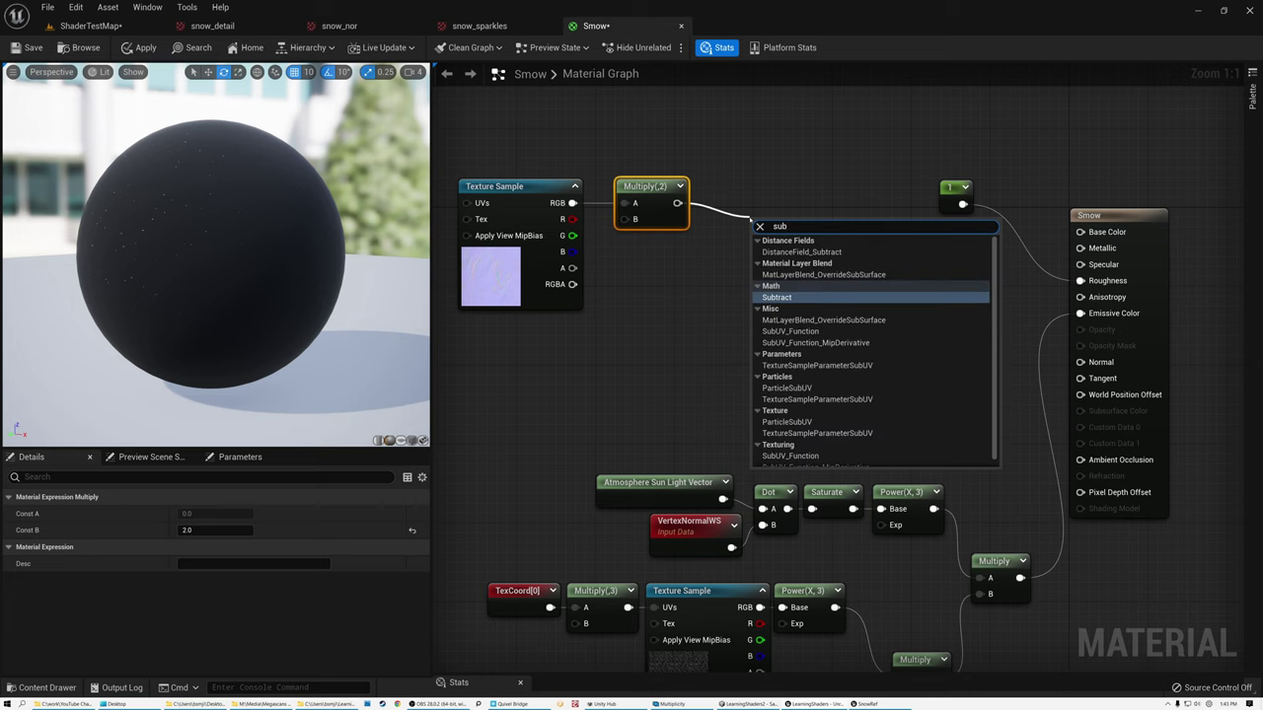
{"action": "left_click", "coordinate": [777, 297]}
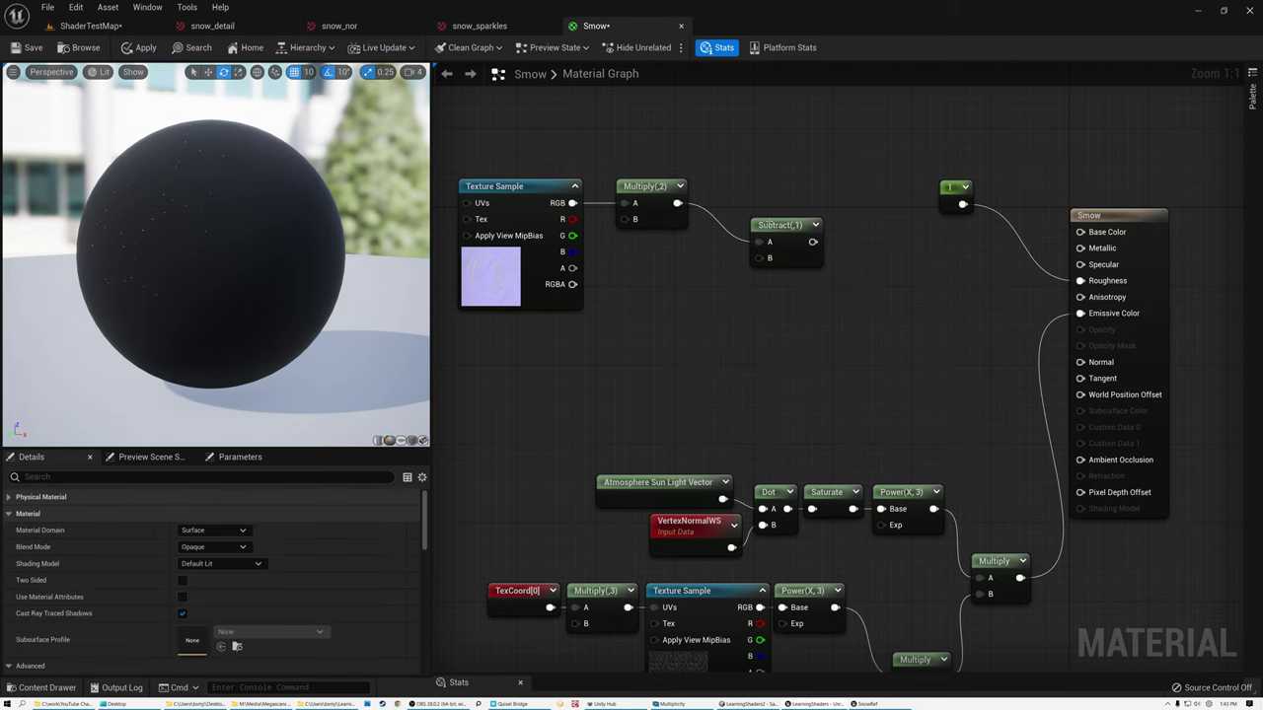
{"action": "left_click_drag", "start_coordinate": [754, 208], "coordinate": [671, 189]}
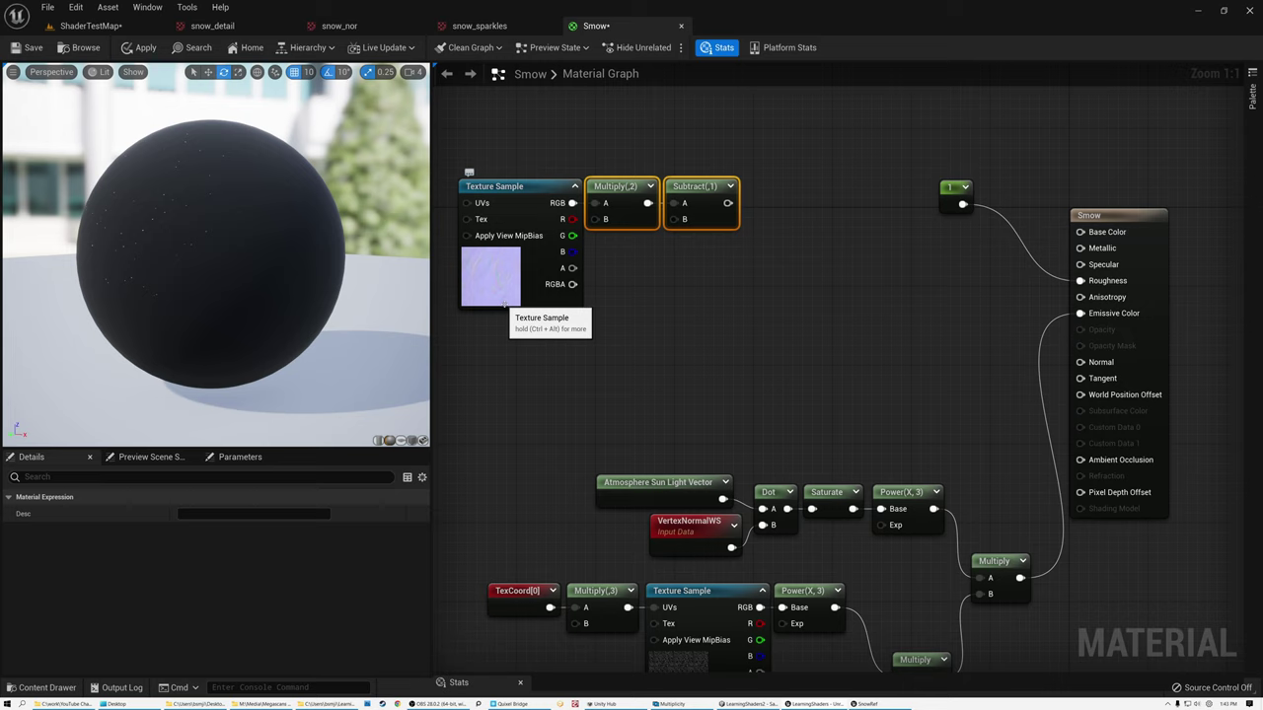
- Review the settings of the snow_nor Texture Sample and of the Multiply and Subtract nodes that remap its range
{"action": "left_click", "coordinate": [511, 186]}
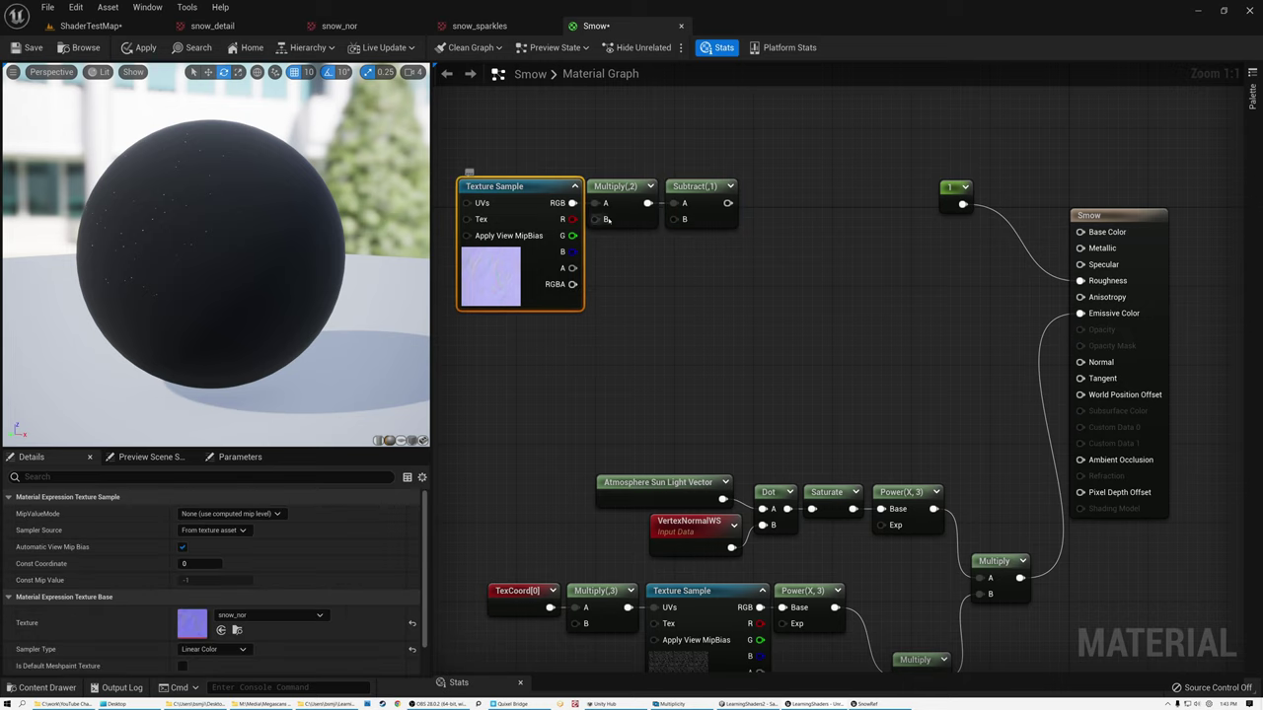
{"action": "left_click", "coordinate": [622, 189]}
{"action": "left_click", "coordinate": [696, 188]}
{"action": "left_click", "coordinate": [619, 188]}
{"action": "left_click", "coordinate": [701, 186]}
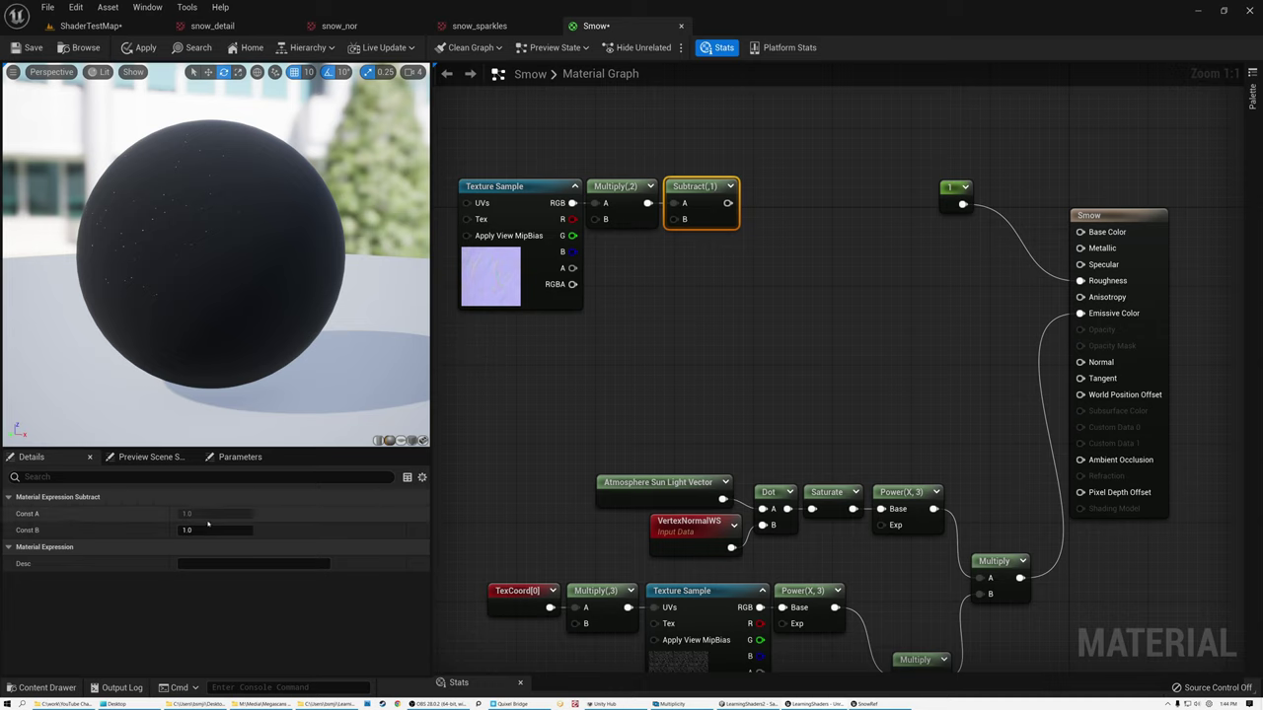
{"action": "left_click", "coordinate": [631, 199]}
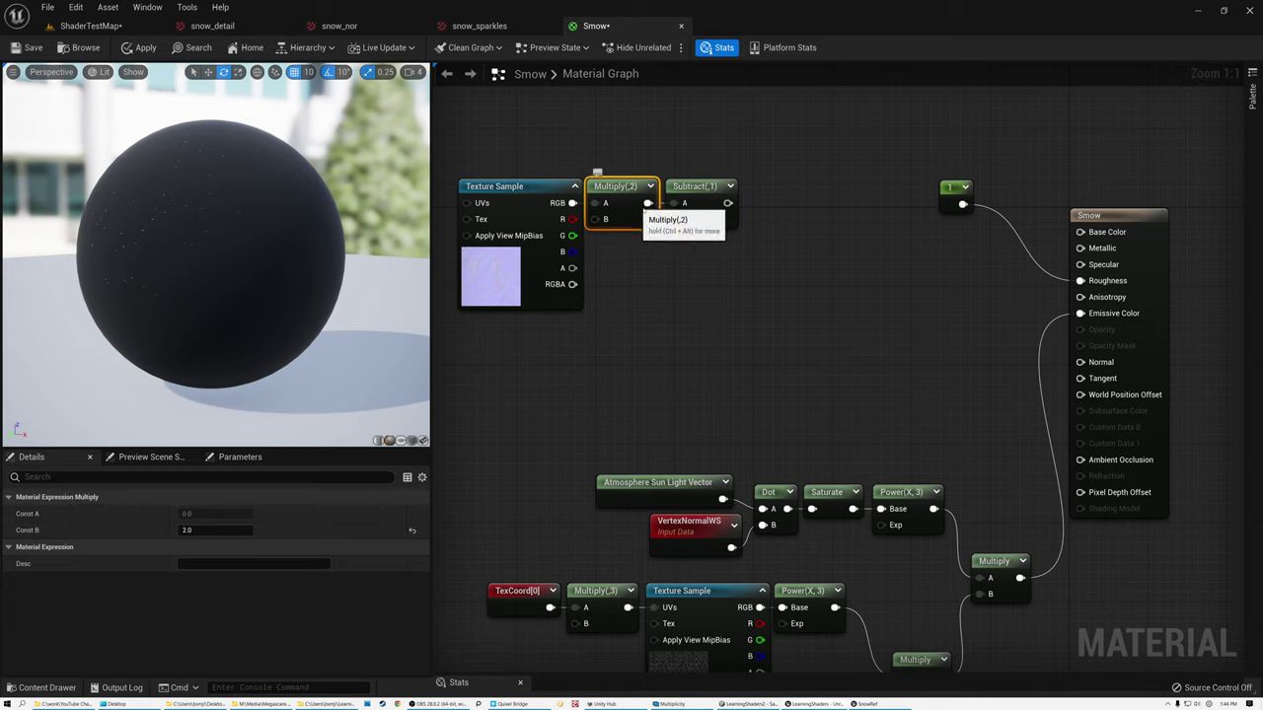
{"action": "left_click", "coordinate": [702, 212]}
- Feed the Subtract result into a new DeriveNormalZ node, connect it to the material's Normal input, and inspect the preview sphere
{"action": "left_click_drag", "start_coordinate": [727, 203], "coordinate": [791, 210]}
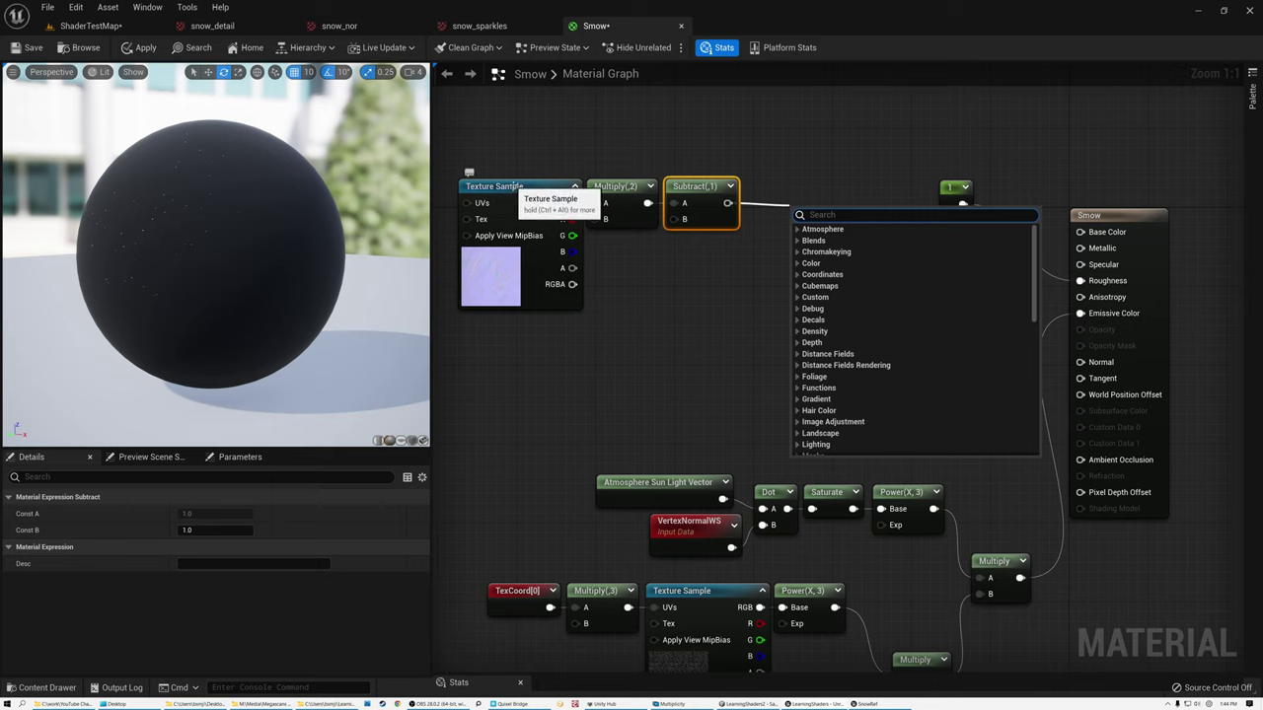
{"action": "left_click", "coordinate": [518, 190]}
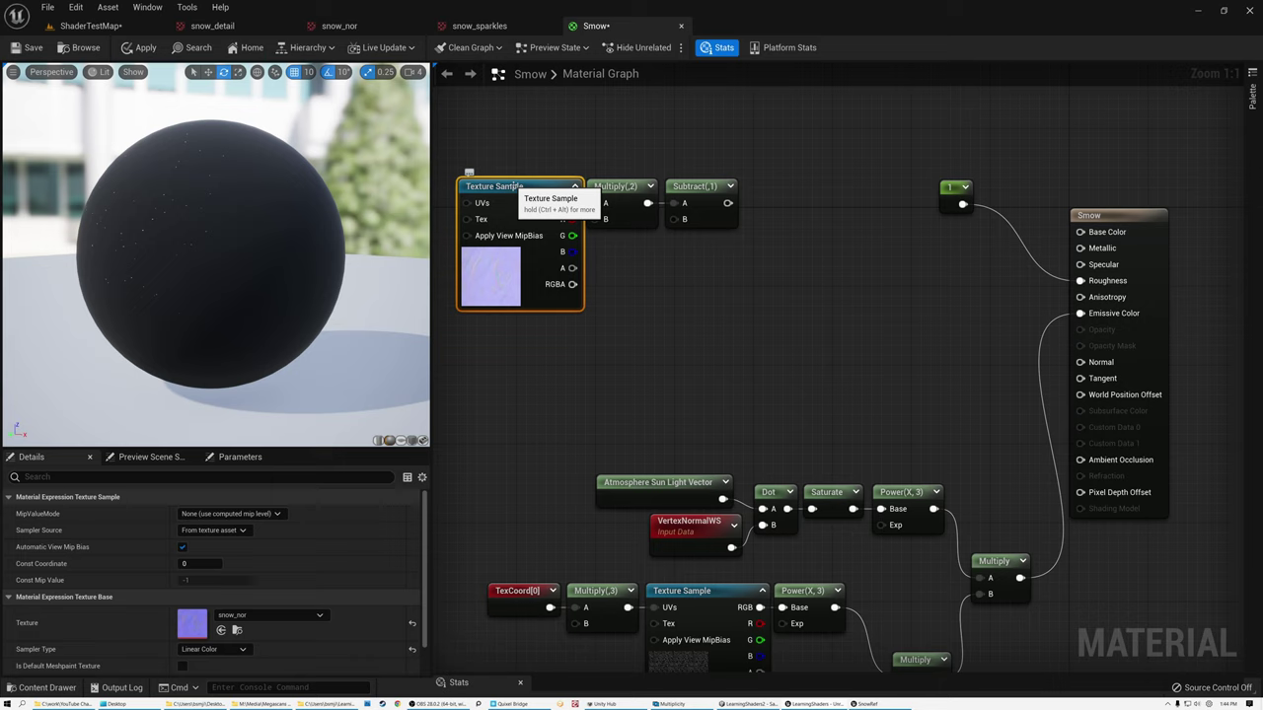
{"action": "left_click_drag", "start_coordinate": [727, 203], "coordinate": [789, 203]}
{"action": "type", "text": "devi"}
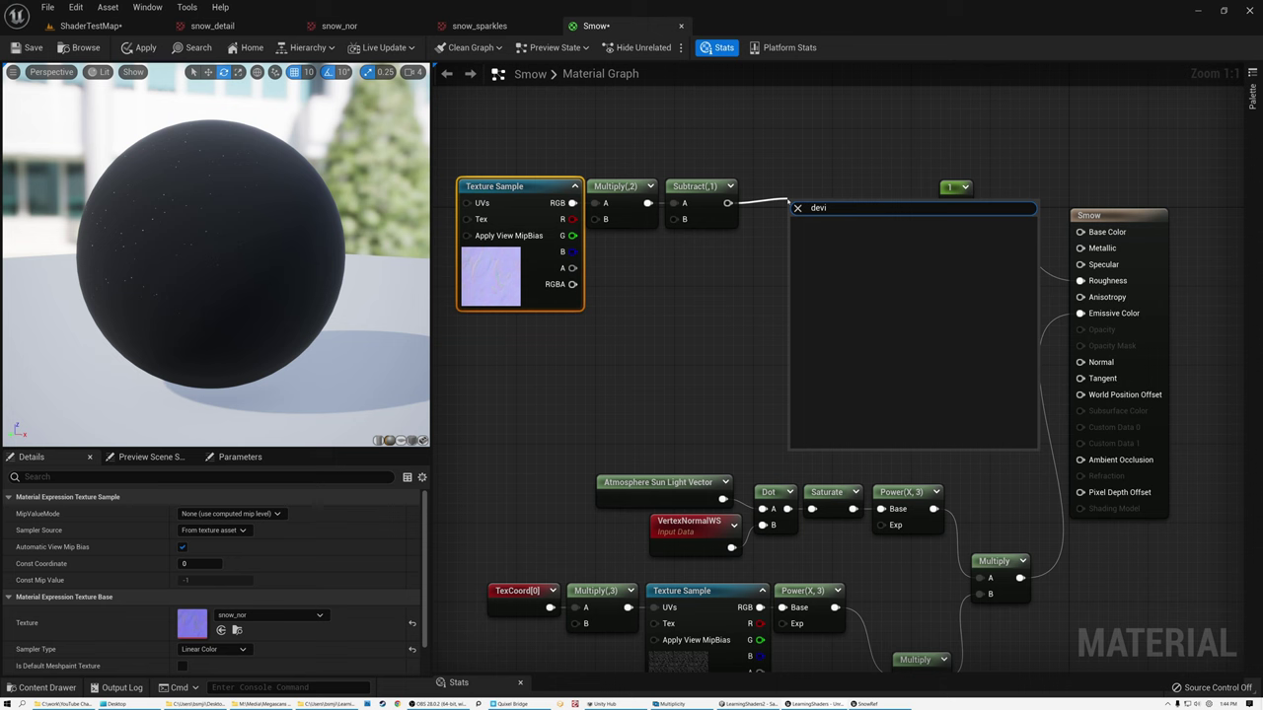
{"action": "key", "text": "Return"}
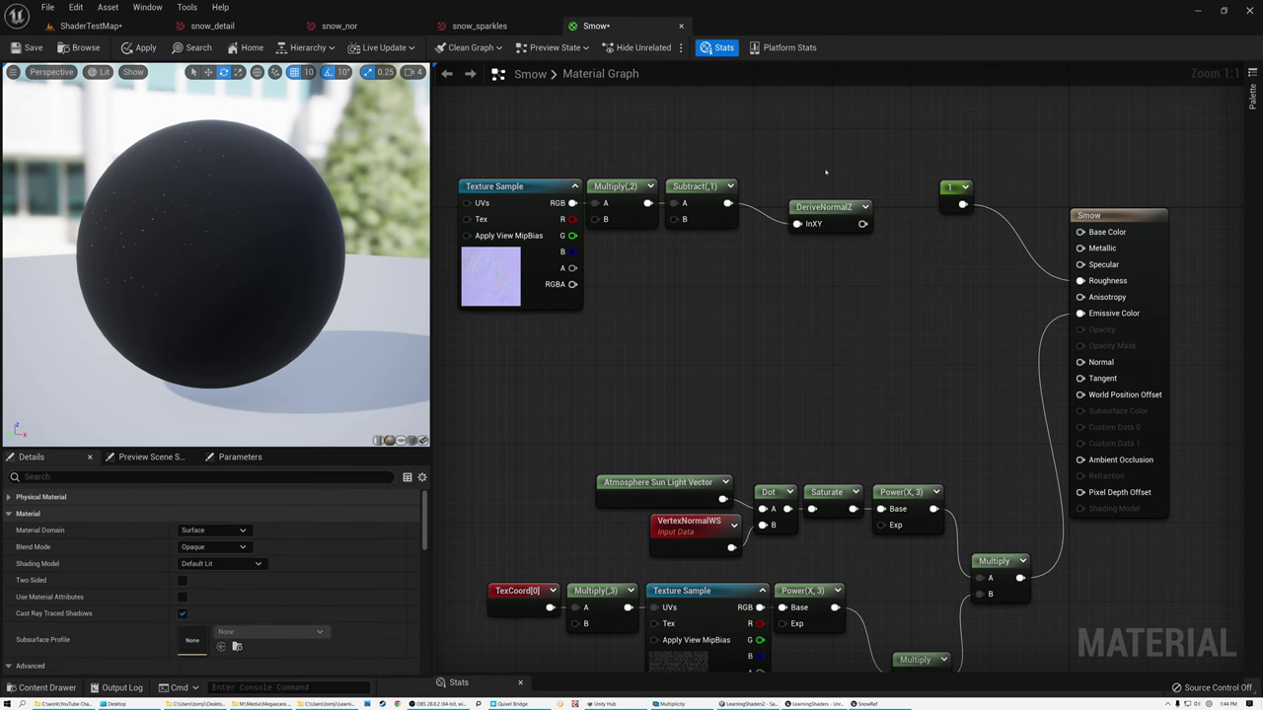
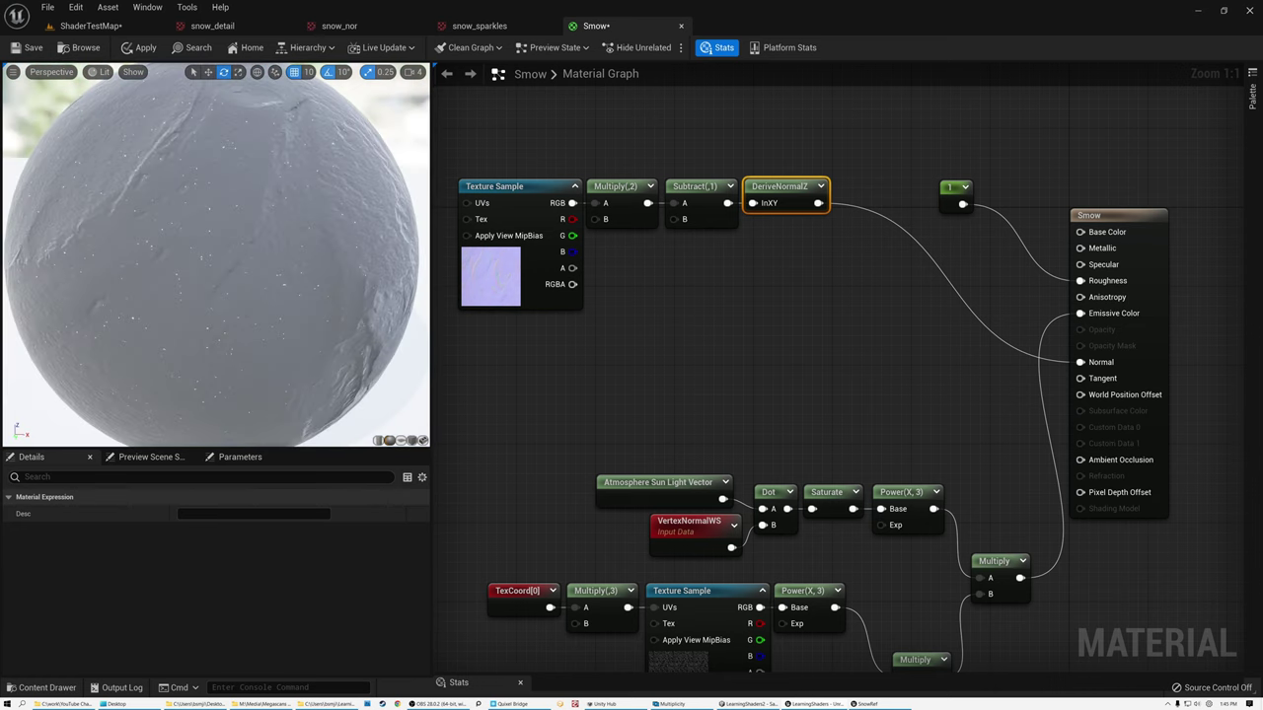
{"action": "left_click_drag", "start_coordinate": [206, 235], "coordinate": [158, 219]}
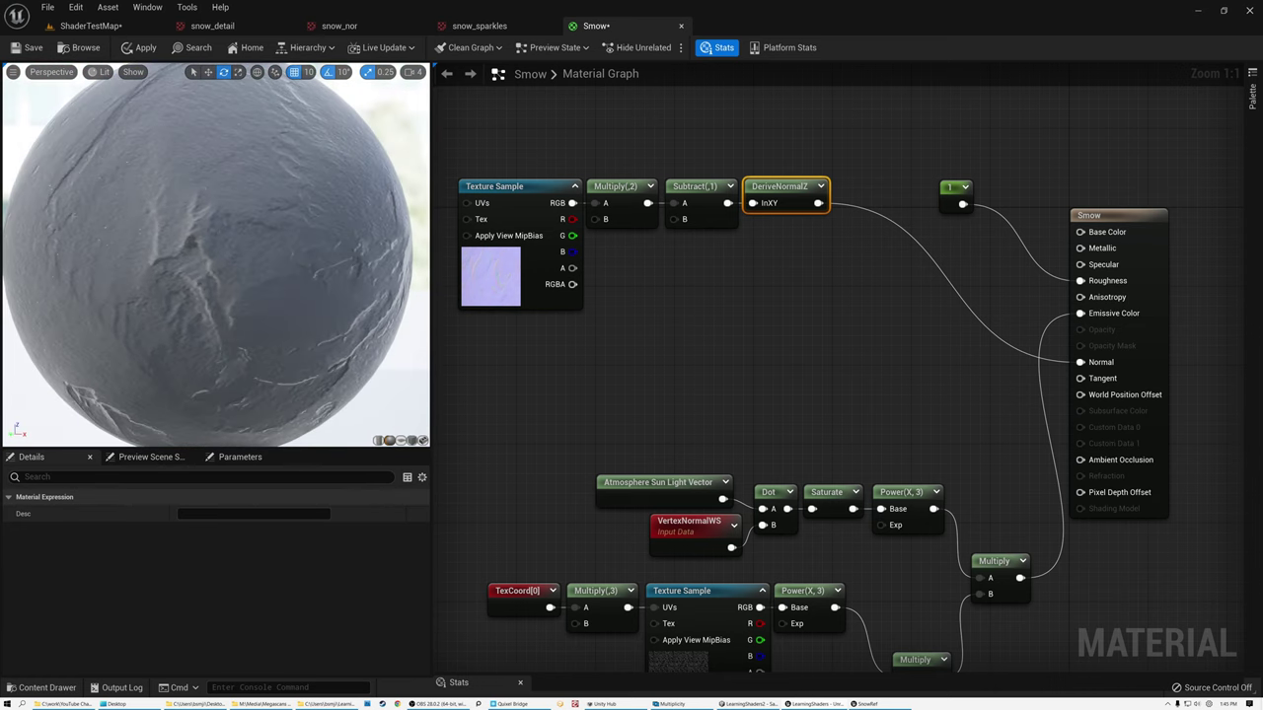
- Add a Texture Sample node using the snow_detail texture and place it below the normal map's Multiply, Subtract and DeriveNormalZ chain
{"action": "left_click", "coordinate": [703, 316]}
{"action": "right_click", "coordinate": [703, 317]}
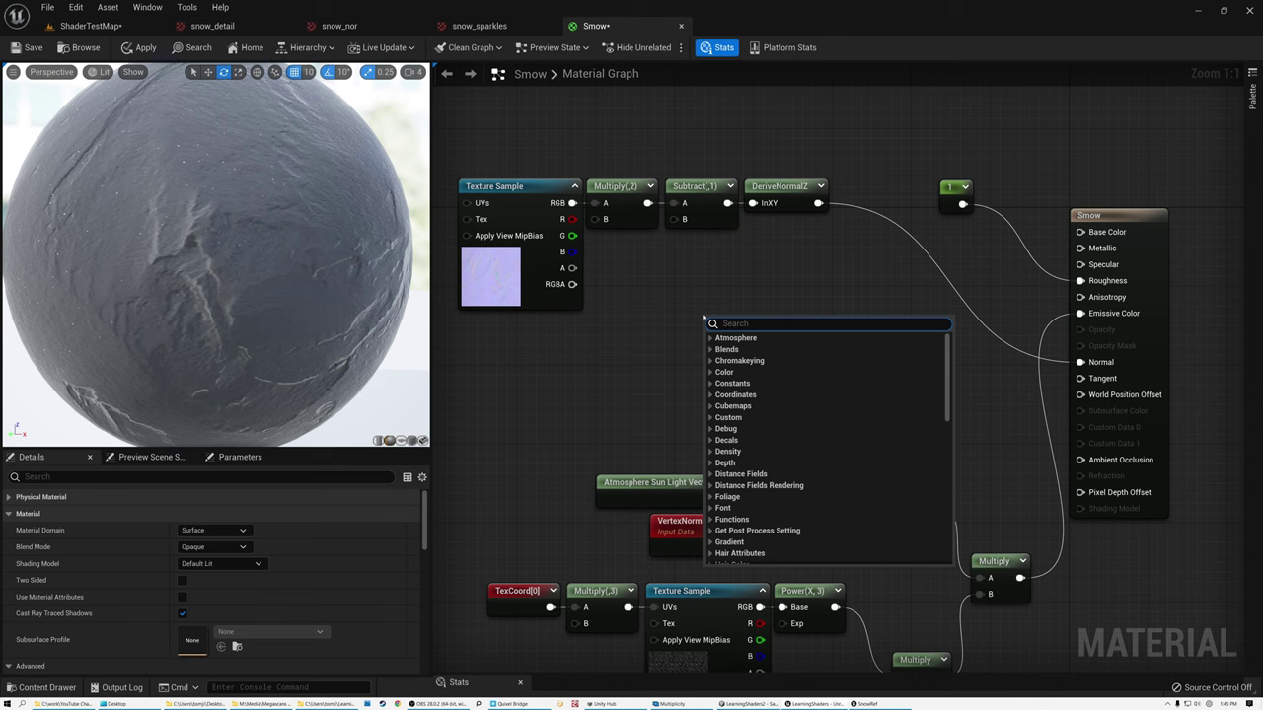
{"action": "type", "text": "sample"}
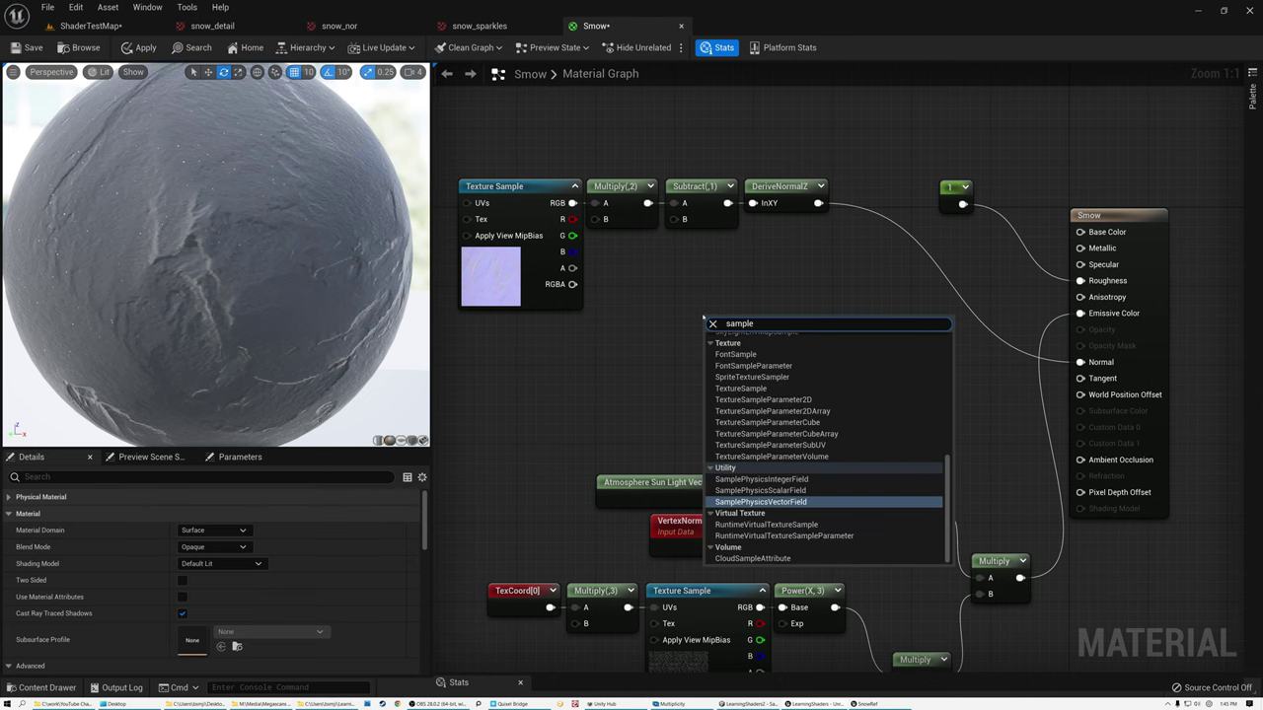
{"action": "left_click", "coordinate": [738, 388]}
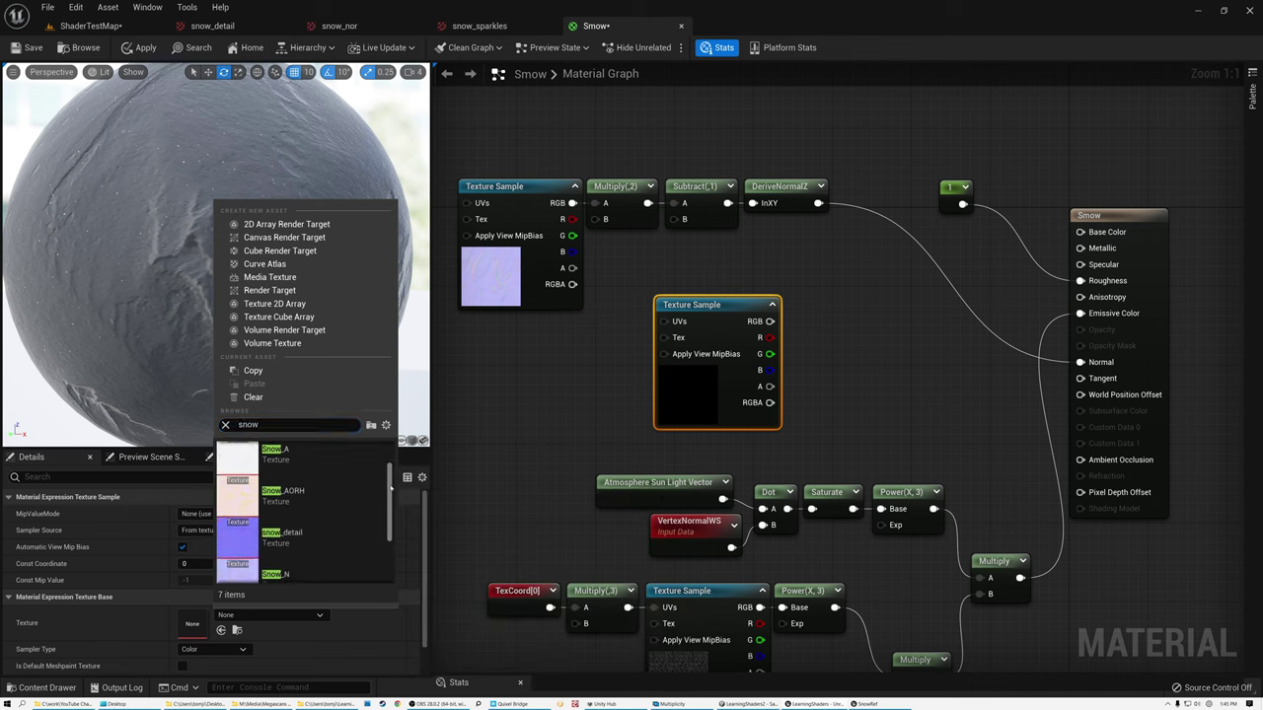
{"action": "left_click", "coordinate": [281, 534]}
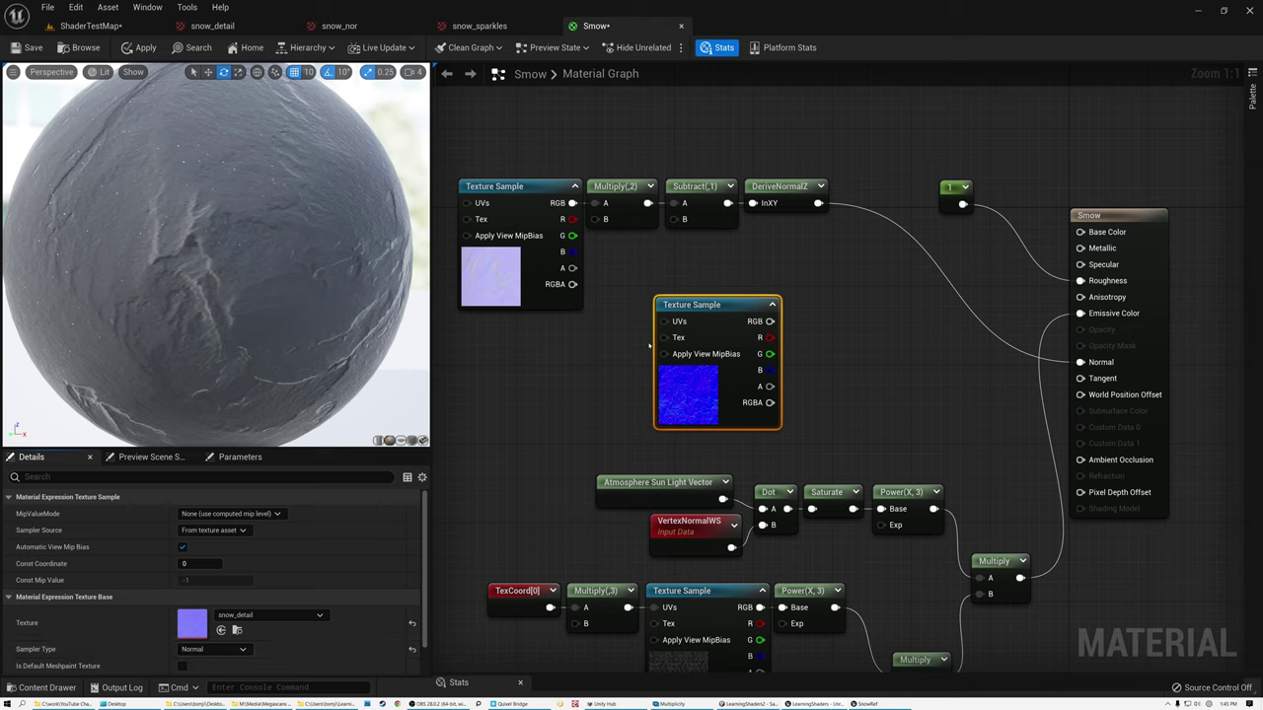
{"action": "left_click_drag", "start_coordinate": [698, 303], "coordinate": [660, 294]}
{"action": "left_click_drag", "start_coordinate": [621, 153], "coordinate": [805, 237]}
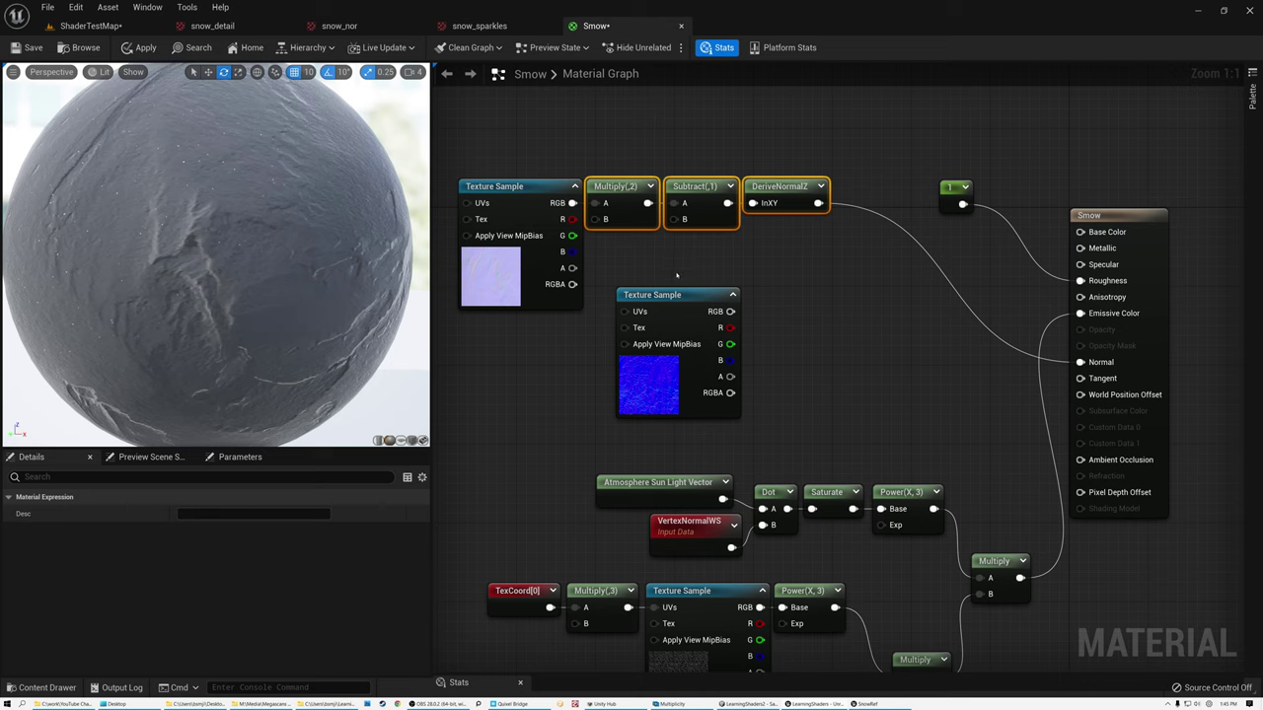
{"action": "mouse_move", "coordinate": [670, 295]}
{"action": "left_mouse_down"}
{"action": "mouse_move", "coordinate": [649, 290]}
{"action": "mouse_move", "coordinate": [672, 295]}
{"action": "left_mouse_up"}
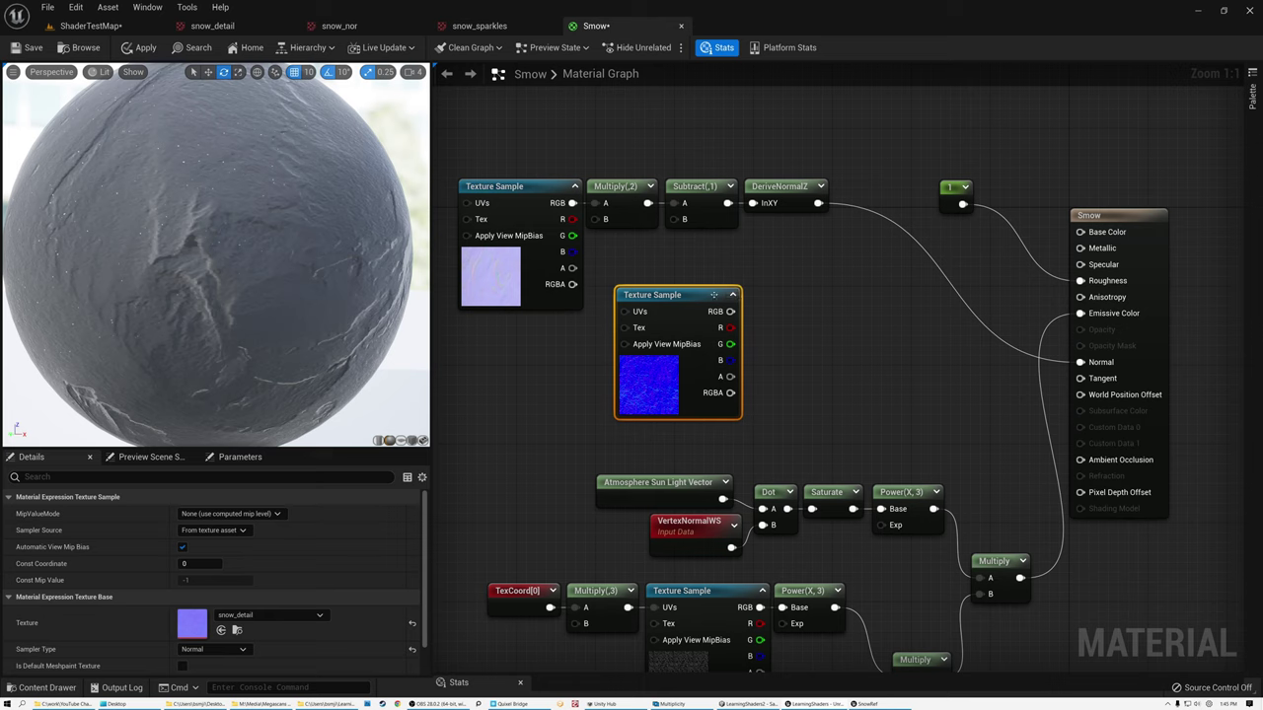
{"action": "left_click_drag", "start_coordinate": [731, 294], "coordinate": [782, 304]}
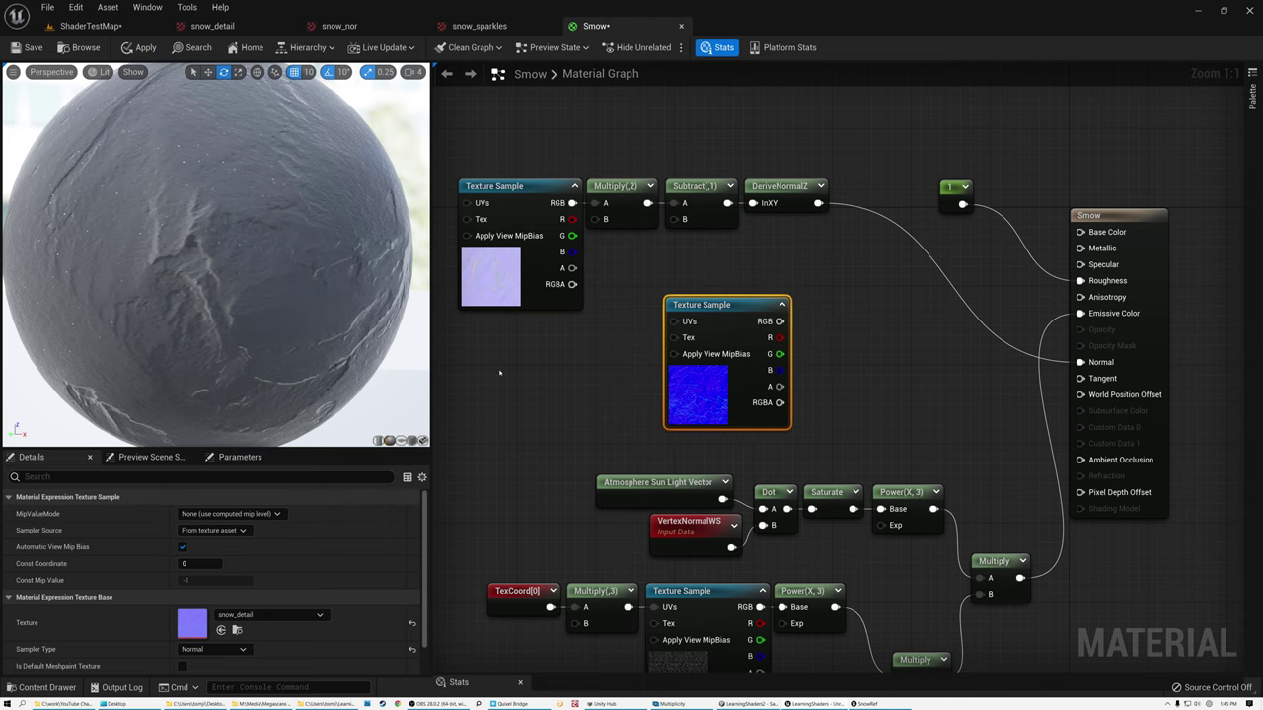
{"action": "left_click", "coordinate": [499, 372]}
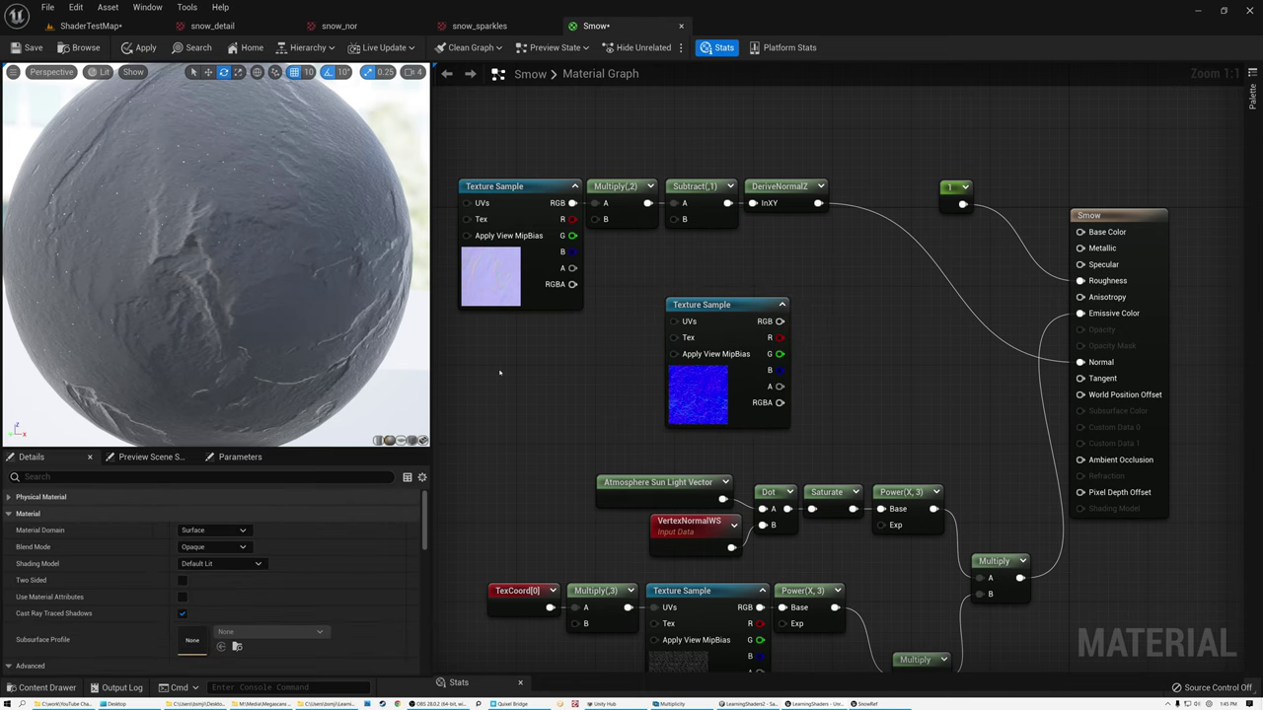
- Duplicate the TexCoord node, place it beside the snow_detail sample, and feed it into a new Multiply node
{"action": "left_click", "coordinate": [517, 591]}
{"action": "key", "text": "ctrl+d"}
{"action": "left_click_drag", "start_coordinate": [578, 447], "coordinate": [573, 402]}
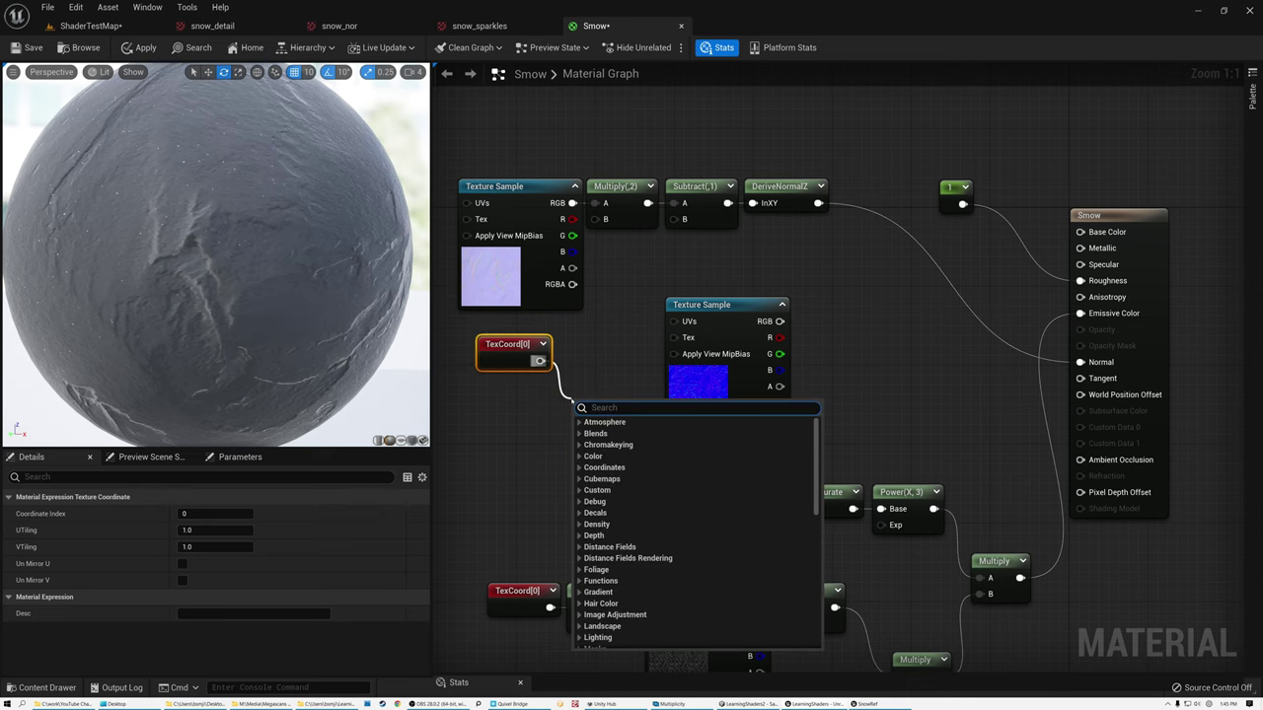
{"action": "type", "text": "mul"}
{"action": "left_click", "coordinate": [607, 504]}
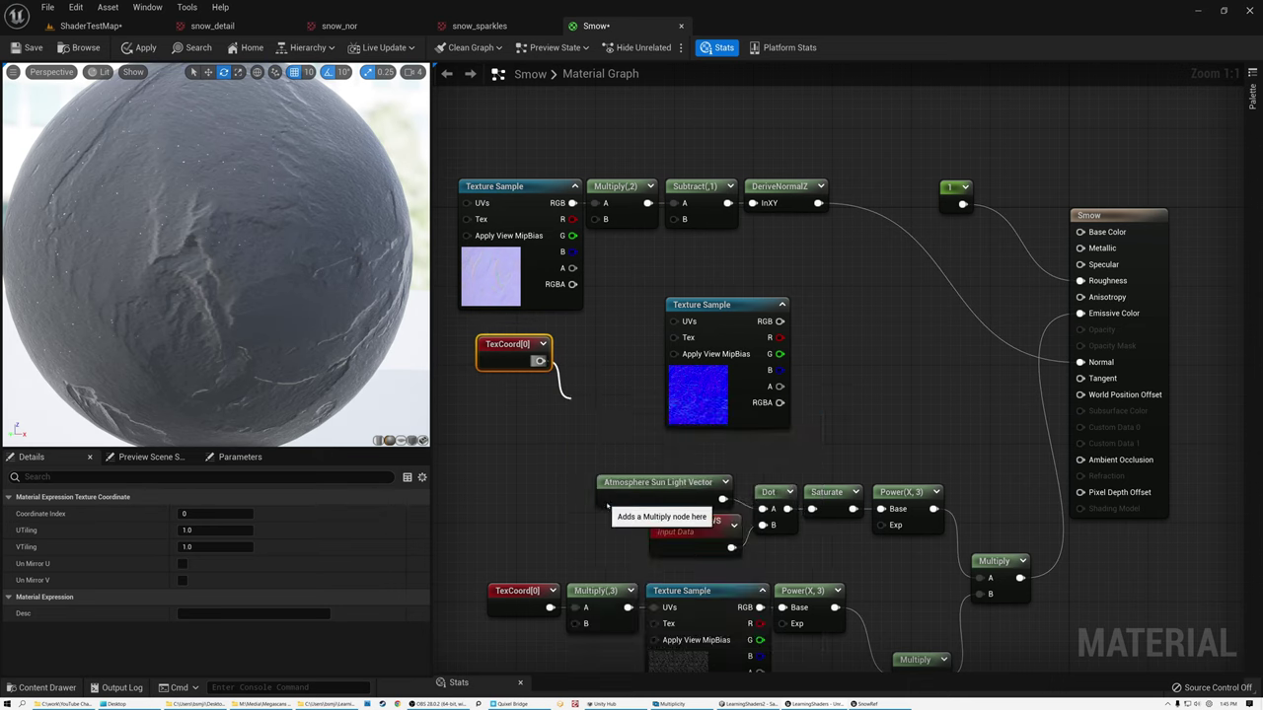
{"action": "left_click_drag", "start_coordinate": [592, 411], "coordinate": [591, 351]}
- Set the new Multiply's Const B to 8 and connect its output to the snow_detail sample's UVs
{"action": "left_click", "coordinate": [218, 527]}
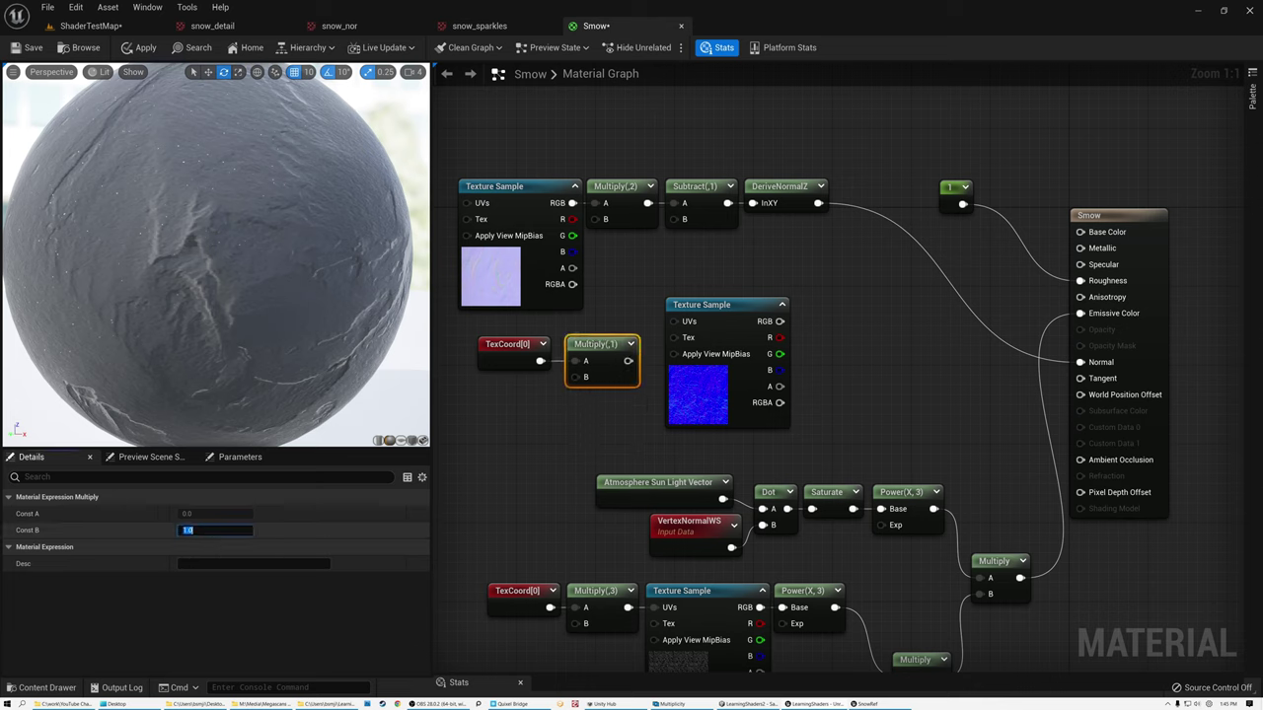
{"action": "key", "text": "Return"}
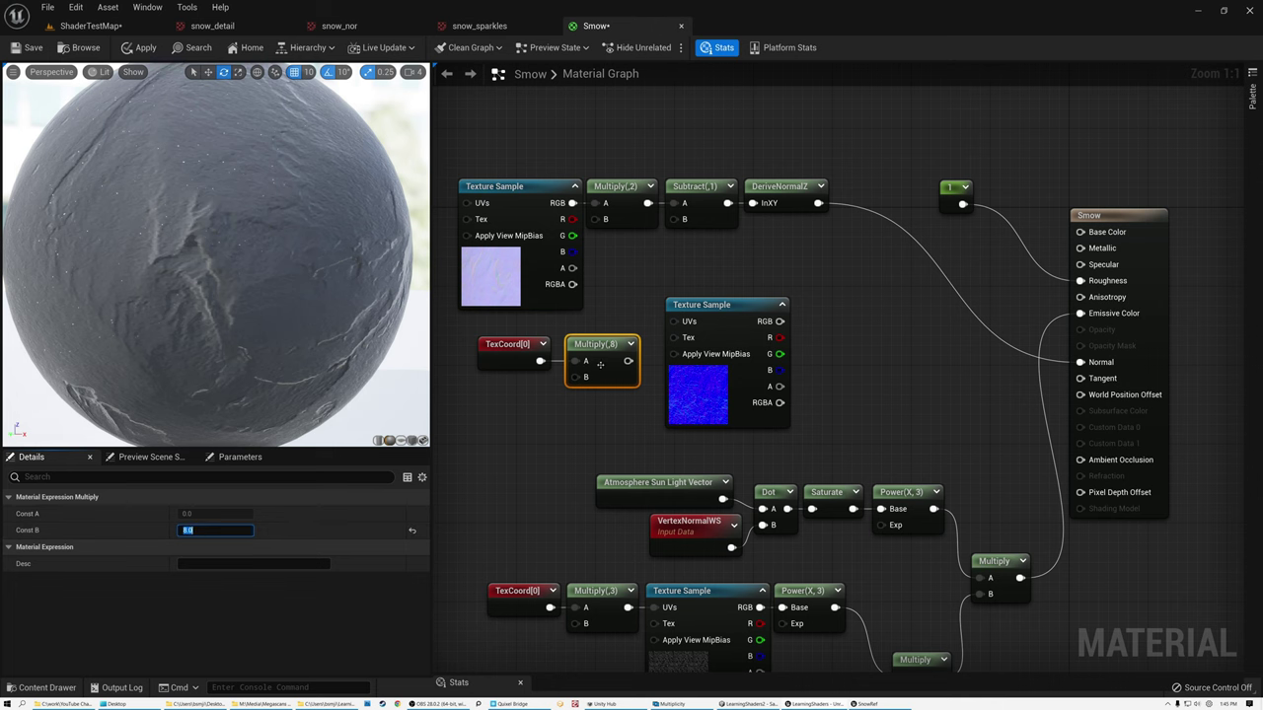
{"action": "left_click_drag", "start_coordinate": [628, 360], "coordinate": [717, 306]}
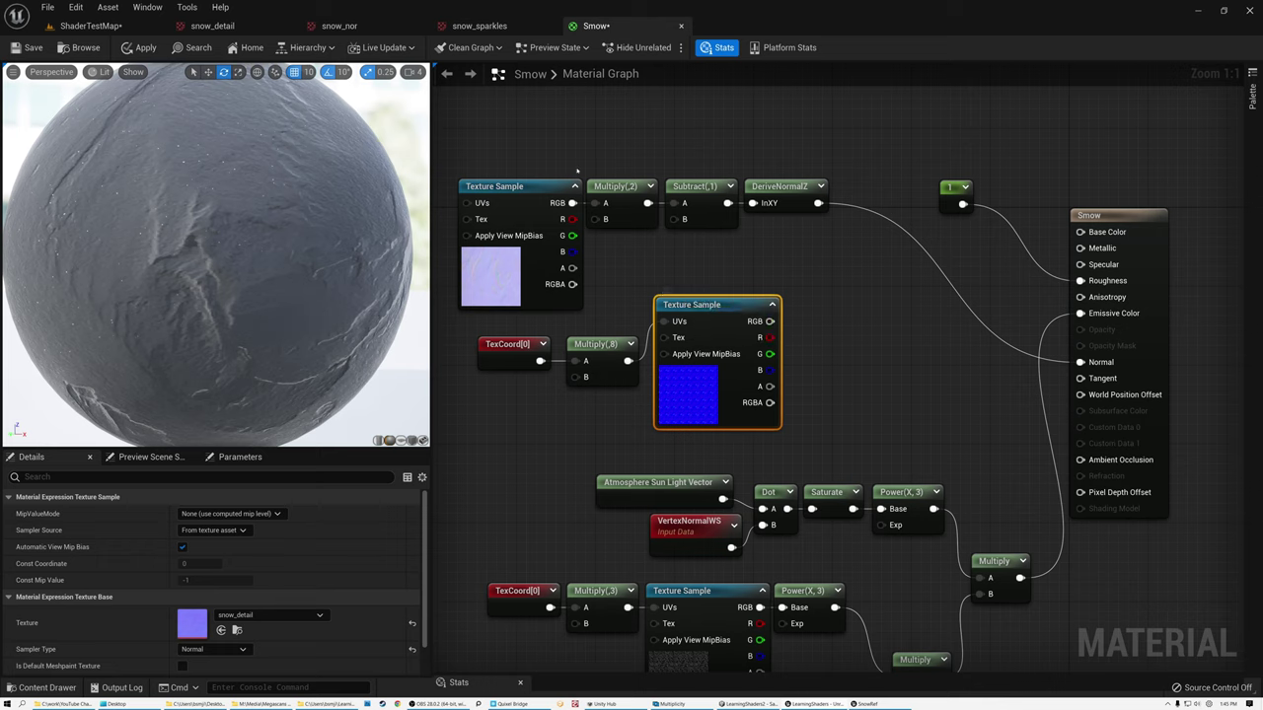
{"action": "left_click_drag", "start_coordinate": [522, 146], "coordinate": [780, 242]}
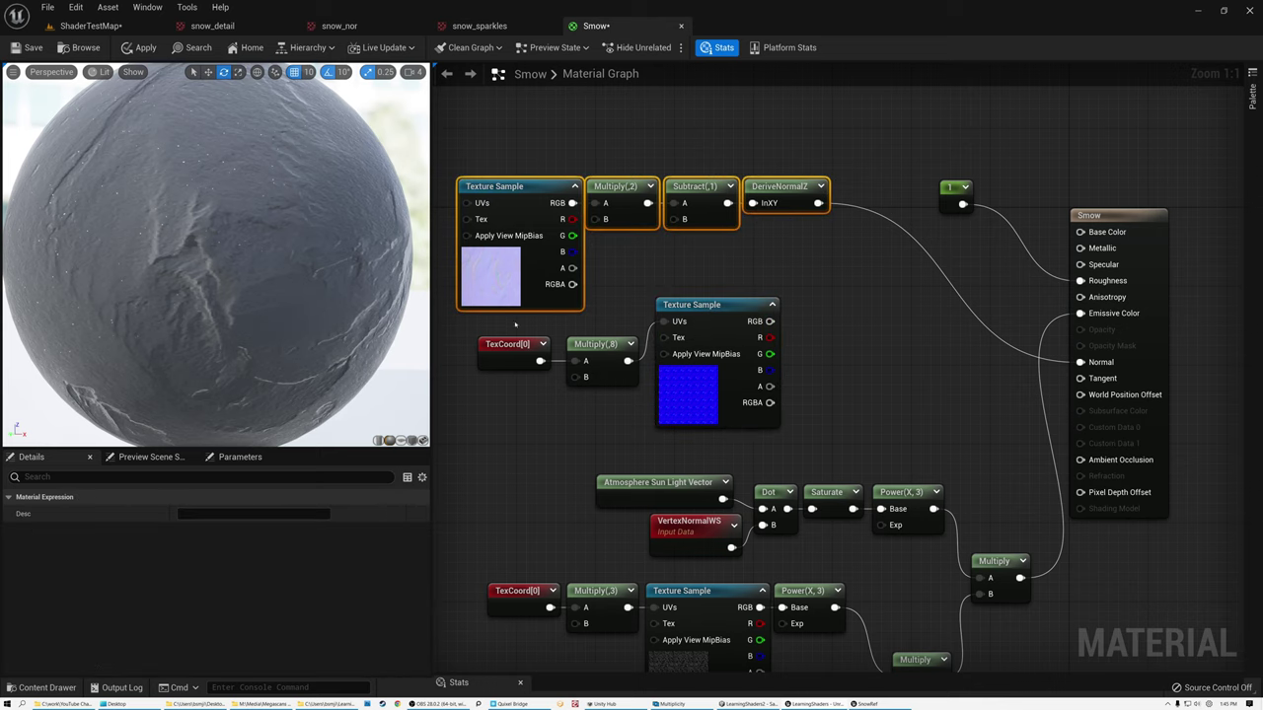
{"action": "left_click_drag", "start_coordinate": [514, 323], "coordinate": [730, 395]}
{"action": "left_click", "coordinate": [889, 300]}
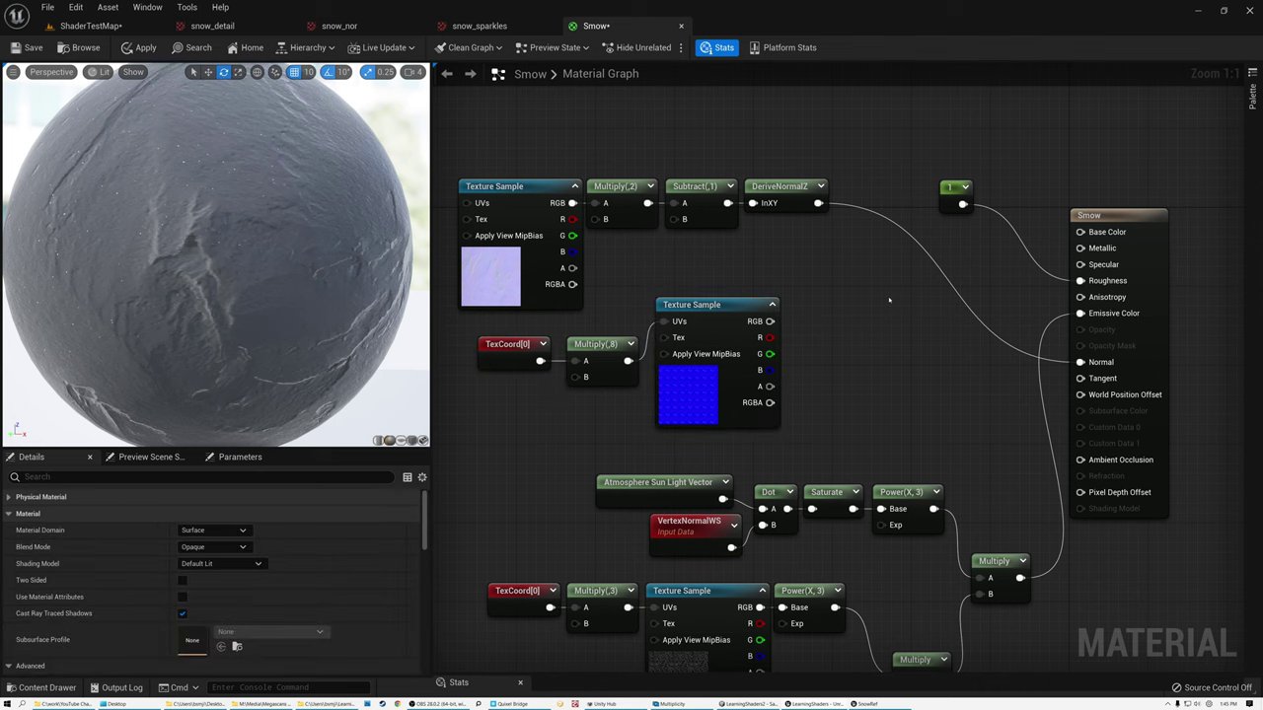
- Add a BlendAngleCorrectedNormals node between the two normal branches and the material output
{"action": "right_click", "coordinate": [889, 300]}
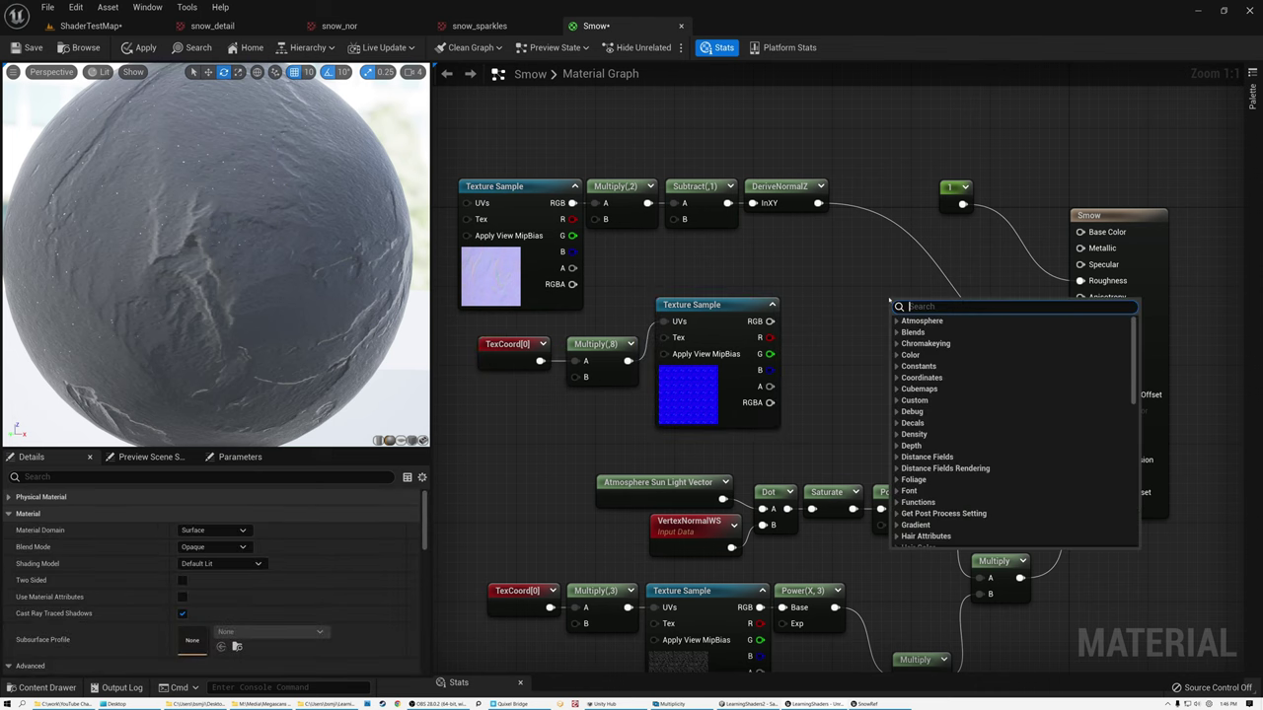
{"action": "type", "text": "blend"}
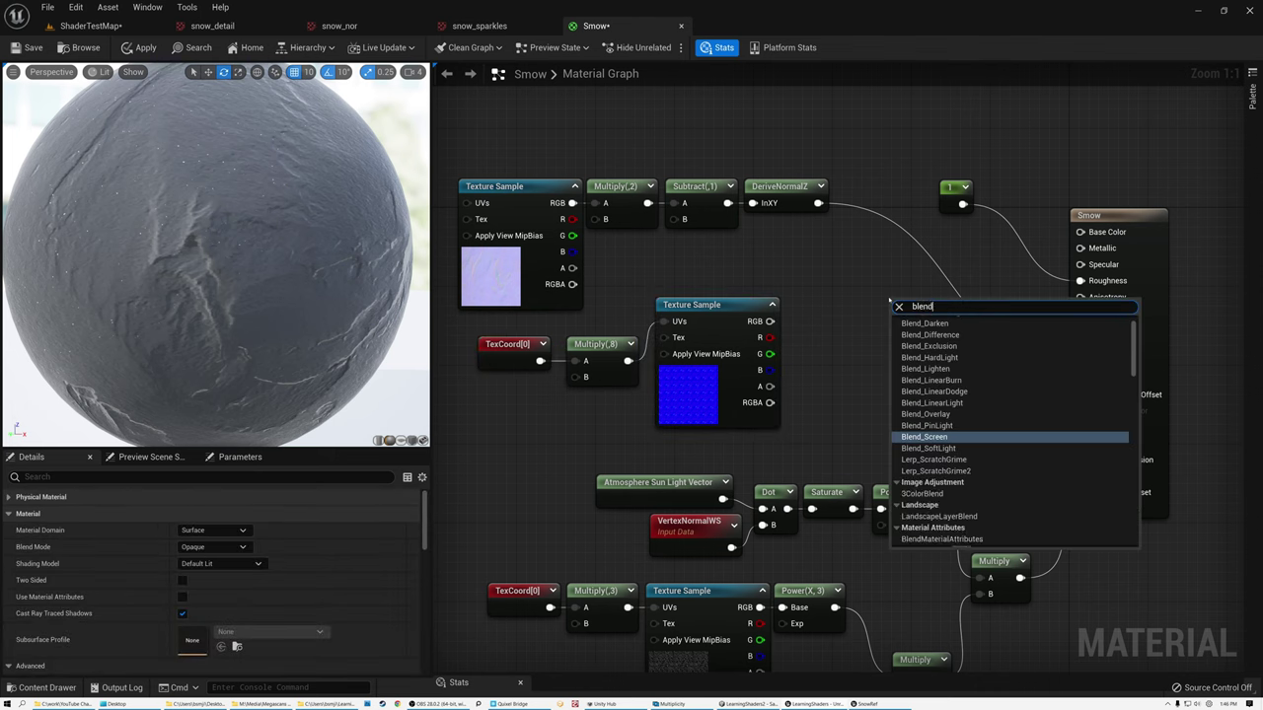
{"action": "scroll", "coordinate": [947, 435], "scroll_direction": "down", "scroll_amount": 5}
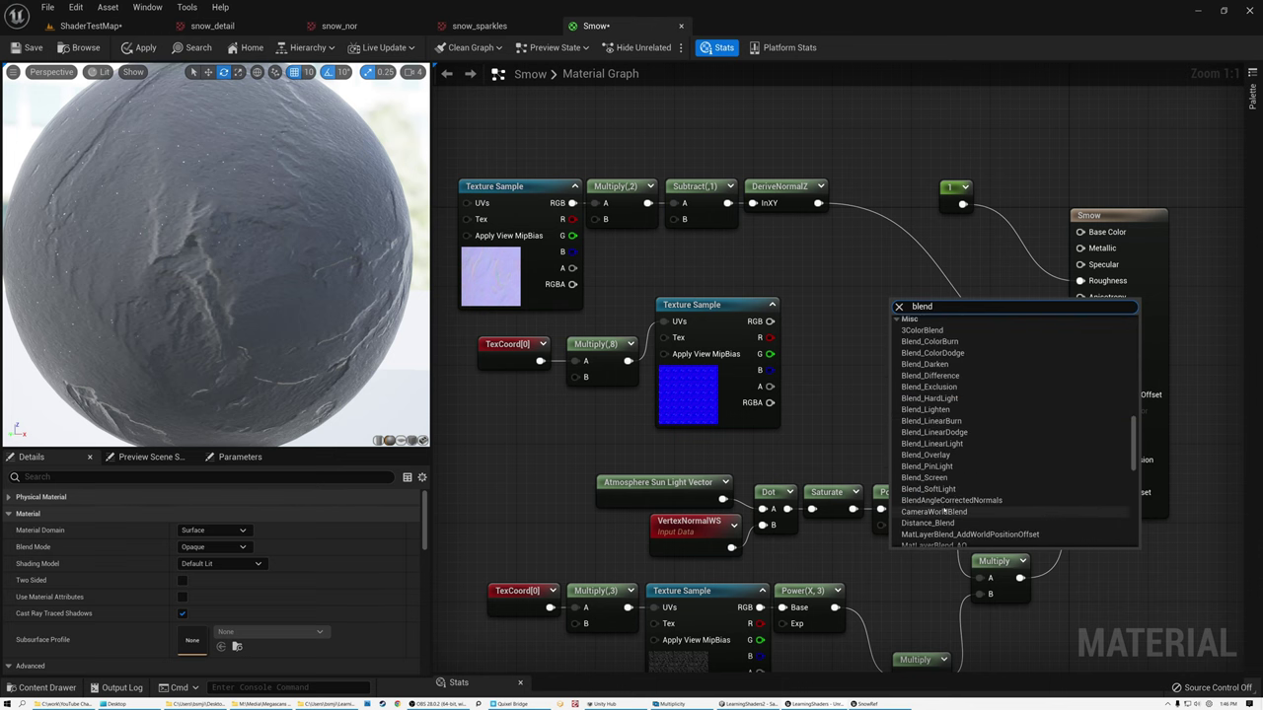
{"action": "left_click", "coordinate": [952, 500]}
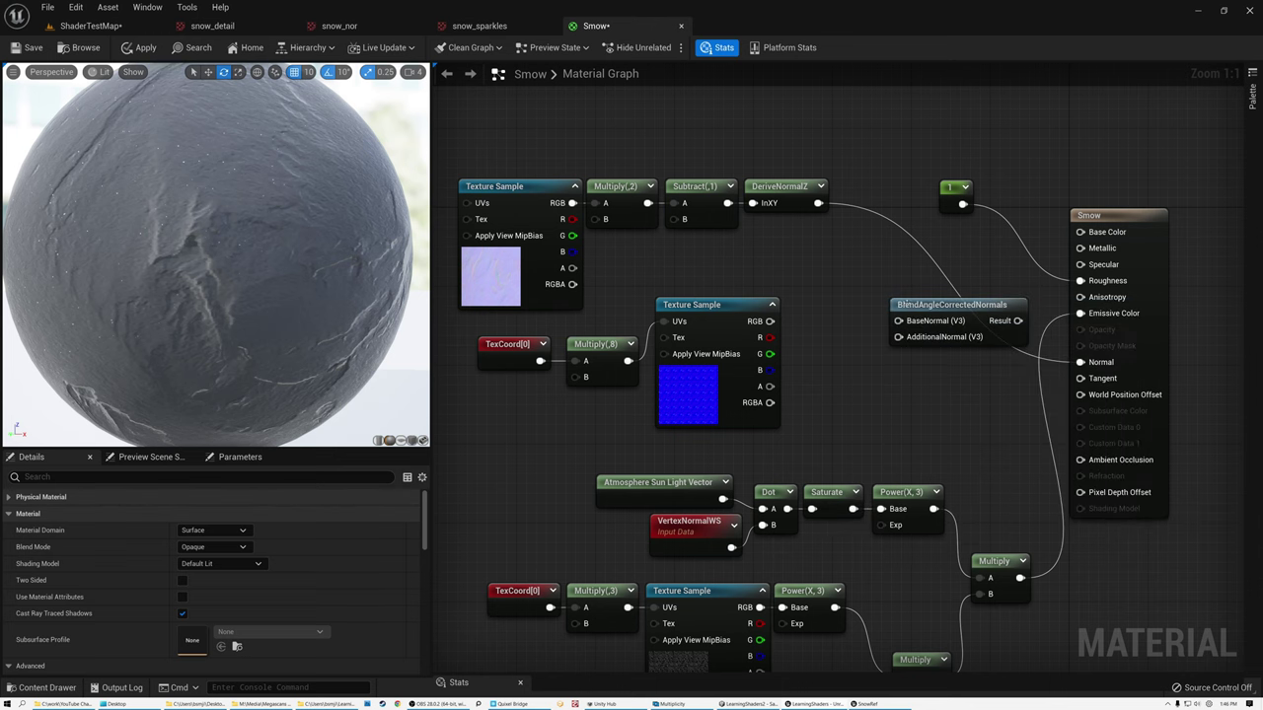
{"action": "left_click_drag", "start_coordinate": [899, 305], "coordinate": [840, 266]}
- Wire DeriveNormalZ to BaseNormal, the snow_detail RGB to AdditionalNormal, and the blend Result to the material's Normal input
{"action": "left_click_drag", "start_coordinate": [818, 202], "coordinate": [898, 255]}
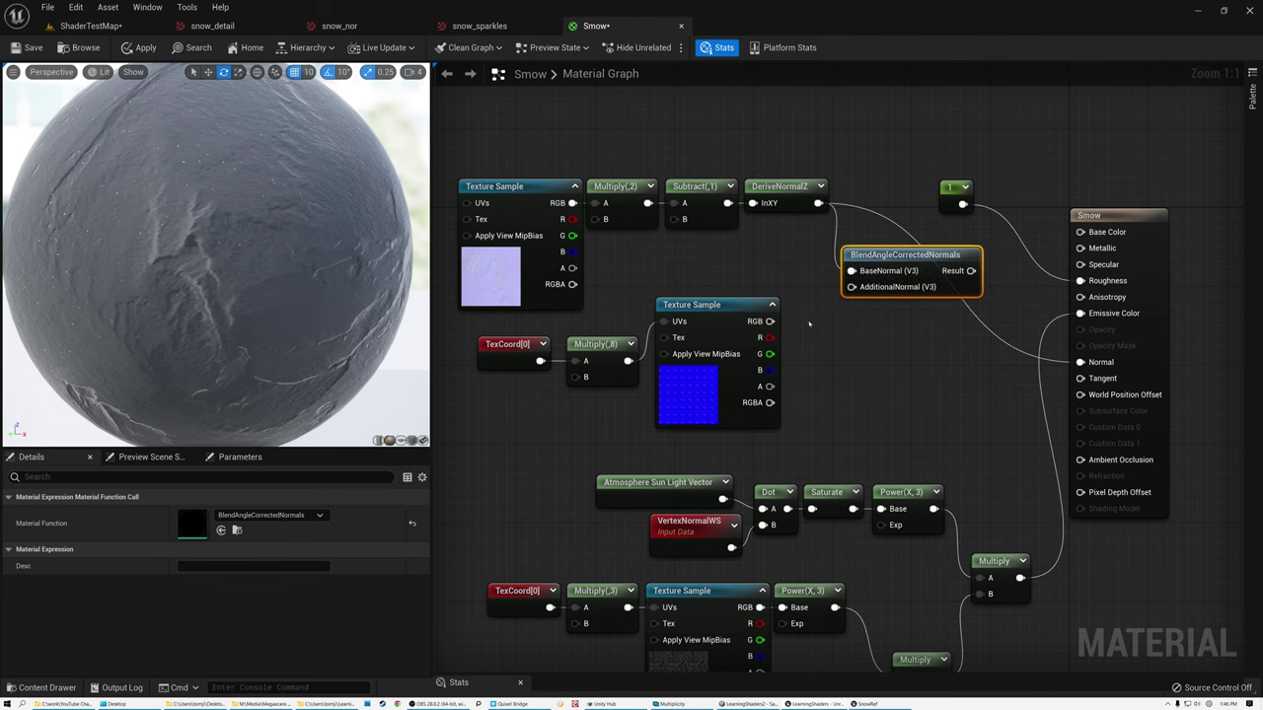
{"action": "left_click_drag", "start_coordinate": [776, 329], "coordinate": [853, 288]}
{"action": "left_click_drag", "start_coordinate": [971, 270], "coordinate": [1080, 362]}
{"action": "left_click", "coordinate": [1104, 214]}
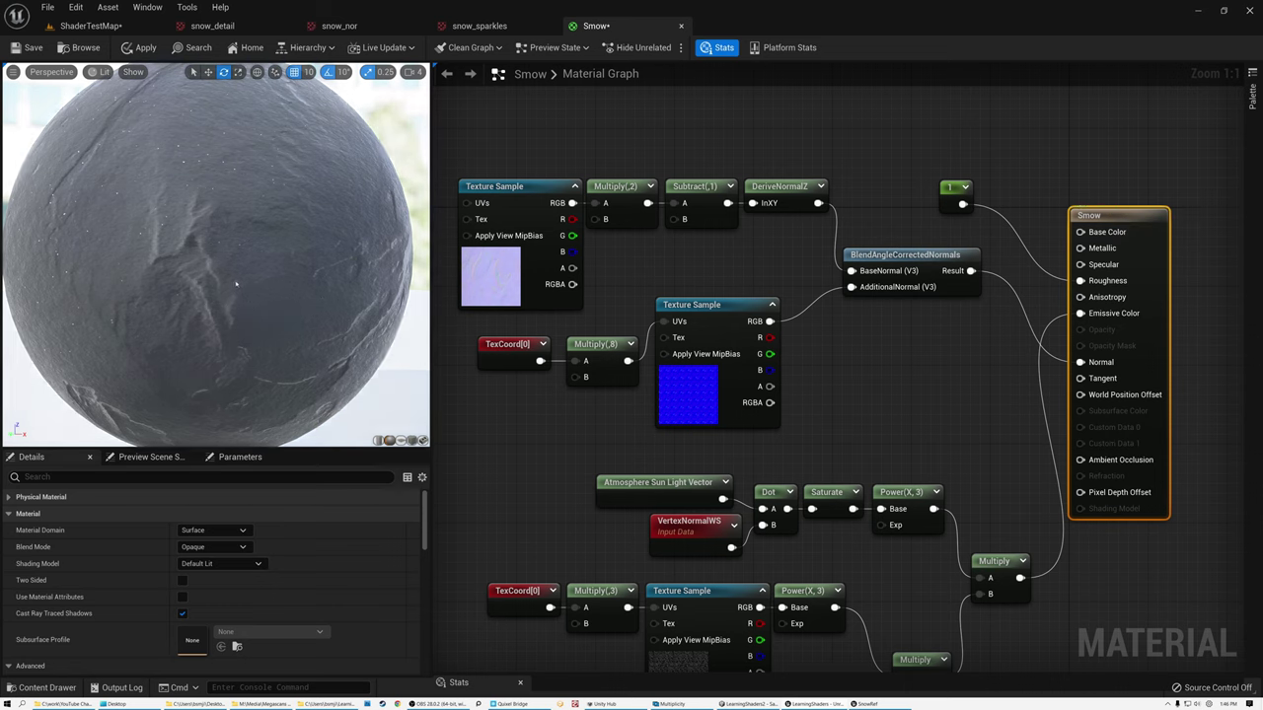
- Inspect the blended snow normals on the preview sphere up close and from several angles
{"action": "scroll", "coordinate": [236, 284], "scroll_direction": "up", "scroll_amount": 5}
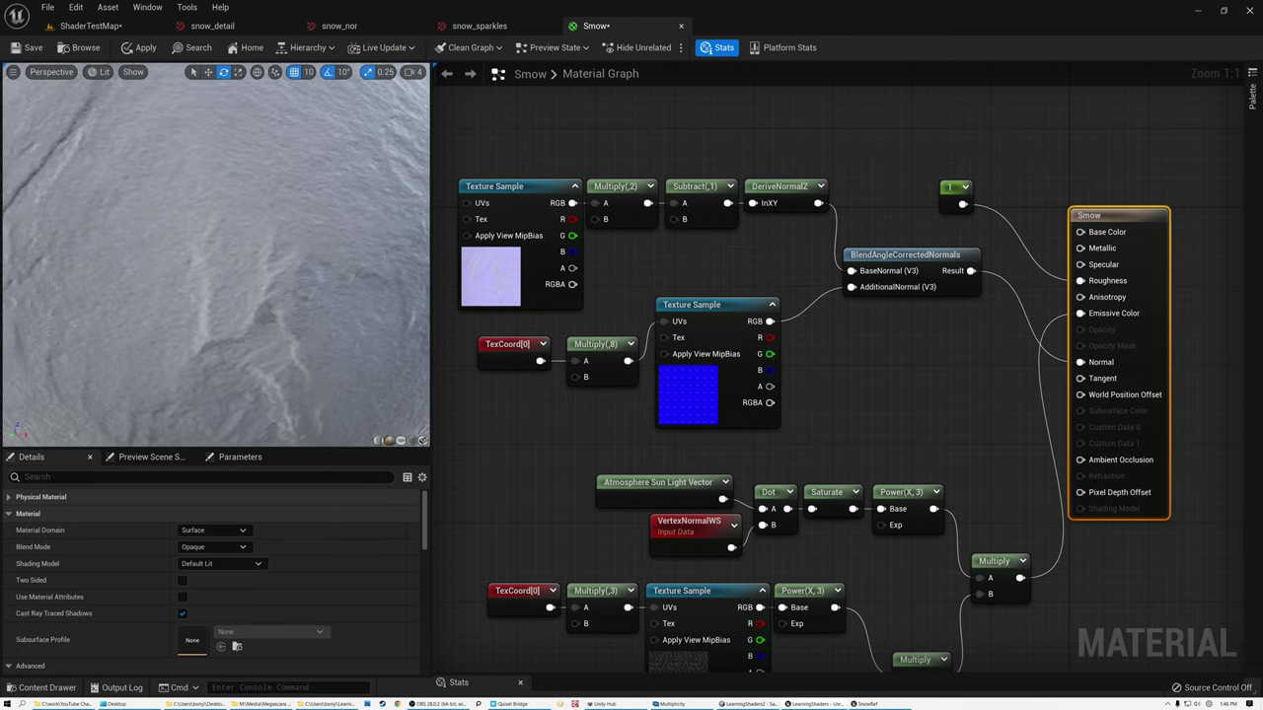
{"action": "left_click_drag", "start_coordinate": [236, 285], "coordinate": [275, 329]}
{"action": "left_click_drag", "start_coordinate": [236, 284], "coordinate": [137, 239]}
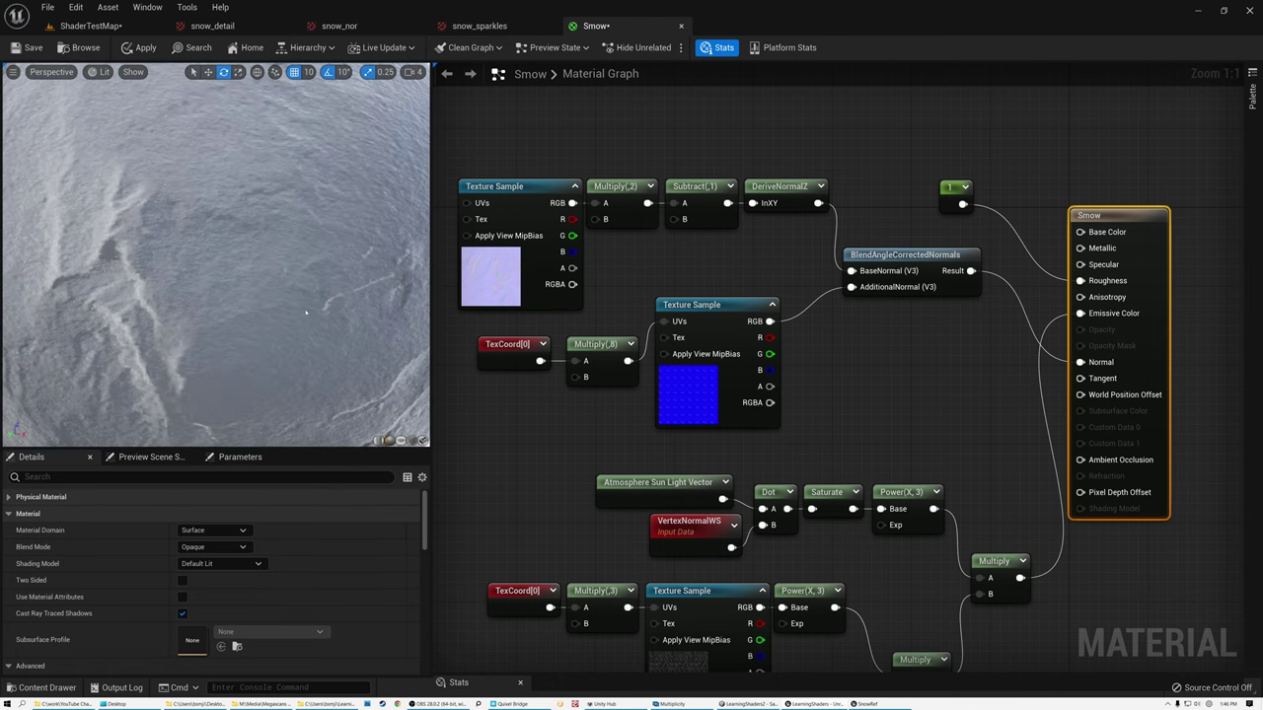
{"action": "left_click_drag", "start_coordinate": [236, 284], "coordinate": [201, 255]}
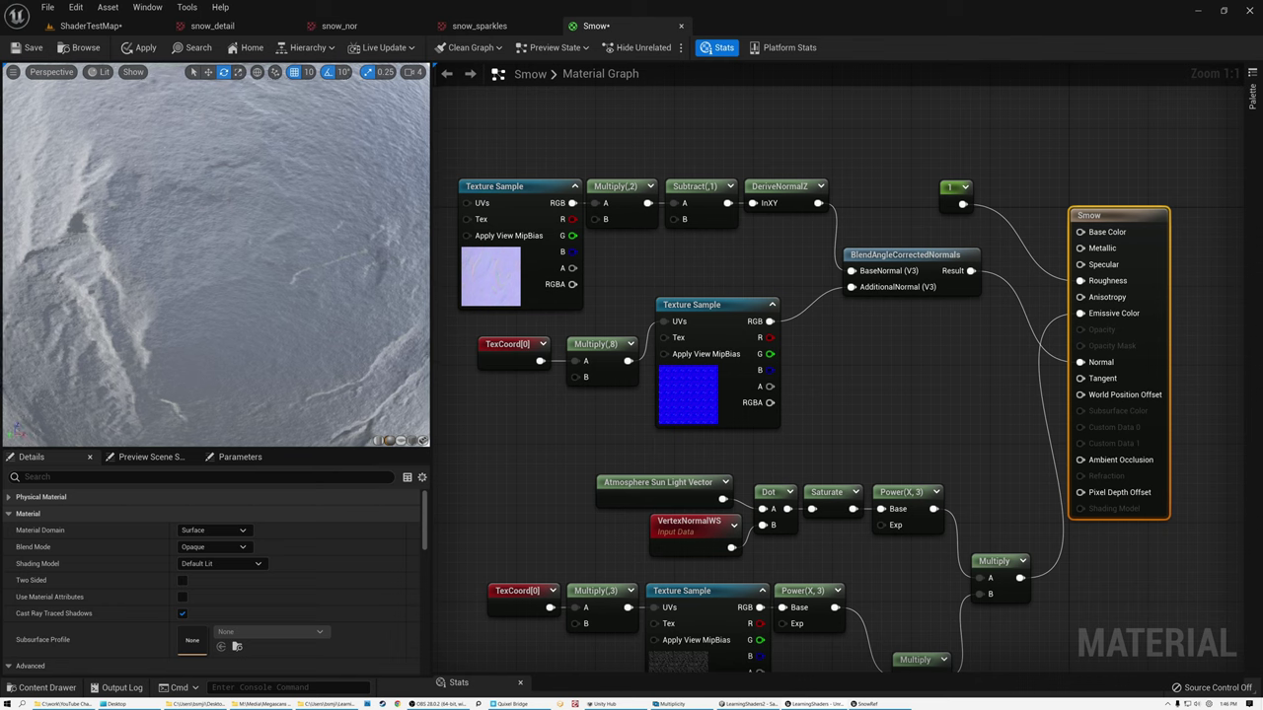
{"action": "scroll", "coordinate": [262, 285], "scroll_direction": "up", "scroll_amount": 3}
{"action": "mouse_move", "coordinate": [262, 285]}
{"action": "left_mouse_down"}
{"action": "mouse_move", "coordinate": [56, 320]}
{"action": "mouse_move", "coordinate": [278, 285]}
{"action": "left_mouse_up"}
{"action": "right_click_drag", "start_coordinate": [262, 285], "coordinate": [263, 384]}
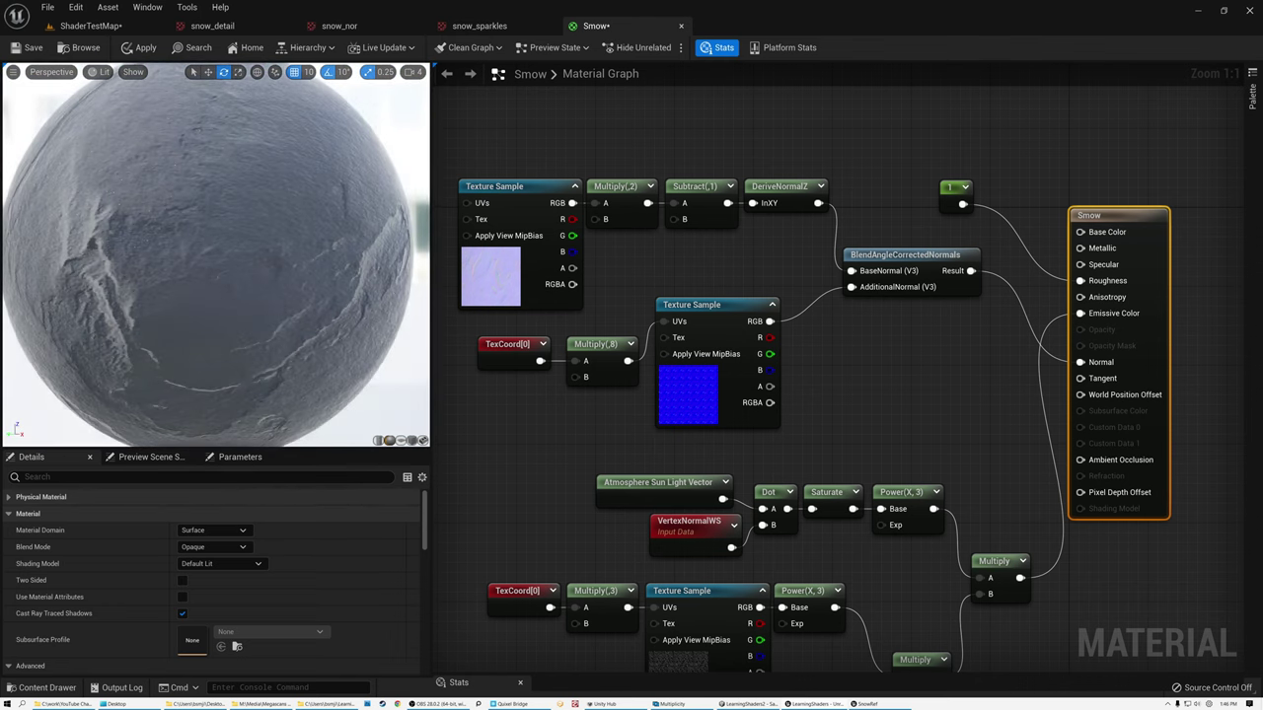
{"action": "left_click_drag", "start_coordinate": [213, 258], "coordinate": [140, 273]}
{"action": "scroll", "coordinate": [234, 257], "scroll_direction": "down", "scroll_amount": 3}
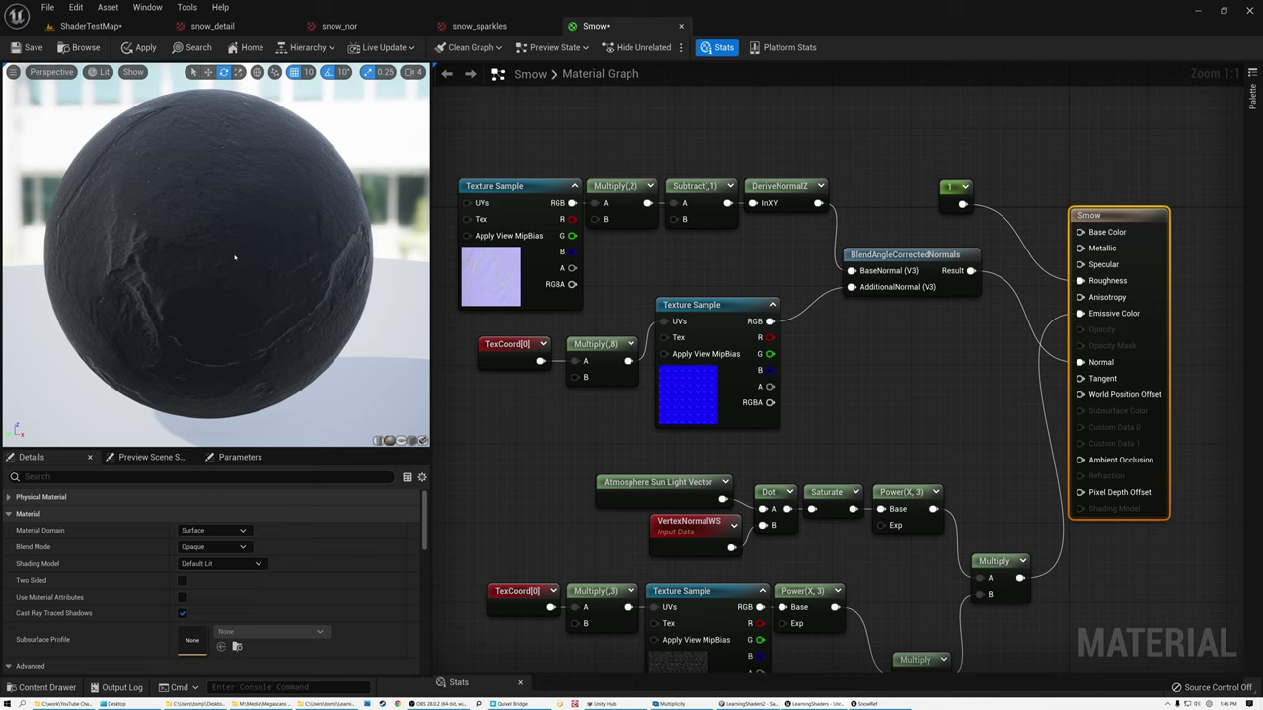
{"action": "left_click_drag", "start_coordinate": [234, 257], "coordinate": [293, 260]}
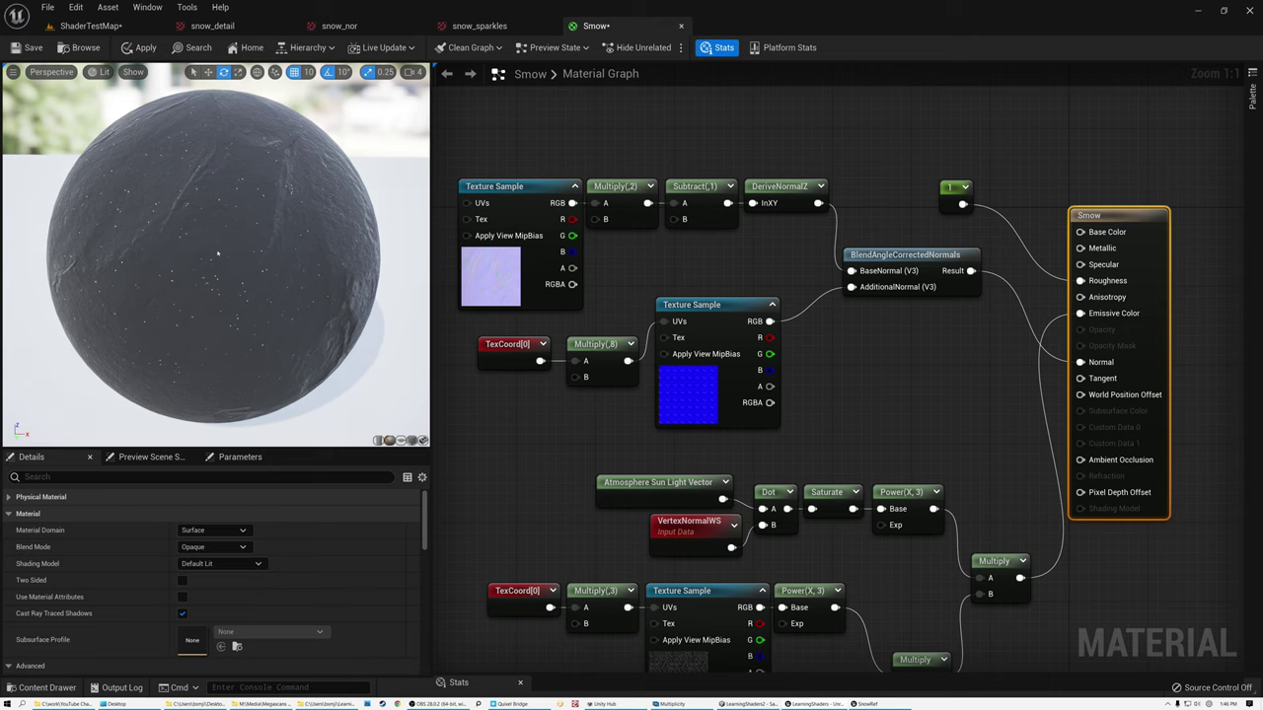
{"action": "left_click_drag", "start_coordinate": [234, 256], "coordinate": [175, 222]}
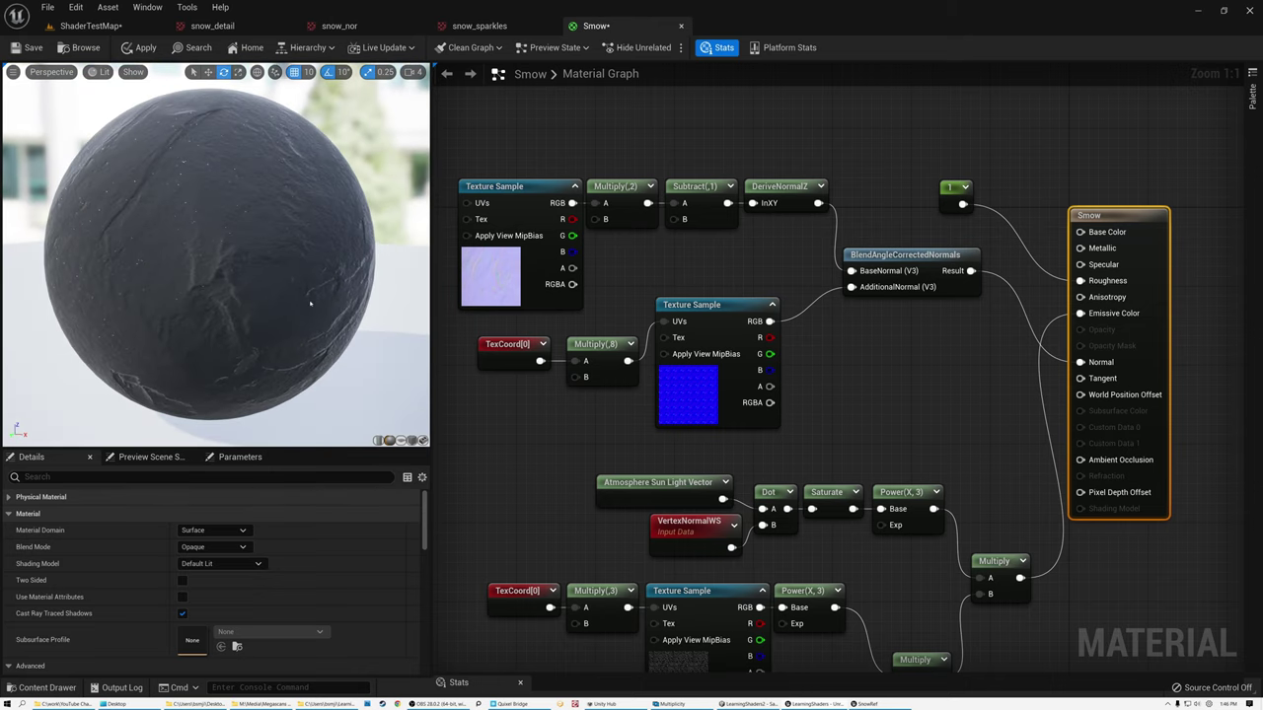
{"action": "scroll", "coordinate": [277, 274], "scroll_direction": "up", "scroll_amount": 3}
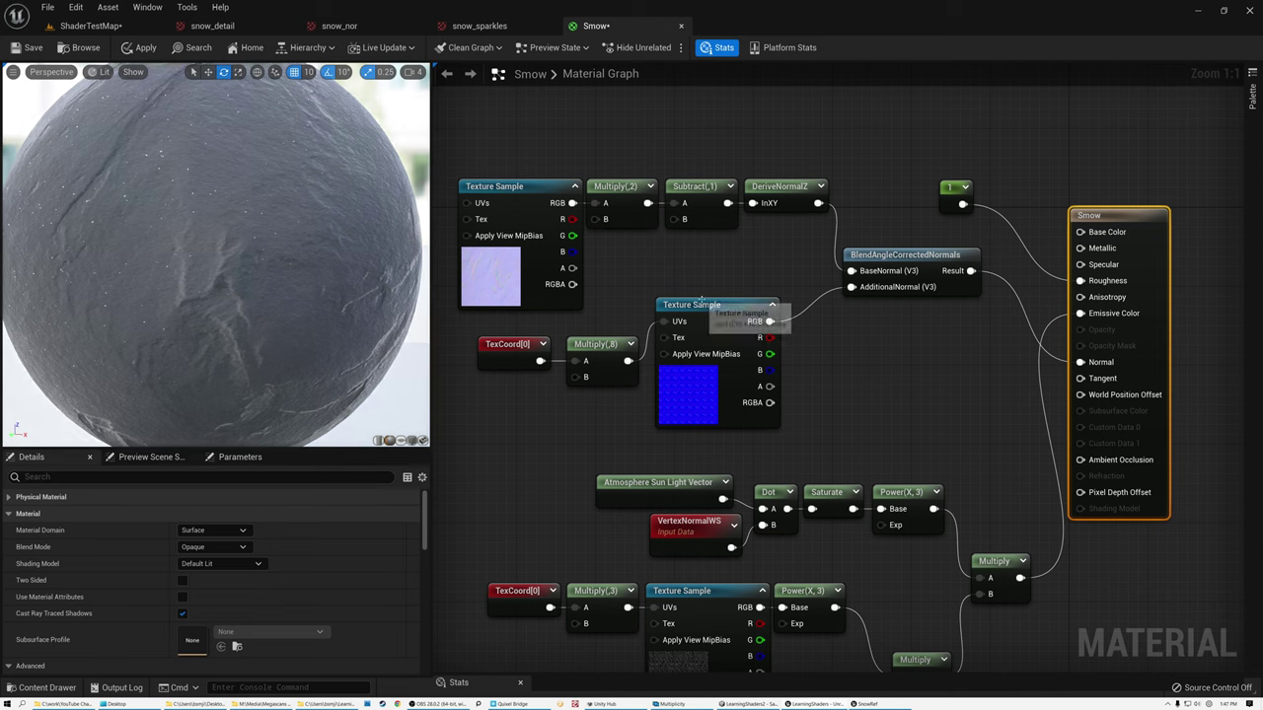
- Tidy the graph by repositioning the snow_detail Texture Sample together with its TexCoord and Multiply nodes
{"action": "left_click_drag", "start_coordinate": [717, 305], "coordinate": [725, 285]}
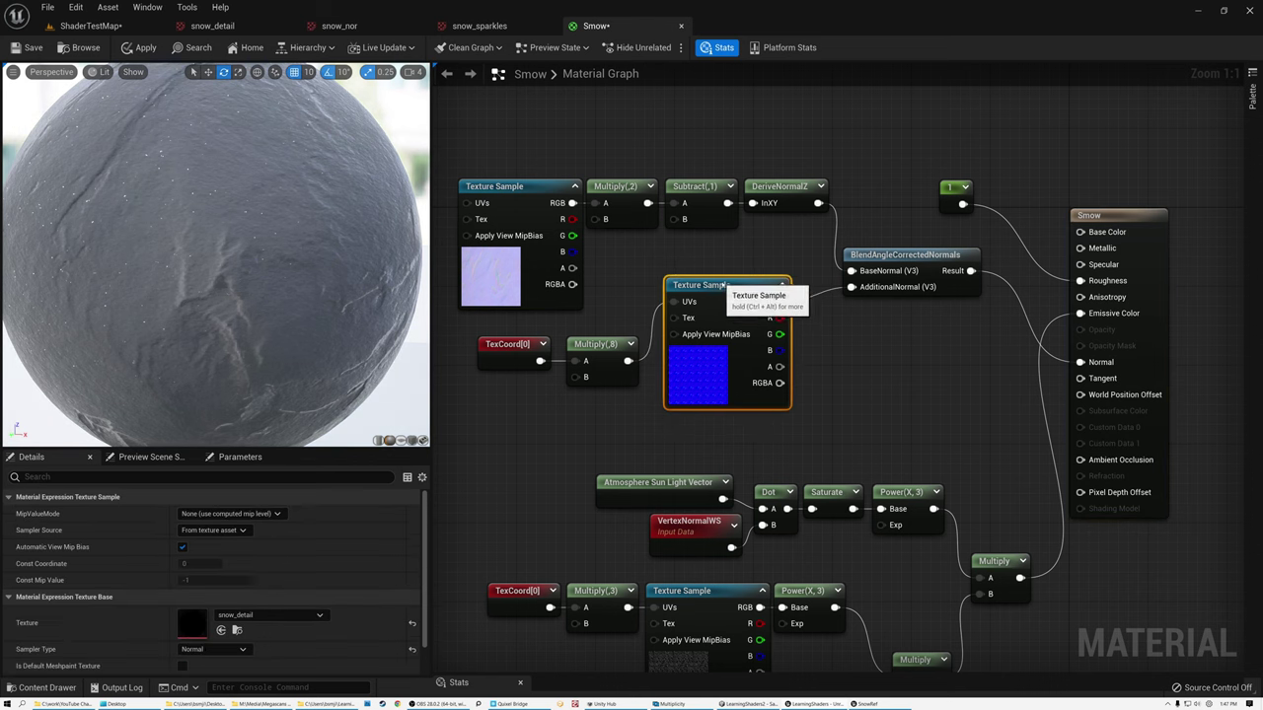
{"action": "left_click", "coordinate": [607, 357]}
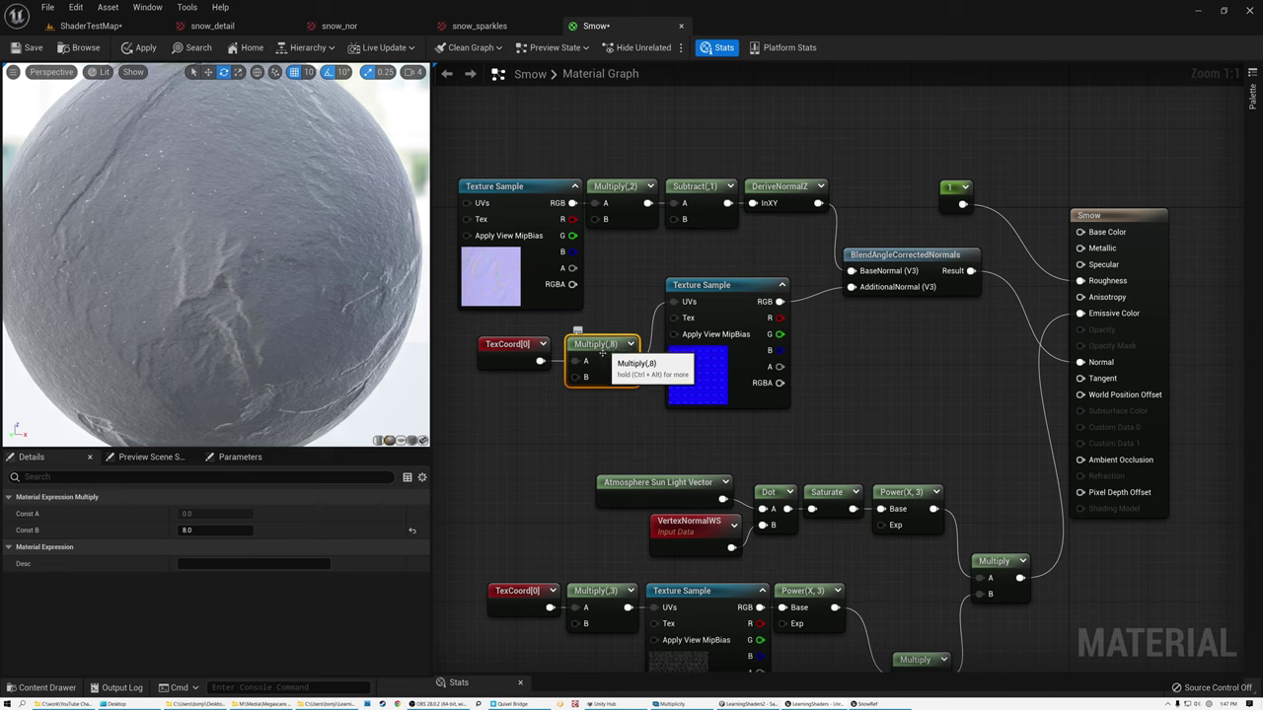
{"action": "mouse_move", "coordinate": [209, 262]}
{"action": "left_mouse_down"}
{"action": "mouse_move", "coordinate": [222, 304]}
{"action": "mouse_move", "coordinate": [212, 265]}
{"action": "left_mouse_up"}
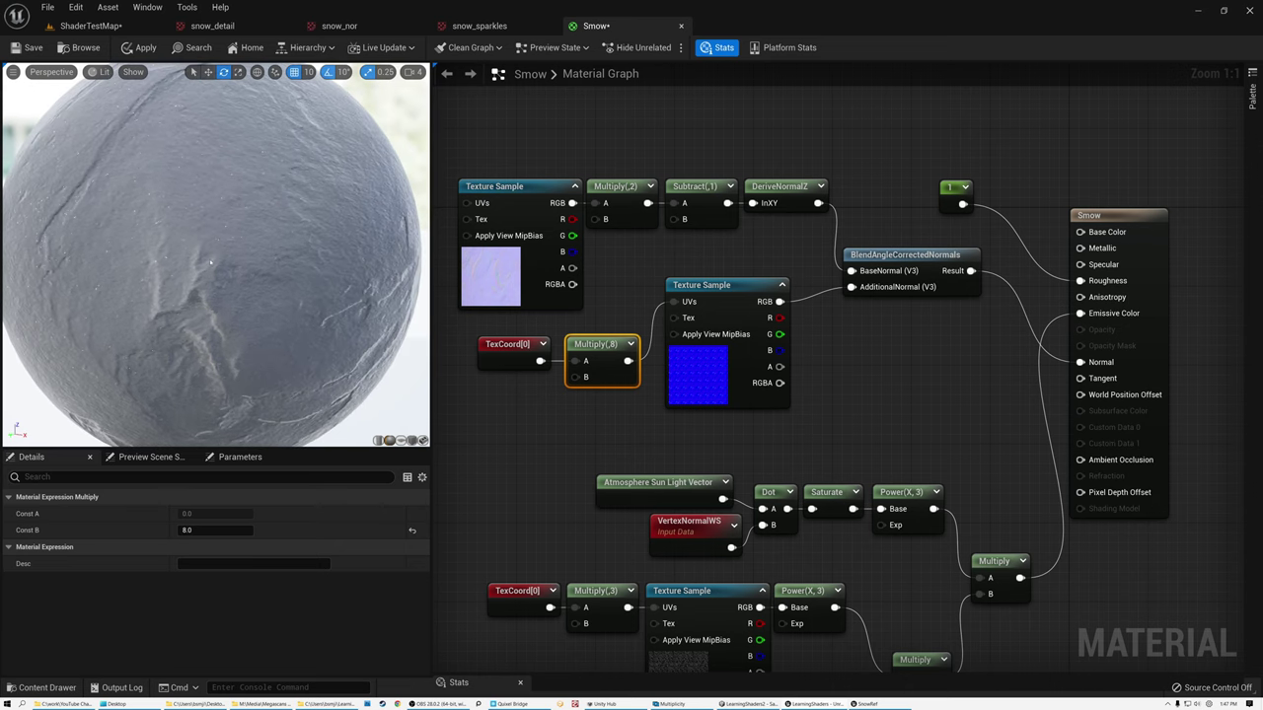
{"action": "scroll", "coordinate": [215, 256], "scroll_direction": "down", "scroll_amount": 5}
{"action": "left_click_drag", "start_coordinate": [528, 316], "coordinate": [622, 350]}
{"action": "left_click_drag", "start_coordinate": [747, 287], "coordinate": [756, 288]}
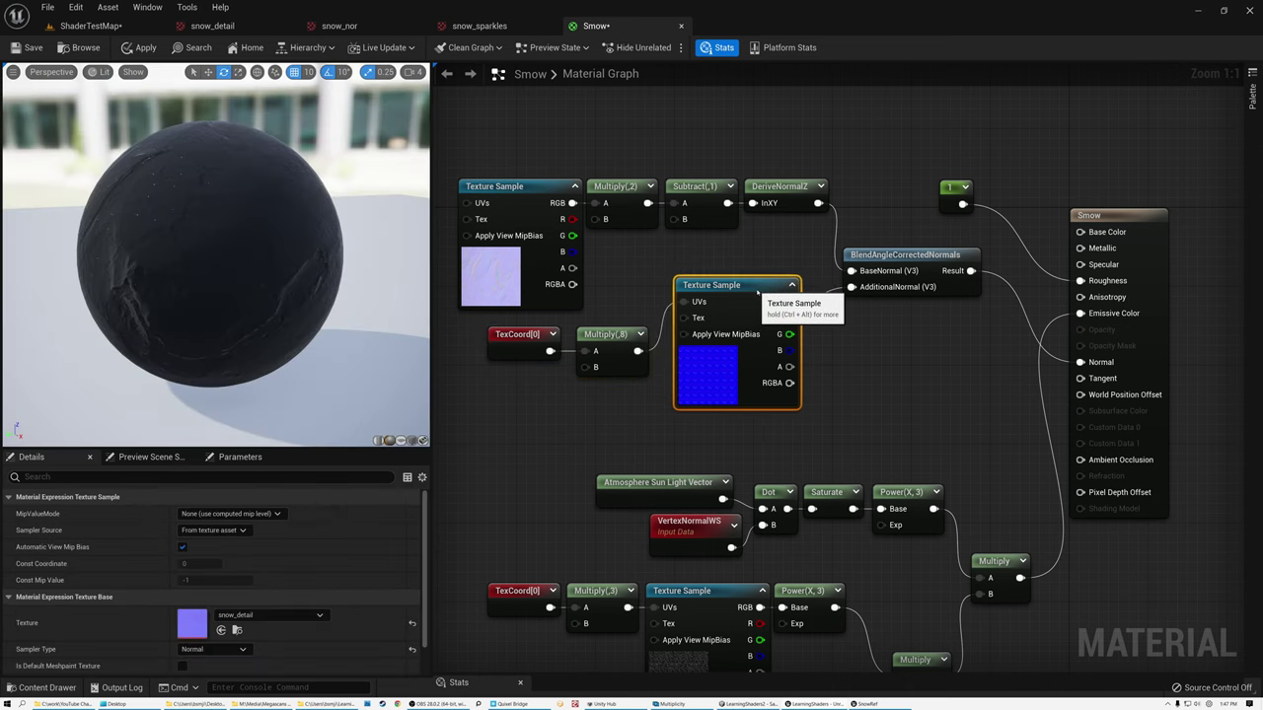
{"action": "right_click_drag", "start_coordinate": [873, 108], "coordinate": [784, 282]}
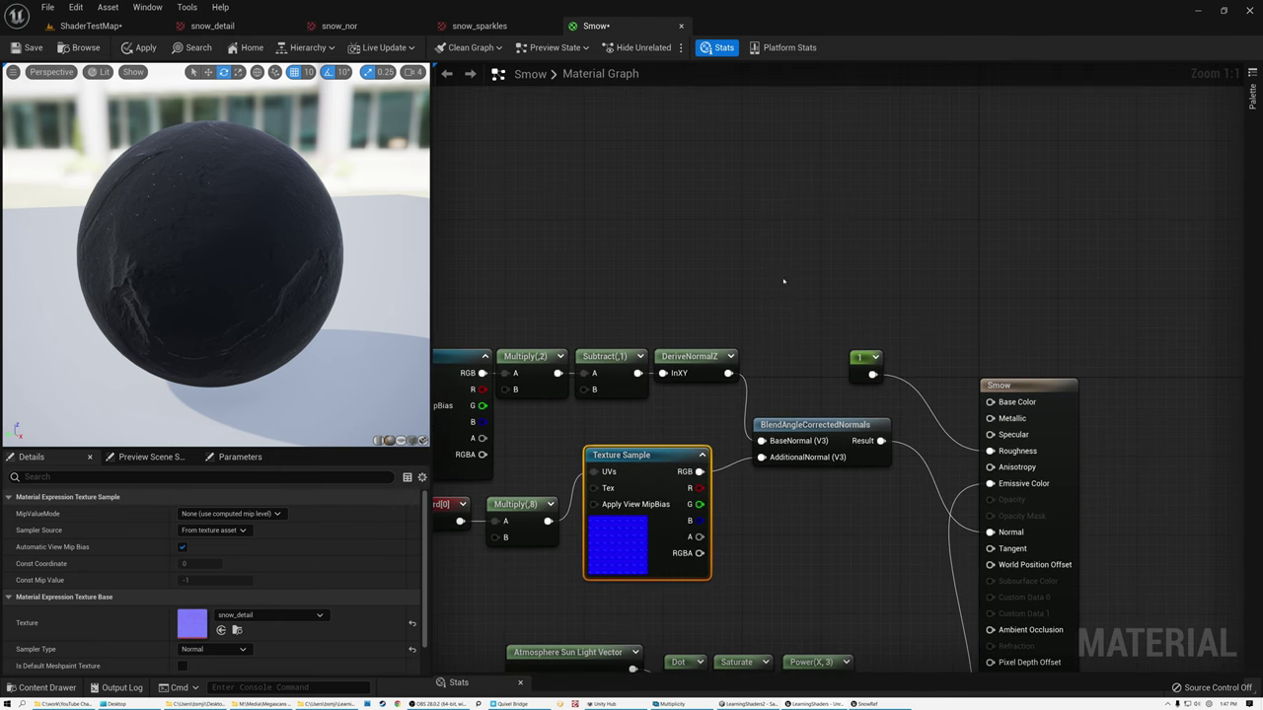
{"action": "left_click", "coordinate": [761, 187]}
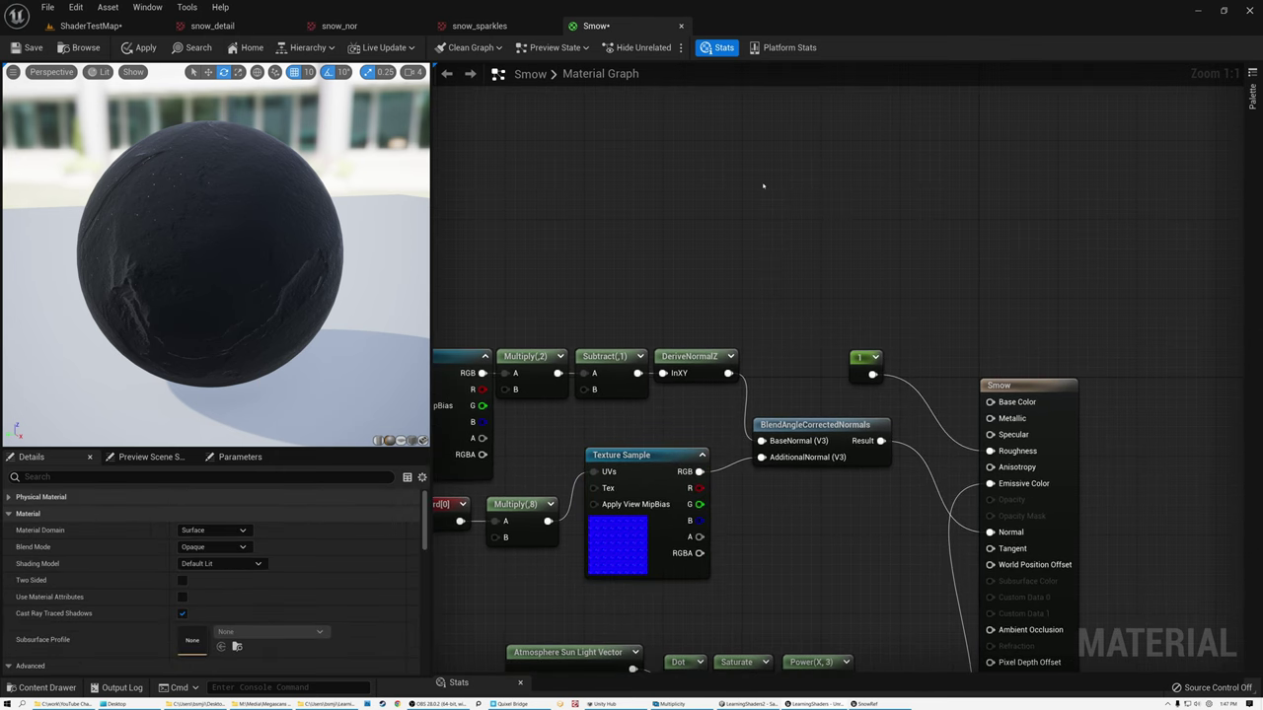
- Add a Constant3Vector node above the normal nodes and set its colour to an off-white of about 0.88 per channel
{"action": "left_click", "coordinate": [763, 185]}
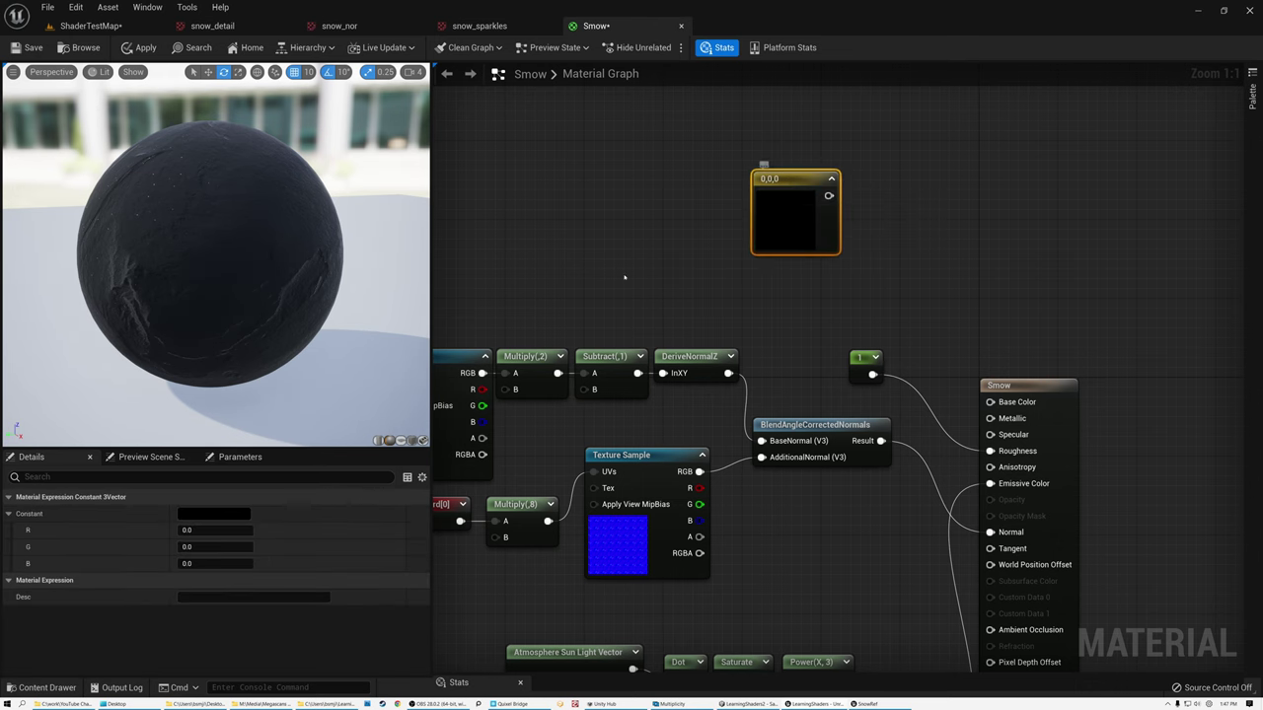
{"action": "left_click", "coordinate": [214, 515]}
{"action": "left_click_drag", "start_coordinate": [321, 489], "coordinate": [390, 241]}
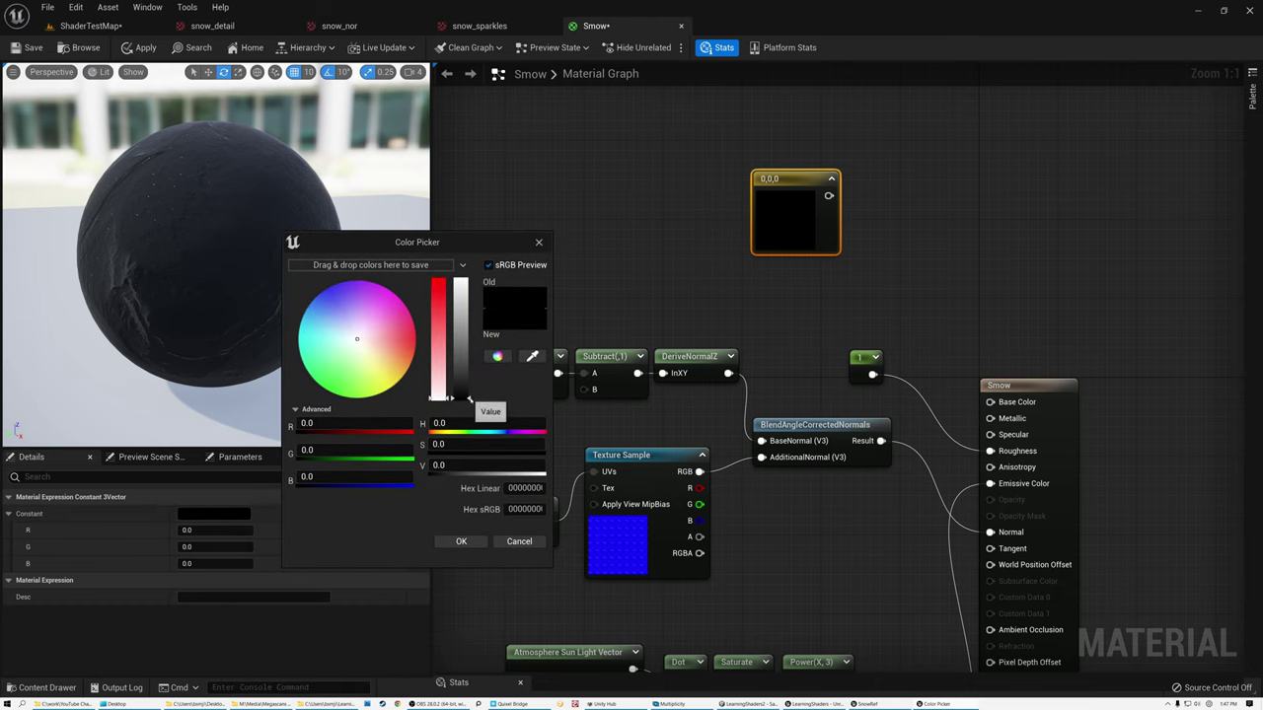
{"action": "left_click_drag", "start_coordinate": [469, 397], "coordinate": [472, 277]}
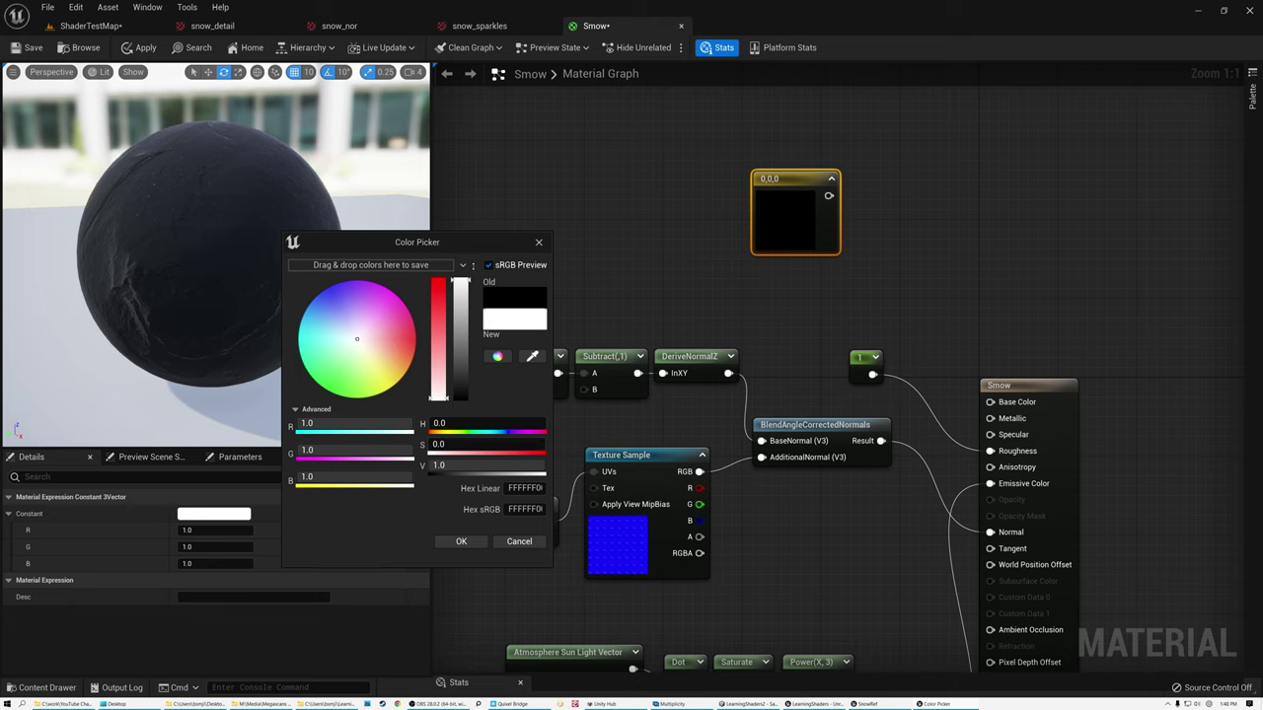
{"action": "left_click_drag", "start_coordinate": [470, 280], "coordinate": [474, 292]}
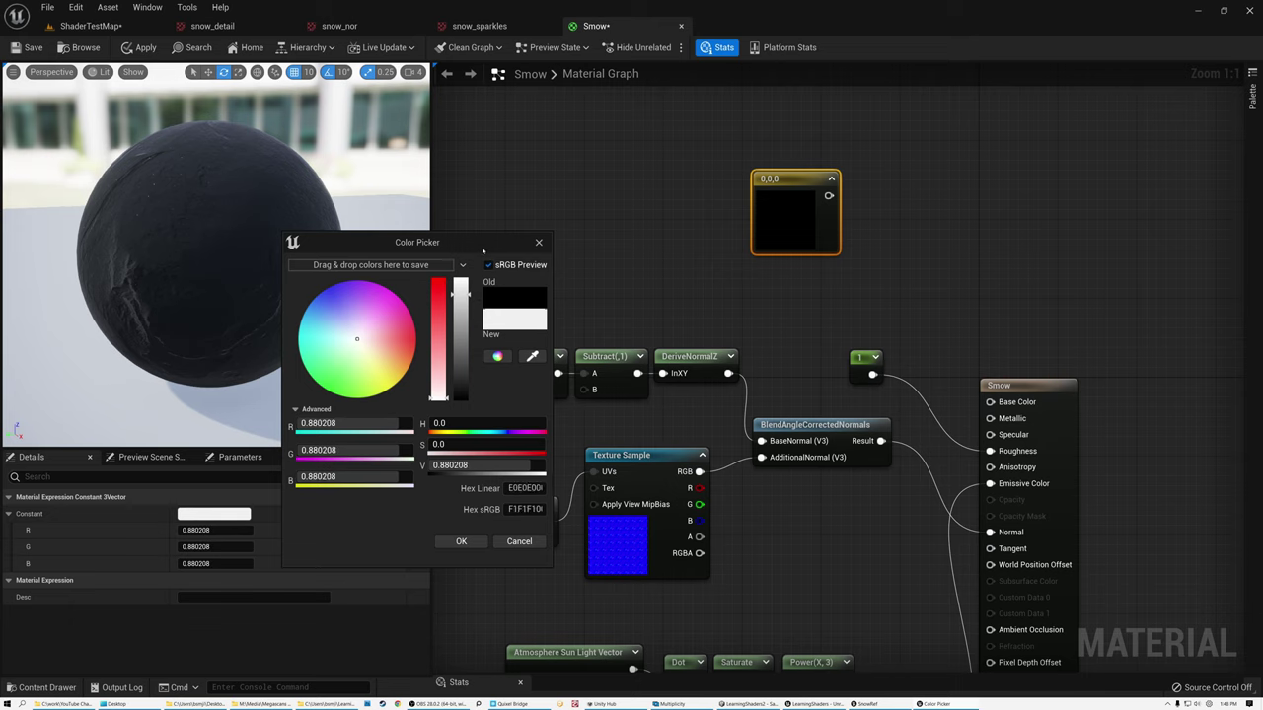
{"action": "left_click_drag", "start_coordinate": [483, 251], "coordinate": [528, 211]}
{"action": "left_click", "coordinate": [460, 498]}
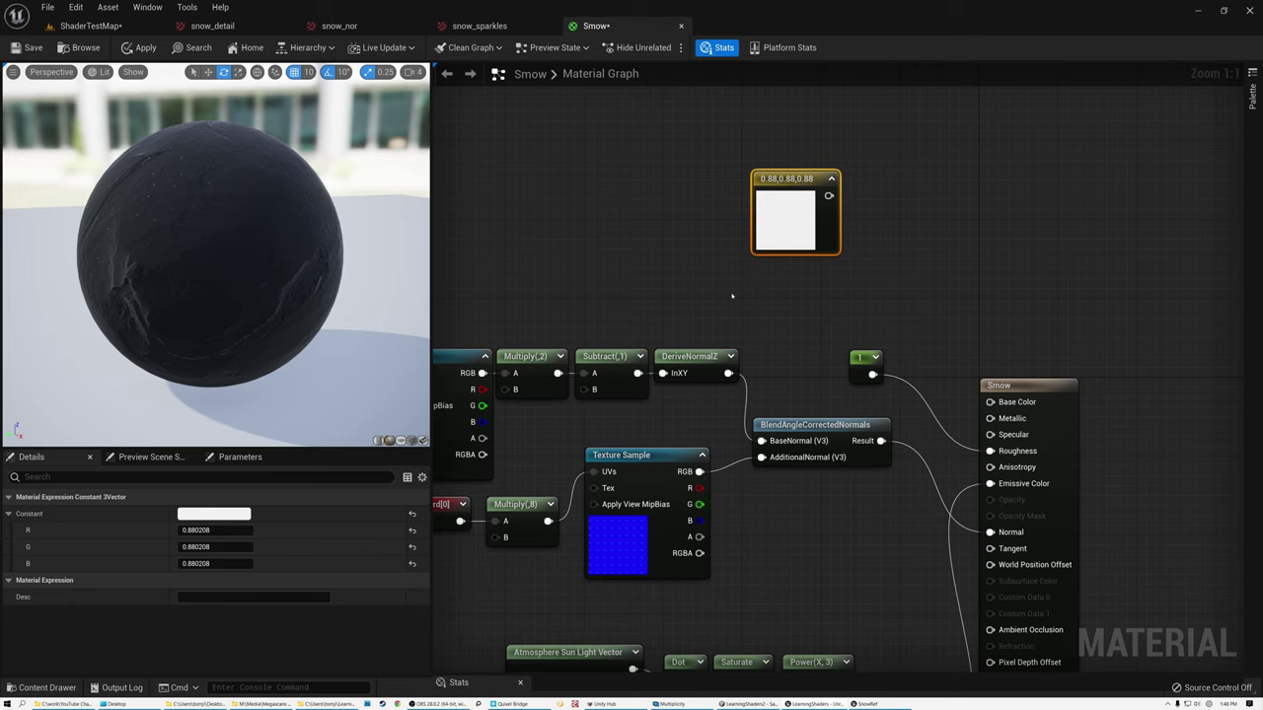
- Wire the off-white colour to the material's Base Color and inspect the preview sphere from several angles
{"action": "left_click_drag", "start_coordinate": [829, 195], "coordinate": [989, 402]}
{"action": "left_click_drag", "start_coordinate": [148, 247], "coordinate": [225, 301]}
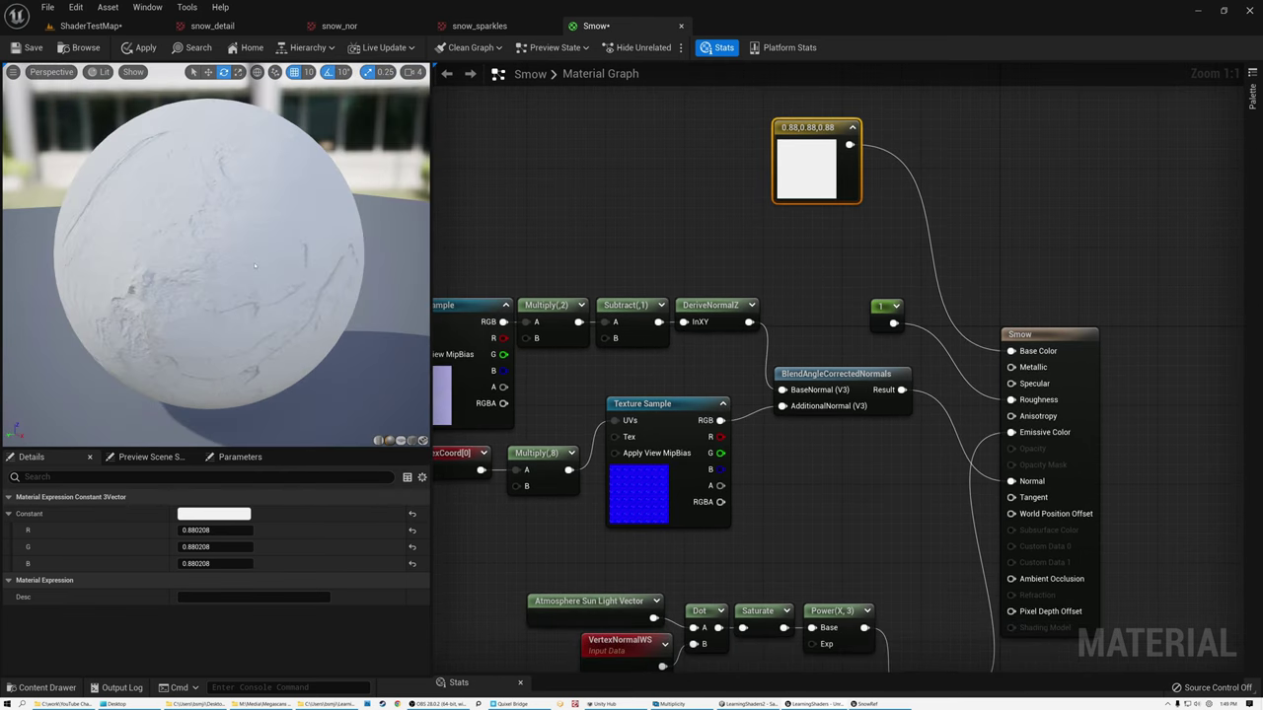
{"action": "left_click_drag", "start_coordinate": [254, 265], "coordinate": [165, 280]}
{"action": "mouse_move", "coordinate": [86, 237]}
{"action": "left_mouse_down"}
{"action": "mouse_move", "coordinate": [125, 237]}
{"action": "mouse_move", "coordinate": [61, 208]}
{"action": "mouse_move", "coordinate": [81, 233]}
{"action": "left_mouse_up"}
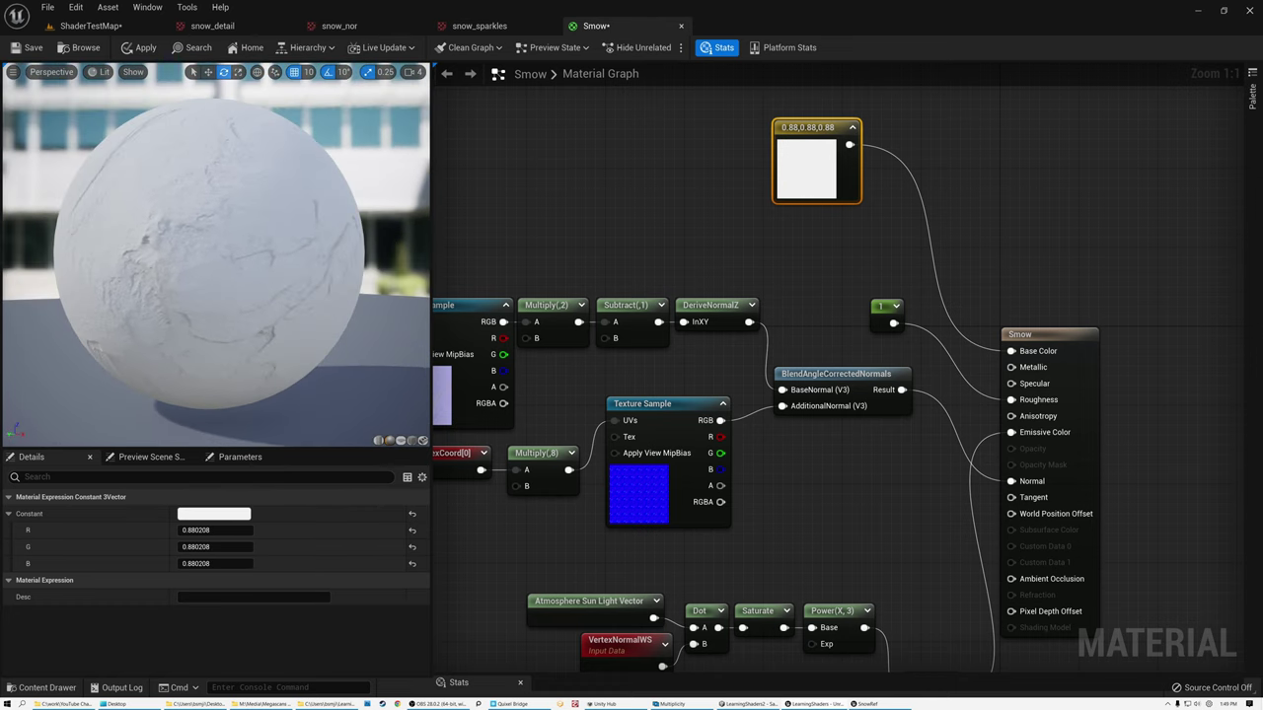
{"action": "left_click_drag", "start_coordinate": [244, 237], "coordinate": [283, 237]}
- Shift the whole sparkle node group away from the material output and append a Multiply node after its final Multiply
{"action": "right_click_drag", "start_coordinate": [874, 489], "coordinate": [985, 122]}
{"action": "left_click_drag", "start_coordinate": [567, 325], "coordinate": [1065, 599]}
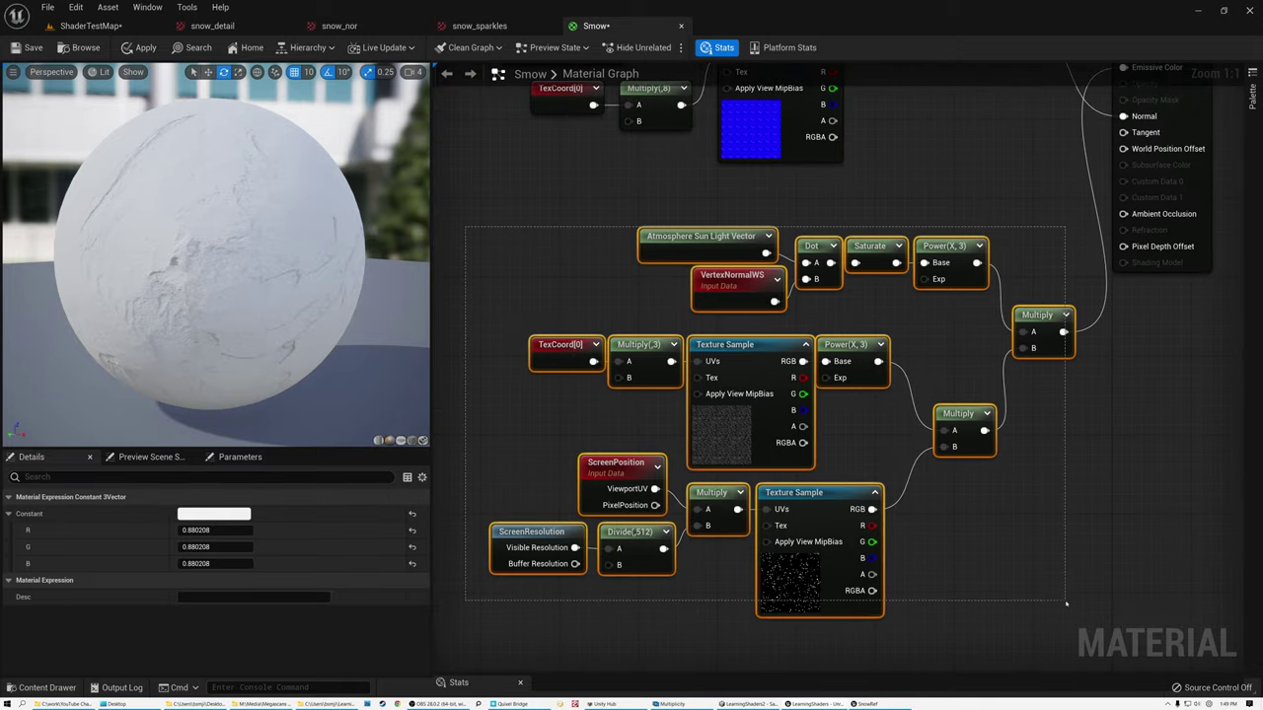
{"action": "left_click_drag", "start_coordinate": [1065, 340], "coordinate": [968, 335]}
{"action": "type", "text": "mul"}
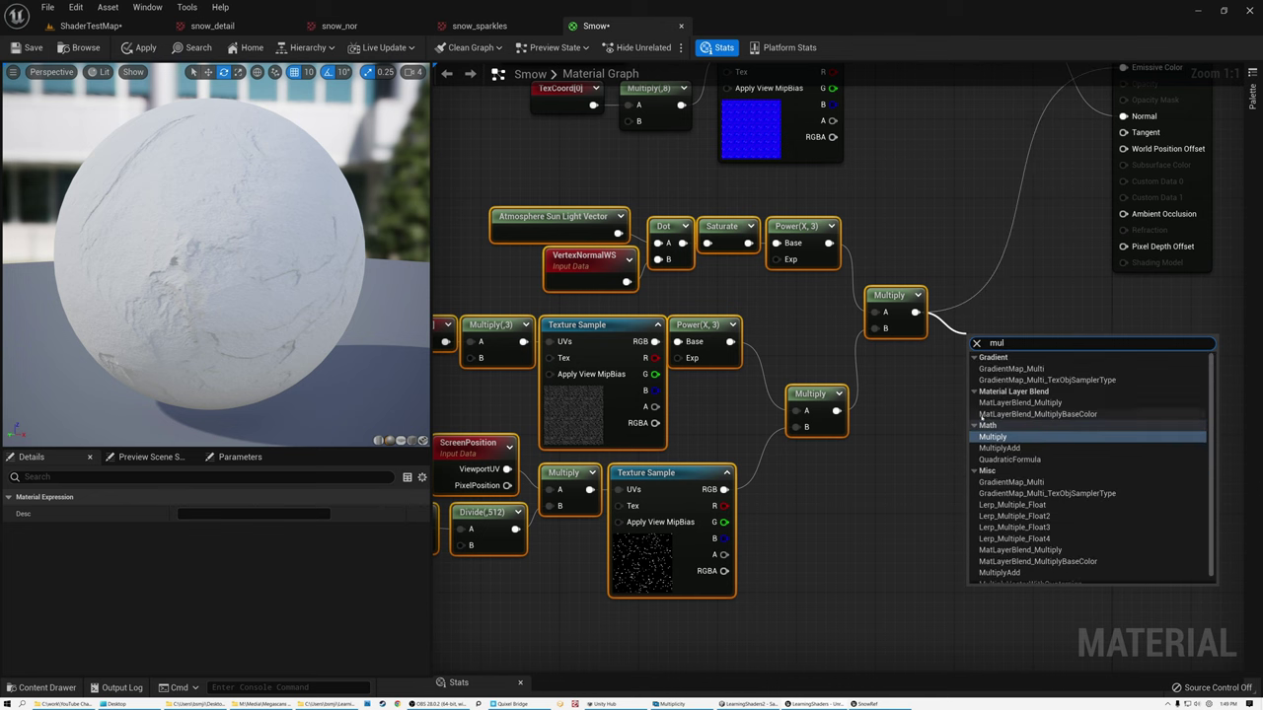
{"action": "left_click", "coordinate": [993, 437]}
{"action": "left_click", "coordinate": [964, 299]}
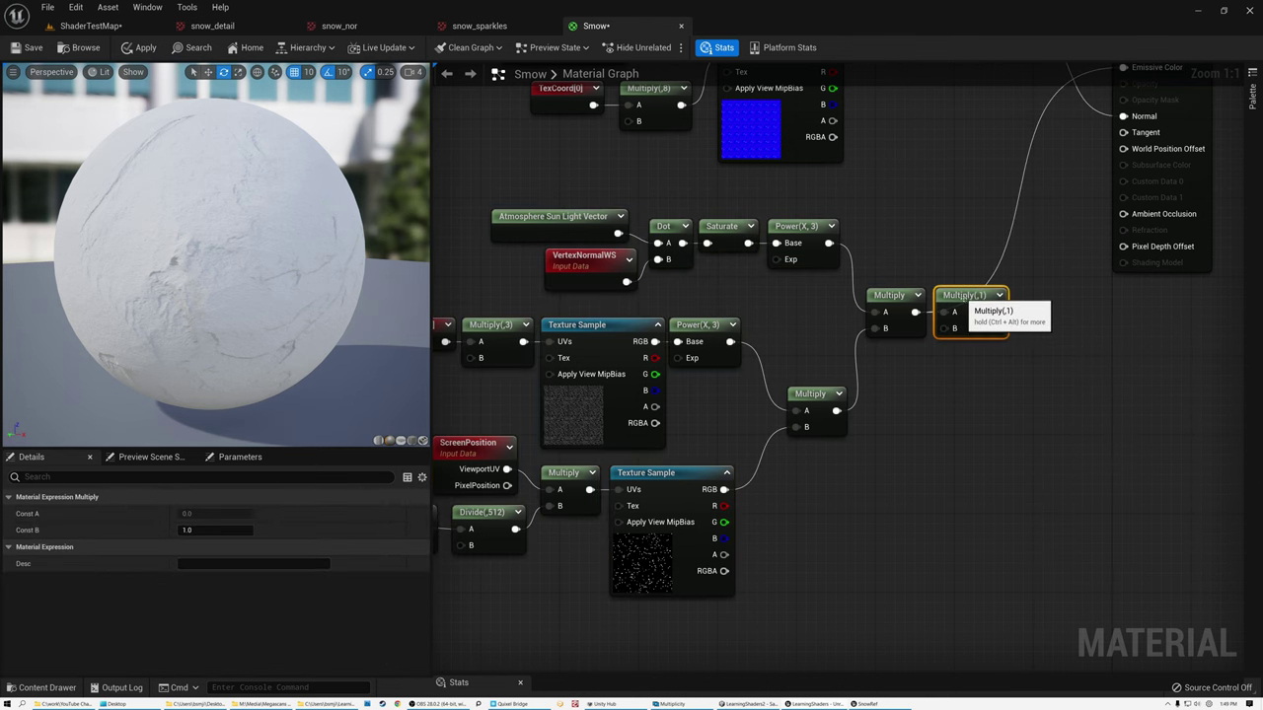
- Set the new Multiply node's Const B to 5000 and wire its output to Emissive Color
{"action": "left_click", "coordinate": [215, 530]}
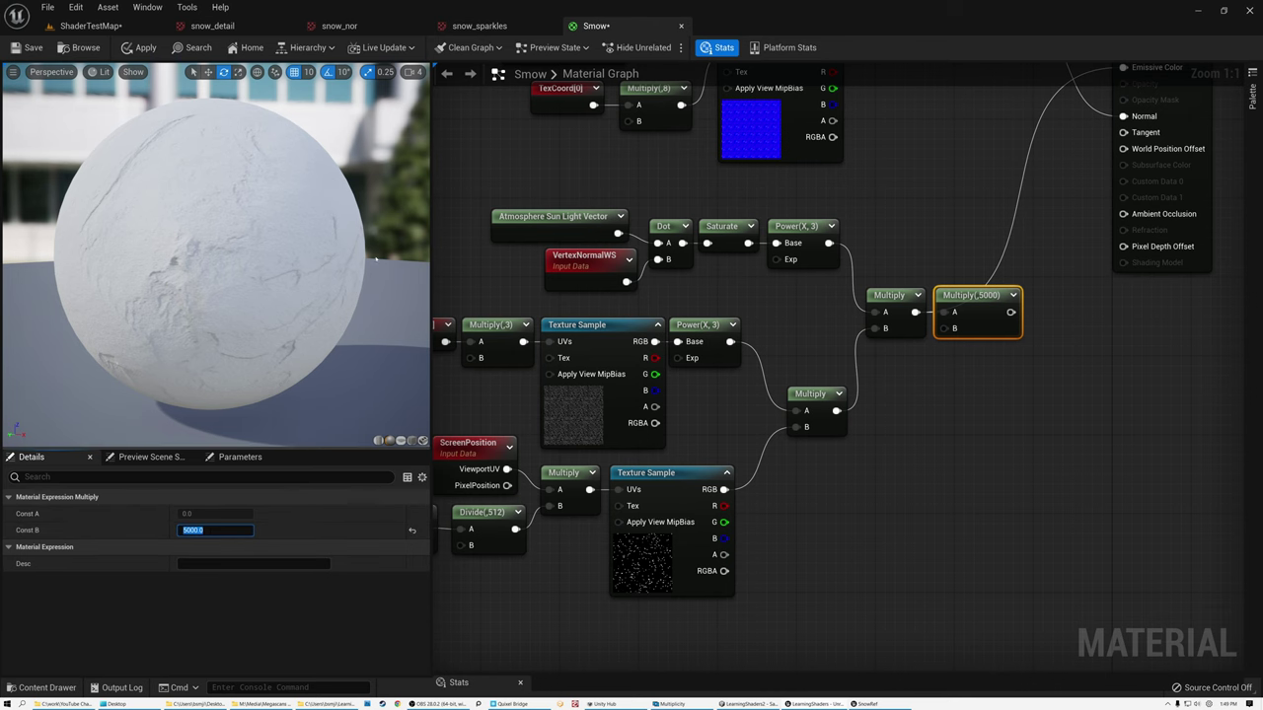
{"action": "right_click_drag", "start_coordinate": [913, 177], "coordinate": [844, 332]}
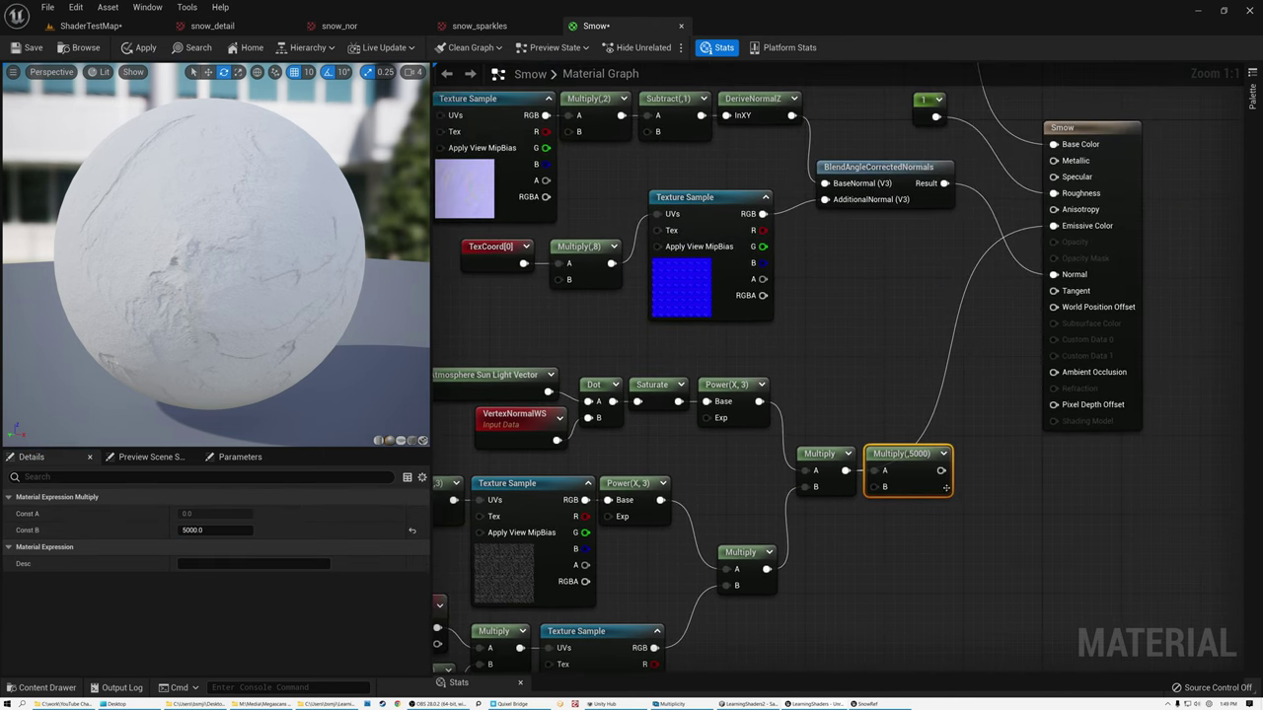
{"action": "left_click_drag", "start_coordinate": [939, 471], "coordinate": [1054, 226]}
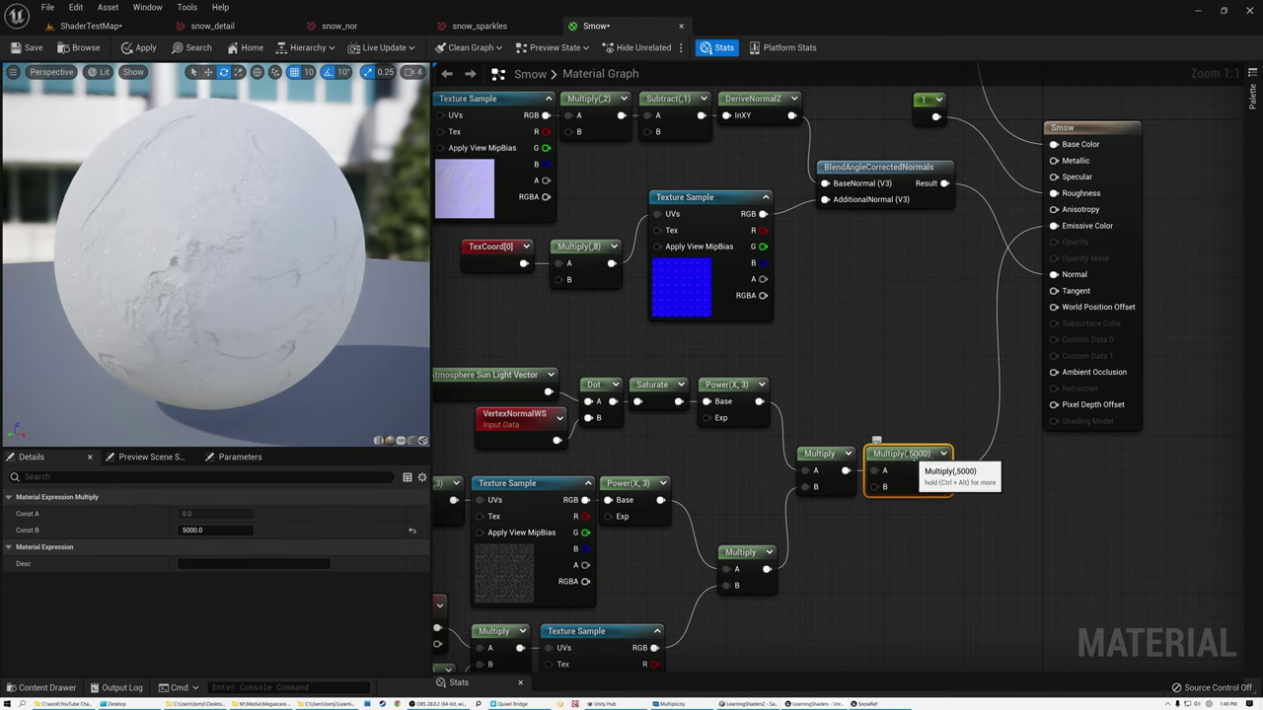
- Examine the intensified sparkles on the preview sphere up close and from different angles
{"action": "scroll", "coordinate": [921, 470], "scroll_direction": "up", "scroll_amount": 7}
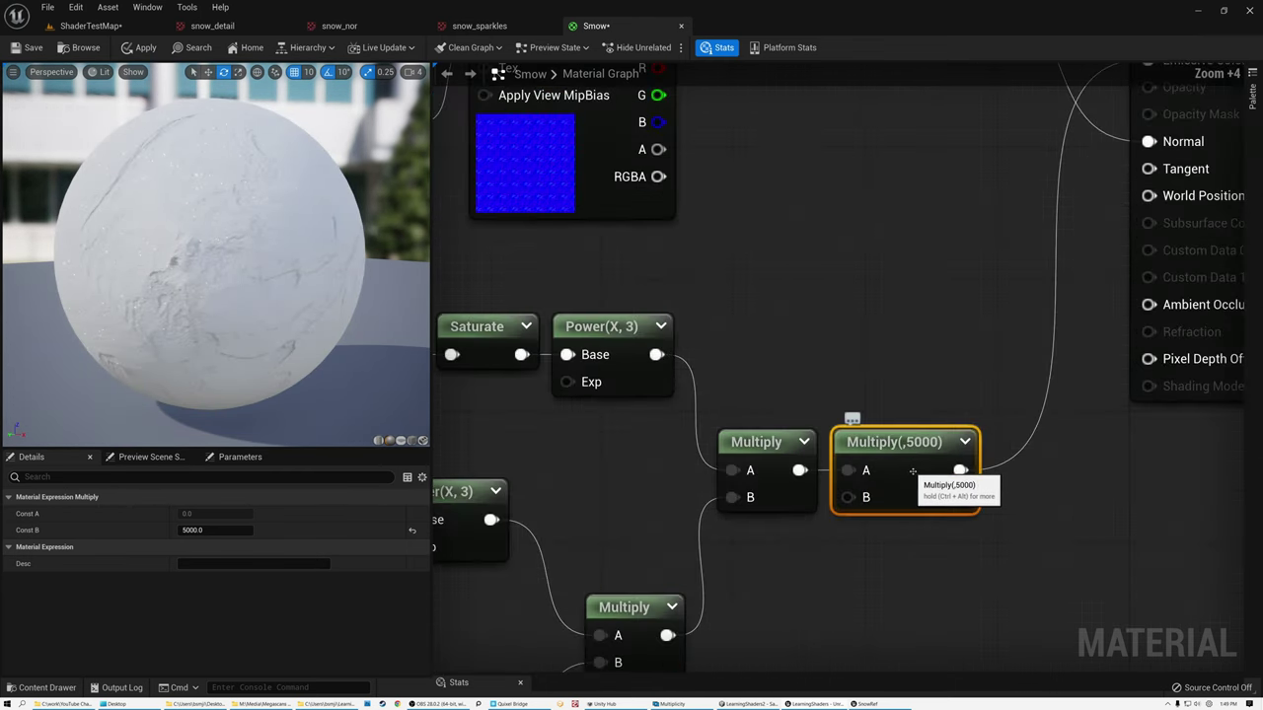
{"action": "left_click_drag", "start_coordinate": [186, 244], "coordinate": [315, 266]}
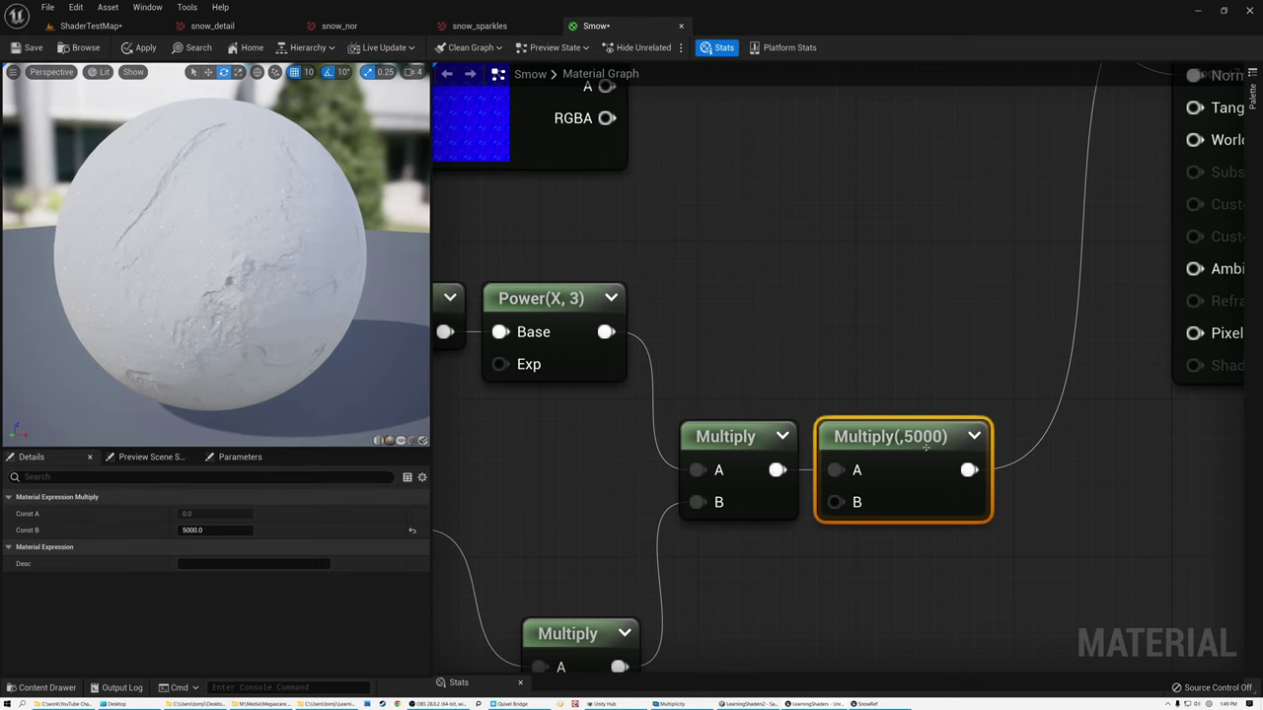
{"action": "scroll", "coordinate": [379, 299], "scroll_direction": "up", "scroll_amount": 10}
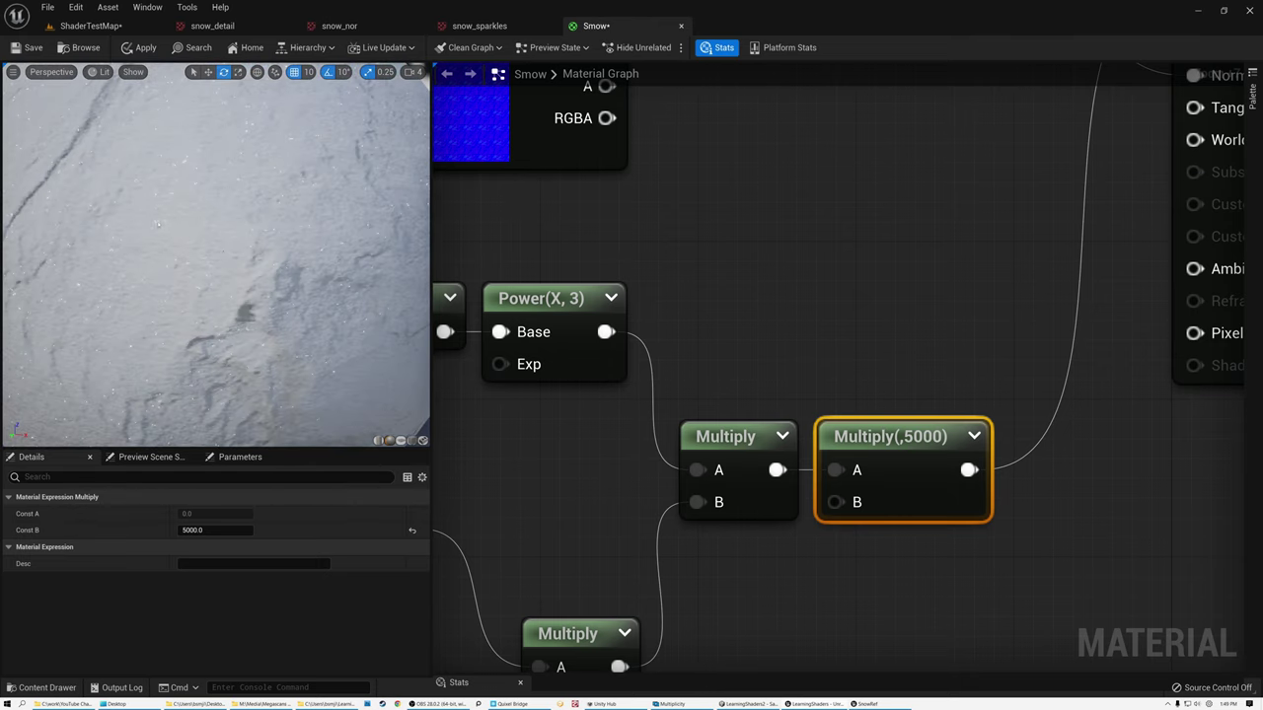
{"action": "left_click_drag", "start_coordinate": [127, 192], "coordinate": [216, 214]}
{"action": "scroll", "coordinate": [128, 192], "scroll_direction": "down", "scroll_amount": 10}
{"action": "scroll", "coordinate": [127, 193], "scroll_direction": "up", "scroll_amount": 5}
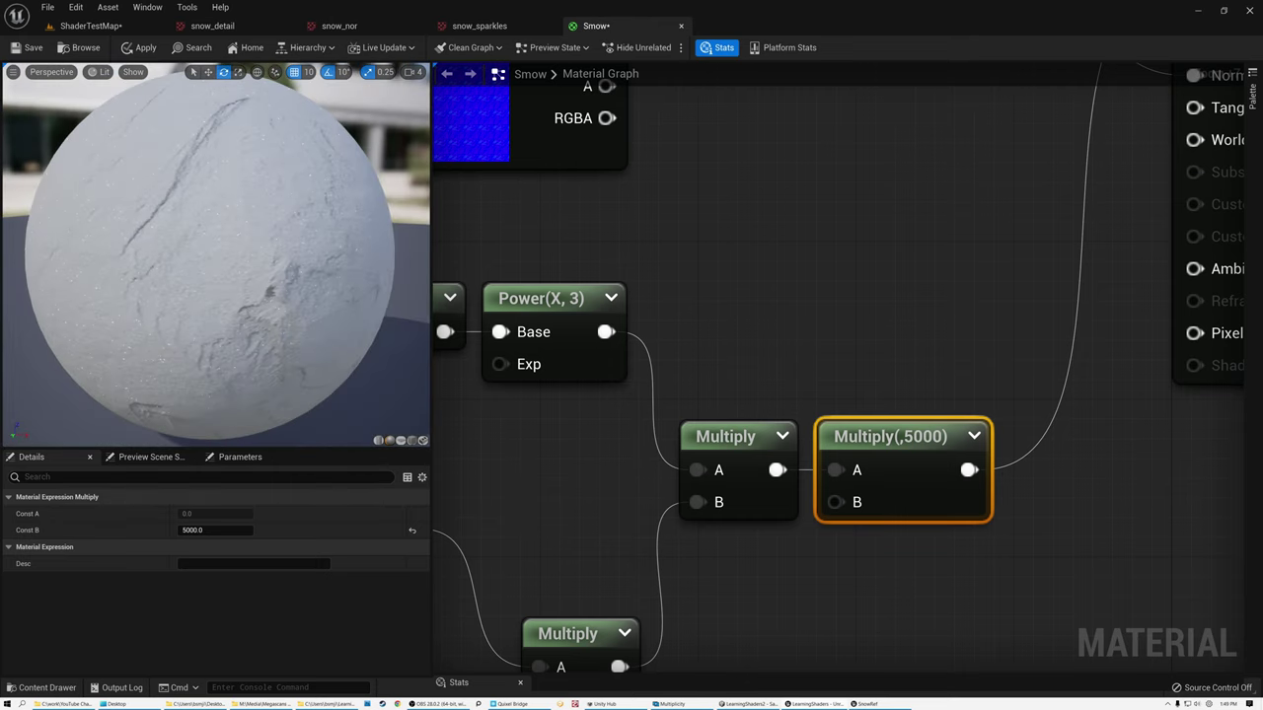
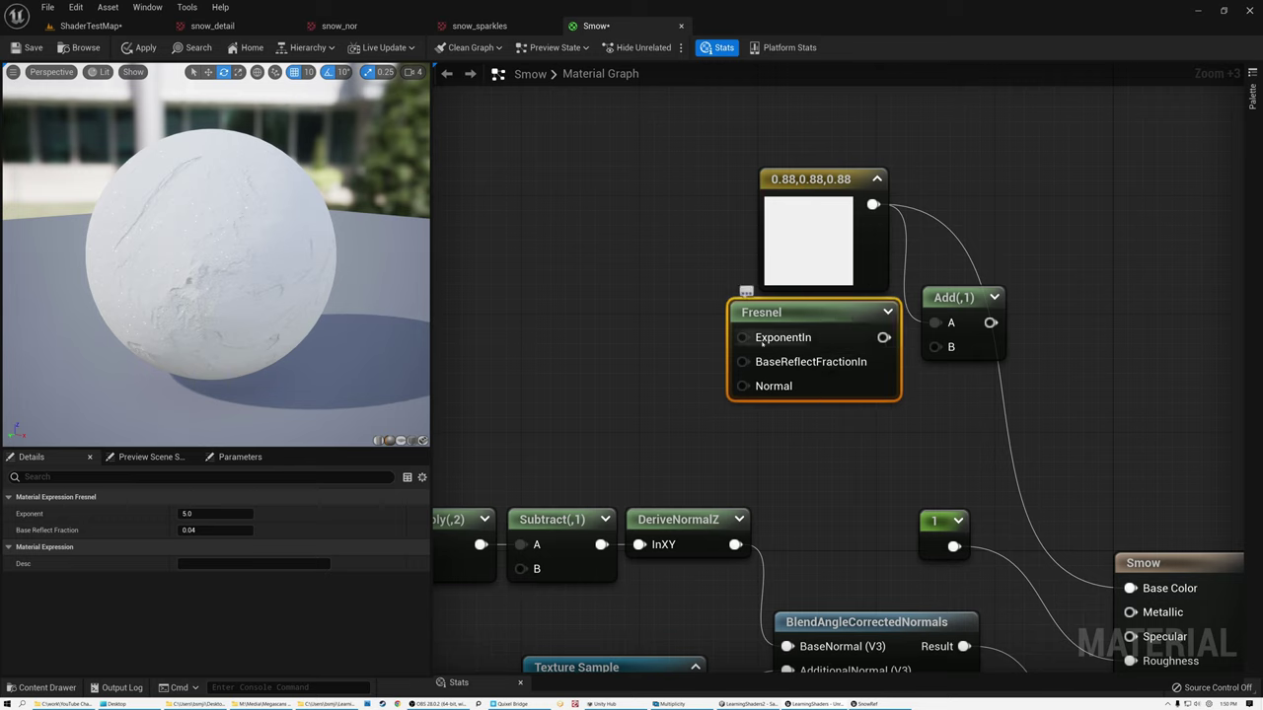
- Create a Constant node with value 6, wire it to the Fresnel node's ExponentIn, and reposition the Fresnel node
{"action": "key", "text": "ctrl+z"}
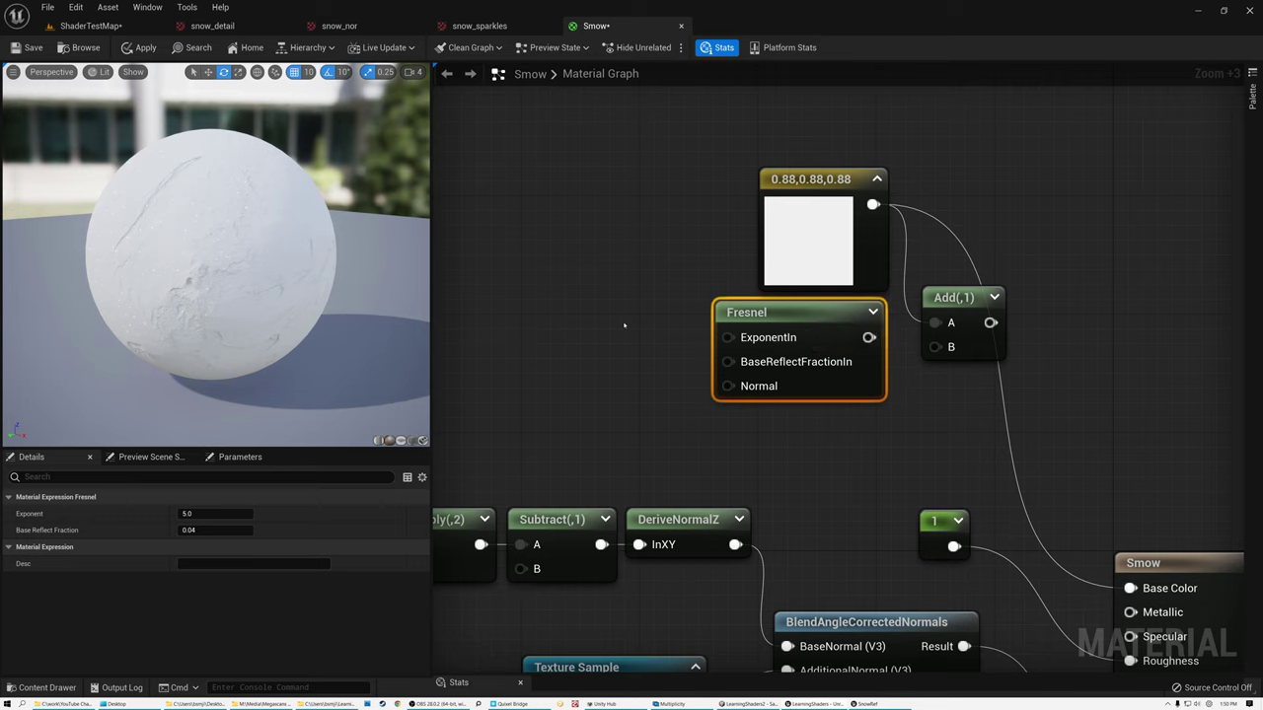
{"action": "left_click", "coordinate": [609, 314]}
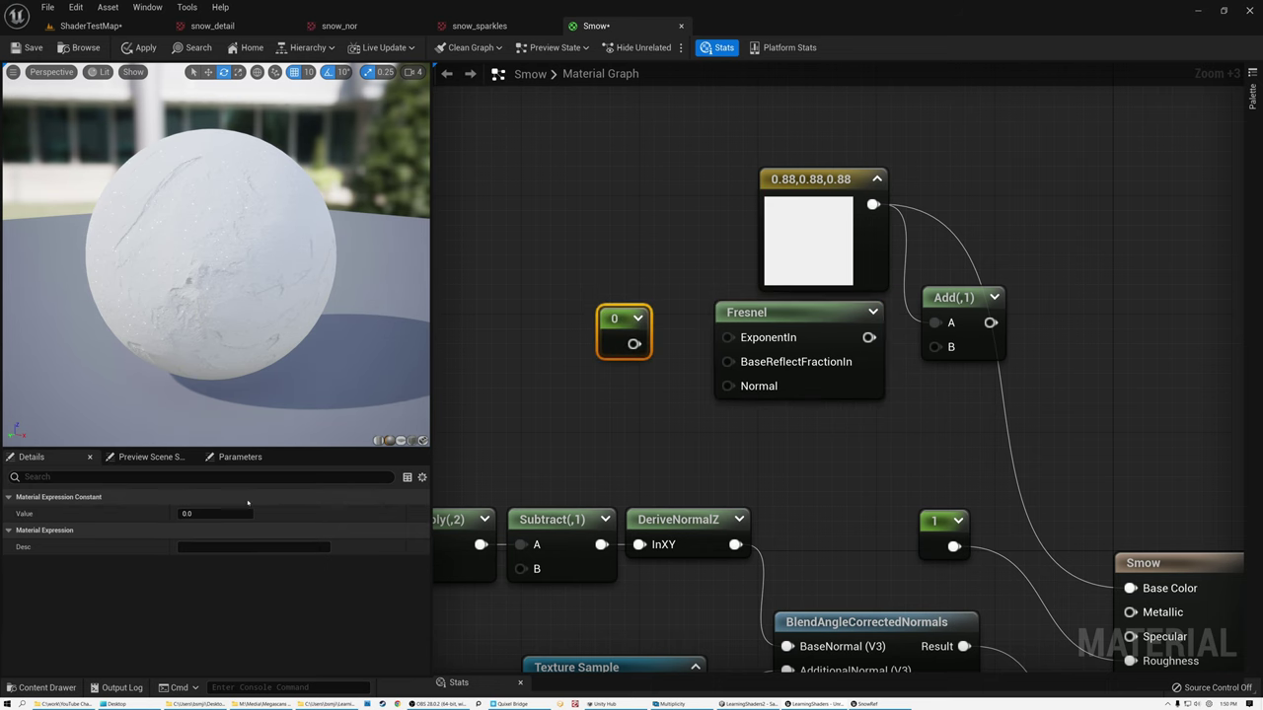
{"action": "left_click", "coordinate": [208, 514]}
{"action": "type", "text": "6"}
{"action": "key", "text": "Return"}
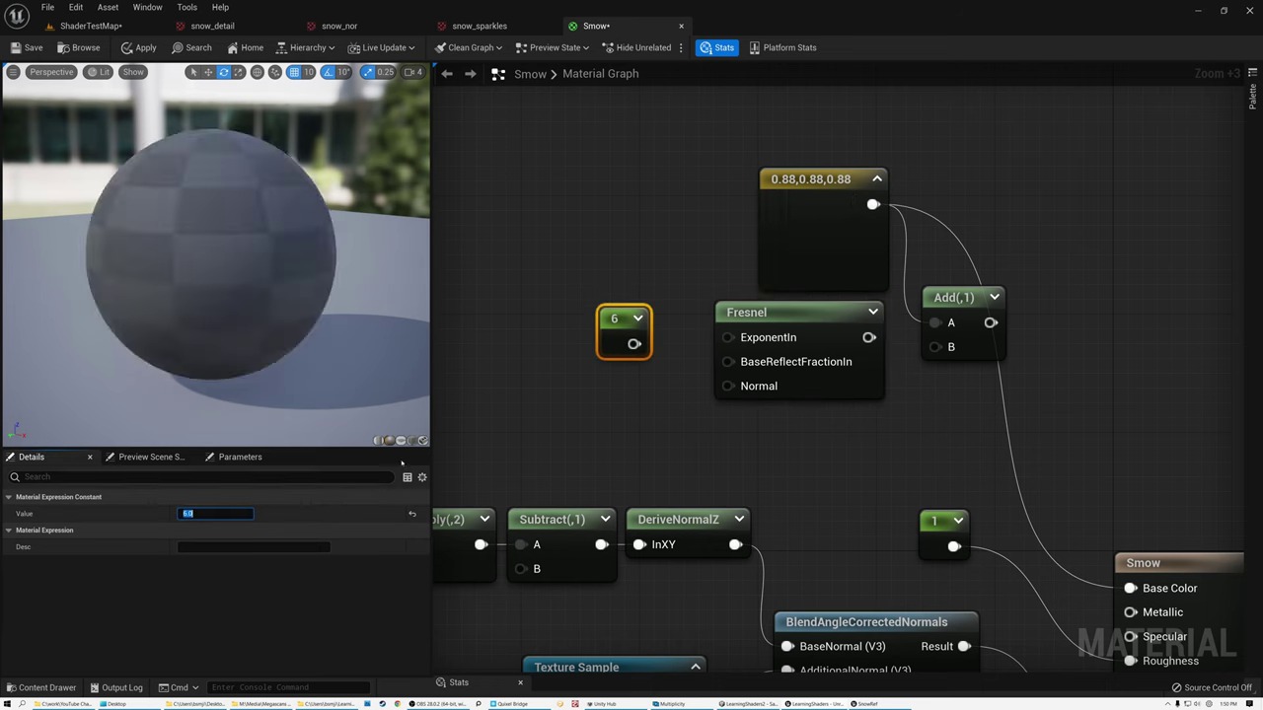
{"action": "left_click_drag", "start_coordinate": [633, 343], "coordinate": [734, 339]}
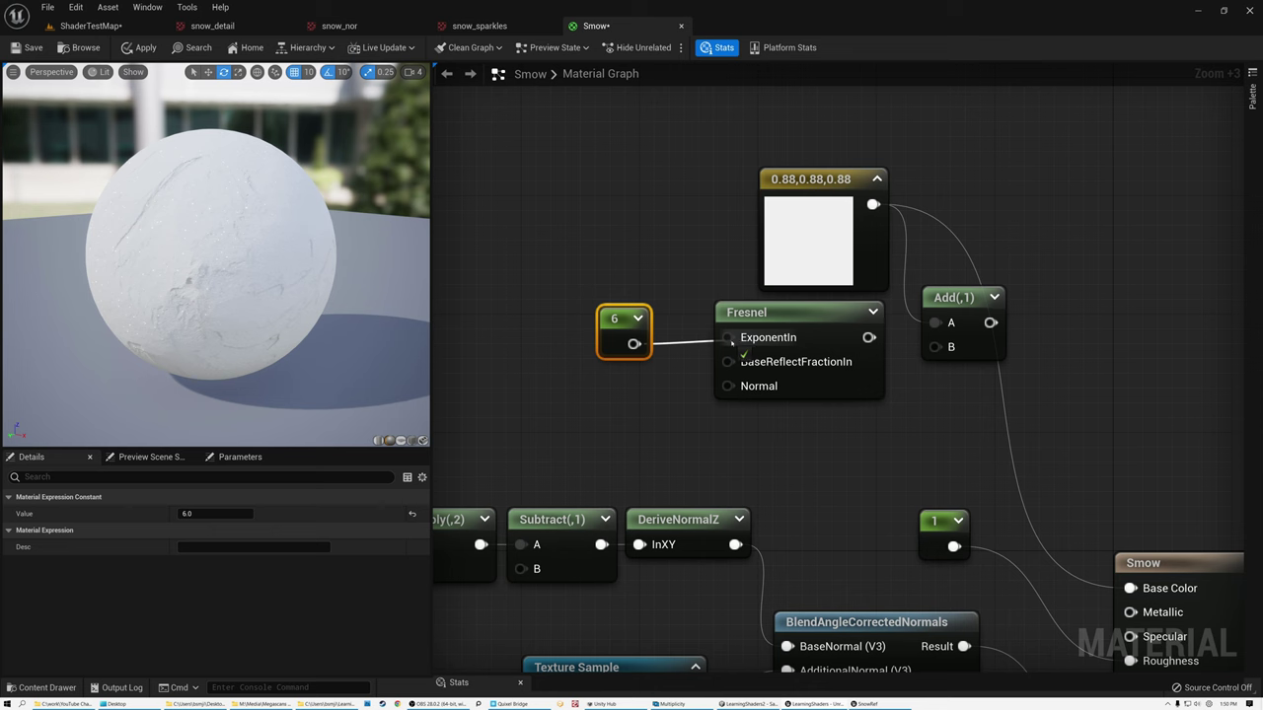
{"action": "right_click_drag", "start_coordinate": [798, 308], "coordinate": [742, 204]}
{"action": "left_click_drag", "start_coordinate": [742, 204], "coordinate": [727, 249]}
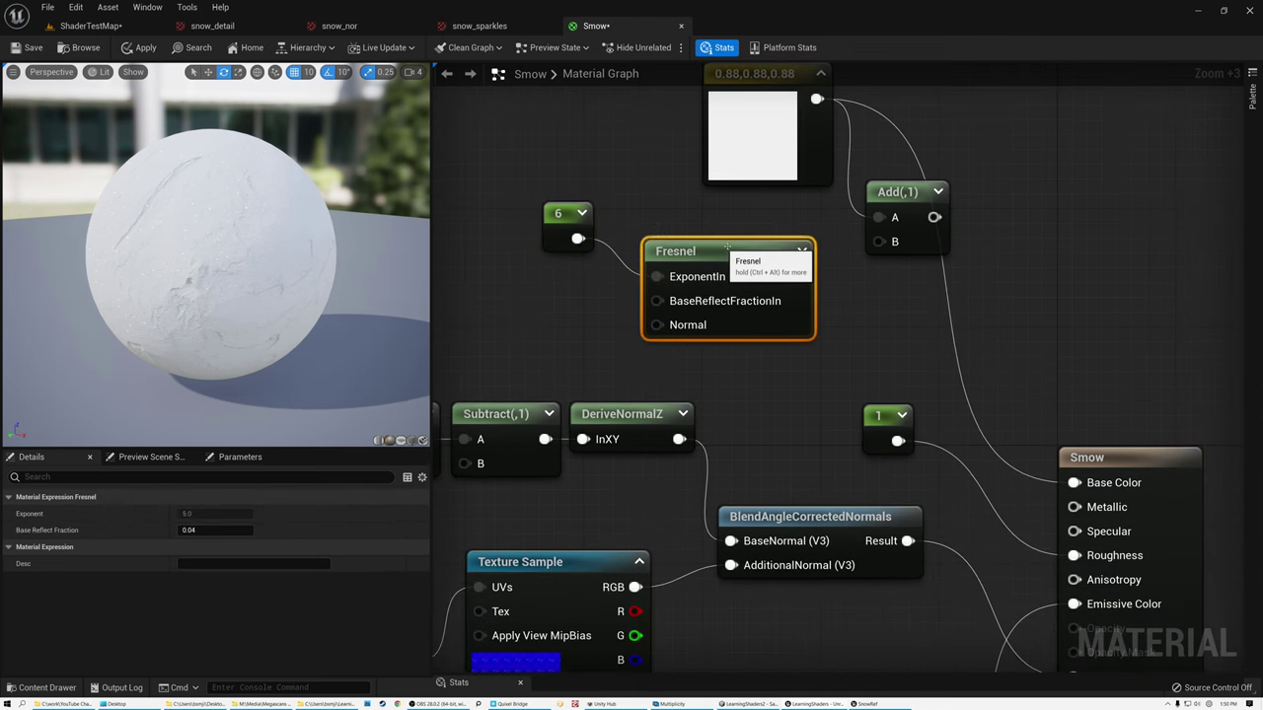
- Wire the Fresnel output directly to Base Color and inspect the isolated rim effect on the preview sphere
{"action": "left_click_drag", "start_coordinate": [798, 276], "coordinate": [1075, 483]}
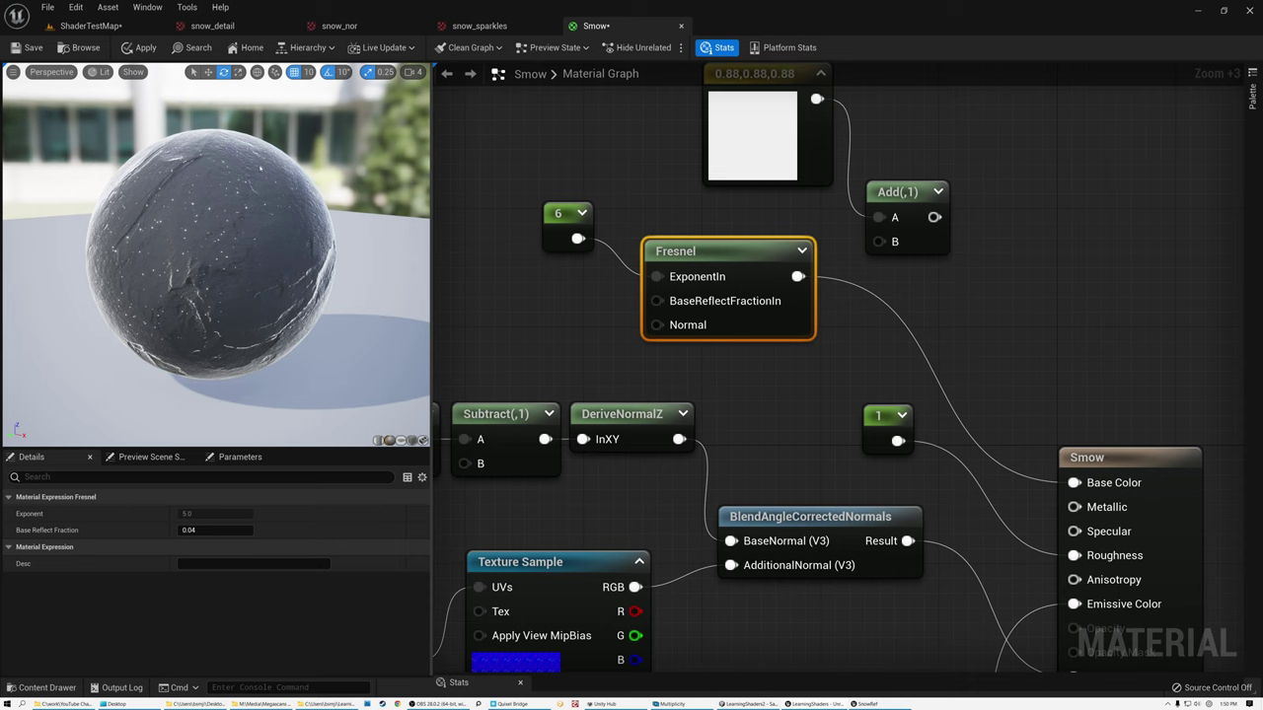
{"action": "left_click_drag", "start_coordinate": [281, 168], "coordinate": [286, 218]}
- Compare Fresnel exponents of 3, 6 and 1 on the preview sphere, ending with the exponent constant at 6
{"action": "left_click_drag", "start_coordinate": [559, 215], "coordinate": [570, 254]}
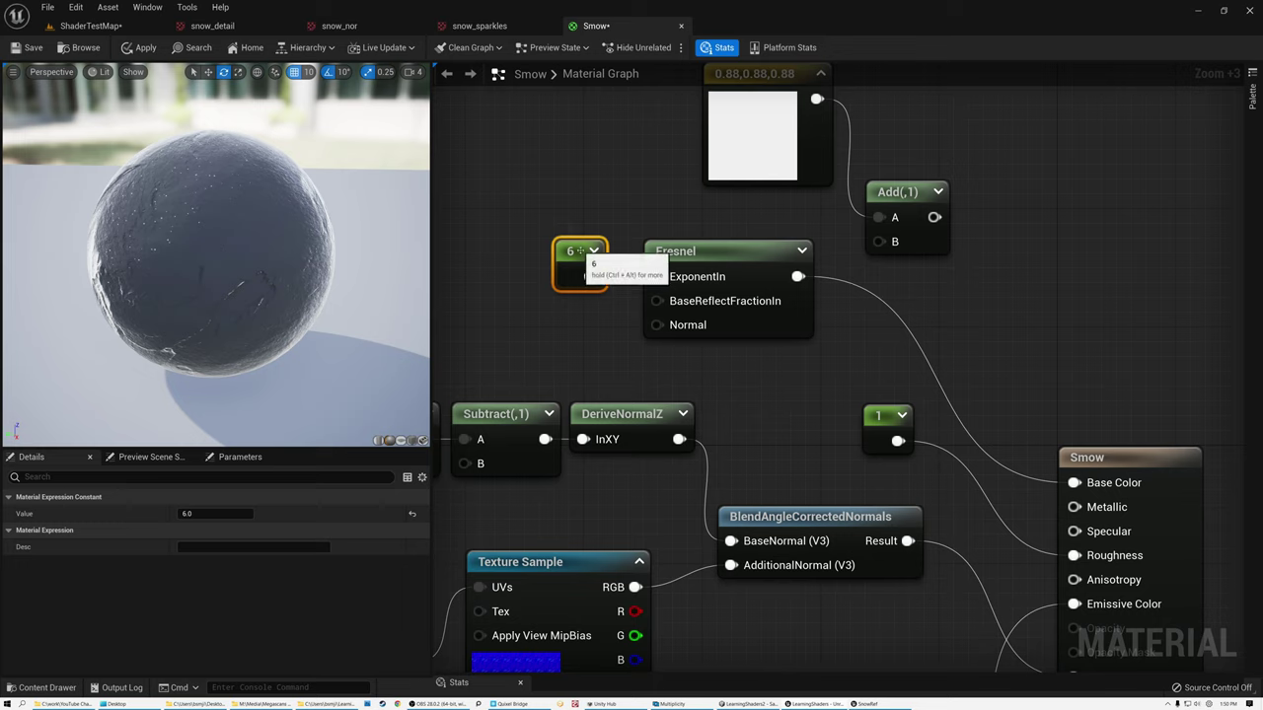
{"action": "left_click", "coordinate": [195, 514]}
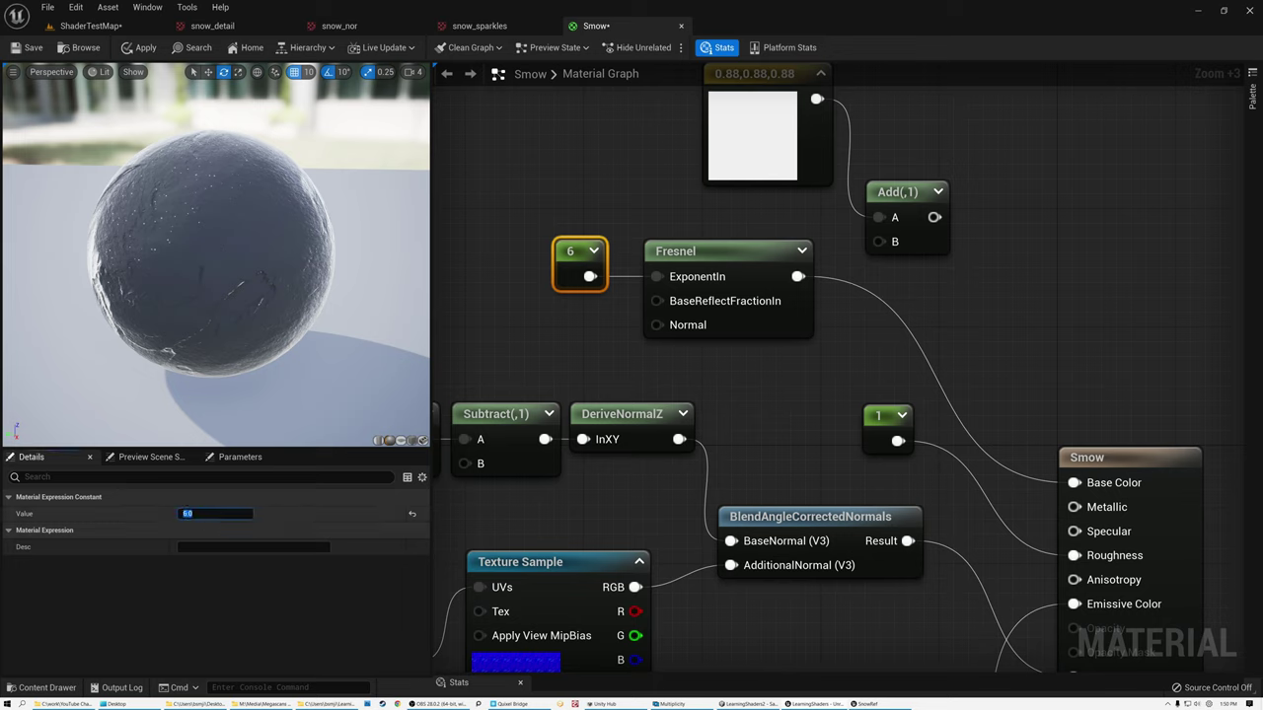
{"action": "type", "text": "3"}
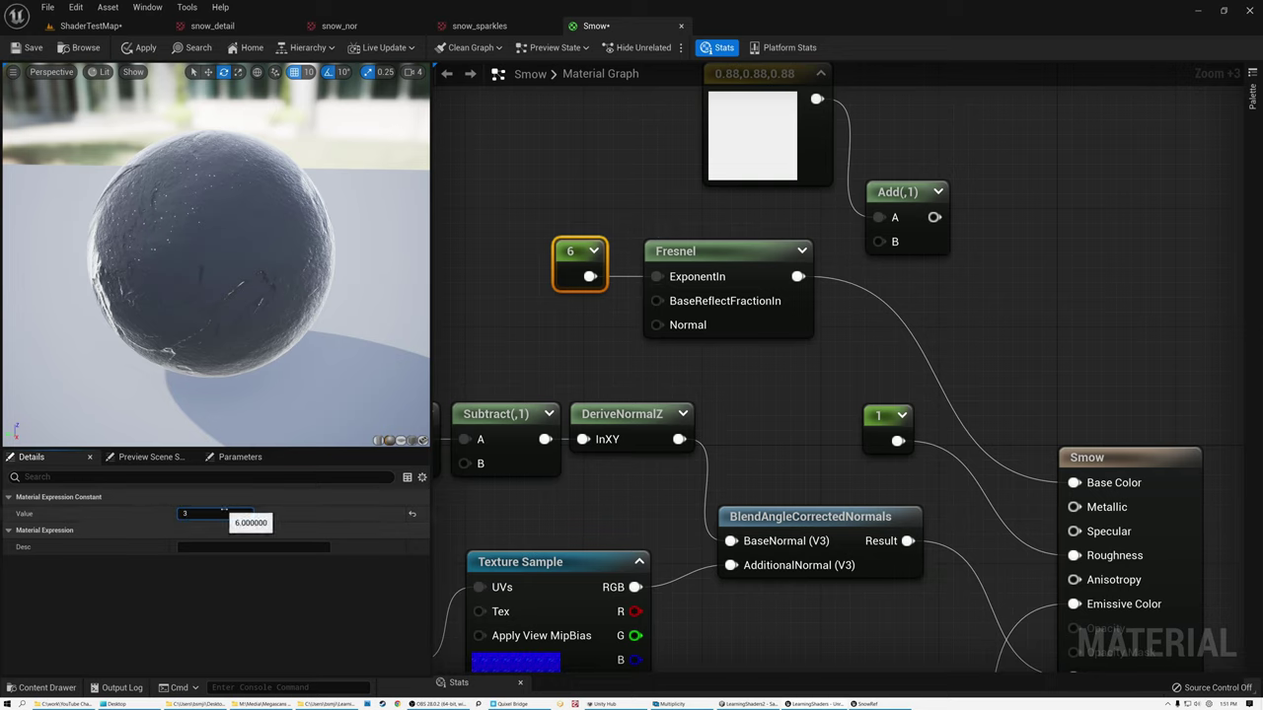
{"action": "key", "text": "Return"}
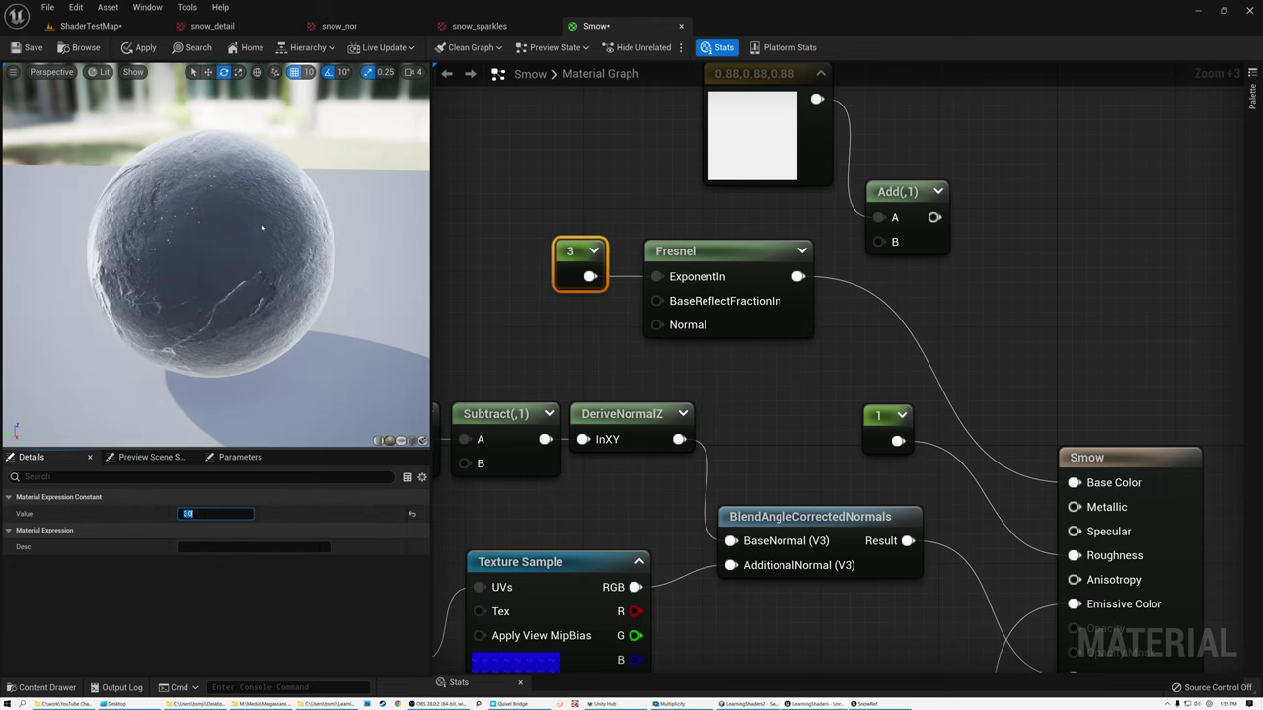
{"action": "type", "text": "6"}
{"action": "key", "text": "Return"}
{"action": "type", "text": "1"}
{"action": "key", "text": "Return"}
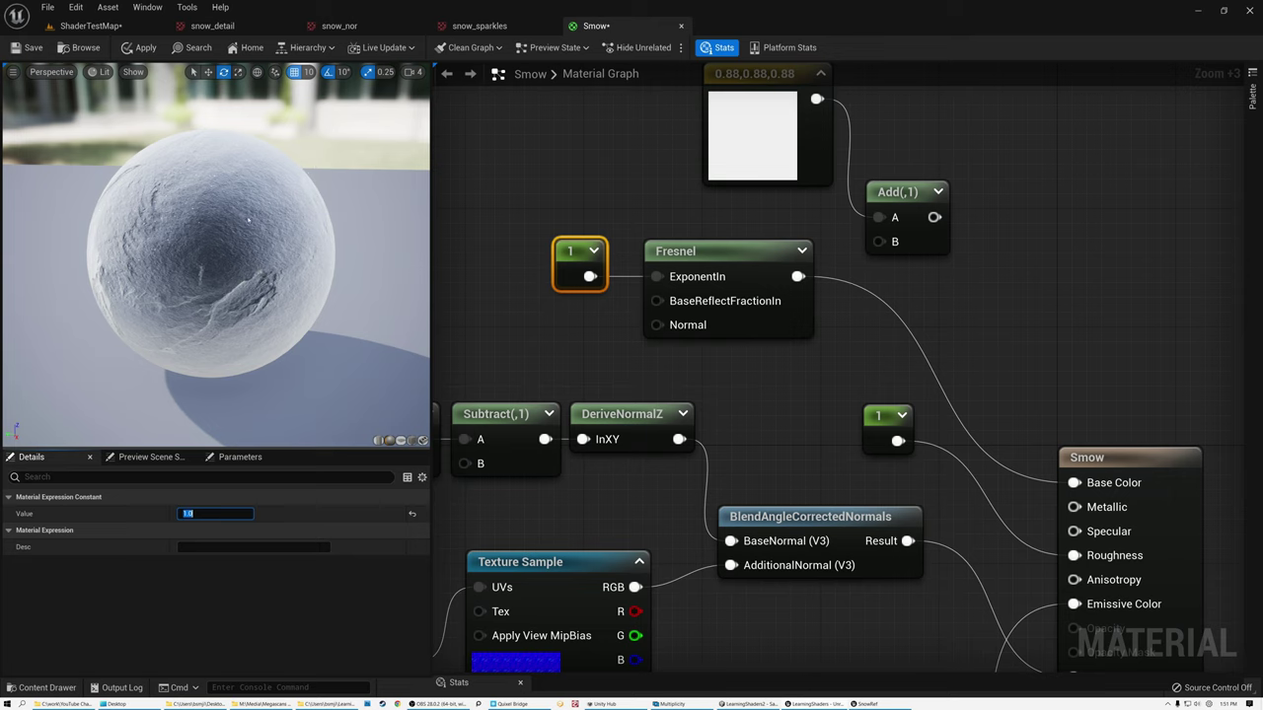
{"action": "type", "text": "6"}
{"action": "key", "text": "Return"}
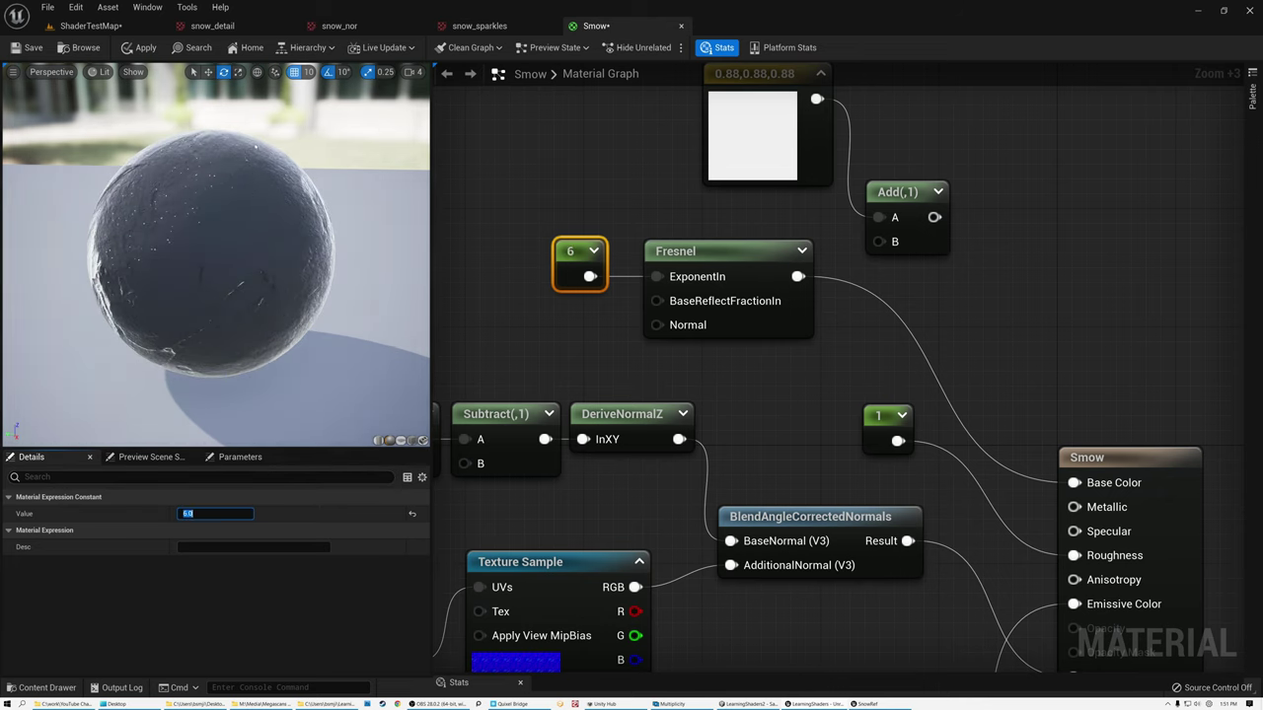
{"action": "left_click_drag", "start_coordinate": [297, 301], "coordinate": [316, 288]}
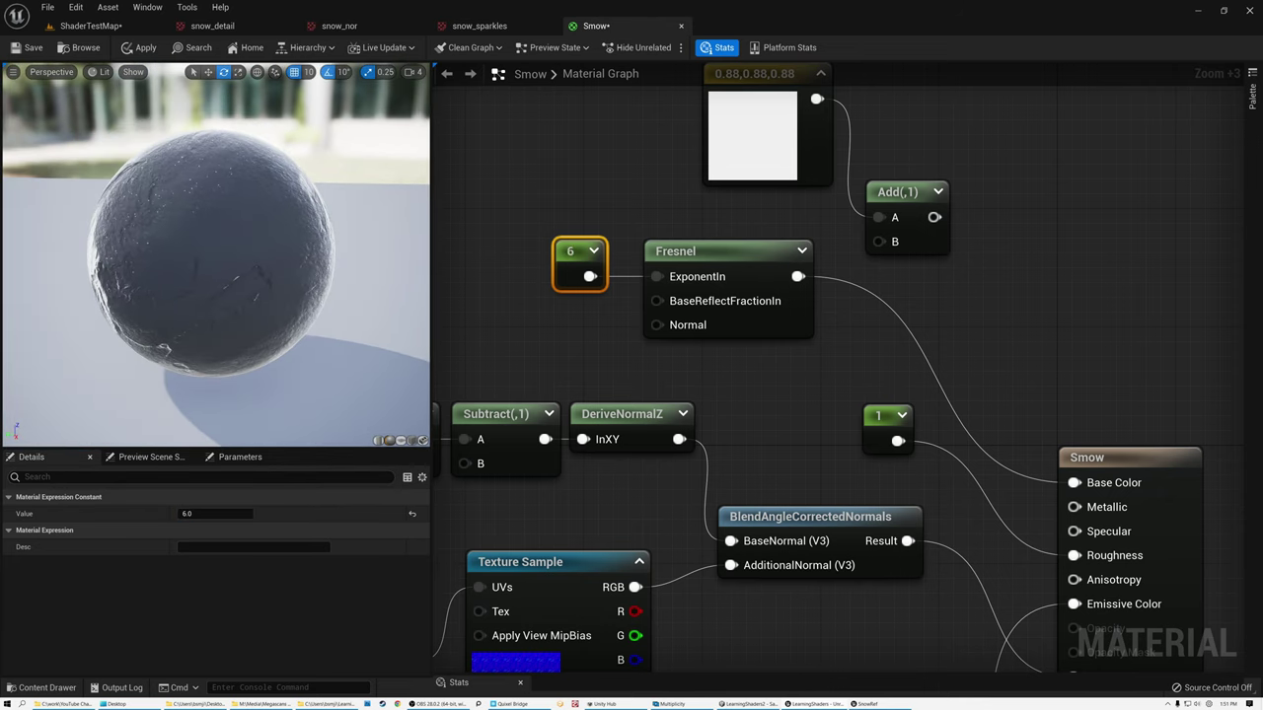
- Wire the Fresnel output to the Add node's B input and the Add result to Base Color
{"action": "left_click", "coordinate": [735, 254]}
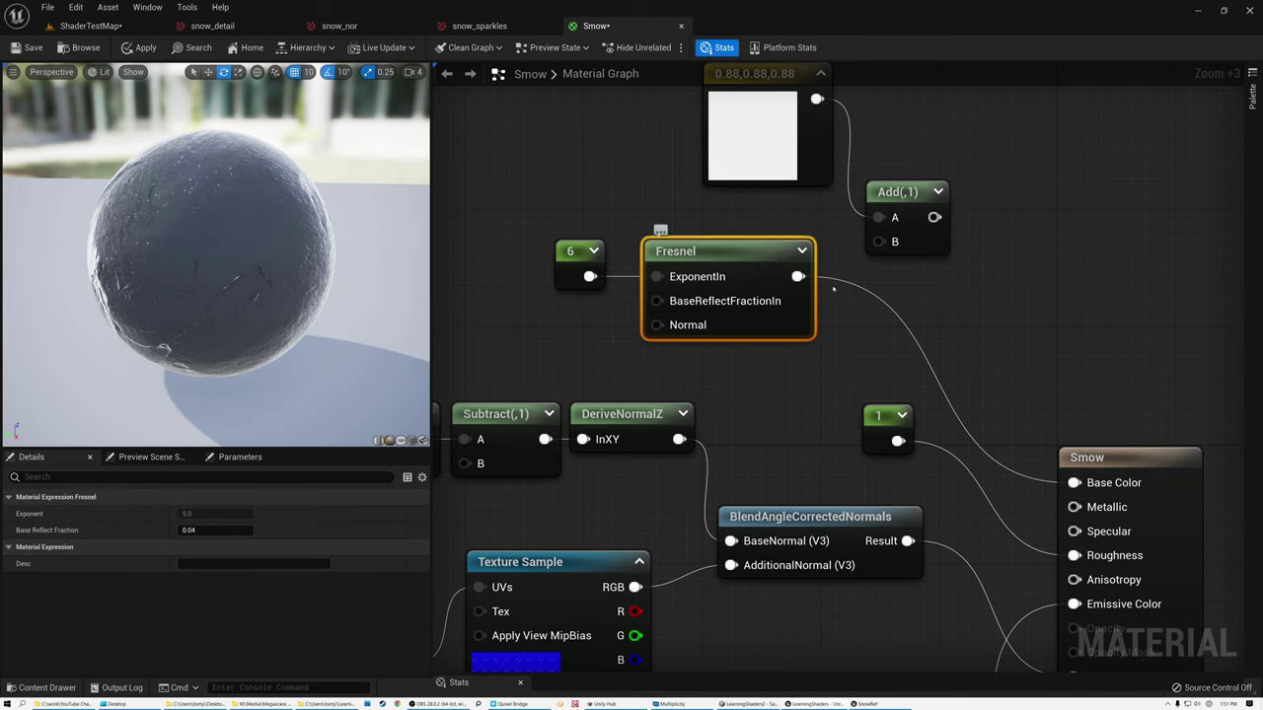
{"action": "left_click_drag", "start_coordinate": [798, 276], "coordinate": [878, 241]}
{"action": "left_click_drag", "start_coordinate": [893, 192], "coordinate": [893, 164]}
{"action": "right_click_drag", "start_coordinate": [671, 168], "coordinate": [668, 248]}
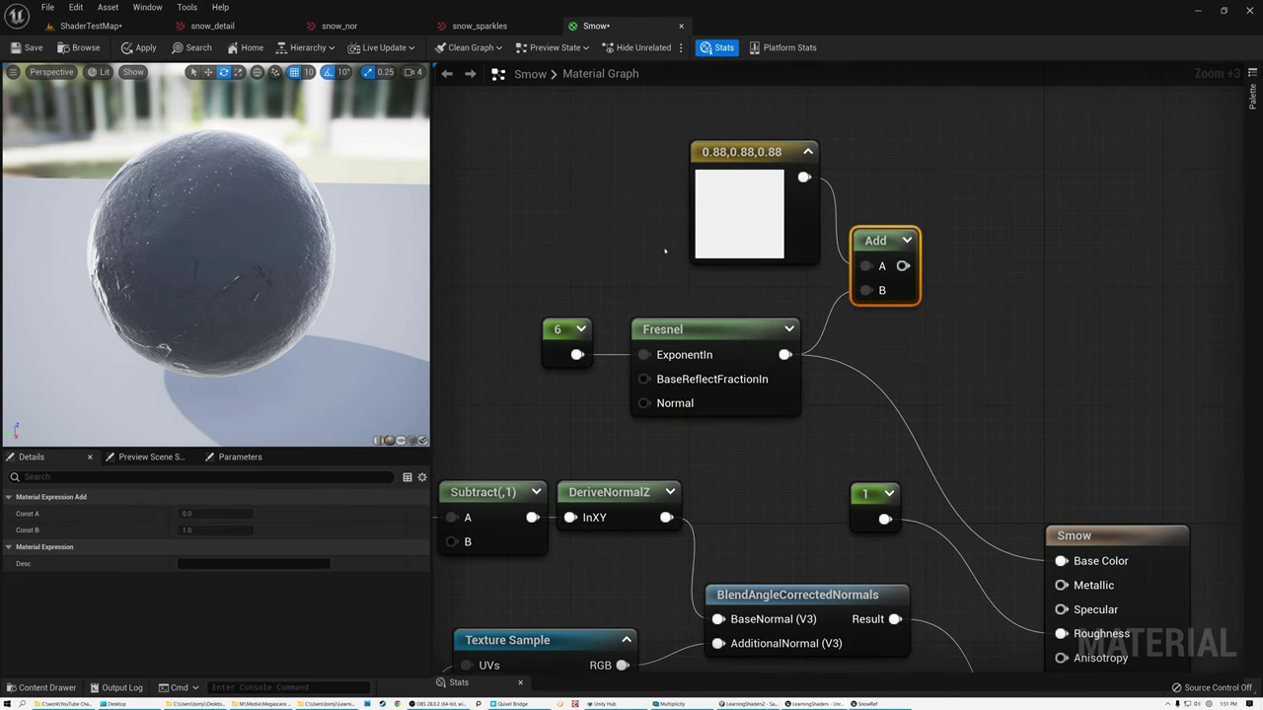
{"action": "left_click", "coordinate": [742, 152]}
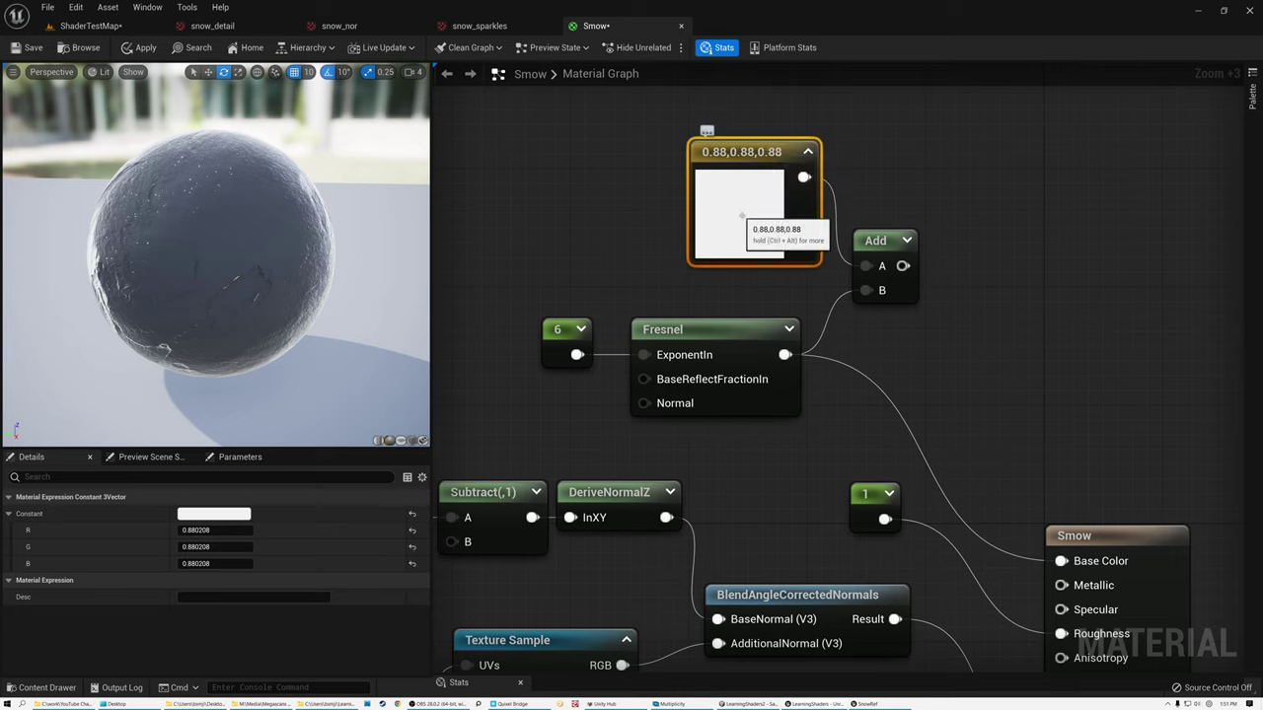
{"action": "left_click_drag", "start_coordinate": [903, 266], "coordinate": [1062, 560]}
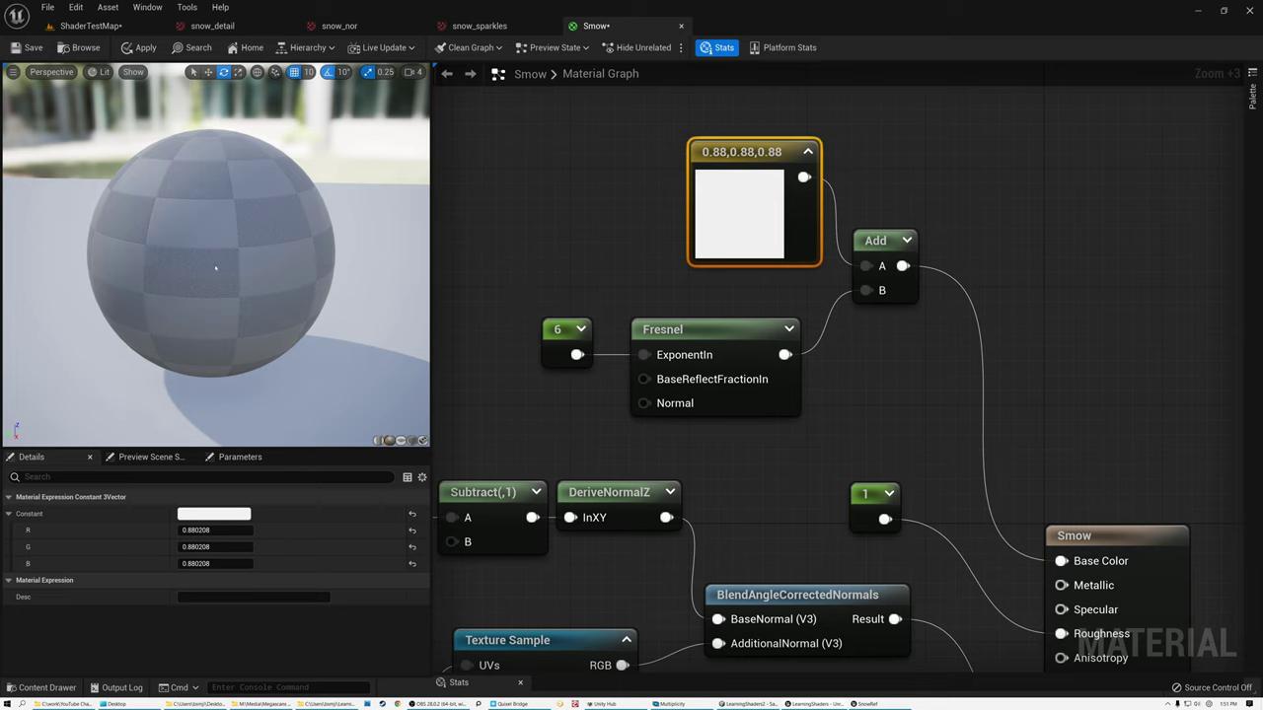
- Enlarge the material preview viewport in both directions to view the snow sphere up close
{"action": "left_click_drag", "start_coordinate": [233, 252], "coordinate": [158, 306]}
{"action": "scroll", "coordinate": [213, 292], "scroll_direction": "up", "scroll_amount": 3}
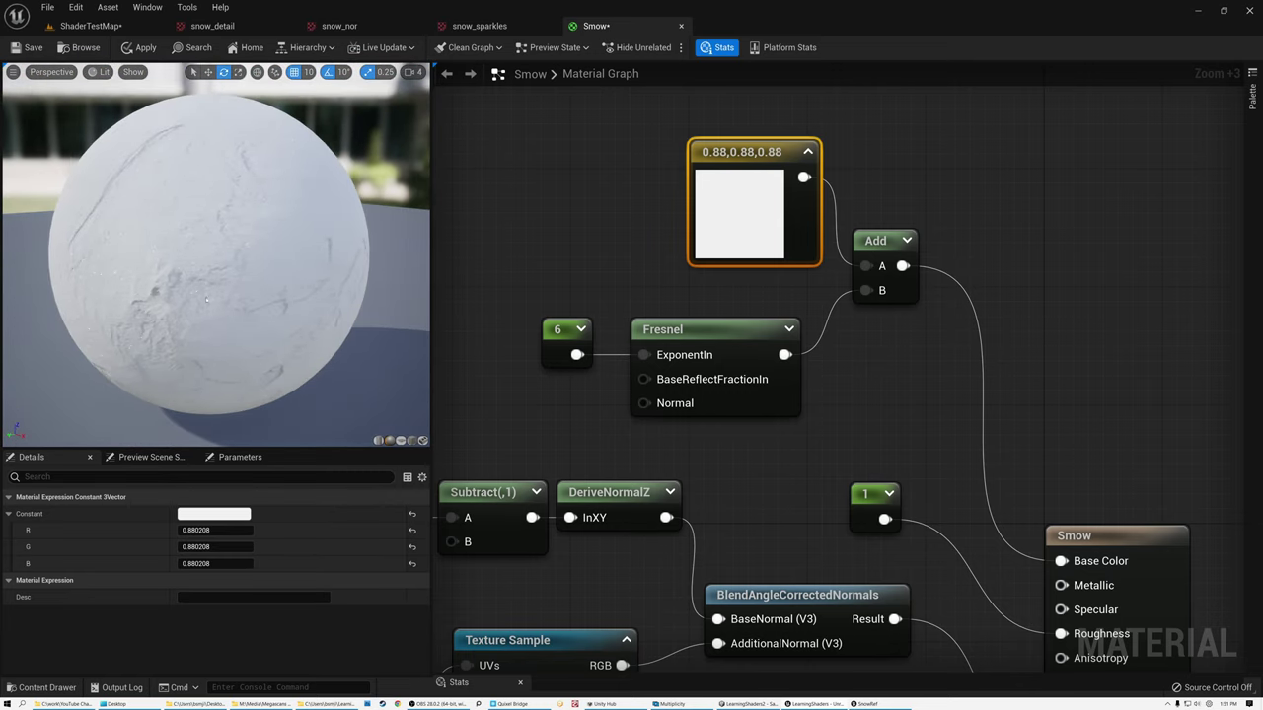
{"action": "scroll", "coordinate": [208, 296], "scroll_direction": "up", "scroll_amount": 4}
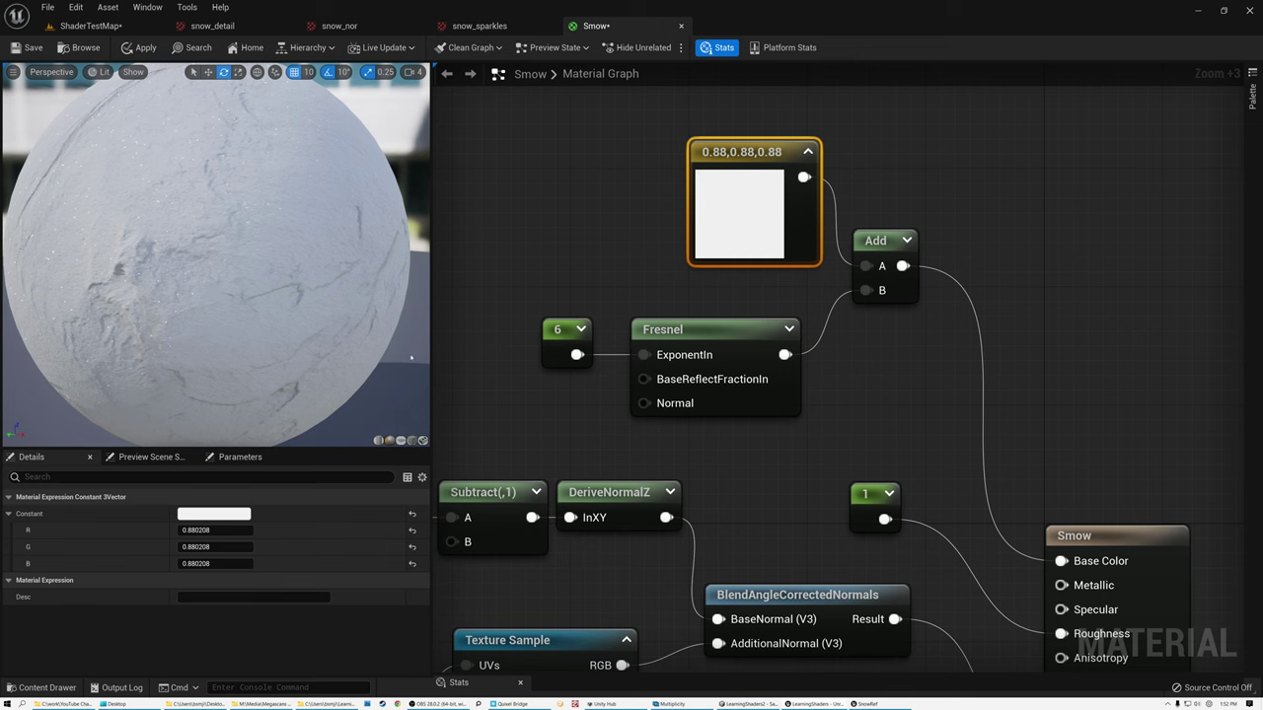
{"action": "left_click_drag", "start_coordinate": [434, 379], "coordinate": [621, 385]}
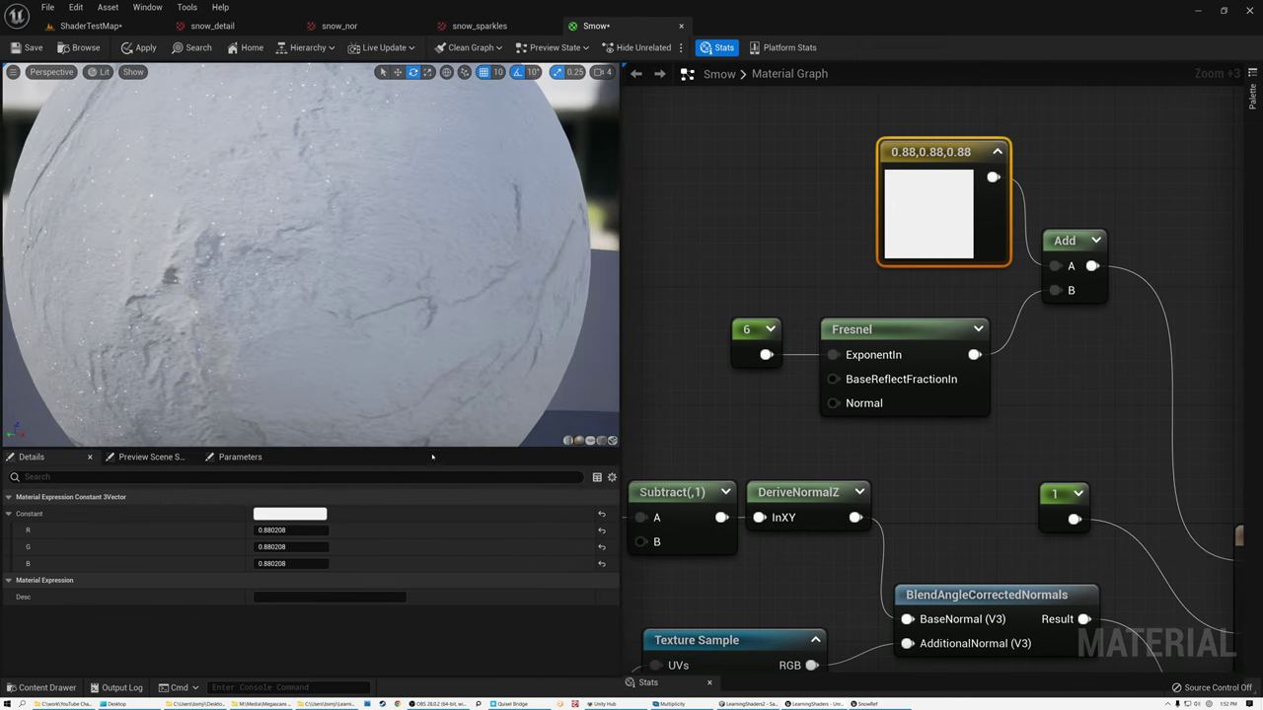
{"action": "left_click_drag", "start_coordinate": [432, 448], "coordinate": [433, 556]}
- Examine the snow material's sparkles, blended normals and Fresnel rim on the preview sphere from several angles and distances
{"action": "left_click_drag", "start_coordinate": [205, 287], "coordinate": [290, 386]}
{"action": "scroll", "coordinate": [204, 288], "scroll_direction": "down", "scroll_amount": 3}
{"action": "left_click_drag", "start_coordinate": [204, 287], "coordinate": [62, 223]}
{"action": "left_click_drag", "start_coordinate": [138, 294], "coordinate": [118, 296]}
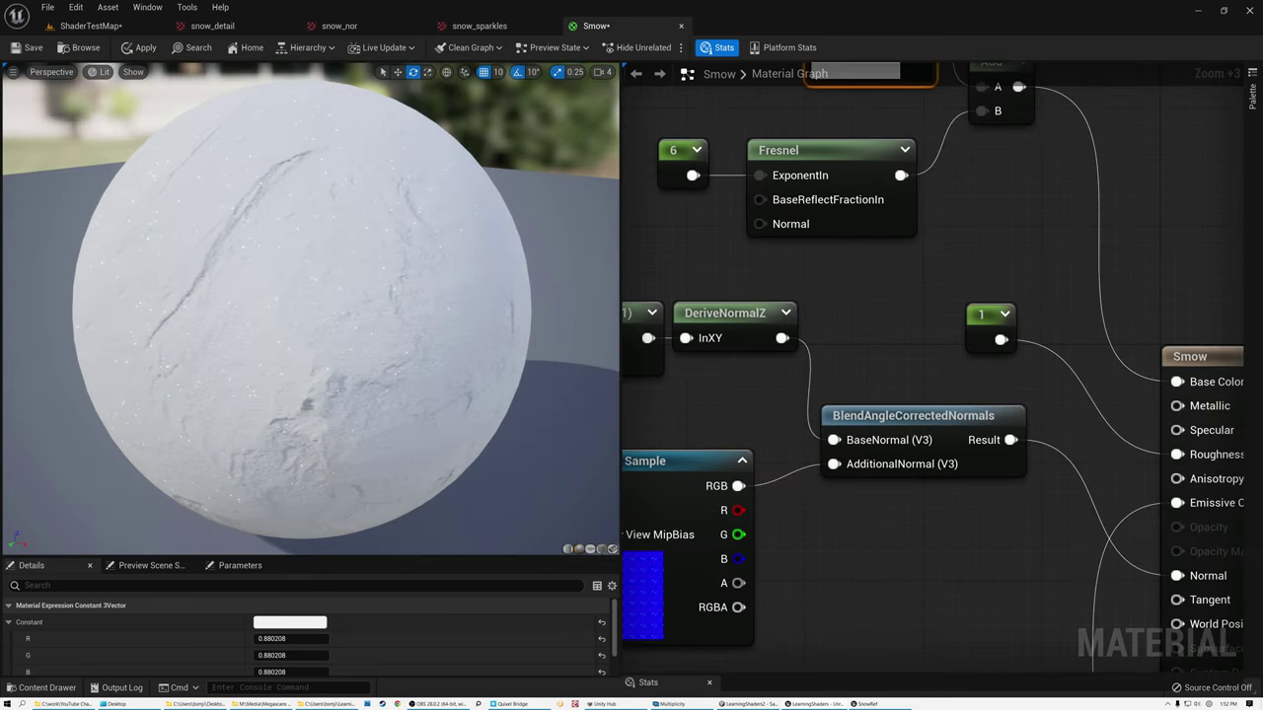
{"action": "left_click_drag", "start_coordinate": [197, 296], "coordinate": [332, 350]}
{"action": "scroll", "coordinate": [332, 350], "scroll_direction": "up", "scroll_amount": 2}
{"action": "scroll", "coordinate": [331, 349], "scroll_direction": "up", "scroll_amount": 5}
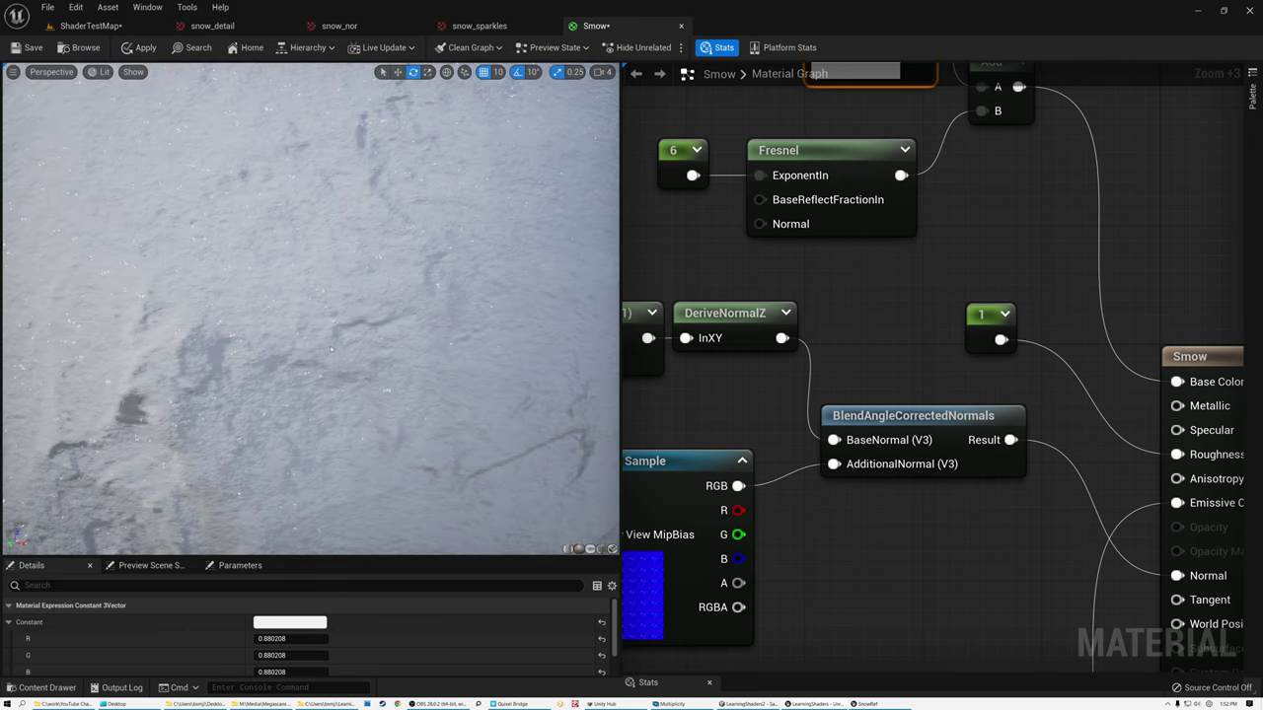
{"action": "scroll", "coordinate": [274, 275], "scroll_direction": "down", "scroll_amount": 5}
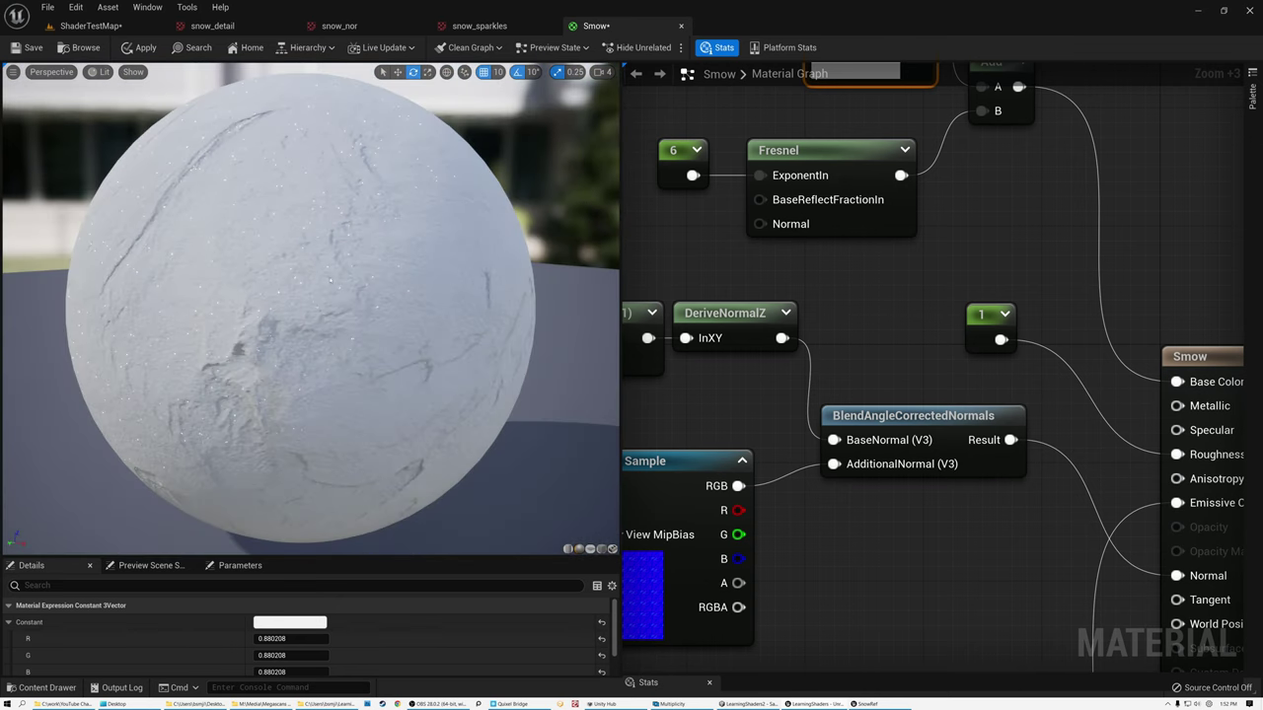
{"action": "left_click_drag", "start_coordinate": [372, 282], "coordinate": [288, 282]}
{"action": "scroll", "coordinate": [372, 282], "scroll_direction": "down", "scroll_amount": 3}
{"action": "left_click_drag", "start_coordinate": [372, 283], "coordinate": [404, 275]}
{"action": "scroll", "coordinate": [327, 311], "scroll_direction": "up", "scroll_amount": 2}
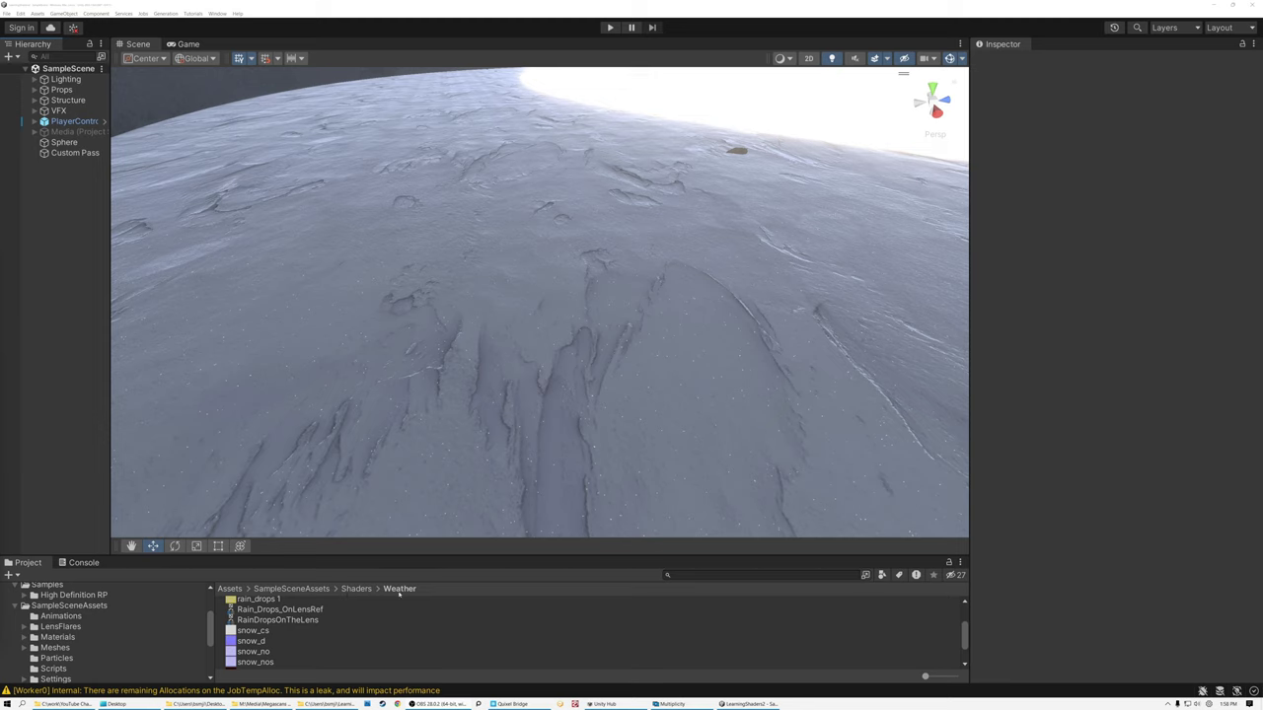
- In Unity, create an HDRP Lit Shader Graph named Snow in the Weather folder and open it in a maximized editor
{"action": "right_click", "coordinate": [356, 651]}
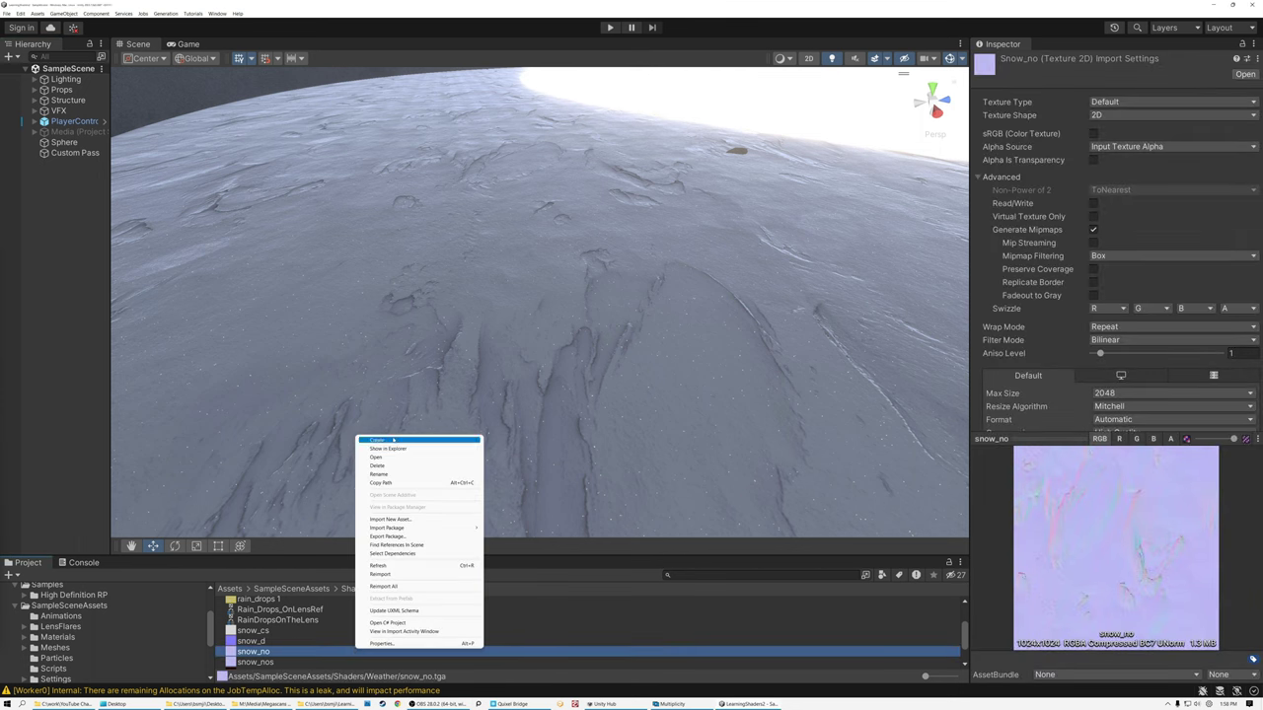
{"action": "mouse_move", "coordinate": [393, 440]}
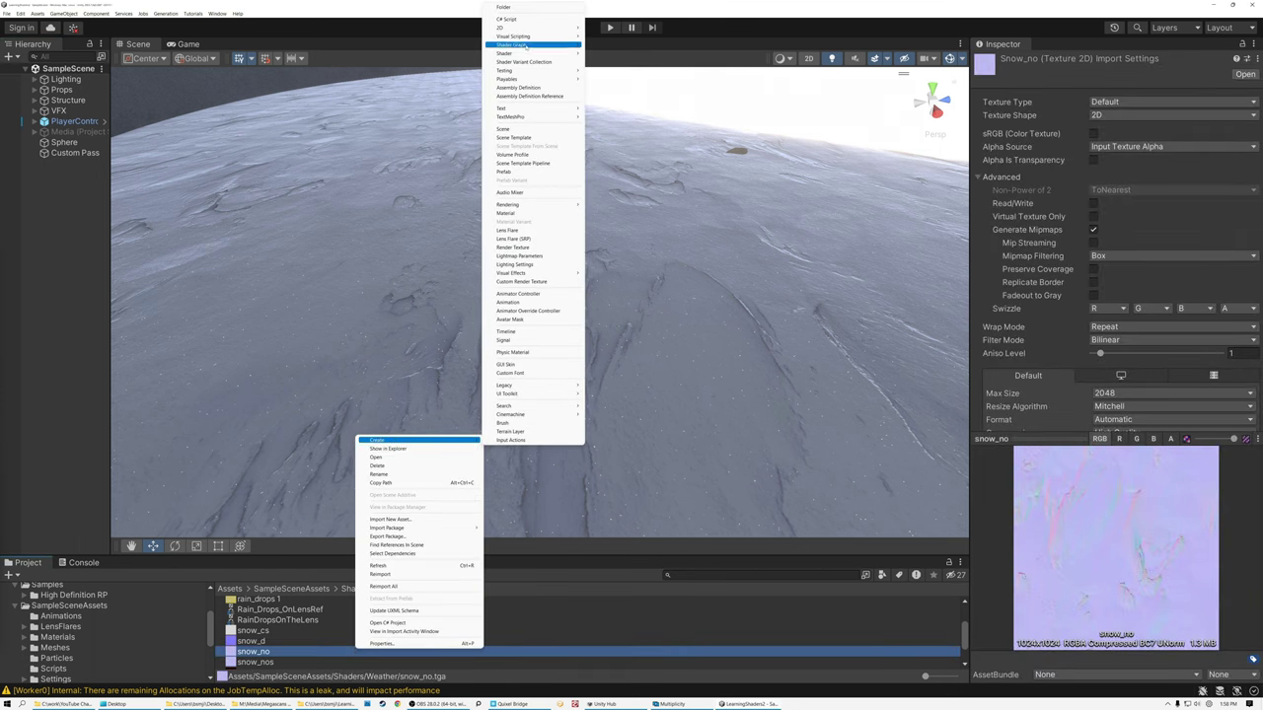
{"action": "mouse_move", "coordinate": [526, 46]}
{"action": "mouse_move", "coordinate": [606, 46]}
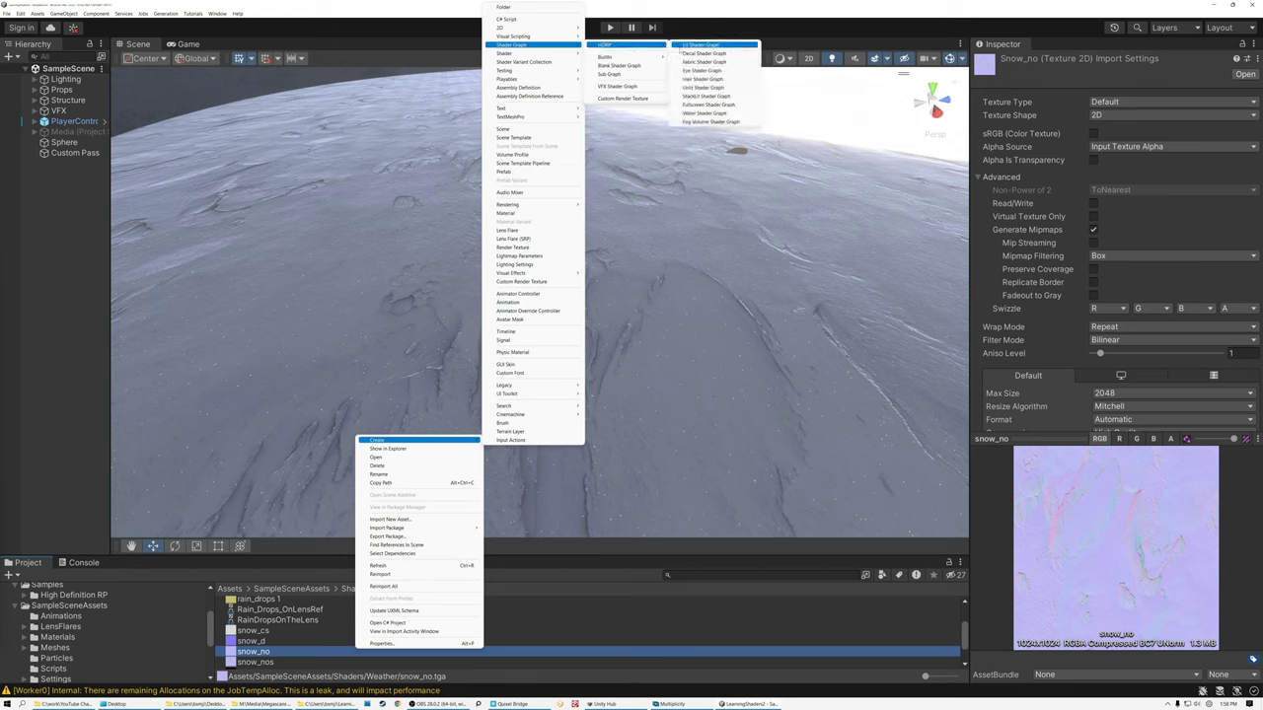
{"action": "left_click", "coordinate": [700, 46]}
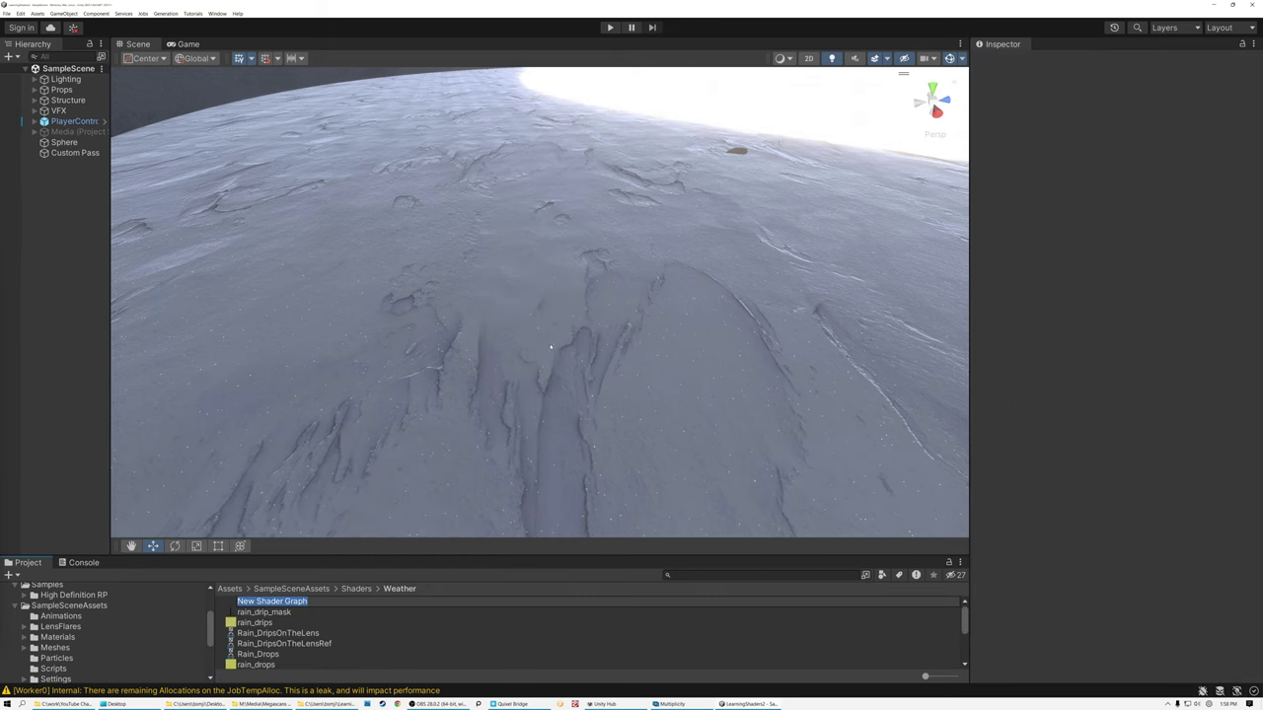
{"action": "type", "text": "Snow"}
{"action": "key", "text": "Return"}
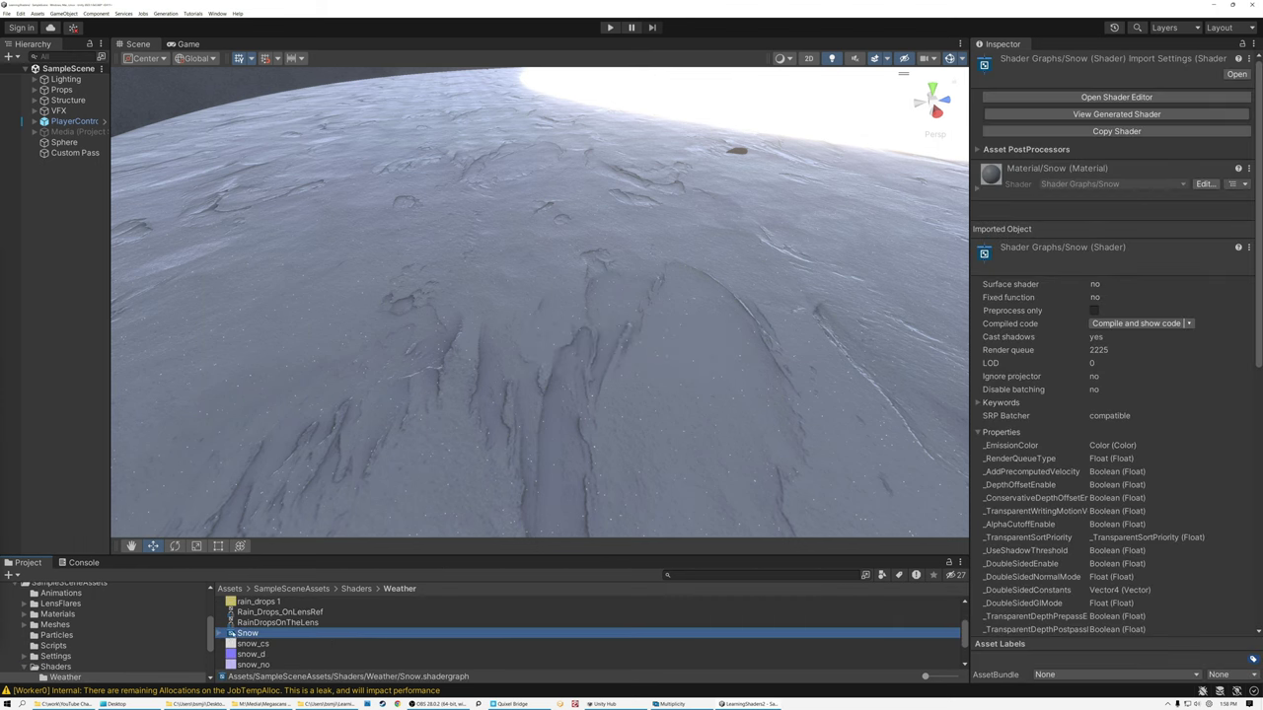
{"action": "double_click", "coordinate": [233, 635]}
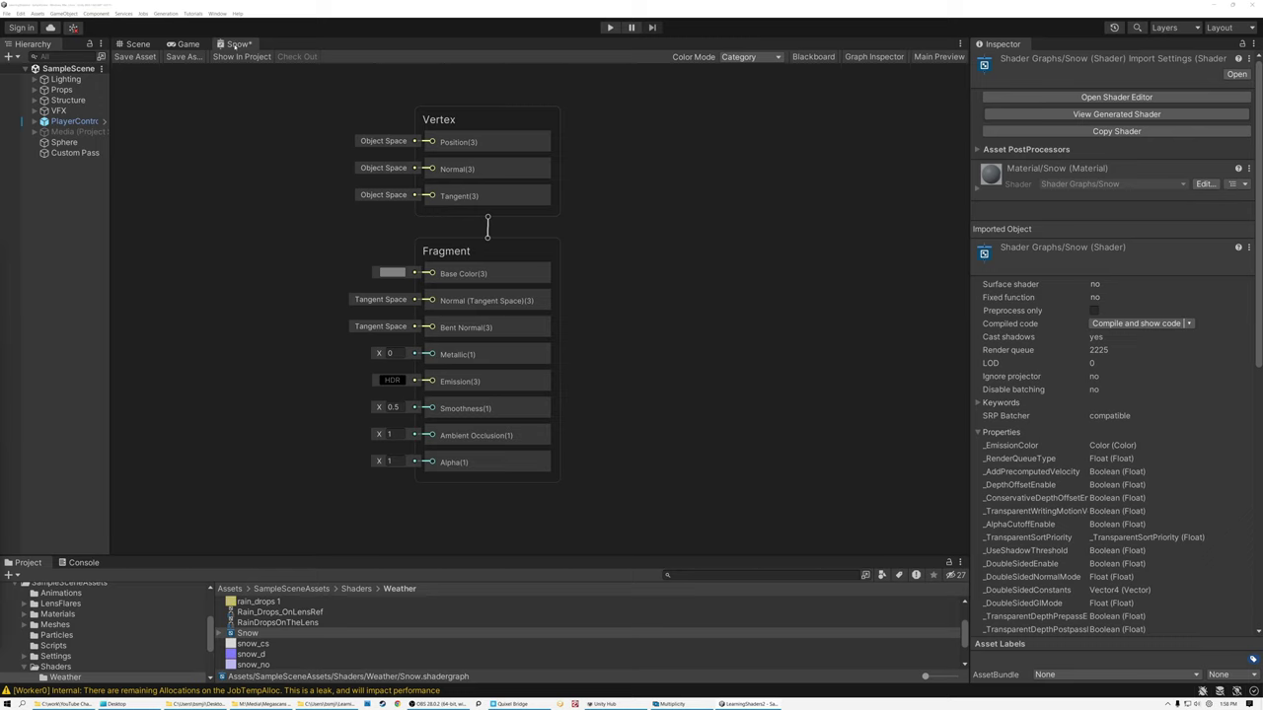
{"action": "double_click", "coordinate": [234, 44]}
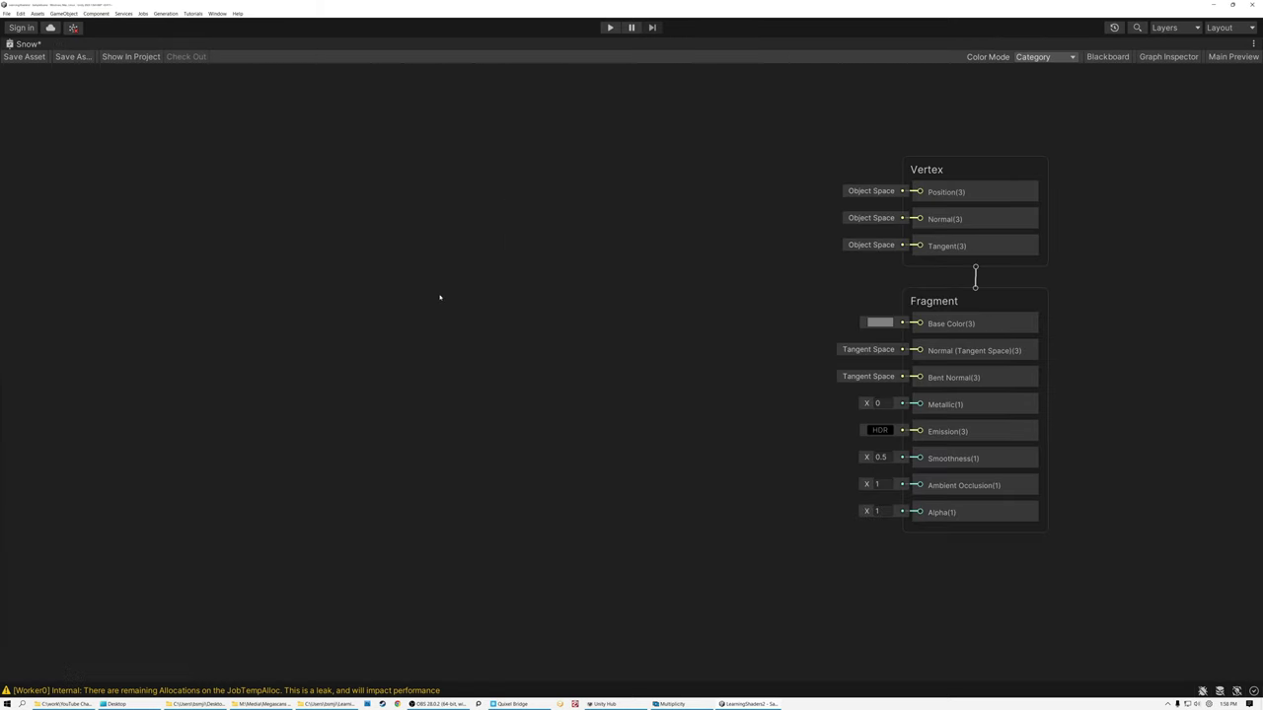
- Add a Sample Texture 2D node, assign the snow_sparkles texture, and inspect its preview
{"action": "key", "text": "space"}
{"action": "type", "text": "sample"}
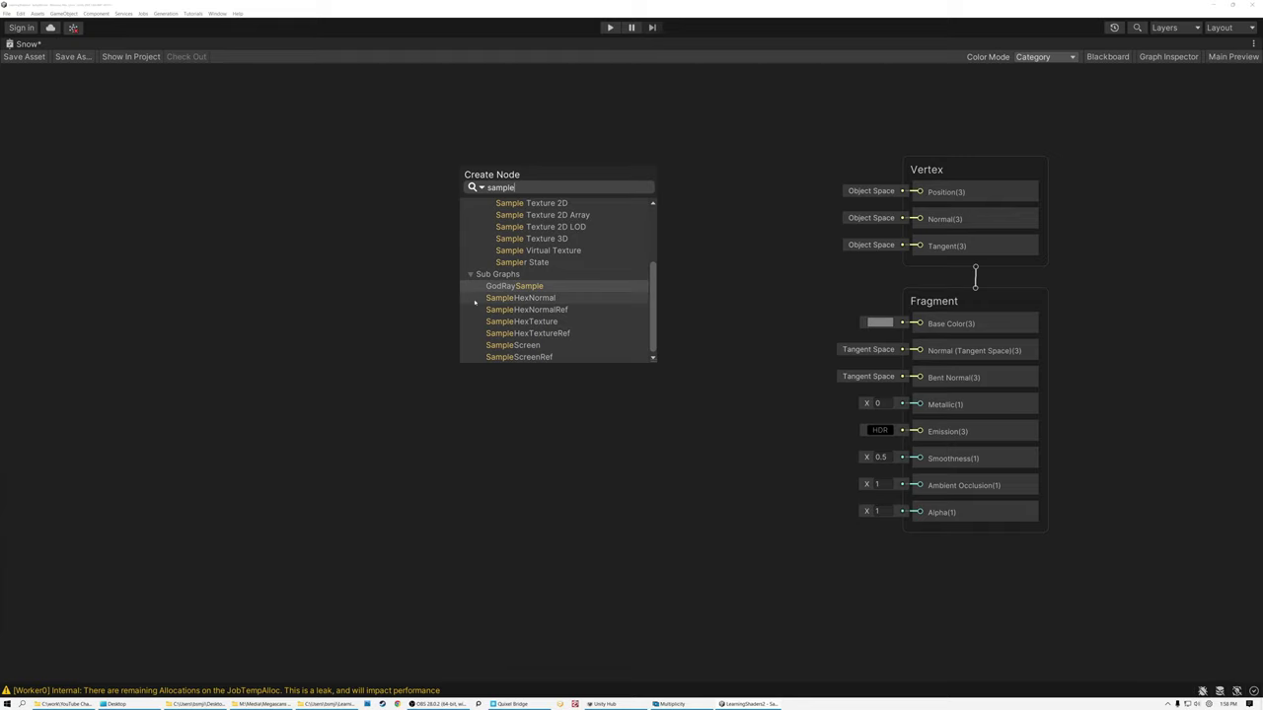
{"action": "left_click", "coordinate": [526, 204]}
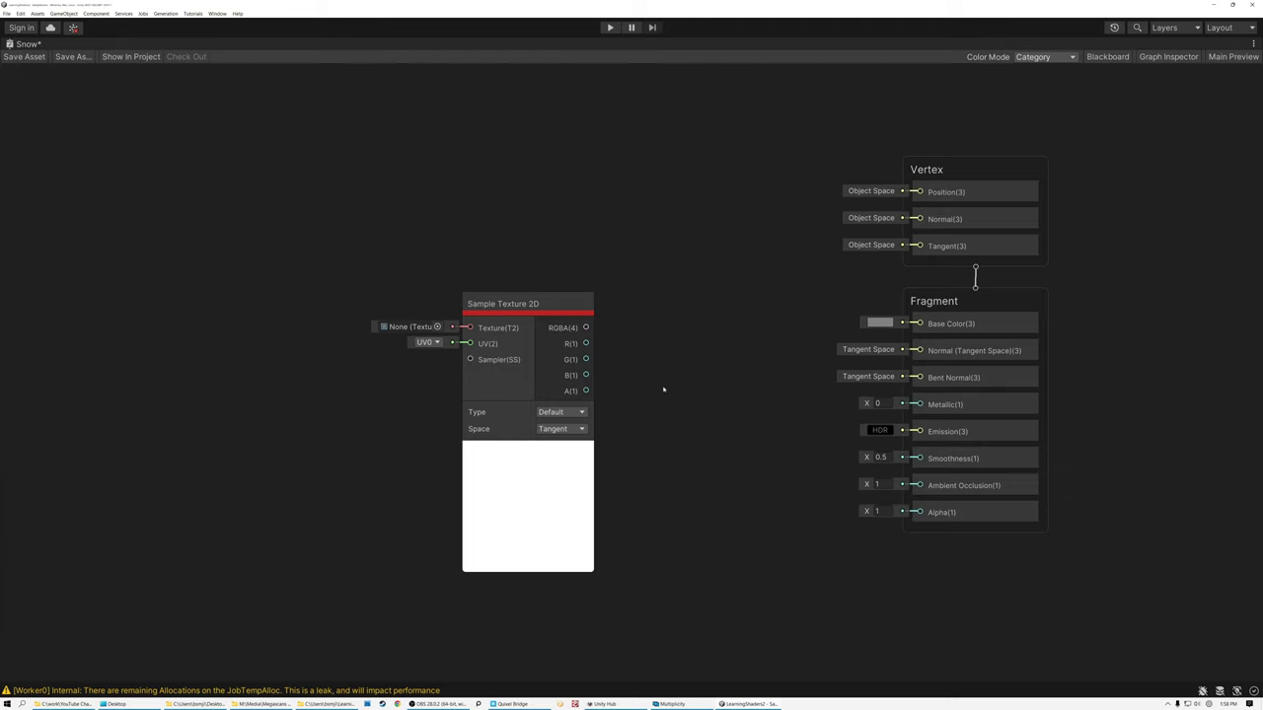
{"action": "left_click", "coordinate": [437, 326]}
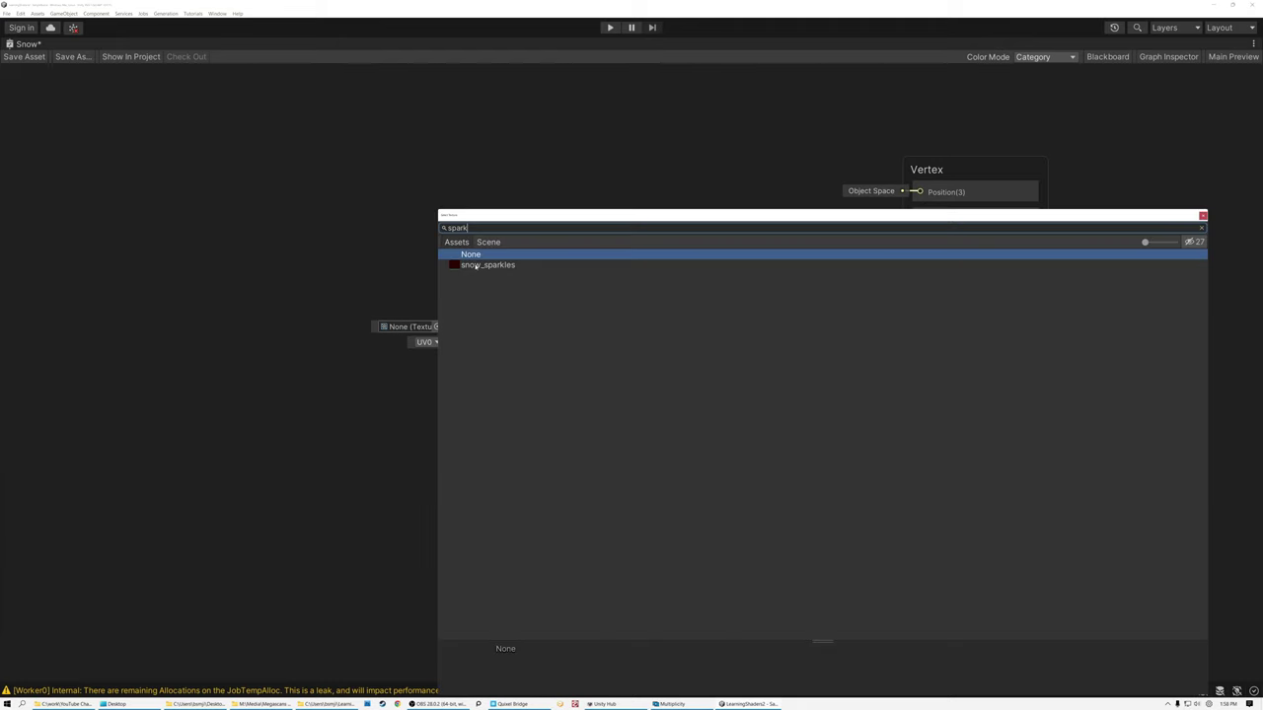
{"action": "double_click", "coordinate": [476, 265]}
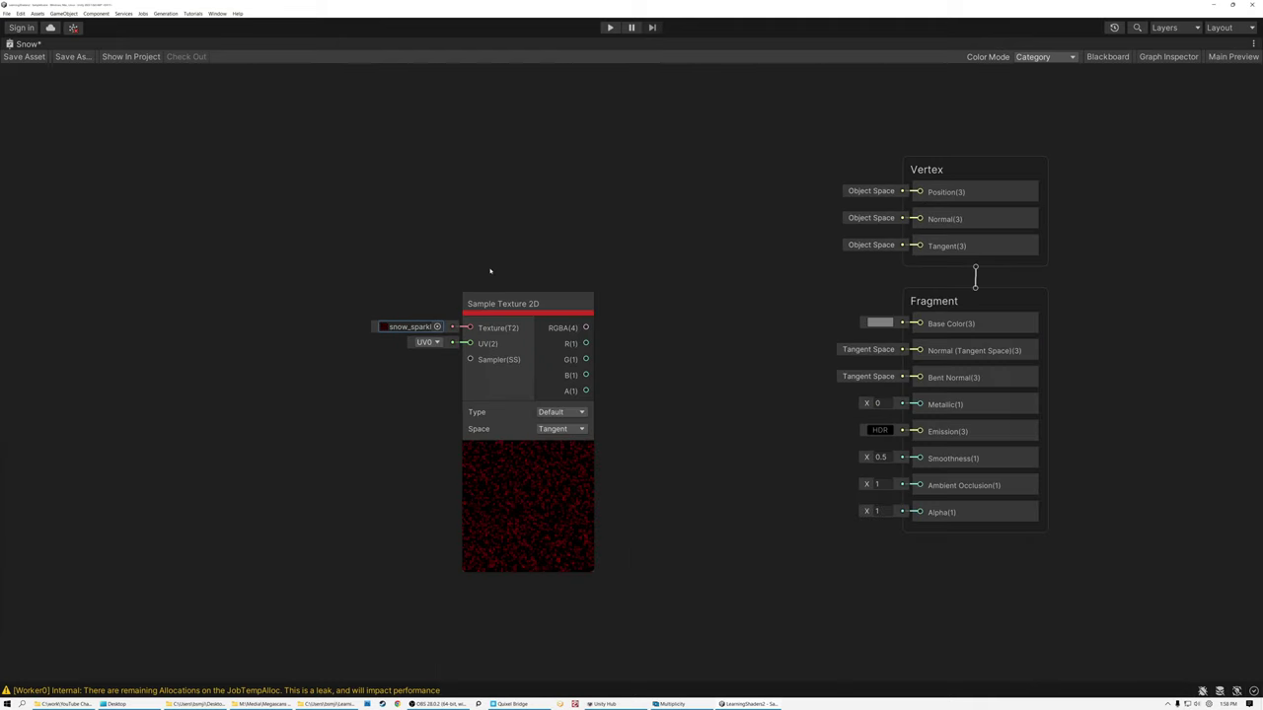
{"action": "scroll", "coordinate": [540, 513], "scroll_direction": "up", "scroll_amount": 5}
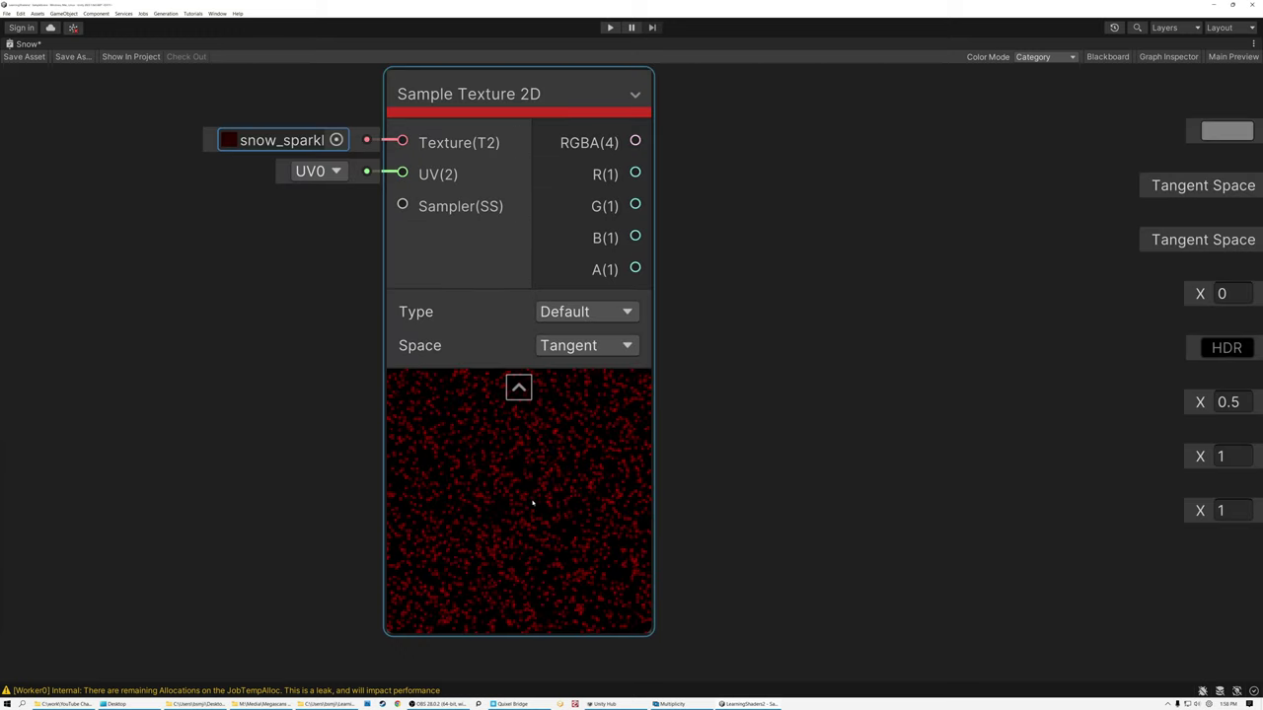
{"action": "scroll", "coordinate": [528, 490], "scroll_direction": "down", "scroll_amount": 3}
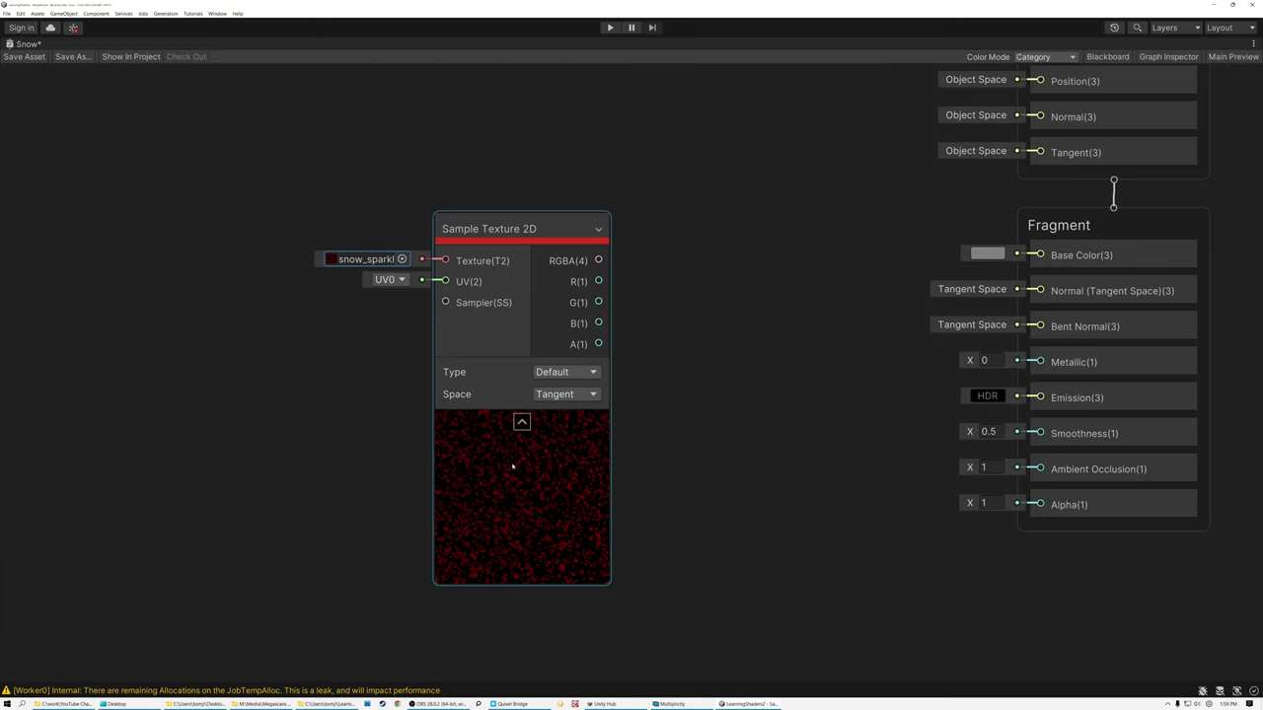
{"action": "scroll", "coordinate": [561, 494], "scroll_direction": "up", "scroll_amount": 2}
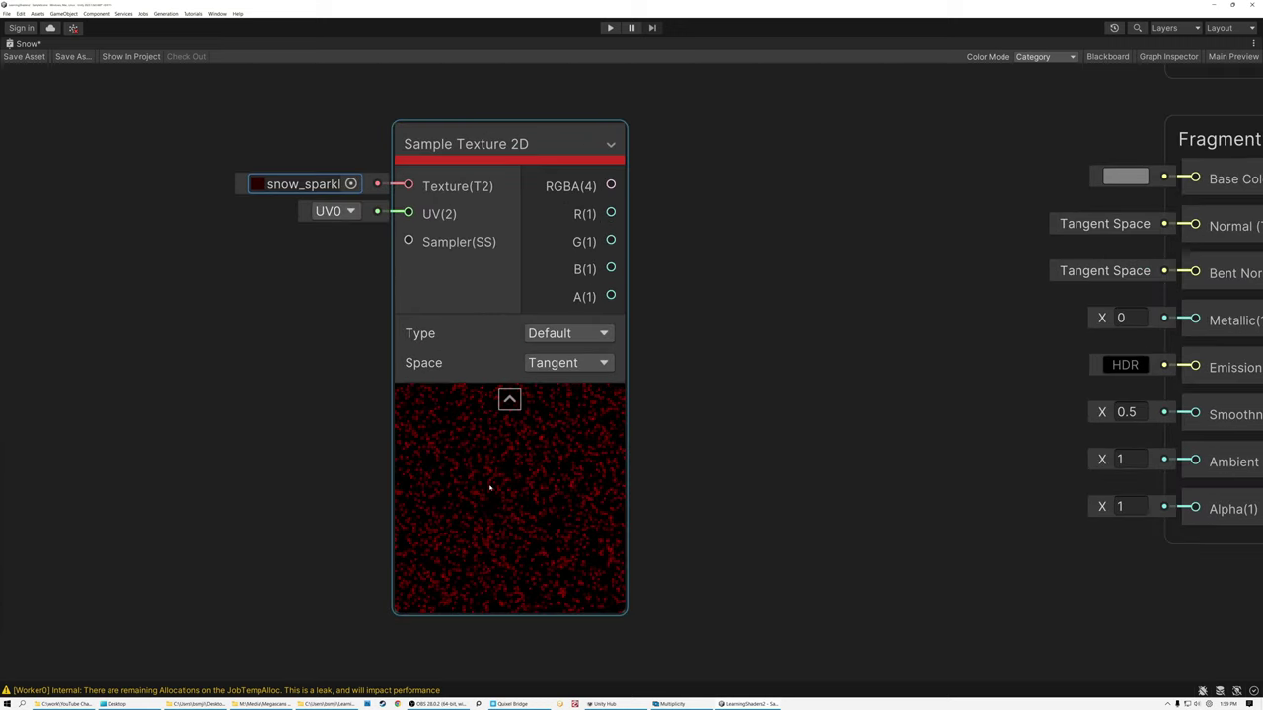
{"action": "scroll", "coordinate": [513, 476], "scroll_direction": "down", "scroll_amount": 3}
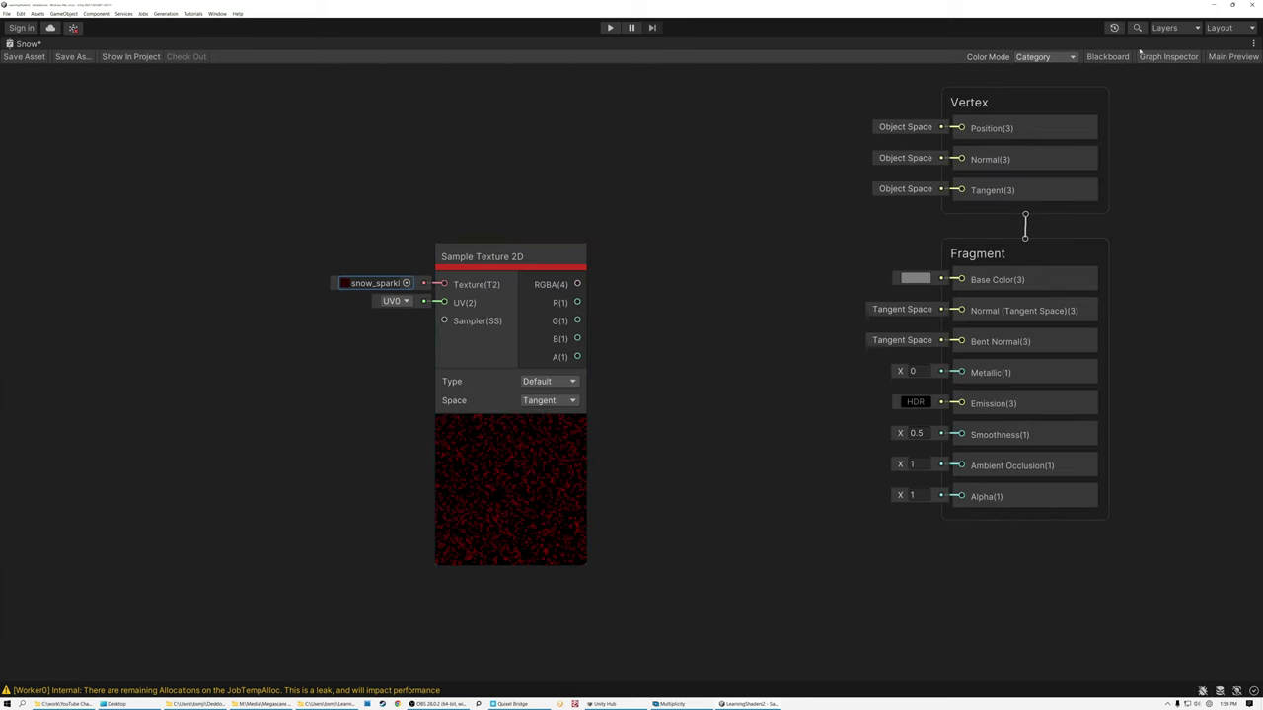
- Show the Main Preview and add a UV node ahead of the Sample Texture 2D node
{"action": "left_click", "coordinate": [1233, 56]}
{"action": "middle_click_drag", "start_coordinate": [408, 220], "coordinate": [603, 226]}
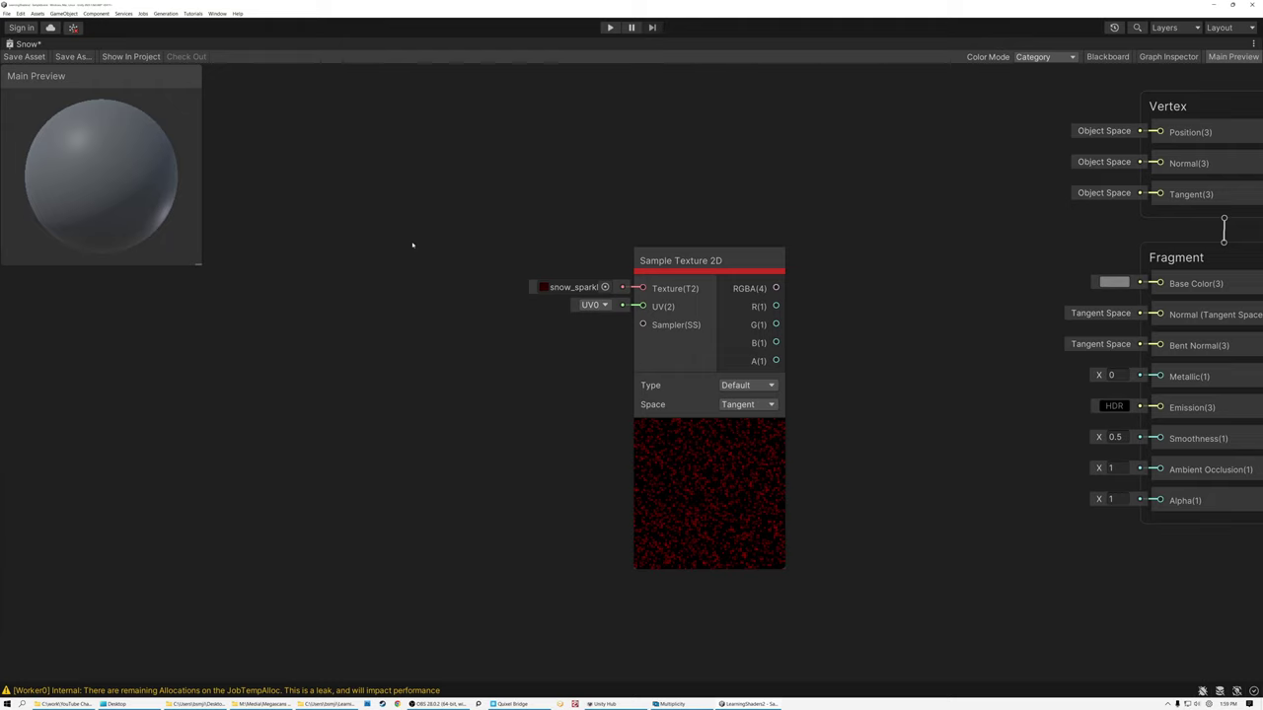
{"action": "key", "text": "space"}
{"action": "type", "text": "uv"}
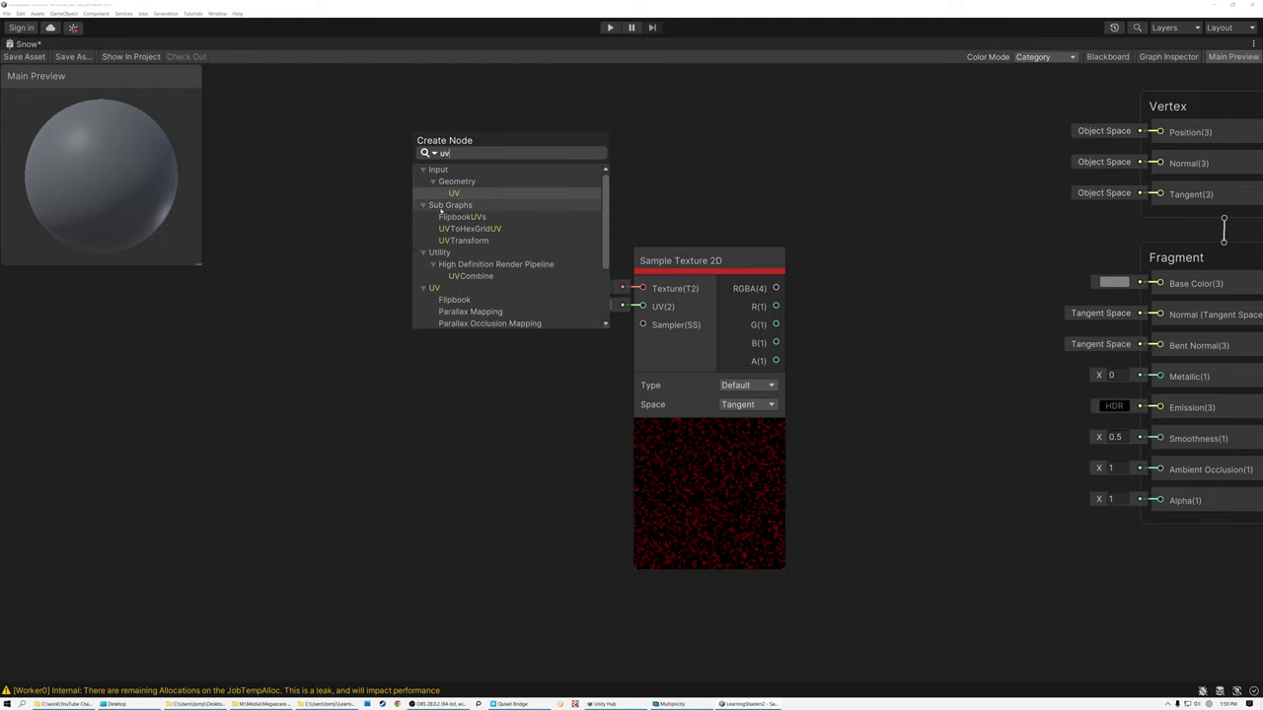
{"action": "left_click", "coordinate": [457, 195]}
{"action": "left_click_drag", "start_coordinate": [468, 270], "coordinate": [361, 245]}
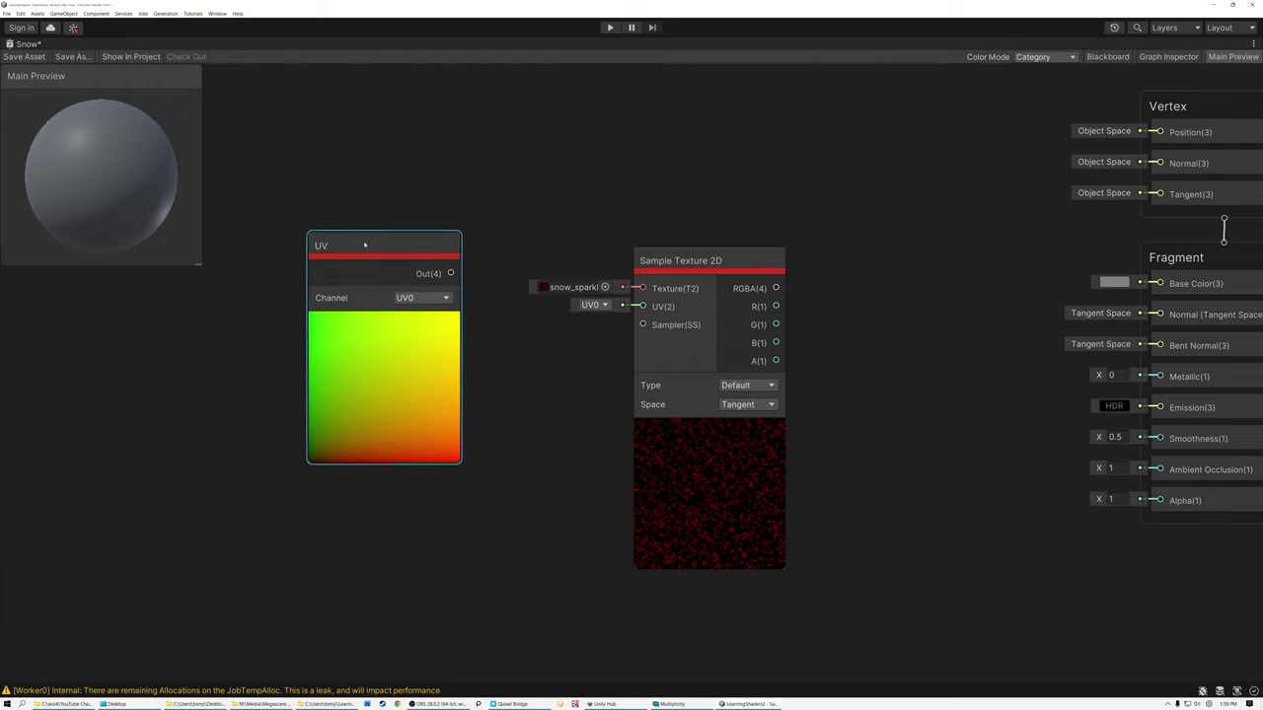
- Feed the UV output into input A of a new Multiply node and set its B input's X and Y to 3
{"action": "left_click_drag", "start_coordinate": [451, 274], "coordinate": [520, 345]}
{"action": "type", "text": "mul"}
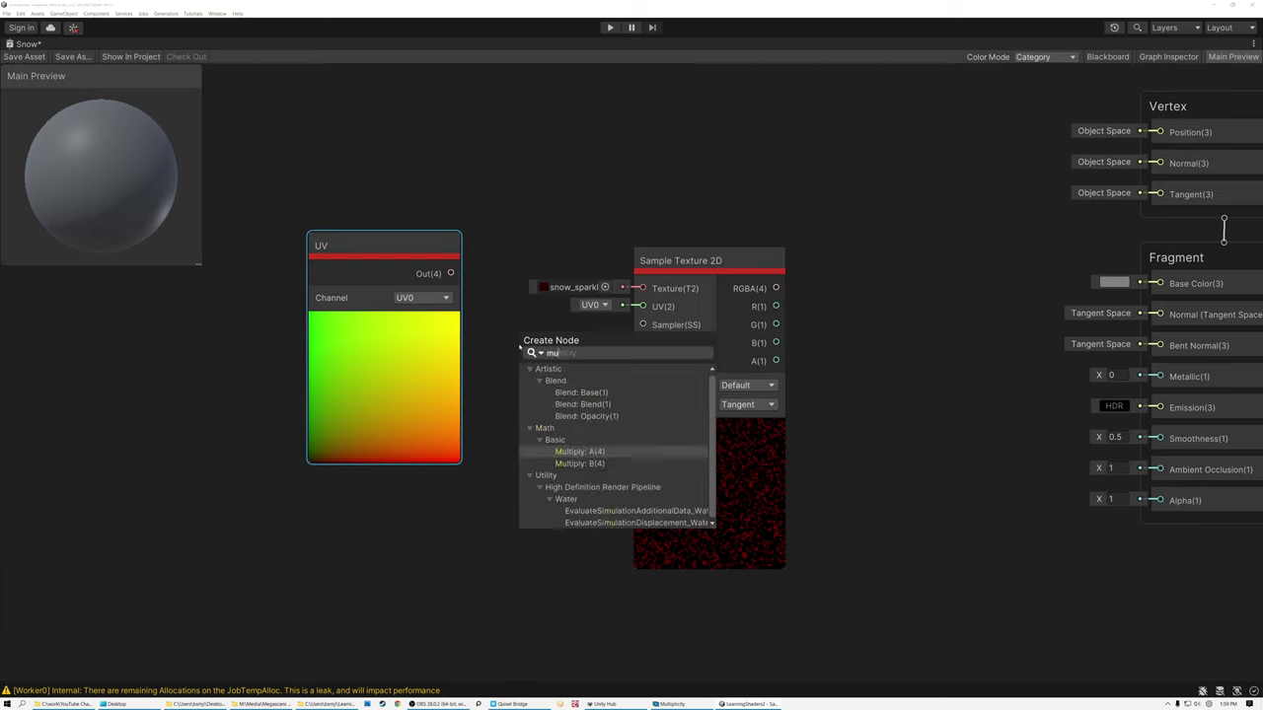
{"action": "left_click", "coordinate": [580, 450]}
{"action": "left_click", "coordinate": [361, 376]}
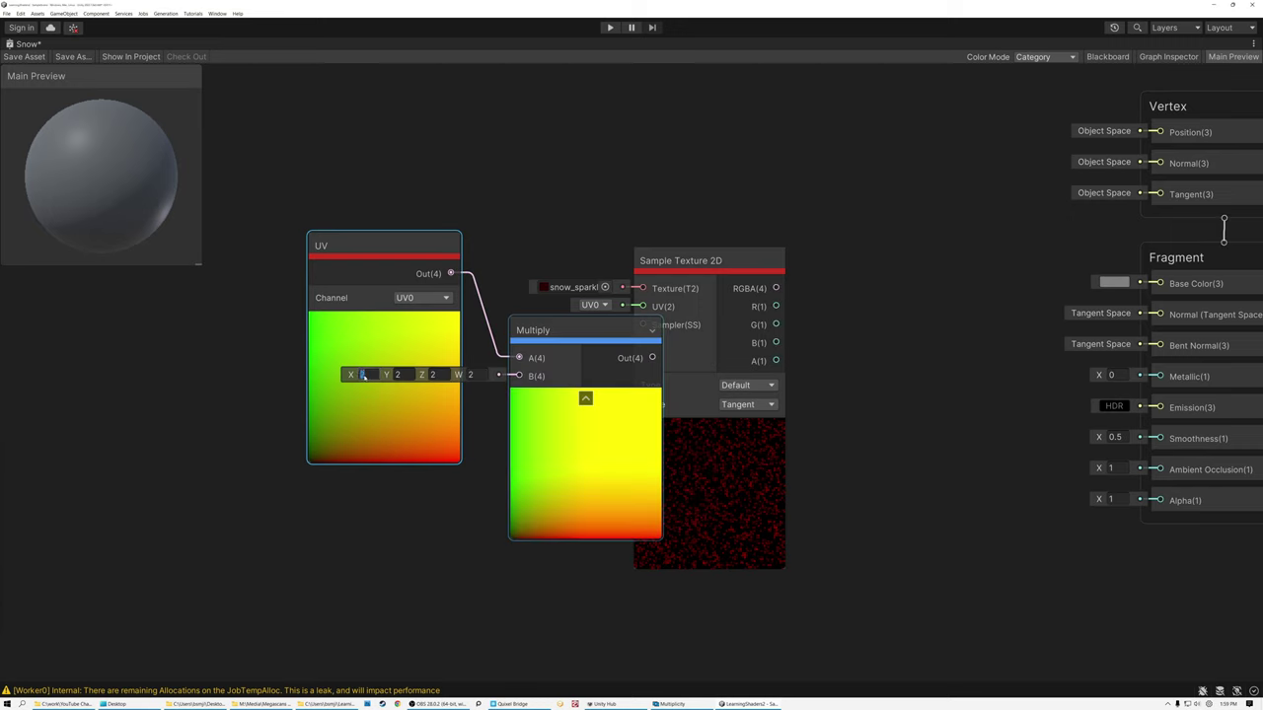
{"action": "type", "text": "3"}
{"action": "key", "text": "Tab"}
{"action": "type", "text": "3"}
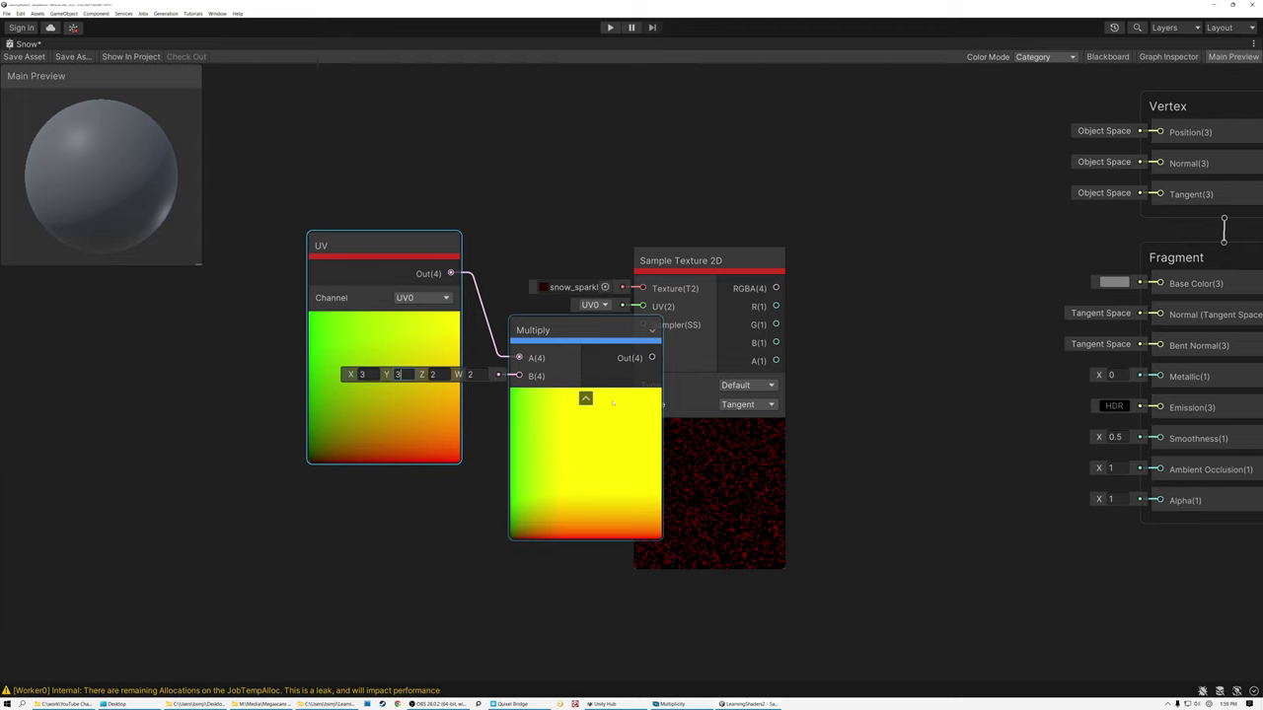
- Connect the Multiply output to the sparkle texture's UV input, then collapse and line up the UV and Multiply nodes
{"action": "left_click", "coordinate": [584, 398]}
{"action": "left_click", "coordinate": [385, 322]}
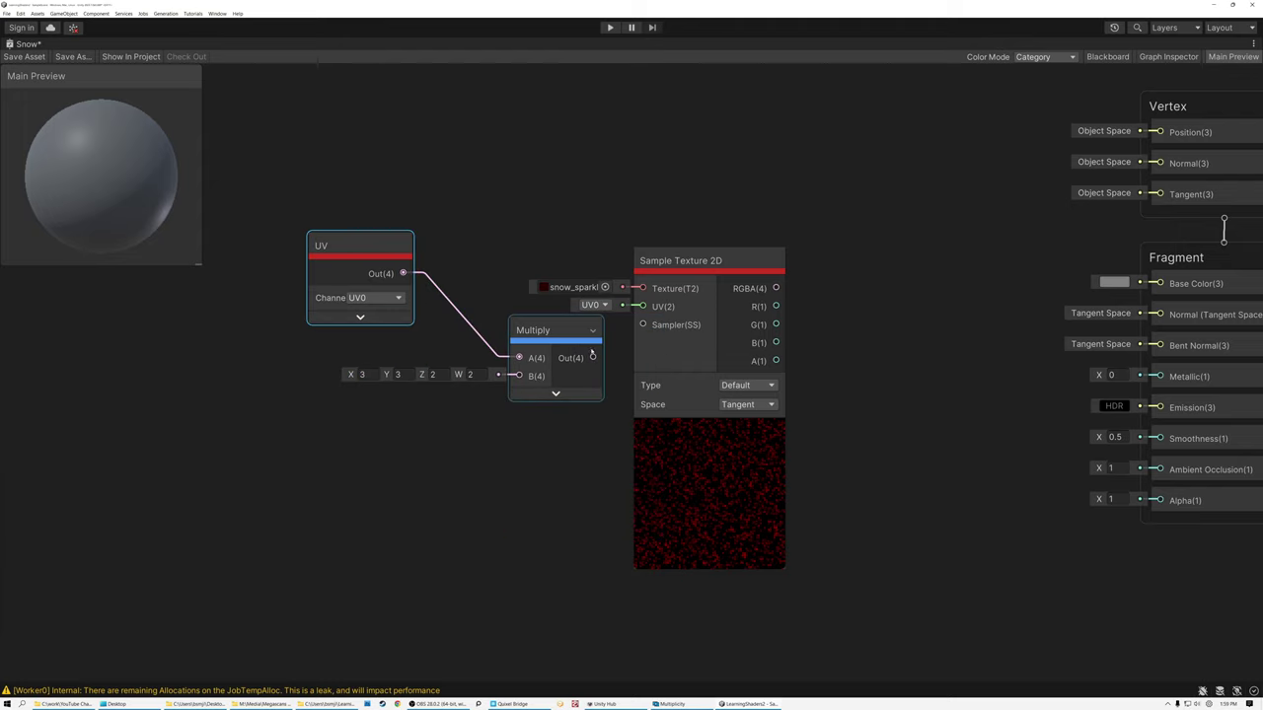
{"action": "left_click_drag", "start_coordinate": [593, 357], "coordinate": [643, 306]}
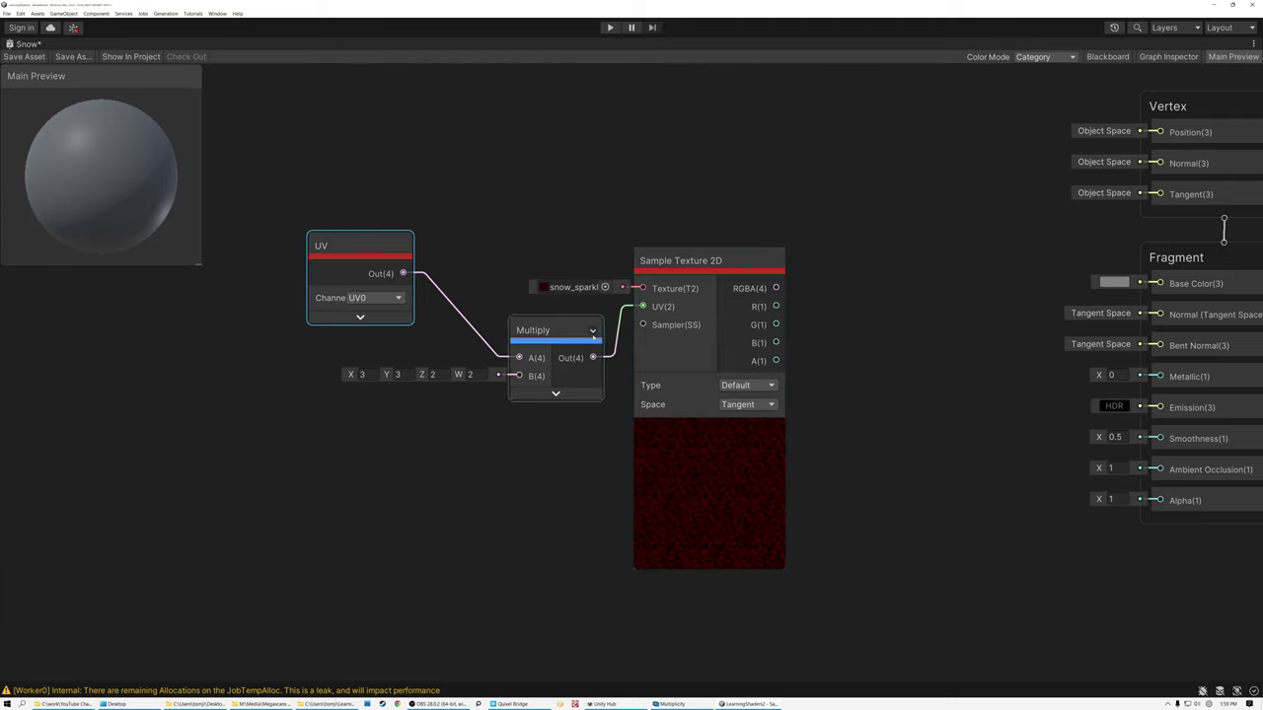
{"action": "left_click", "coordinate": [592, 331]}
{"action": "left_click_drag", "start_coordinate": [351, 256], "coordinate": [442, 340]}
{"action": "left_click", "coordinate": [538, 335], "text": "shift"}
{"action": "left_click_drag", "start_coordinate": [537, 335], "coordinate": [507, 294]}
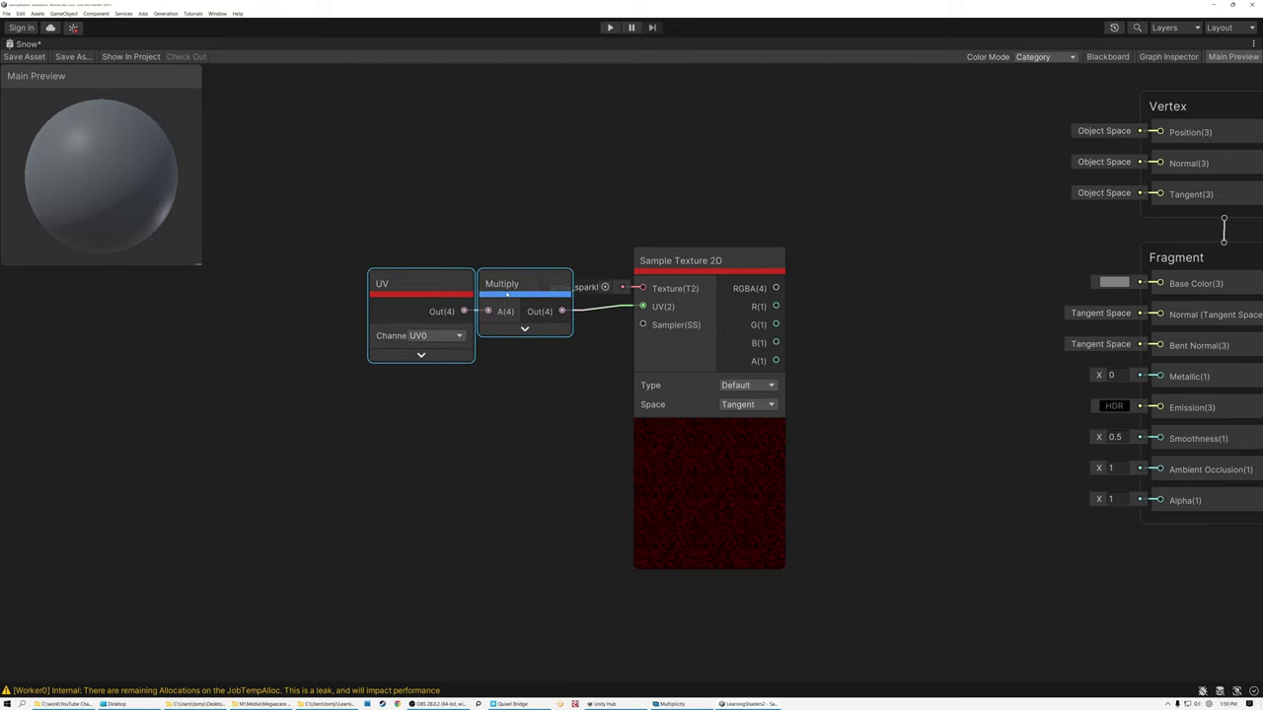
- Wire the sparkle texture's R channel to Emission and inspect the sparkles on the sphere in an enlarged Main Preview
{"action": "left_click_drag", "start_coordinate": [775, 307], "coordinate": [1159, 408]}
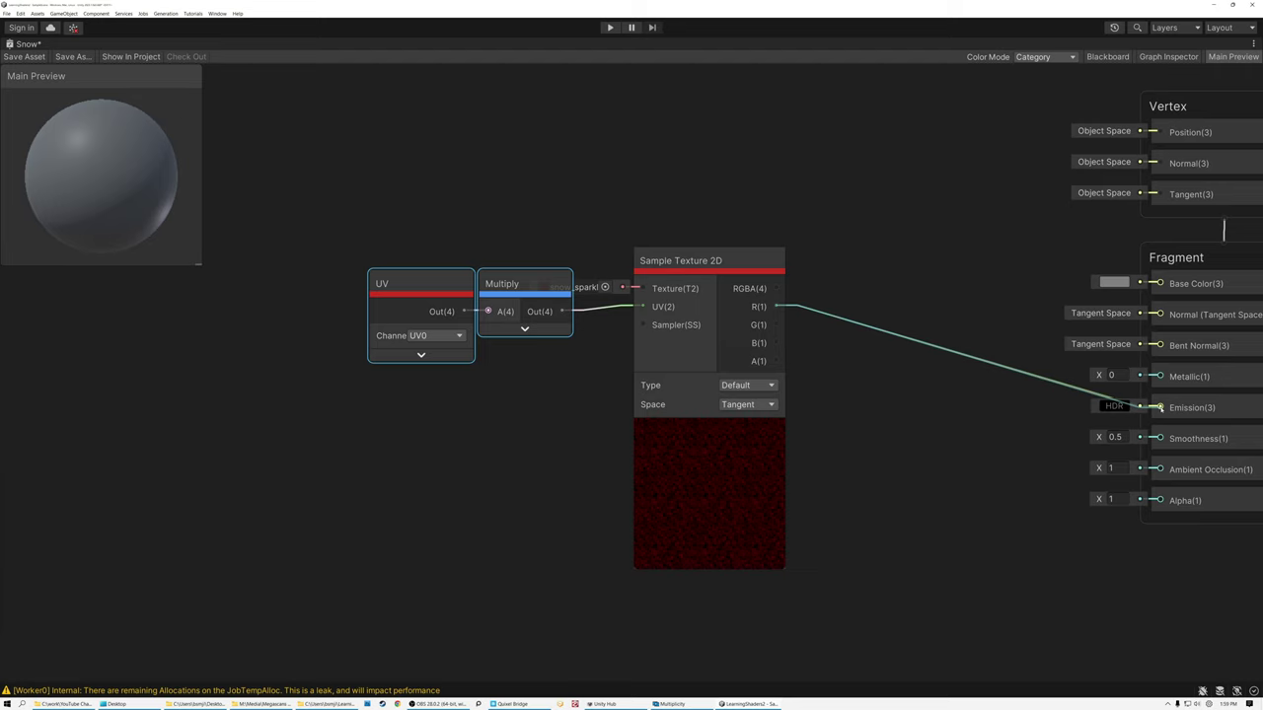
{"action": "left_click_drag", "start_coordinate": [216, 263], "coordinate": [483, 479]}
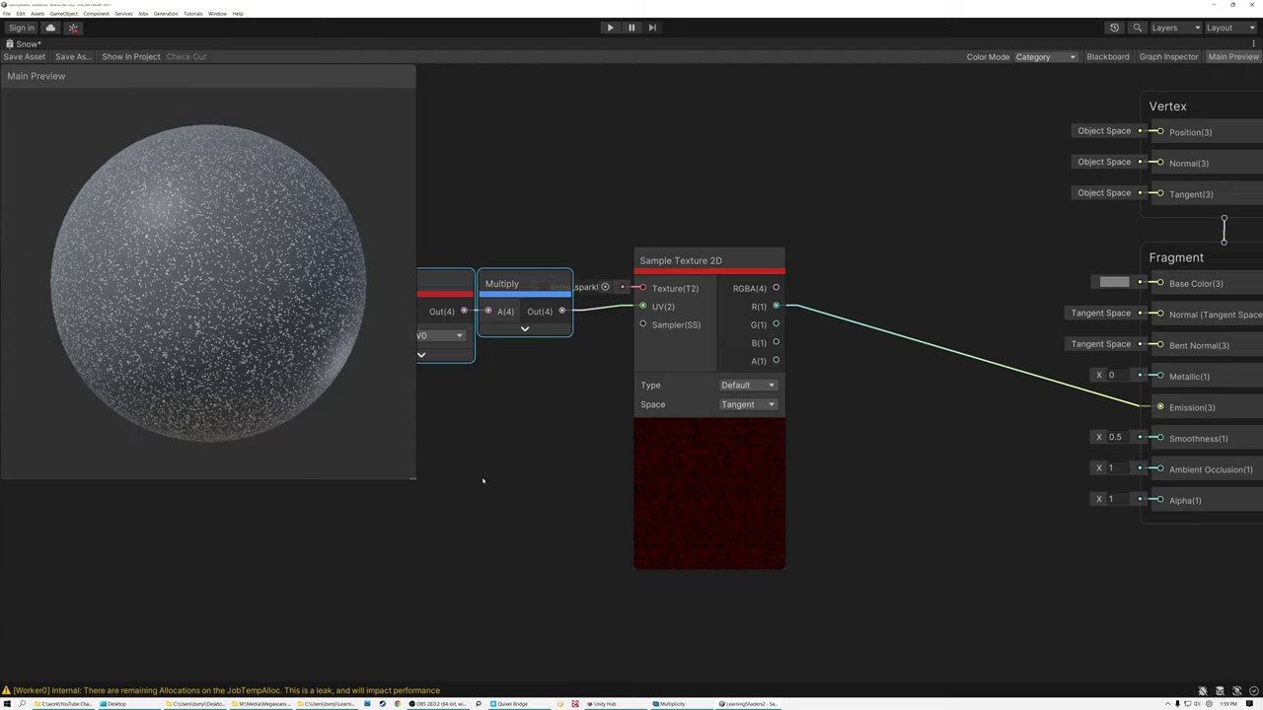
{"action": "left_click_drag", "start_coordinate": [185, 287], "coordinate": [264, 373]}
{"action": "scroll", "coordinate": [263, 373], "scroll_direction": "up", "scroll_amount": 5}
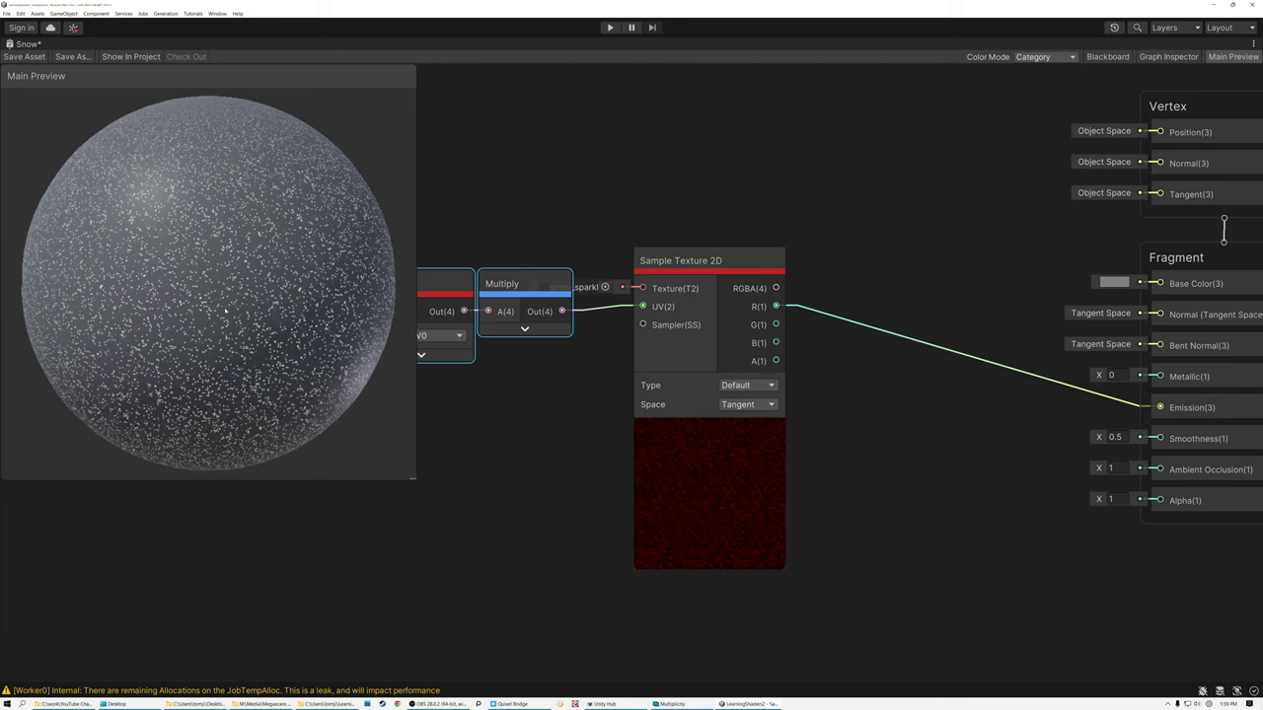
{"action": "left_click_drag", "start_coordinate": [278, 324], "coordinate": [218, 267]}
{"action": "scroll", "coordinate": [218, 267], "scroll_direction": "down", "scroll_amount": 4}
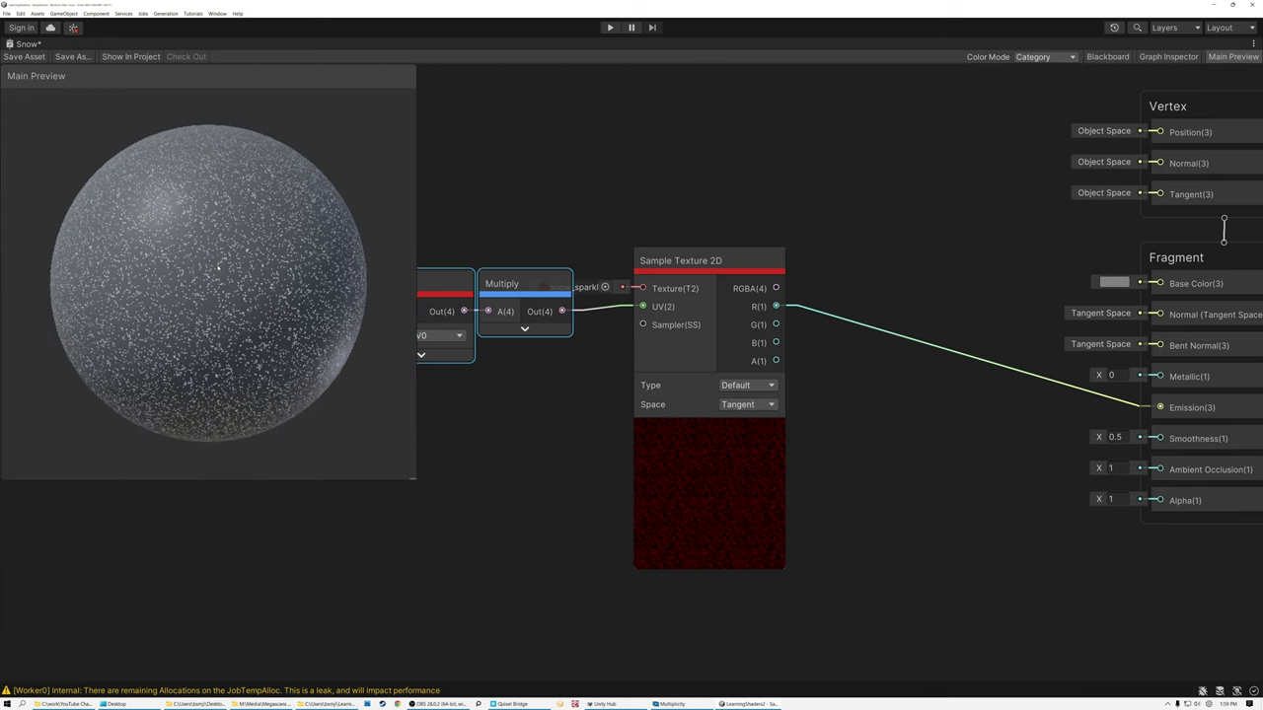
- Collapse the preview of the sparkle Sample Texture 2D node and place a duplicate of the node below it
{"action": "left_click_drag", "start_coordinate": [286, 288], "coordinate": [212, 245]}
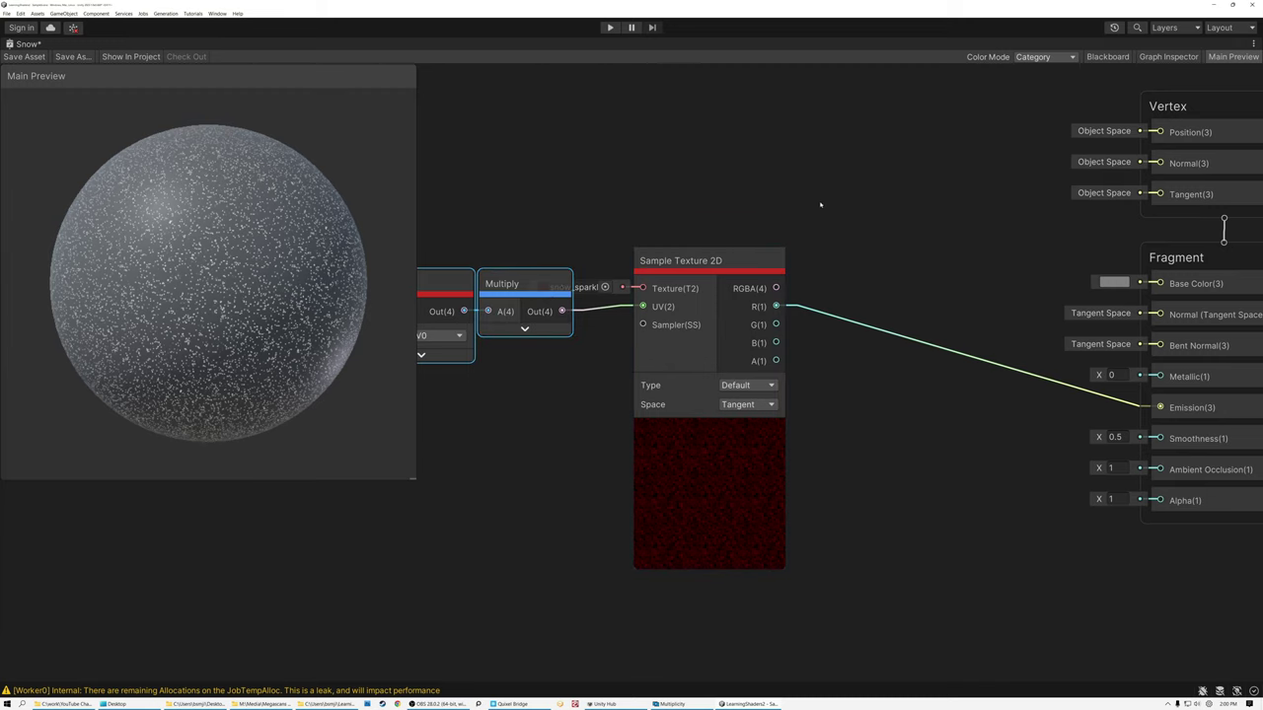
{"action": "middle_click_drag", "start_coordinate": [820, 204], "coordinate": [949, 159]}
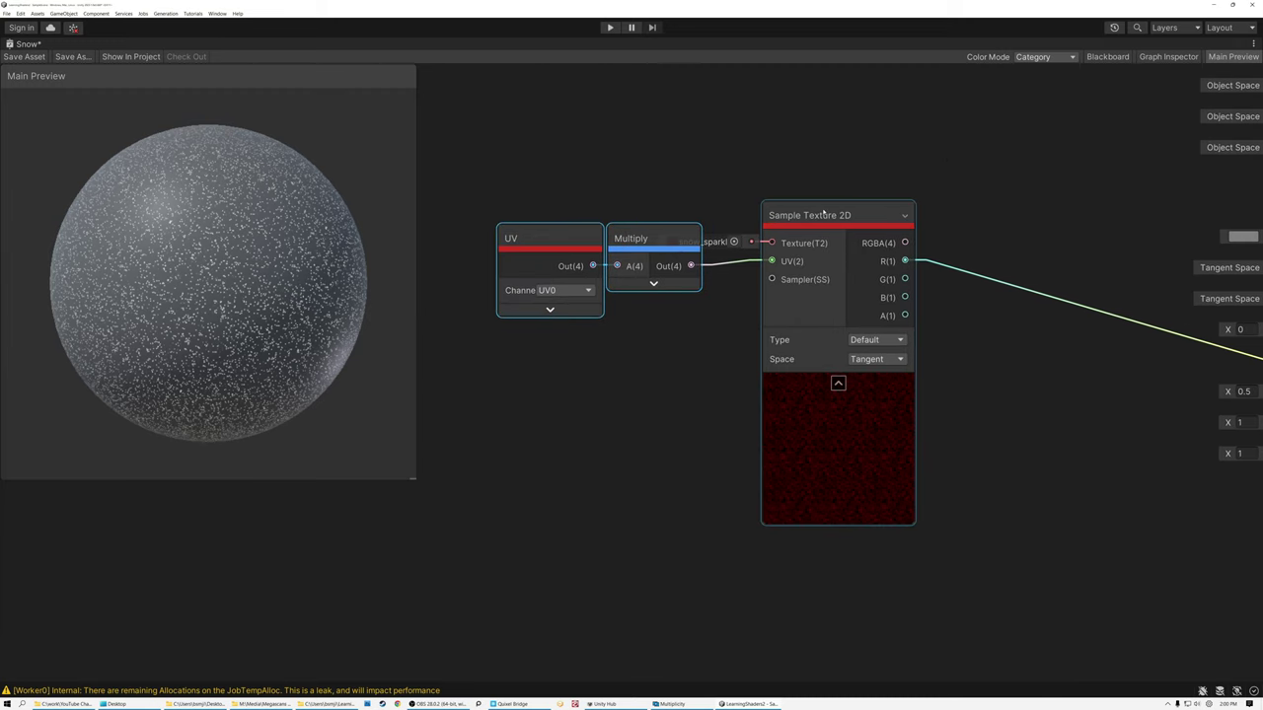
{"action": "left_click", "coordinate": [832, 216]}
{"action": "left_click", "coordinate": [837, 383]}
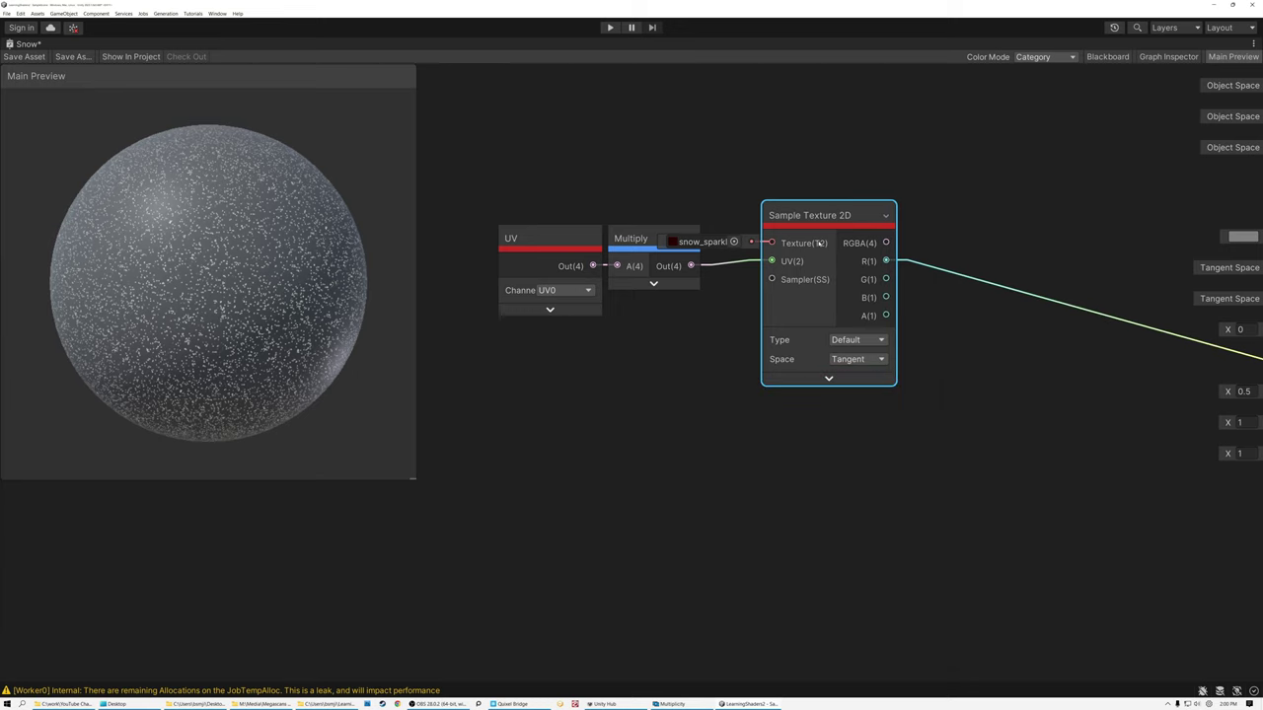
{"action": "key", "text": "ctrl+d"}
{"action": "left_click_drag", "start_coordinate": [849, 253], "coordinate": [749, 484]}
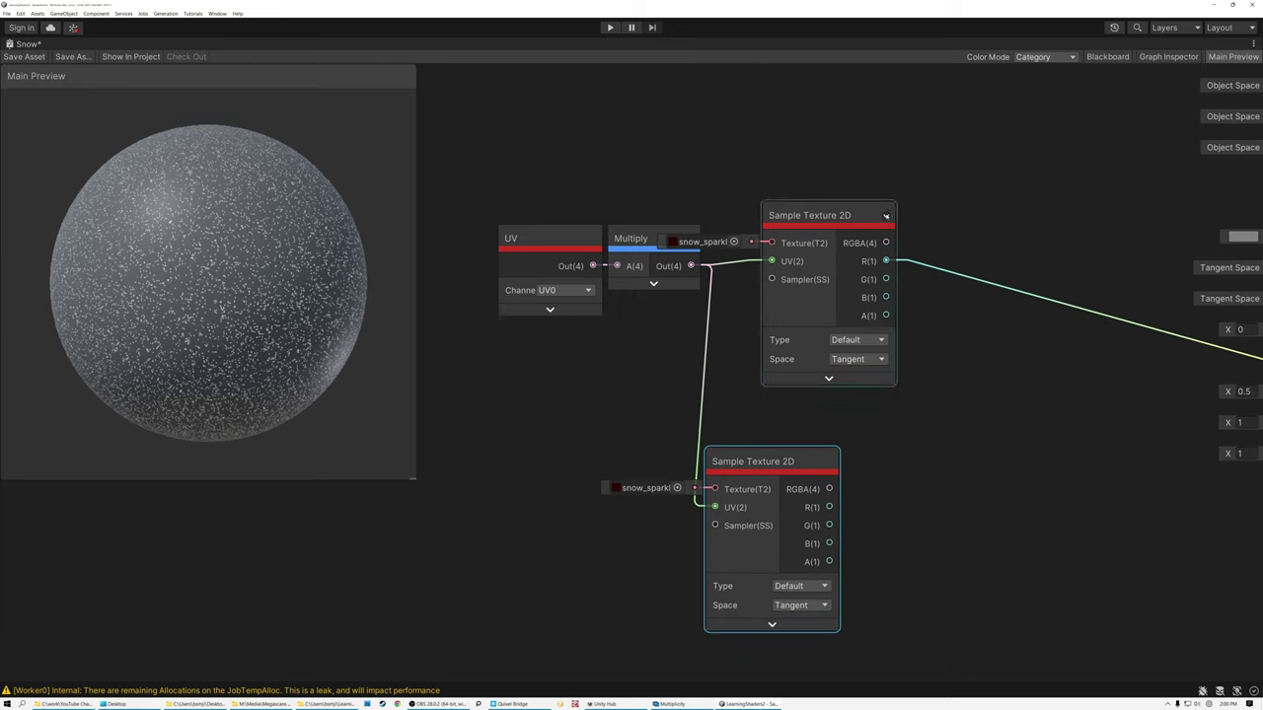
- Hide the original sparkle texture node's unused ports, line it up beside the Multiply node, and adjust the duplicate's position beneath it
{"action": "left_click", "coordinate": [885, 216]}
{"action": "left_click_drag", "start_coordinate": [800, 225], "coordinate": [744, 247]}
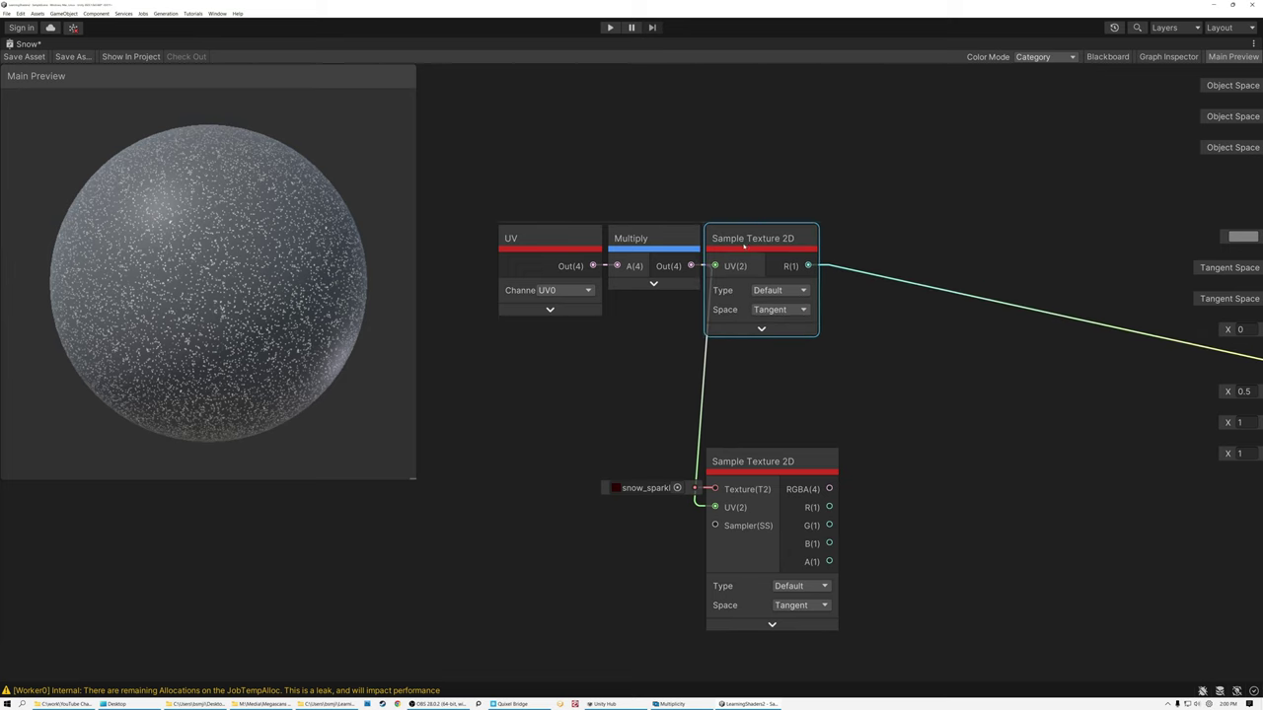
{"action": "middle_click_drag", "start_coordinate": [667, 369], "coordinate": [705, 316]}
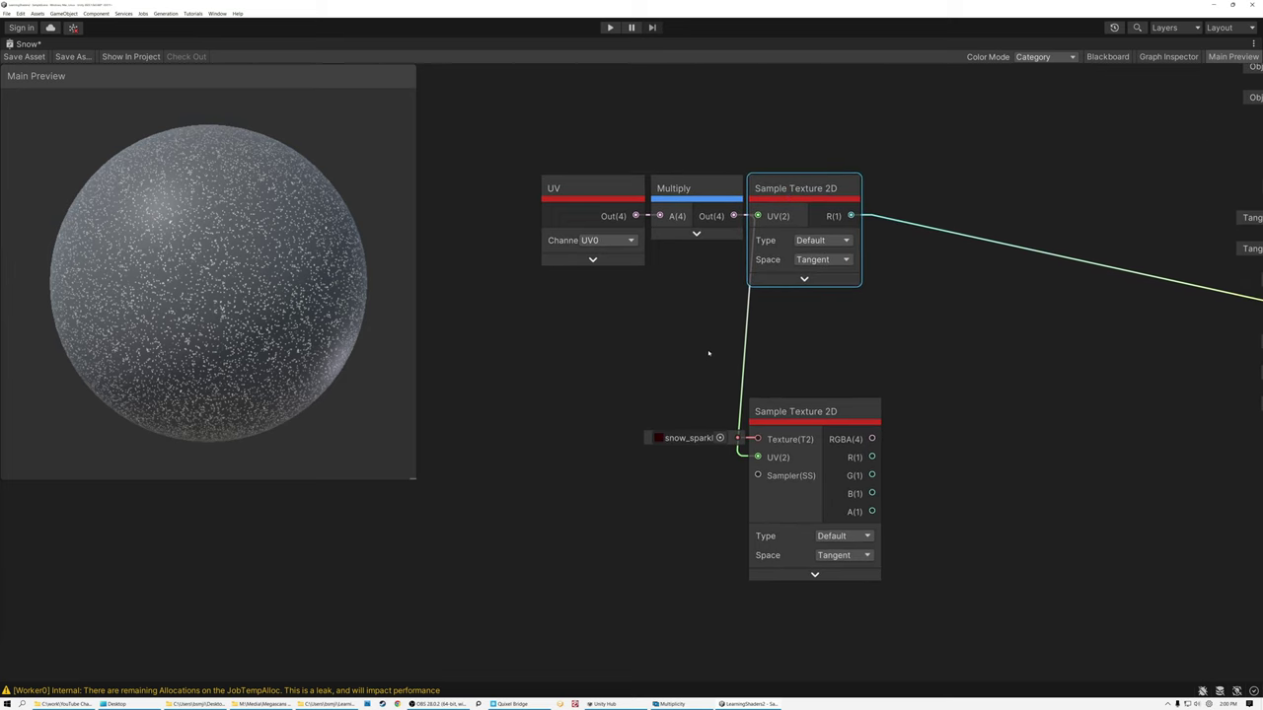
{"action": "mouse_move", "coordinate": [793, 408]}
{"action": "left_mouse_down"}
{"action": "mouse_move", "coordinate": [838, 400]}
{"action": "mouse_move", "coordinate": [791, 403]}
{"action": "left_mouse_up"}
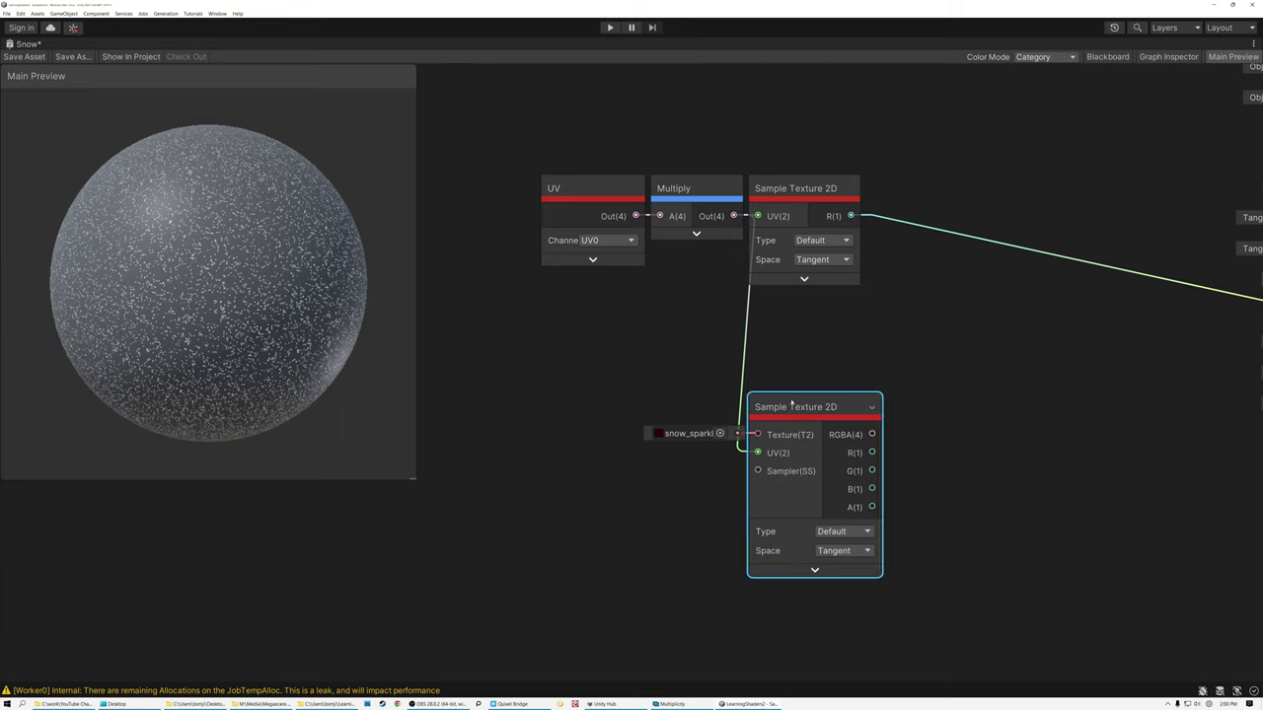
- Add a Screen Position node ahead of the duplicated sparkle texture and collapse its preview
{"action": "left_click", "coordinate": [510, 418]}
{"action": "key", "text": "space"}
{"action": "type", "text": "scre"}
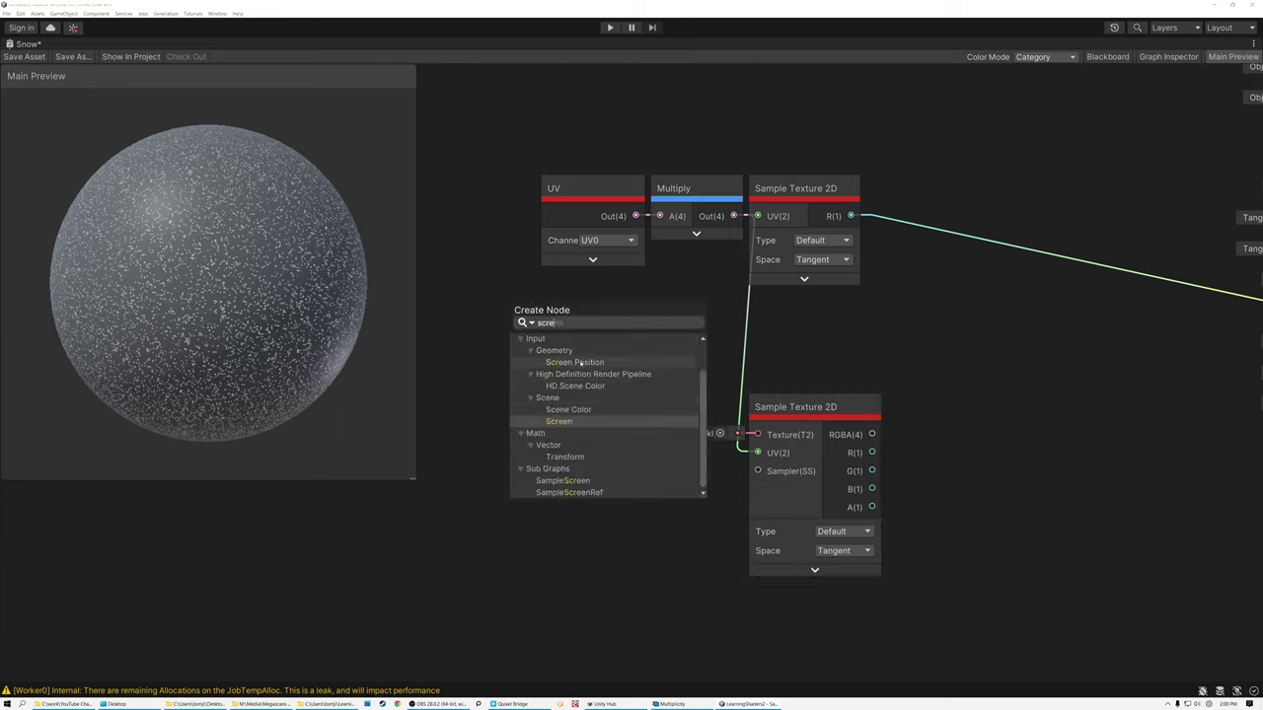
{"action": "left_click", "coordinate": [578, 363]}
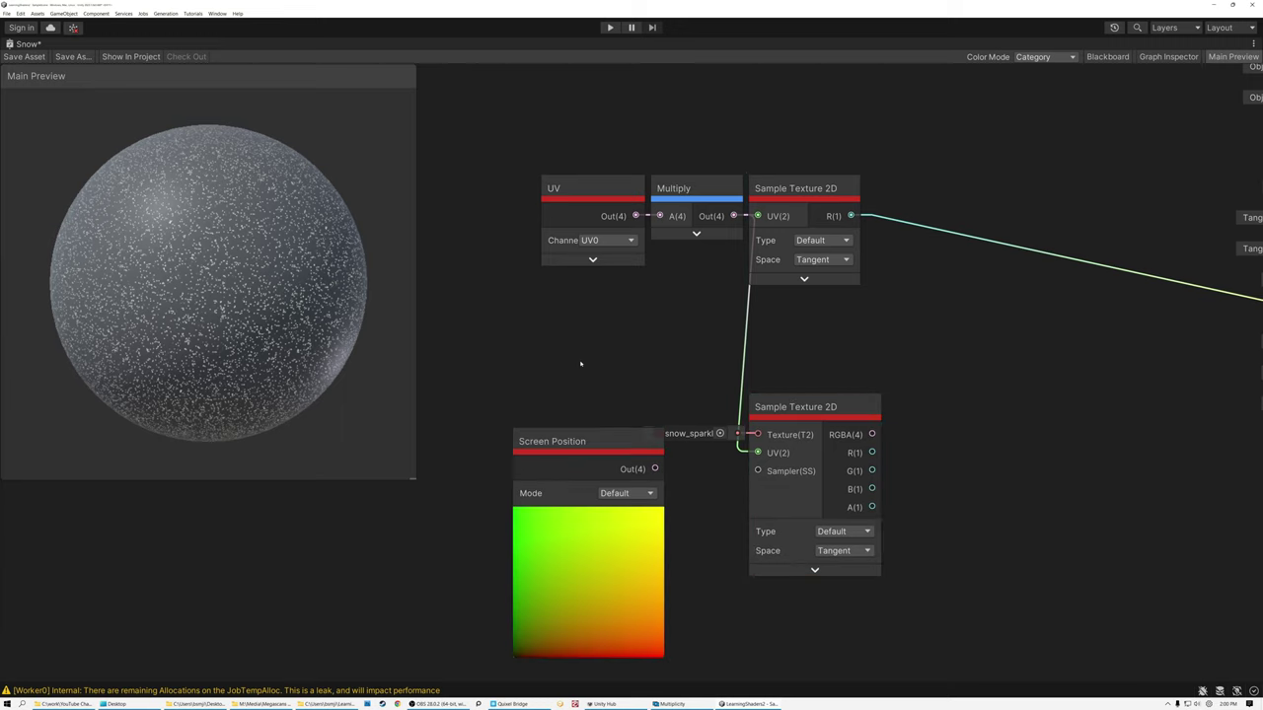
{"action": "left_click", "coordinate": [588, 517]}
{"action": "left_click_drag", "start_coordinate": [572, 447], "coordinate": [531, 430]}
- Add a Screen node from the Scene inputs below the Screen Position node
{"action": "left_click", "coordinate": [457, 572]}
{"action": "key", "text": "space"}
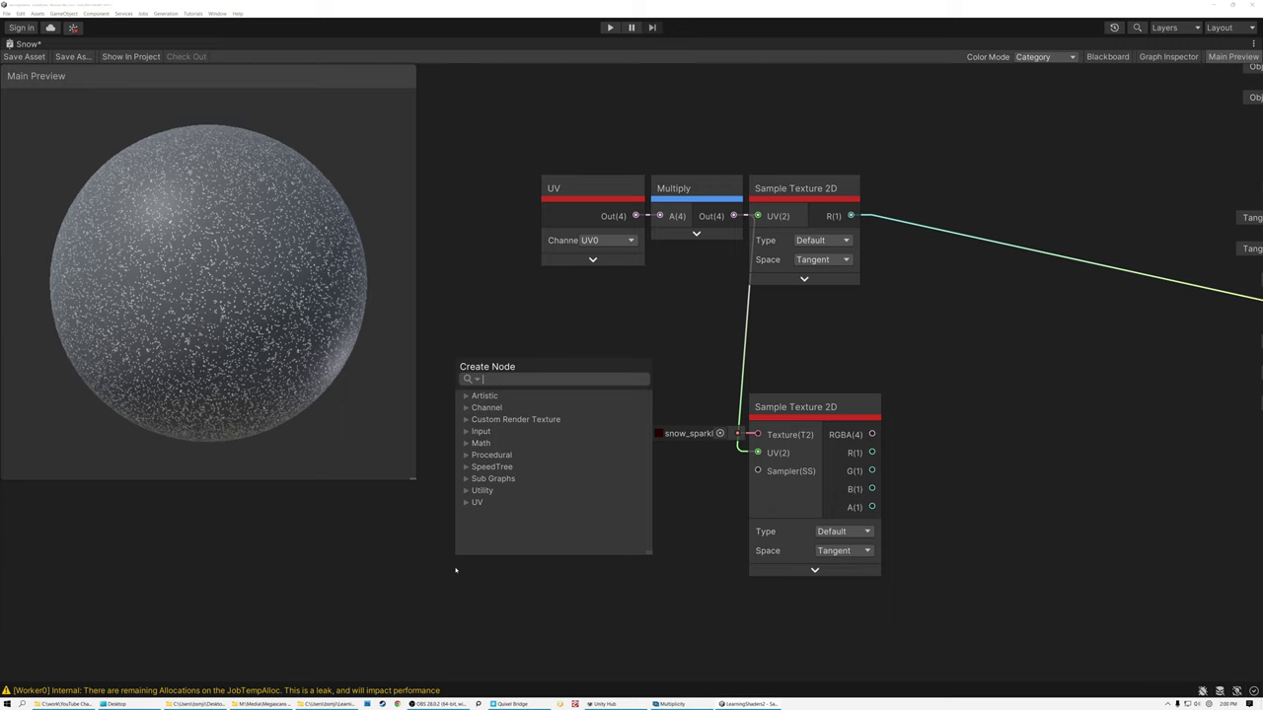
{"action": "type", "text": "scree"}
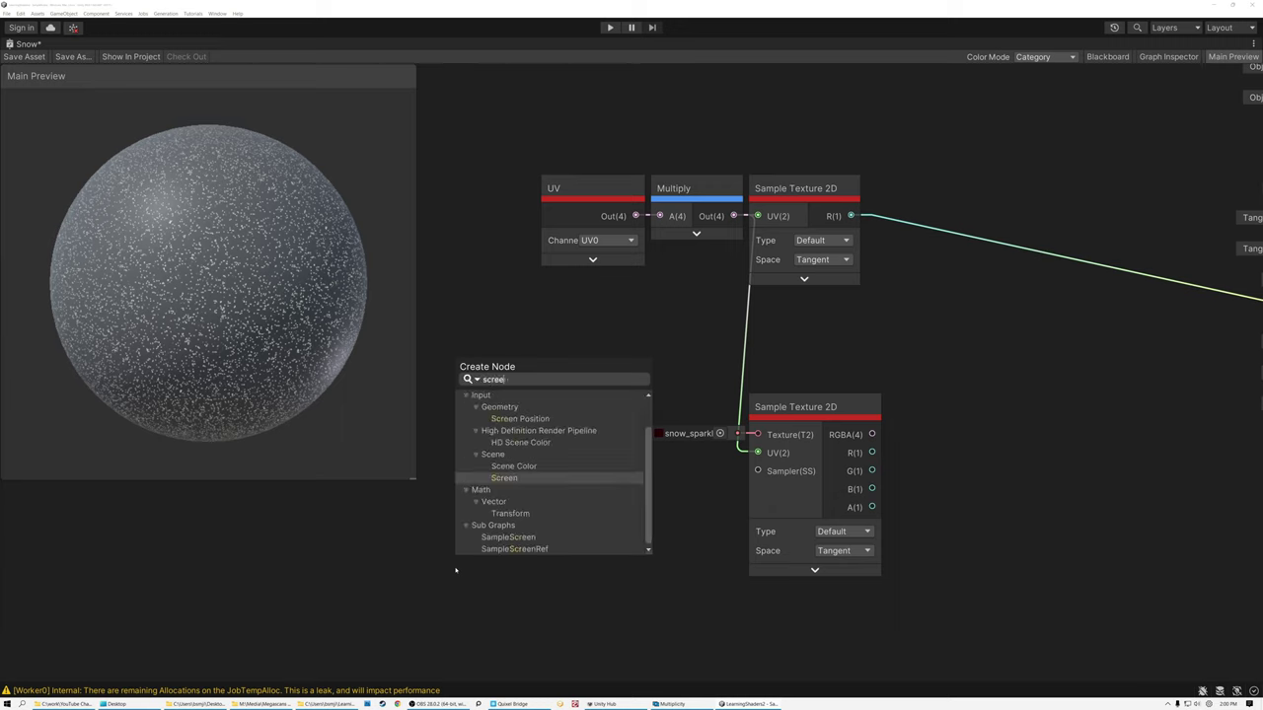
{"action": "double_click", "coordinate": [501, 477]}
- Feed the Screen node's Width and Height into R and G of a new Combine node, placed beside it with its preview collapsed
{"action": "left_click_drag", "start_coordinate": [486, 587], "coordinate": [541, 562]}
{"action": "type", "text": "combine"}
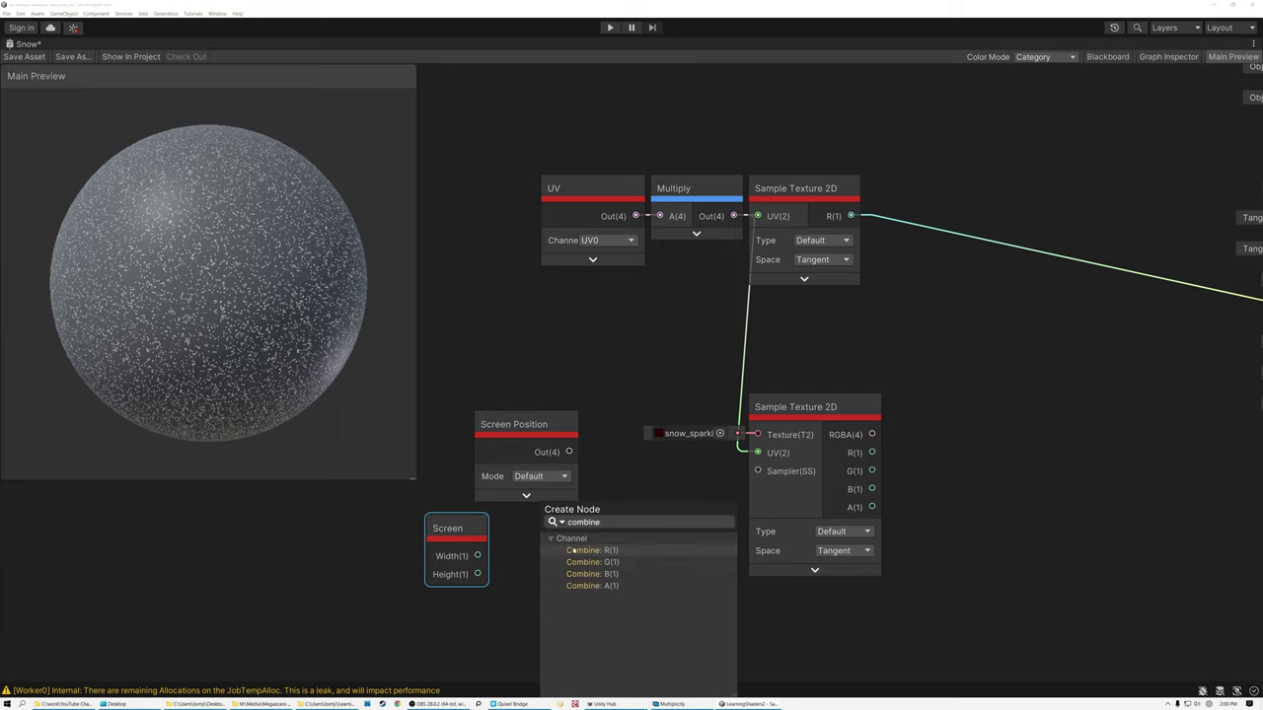
{"action": "left_click", "coordinate": [582, 549]}
{"action": "left_click_drag", "start_coordinate": [478, 575], "coordinate": [539, 592]}
{"action": "left_click", "coordinate": [606, 651]}
{"action": "left_click_drag", "start_coordinate": [577, 550], "coordinate": [535, 531]}
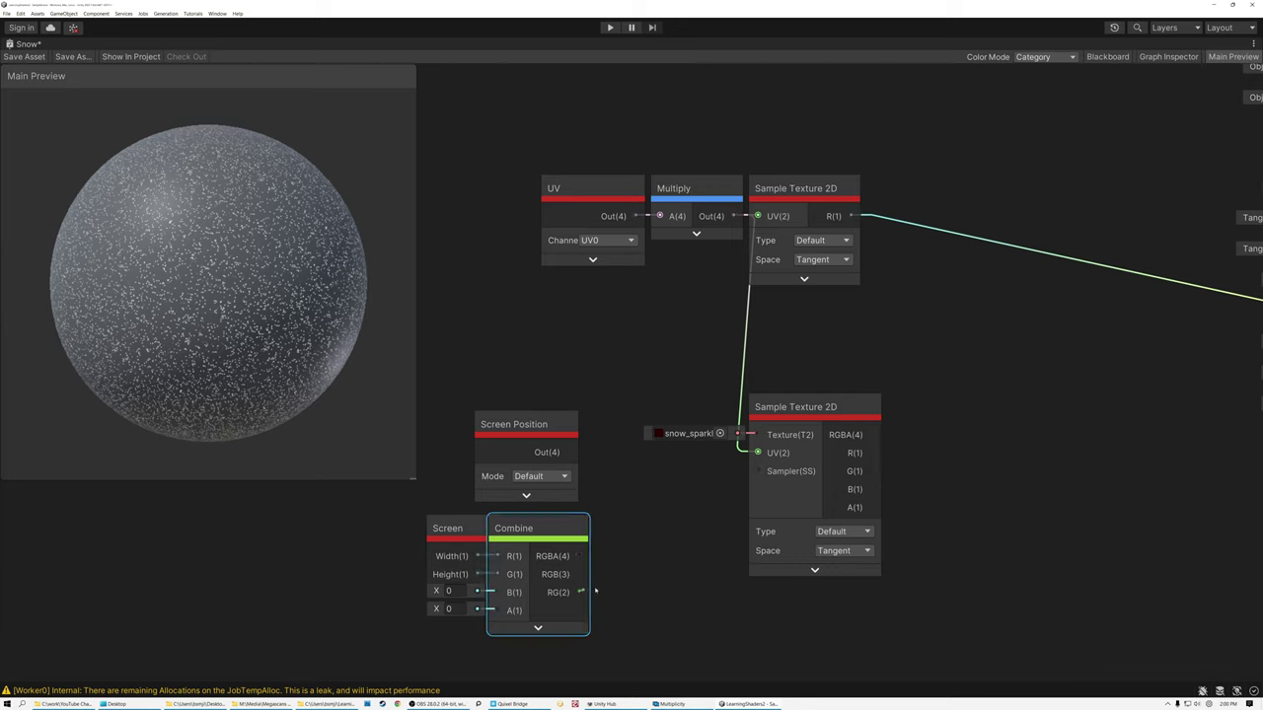
- Feed Combine's RG output into a new Divide node, set its B input to 512 in X and Y, and collapse its preview
{"action": "left_click_drag", "start_coordinate": [578, 573], "coordinate": [641, 574]}
{"action": "type", "text": "divide"}
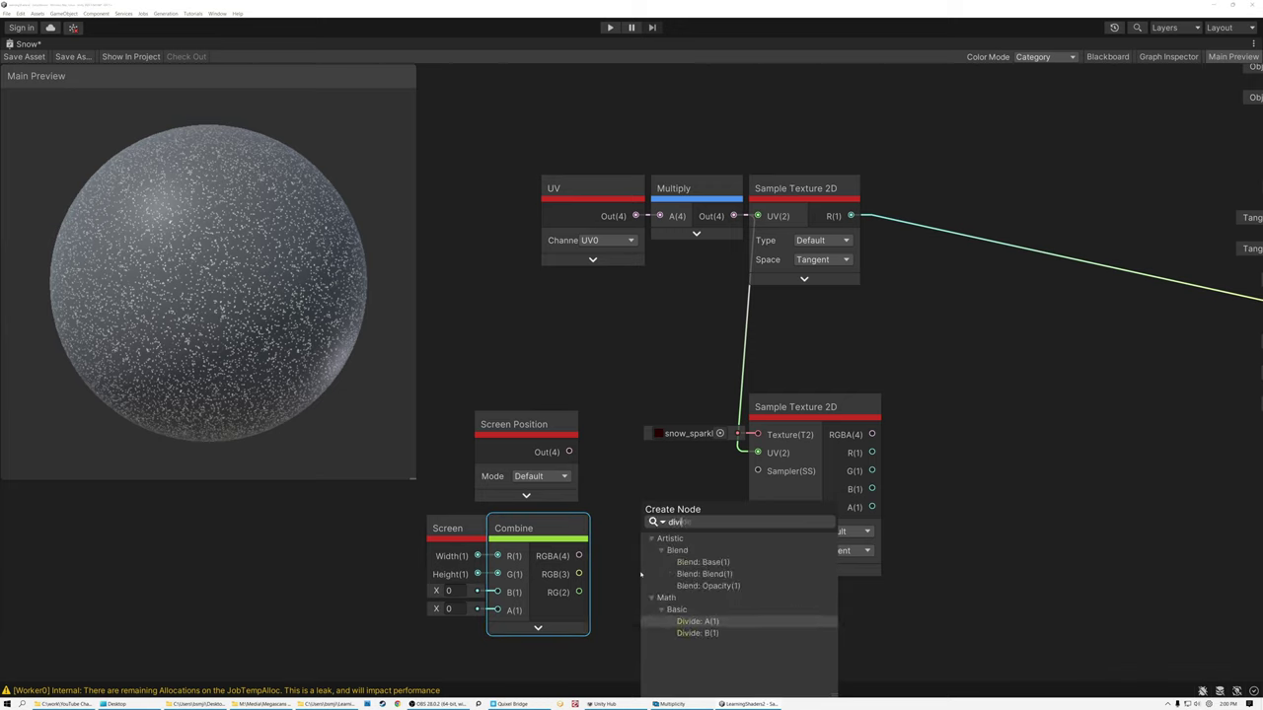
{"action": "left_click", "coordinate": [696, 621]}
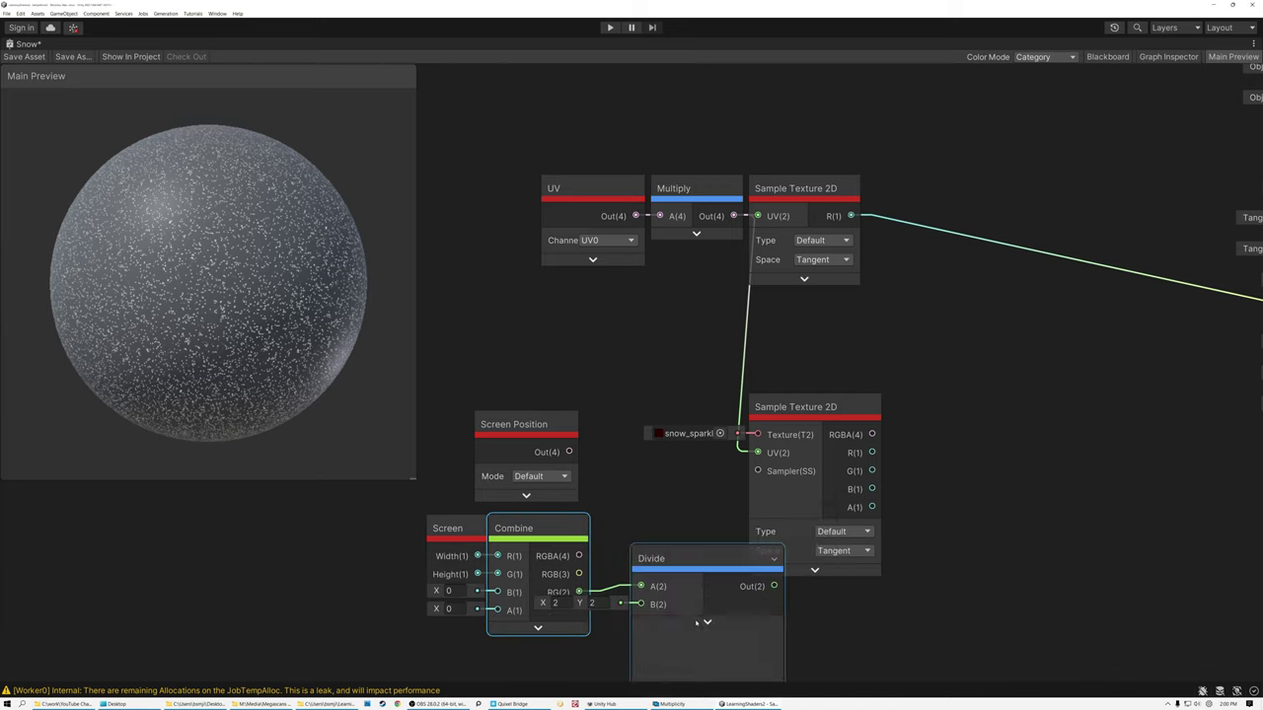
{"action": "left_click", "coordinate": [563, 605]}
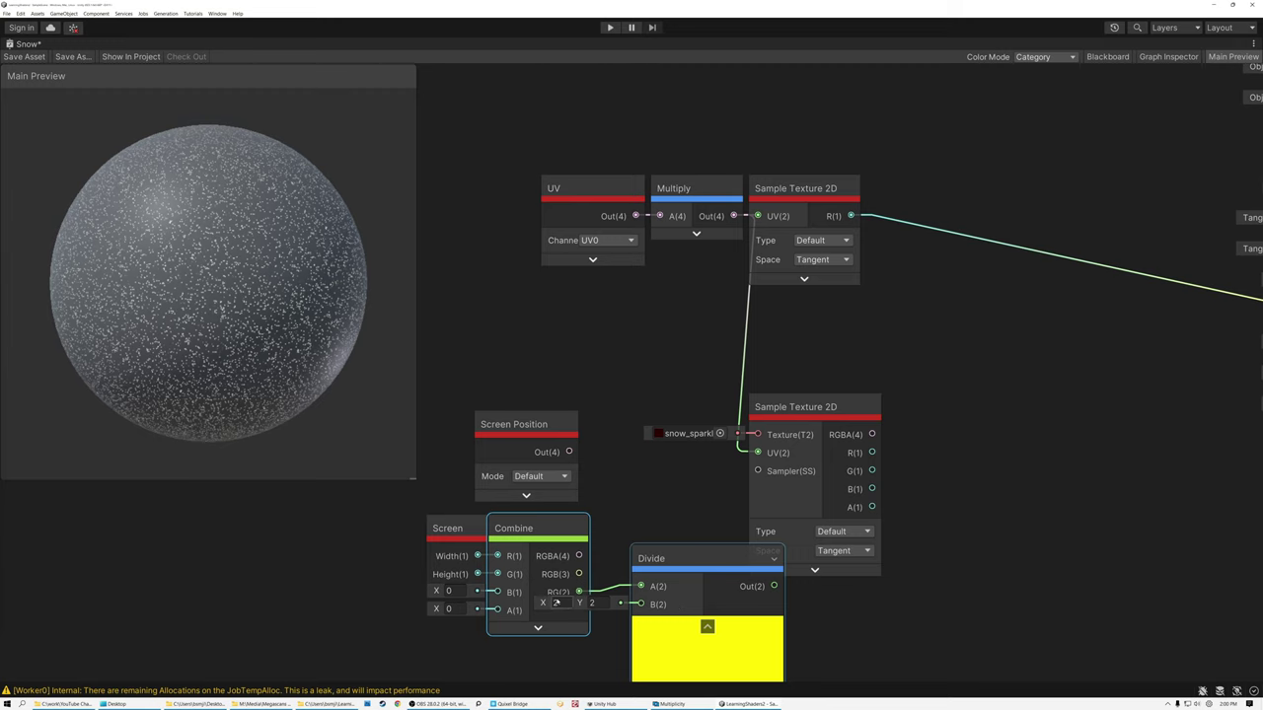
{"action": "type", "text": "512"}
{"action": "left_click", "coordinate": [596, 603]}
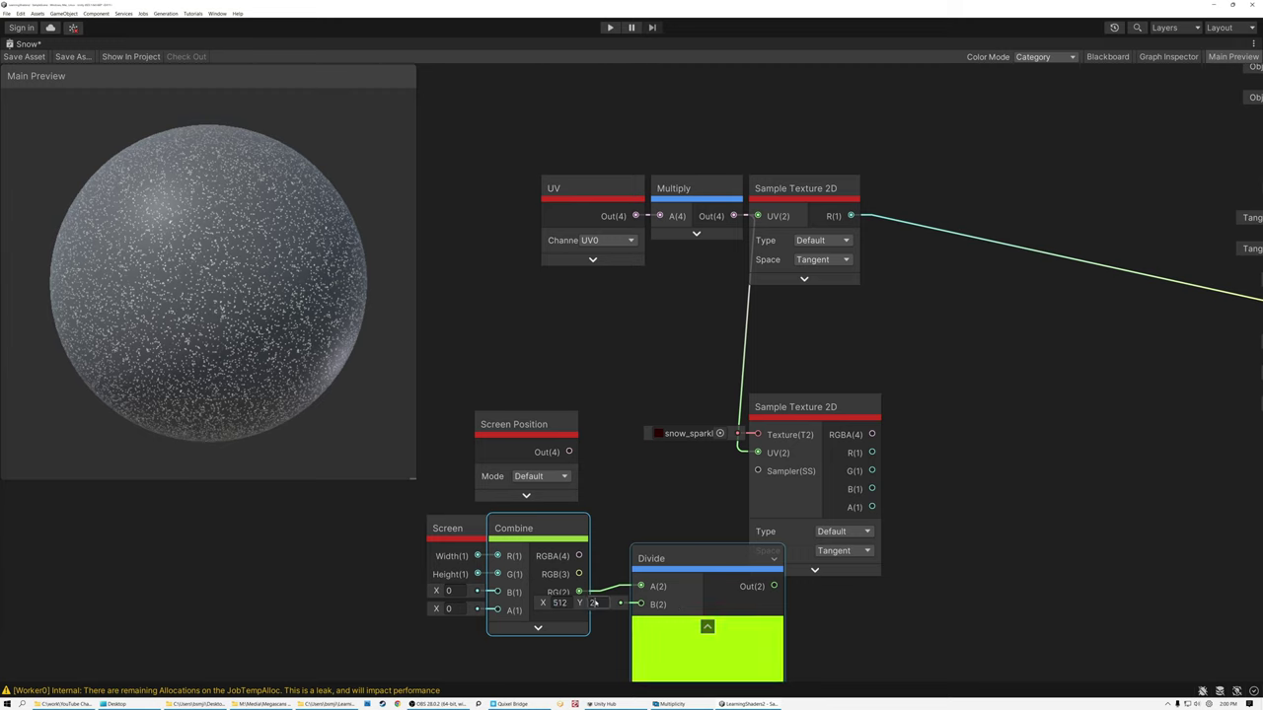
{"action": "type", "text": "512"}
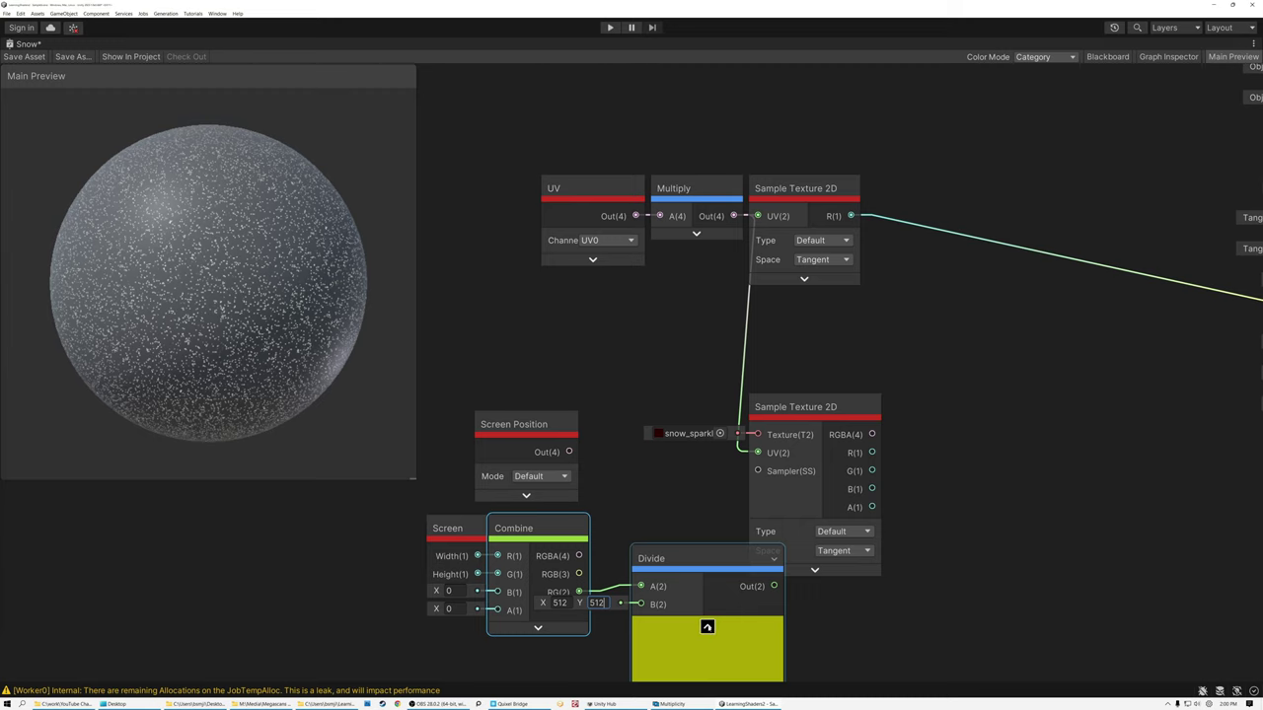
{"action": "left_click", "coordinate": [706, 628]}
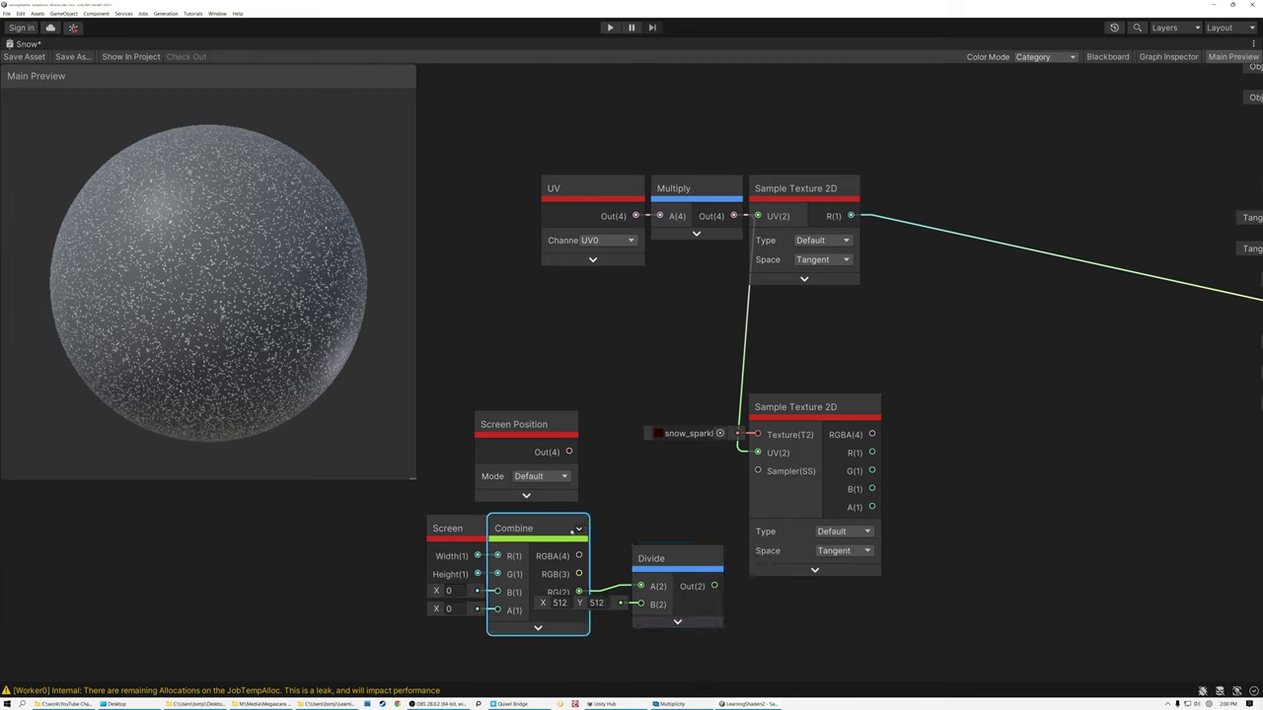
- Hide the Combine node's unused ports and line up the Screen, Combine and Divide nodes beneath Screen Position
{"action": "left_click", "coordinate": [581, 530]}
{"action": "left_click", "coordinate": [449, 530]}
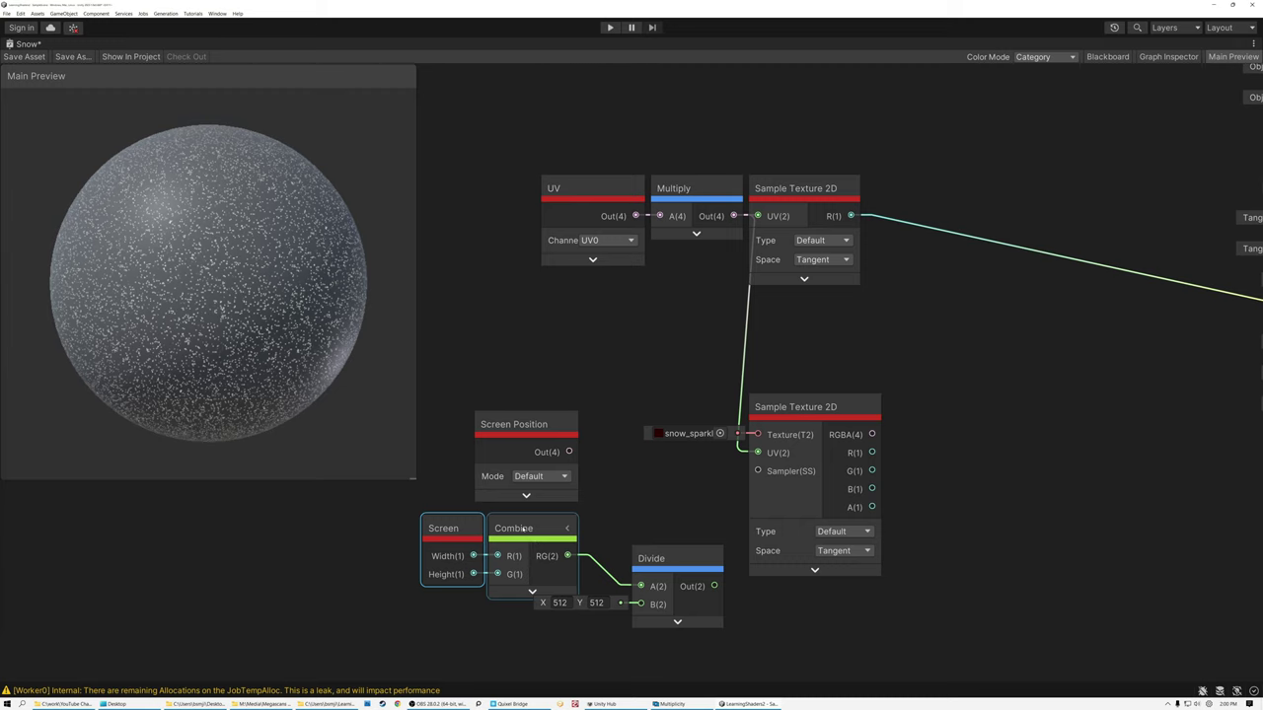
{"action": "left_click", "coordinate": [539, 530]}
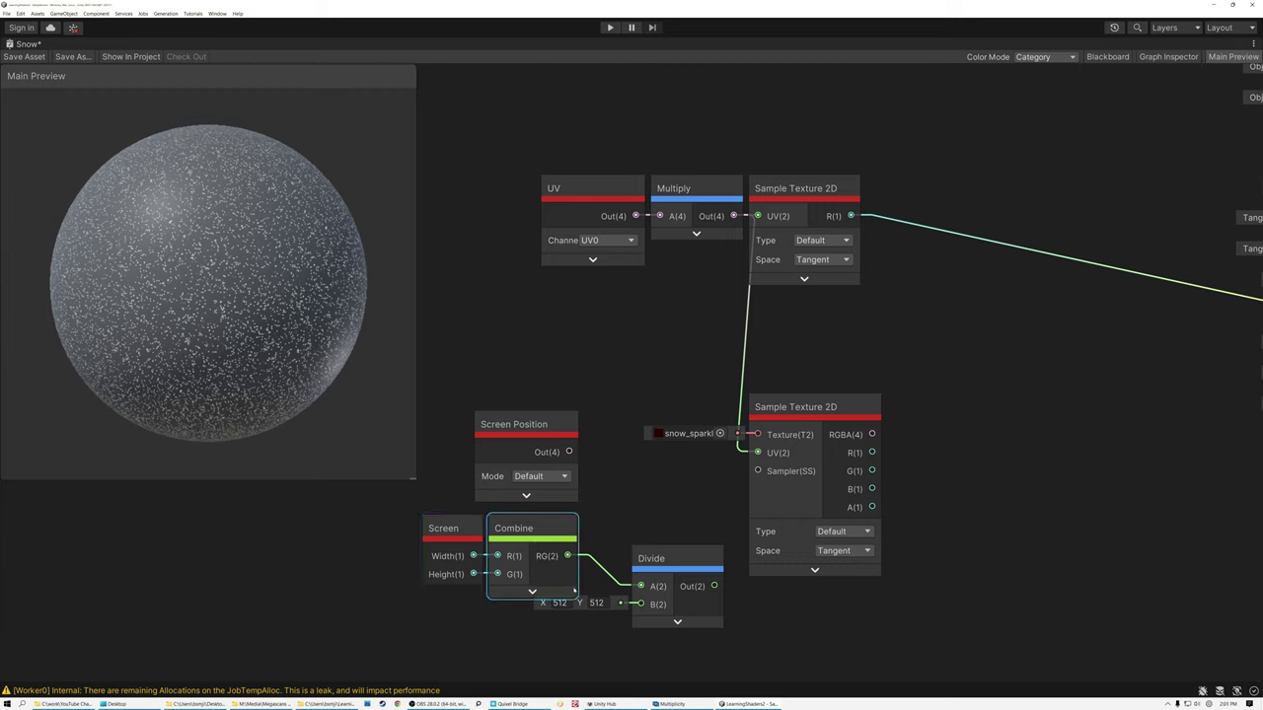
{"action": "left_click_drag", "start_coordinate": [666, 560], "coordinate": [618, 529]}
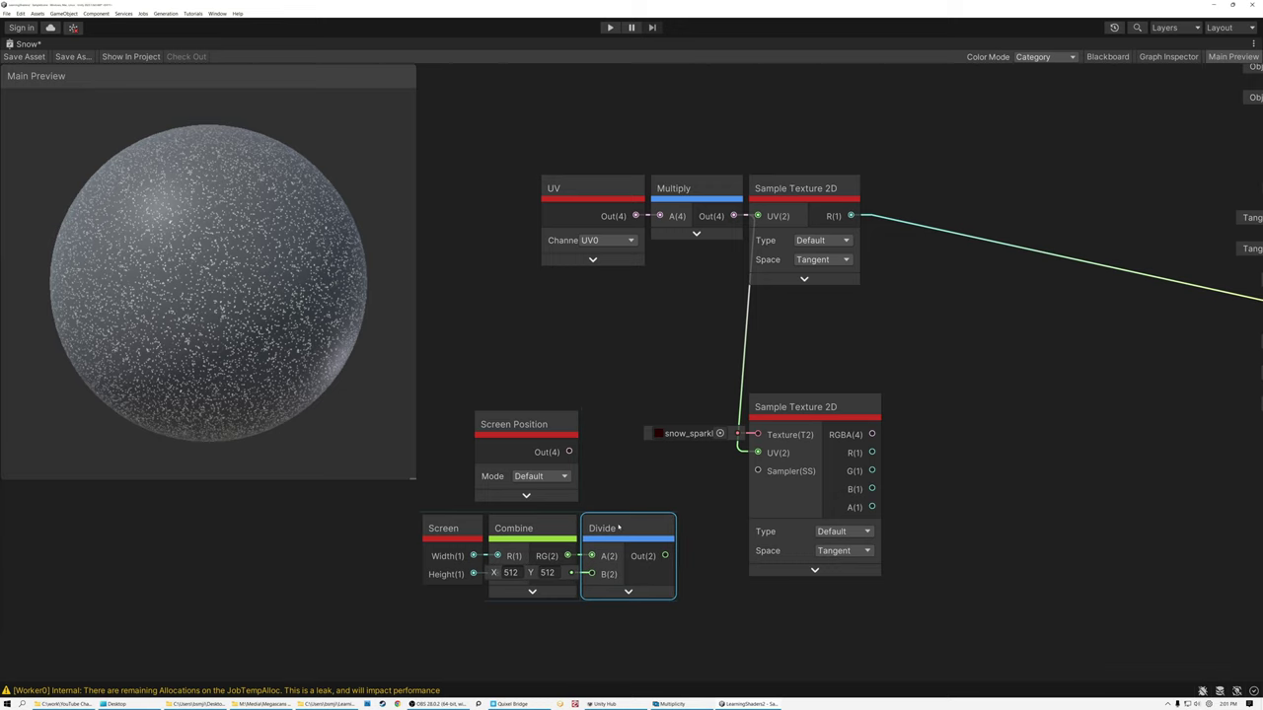
{"action": "left_click_drag", "start_coordinate": [394, 527], "coordinate": [681, 604]}
{"action": "left_click_drag", "start_coordinate": [609, 538], "coordinate": [521, 537]}
- Multiply the Screen Position output by the Divide output in a new Multiply node and collapse its preview
{"action": "left_click", "coordinate": [535, 424]}
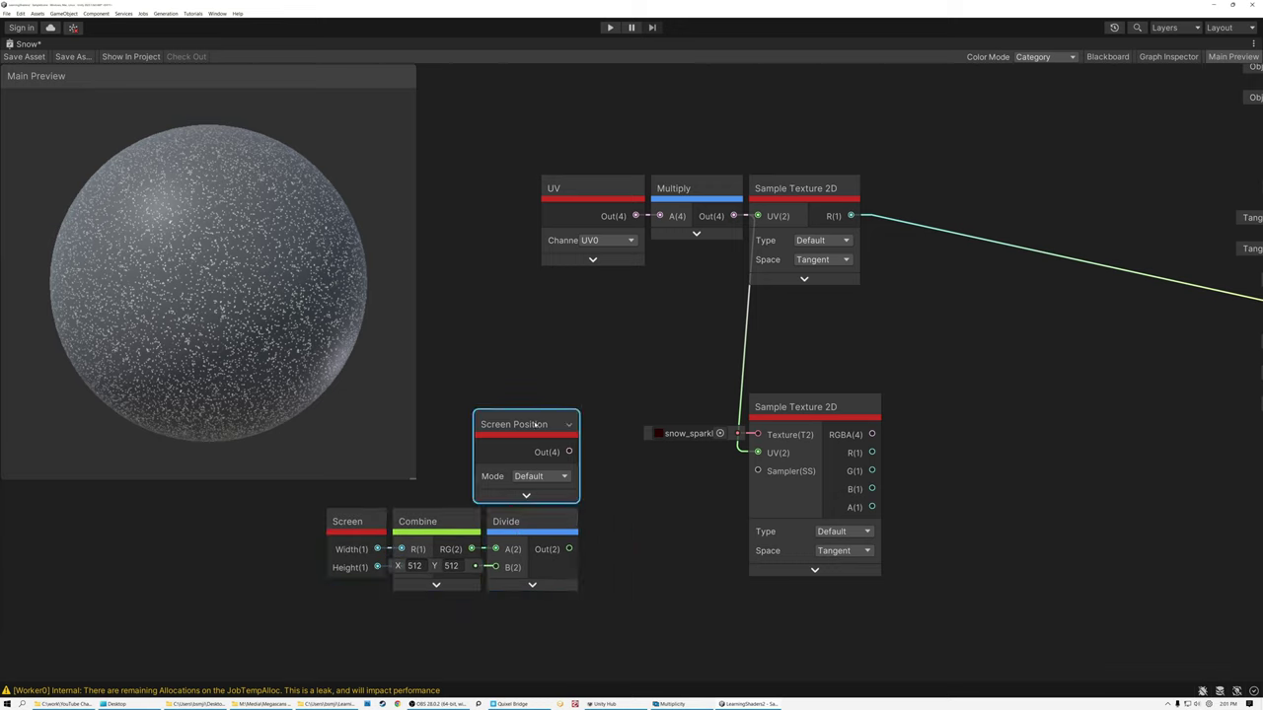
{"action": "left_click_drag", "start_coordinate": [569, 452], "coordinate": [619, 502]}
{"action": "type", "text": "mul"}
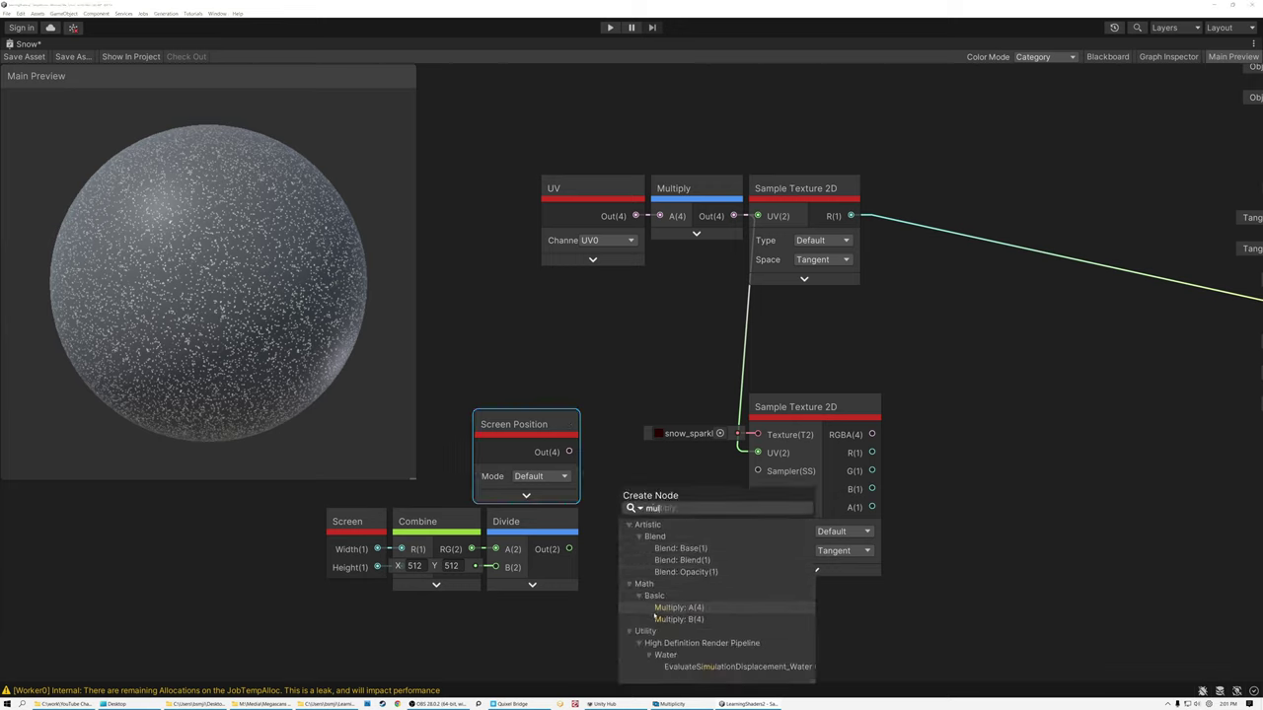
{"action": "left_click", "coordinate": [679, 609]}
{"action": "left_click_drag", "start_coordinate": [569, 548], "coordinate": [619, 532]}
{"action": "left_click", "coordinate": [685, 555]}
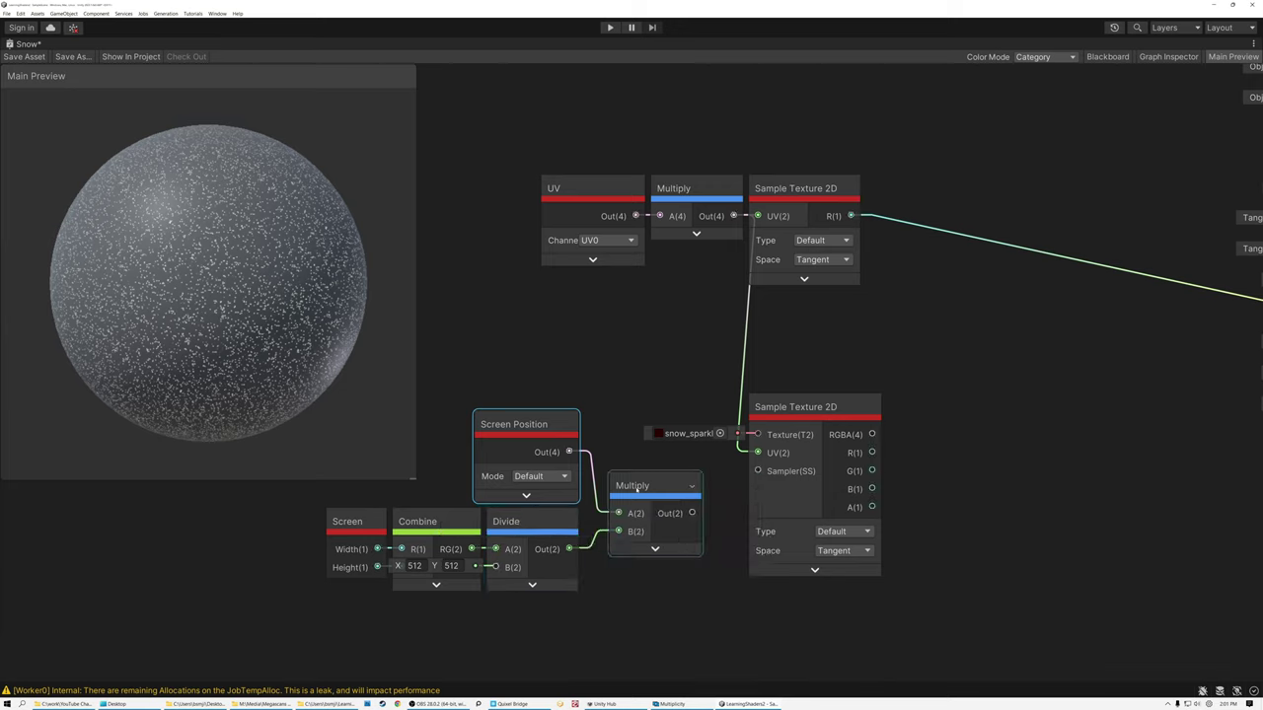
{"action": "left_click_drag", "start_coordinate": [639, 486], "coordinate": [631, 479]}
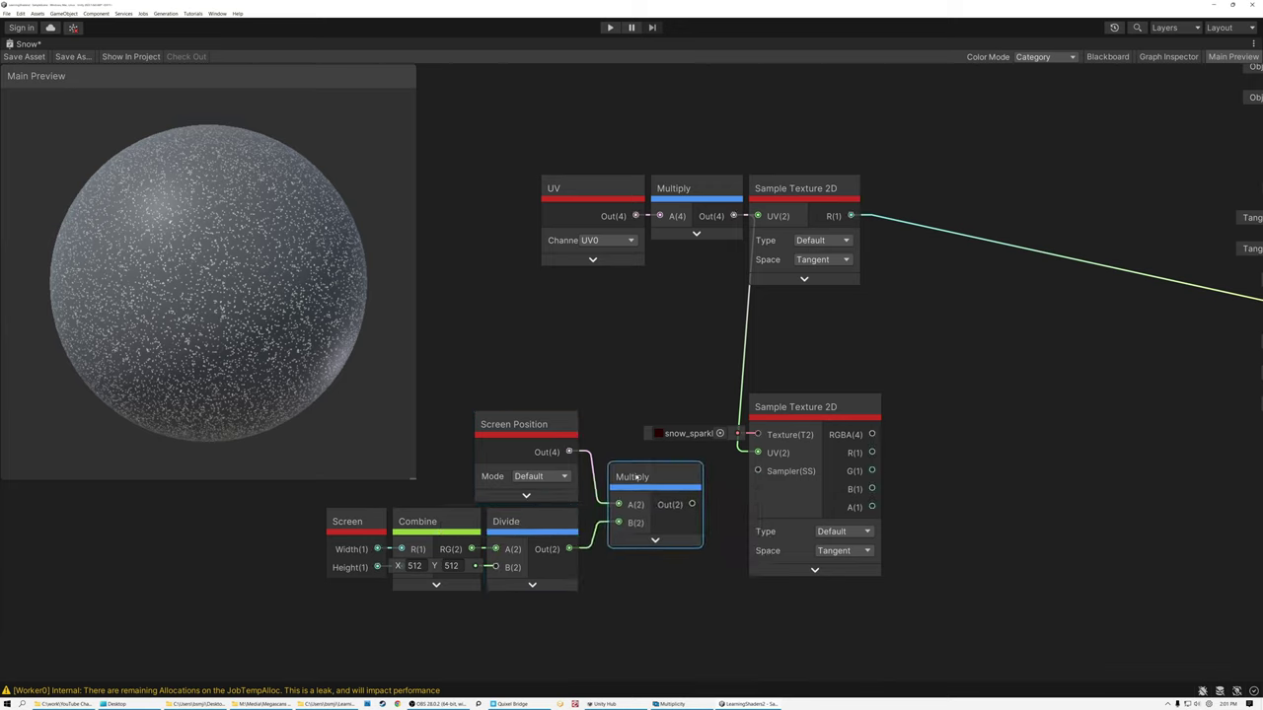
- Connect the screen-space Multiply output to the duplicated sparkle texture's UV input and wire that texture's R channel to Emission
{"action": "left_click_drag", "start_coordinate": [684, 504], "coordinate": [758, 453]}
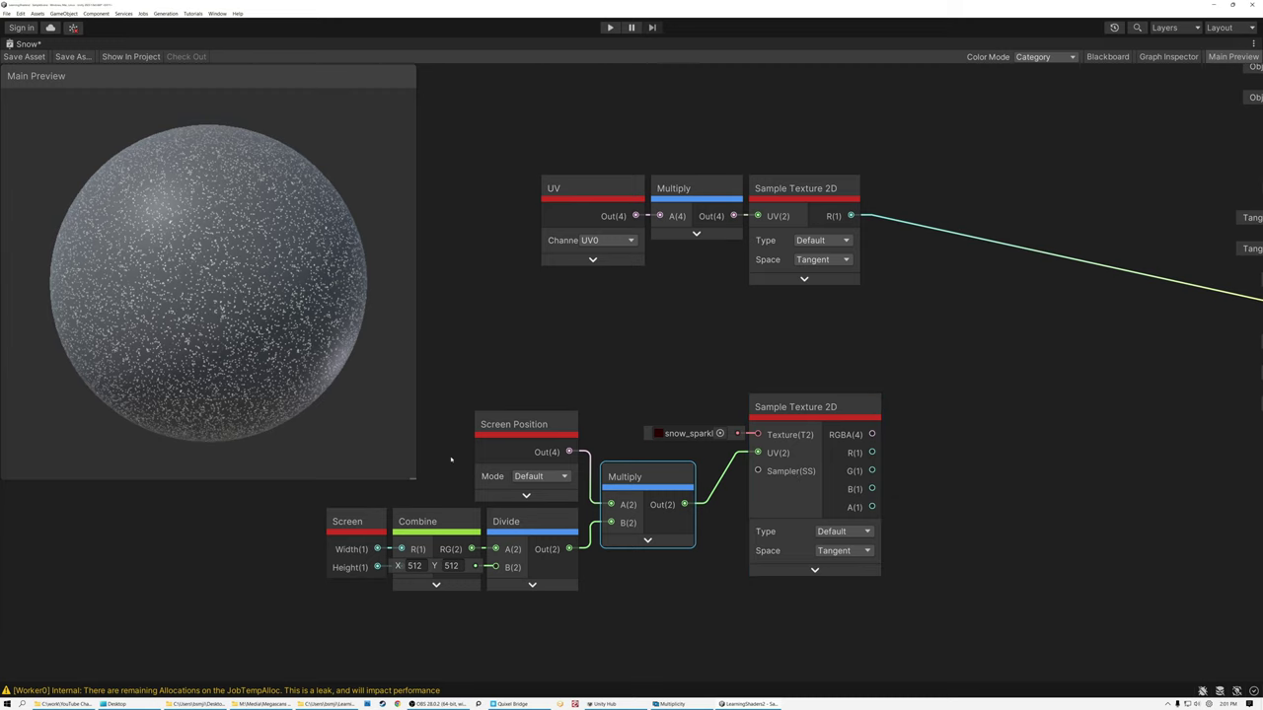
{"action": "left_click_drag", "start_coordinate": [364, 495], "coordinate": [677, 615]}
{"action": "scroll", "coordinate": [684, 513], "scroll_direction": "down", "scroll_amount": 3}
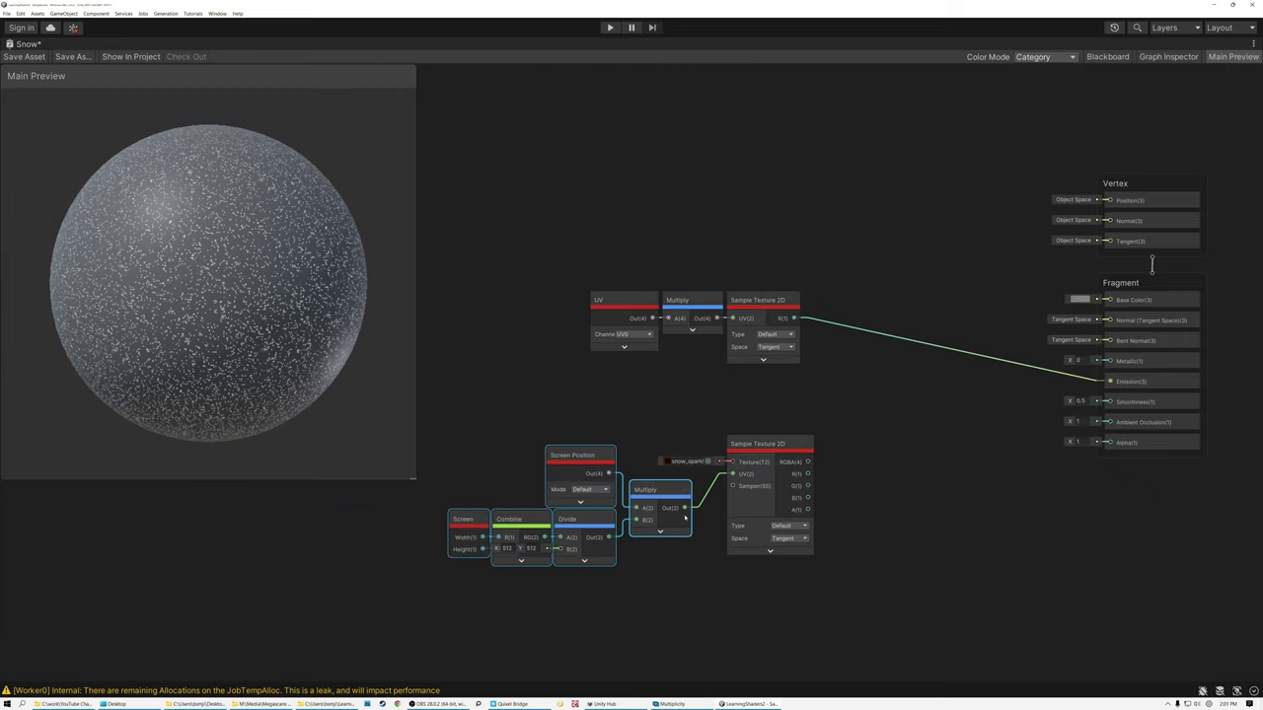
{"action": "left_click_drag", "start_coordinate": [808, 462], "coordinate": [1110, 382]}
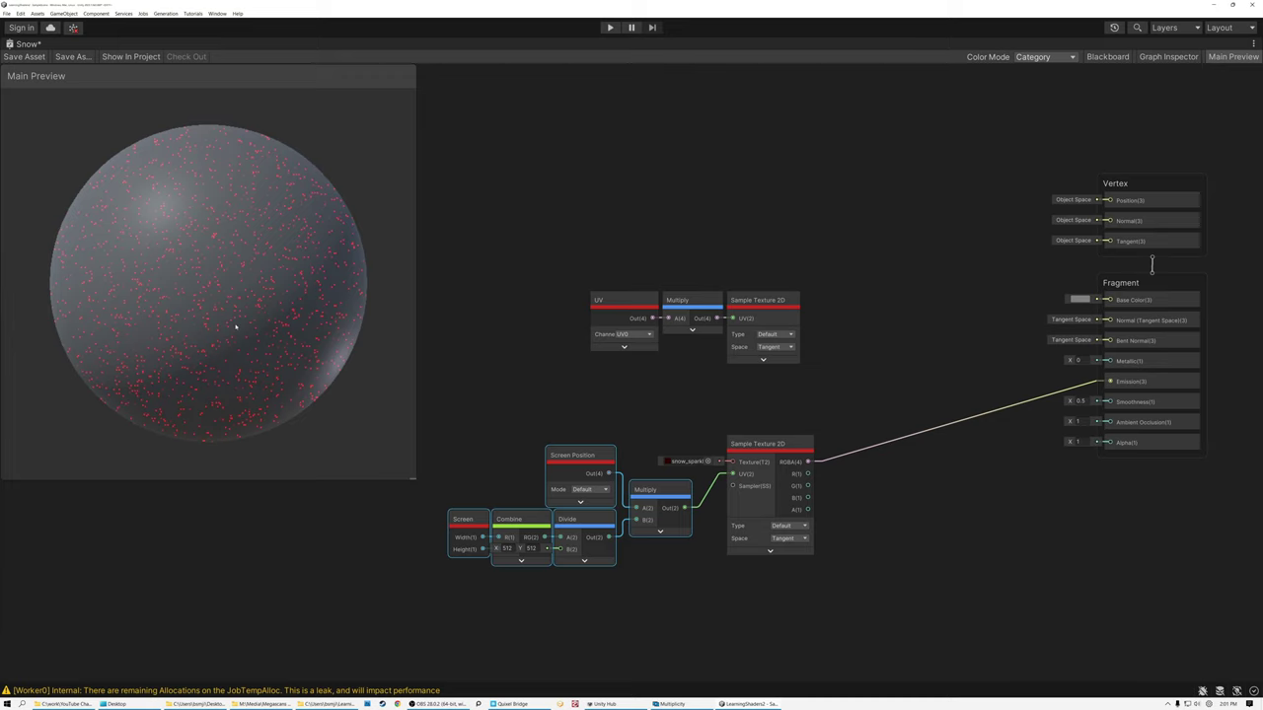
{"action": "left_click_drag", "start_coordinate": [808, 474], "coordinate": [1108, 381]}
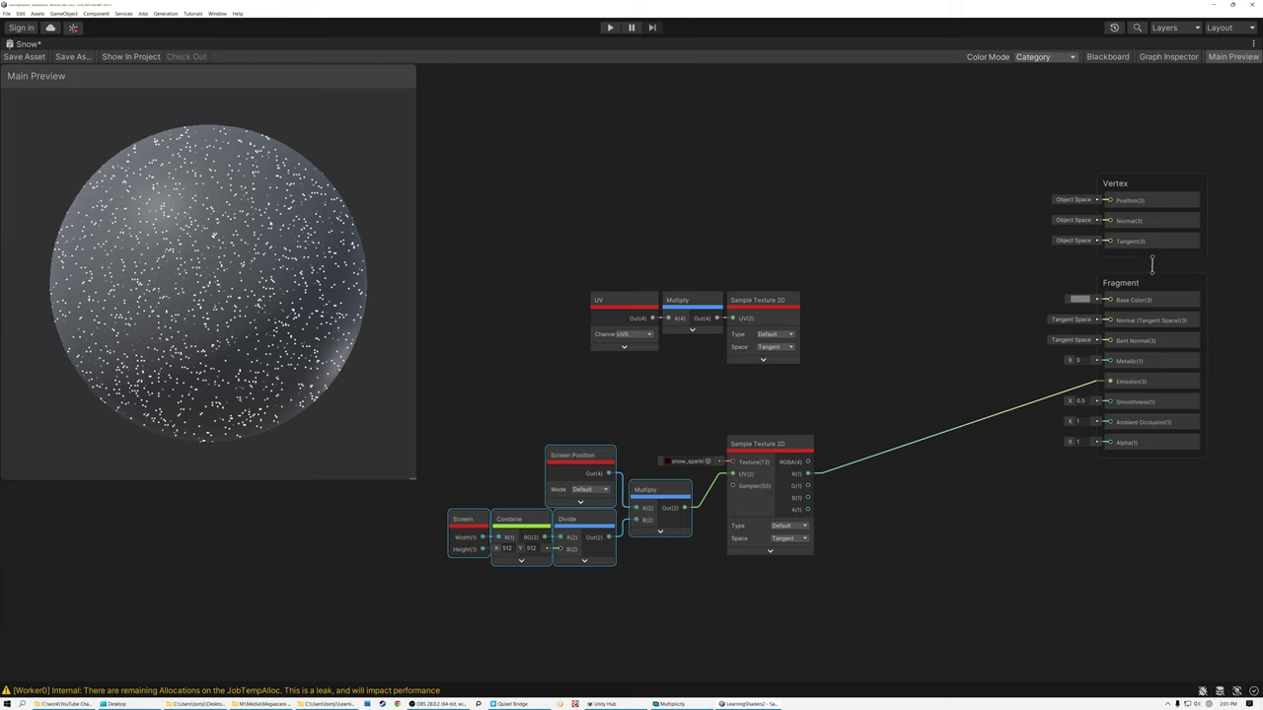
- Show the UV-based sparkle texture's hidden ports and multiply its R channel by the screen-space texture's R channel in a new Multiply node
{"action": "left_click", "coordinate": [794, 301]}
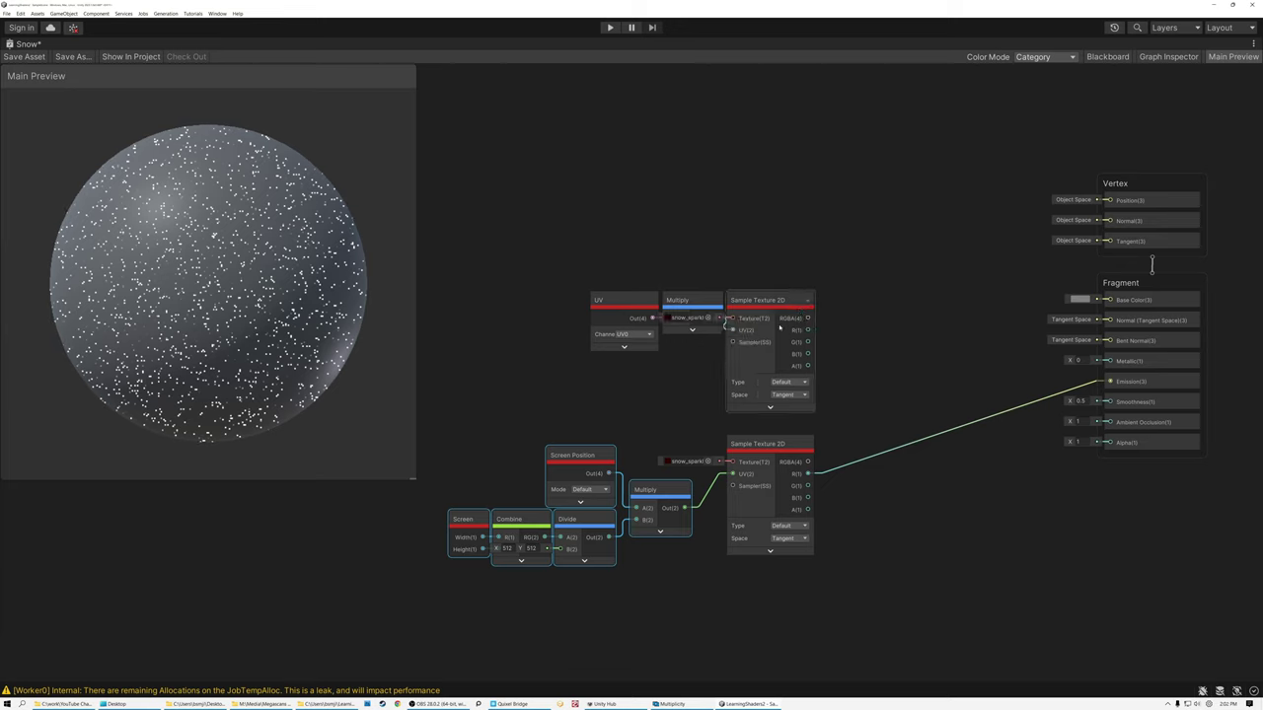
{"action": "left_click_drag", "start_coordinate": [564, 273], "coordinate": [819, 410]}
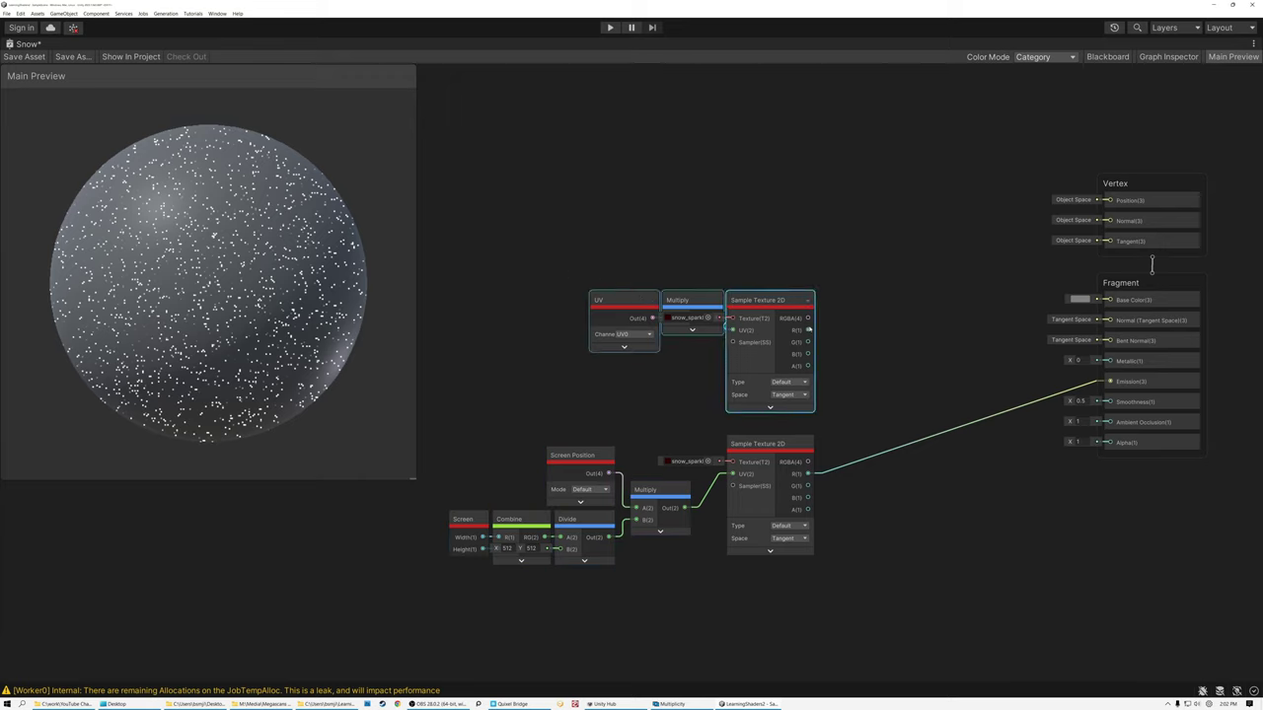
{"action": "left_click_drag", "start_coordinate": [809, 332], "coordinate": [892, 388]}
{"action": "type", "text": "mul"}
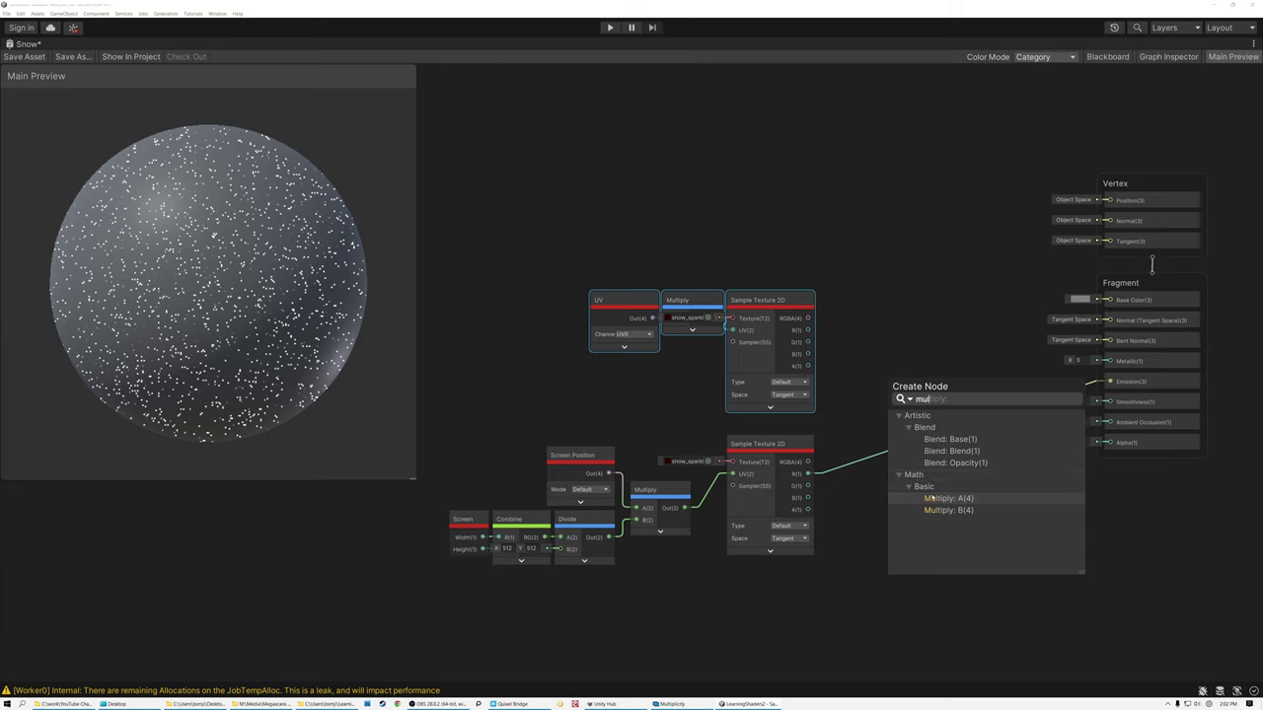
{"action": "left_click", "coordinate": [947, 500]}
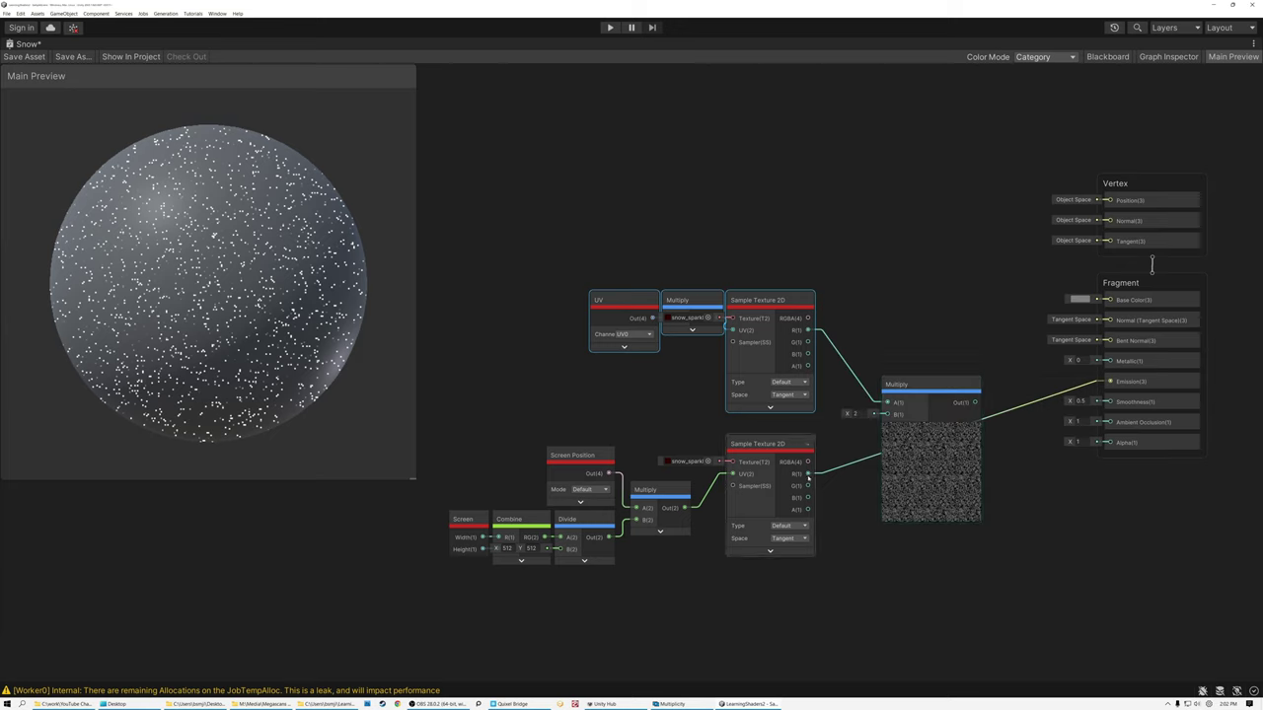
{"action": "left_click_drag", "start_coordinate": [808, 473], "coordinate": [887, 414]}
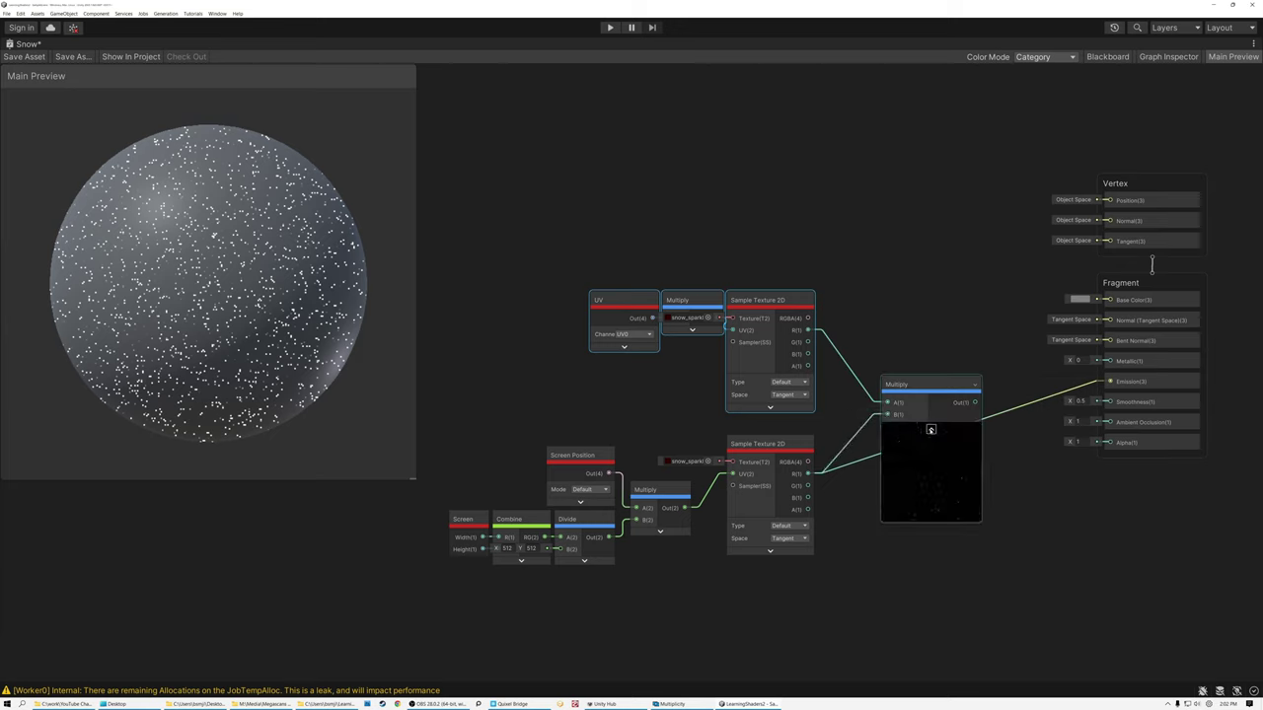
- Collapse the new sparkle Multiply node's preview and connect its output to Emission
{"action": "left_click", "coordinate": [930, 431]}
{"action": "left_click_drag", "start_coordinate": [935, 402], "coordinate": [1108, 380]}
{"action": "left_click_drag", "start_coordinate": [918, 385], "coordinate": [898, 396]}
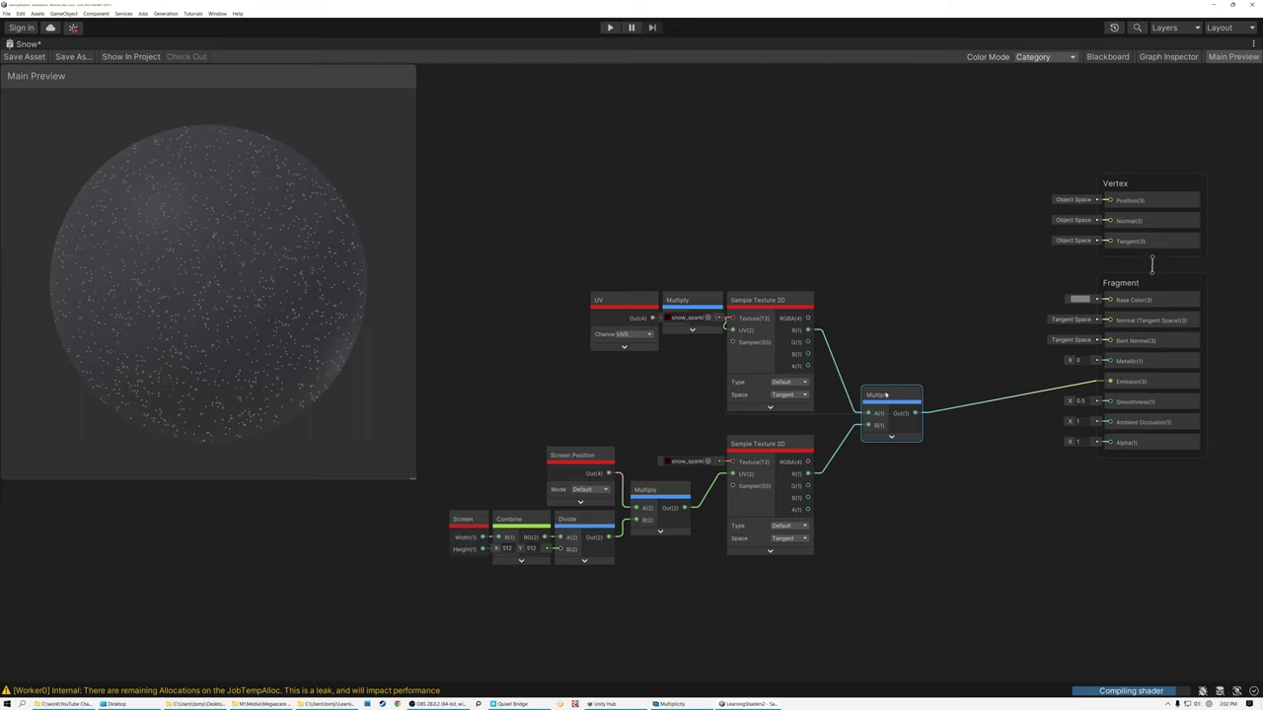
- Hide the unused ports on both sparkle Sample Texture 2D nodes
{"action": "left_click_drag", "start_coordinate": [472, 445], "coordinate": [815, 592]}
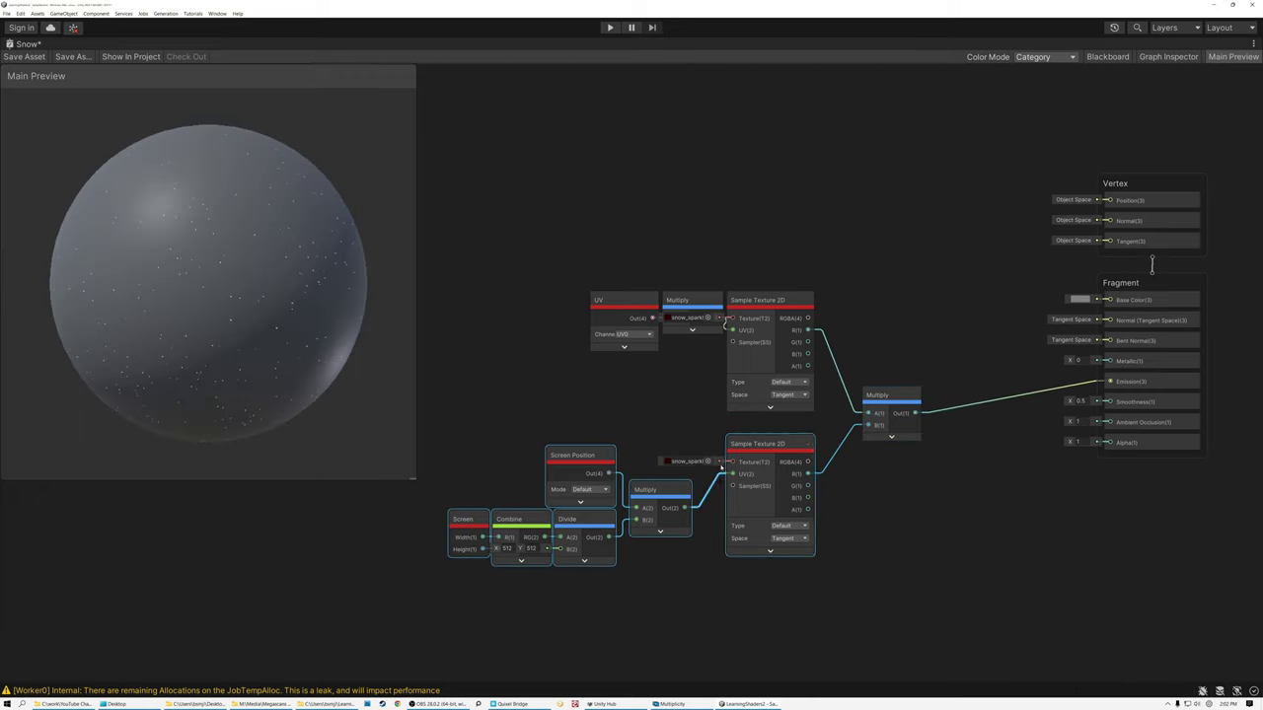
{"action": "left_click_drag", "start_coordinate": [558, 229], "coordinate": [808, 306]}
{"action": "left_click", "coordinate": [809, 304]}
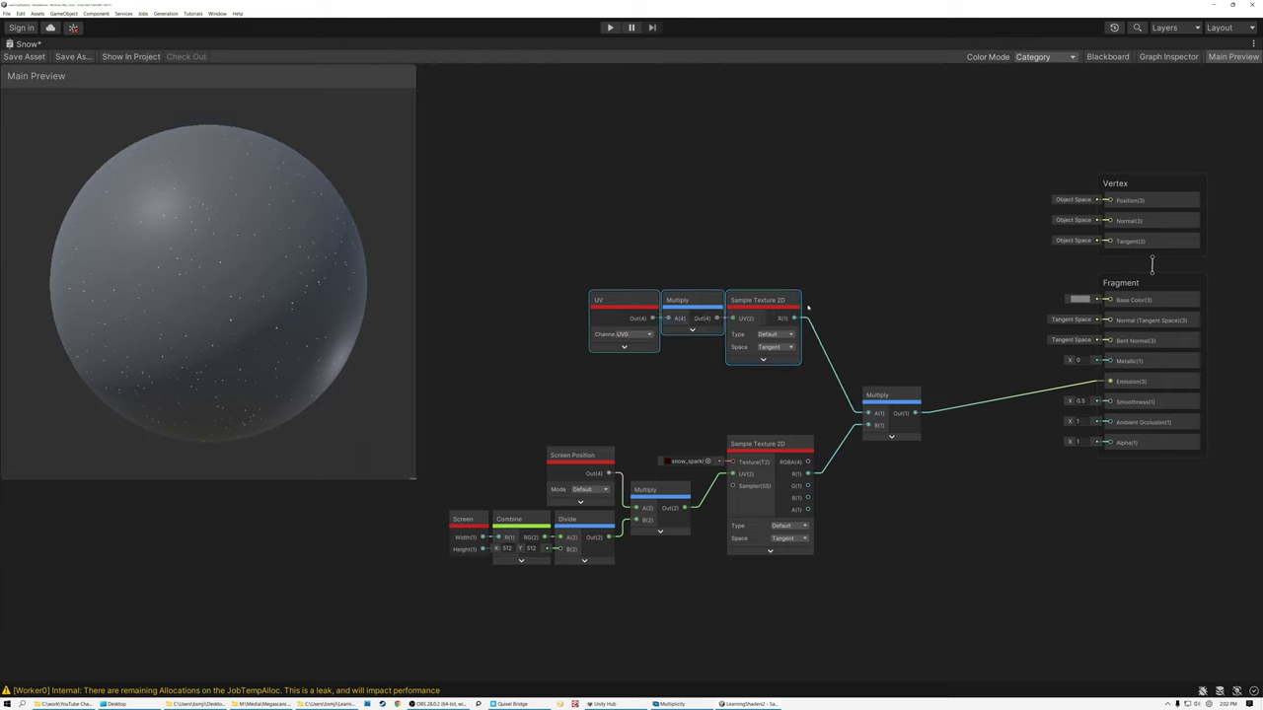
{"action": "left_click", "coordinate": [808, 445]}
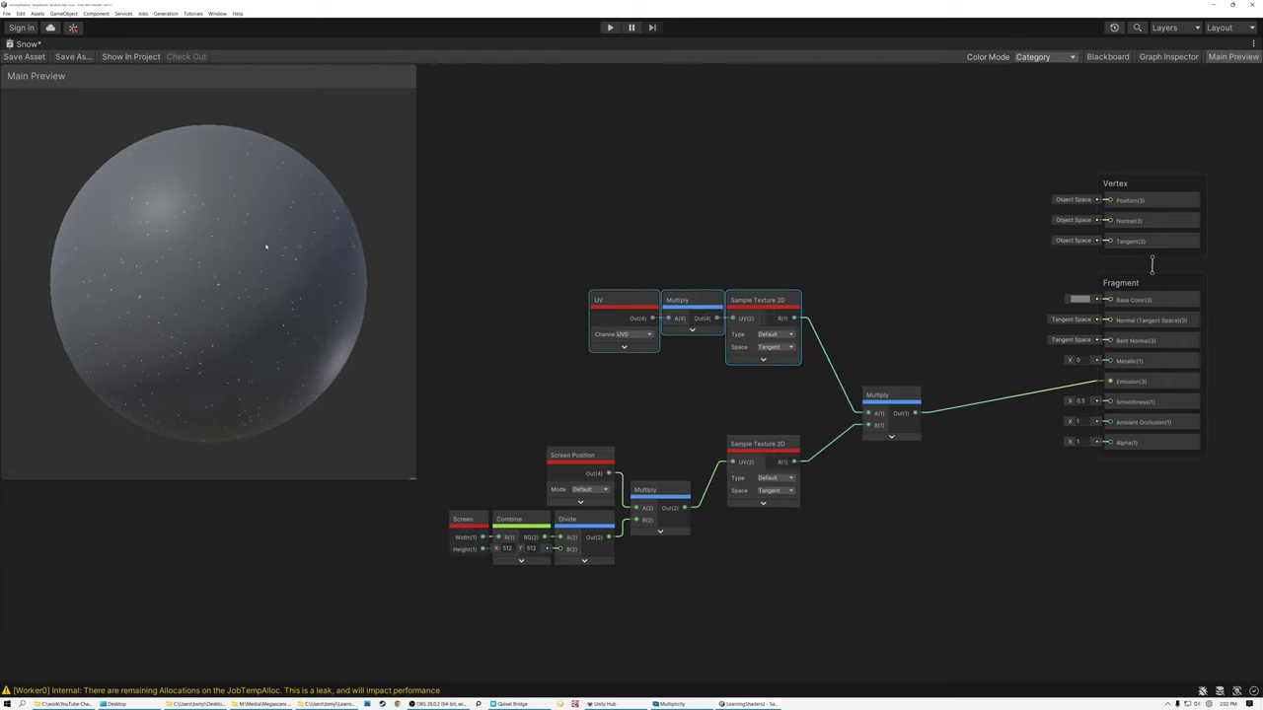
- Arrange the screen-space and UV sparkle nodes compactly and move the whole group lower in the graph to free space above
{"action": "mouse_move", "coordinate": [268, 232]}
{"action": "left_mouse_down"}
{"action": "mouse_move", "coordinate": [252, 231]}
{"action": "mouse_move", "coordinate": [229, 264]}
{"action": "mouse_move", "coordinate": [268, 280]}
{"action": "mouse_move", "coordinate": [259, 262]}
{"action": "mouse_move", "coordinate": [234, 274]}
{"action": "mouse_move", "coordinate": [232, 311]}
{"action": "mouse_move", "coordinate": [224, 302]}
{"action": "mouse_move", "coordinate": [248, 302]}
{"action": "mouse_move", "coordinate": [236, 293]}
{"action": "mouse_move", "coordinate": [226, 299]}
{"action": "mouse_move", "coordinate": [243, 305]}
{"action": "left_mouse_up"}
{"action": "left_click_drag", "start_coordinate": [493, 445], "coordinate": [665, 575]}
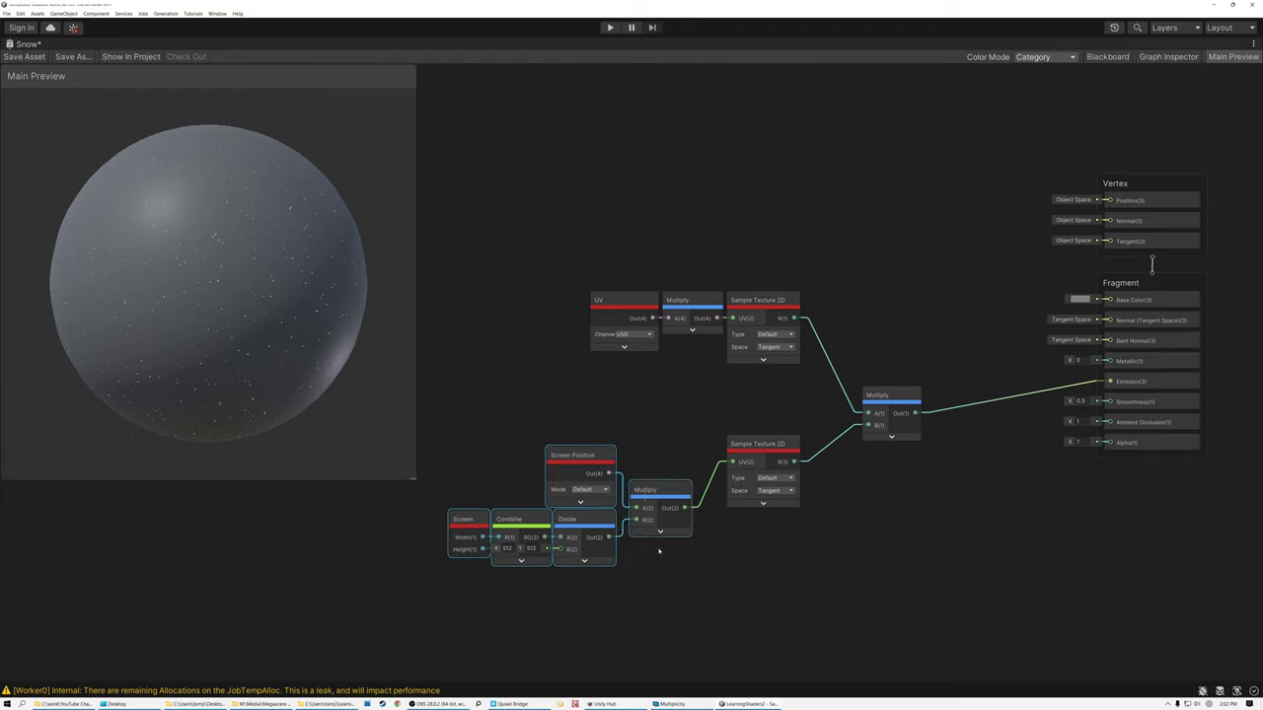
{"action": "left_click_drag", "start_coordinate": [657, 491], "coordinate": [688, 446]}
{"action": "left_click_drag", "start_coordinate": [511, 398], "coordinate": [767, 547]}
{"action": "left_click_drag", "start_coordinate": [757, 446], "coordinate": [758, 417]}
{"action": "left_click_drag", "start_coordinate": [511, 277], "coordinate": [839, 519]}
{"action": "left_click_drag", "start_coordinate": [885, 390], "coordinate": [851, 366]}
{"action": "left_click_drag", "start_coordinate": [460, 268], "coordinate": [859, 546]}
{"action": "left_click_drag", "start_coordinate": [852, 367], "coordinate": [853, 542]}
- Add a Sample Texture 2D node above the sparkle nodes and assign the snow_nos texture to it
{"action": "key", "text": "space"}
{"action": "type", "text": "sample"}
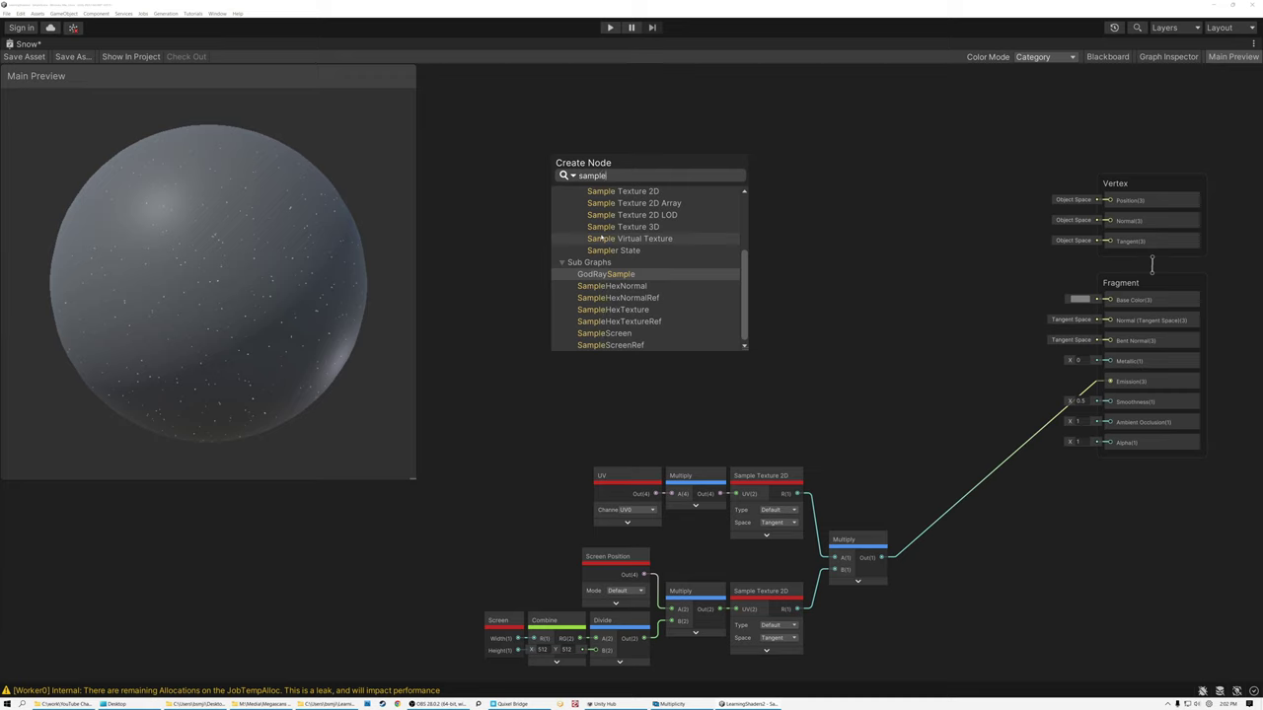
{"action": "left_click", "coordinate": [624, 192]}
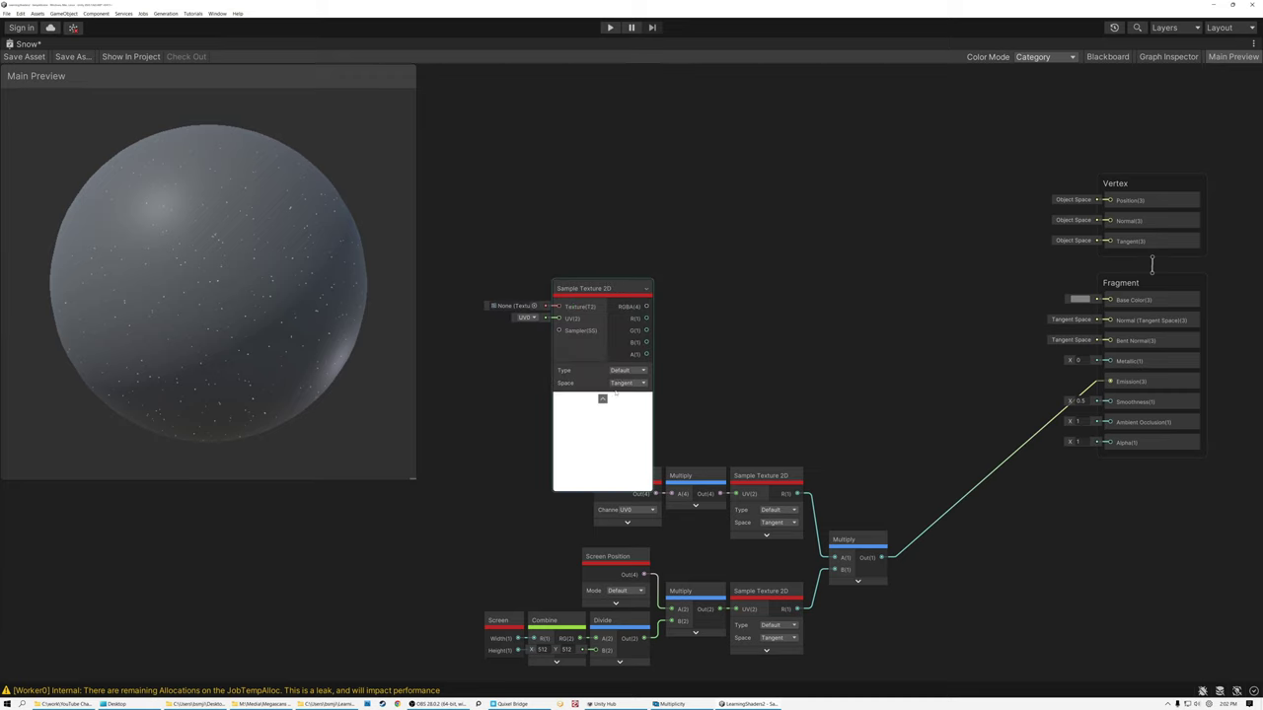
{"action": "left_click", "coordinate": [534, 306]}
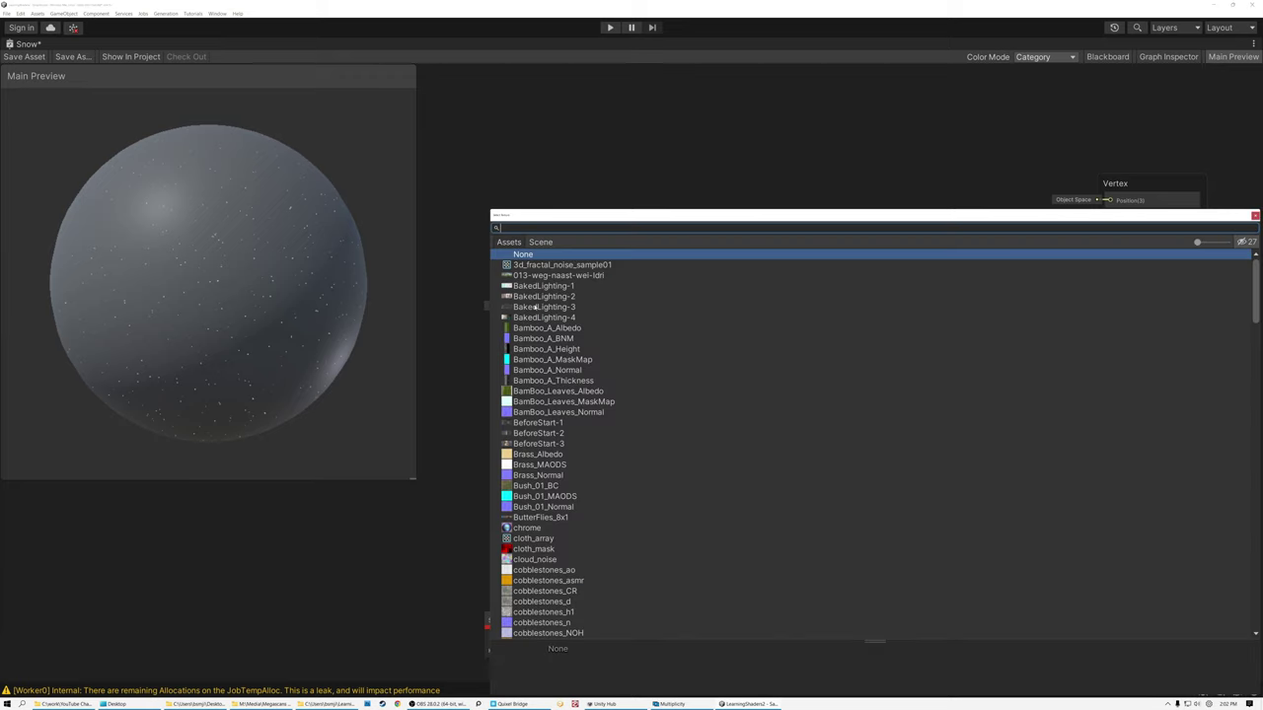
{"action": "type", "text": "snow"}
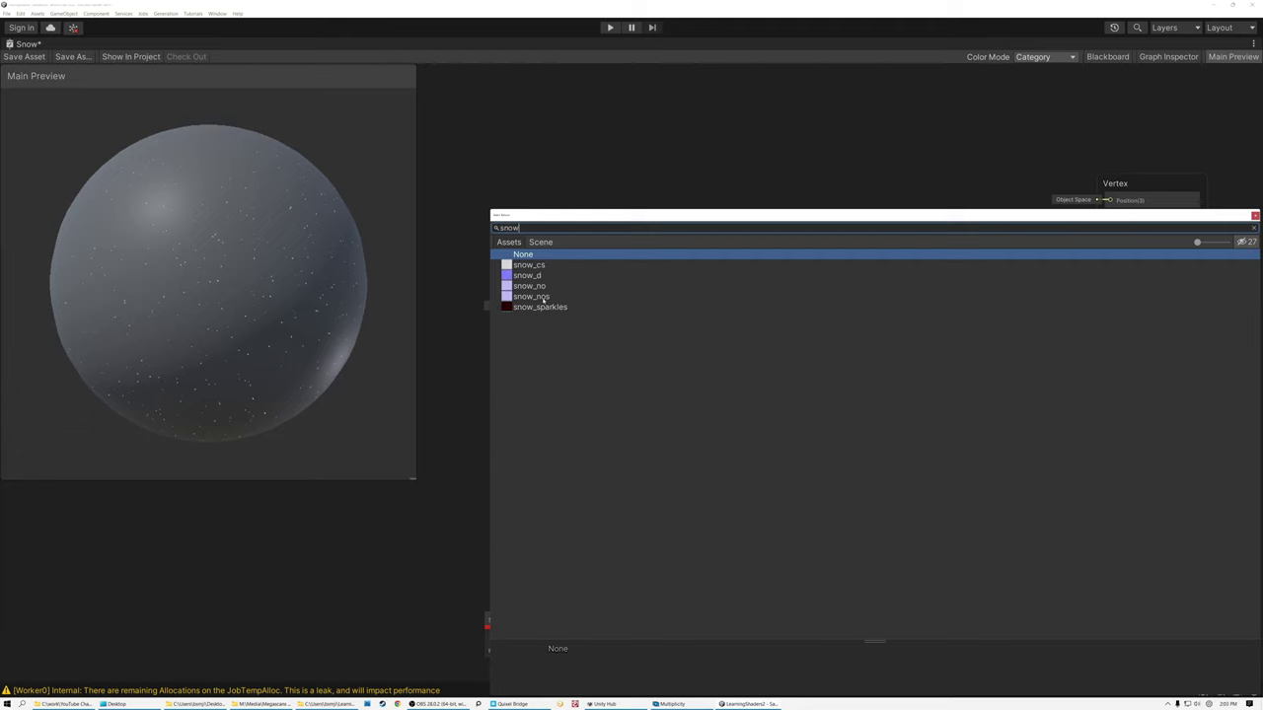
{"action": "double_click", "coordinate": [544, 299]}
{"action": "left_click_drag", "start_coordinate": [654, 337], "coordinate": [639, 266]}
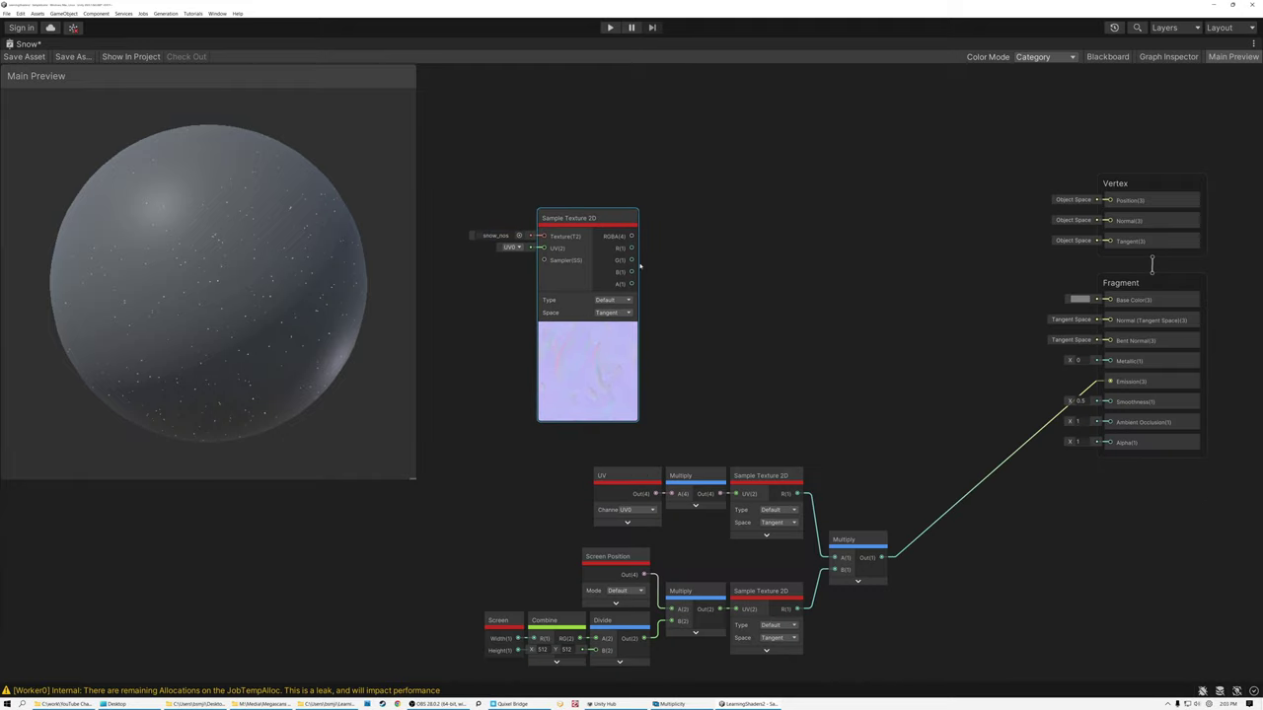
- Connect the snow_nos texture's B channel to Ambient Occlusion and its A channel to Smoothness
{"action": "left_click_drag", "start_coordinate": [631, 273], "coordinate": [1109, 422]}
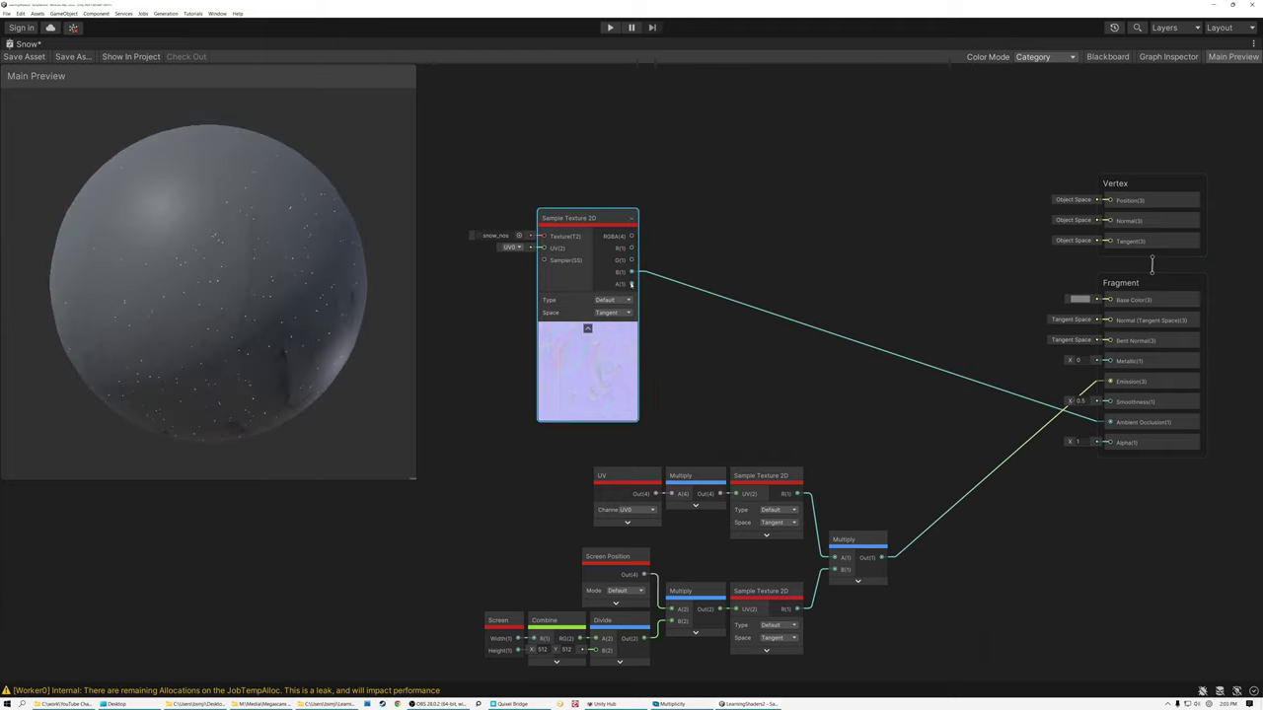
{"action": "left_click_drag", "start_coordinate": [634, 284], "coordinate": [1108, 401]}
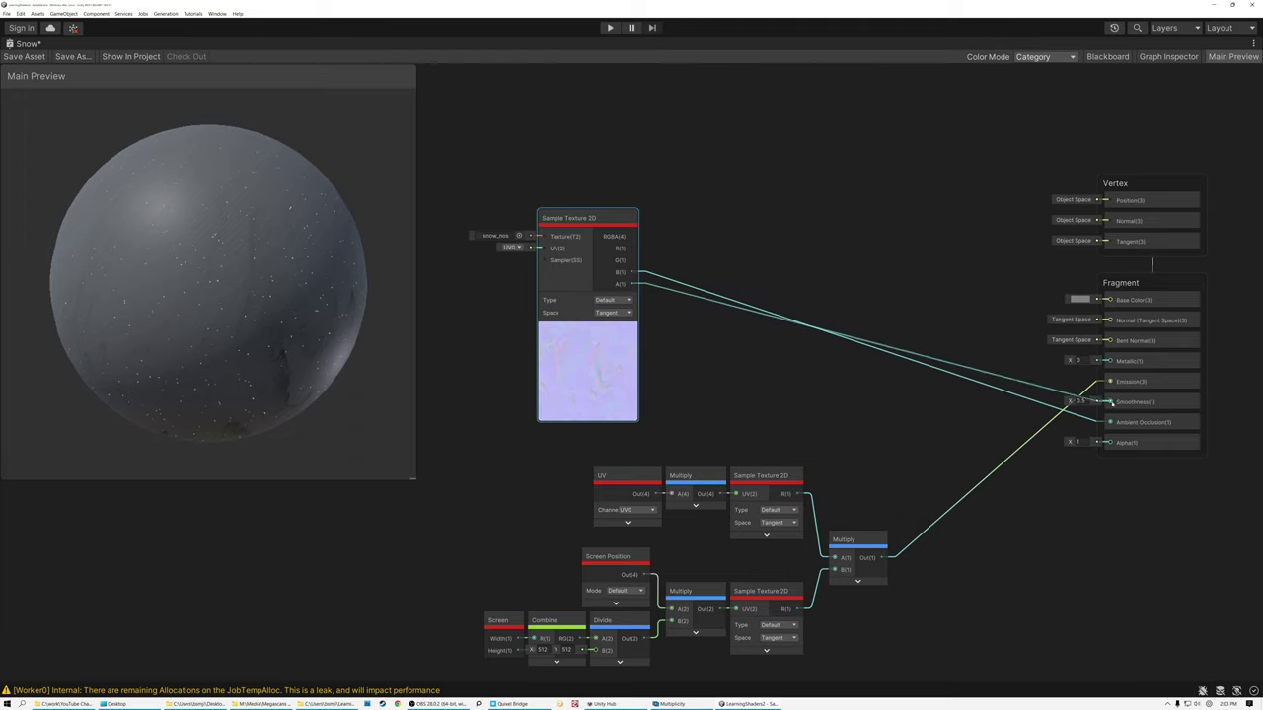
{"action": "left_click_drag", "start_coordinate": [589, 222], "coordinate": [570, 221]}
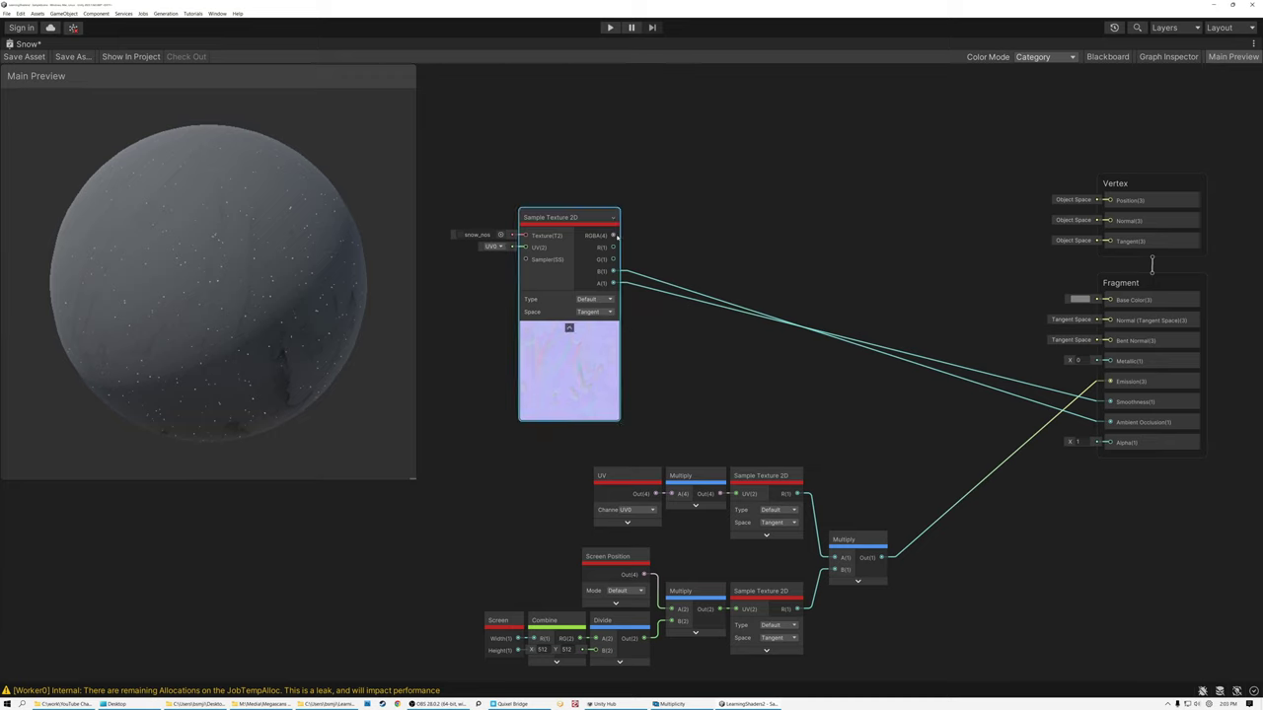
- Multiply the snow_nos RGBA output by 2 in a new collapsed Multiply node and feed the result into a Subtract node
{"action": "left_click_drag", "start_coordinate": [614, 235], "coordinate": [667, 192]}
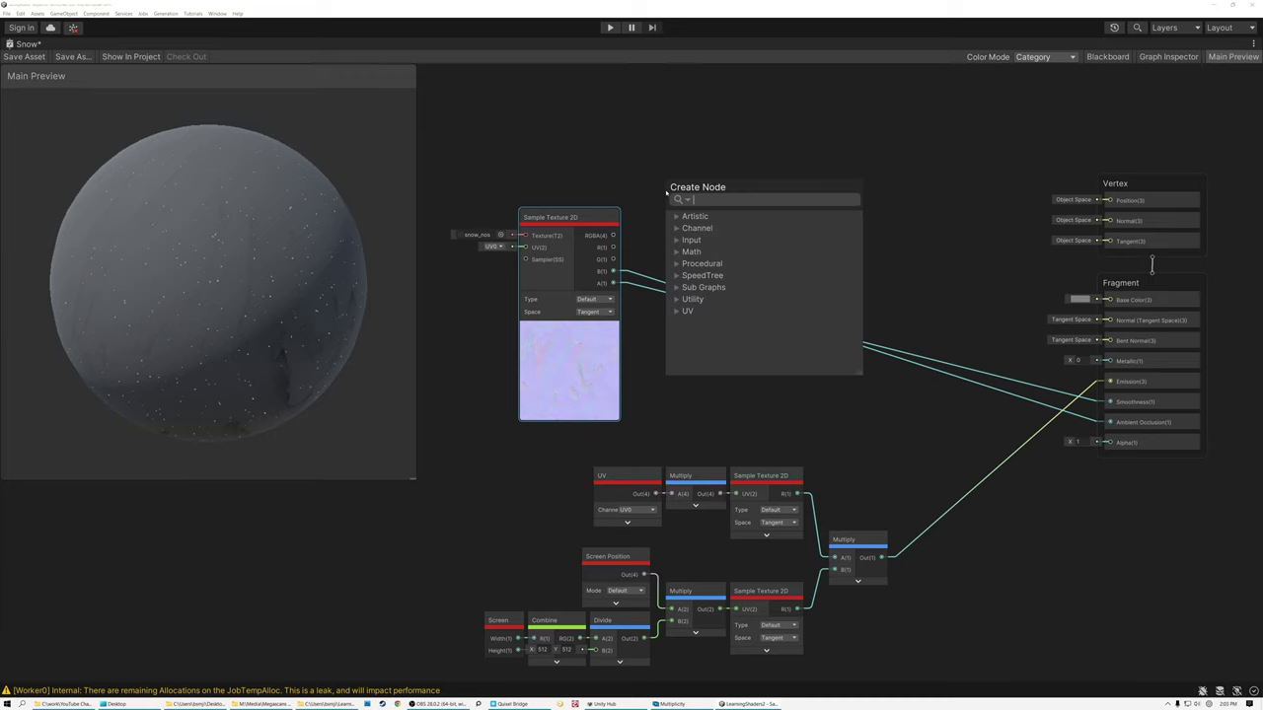
{"action": "type", "text": "mul"}
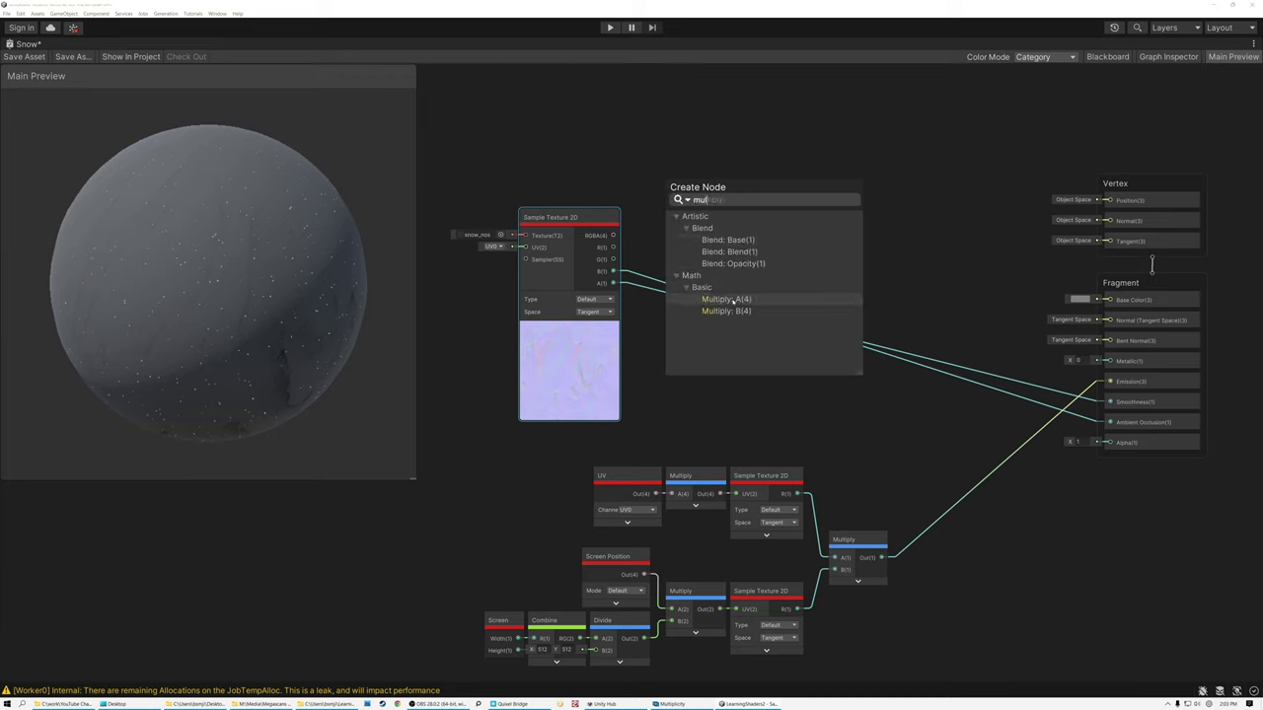
{"action": "key", "text": "Return"}
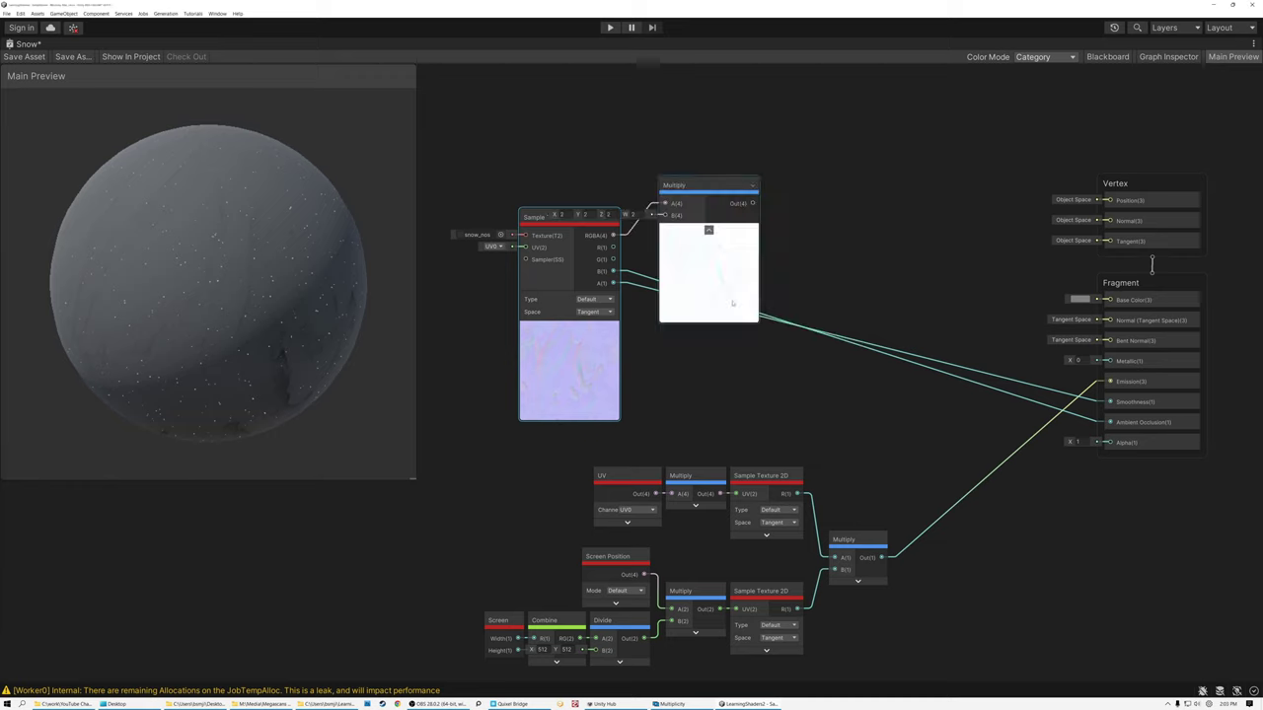
{"action": "left_click_drag", "start_coordinate": [684, 186], "coordinate": [795, 237]}
{"action": "left_click", "coordinate": [766, 253]}
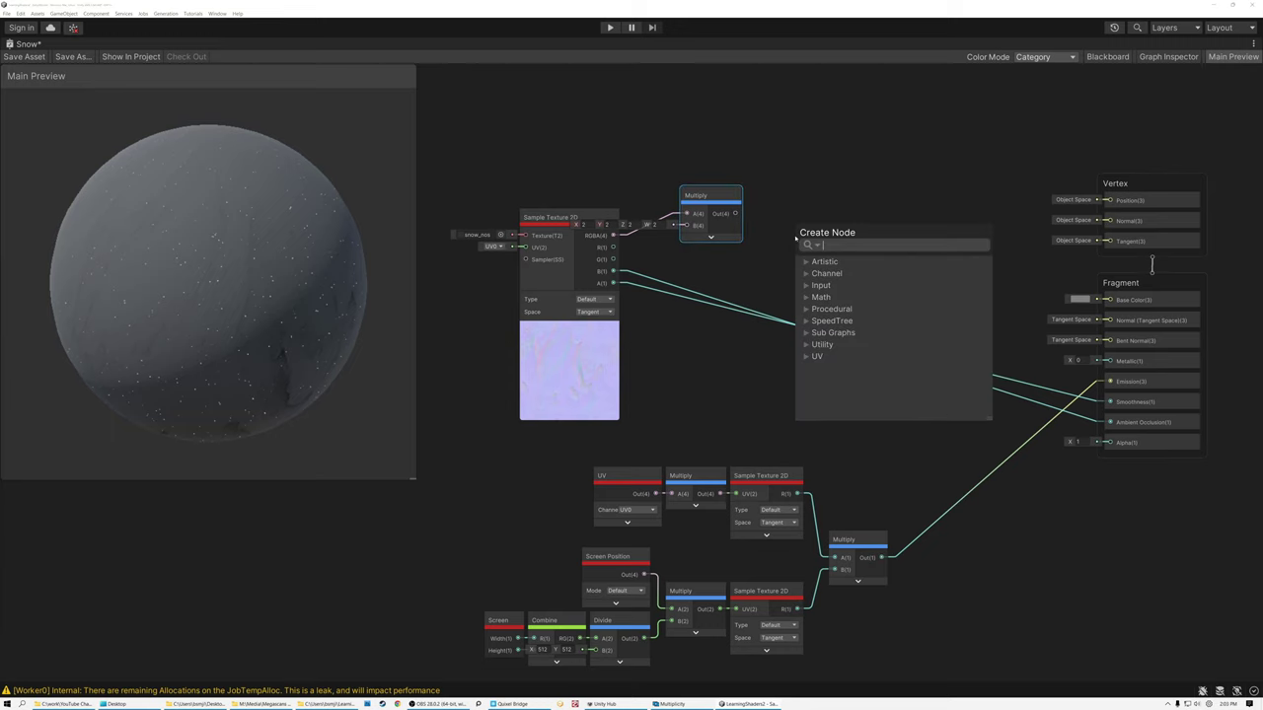
{"action": "type", "text": "sub"}
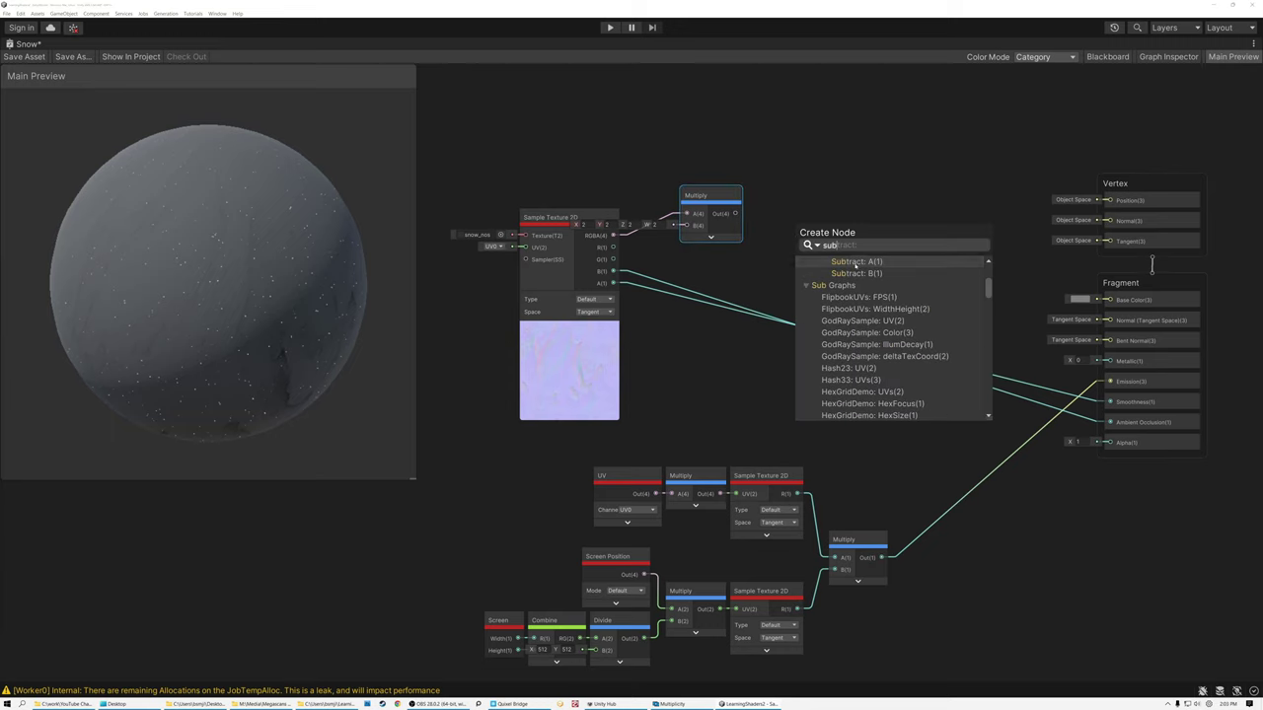
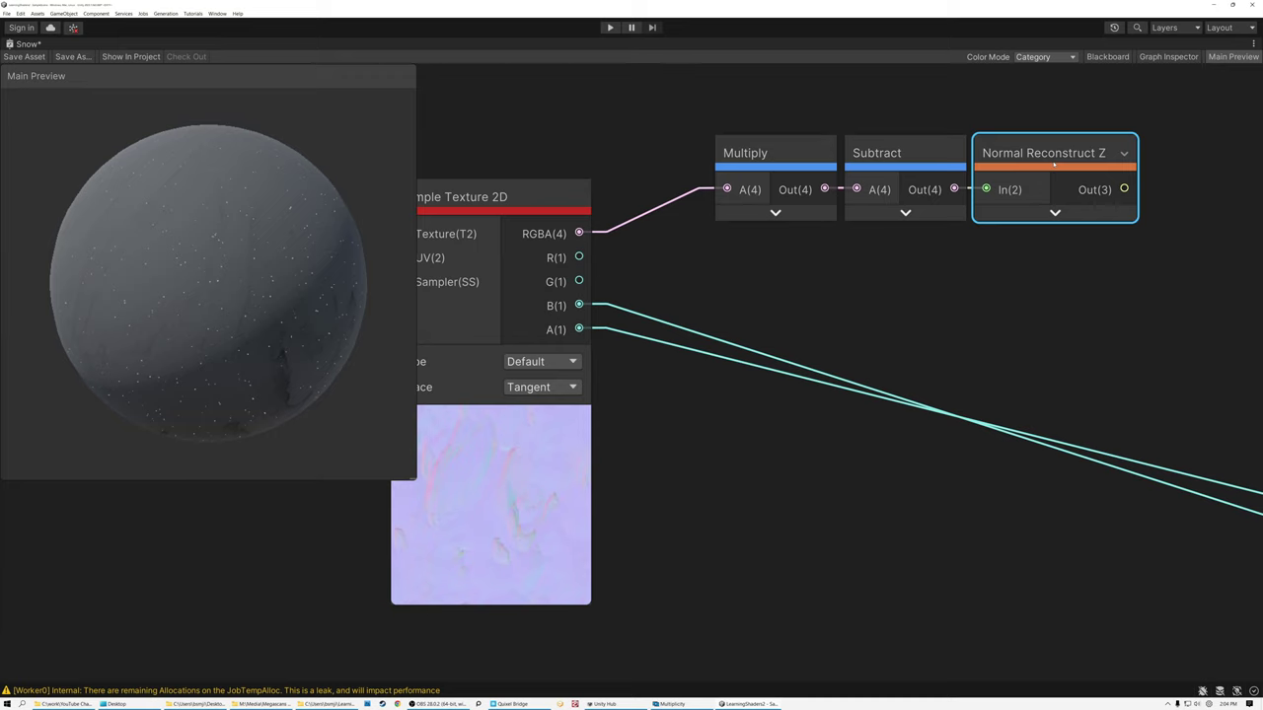
- Connect the Normal Reconstruct Z output to the Fragment block's Normal (Tangent Space) input
{"action": "scroll", "coordinate": [1053, 168], "scroll_direction": "down", "scroll_amount": 3}
{"action": "middle_click_drag", "start_coordinate": [1134, 200], "coordinate": [791, 245]}
{"action": "left_click_drag", "start_coordinate": [752, 224], "coordinate": [1050, 366]}
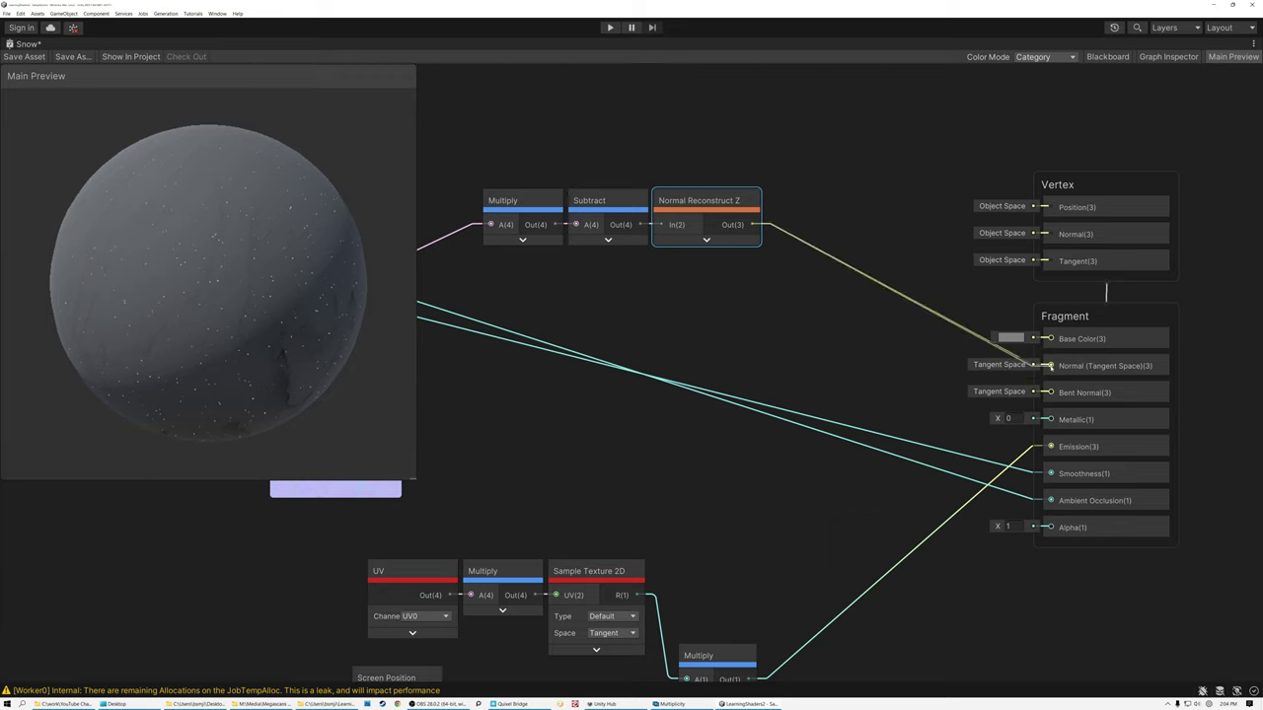
- Examine the snow surface's normal detail and sparkles on the preview sphere up close and from several angles
{"action": "left_click_drag", "start_coordinate": [303, 303], "coordinate": [254, 293]}
{"action": "scroll", "coordinate": [247, 298], "scroll_direction": "up", "scroll_amount": 1}
{"action": "scroll", "coordinate": [249, 297], "scroll_direction": "up", "scroll_amount": 5}
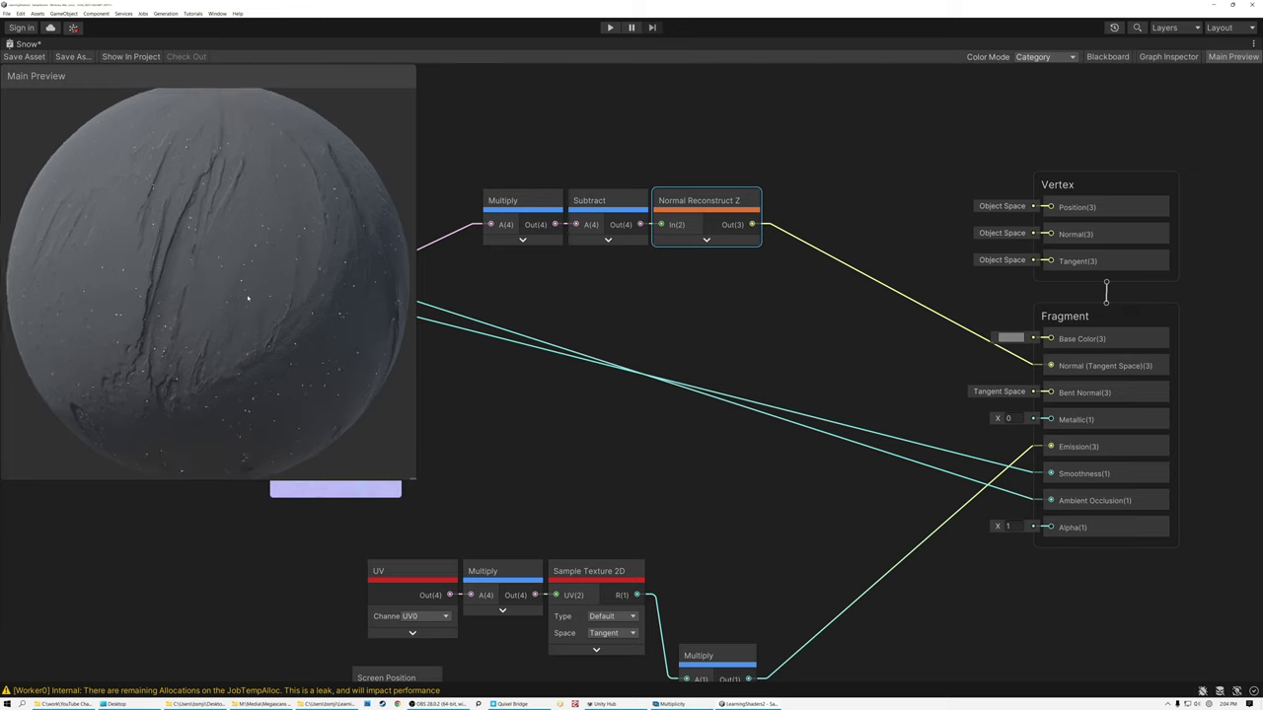
{"action": "scroll", "coordinate": [242, 298], "scroll_direction": "up", "scroll_amount": 3}
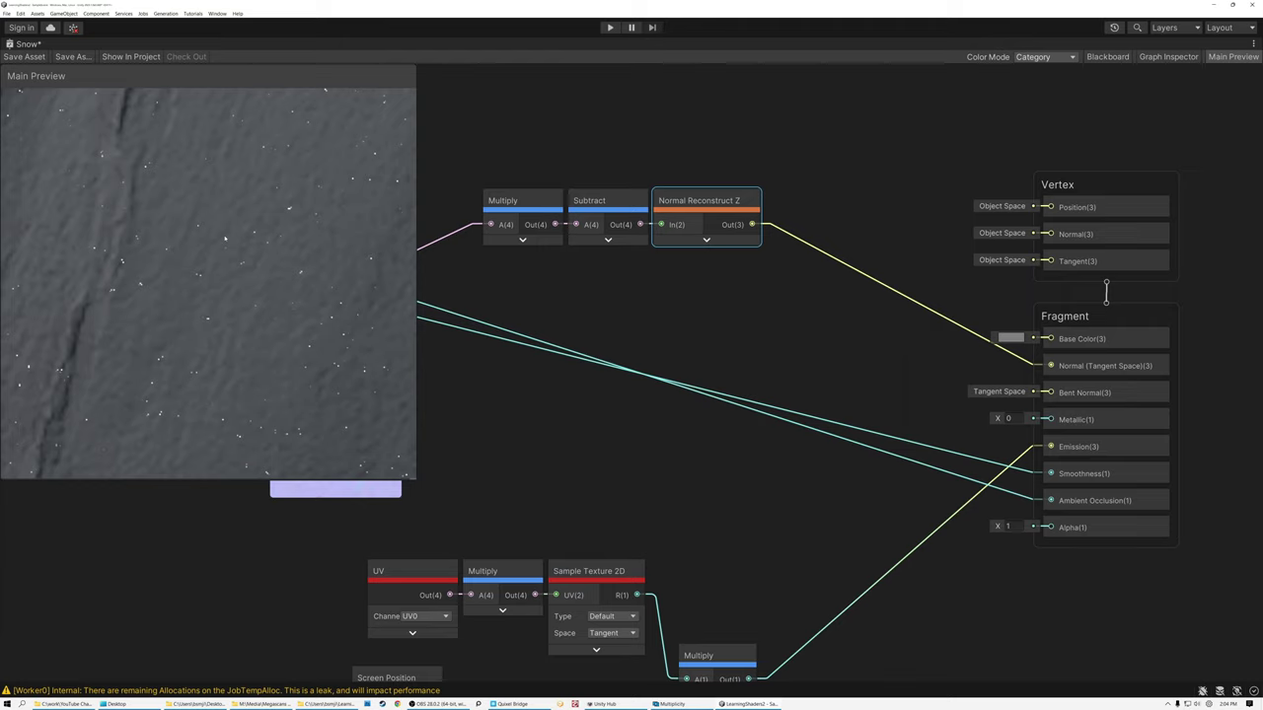
{"action": "left_click_drag", "start_coordinate": [240, 229], "coordinate": [208, 258]}
{"action": "scroll", "coordinate": [205, 229], "scroll_direction": "down", "scroll_amount": 7}
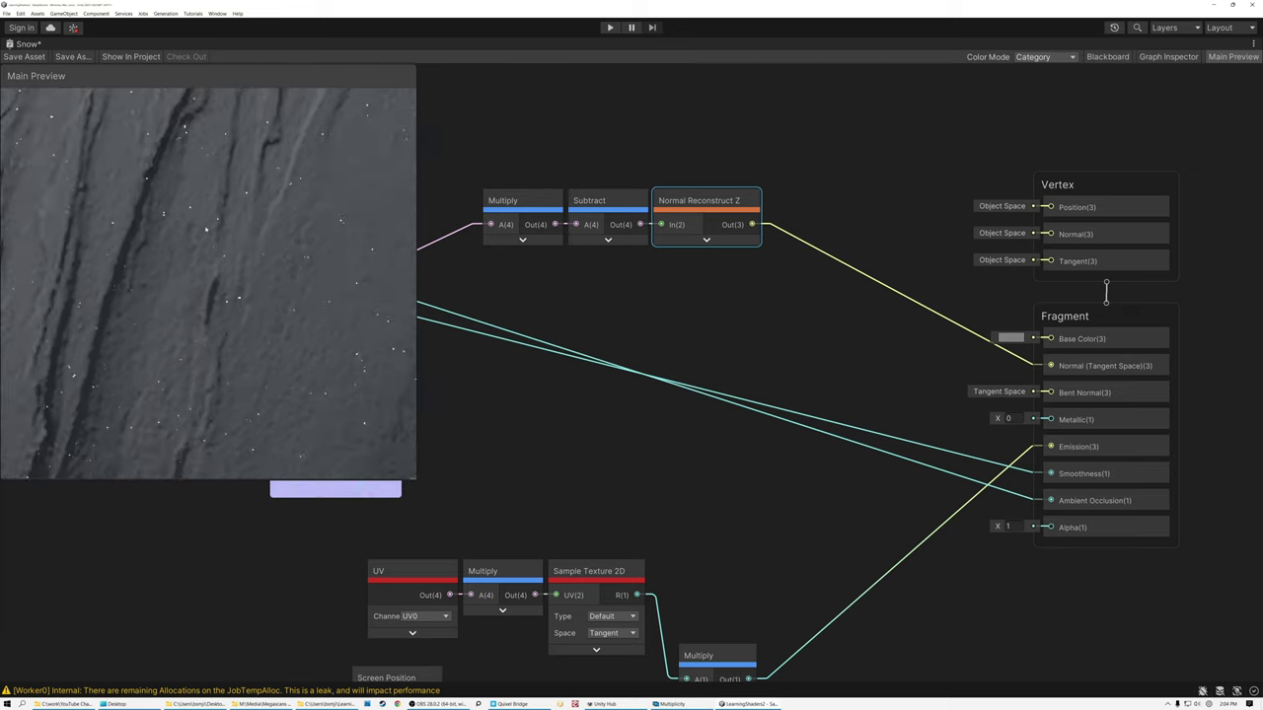
{"action": "scroll", "coordinate": [206, 229], "scroll_direction": "down", "scroll_amount": 3}
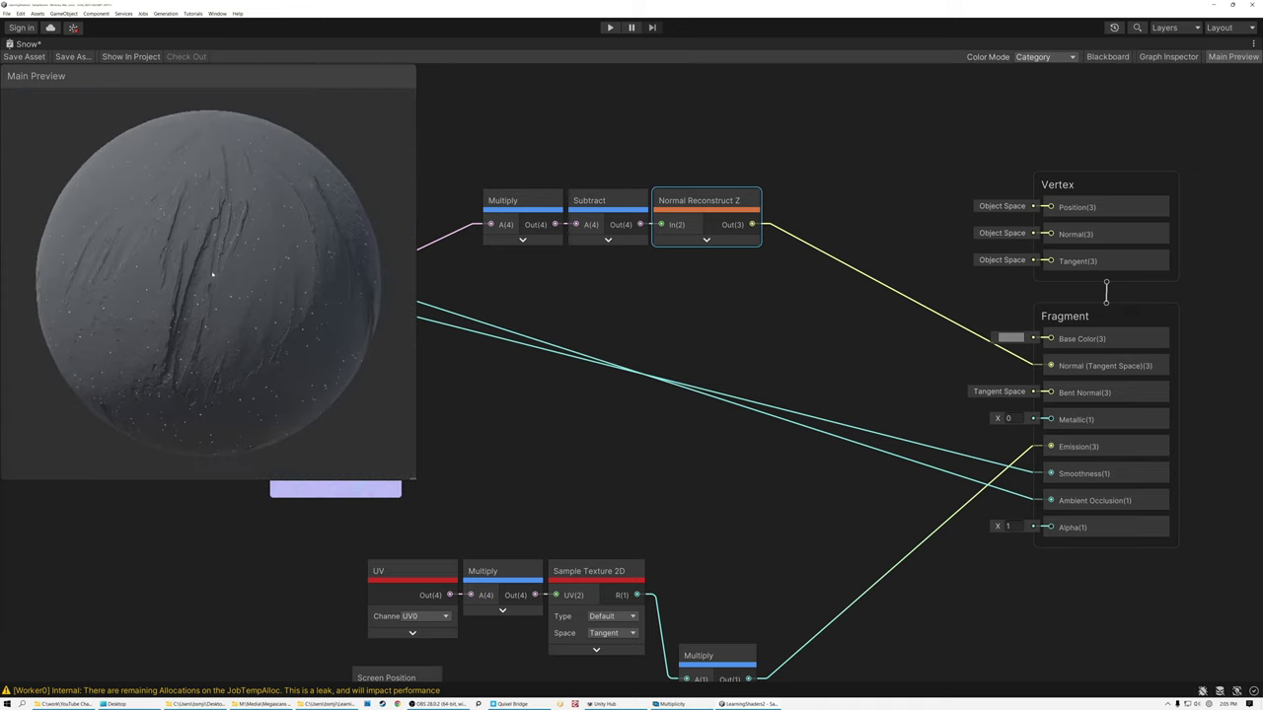
{"action": "left_click_drag", "start_coordinate": [190, 307], "coordinate": [250, 240]}
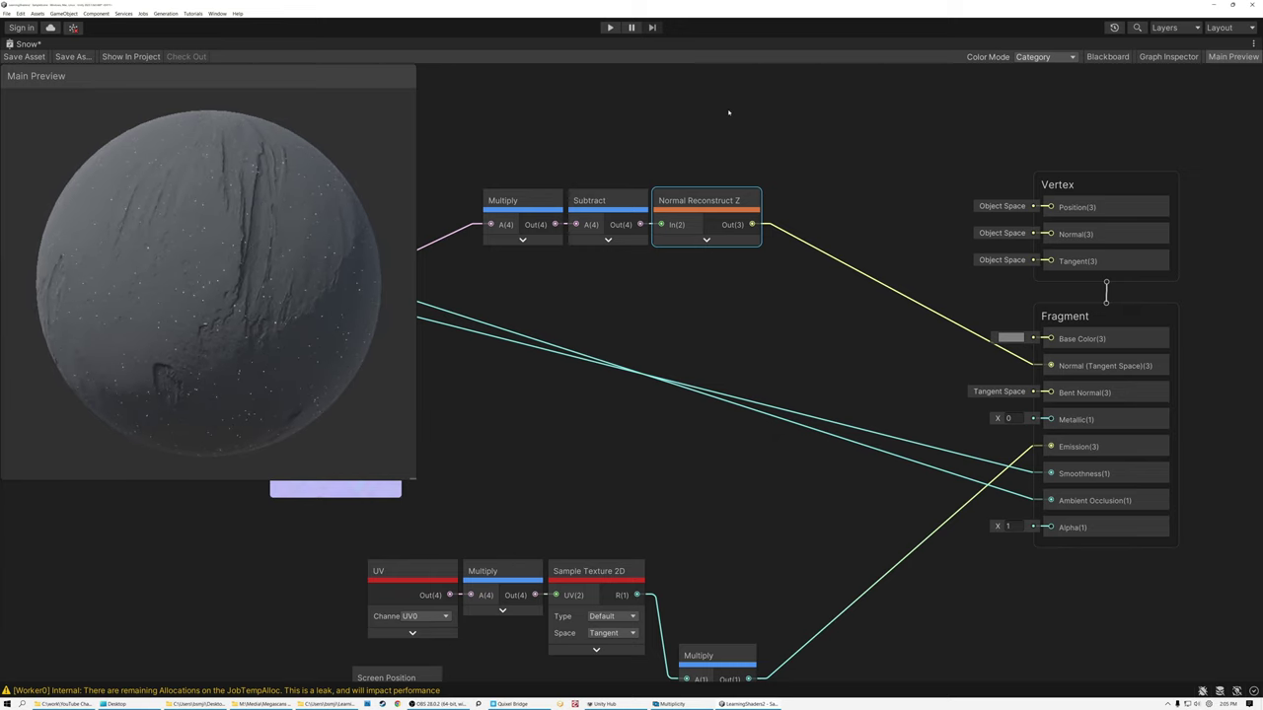
- Add a Sample Texture 2D node above the normal chain, assign snow_d to it and set its type to Normal
{"action": "middle_click_drag", "start_coordinate": [551, 148], "coordinate": [733, 168]}
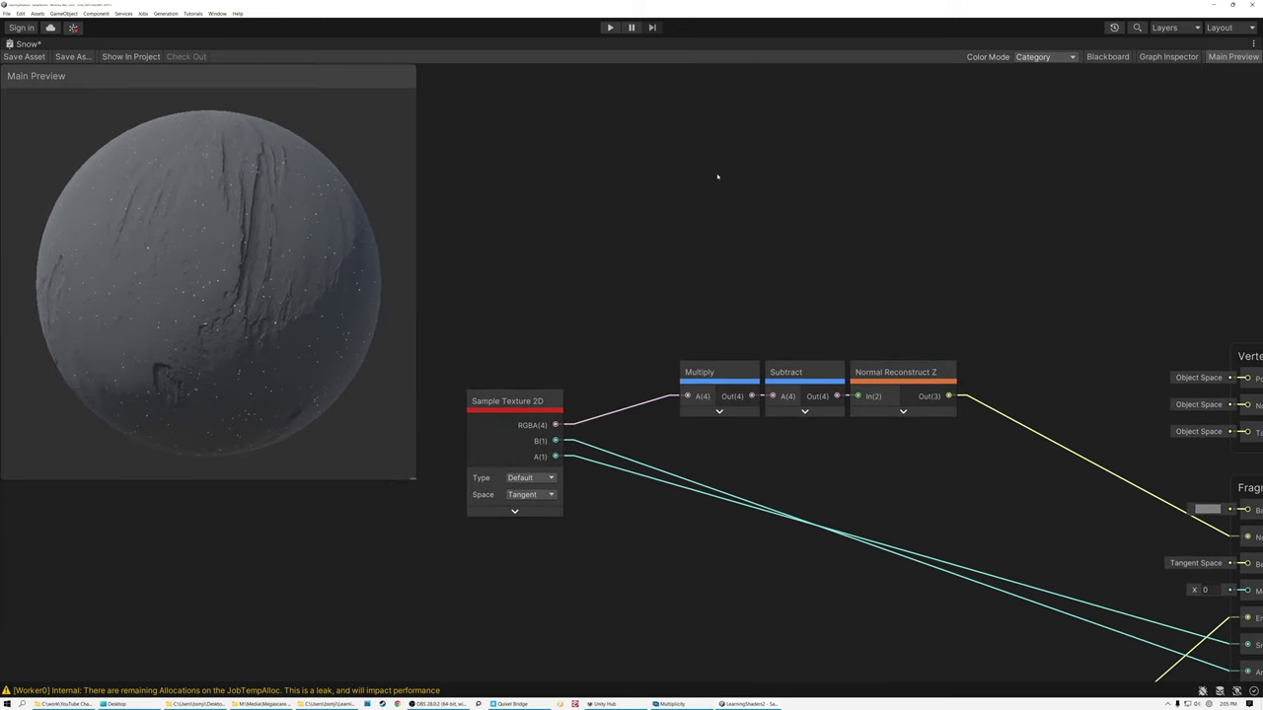
{"action": "key", "text": "space"}
{"action": "type", "text": "sample"}
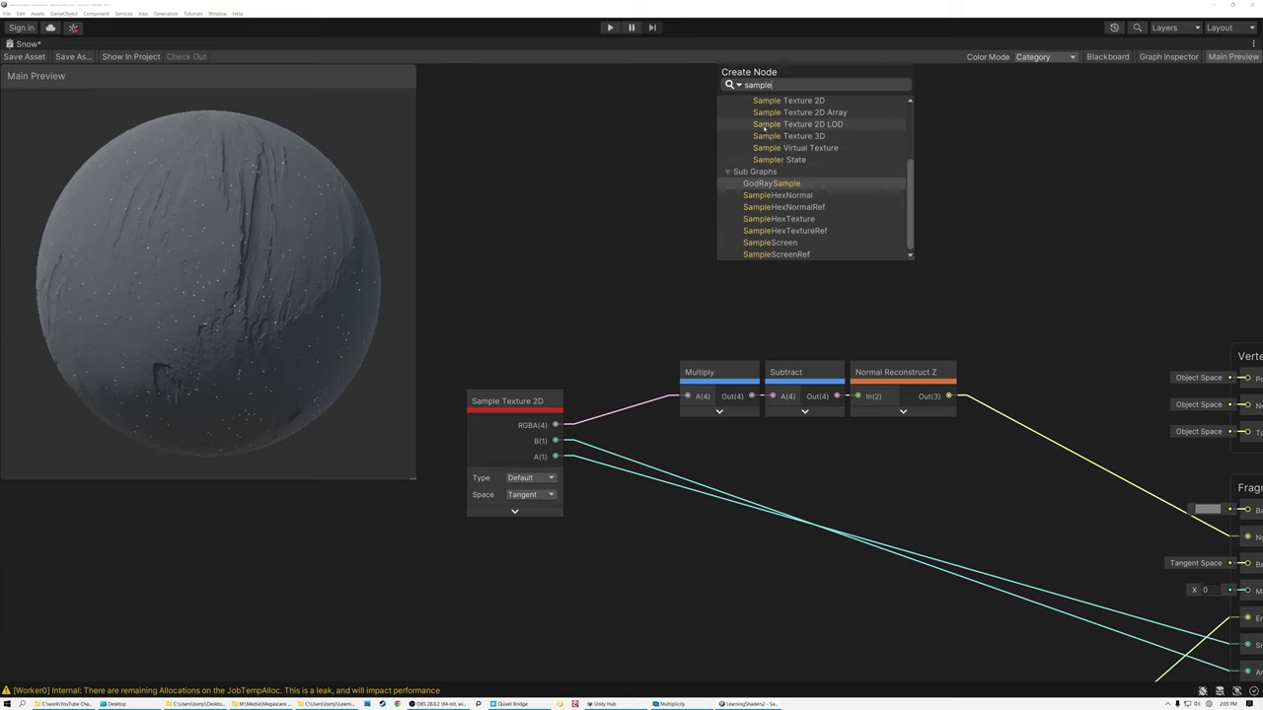
{"action": "left_click", "coordinate": [755, 100]}
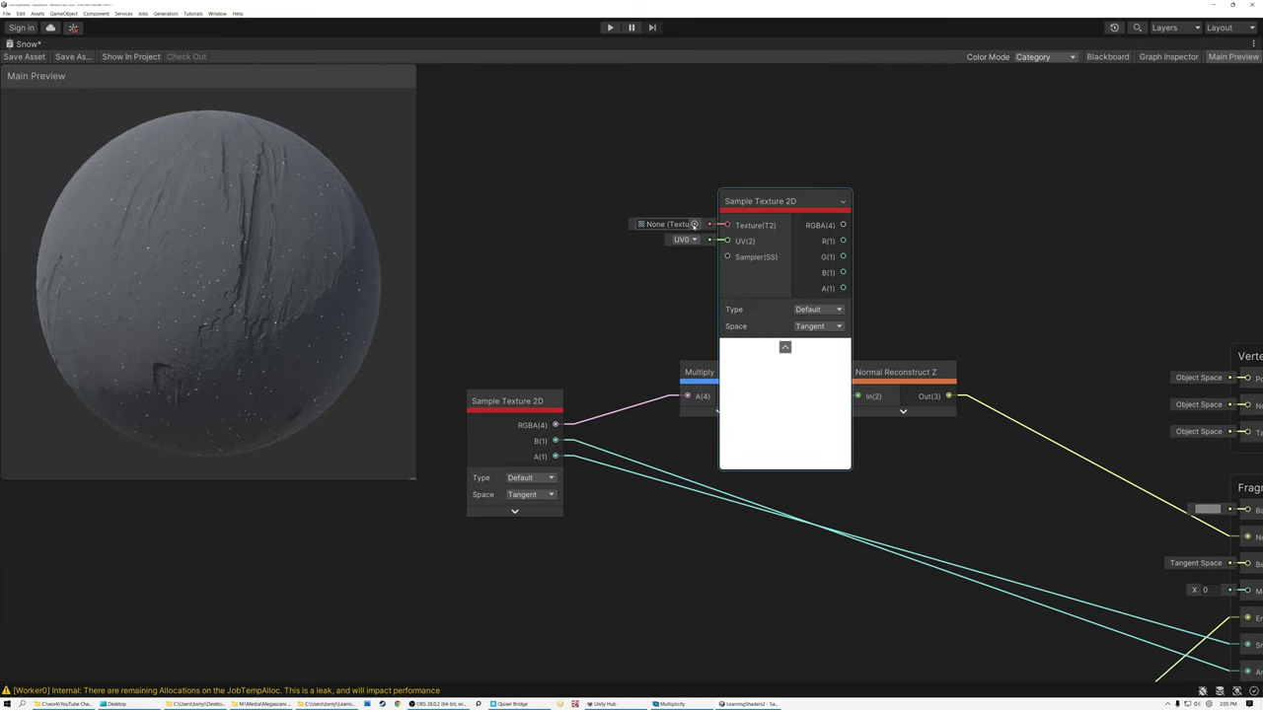
{"action": "left_click", "coordinate": [694, 225]}
{"action": "type", "text": "snoo"}
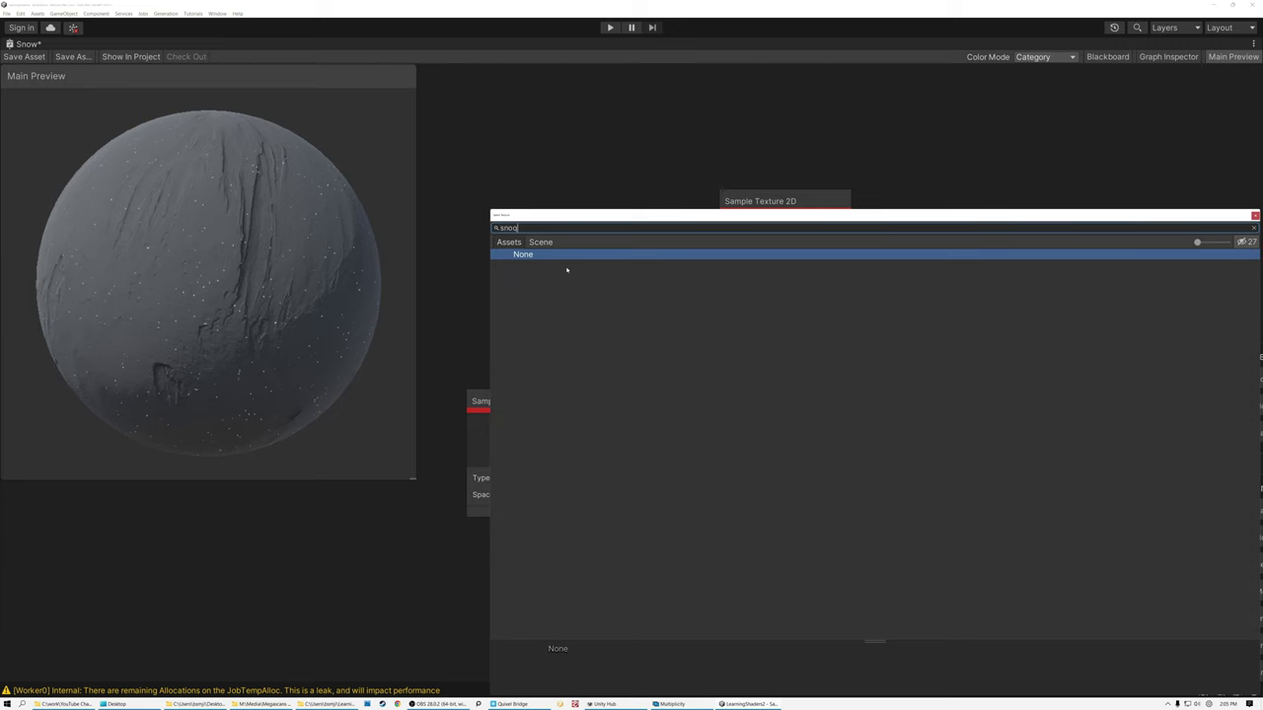
{"action": "key", "text": "BackSpace"}
{"action": "type", "text": "w"}
{"action": "double_click", "coordinate": [527, 275]}
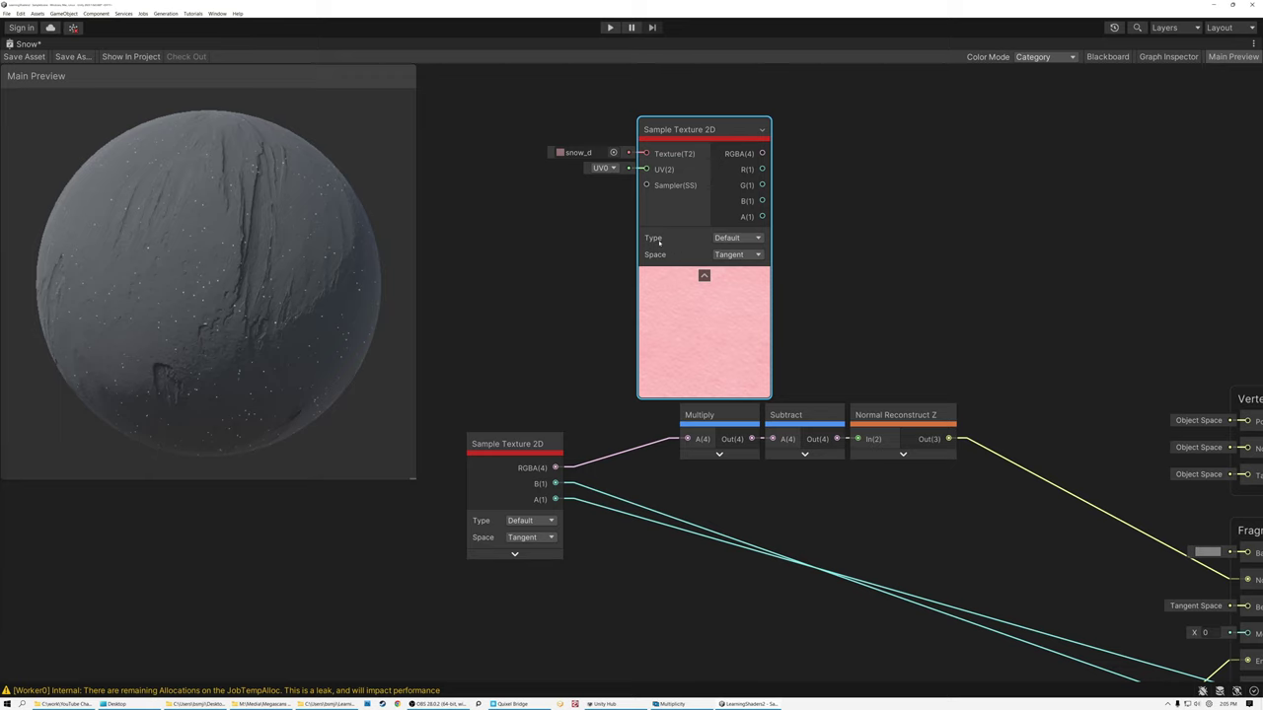
{"action": "left_click", "coordinate": [723, 239]}
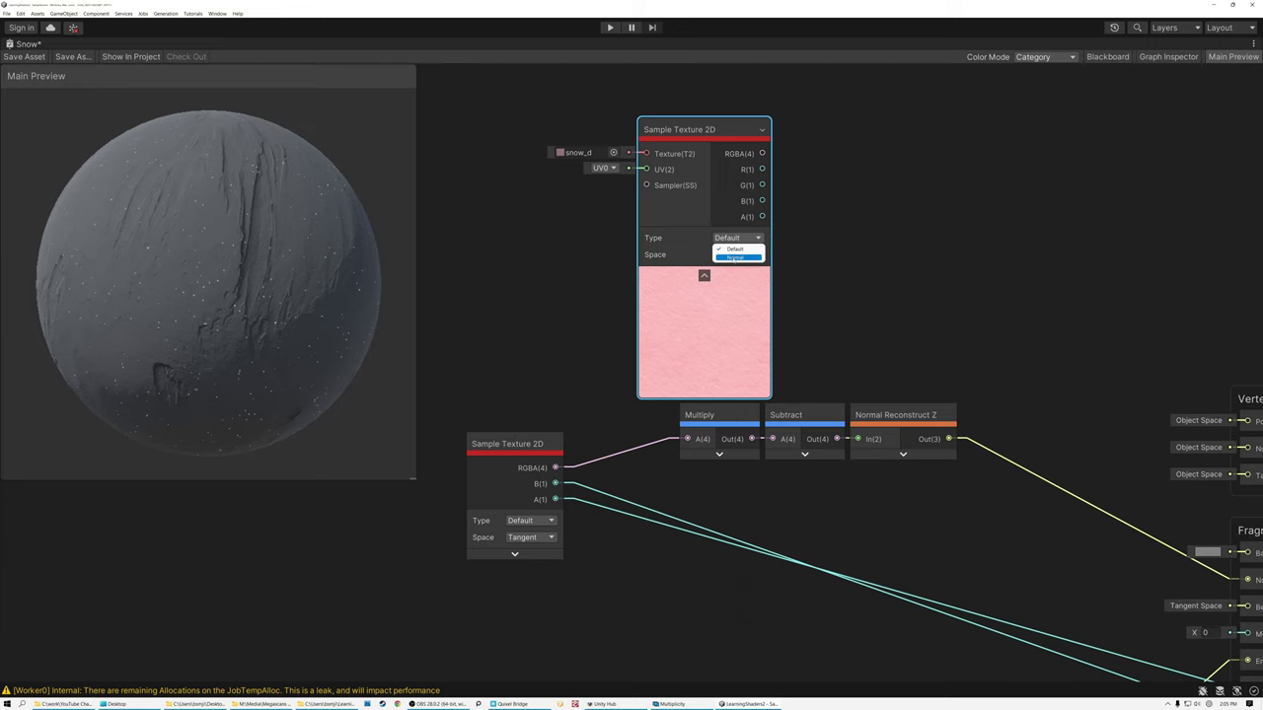
{"action": "left_click", "coordinate": [732, 256]}
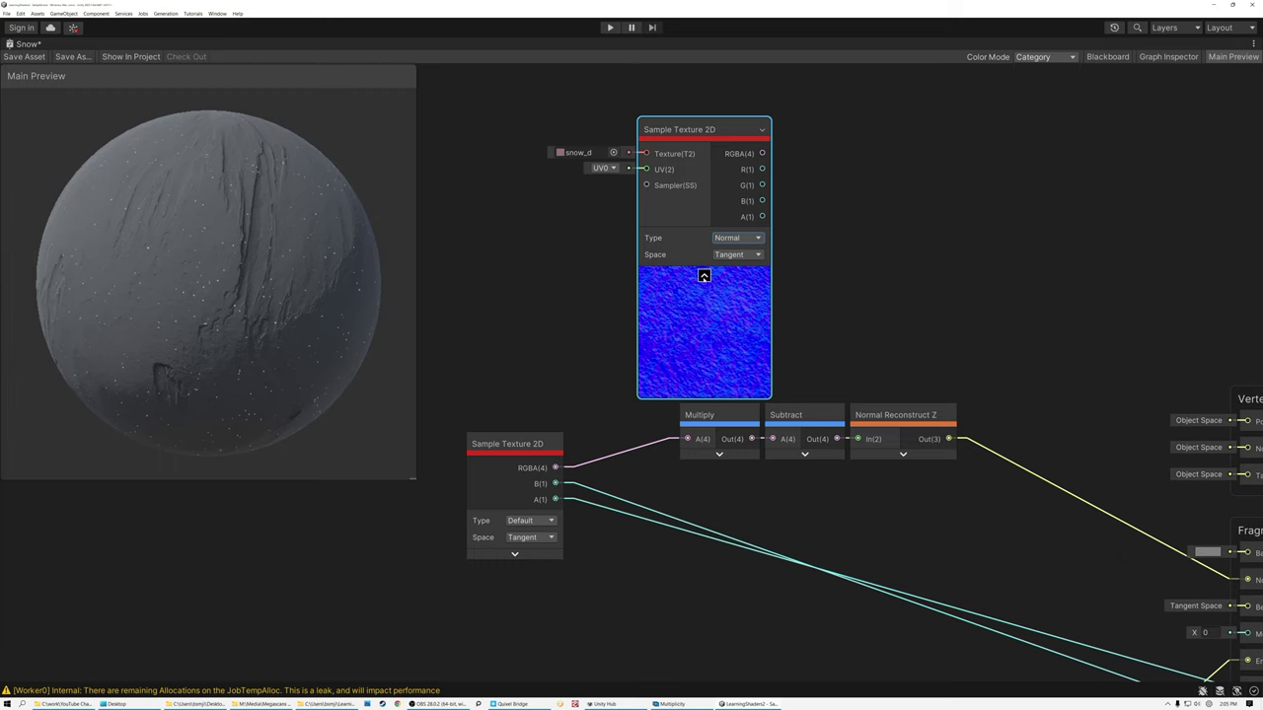
- Add a UV node with a collapsed preview to the left of the snow_d texture node
{"action": "middle_click_drag", "start_coordinate": [563, 265], "coordinate": [663, 292]}
{"action": "left_click", "coordinate": [558, 248]}
{"action": "key", "text": "space"}
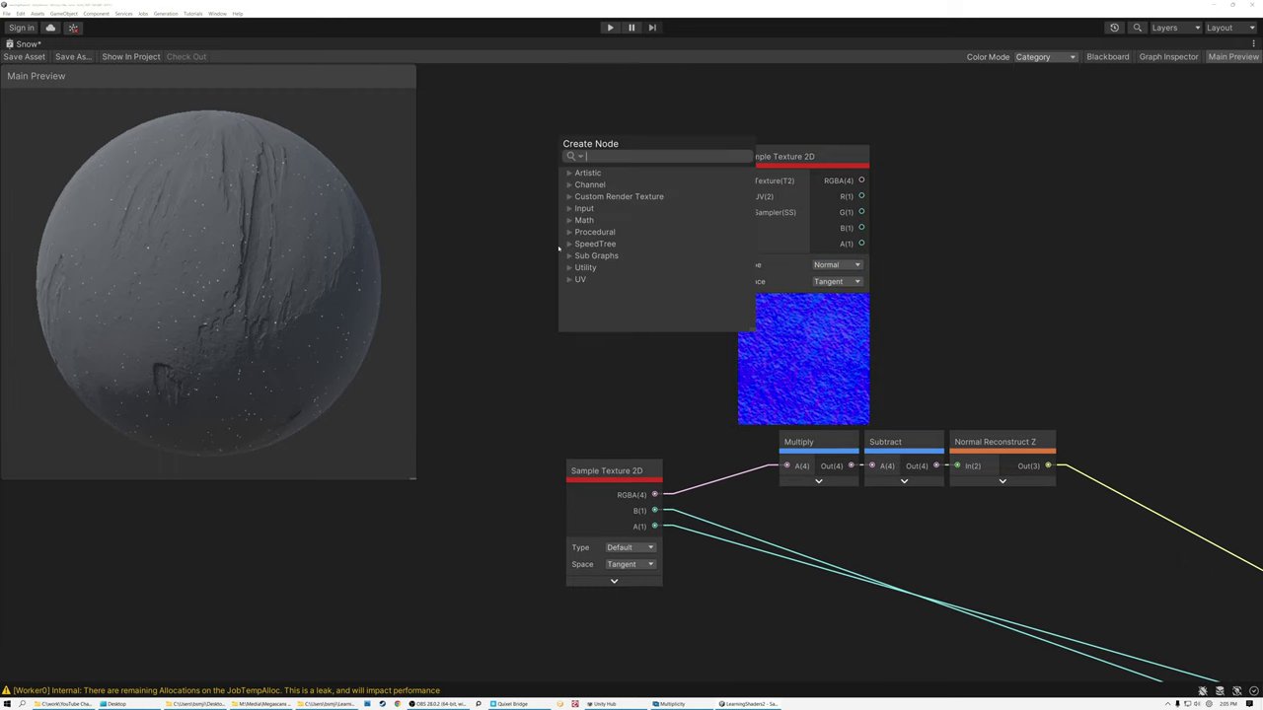
{"action": "type", "text": "uv"}
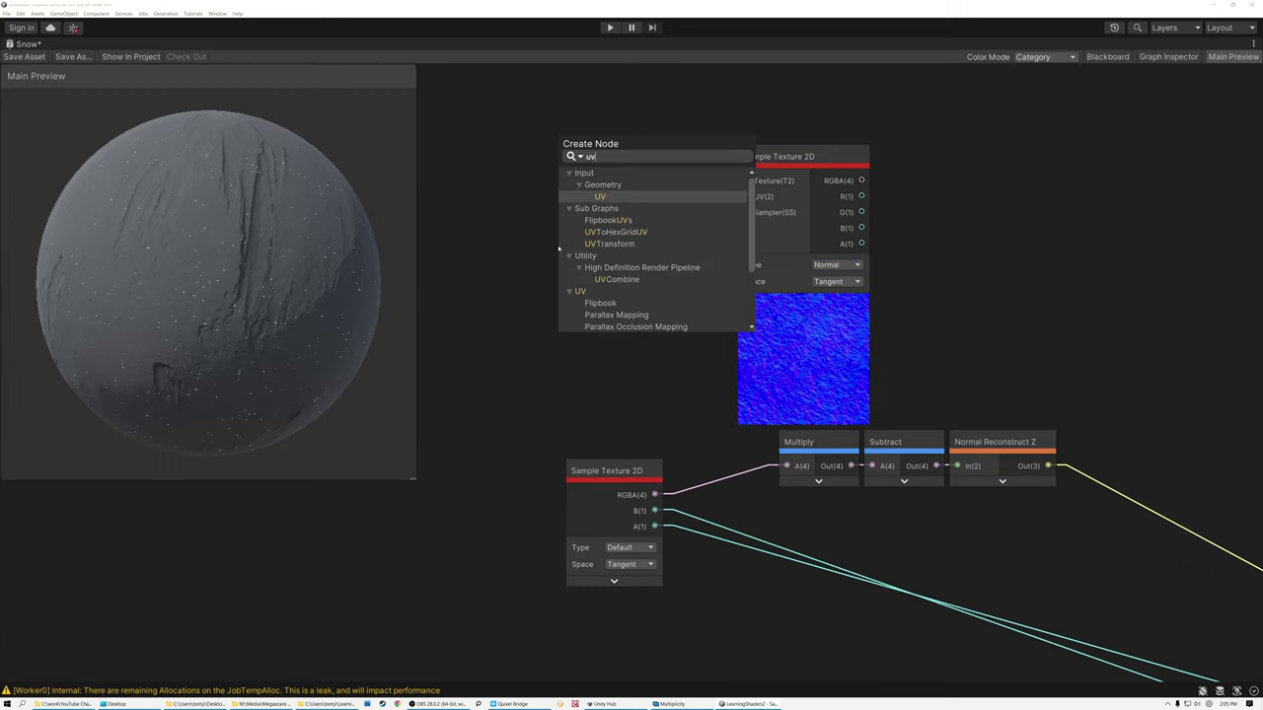
{"action": "left_click", "coordinate": [601, 198]}
{"action": "left_click_drag", "start_coordinate": [602, 264], "coordinate": [535, 154]}
{"action": "left_click", "coordinate": [578, 187]}
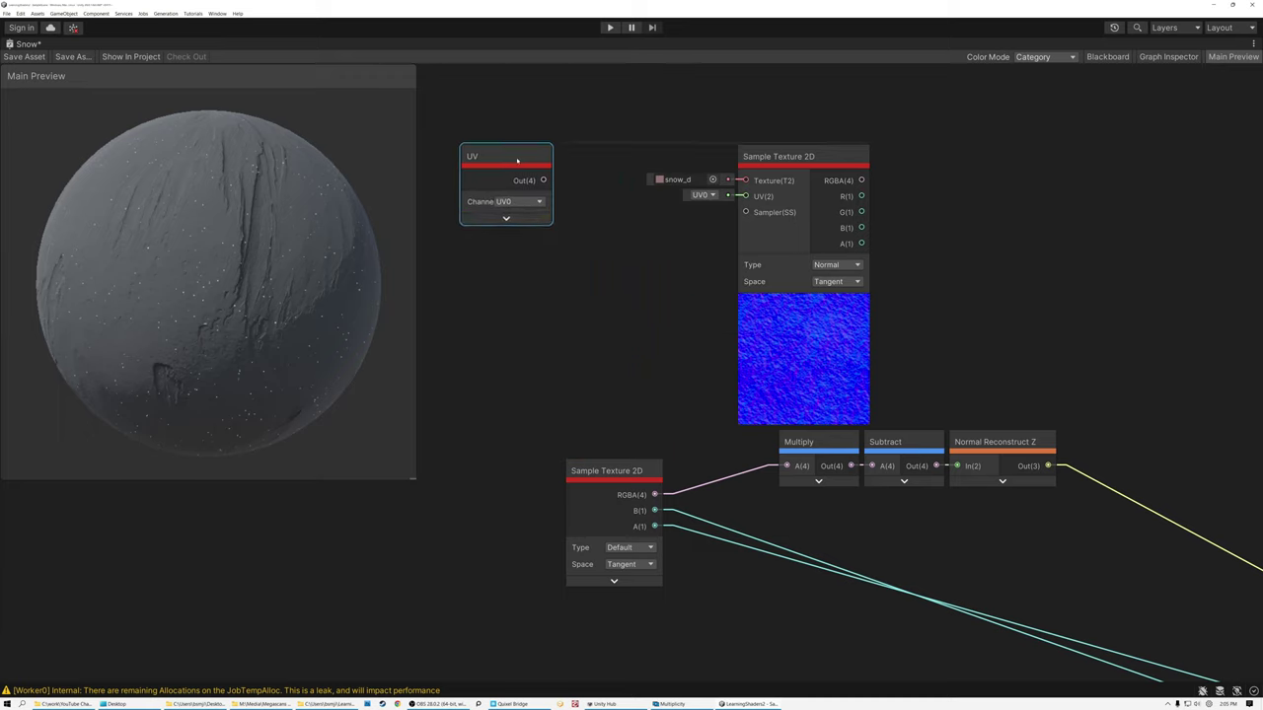
- Add a Multiply node fed by the UV node and set its B input to X 8 and Y 8
{"action": "key", "text": "space"}
{"action": "type", "text": "mul"}
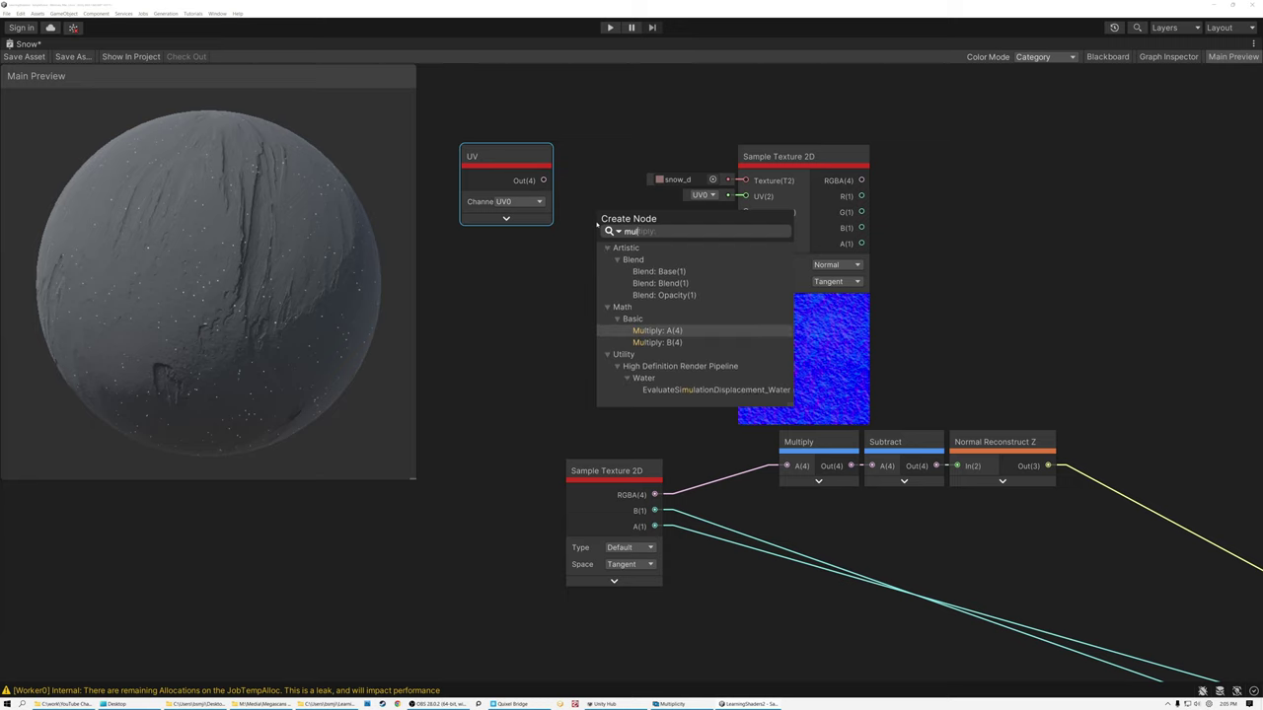
{"action": "left_click", "coordinate": [654, 329]}
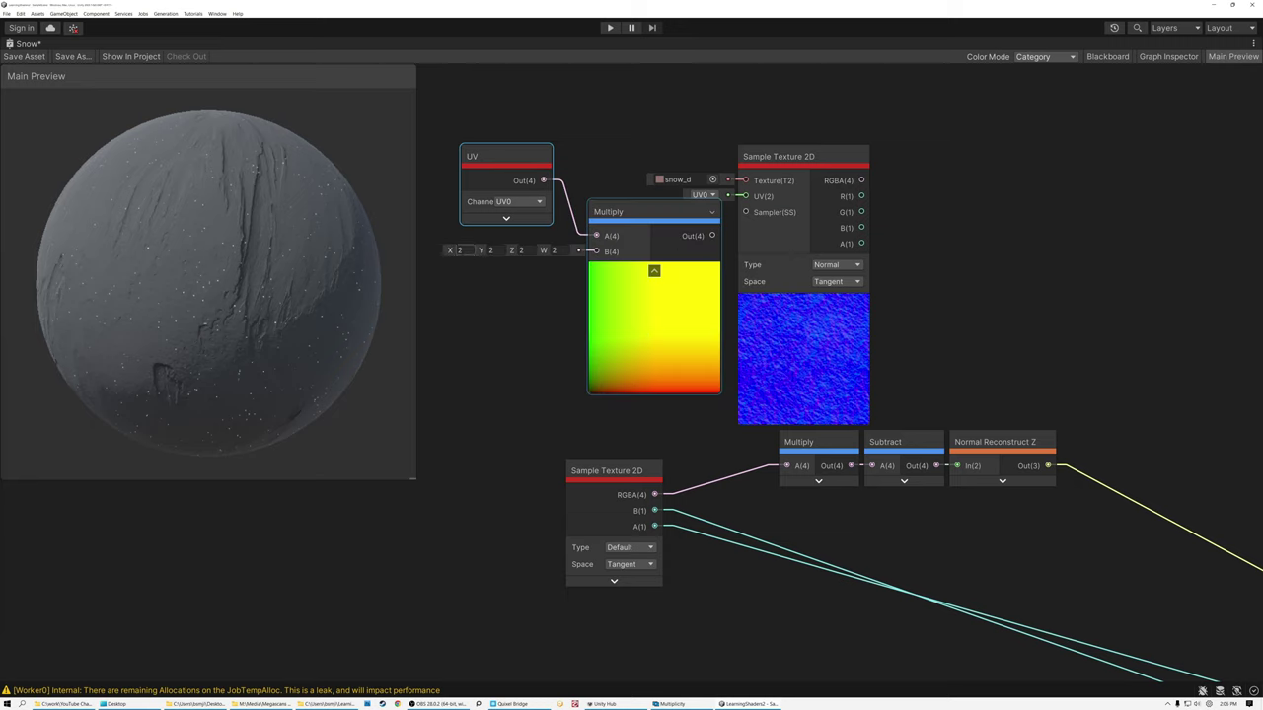
{"action": "left_click", "coordinate": [462, 250]}
{"action": "type", "text": "8"}
{"action": "key", "text": "Tab"}
{"action": "type", "text": "8"}
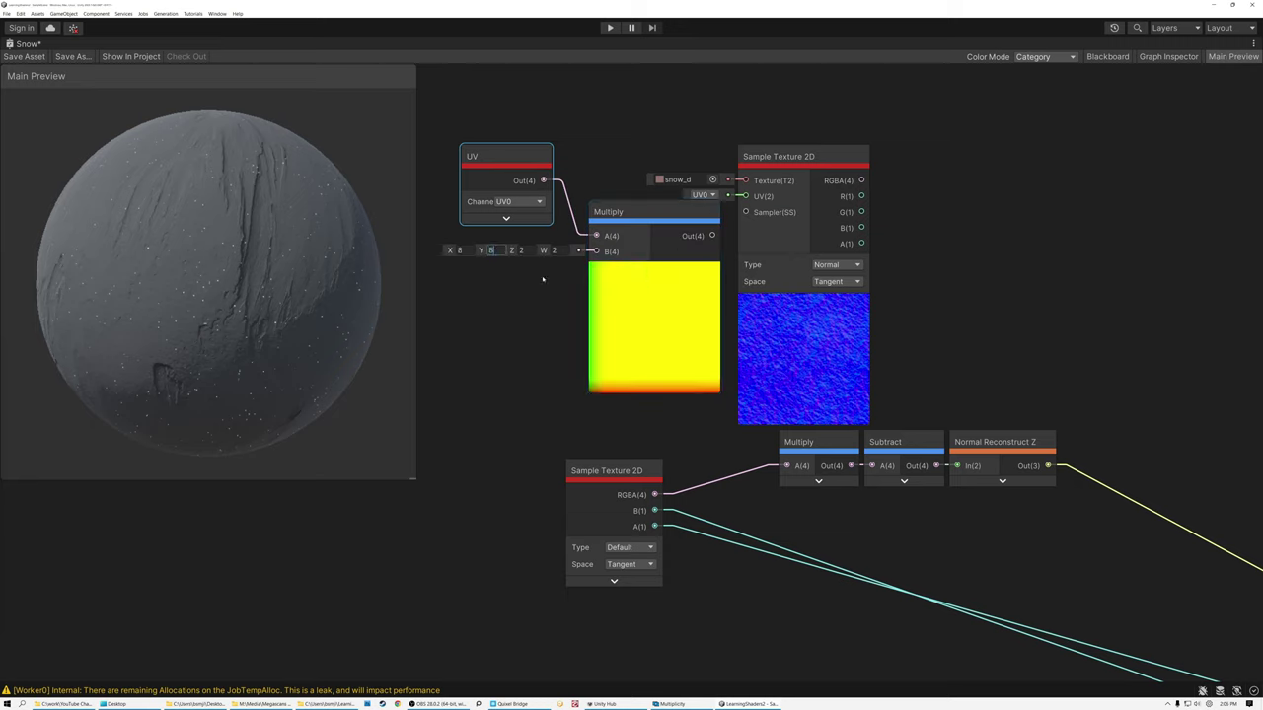
- Connect the collapsed Multiply node to the UV input of the snow_d texture node and line up the UV and Multiply nodes beside it
{"action": "left_click", "coordinate": [654, 271]}
{"action": "left_click_drag", "start_coordinate": [659, 235], "coordinate": [745, 197]}
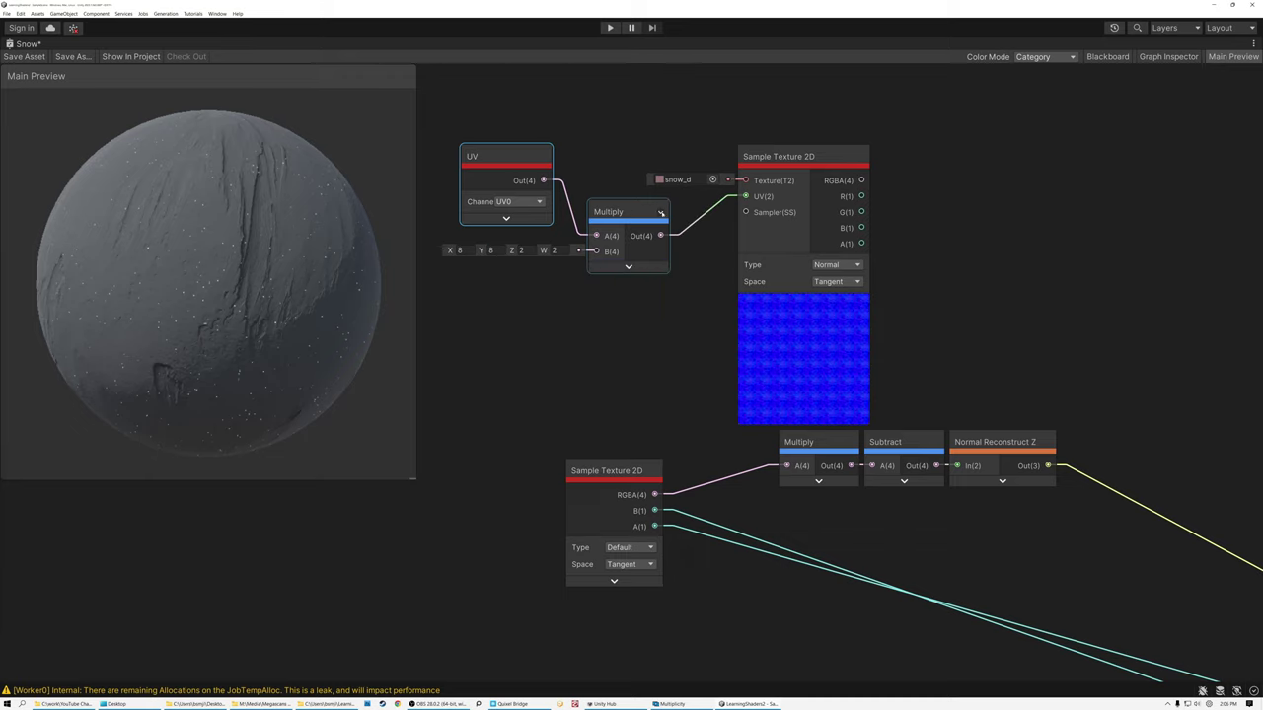
{"action": "left_click", "coordinate": [661, 213]}
{"action": "left_click_drag", "start_coordinate": [508, 168], "coordinate": [540, 223]}
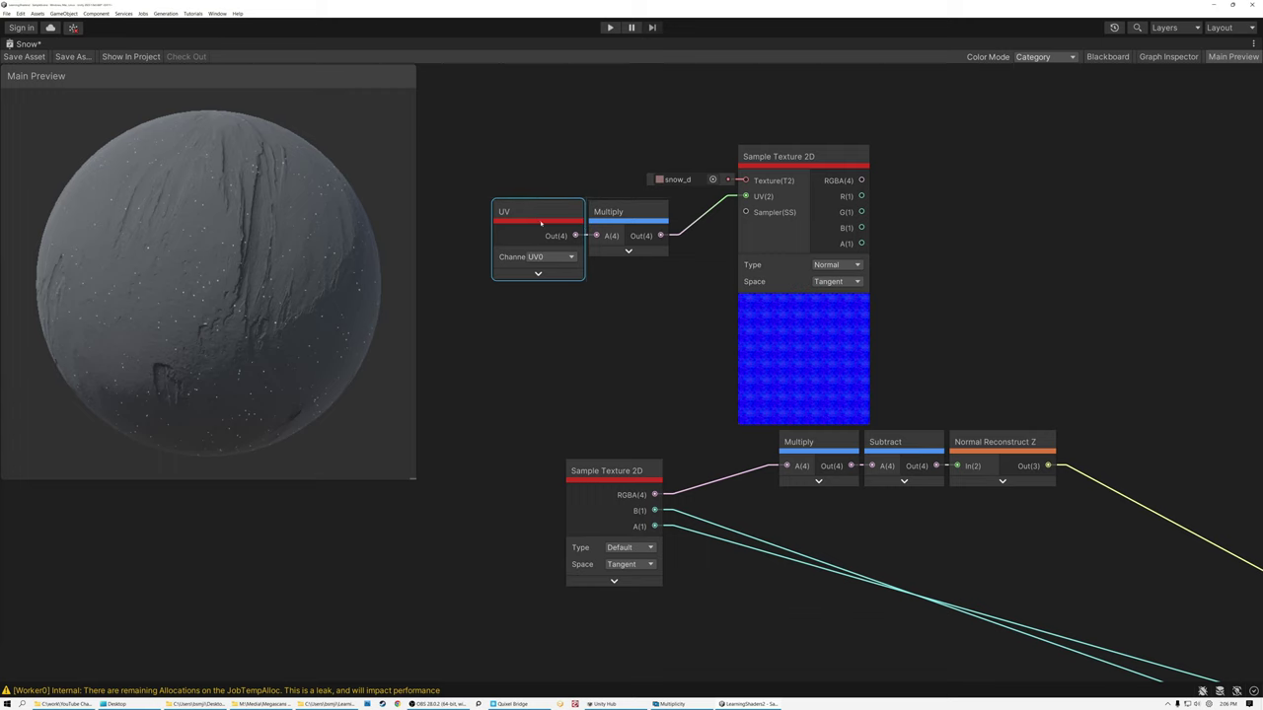
{"action": "left_click", "coordinate": [636, 216], "text": "shift"}
{"action": "left_click_drag", "start_coordinate": [636, 216], "coordinate": [687, 178]}
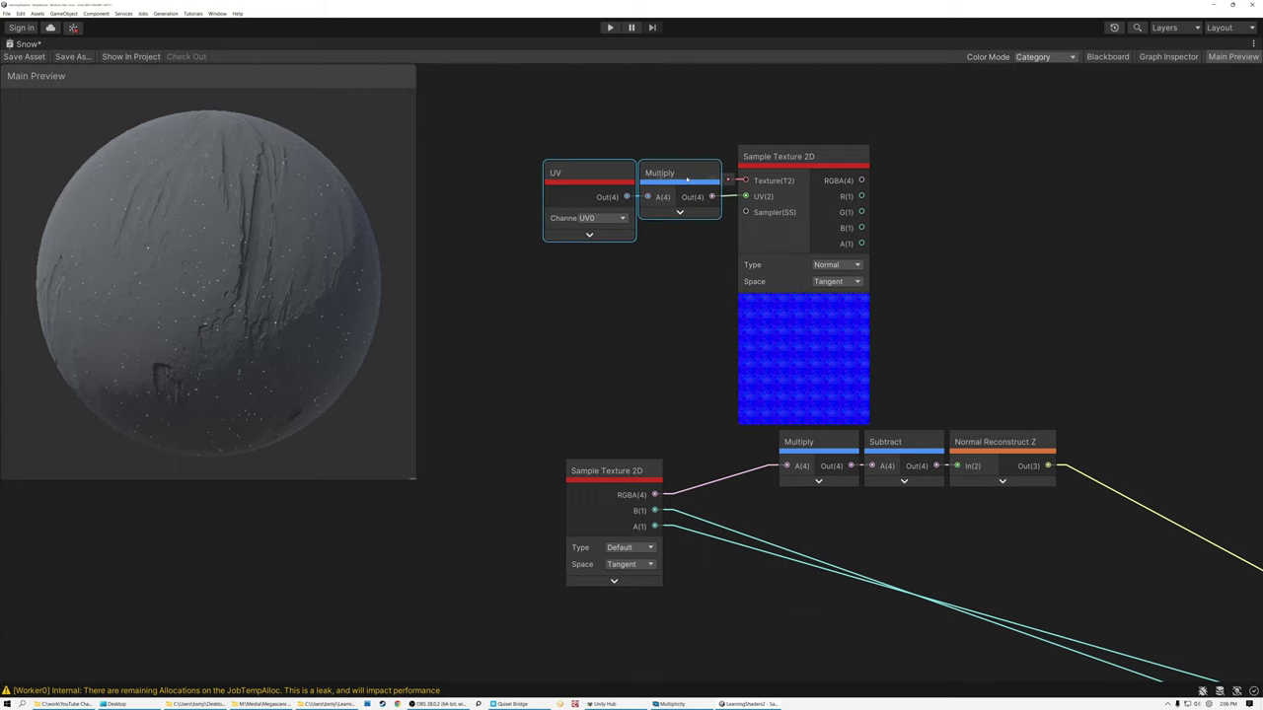
- Add a Normal Blend node to the right of the snow_d texture node
{"action": "middle_click_drag", "start_coordinate": [958, 239], "coordinate": [720, 264]}
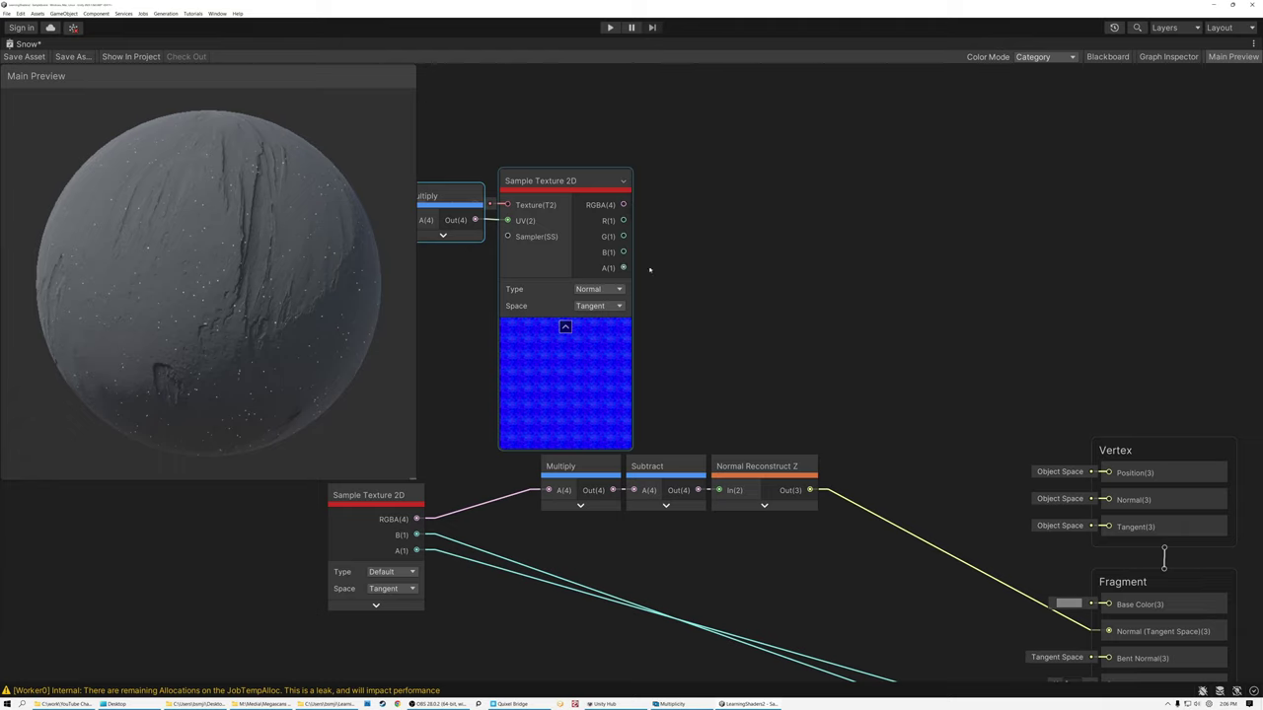
{"action": "key", "text": "space"}
{"action": "type", "text": "norm"}
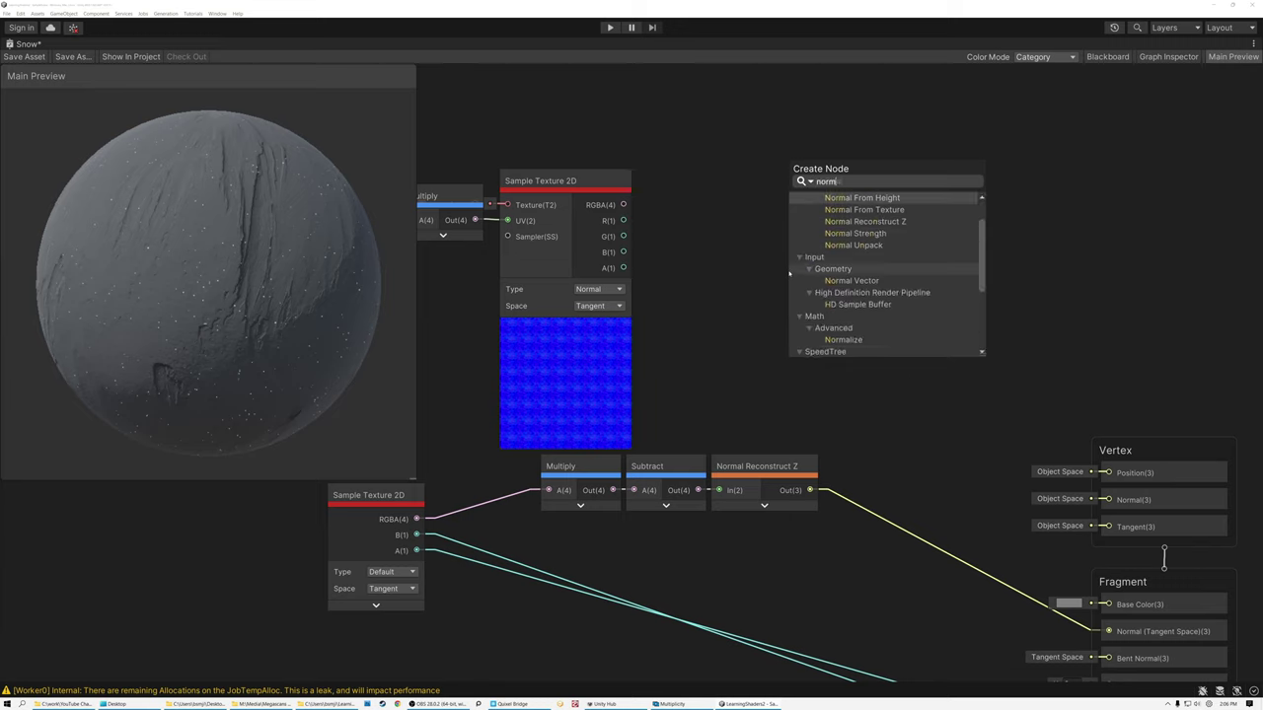
{"action": "scroll", "coordinate": [862, 264], "scroll_direction": "up", "scroll_amount": 1}
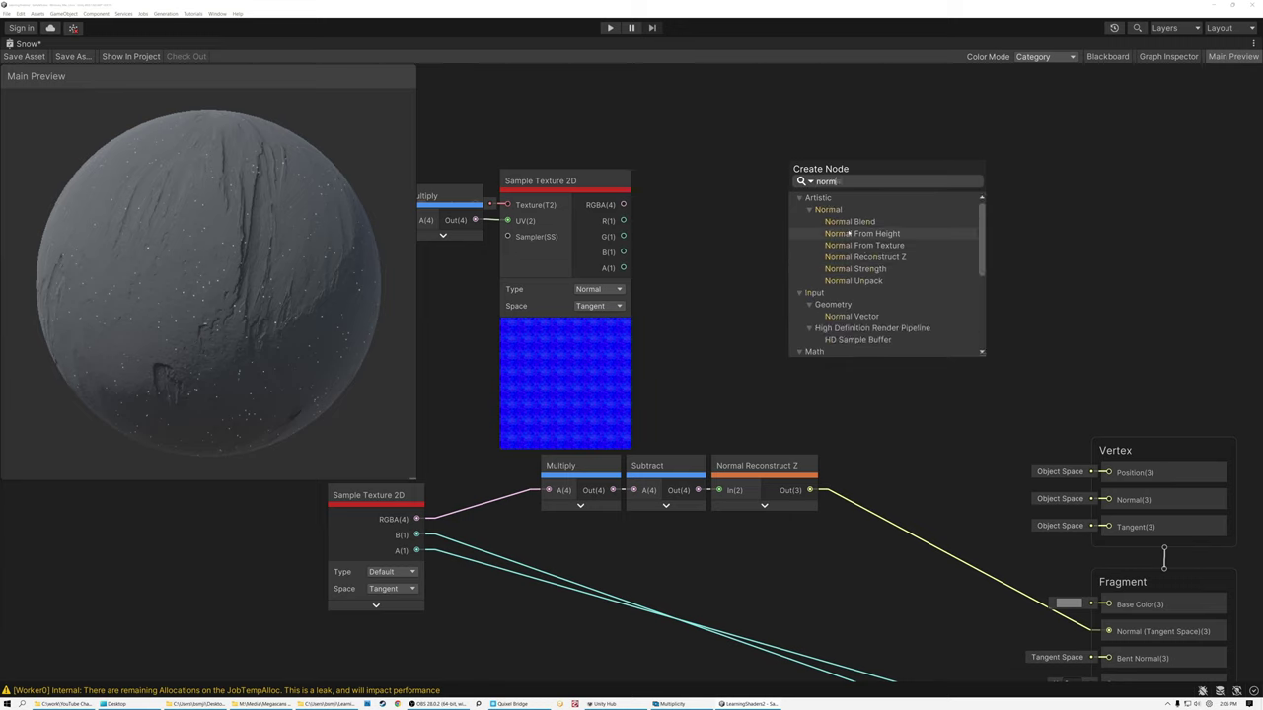
{"action": "double_click", "coordinate": [846, 223]}
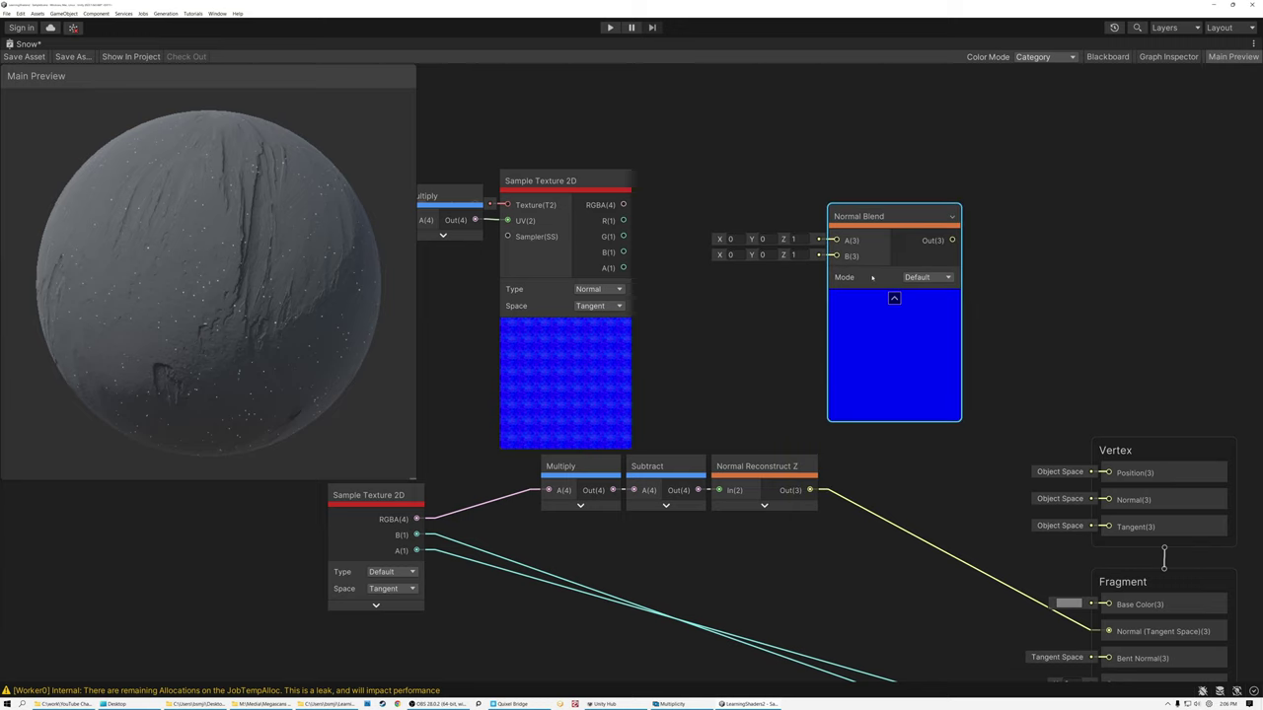
- Feed Normal Reconstruct Z into Normal Blend's A and the snow_d RGBA output into B, with the blend mode set to Reoriented
{"action": "left_click_drag", "start_coordinate": [810, 490], "coordinate": [835, 240]}
{"action": "left_click_drag", "start_coordinate": [622, 205], "coordinate": [836, 255]}
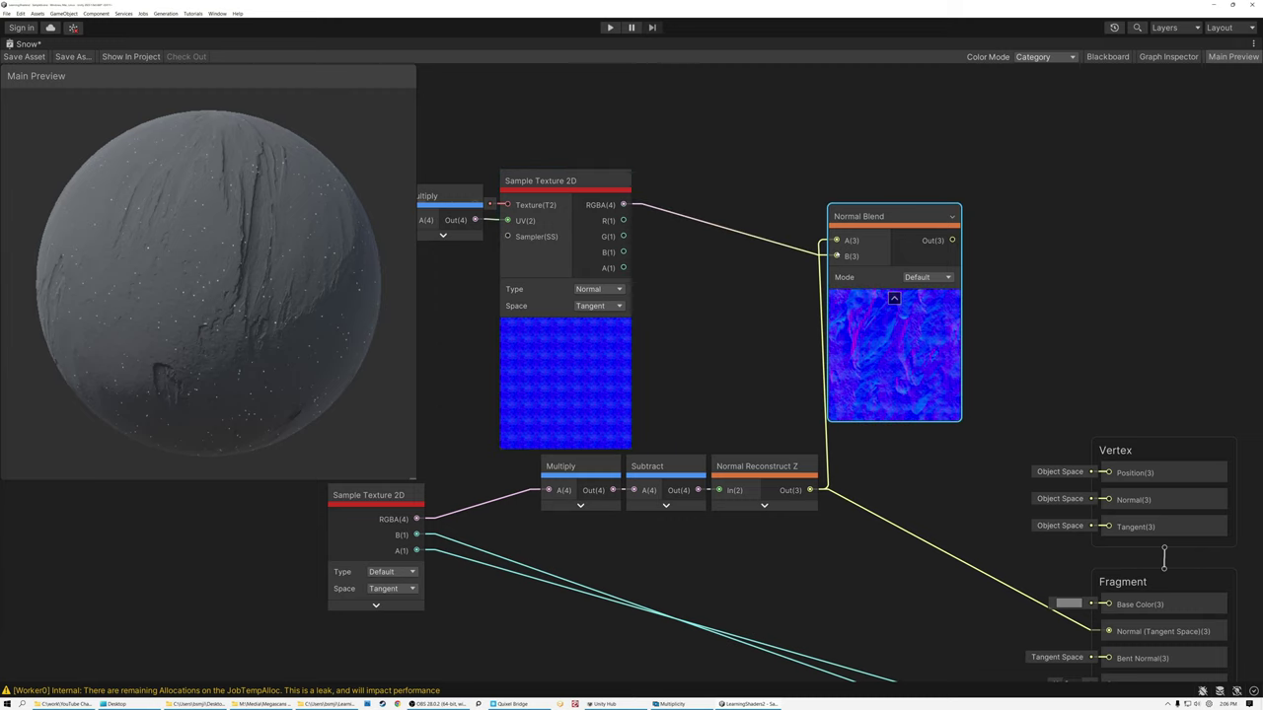
{"action": "left_click", "coordinate": [928, 277]}
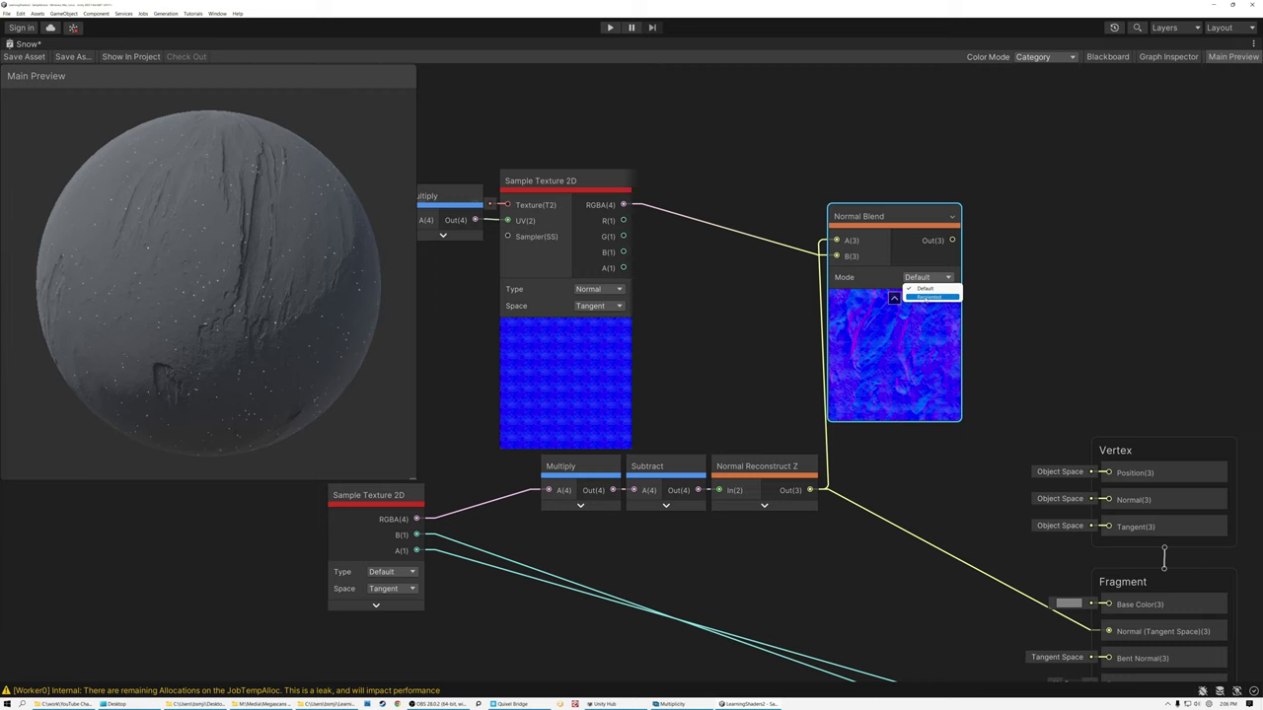
{"action": "left_click", "coordinate": [926, 297]}
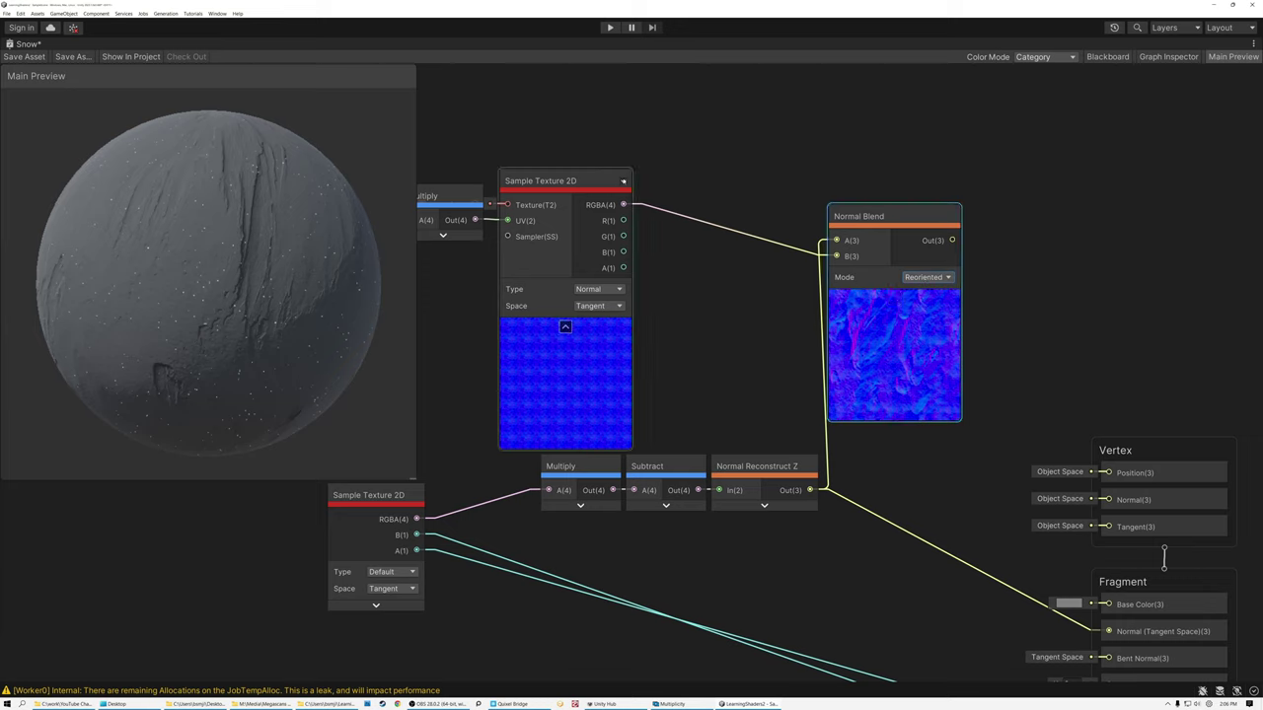
- Collapse the snow_d texture node and its preview, and move the UV, Multiply and texture nodes down near the base normal chain
{"action": "left_click", "coordinate": [622, 181]}
{"action": "middle_click_drag", "start_coordinate": [541, 137], "coordinate": [682, 140]}
{"action": "left_click_drag", "start_coordinate": [518, 158], "coordinate": [594, 262]}
{"action": "left_click_drag", "start_coordinate": [597, 198], "coordinate": [608, 188]}
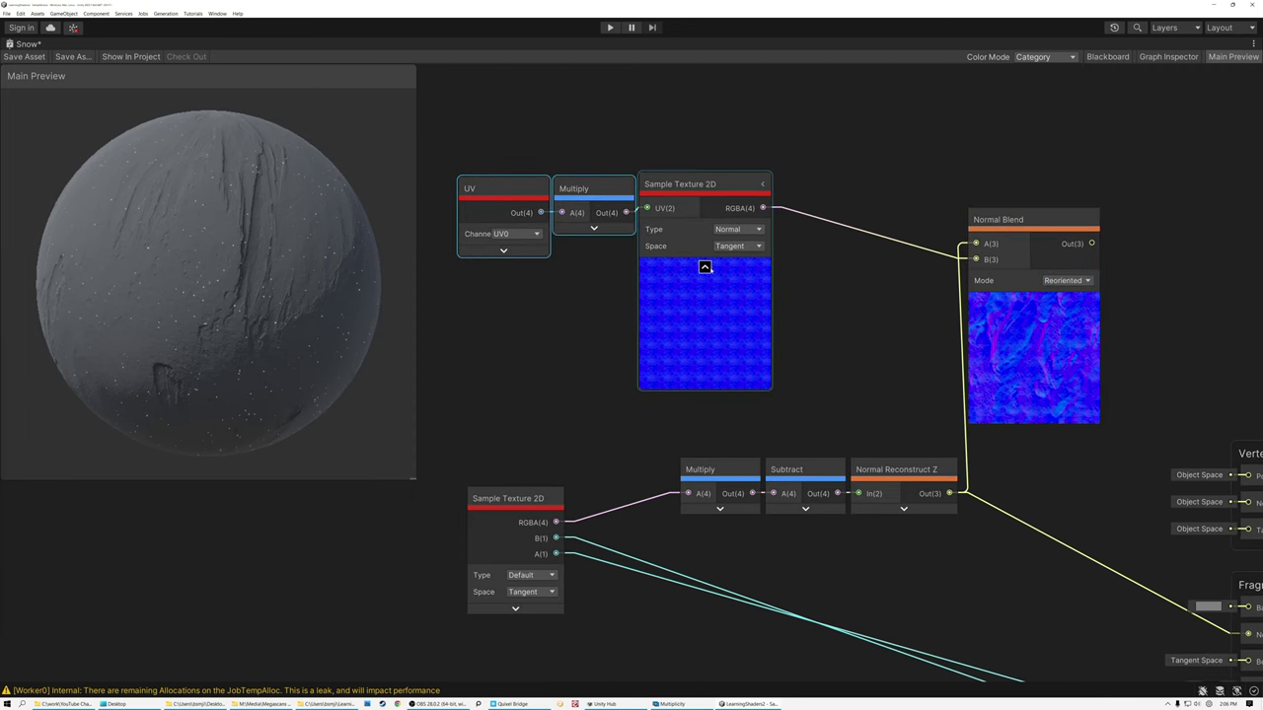
{"action": "left_click", "coordinate": [705, 267]}
{"action": "left_click_drag", "start_coordinate": [536, 158], "coordinate": [687, 252]}
{"action": "left_click_drag", "start_coordinate": [676, 176], "coordinate": [896, 325]}
- Connect the Normal Blend output to the Fragment's Normal (Tangent Space) input, place the node beside both normal chains and inspect the preview sphere
{"action": "middle_click_drag", "start_coordinate": [810, 252], "coordinate": [613, 226]}
{"action": "left_click_drag", "start_coordinate": [894, 218], "coordinate": [1051, 610]}
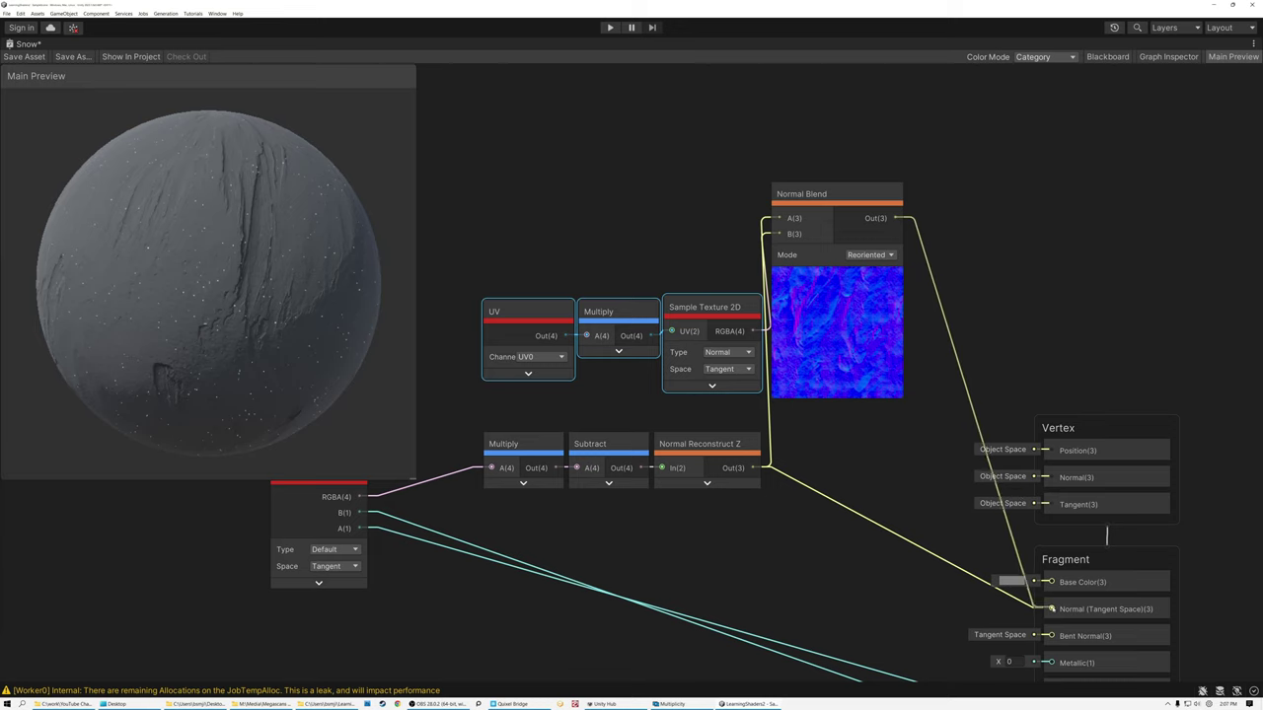
{"action": "left_click_drag", "start_coordinate": [827, 194], "coordinate": [858, 362]}
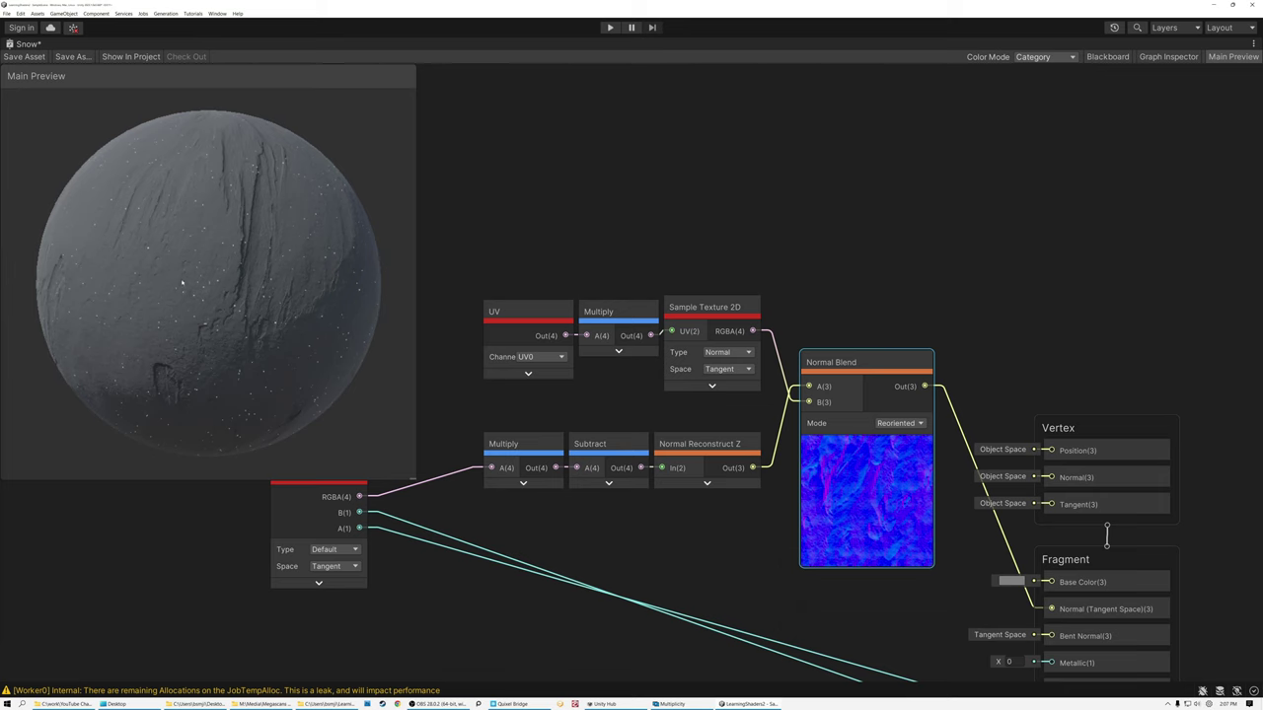
{"action": "scroll", "coordinate": [183, 284], "scroll_direction": "up", "scroll_amount": 10}
{"action": "left_click_drag", "start_coordinate": [176, 272], "coordinate": [200, 227]}
{"action": "scroll", "coordinate": [199, 227], "scroll_direction": "down", "scroll_amount": 10}
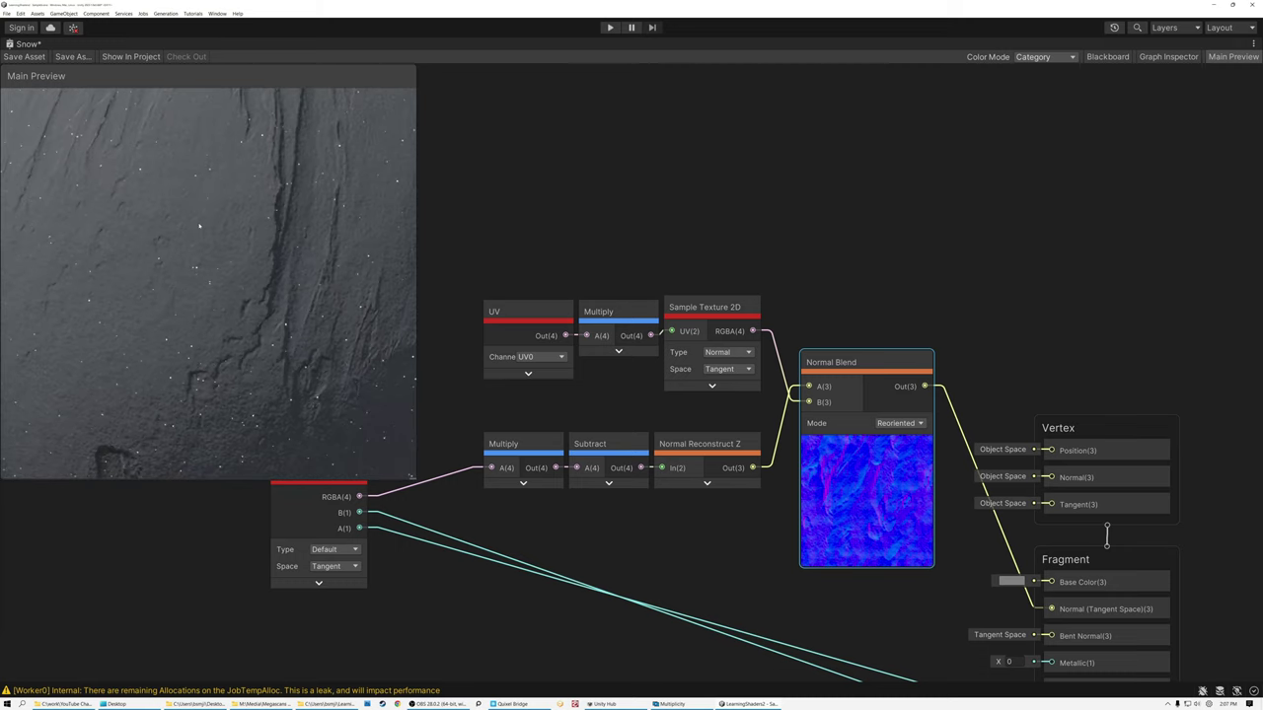
{"action": "scroll", "coordinate": [201, 236], "scroll_direction": "up", "scroll_amount": 5}
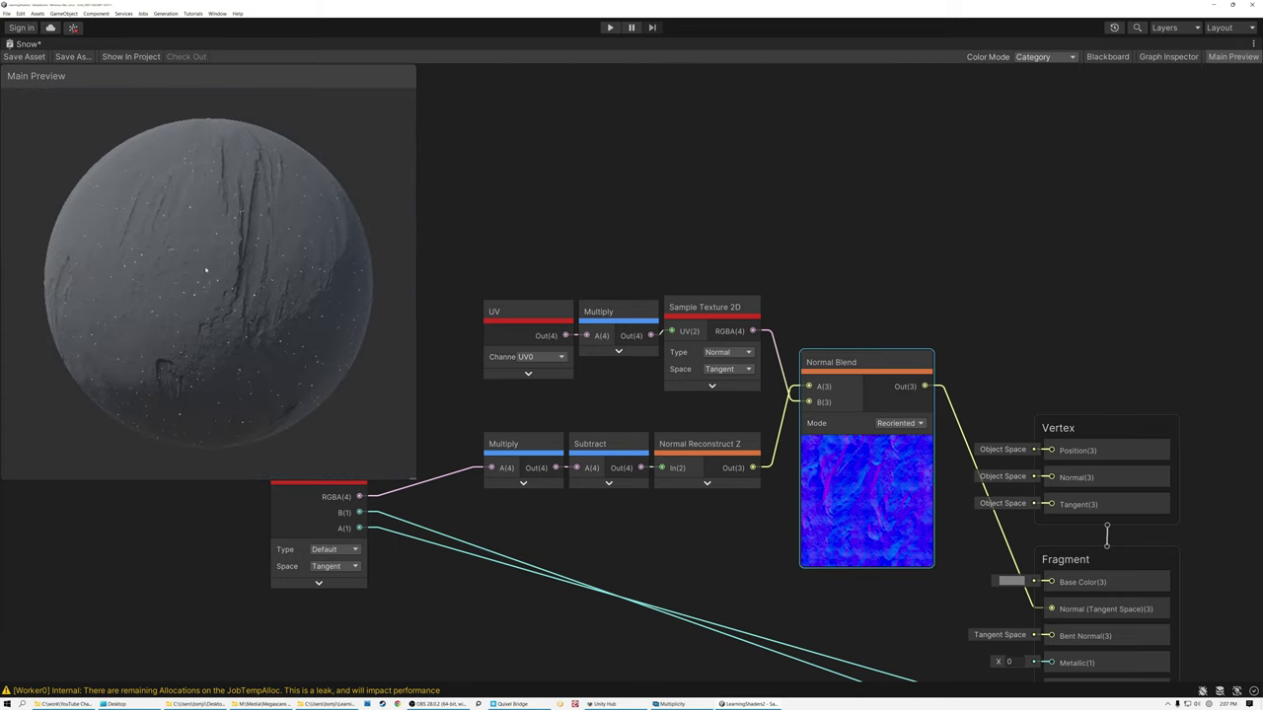
- Collapse the Normal Blend preview and pack the snow_d detail nodes and Normal Blend closely against the base normal chain
{"action": "left_click", "coordinate": [866, 444]}
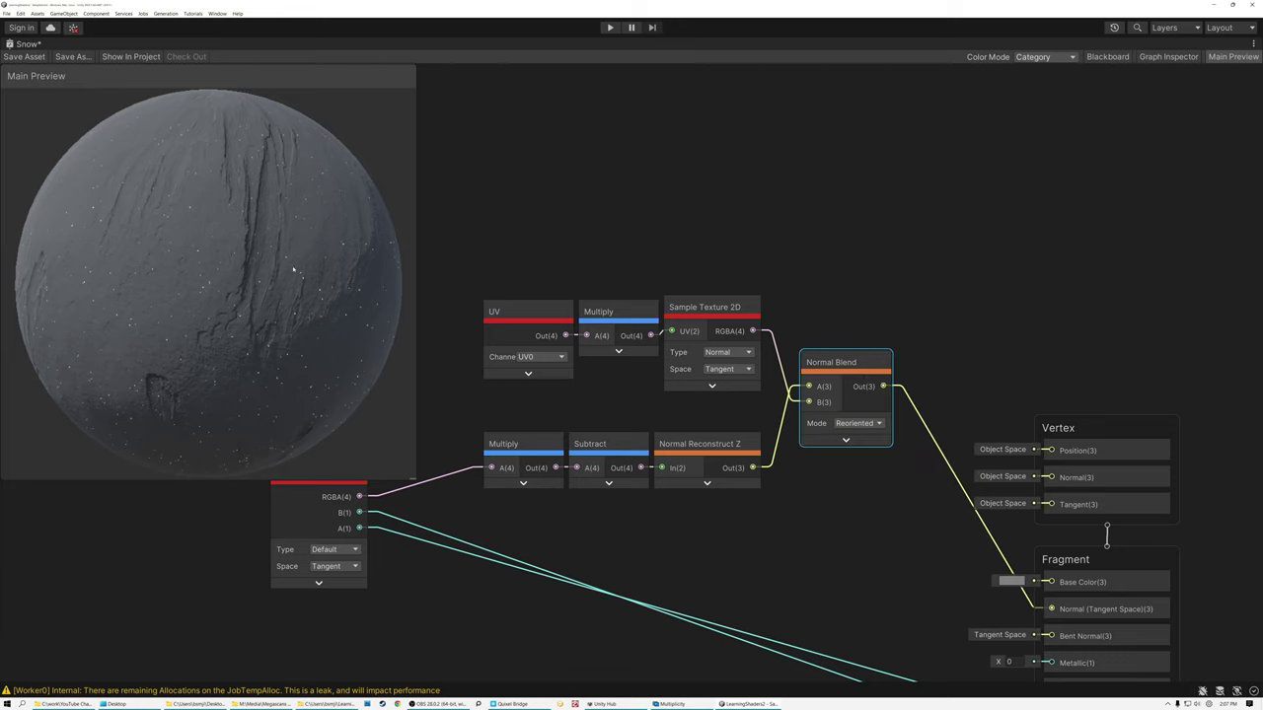
{"action": "left_click_drag", "start_coordinate": [175, 263], "coordinate": [211, 285]}
{"action": "left_click_drag", "start_coordinate": [531, 255], "coordinate": [698, 351]}
{"action": "left_click_drag", "start_coordinate": [705, 303], "coordinate": [719, 342]}
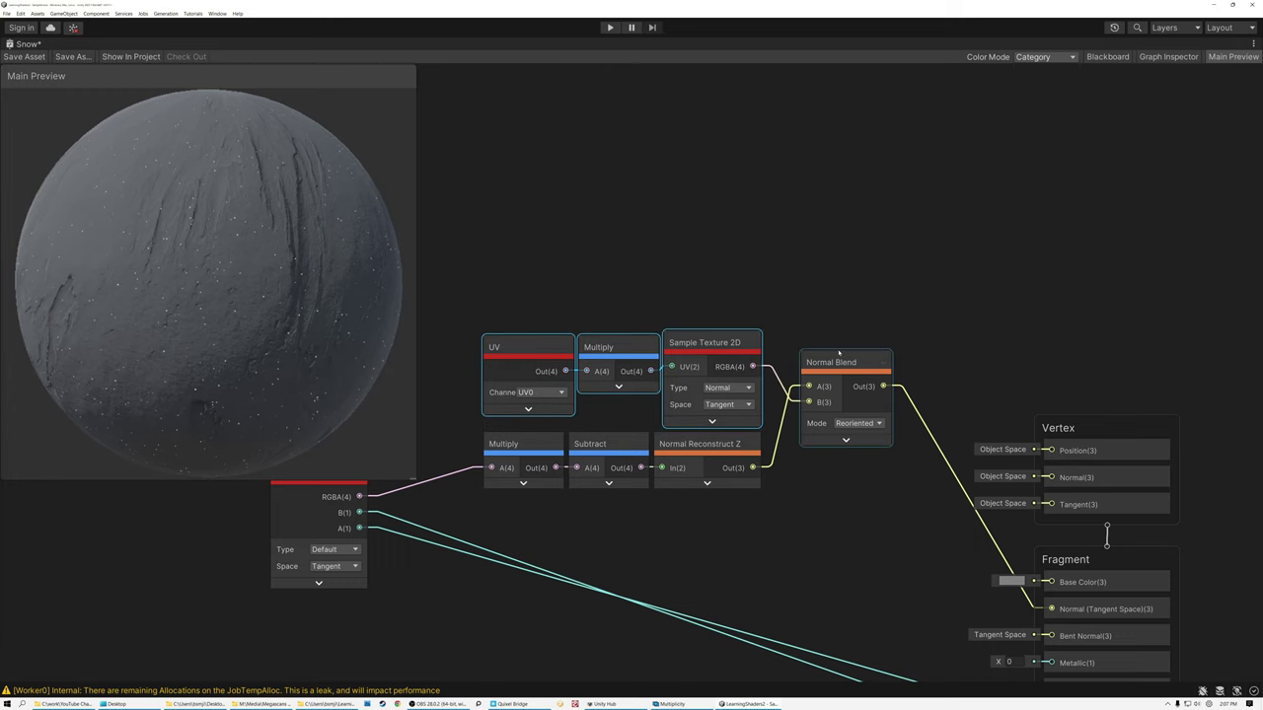
{"action": "left_click_drag", "start_coordinate": [831, 367], "coordinate": [825, 386]}
- Add a Color node in the empty space above the normal nodes
{"action": "middle_click_drag", "start_coordinate": [812, 277], "coordinate": [788, 373]}
{"action": "left_click", "coordinate": [736, 257]}
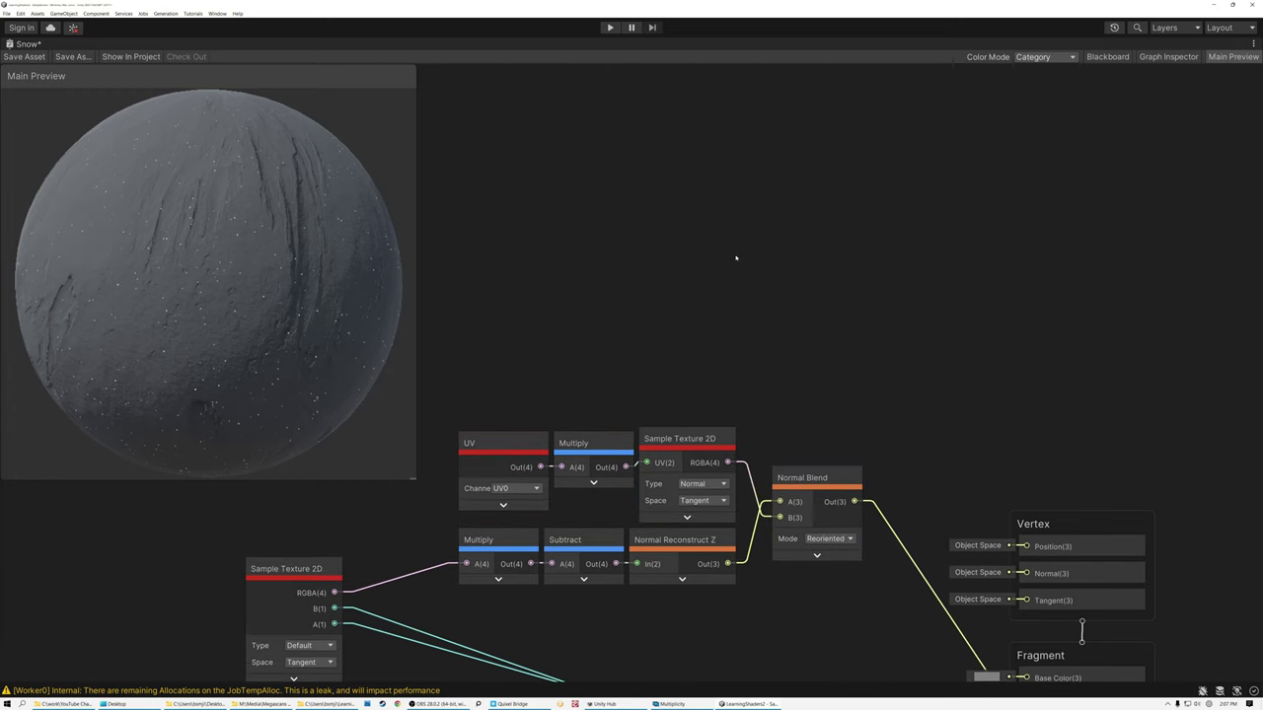
{"action": "key", "text": "space"}
{"action": "type", "text": "color"}
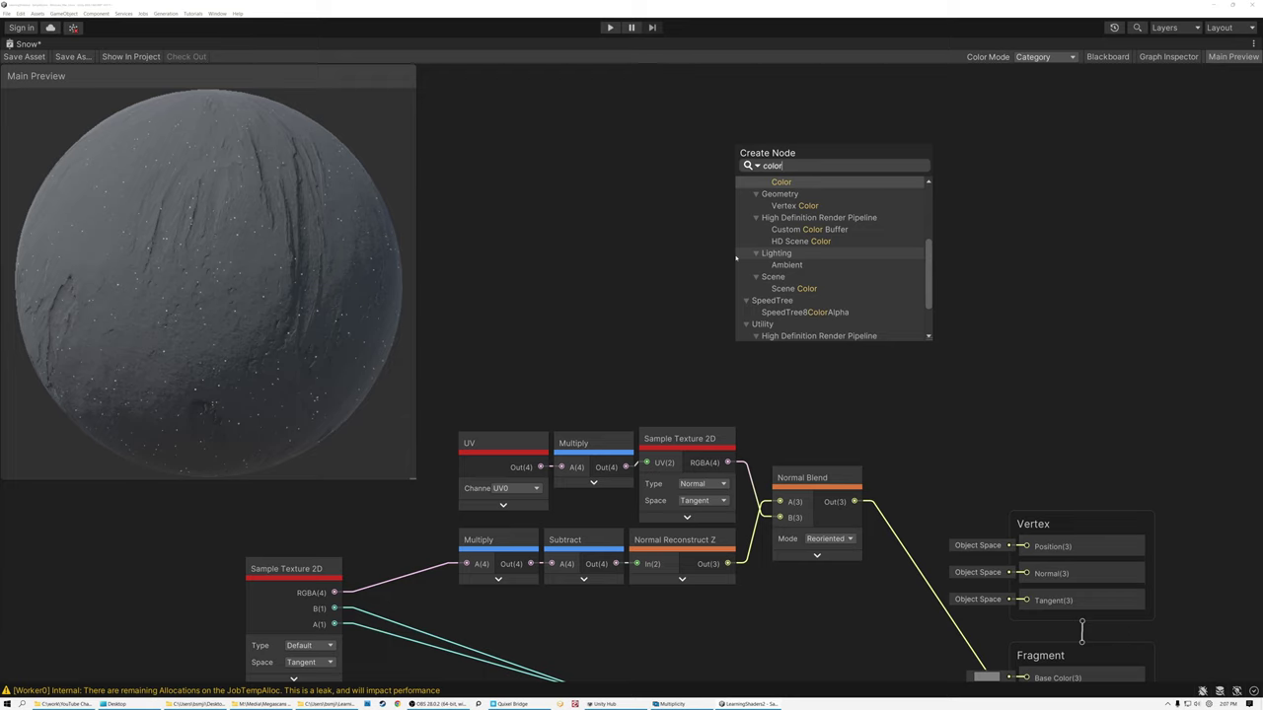
{"action": "left_click", "coordinate": [779, 183]}
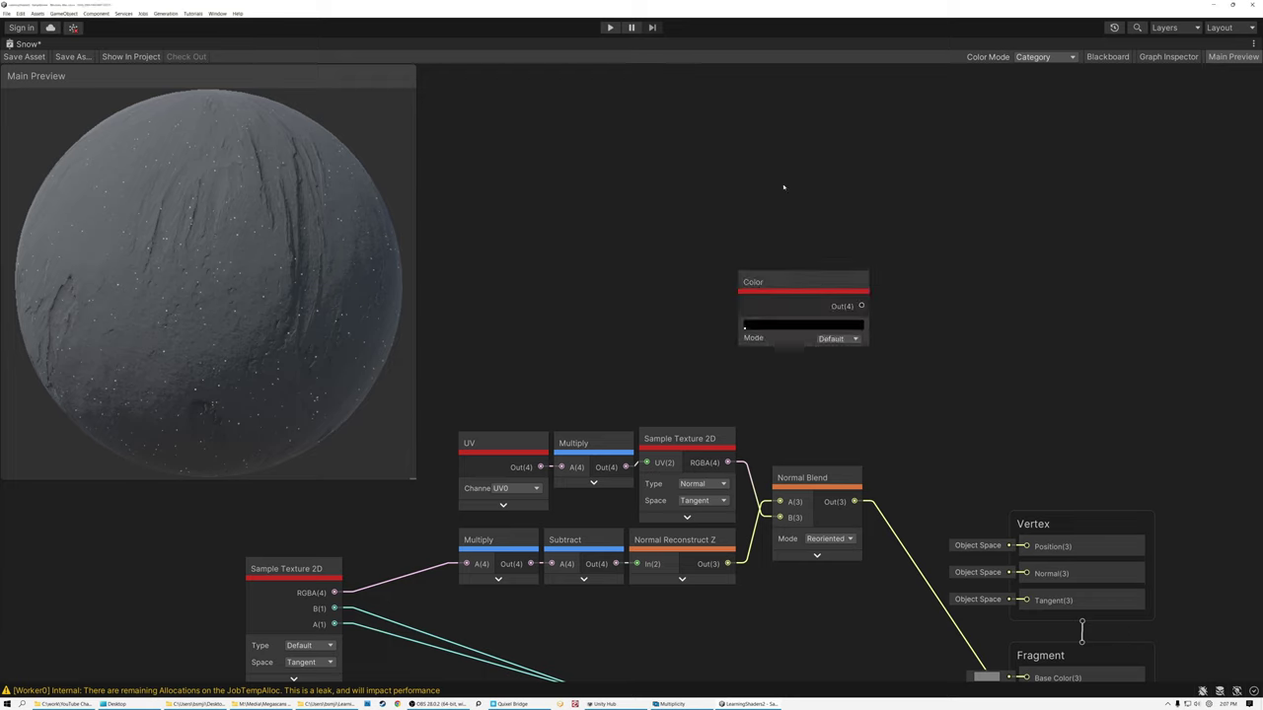
- Set the Color node to RGB 215, 215, 215 and move it further up, away from the normal nodes
{"action": "left_click", "coordinate": [792, 323]}
{"action": "left_click", "coordinate": [919, 530]}
{"action": "type", "text": "215"}
{"action": "key", "text": "Tab"}
{"action": "type", "text": "215"}
{"action": "key", "text": "Tab"}
{"action": "type", "text": "21"}
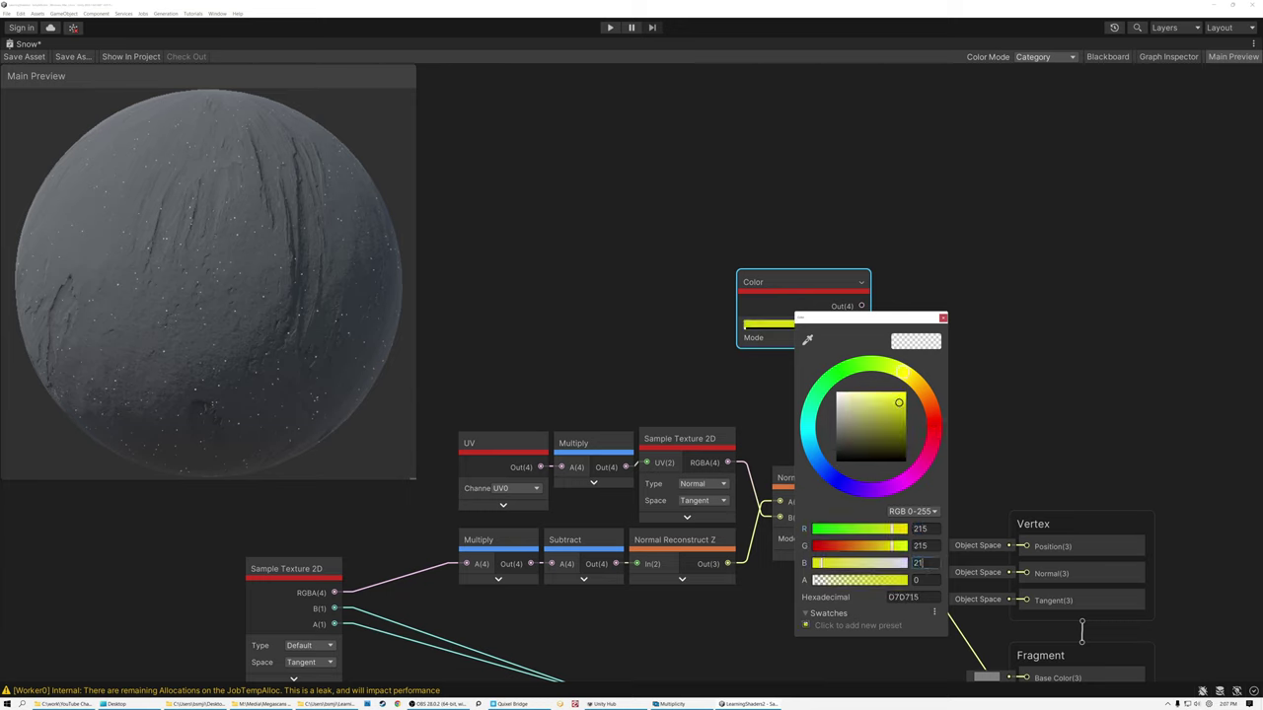
{"action": "type", "text": "5"}
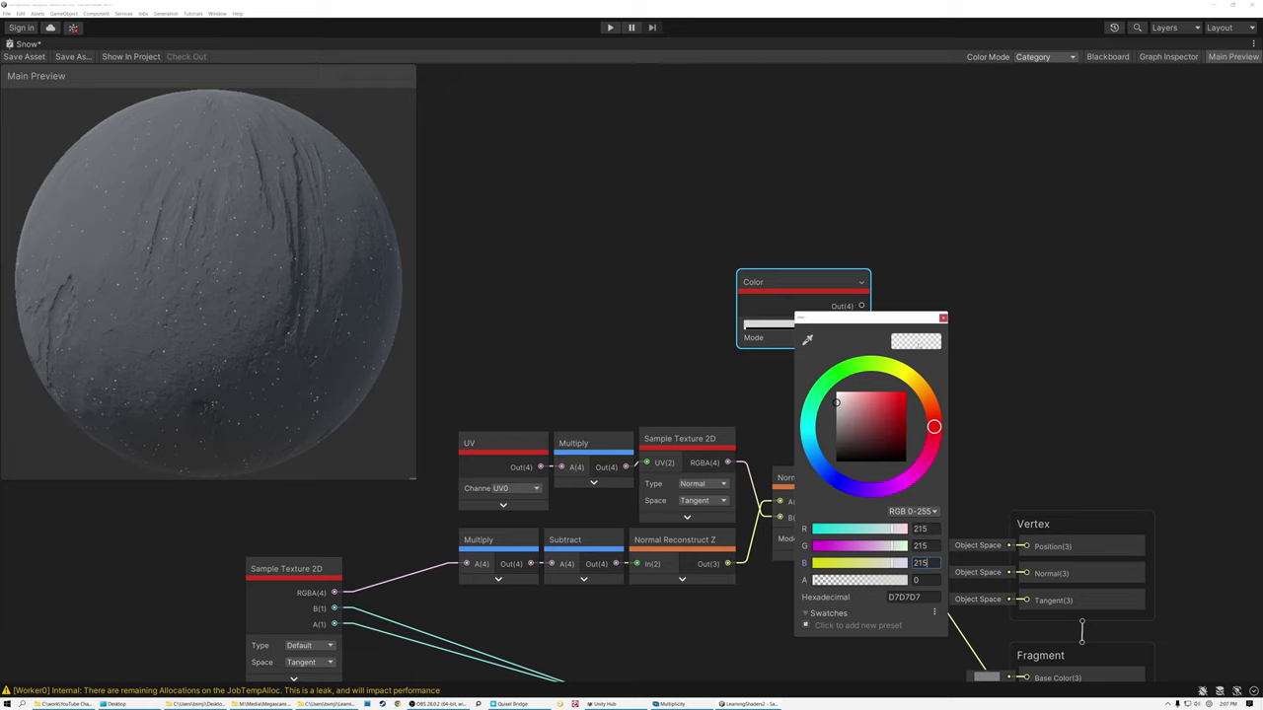
{"action": "left_click", "coordinate": [943, 318]}
{"action": "left_click_drag", "start_coordinate": [796, 285], "coordinate": [751, 209]}
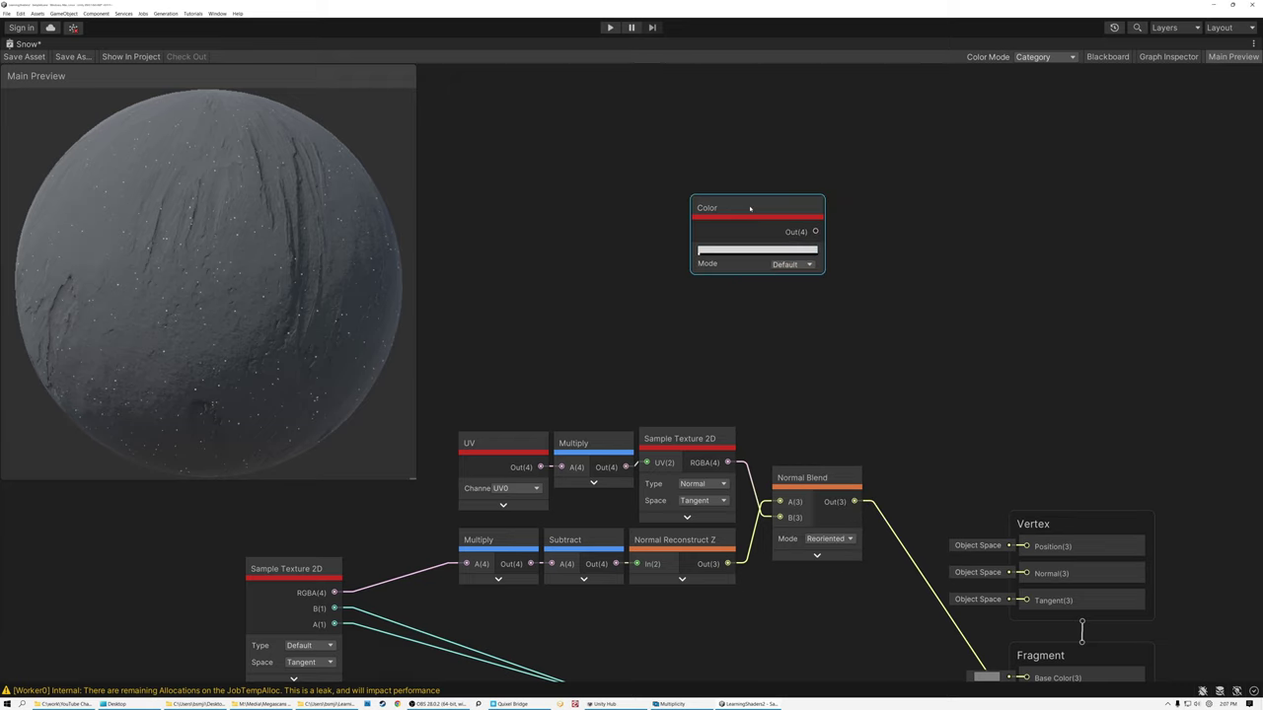
- Add a Fresnel Effect node and place it to the right of the Color node
{"action": "key", "text": "space"}
{"action": "type", "text": "fre"}
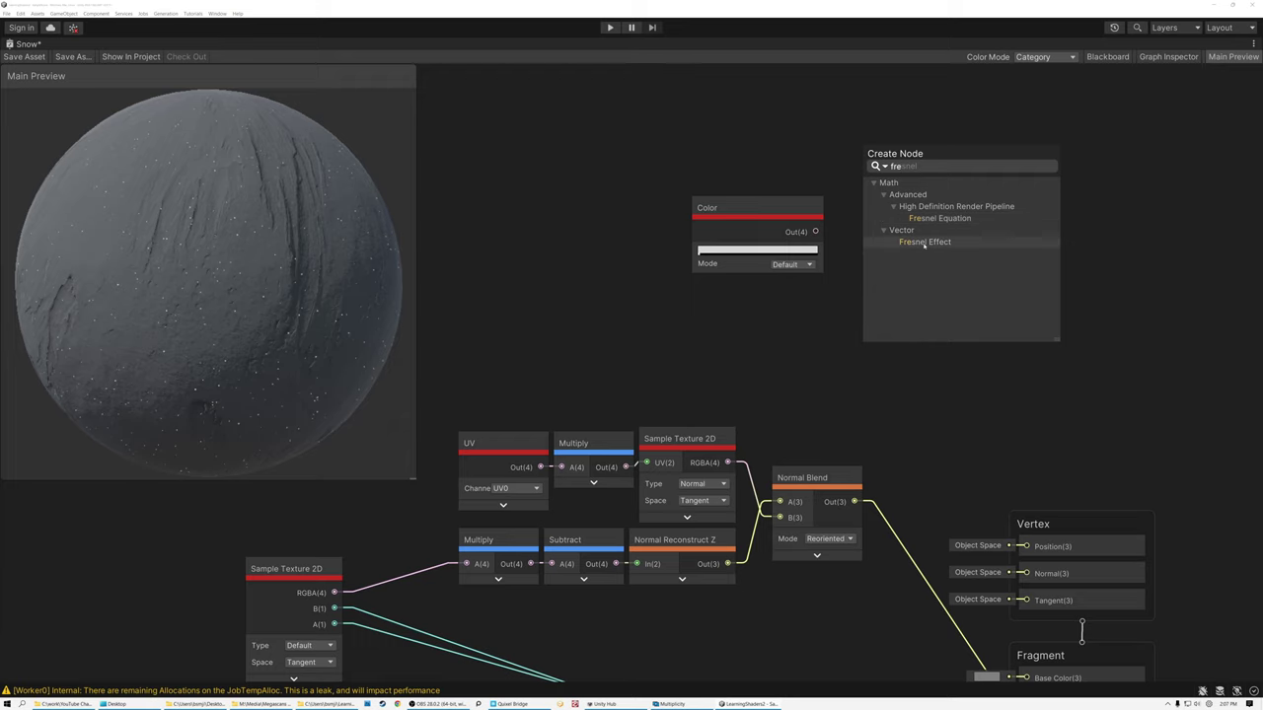
{"action": "left_click", "coordinate": [921, 242]}
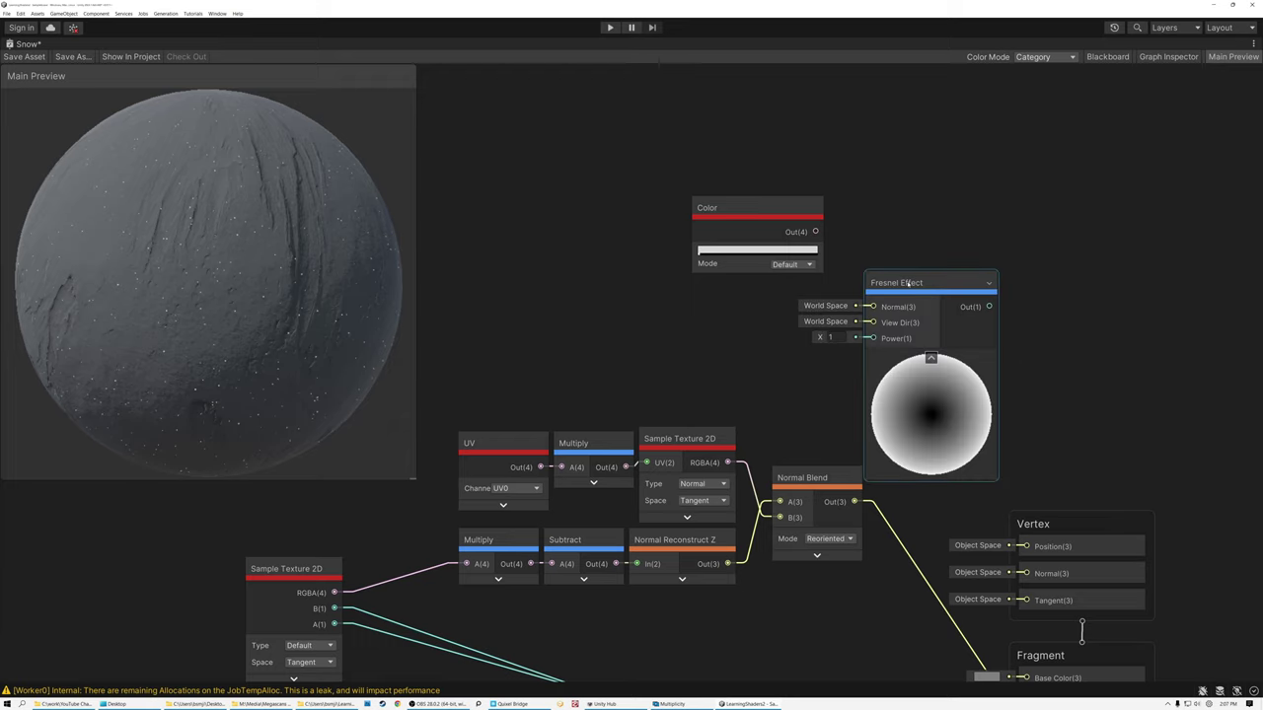
{"action": "middle_click_drag", "start_coordinate": [895, 291], "coordinate": [910, 232]}
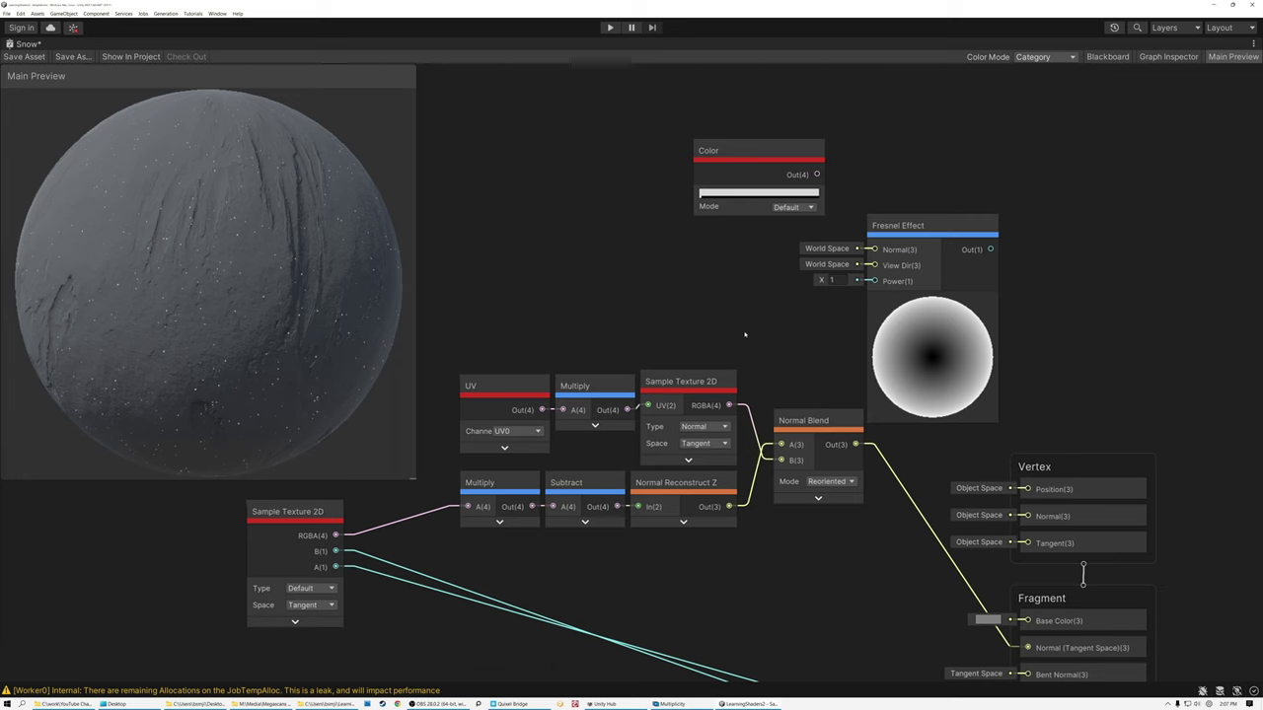
{"action": "left_click_drag", "start_coordinate": [910, 229], "coordinate": [948, 204]}
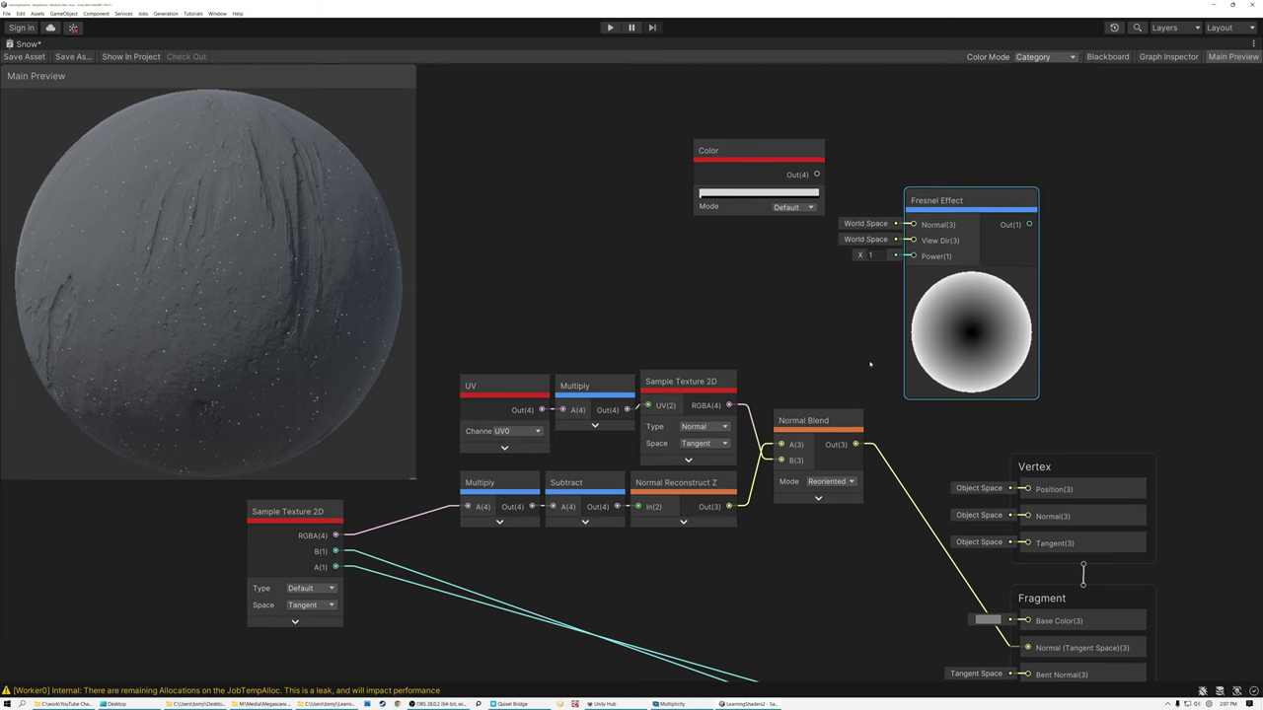
- Add a Transform node fed by the Normal Blend output above the normal nodes and set its source space to Tangent
{"action": "left_click_drag", "start_coordinate": [461, 322], "coordinate": [859, 527]}
{"action": "left_click", "coordinate": [856, 445]}
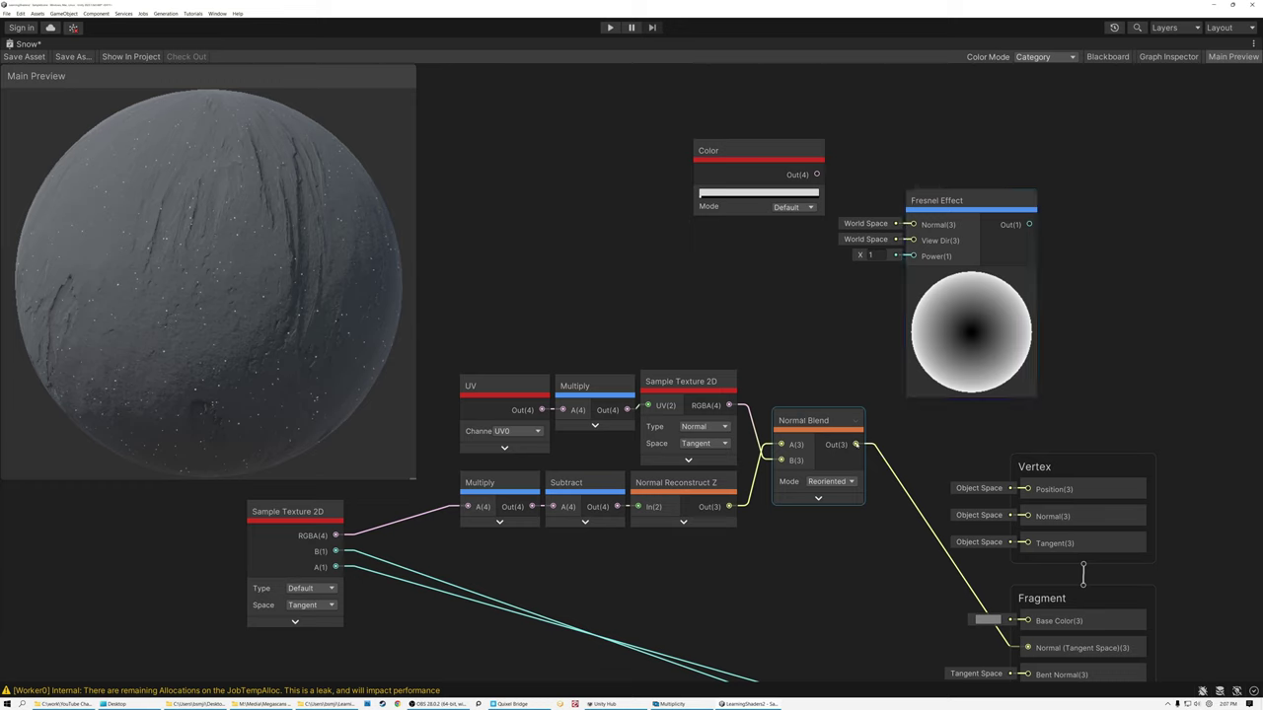
{"action": "left_click_drag", "start_coordinate": [856, 445], "coordinate": [657, 297]}
{"action": "type", "text": "tra"}
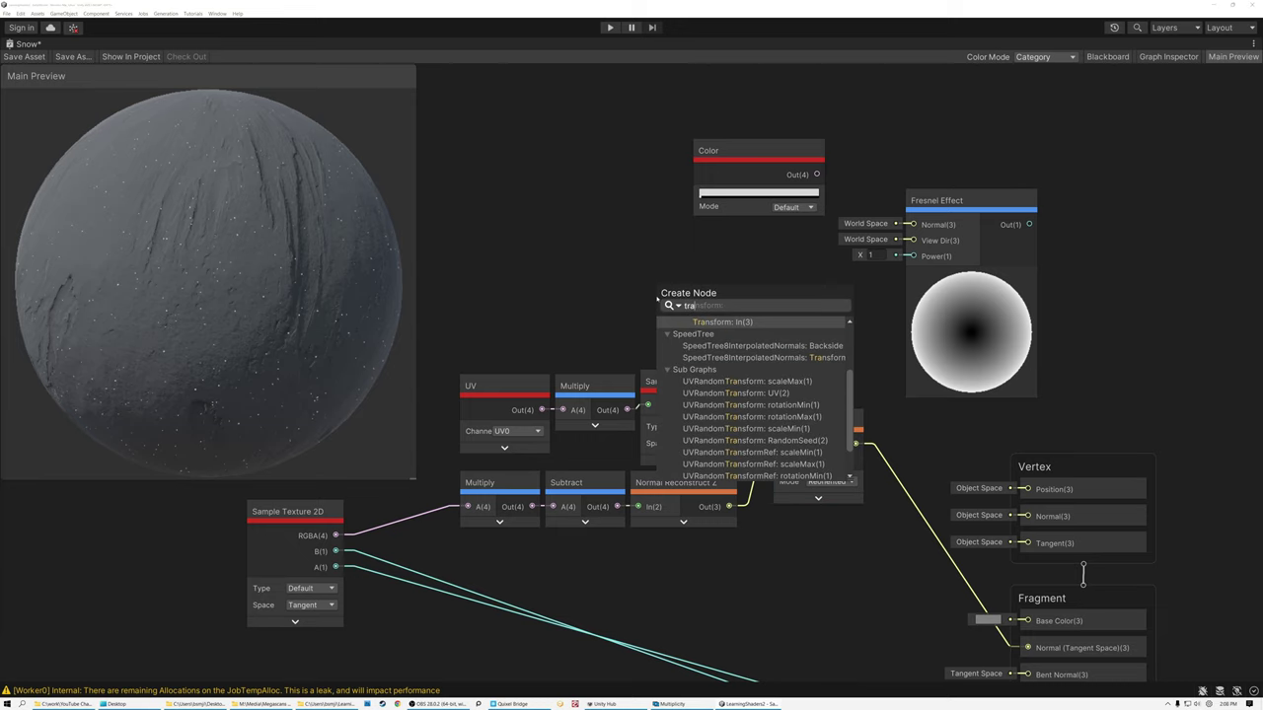
{"action": "type", "text": "nsform"}
{"action": "key", "text": "Return"}
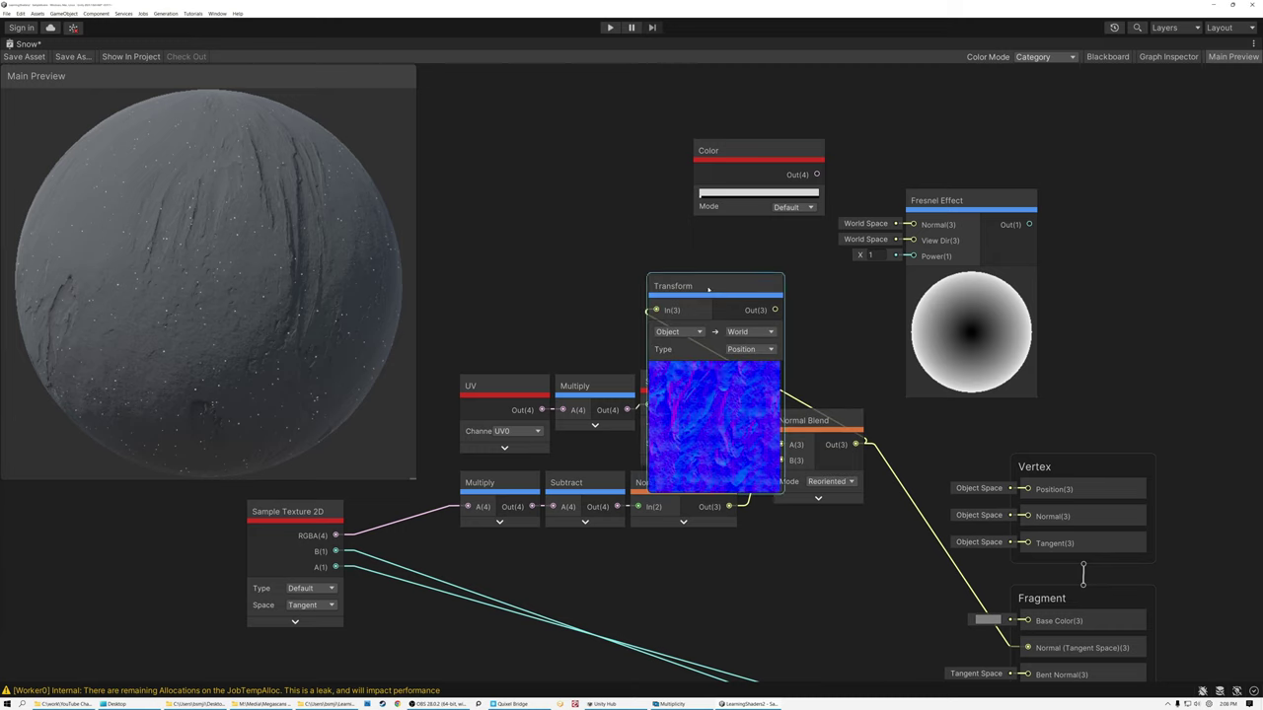
{"action": "left_click", "coordinate": [681, 293]}
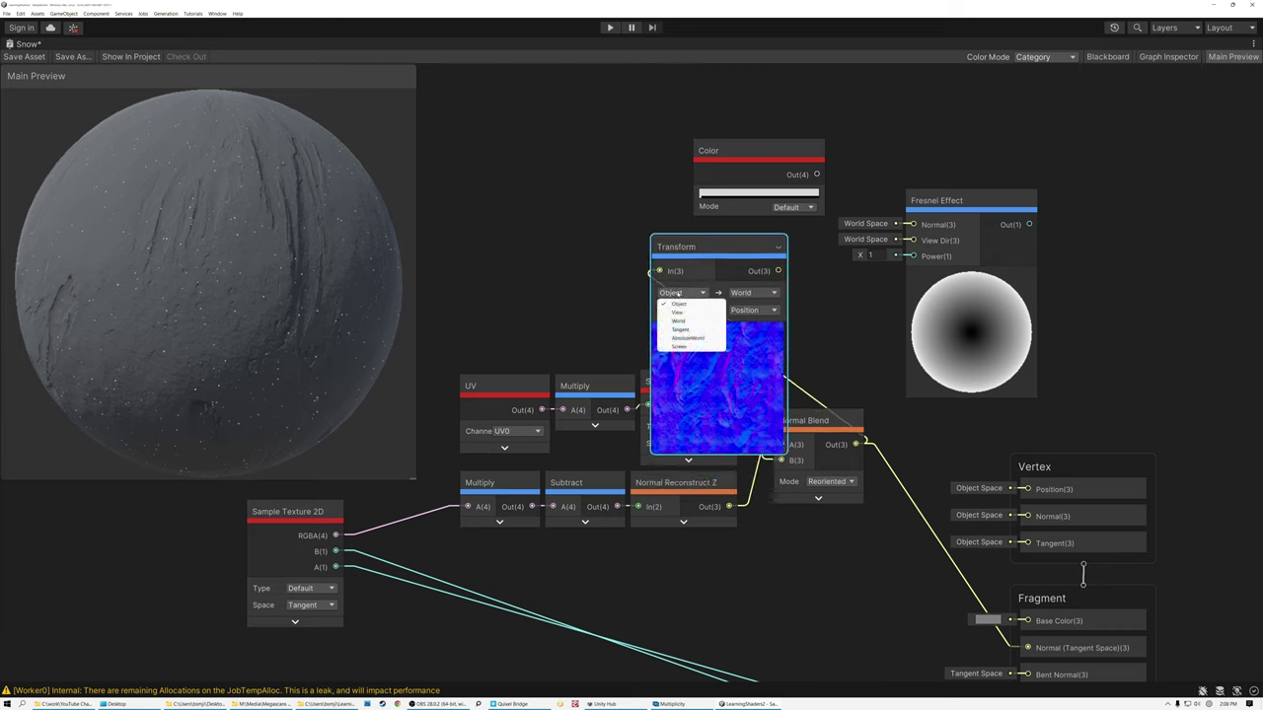
{"action": "left_click", "coordinate": [680, 329]}
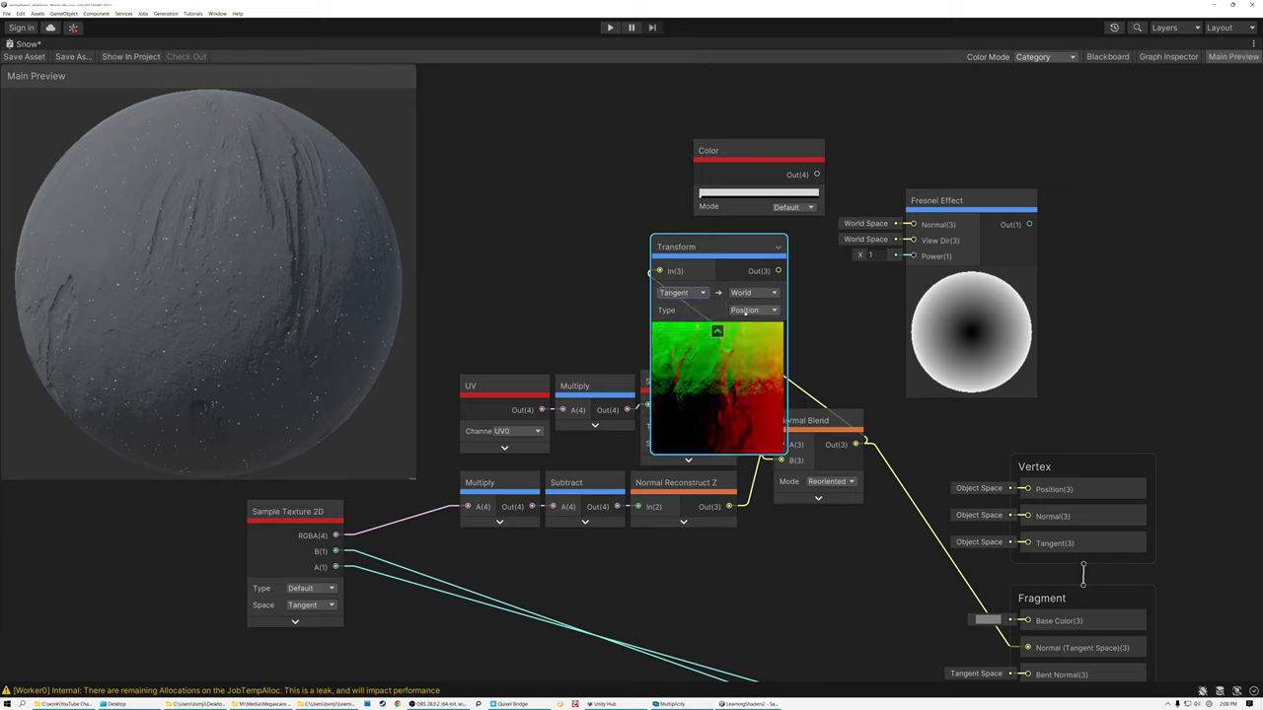
- Set the Transform type to Normal, feed its output into the Fresnel Effect's Normal input and set the Fresnel Power to 6
{"action": "left_click", "coordinate": [745, 311]}
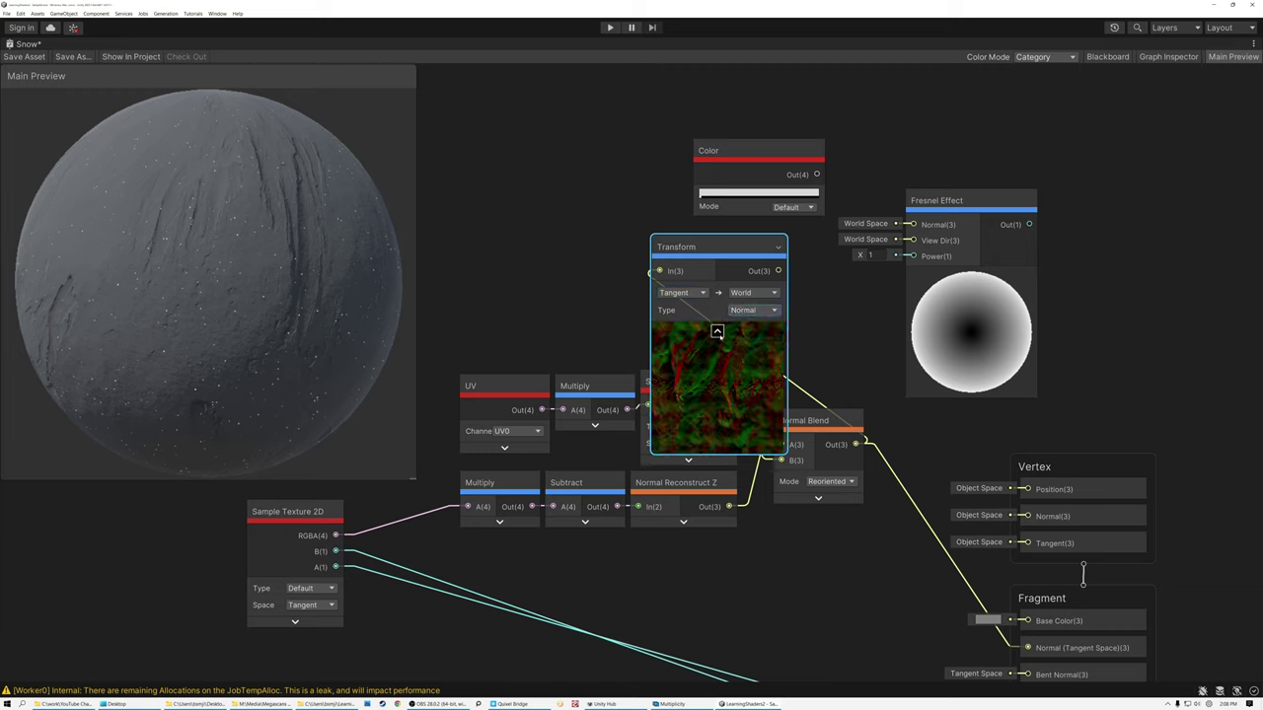
{"action": "left_click", "coordinate": [717, 330]}
{"action": "left_click_drag", "start_coordinate": [779, 271], "coordinate": [914, 225]}
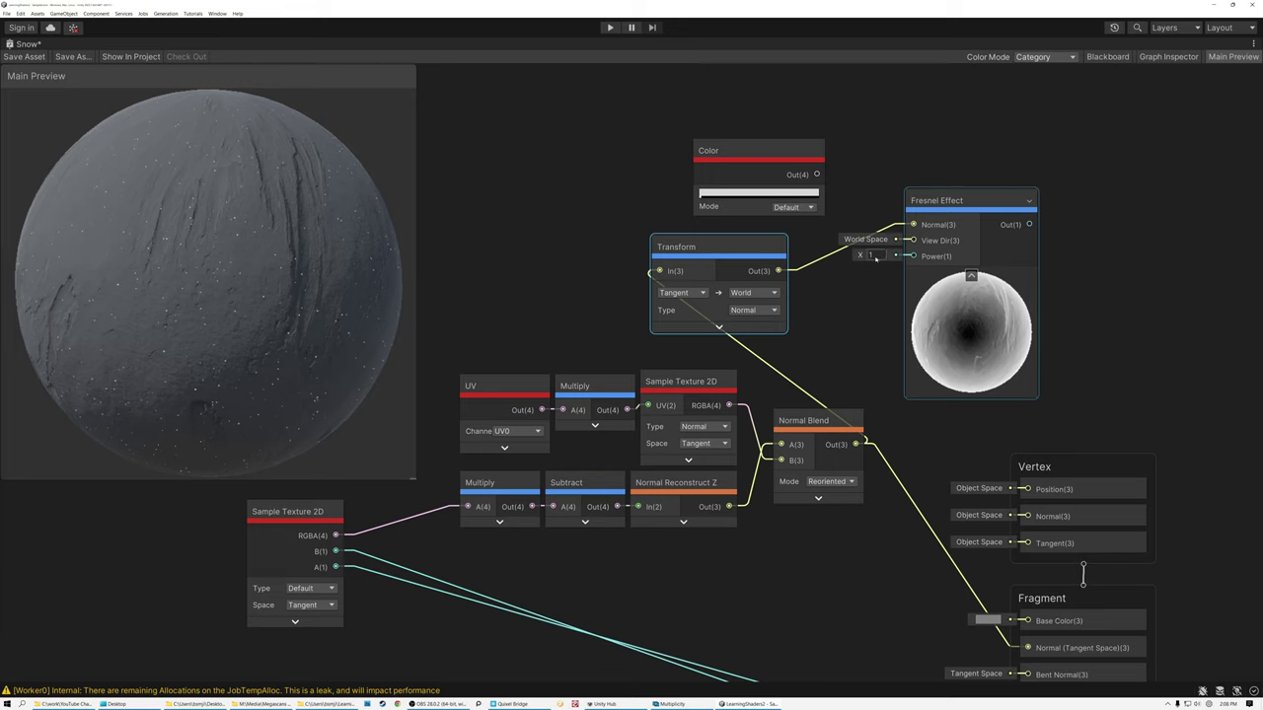
{"action": "type", "text": "5"}
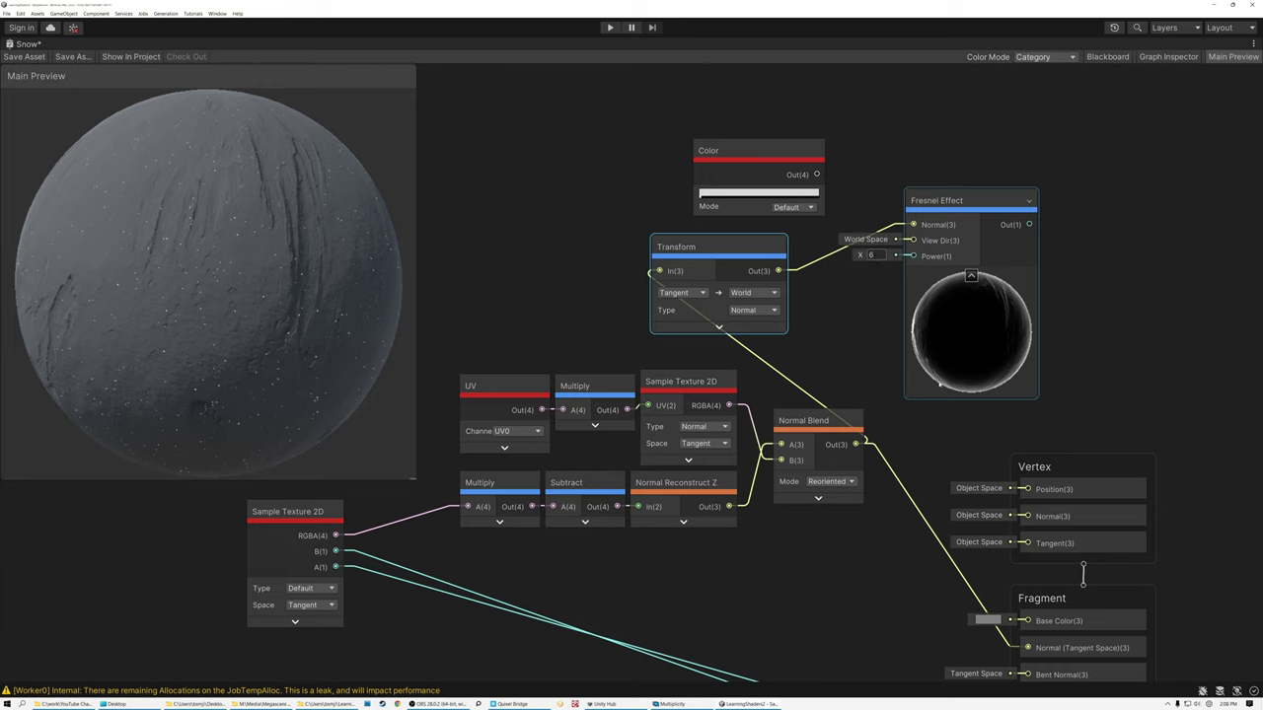
- Shift the normal nodes left, collapse the Fresnel Effect preview and line the node up directly beside the Transform node
{"action": "left_click_drag", "start_coordinate": [521, 370], "coordinate": [882, 539]}
{"action": "left_click_drag", "start_coordinate": [825, 422], "coordinate": [725, 413]}
{"action": "left_click_drag", "start_coordinate": [701, 247], "coordinate": [809, 292]}
{"action": "left_click", "coordinate": [970, 275]}
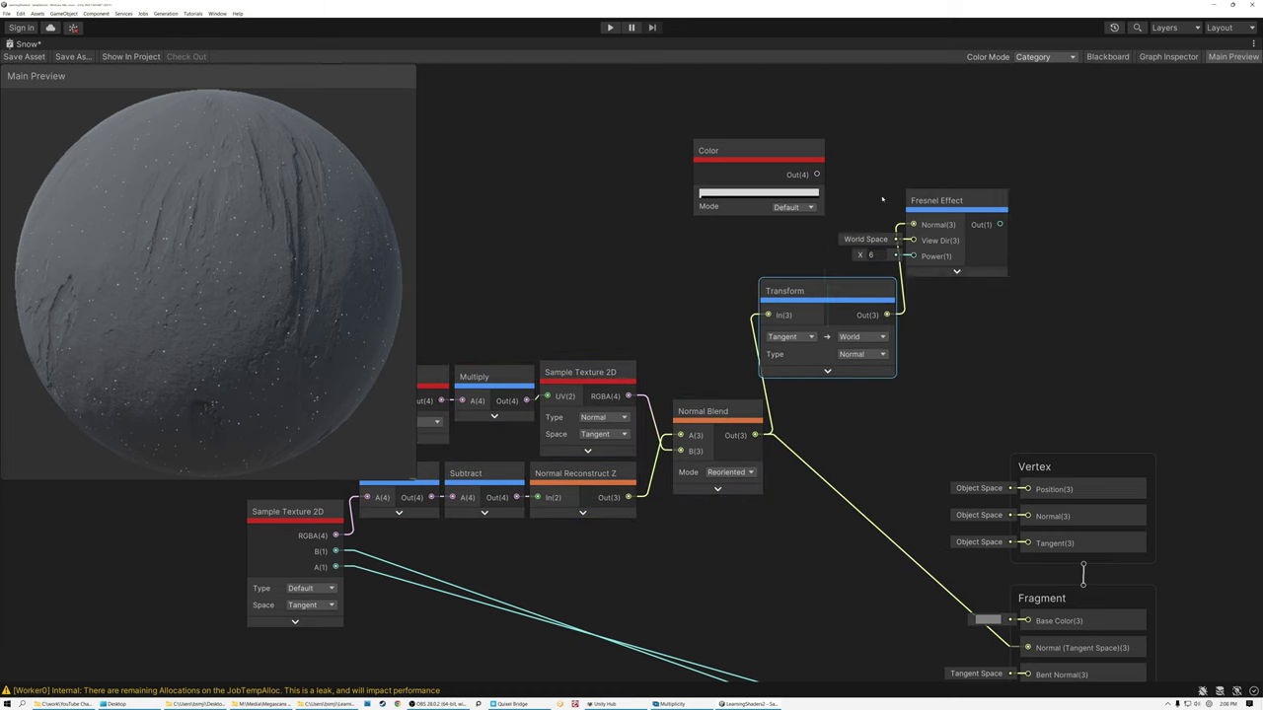
{"action": "left_click_drag", "start_coordinate": [956, 202], "coordinate": [953, 294]}
- Place the Color node above Fresnel Effect and add an Add node combining the Color and Fresnel Effect outputs
{"action": "left_click_drag", "start_coordinate": [787, 160], "coordinate": [1071, 274]}
{"action": "type", "text": "add"}
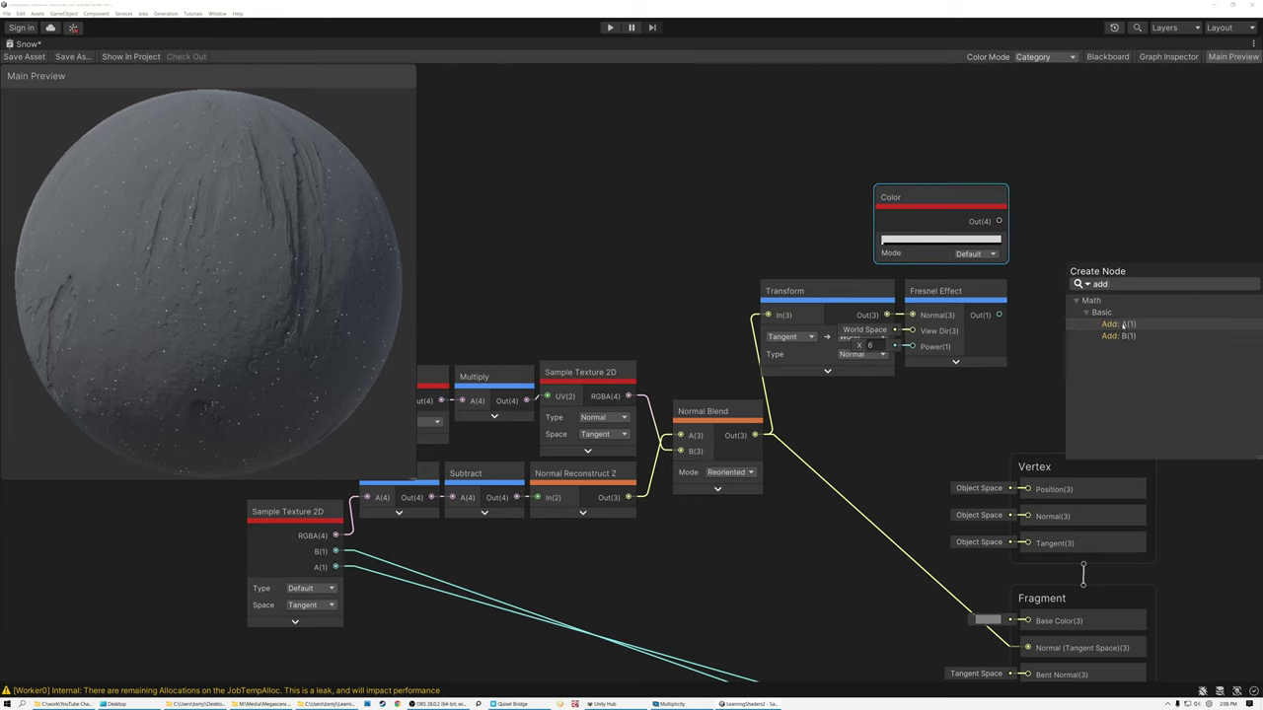
{"action": "left_click", "coordinate": [1123, 325]}
{"action": "left_click_drag", "start_coordinate": [998, 314], "coordinate": [1053, 240]}
{"action": "left_click", "coordinate": [1130, 323]}
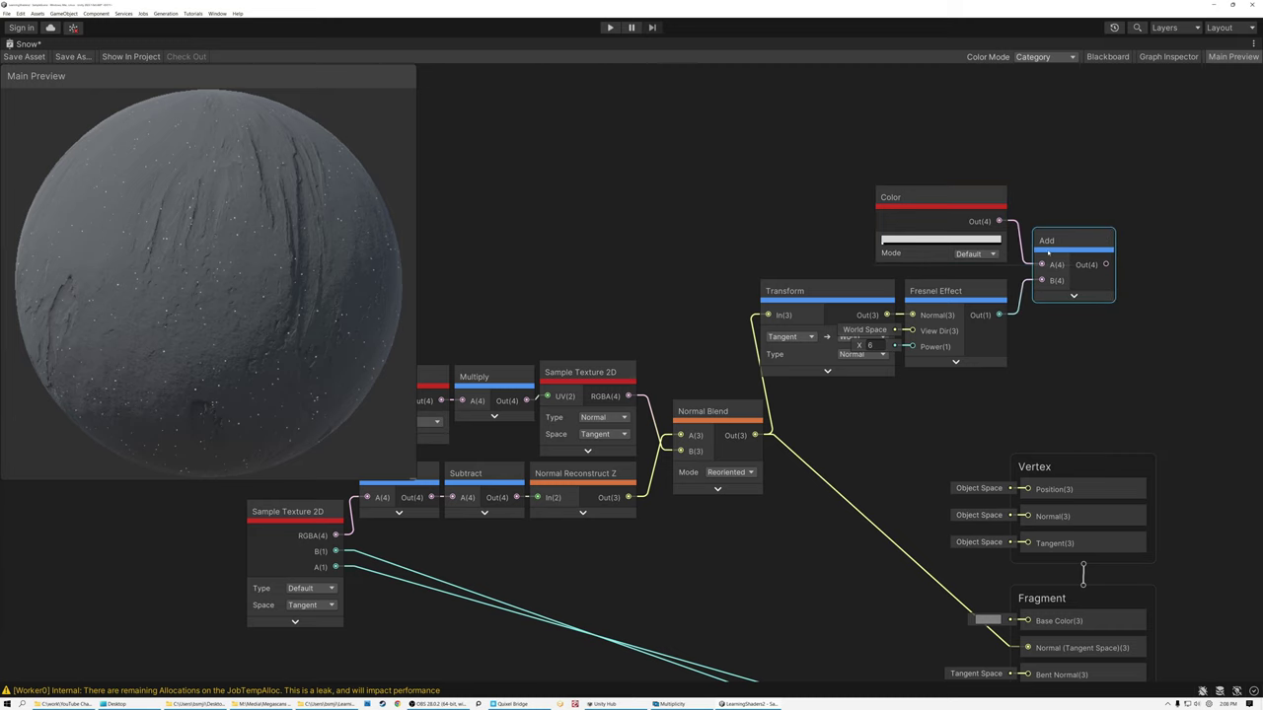
- Move the Color, Transform, Fresnel Effect and Add nodes up and left, connect Add to Base Color and check the shading on the preview sphere
{"action": "scroll", "coordinate": [691, 252], "scroll_direction": "down", "scroll_amount": 2}
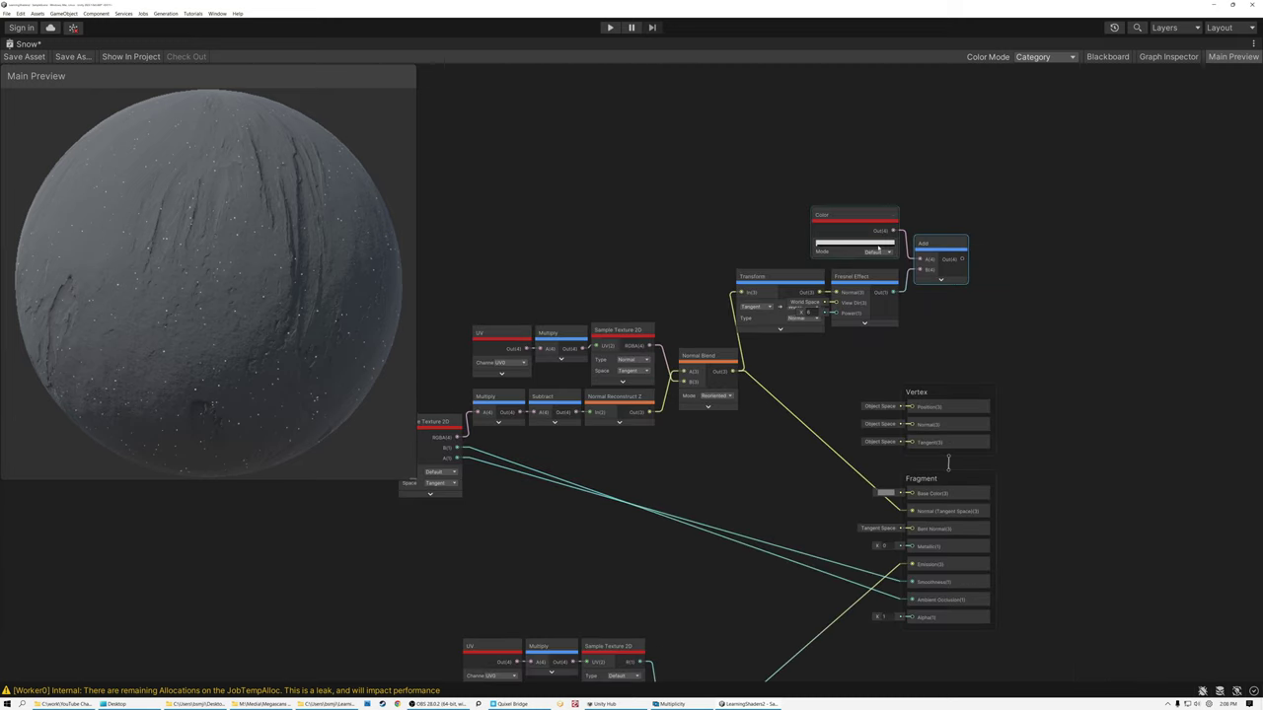
{"action": "scroll", "coordinate": [651, 228], "scroll_direction": "down", "scroll_amount": 1}
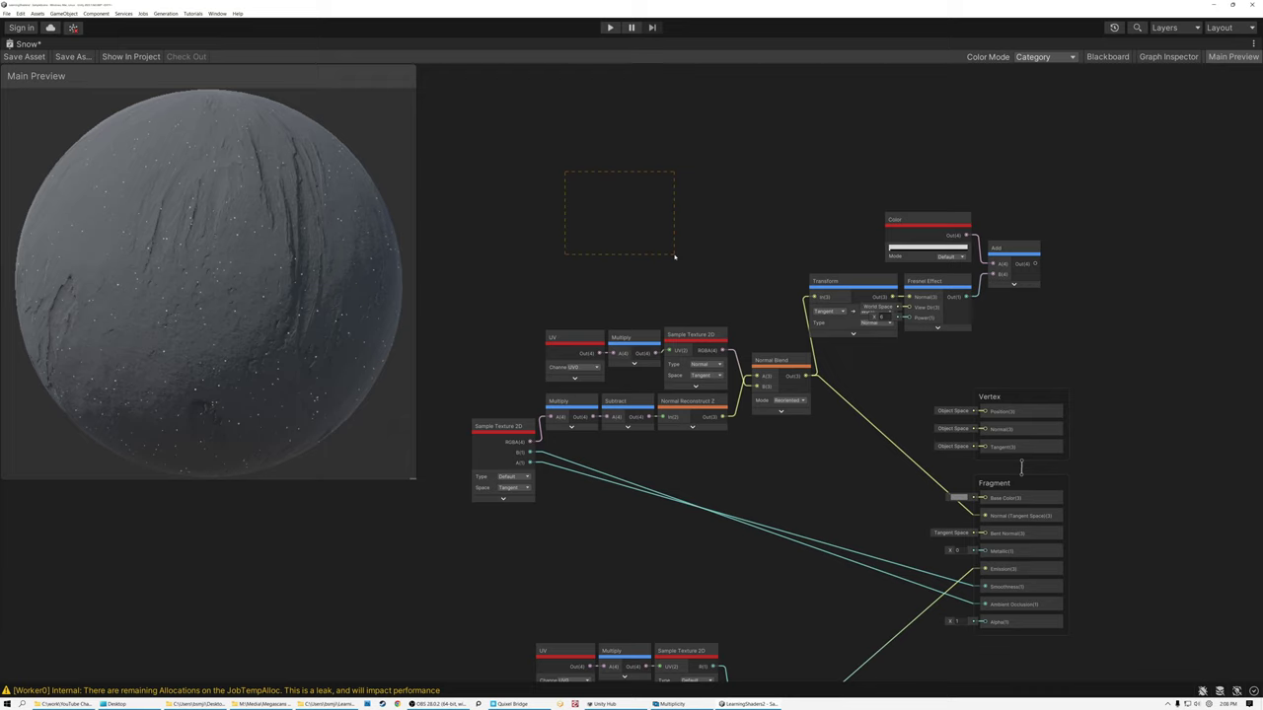
{"action": "left_click_drag", "start_coordinate": [844, 264], "coordinate": [984, 499]}
{"action": "left_click_drag", "start_coordinate": [314, 278], "coordinate": [296, 242]}
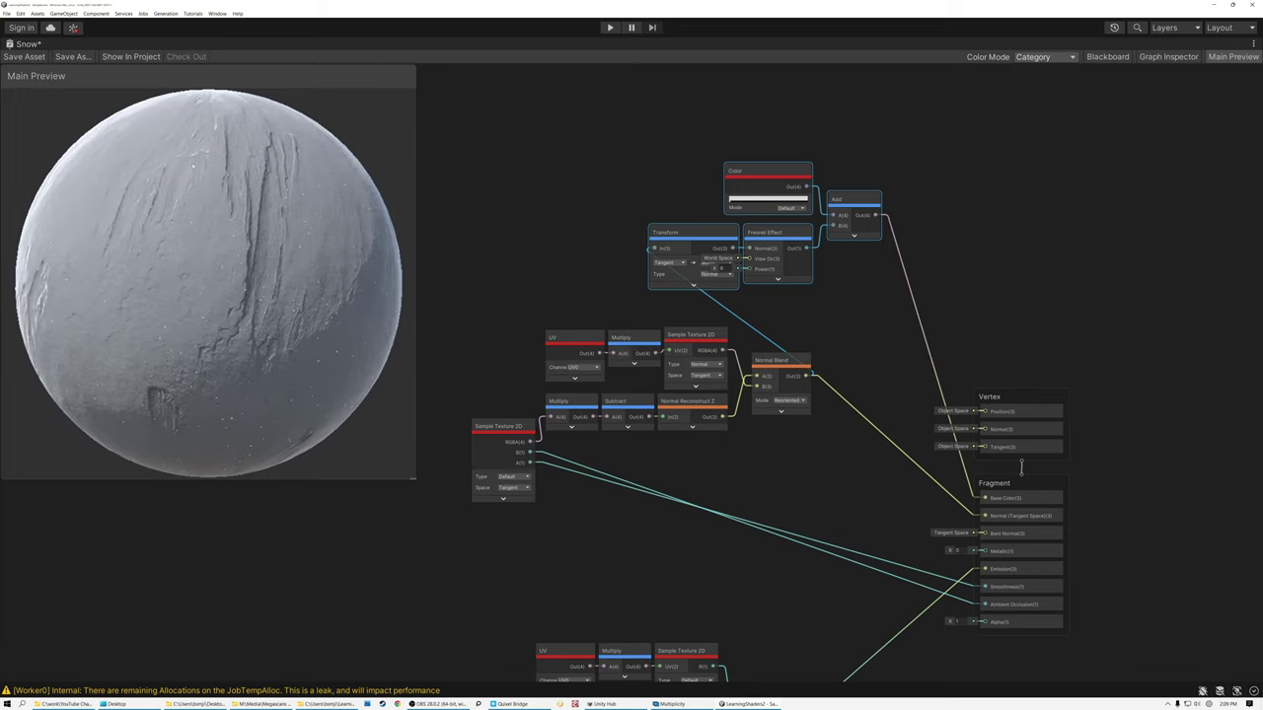
{"action": "scroll", "coordinate": [210, 268], "scroll_direction": "up", "scroll_amount": 15}
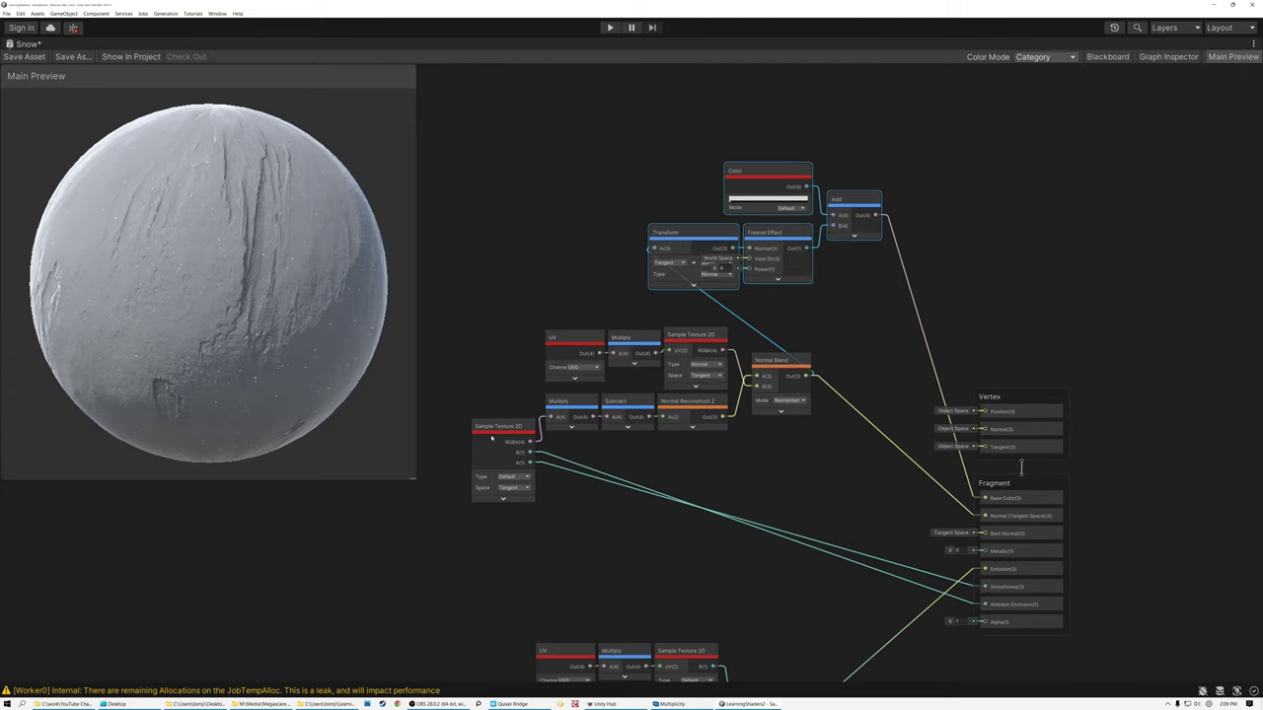
{"action": "left_click_drag", "start_coordinate": [344, 324], "coordinate": [376, 272]}
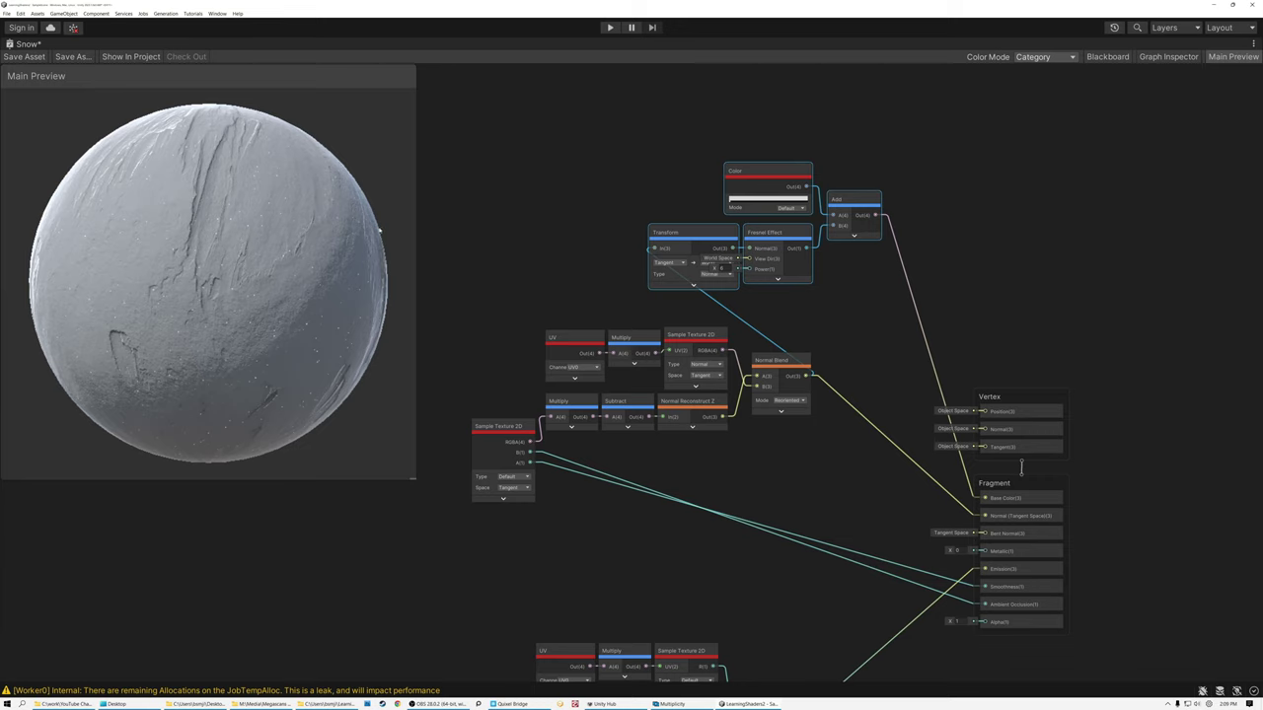
- Add a Main Light Direction node in the empty space between the normal nodes and the sparkle nodes
{"action": "right_click", "coordinate": [792, 483]}
{"action": "left_click", "coordinate": [768, 566]}
{"action": "middle_click_drag", "start_coordinate": [769, 575], "coordinate": [807, 288]}
{"action": "scroll", "coordinate": [806, 288], "scroll_direction": "up", "scroll_amount": 5}
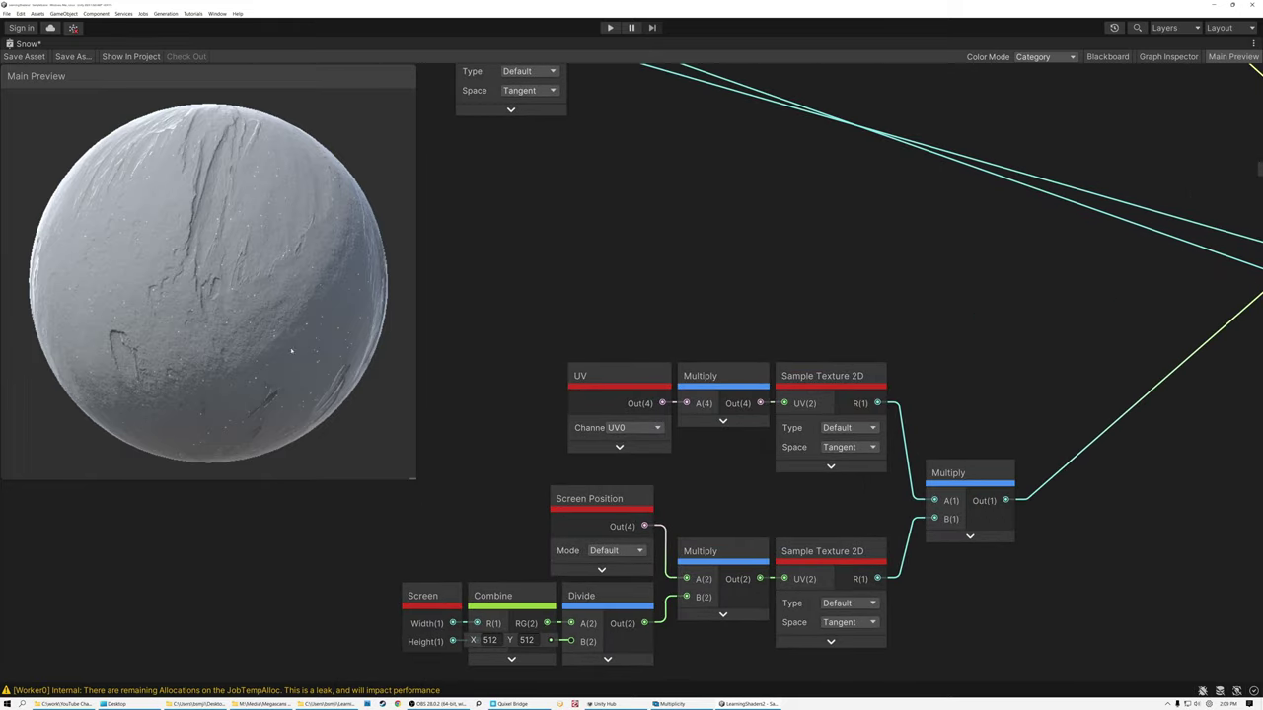
{"action": "middle_click_drag", "start_coordinate": [624, 202], "coordinate": [686, 335]}
{"action": "key", "text": "space"}
{"action": "type", "text": "main"}
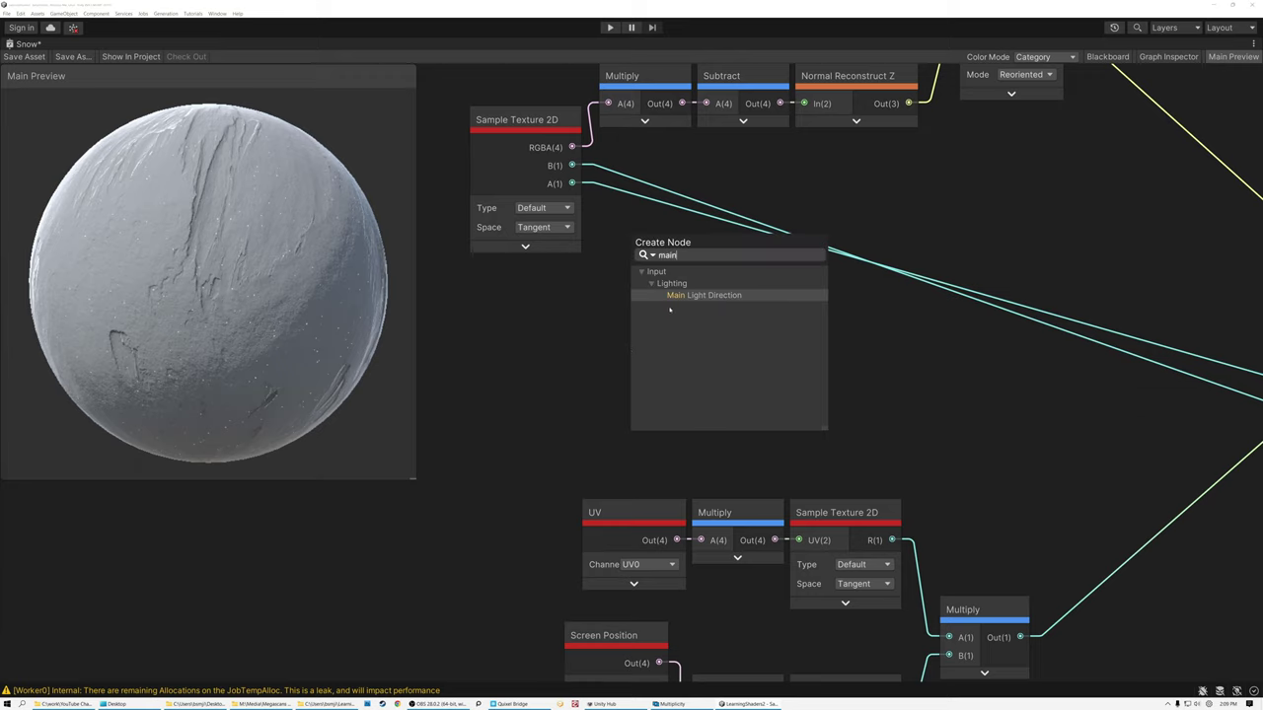
{"action": "left_click", "coordinate": [680, 295]}
{"action": "left_click_drag", "start_coordinate": [711, 382], "coordinate": [675, 341]}
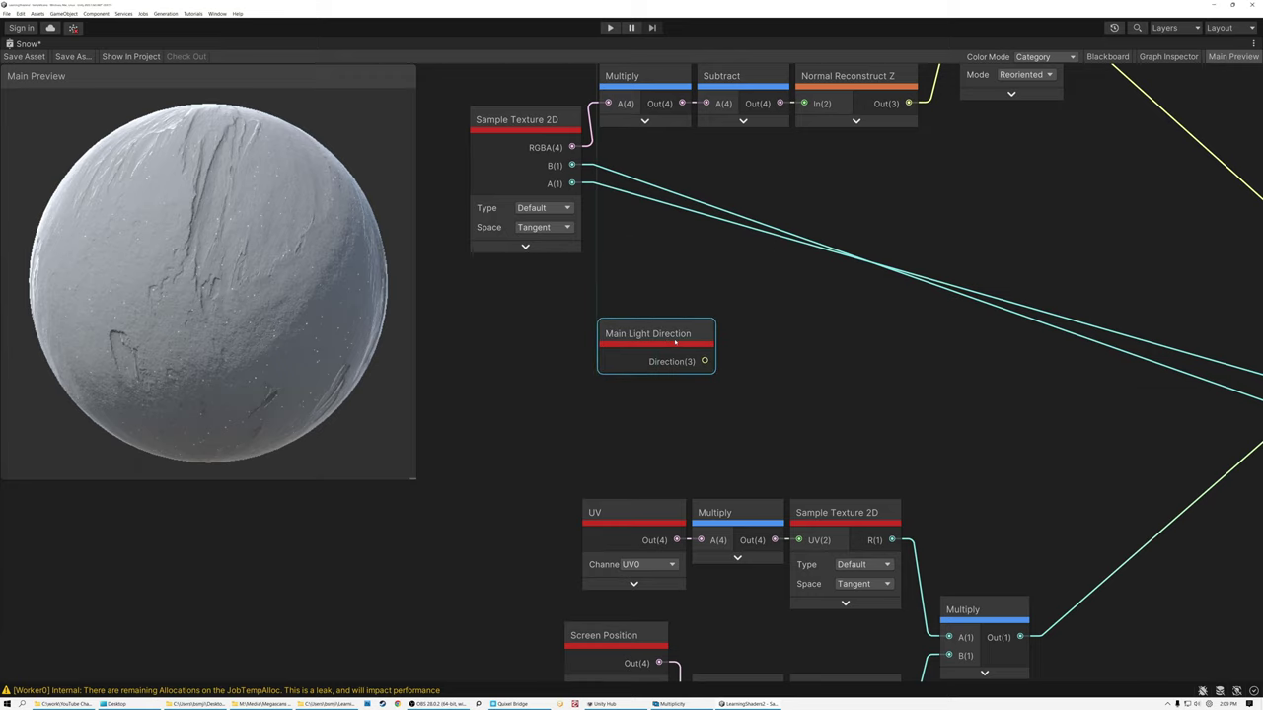
- Add a Negate node fed by Main Light Direction, collapse its preview and place it right beside that node
{"action": "key", "text": "space"}
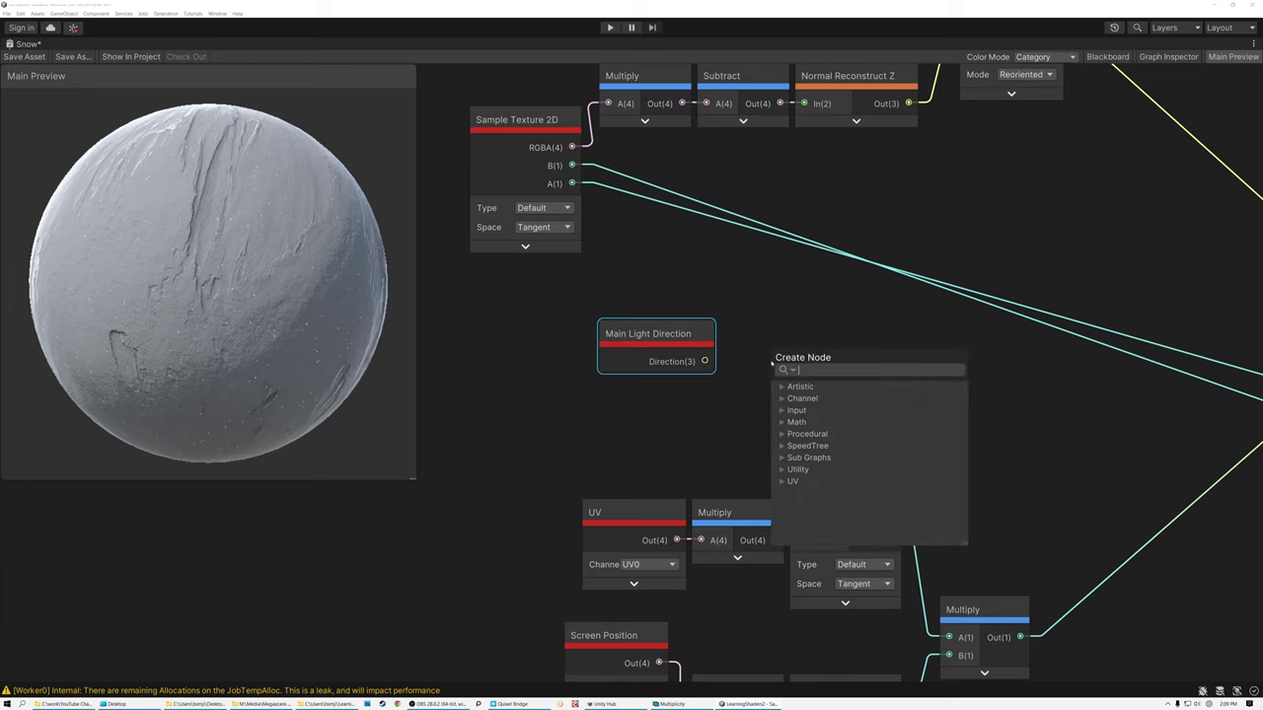
{"action": "type", "text": "negat"}
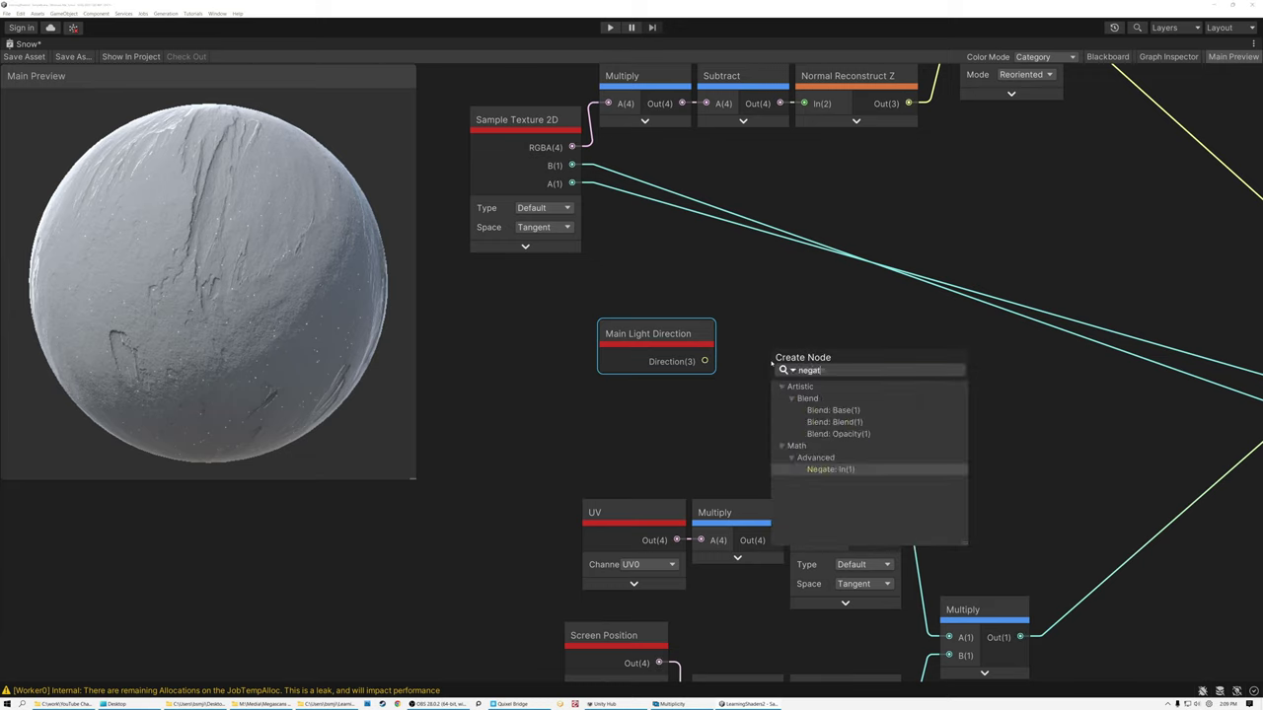
{"action": "left_click", "coordinate": [820, 470]}
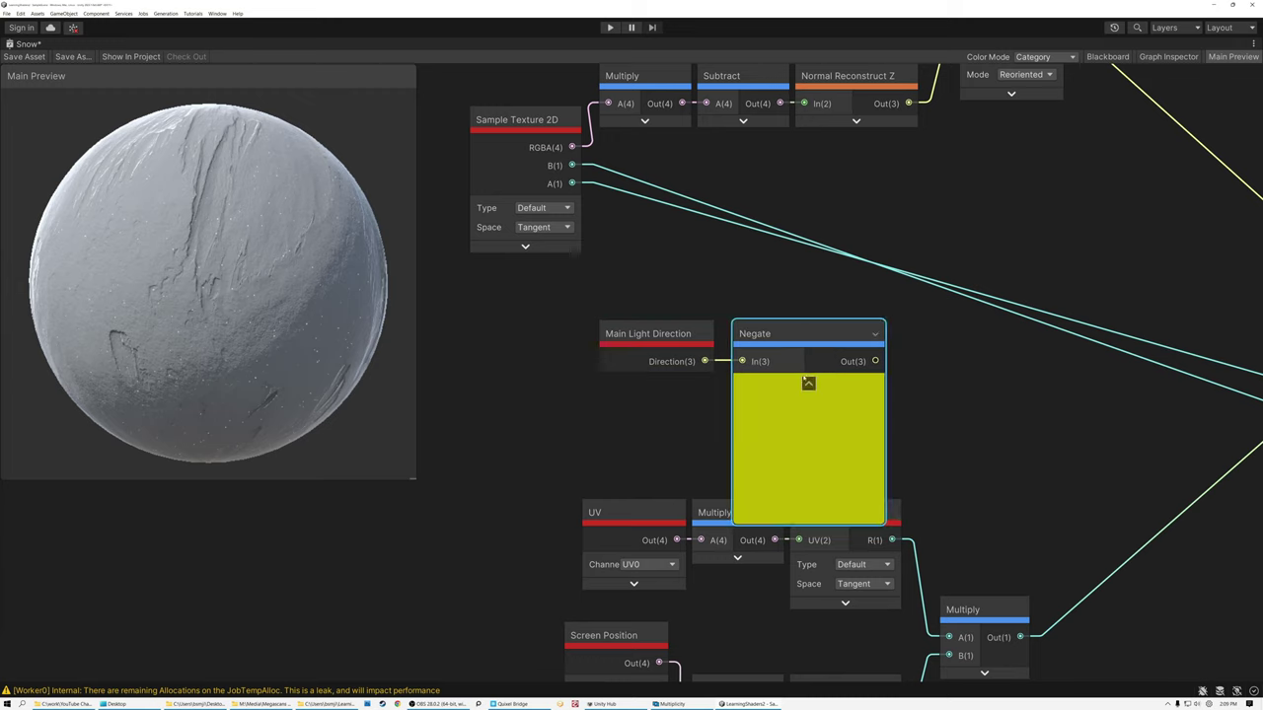
{"action": "left_click", "coordinate": [808, 384]}
{"action": "left_click", "coordinate": [677, 332]}
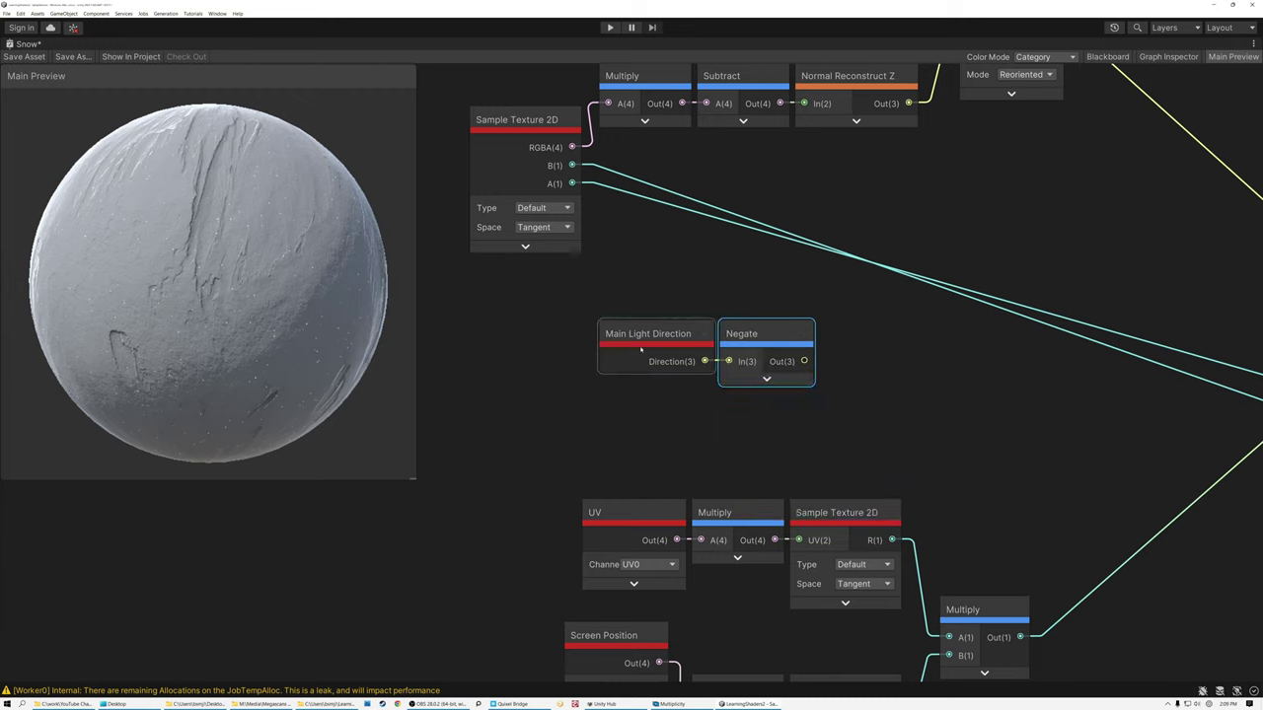
- Move the light direction pair slightly up and left and feed the Negate output into input A of a new Dot Product node
{"action": "left_click_drag", "start_coordinate": [676, 297], "coordinate": [834, 377]}
{"action": "type", "text": "dot"}
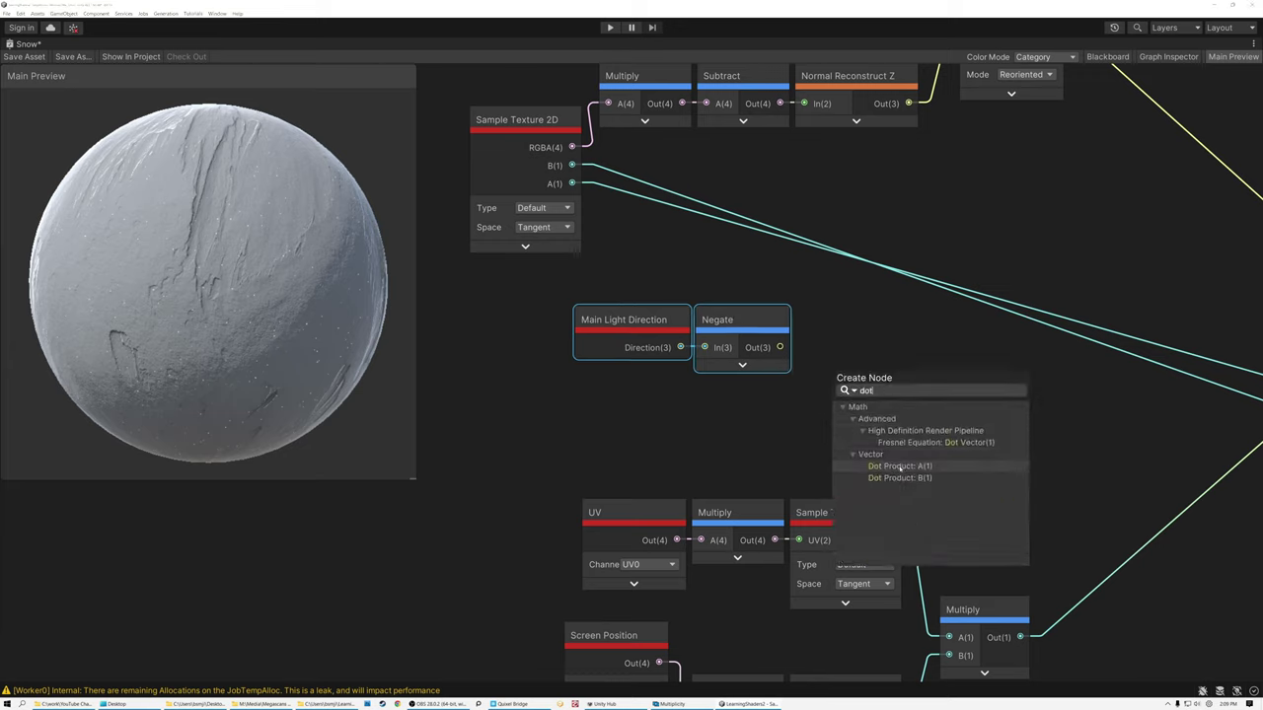
{"action": "double_click", "coordinate": [904, 467]}
- Add a World-space Normal Vector node below Negate, collapse its preview and connect it to input B of the Dot Product
{"action": "left_click", "coordinate": [634, 426]}
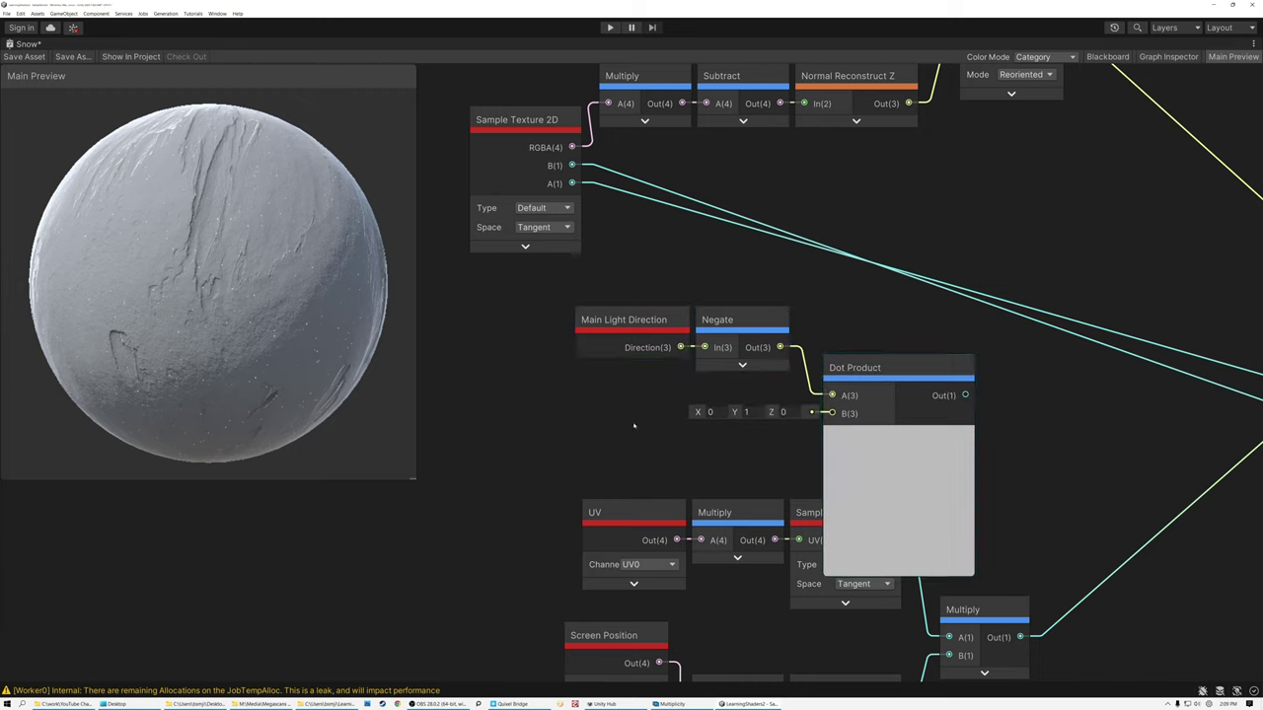
{"action": "key", "text": "space"}
{"action": "type", "text": "nor"}
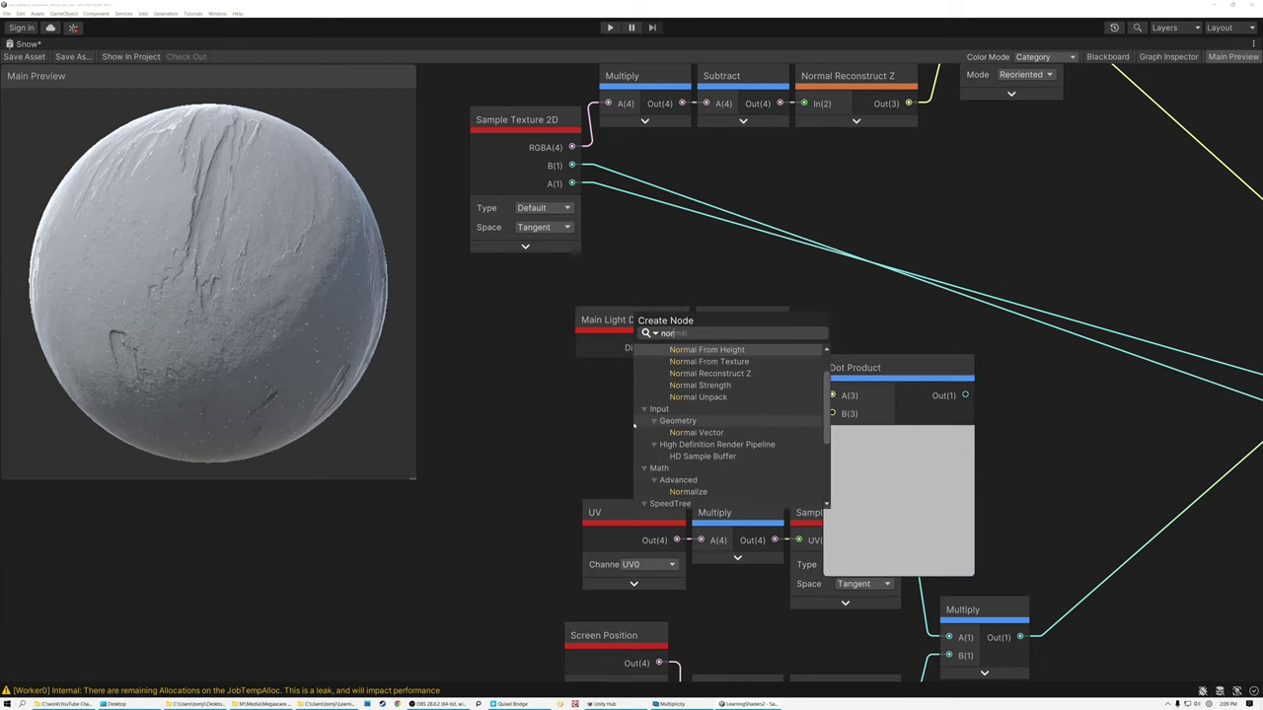
{"action": "left_click", "coordinate": [695, 432]}
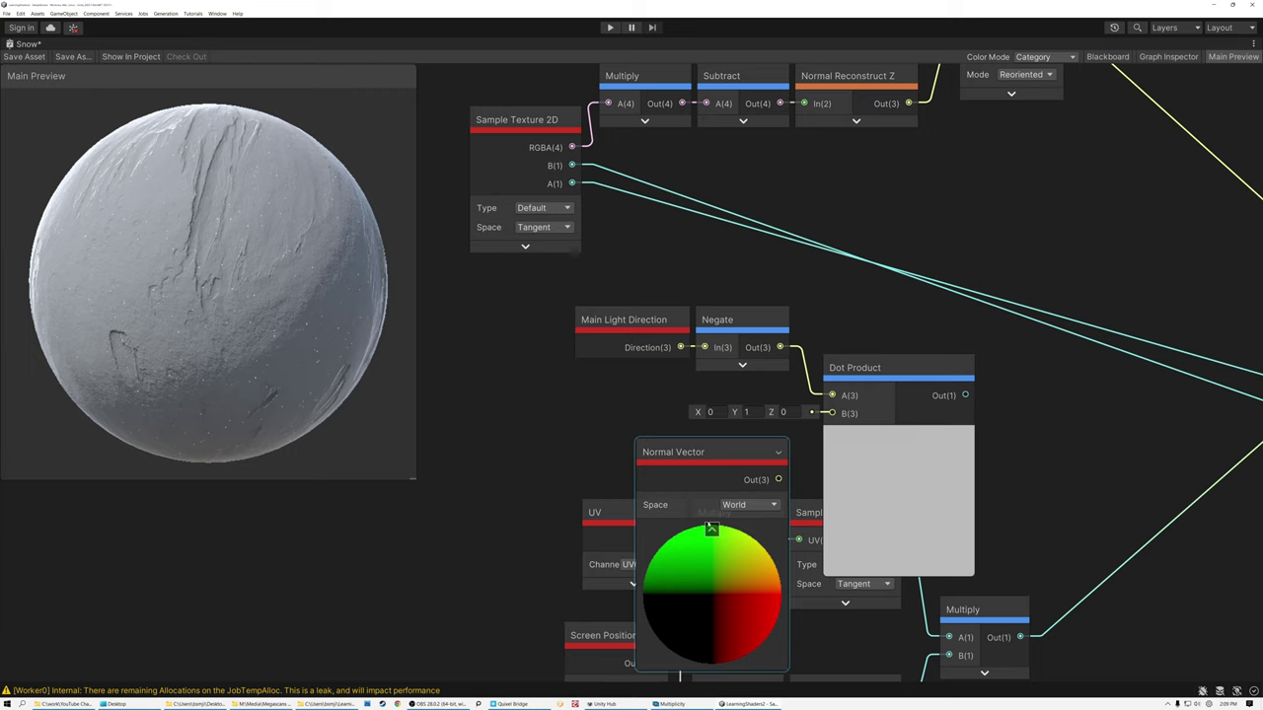
{"action": "left_click", "coordinate": [711, 531]}
{"action": "left_click_drag", "start_coordinate": [697, 459], "coordinate": [700, 397]}
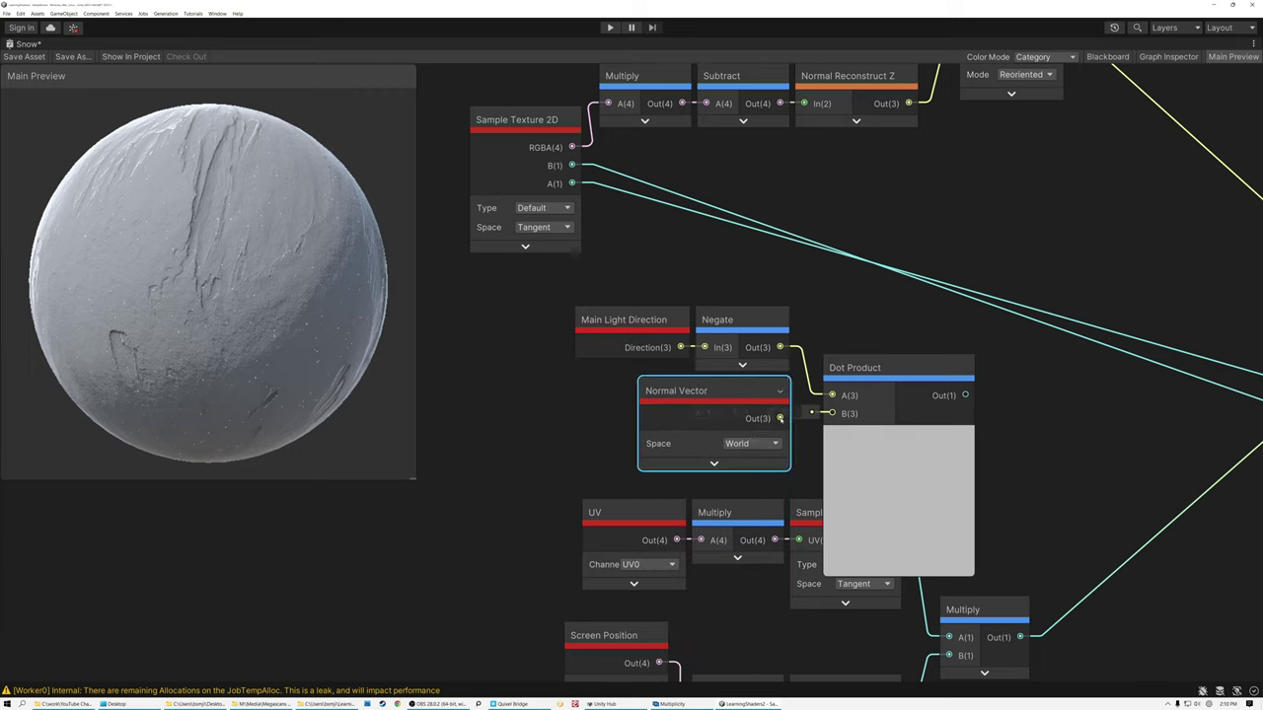
{"action": "left_click_drag", "start_coordinate": [779, 418], "coordinate": [831, 413]}
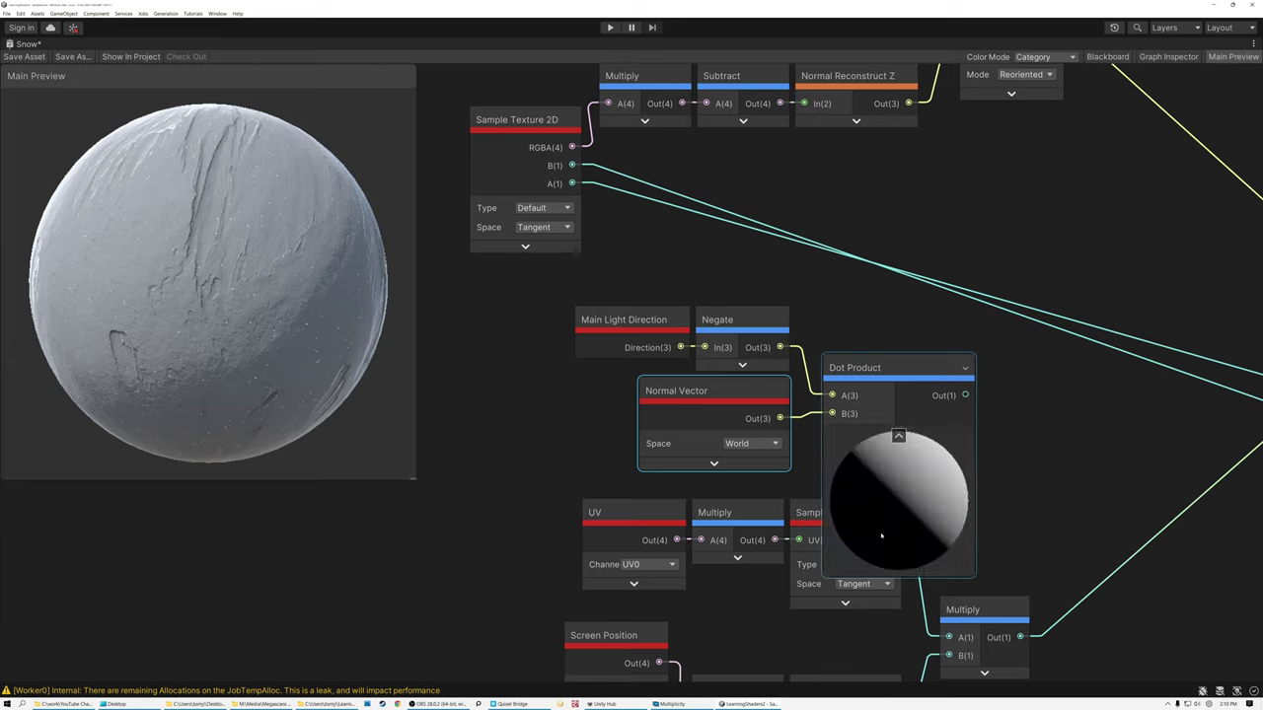
- Tuck the collapsed Dot Product node beside its inputs and feed its output into a new Saturate node with its preview collapsed
{"action": "left_click_drag", "start_coordinate": [884, 369], "coordinate": [877, 341]}
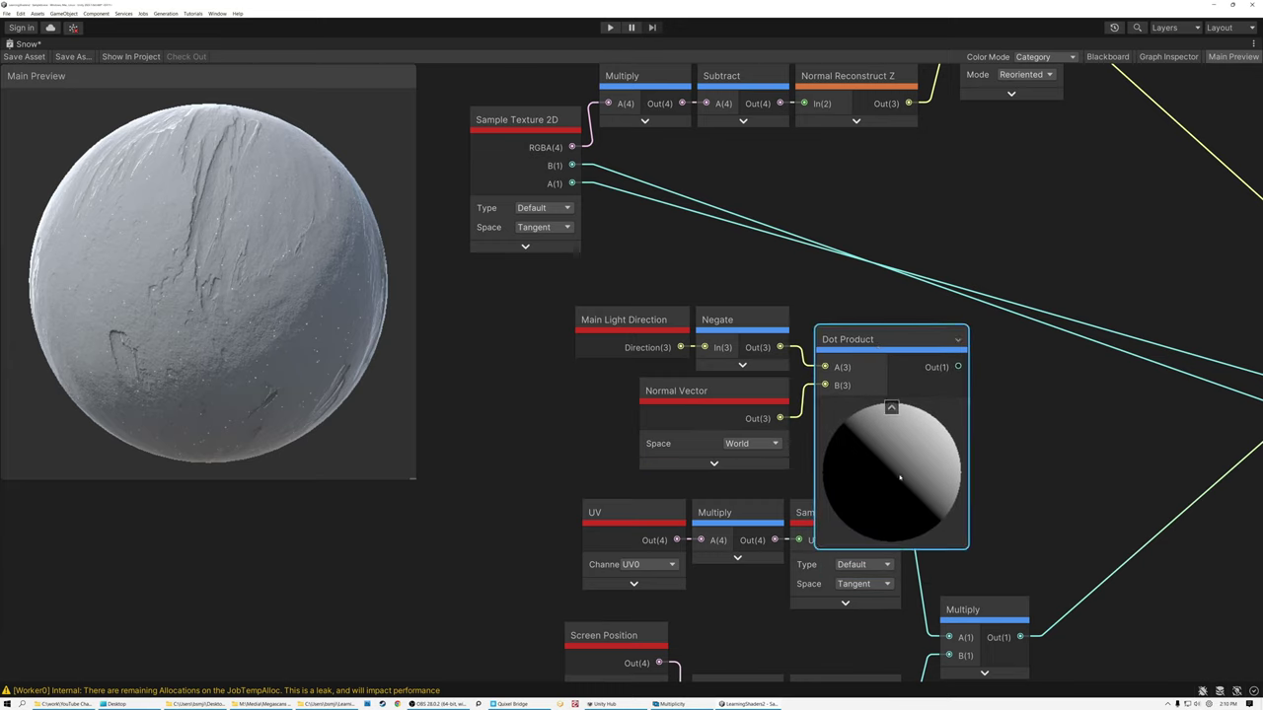
{"action": "left_click", "coordinate": [891, 407]}
{"action": "key", "text": "space"}
{"action": "type", "text": "satur"}
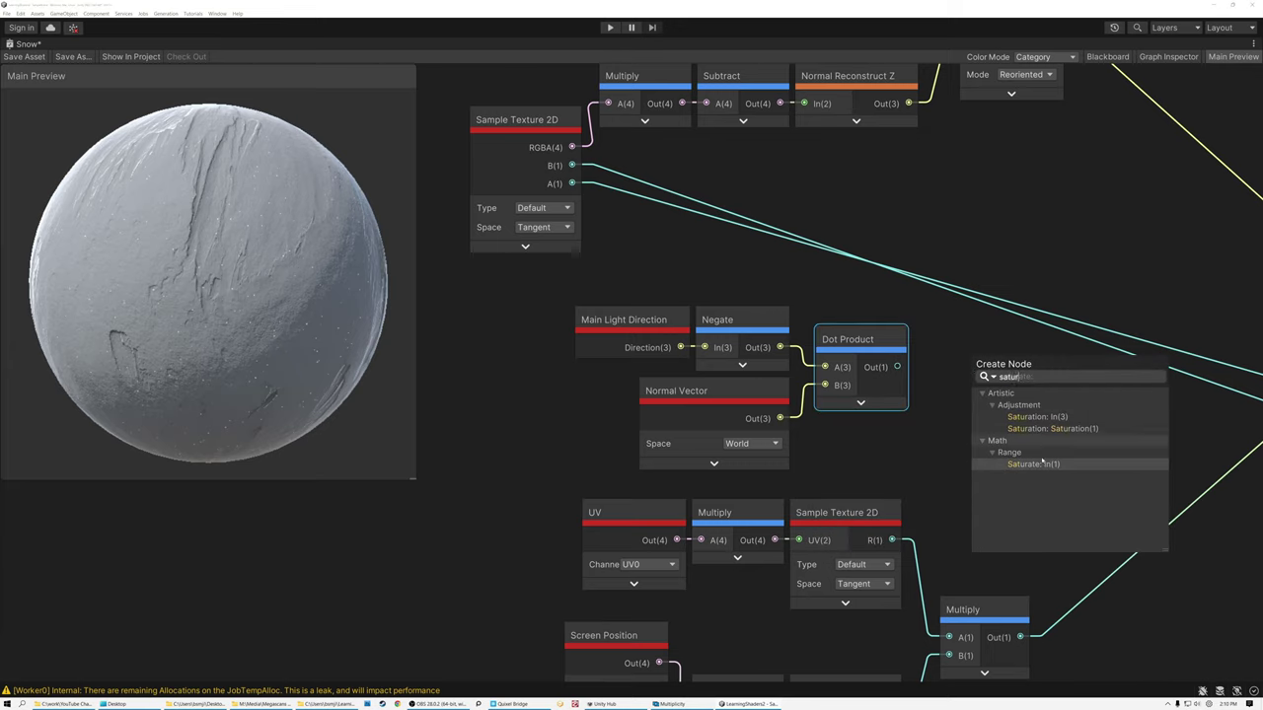
{"action": "left_click", "coordinate": [1042, 464]}
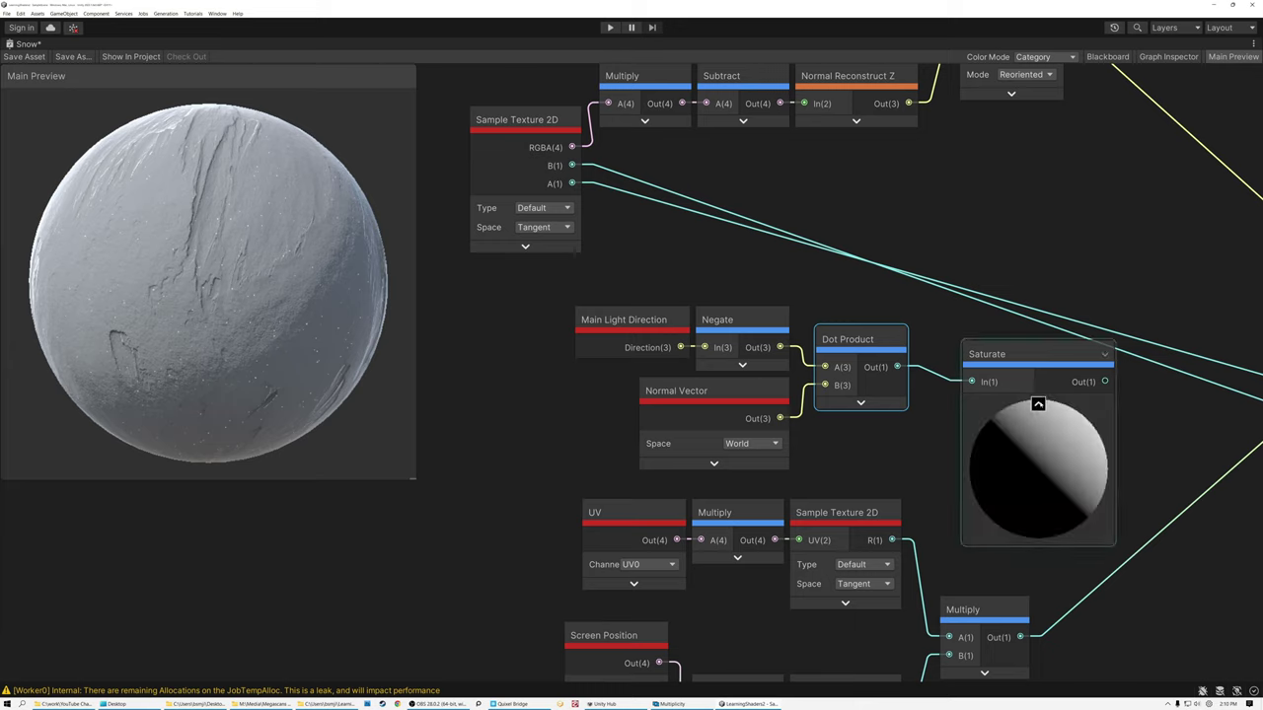
{"action": "left_click", "coordinate": [1038, 404]}
- Place Saturate beside Dot Product and feed it into a new collapsed Power node with an exponent of 3
{"action": "left_click_drag", "start_coordinate": [1024, 373], "coordinate": [1043, 395]}
{"action": "type", "text": "power"}
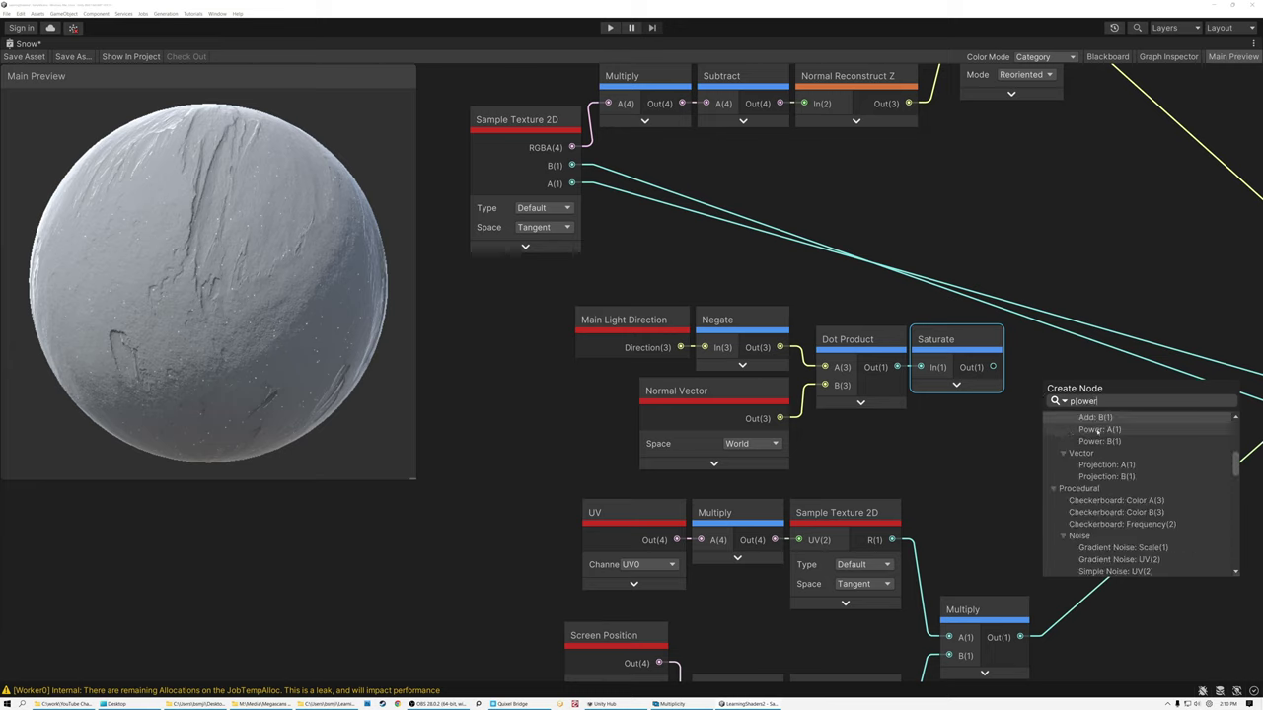
{"action": "left_click", "coordinate": [1097, 430]}
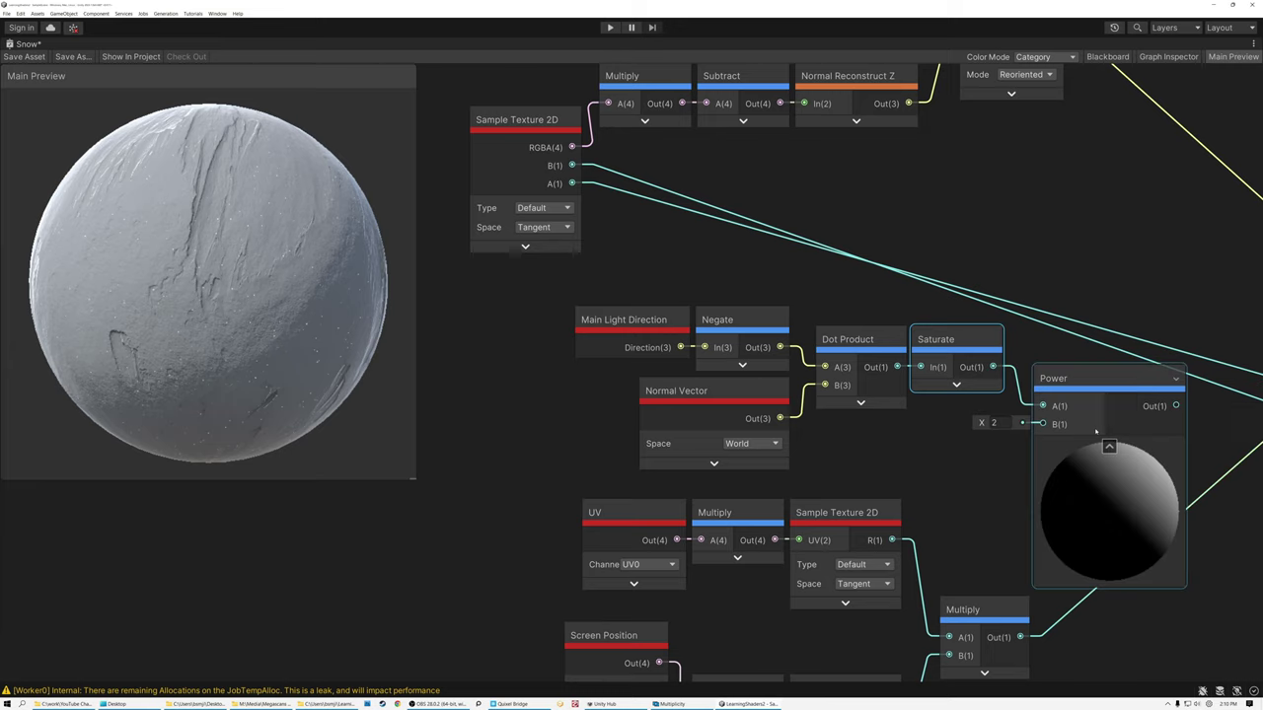
{"action": "left_click", "coordinate": [998, 423]}
{"action": "type", "text": "3"}
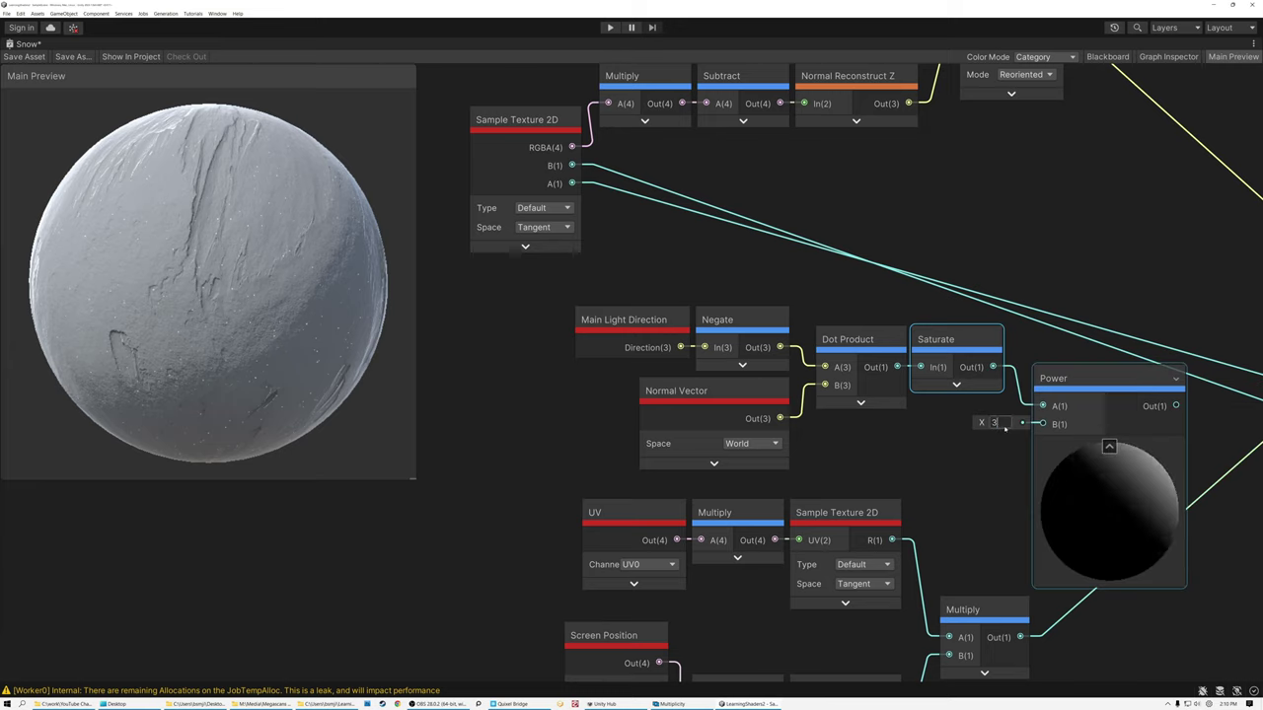
{"action": "left_click", "coordinate": [1109, 447]}
{"action": "left_click_drag", "start_coordinate": [1056, 383], "coordinate": [1028, 344]}
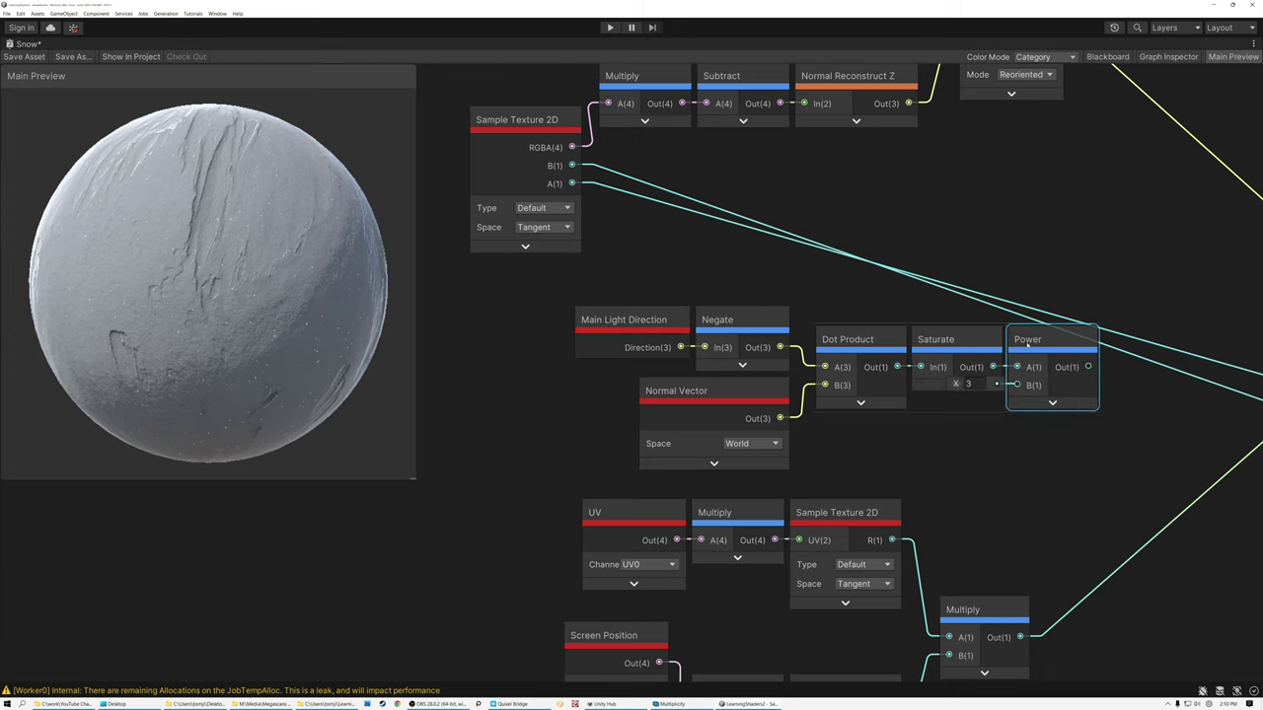
- Move the light nodes left and add a collapsed Multiply node combining the Power output with the final sparkle Multiply output
{"action": "scroll", "coordinate": [949, 482], "scroll_direction": "down", "scroll_amount": 3}
{"action": "middle_click_drag", "start_coordinate": [953, 484], "coordinate": [863, 451]}
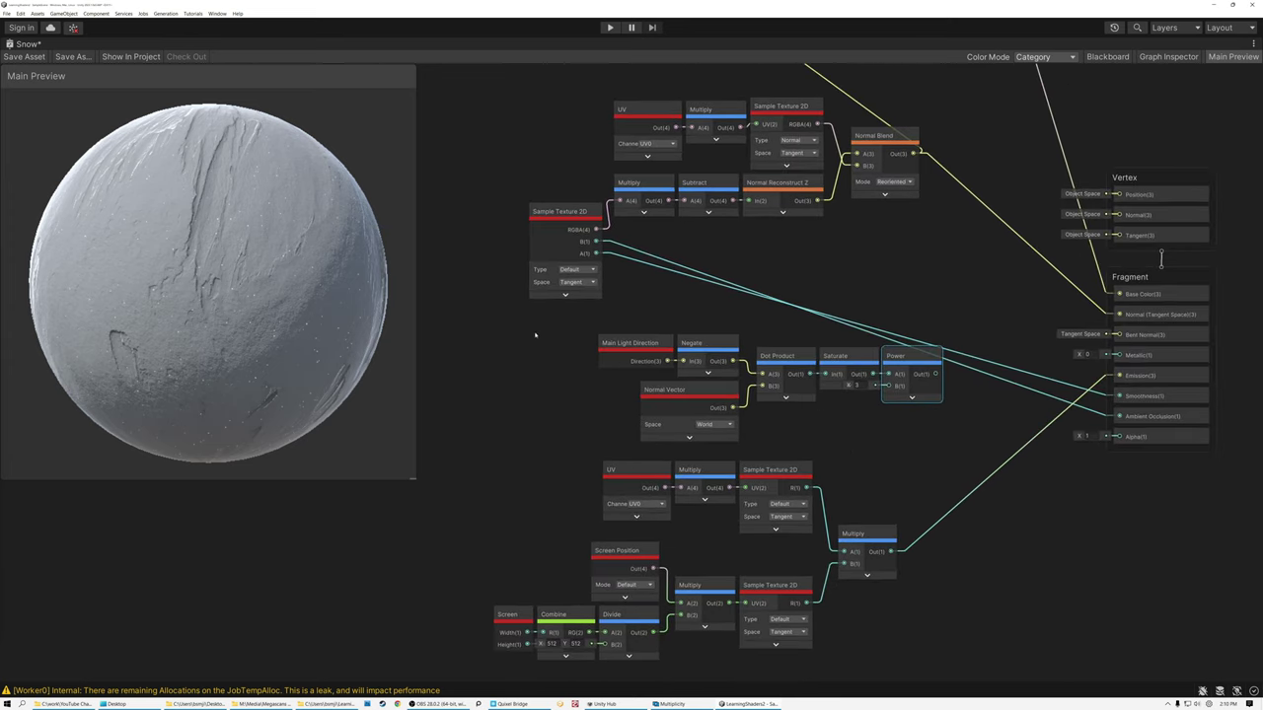
{"action": "left_click_drag", "start_coordinate": [534, 334], "coordinate": [949, 445]}
{"action": "left_click_drag", "start_coordinate": [911, 362], "coordinate": [944, 444]}
{"action": "type", "text": "mul"}
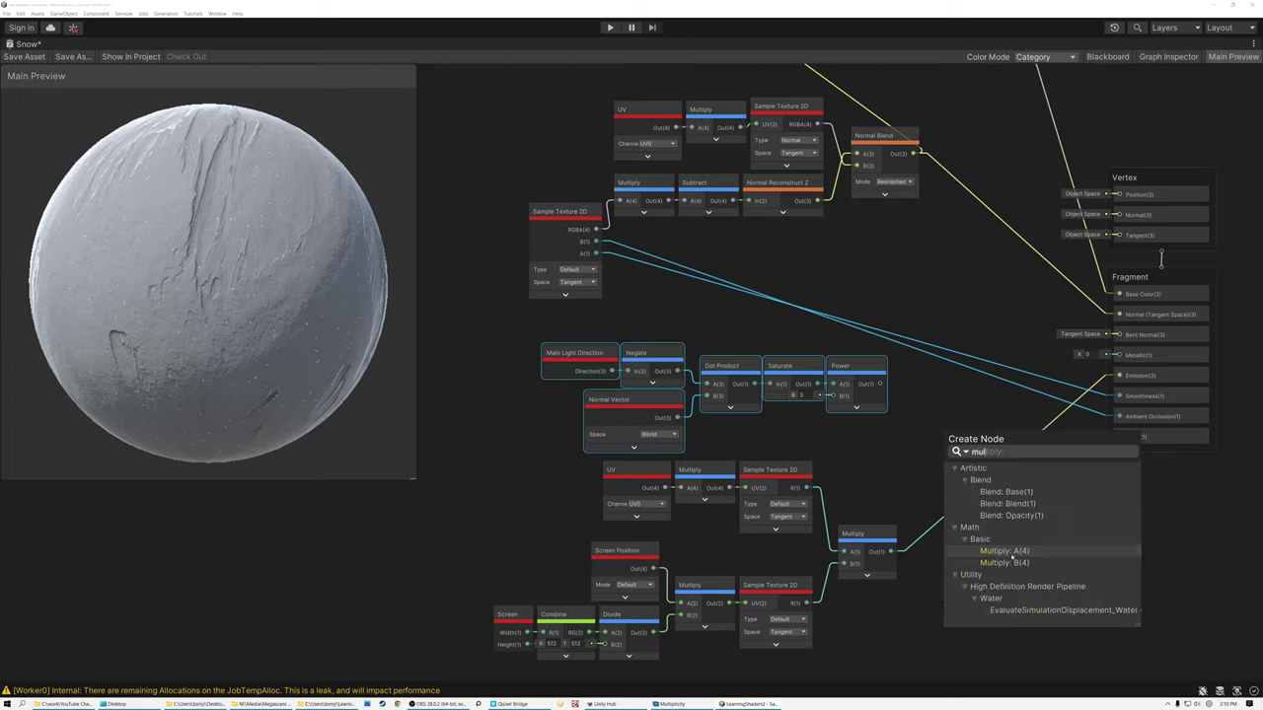
{"action": "left_click", "coordinate": [1005, 550]}
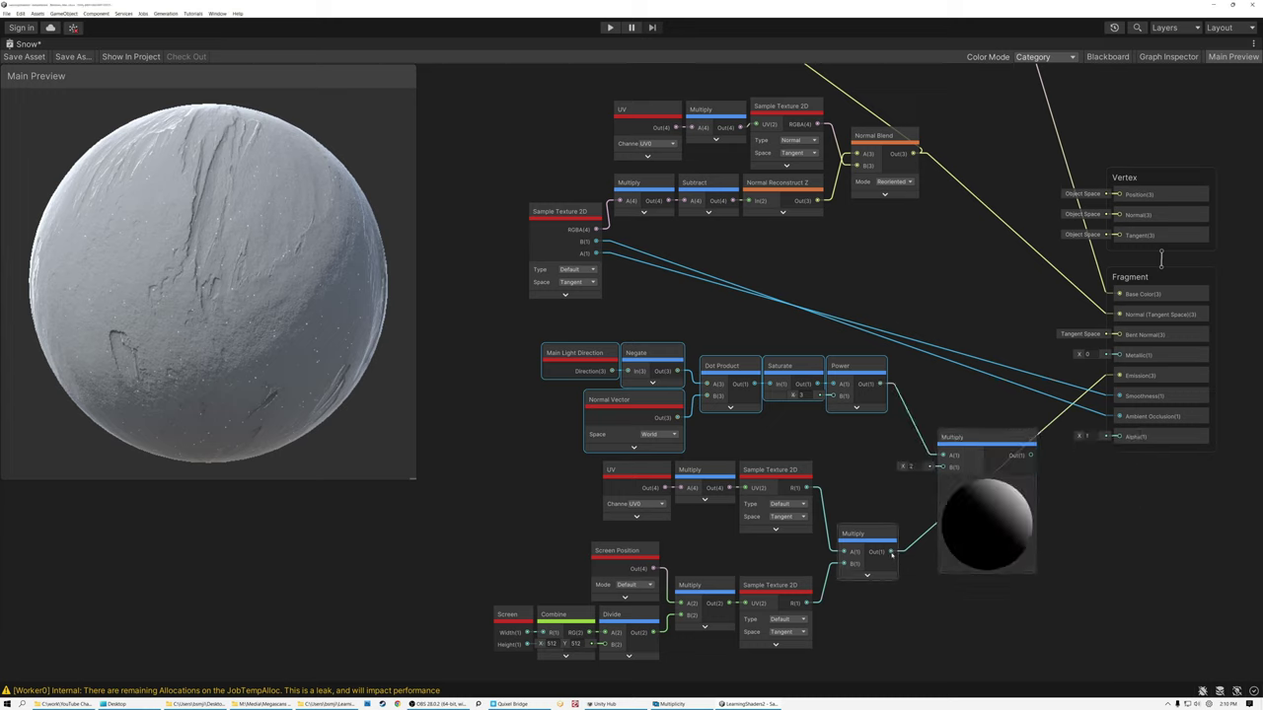
{"action": "left_click_drag", "start_coordinate": [891, 551], "coordinate": [938, 436]}
{"action": "left_click", "coordinate": [986, 483]}
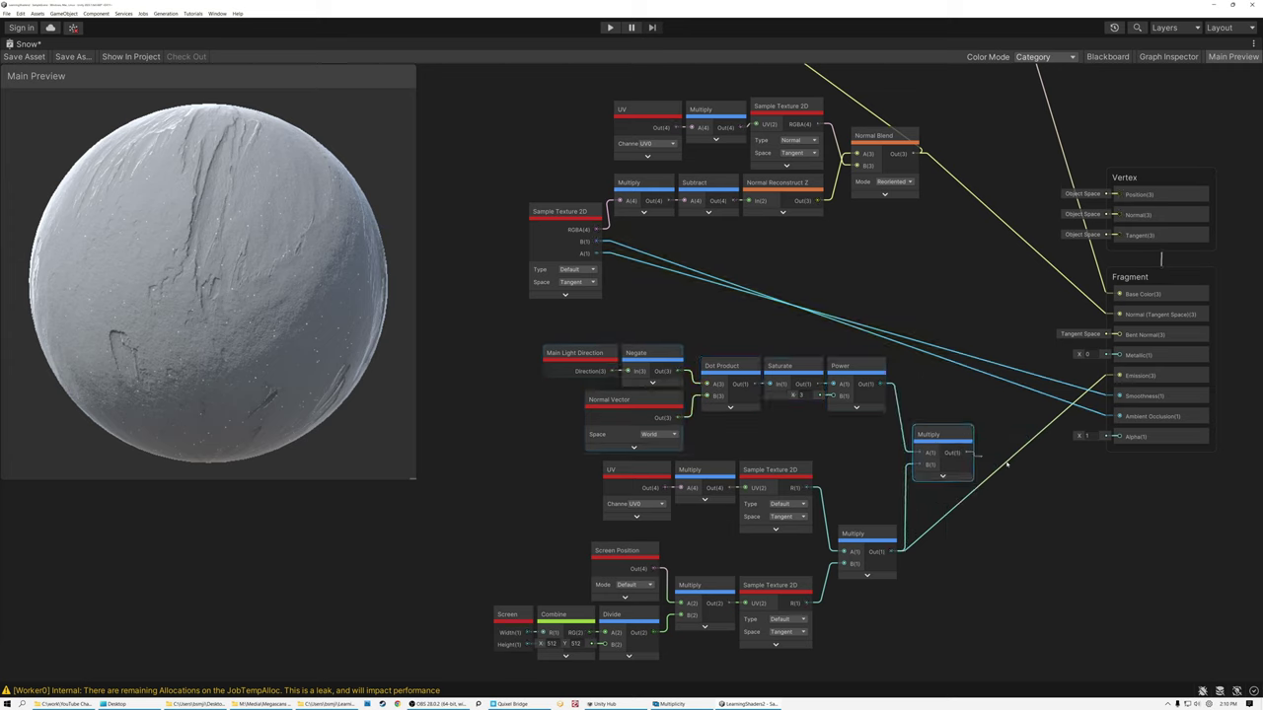
- Feed the light-masked sparkle Multiply into a new Multiply node with B set to 5000, and collapse its preview
{"action": "key", "text": "space"}
{"action": "type", "text": "l"}
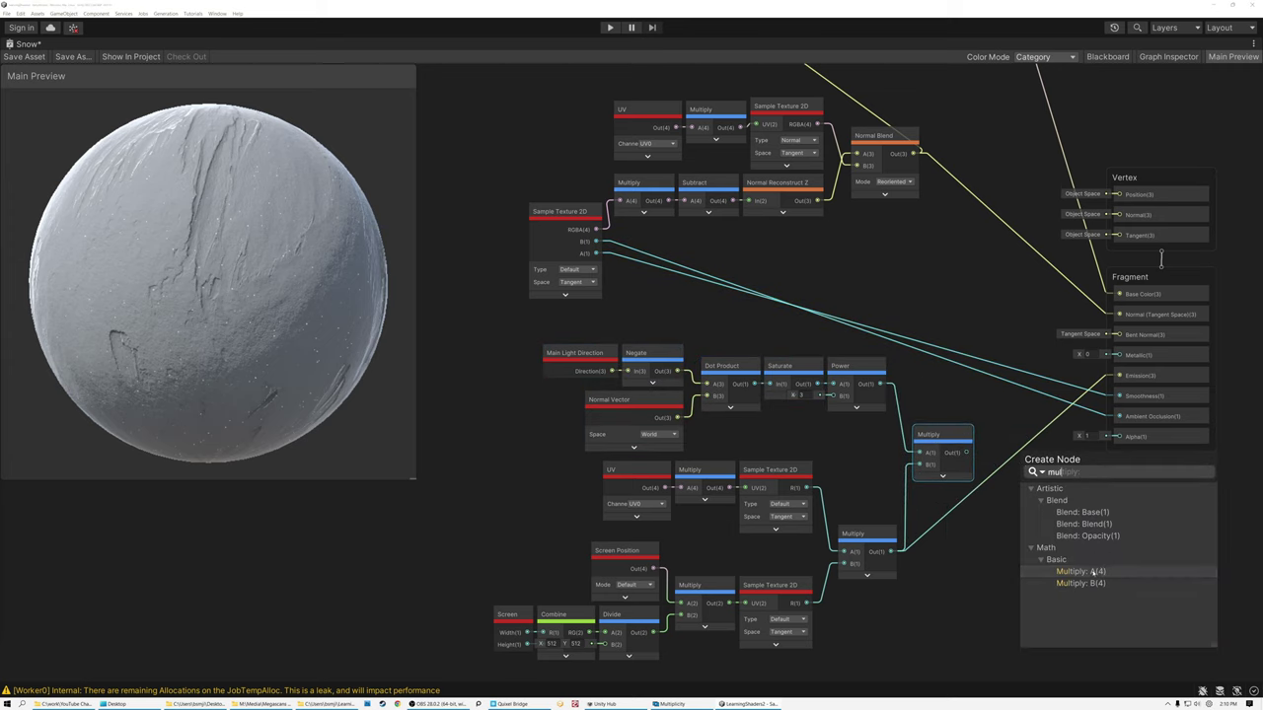
{"action": "left_click", "coordinate": [1084, 572]}
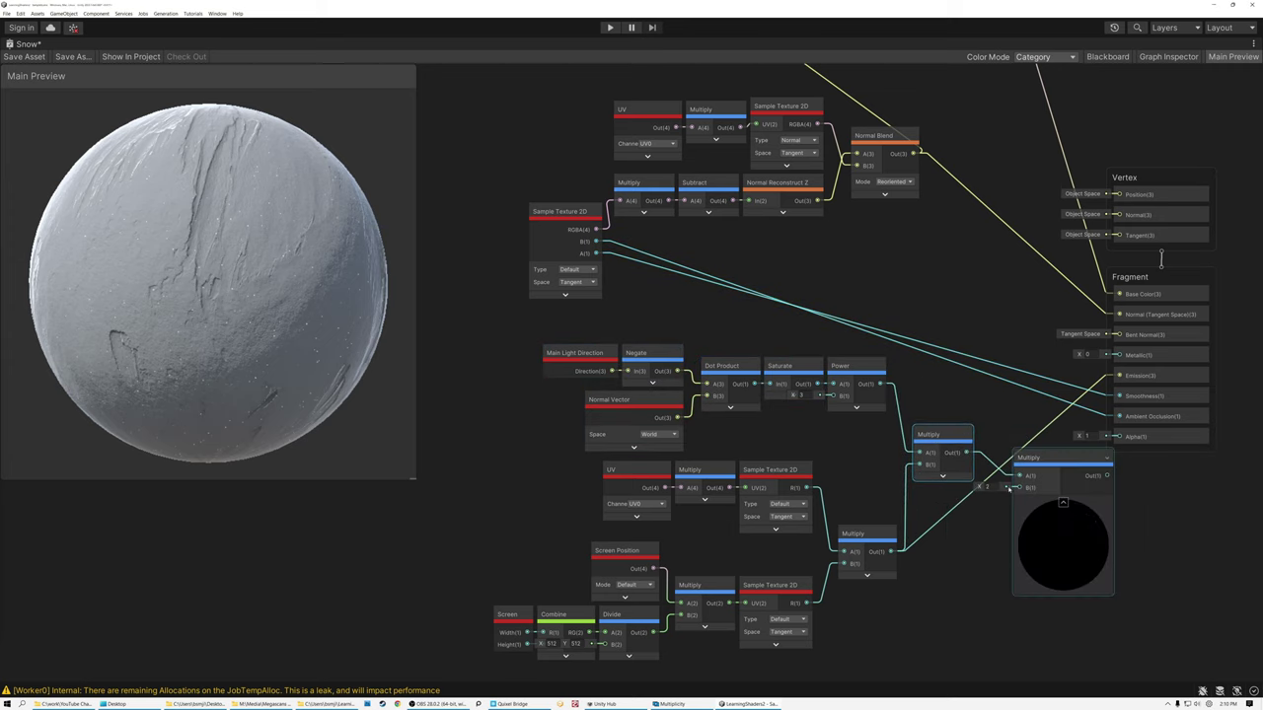
{"action": "left_click", "coordinate": [996, 489]}
{"action": "type", "text": "5000"}
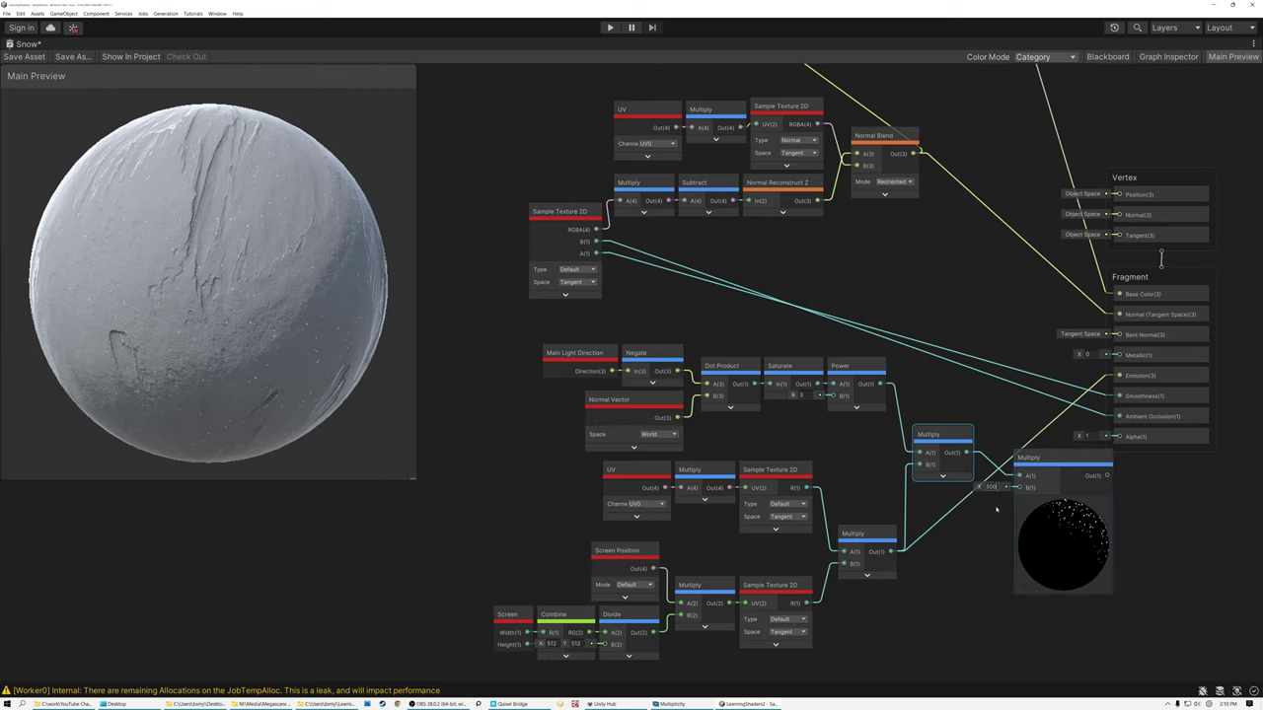
{"action": "left_click", "coordinate": [1063, 504]}
{"action": "left_click_drag", "start_coordinate": [1036, 461], "coordinate": [1021, 498]}
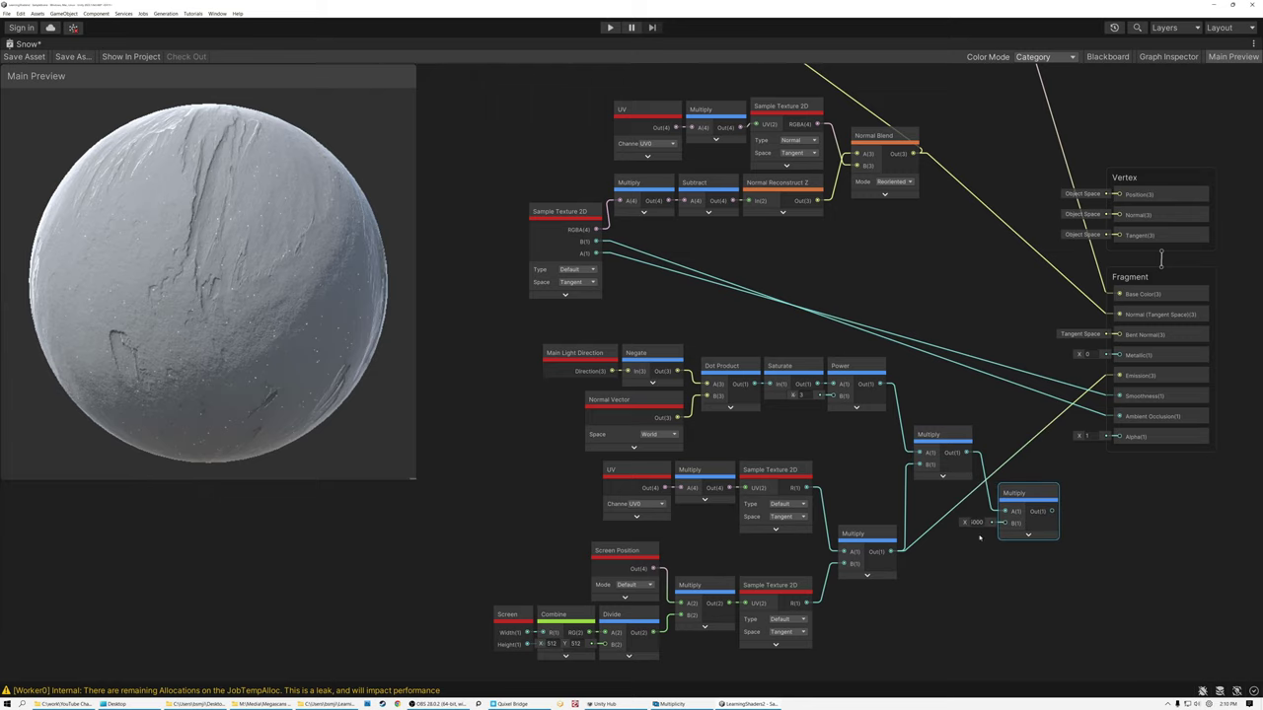
- Place the 5000 Multiply node beside the light-masked sparkle Multiply and connect its output to Emission in the Fragment block
{"action": "scroll", "coordinate": [983, 538], "scroll_direction": "up", "scroll_amount": 5}
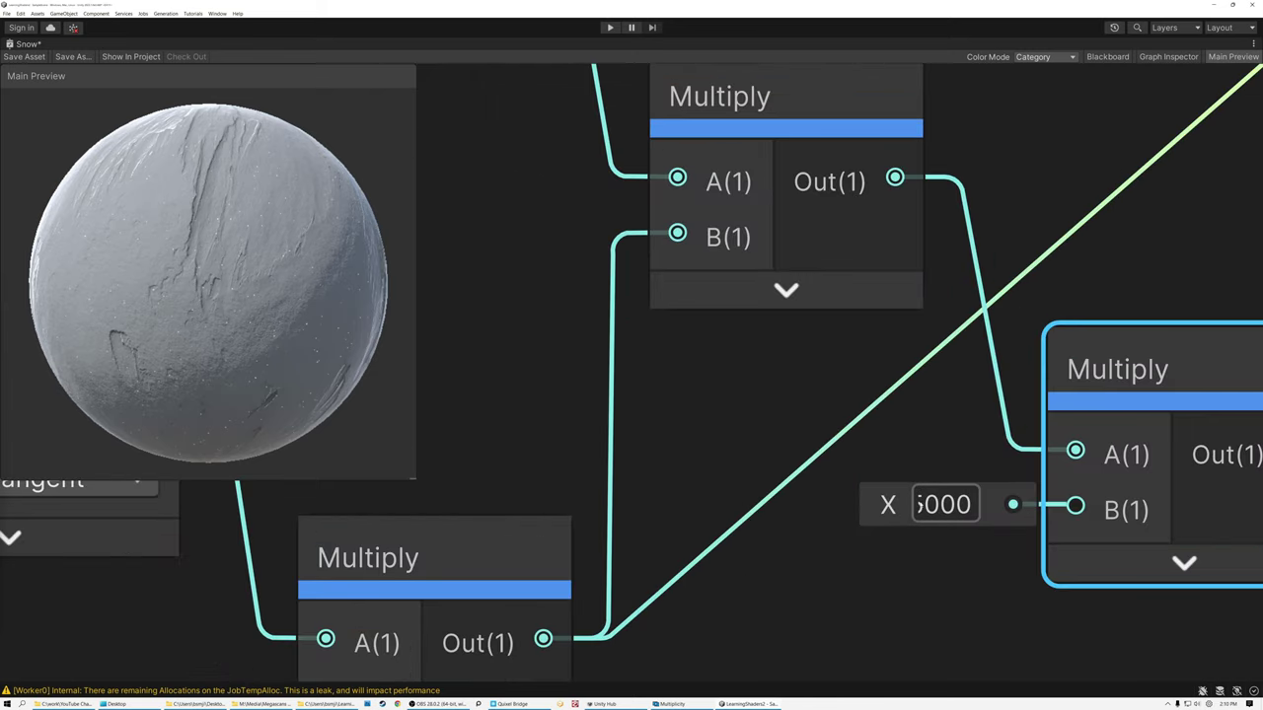
{"action": "scroll", "coordinate": [945, 539], "scroll_direction": "down", "scroll_amount": 2}
{"action": "scroll", "coordinate": [945, 538], "scroll_direction": "down", "scroll_amount": 3}
{"action": "scroll", "coordinate": [945, 539], "scroll_direction": "down", "scroll_amount": 4}
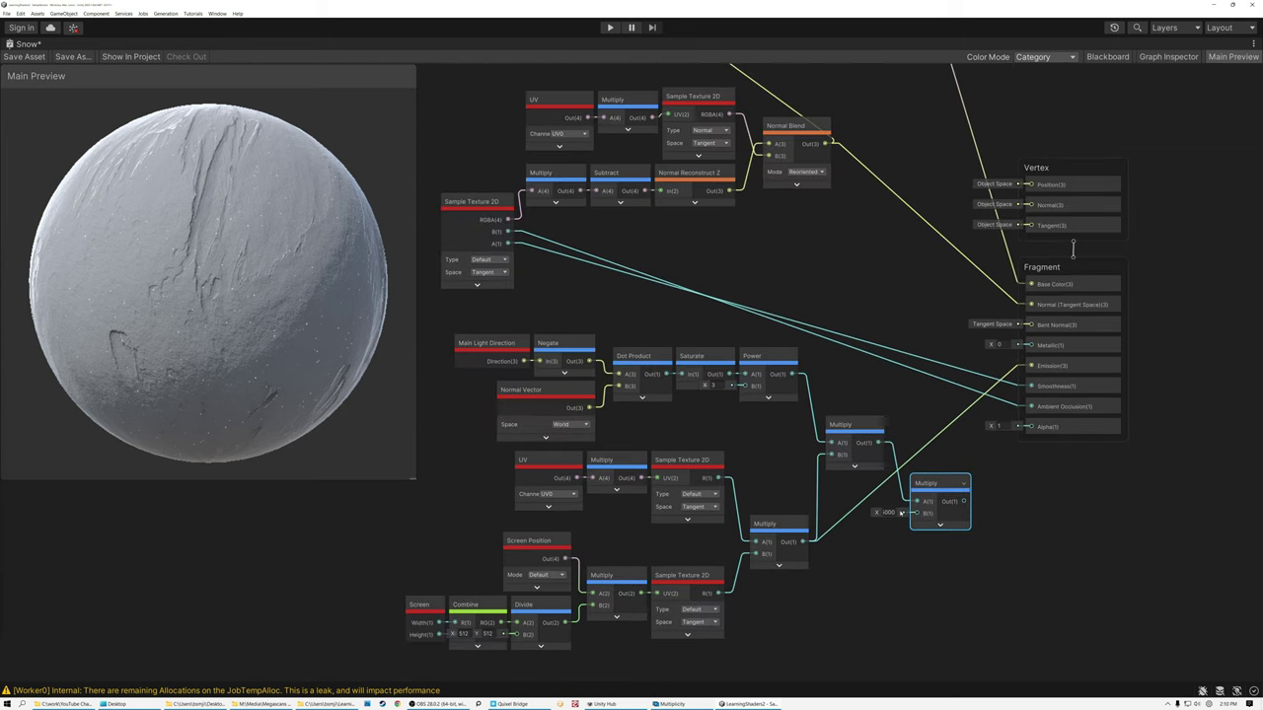
{"action": "left_click_drag", "start_coordinate": [937, 484], "coordinate": [1032, 367]}
{"action": "scroll", "coordinate": [1078, 367], "scroll_direction": "up", "scroll_amount": 3}
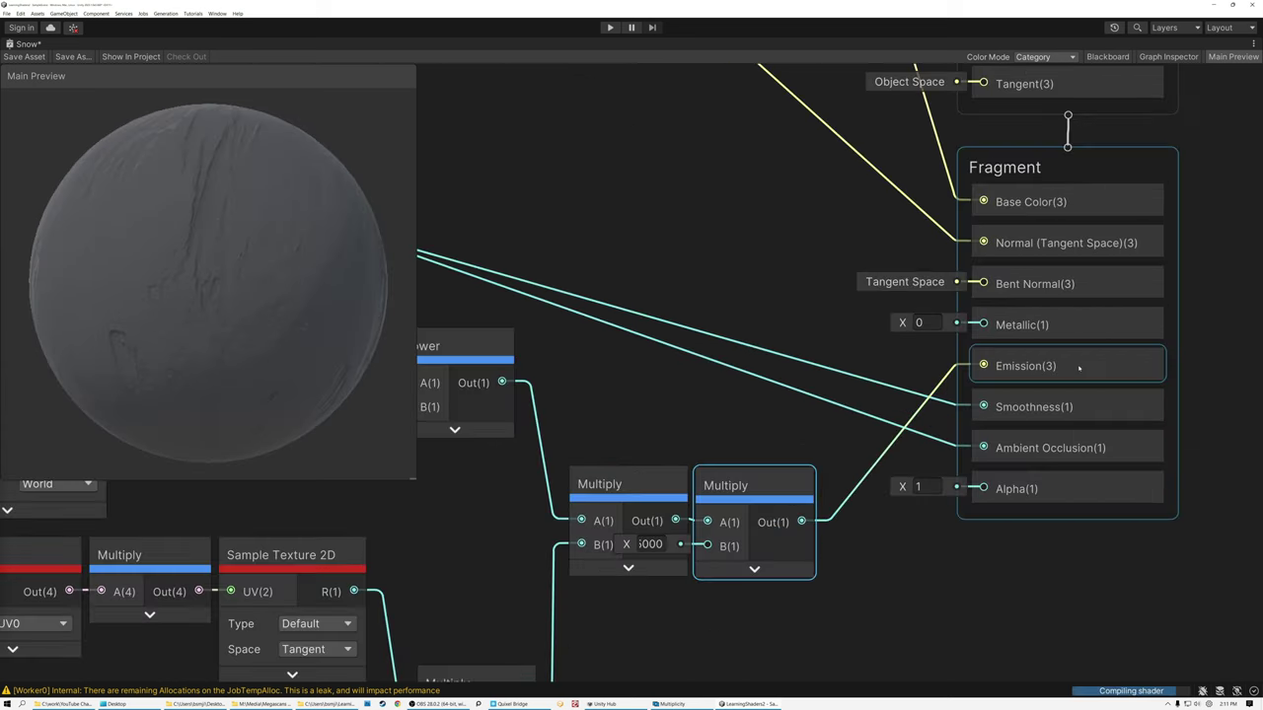
- Examine the sparkles on the preview sphere up close and from another angle, and review the whole node graph
{"action": "scroll", "coordinate": [1023, 367], "scroll_direction": "down", "scroll_amount": 5}
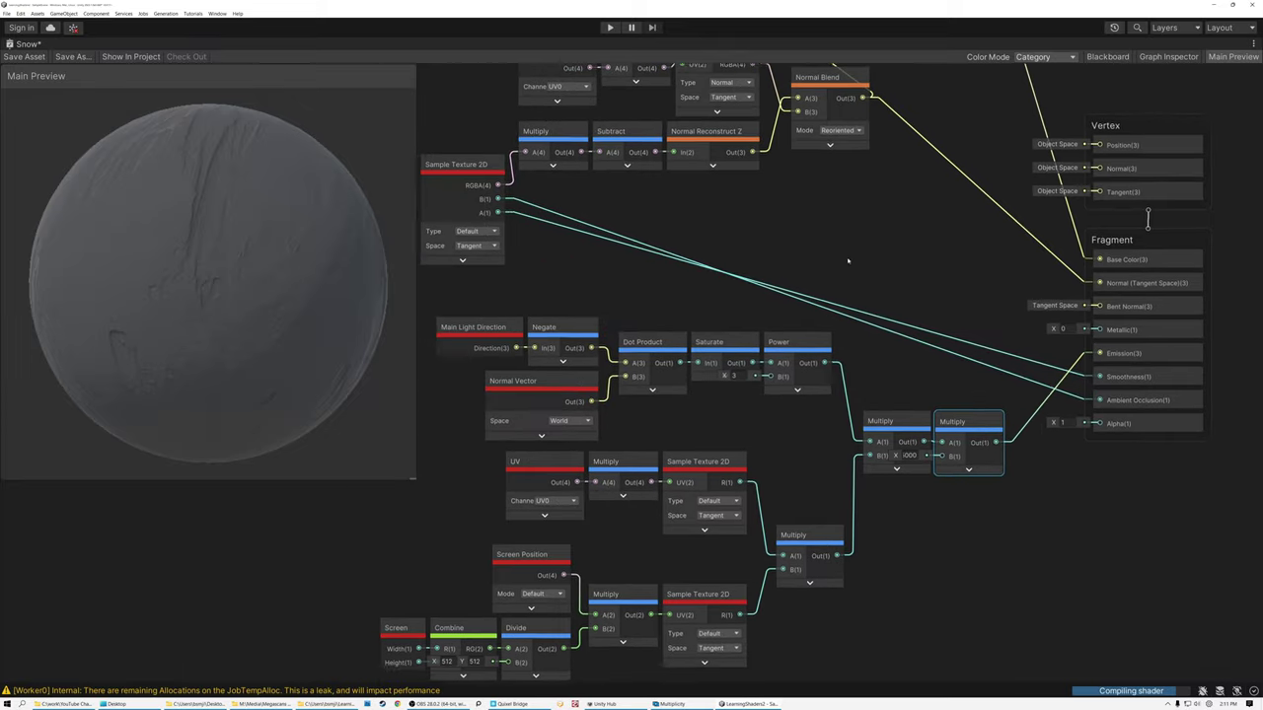
{"action": "scroll", "coordinate": [897, 270], "scroll_direction": "down", "scroll_amount": 2}
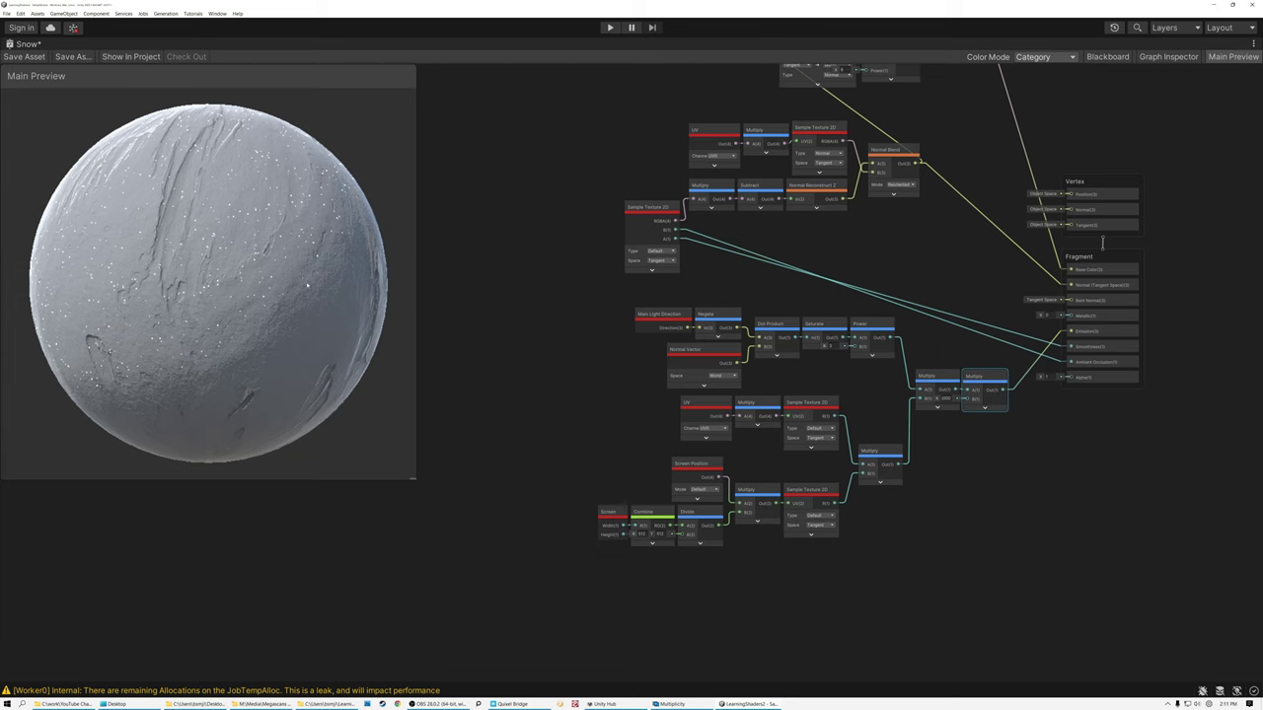
{"action": "scroll", "coordinate": [262, 307], "scroll_direction": "up", "scroll_amount": 5}
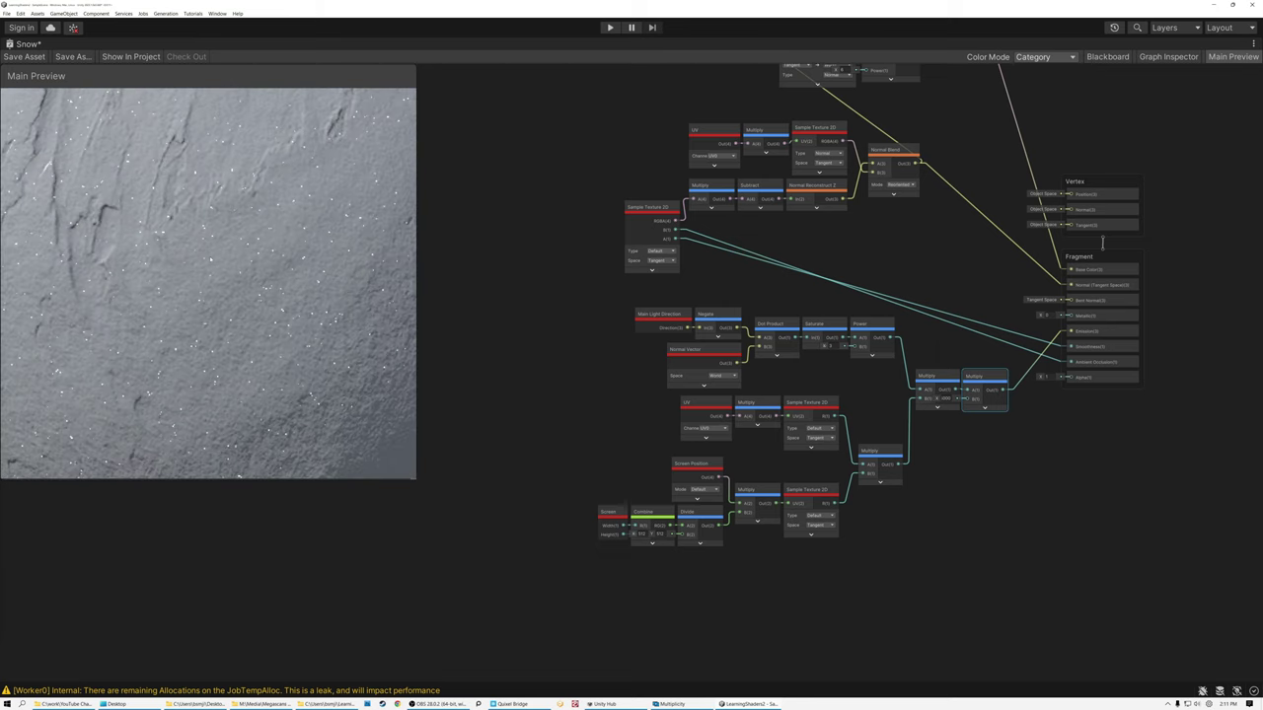
{"action": "scroll", "coordinate": [210, 259], "scroll_direction": "down", "scroll_amount": 5}
{"action": "left_click_drag", "start_coordinate": [217, 261], "coordinate": [219, 296]}
{"action": "scroll", "coordinate": [849, 243], "scroll_direction": "up", "scroll_amount": 2}
{"action": "middle_click_drag", "start_coordinate": [851, 240], "coordinate": [766, 343]}
{"action": "scroll", "coordinate": [803, 287], "scroll_direction": "down", "scroll_amount": 2}
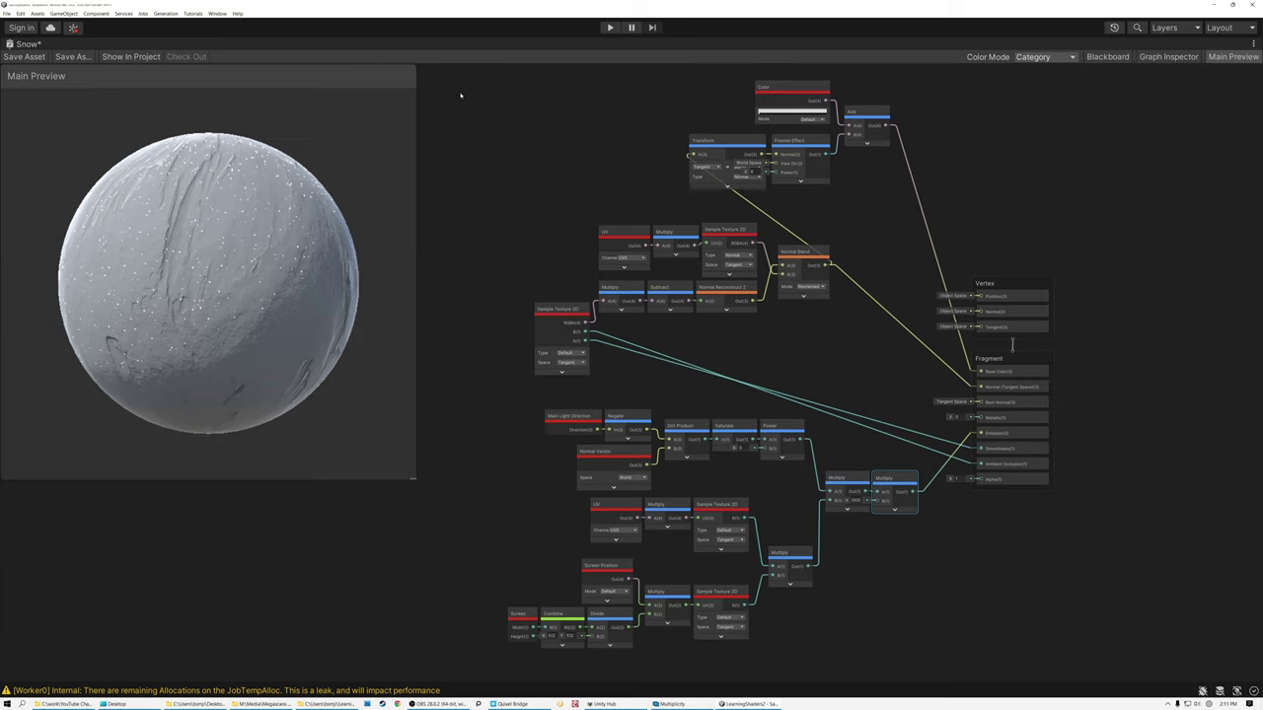
- Select all the nodes feeding the Fragment block to review the complete snow graph
{"action": "left_click_drag", "start_coordinate": [440, 79], "coordinate": [795, 495]}
{"action": "left_click_drag", "start_coordinate": [929, 639], "coordinate": [929, 640]}
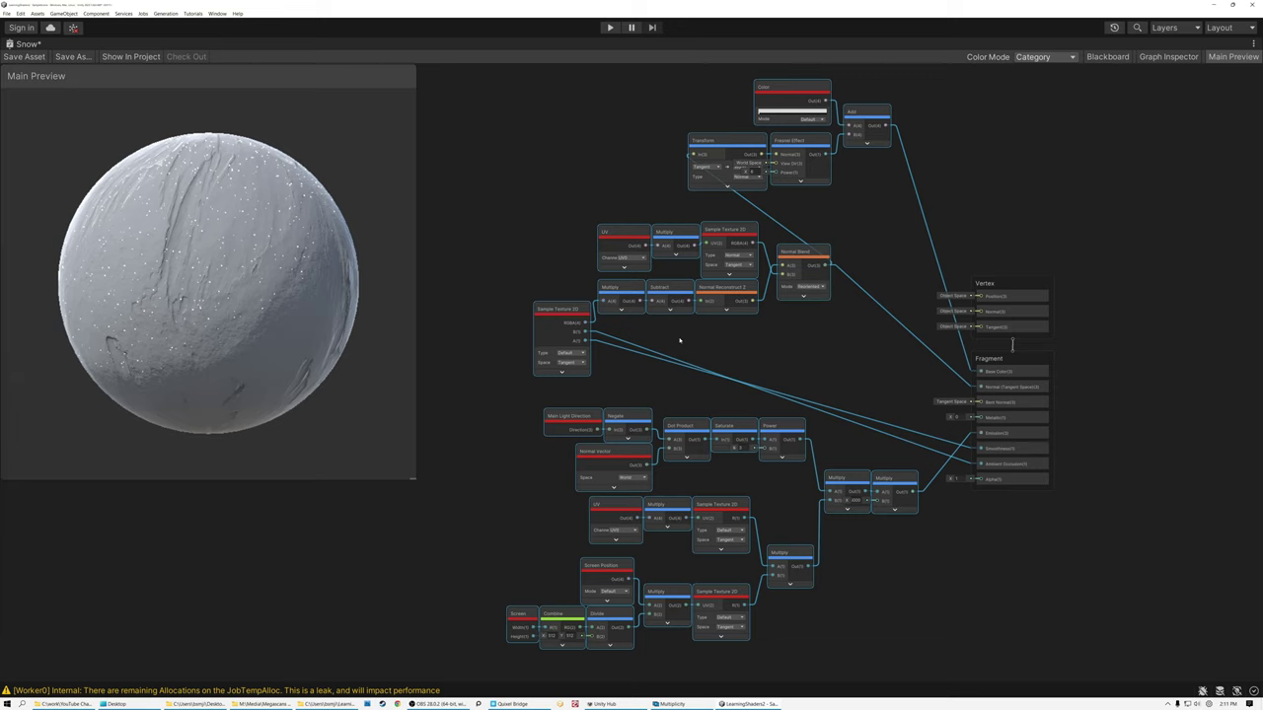
{"action": "left_click", "coordinate": [472, 109]}
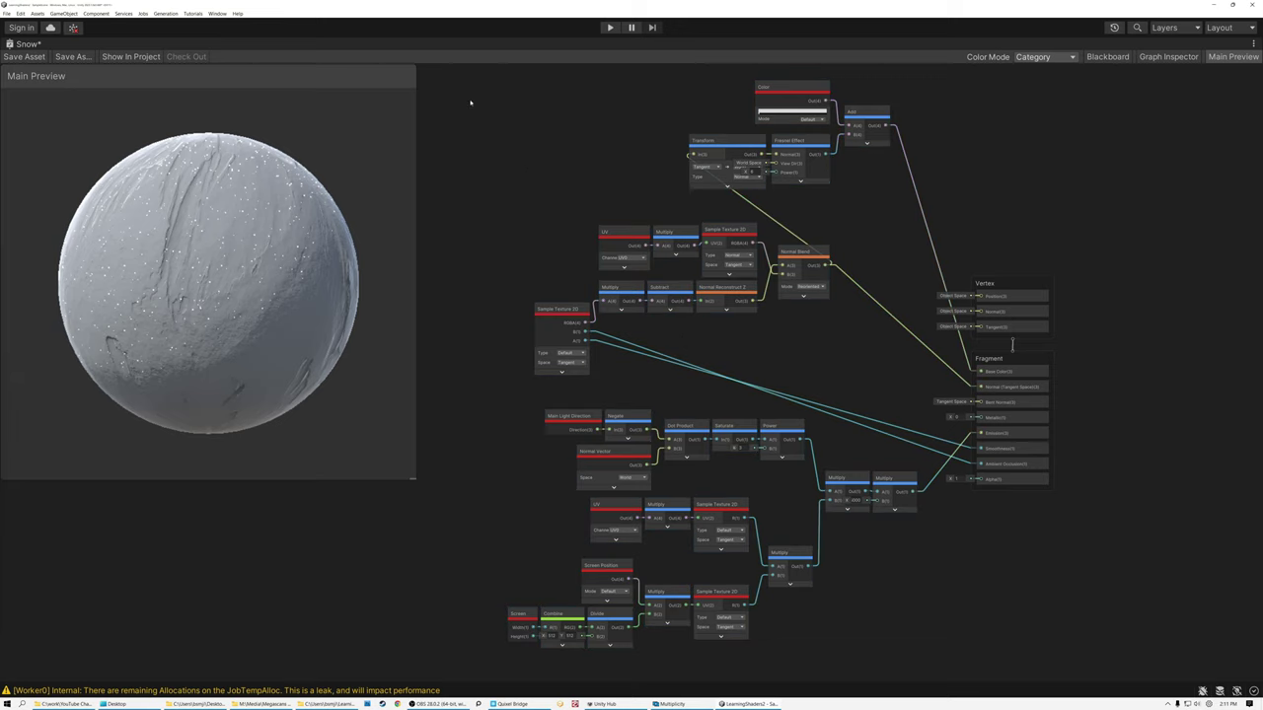
{"action": "left_click_drag", "start_coordinate": [939, 614], "coordinate": [939, 613]}
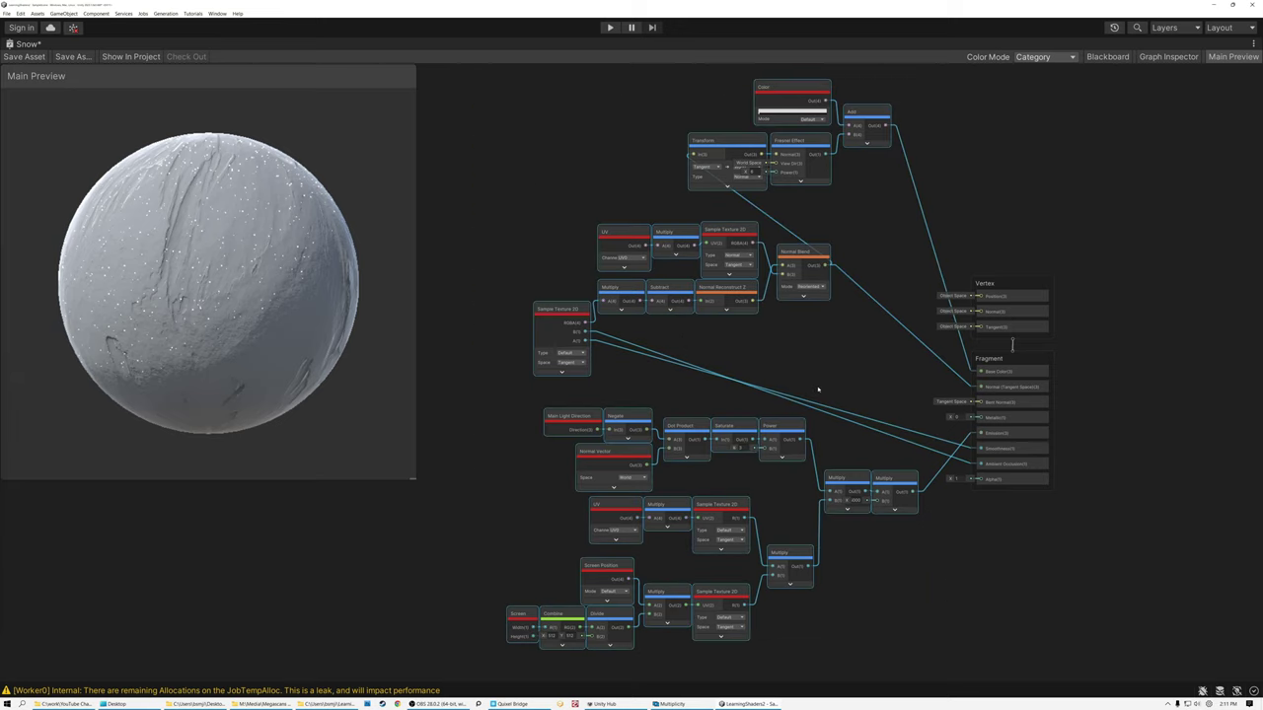